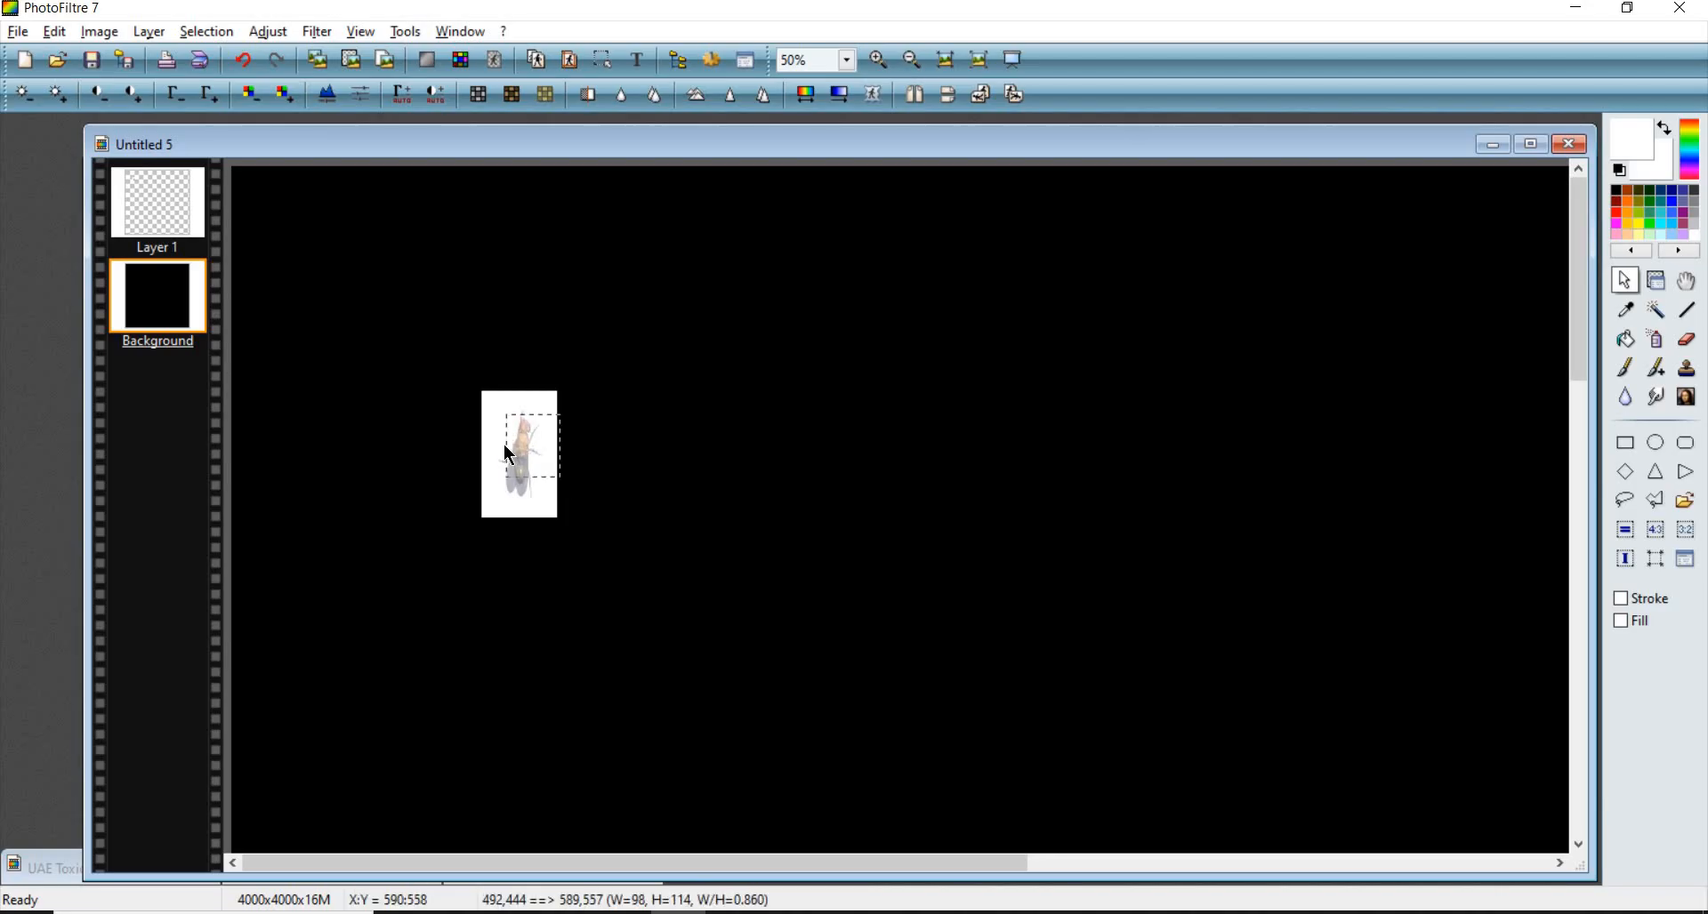
# - Paste the copied fly image as a new layer above Layer 1
pyautogui.moveTo(544, 412); pyautogui.dragTo(621, 470)
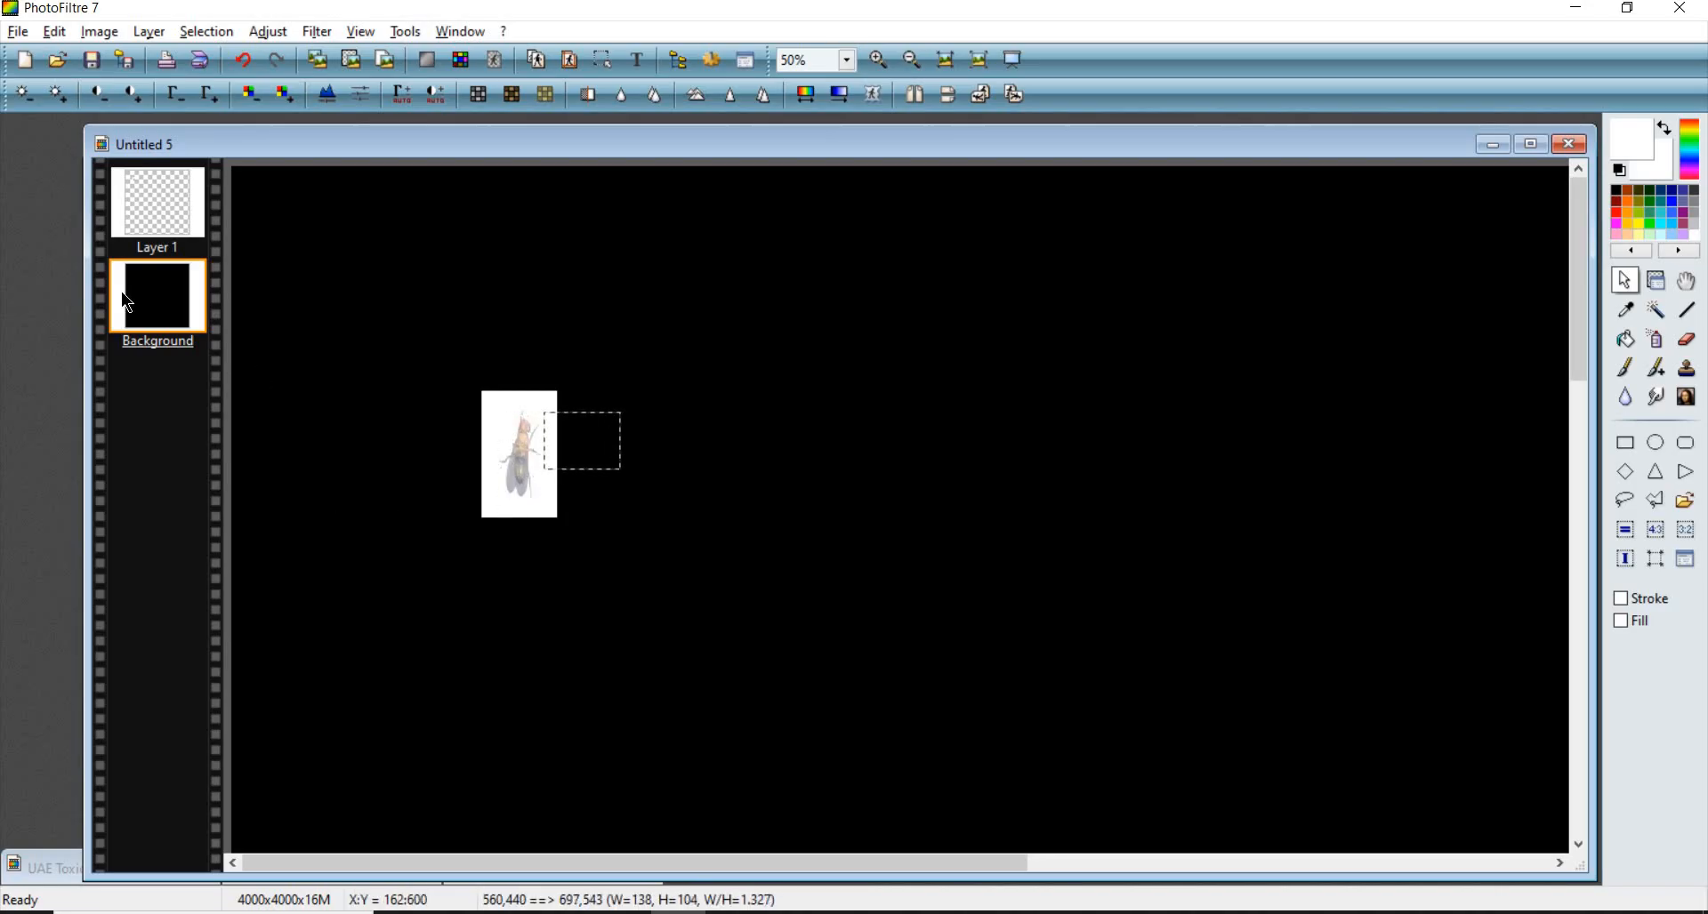
pyautogui.click(157, 203)
pyautogui.click(157, 201)
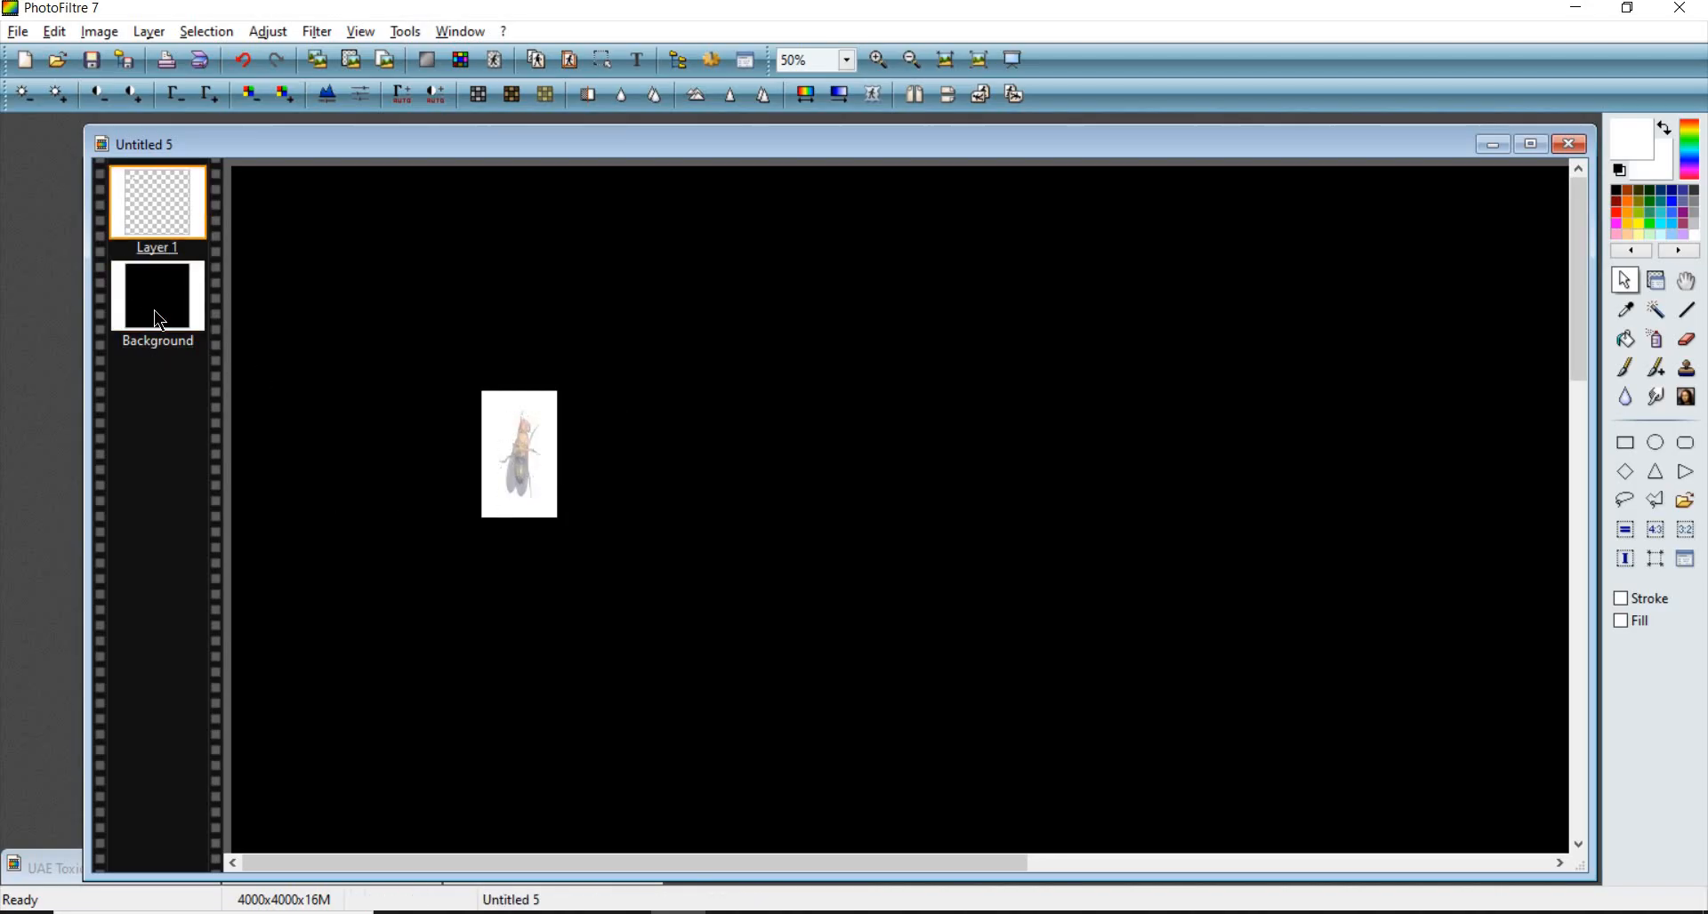
pyautogui.click(162, 290)
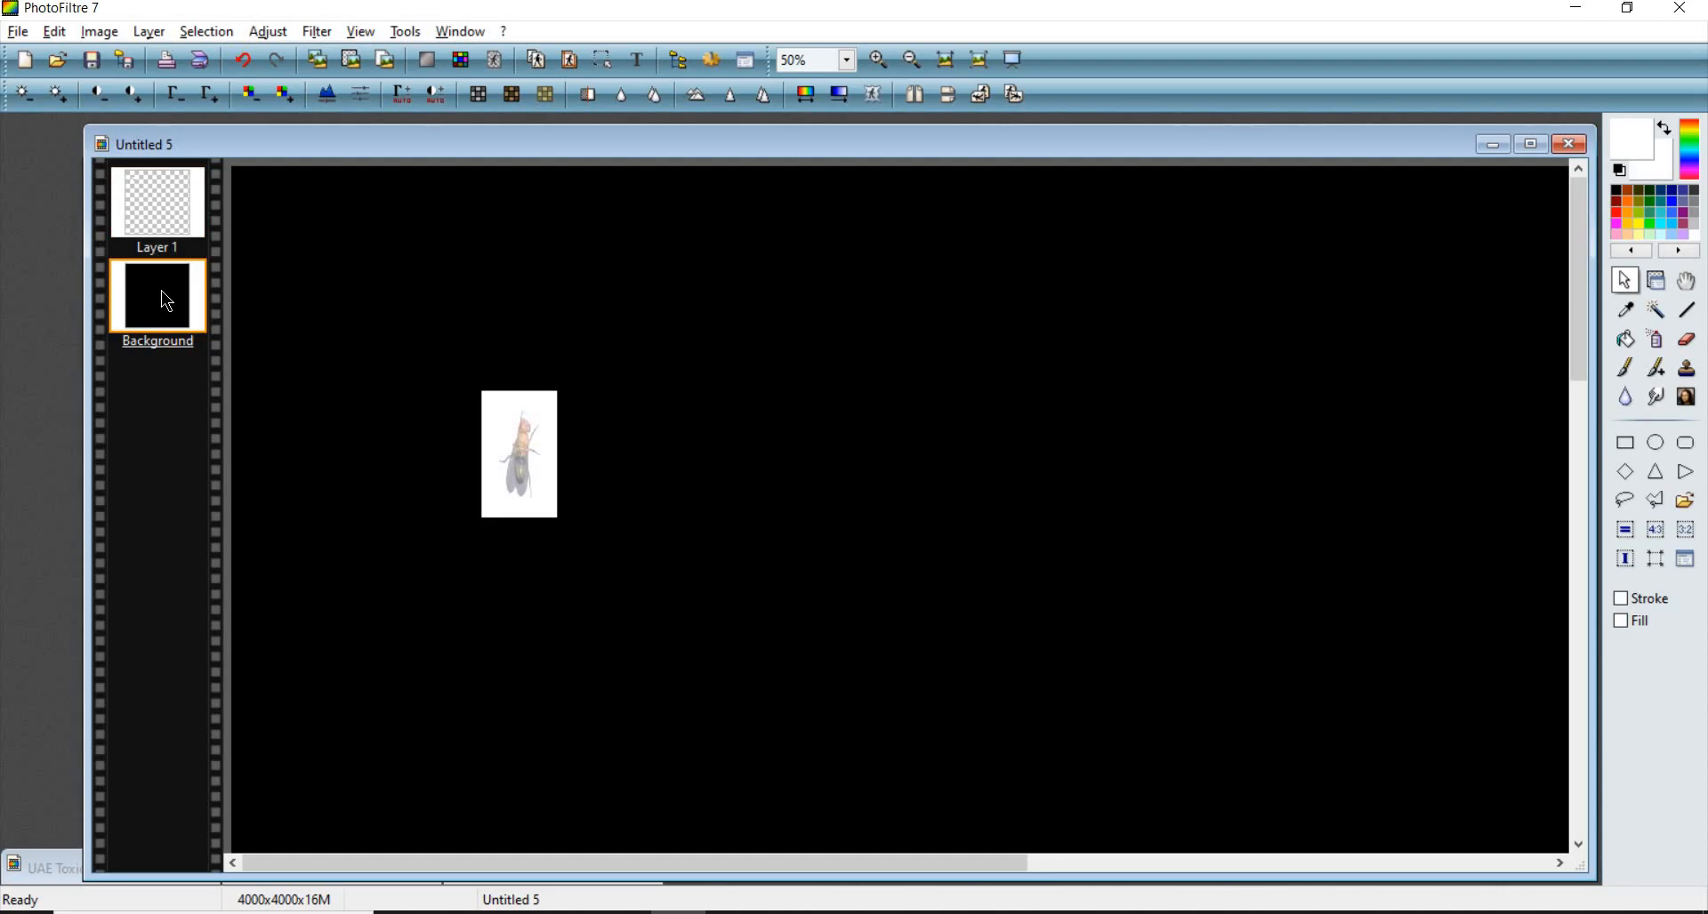
pyautogui.click(165, 205)
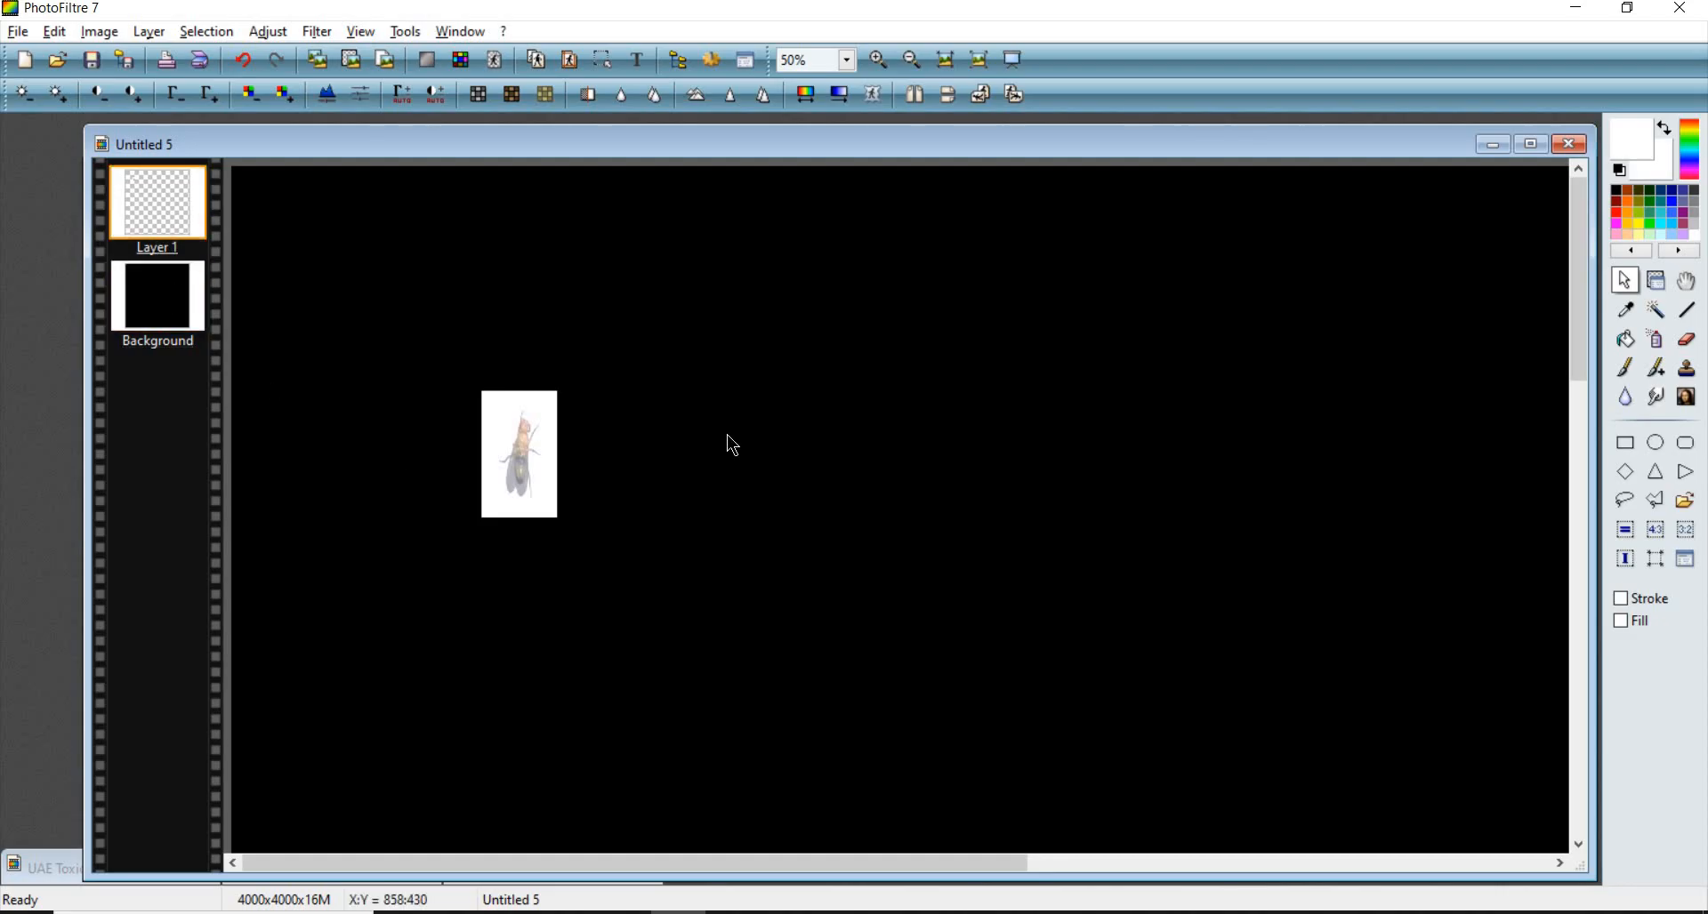
pyautogui.hotkey('ctrl', 'v')
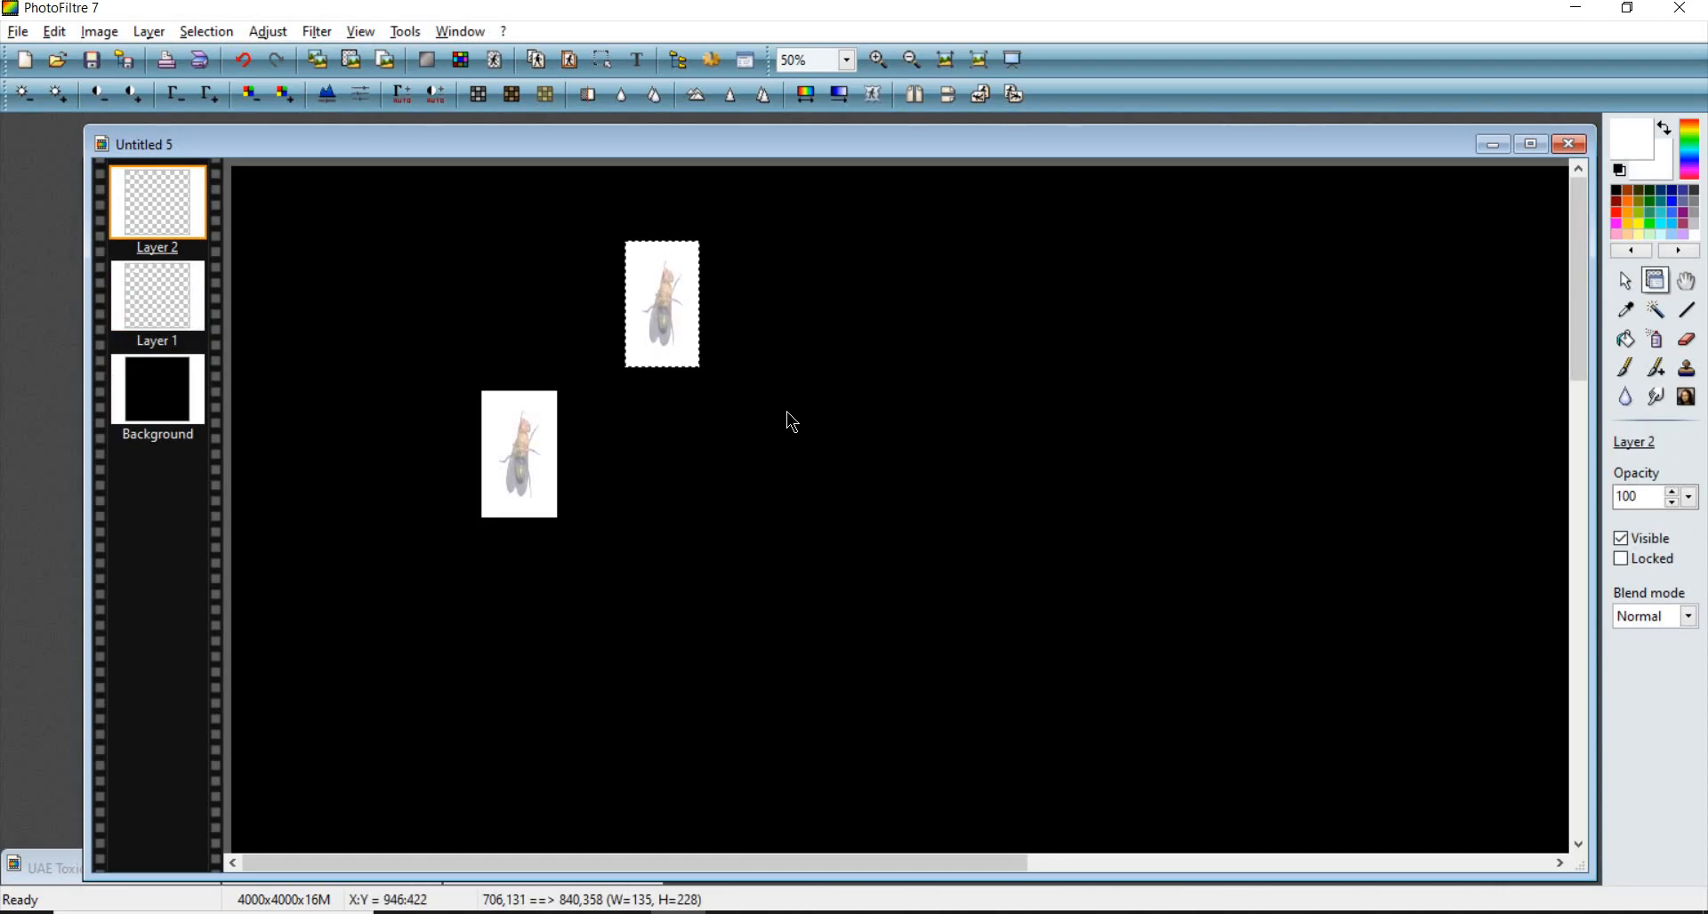
pyautogui.hotkey('ctrl', 'v')
pyautogui.hotkey('ctrl', 'v')
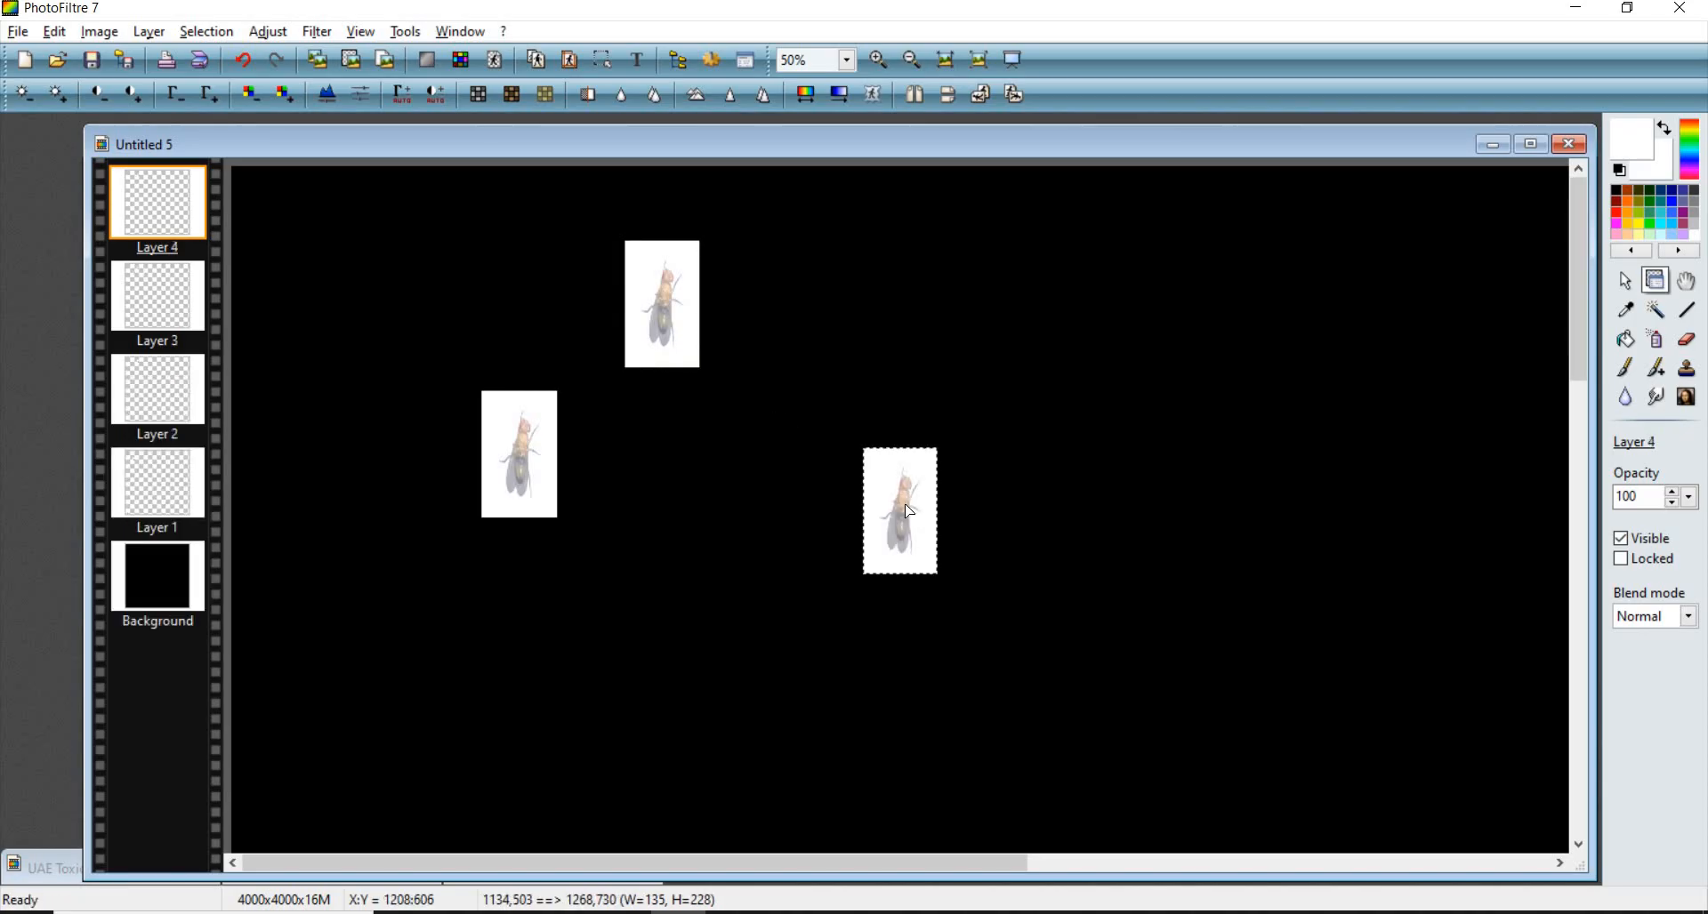
pyautogui.hotkey('ctrl', 'z')
pyautogui.hotkey('ctrl', 'z')
pyautogui.hotkey('ctrl', 'z')
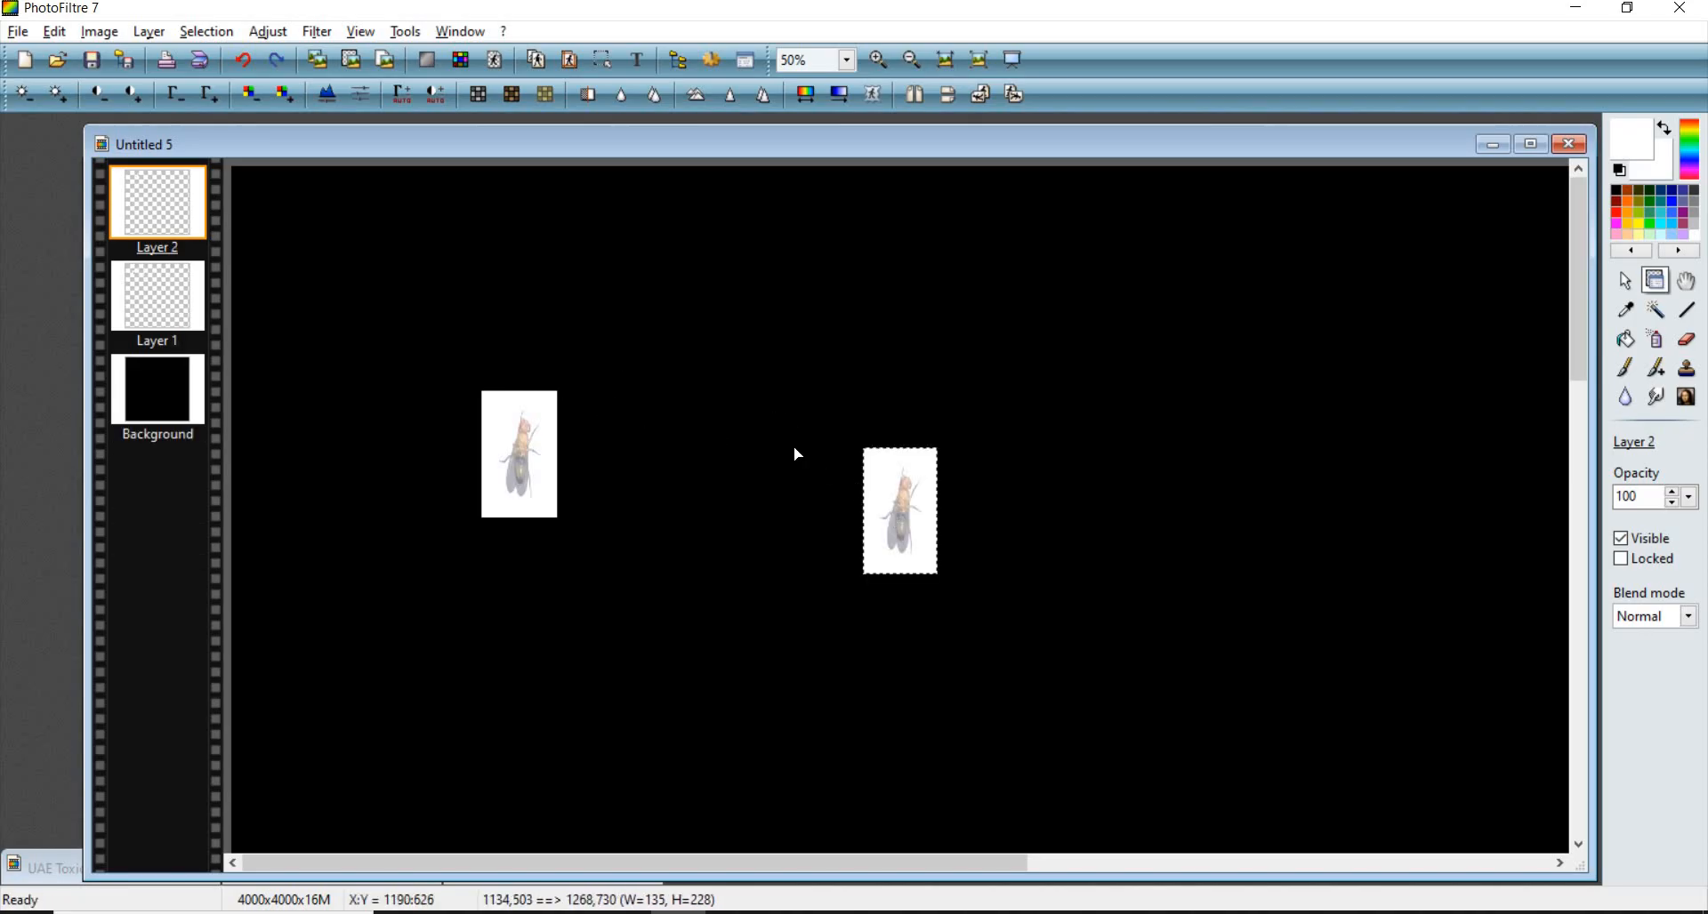
# - Reposition the two fly layers on the canvas
pyautogui.moveTo(797, 455); pyautogui.dragTo(448, 390)
pyautogui.moveTo(800, 418); pyautogui.dragTo(735, 352)
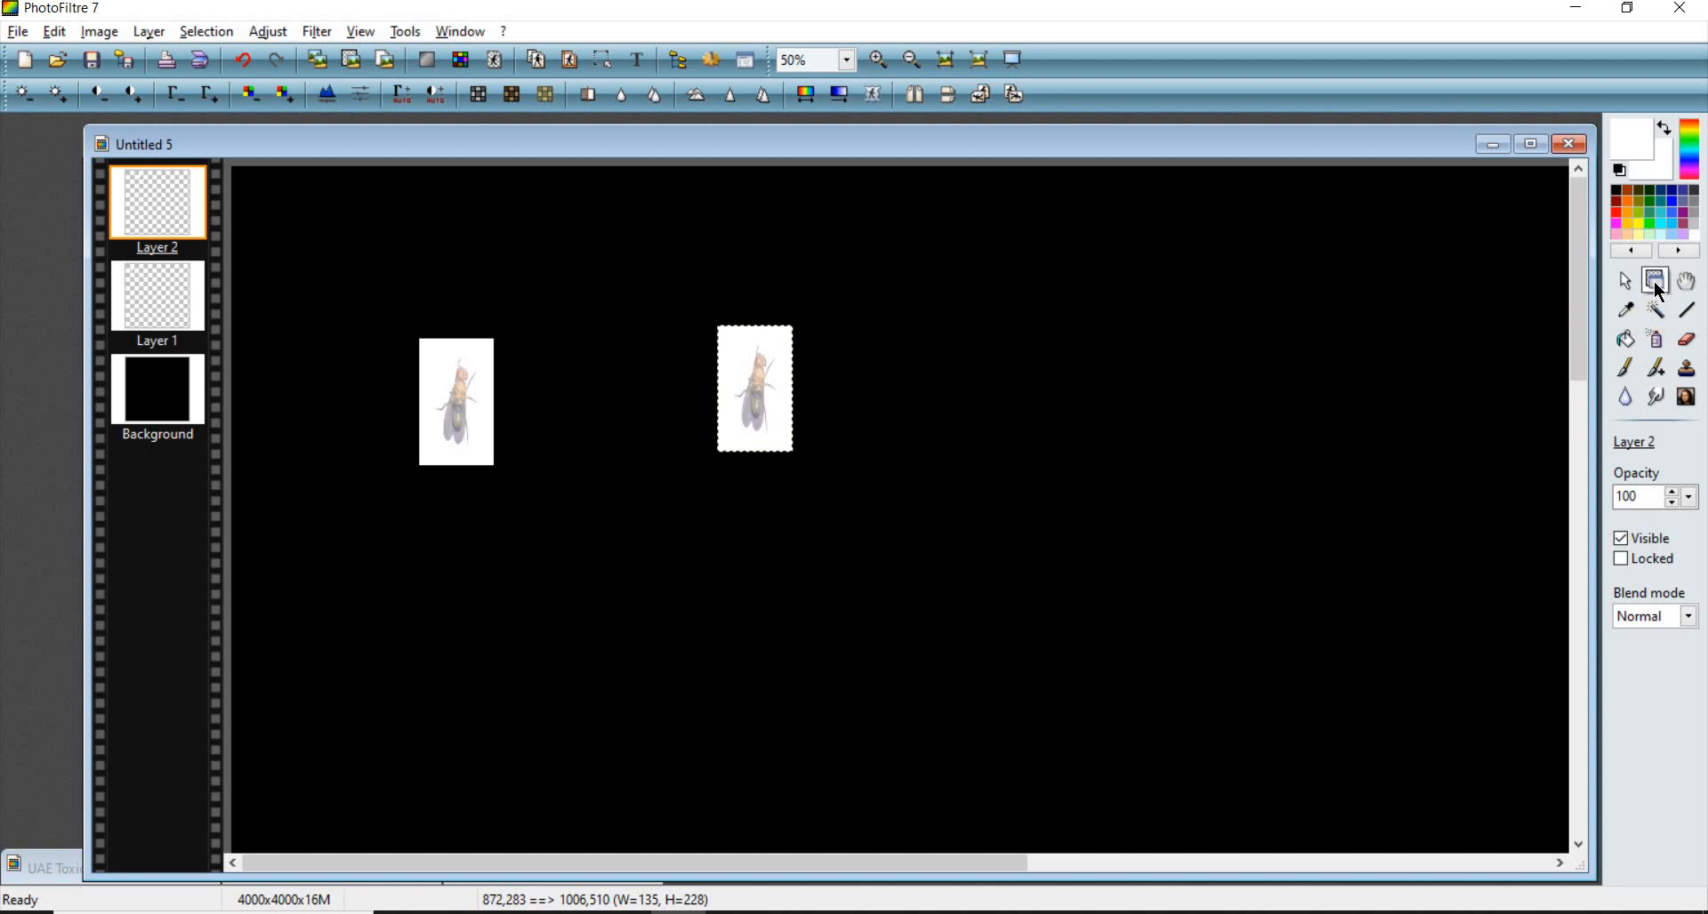
pyautogui.moveTo(767, 394); pyautogui.dragTo(652, 495)
pyautogui.moveTo(453, 405); pyautogui.dragTo(560, 425)
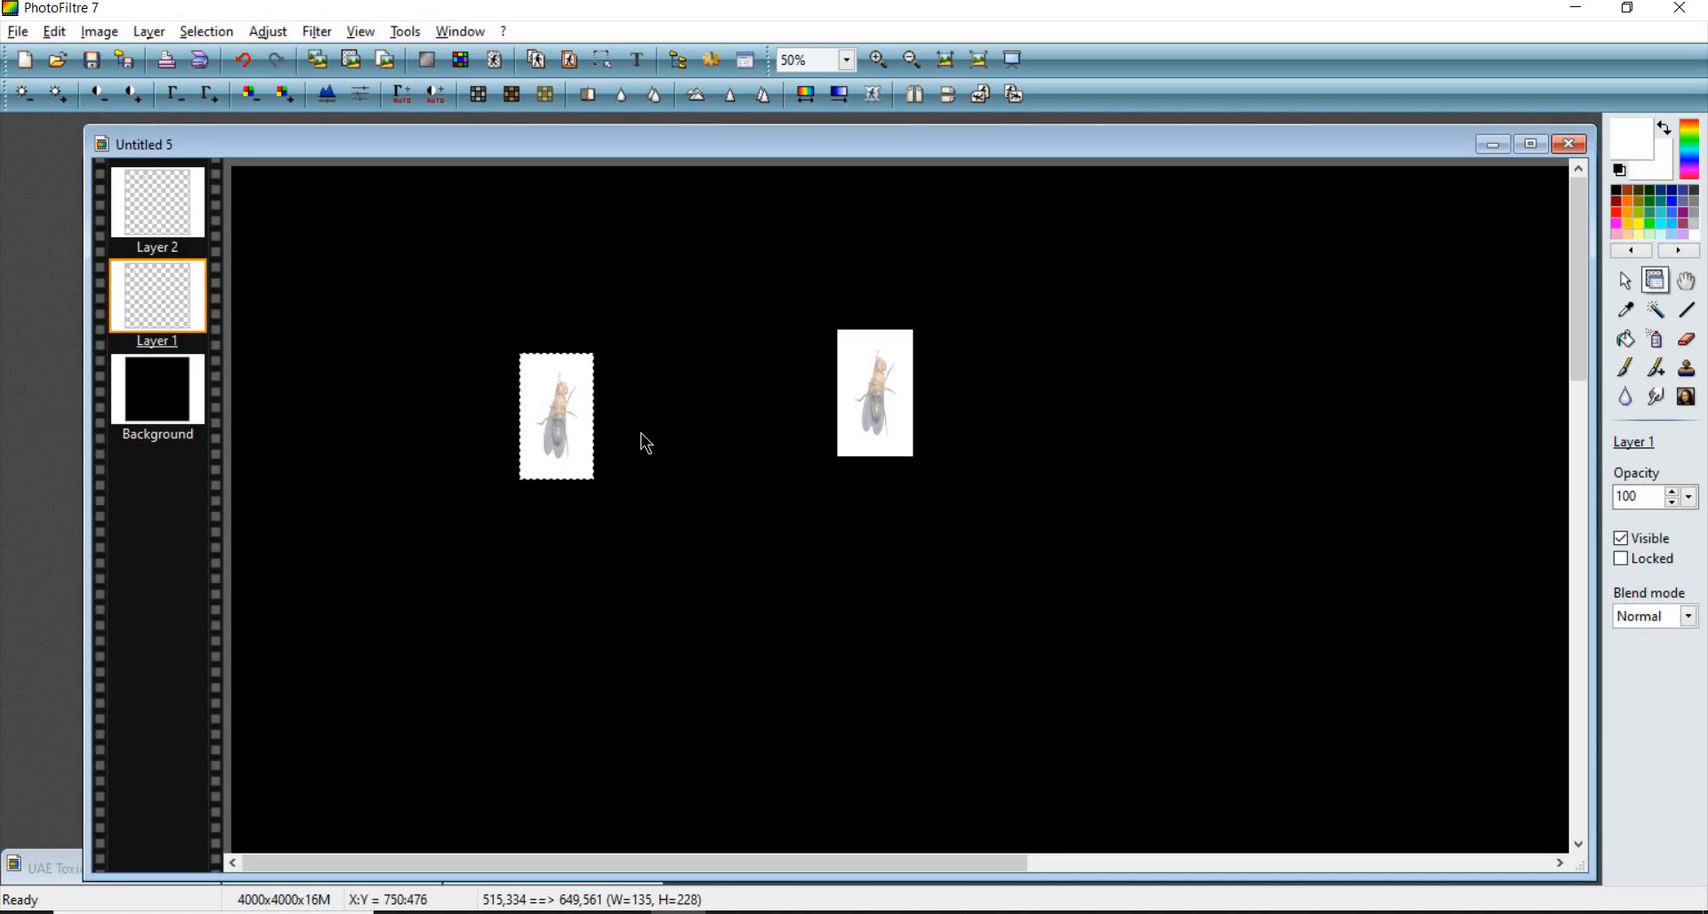
pyautogui.press('Escape')
pyautogui.moveTo(527, 375)
pyautogui.mouseDown()
pyautogui.moveTo(648, 499)
pyautogui.moveTo(590, 475)
pyautogui.moveTo(587, 451)
pyautogui.moveTo(616, 452)
pyautogui.mouseUp()
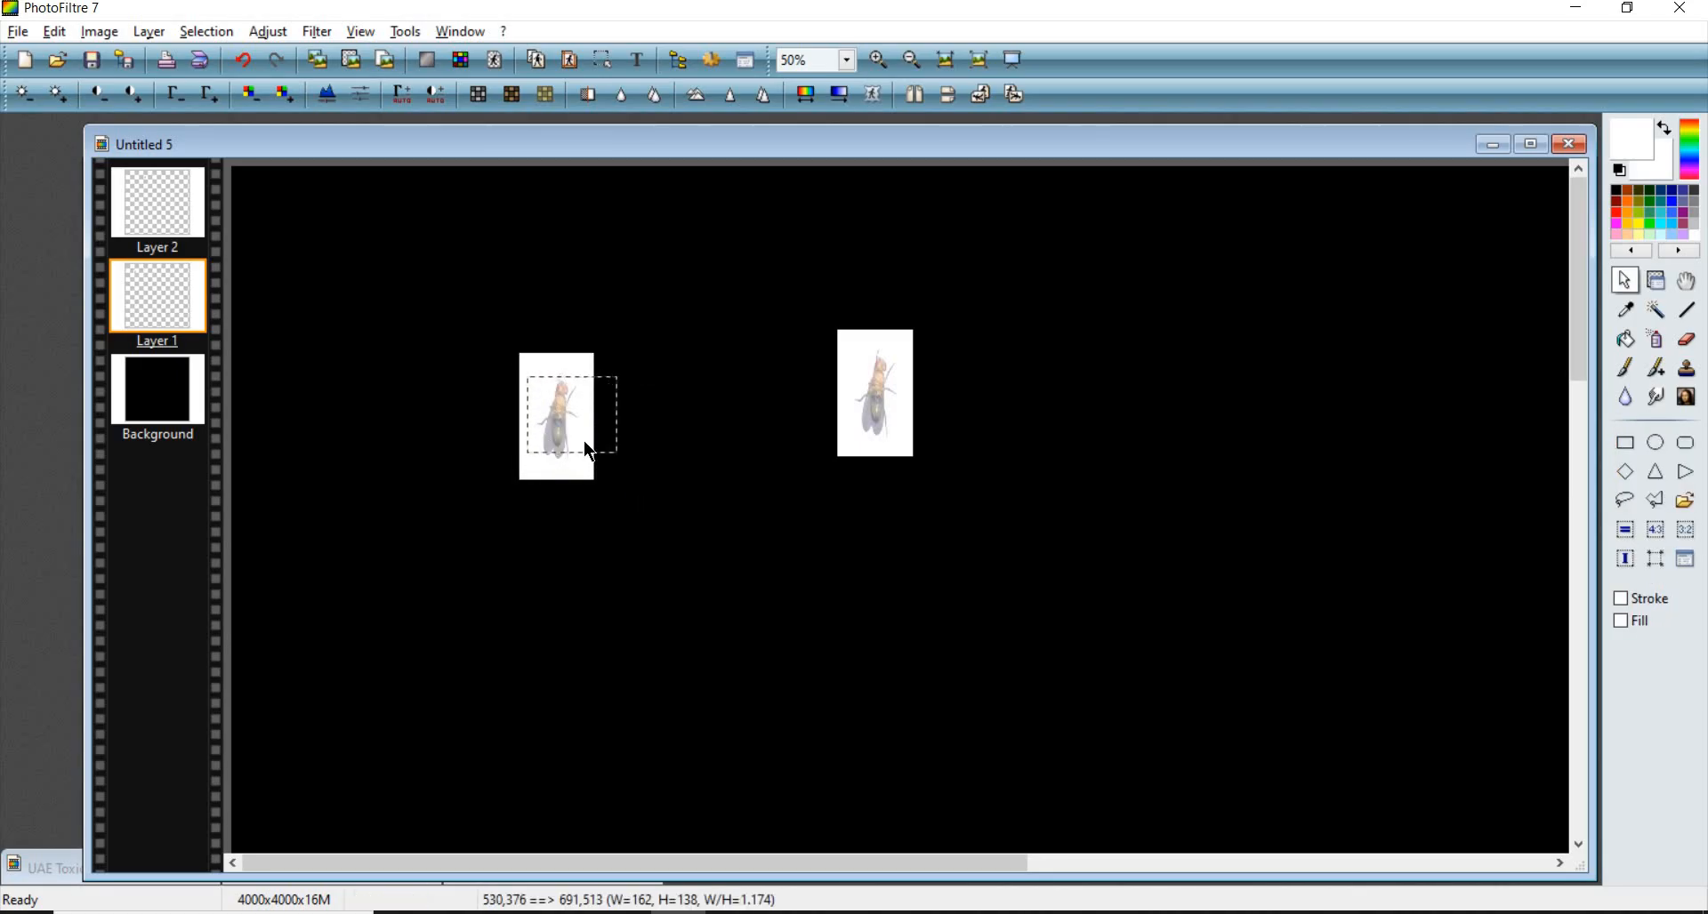
pyautogui.scroll(2, 584, 441)
pyautogui.scroll(2, 688, 378)
pyautogui.scroll(-2, 936, 497)
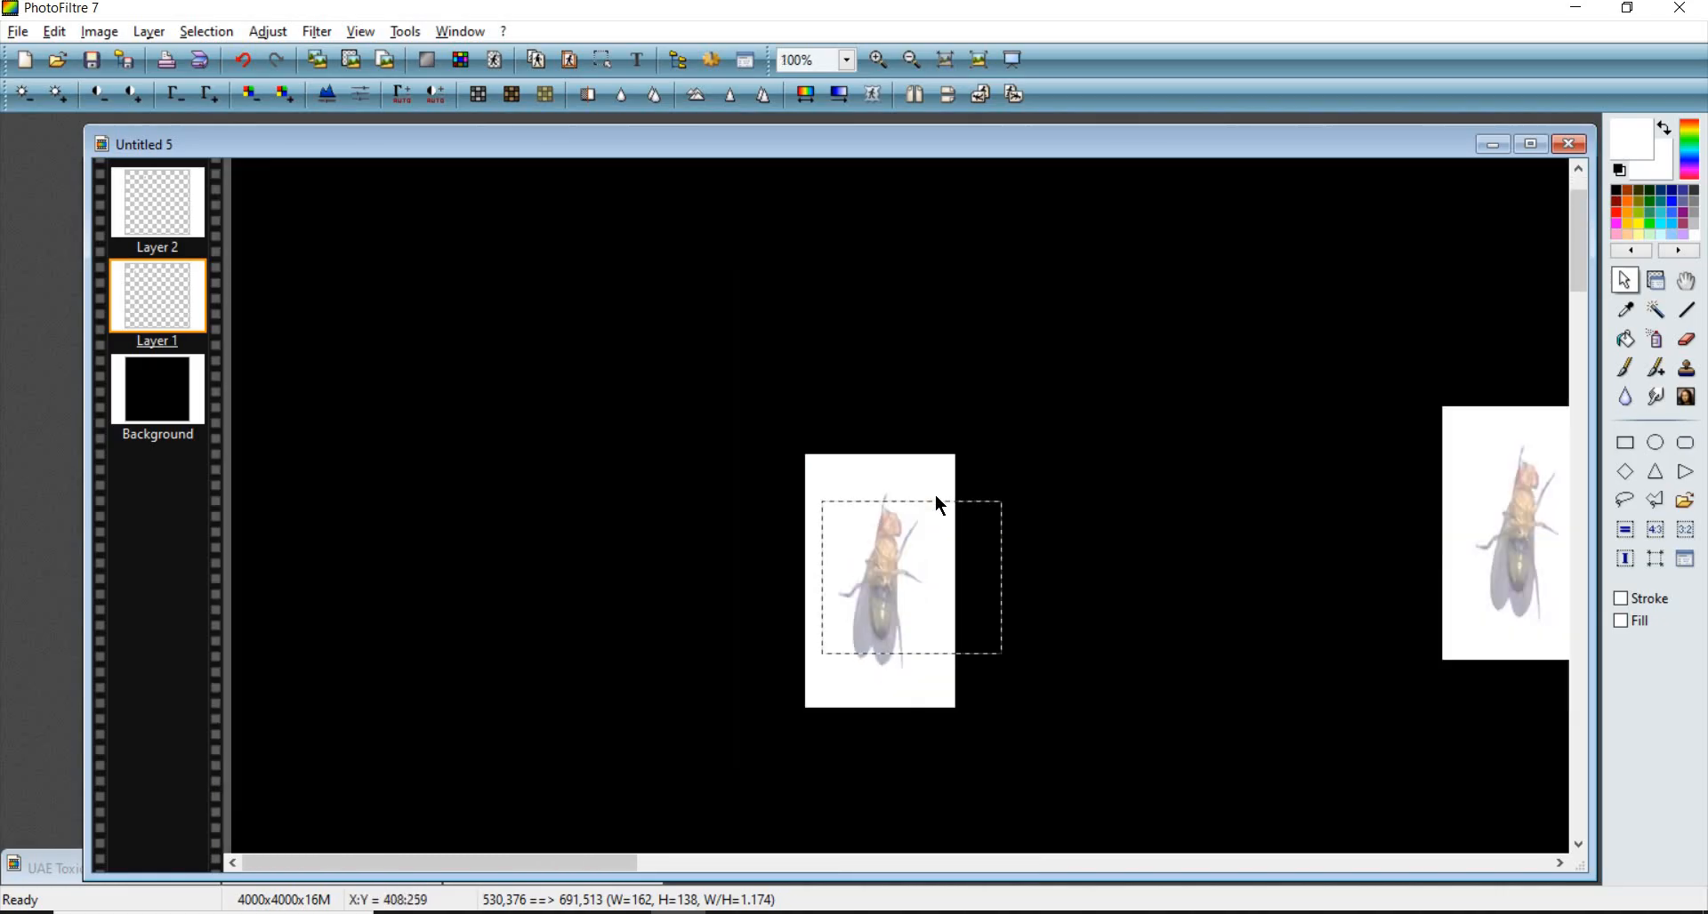
pyautogui.scroll(2, 793, 573)
pyautogui.scroll(-2, 830, 507)
pyautogui.scroll(-2, 623, 427)
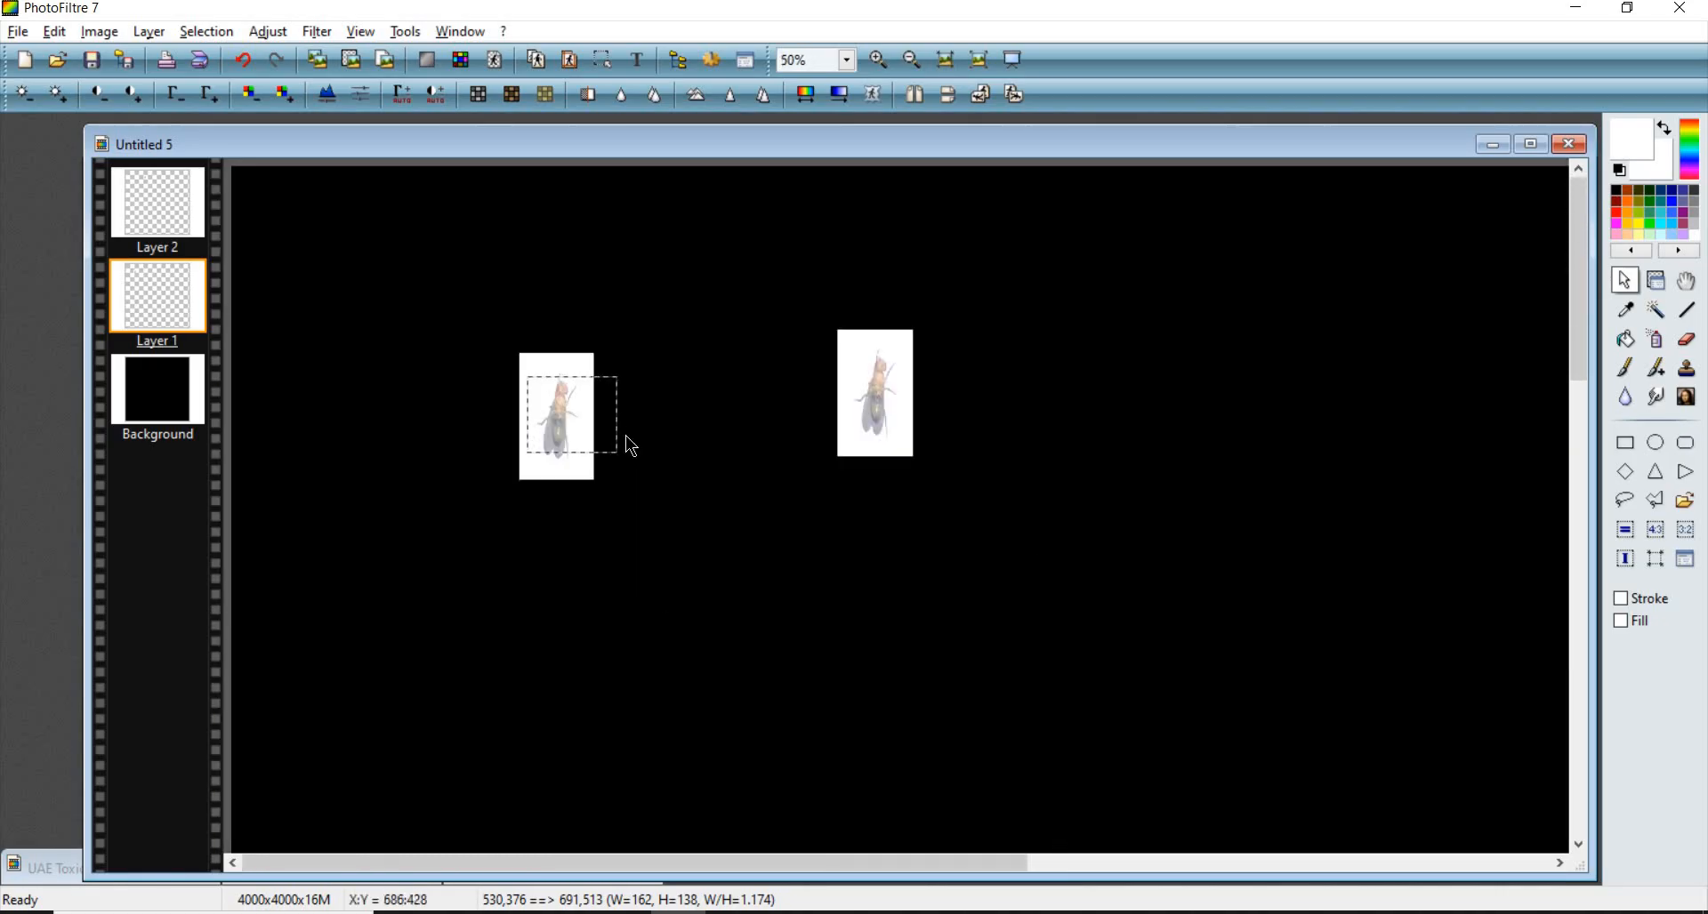
pyautogui.scroll(2, 626, 435)
pyautogui.scroll(-2, 627, 435)
pyautogui.scroll(-1, 627, 435)
pyautogui.scroll(2, 749, 543)
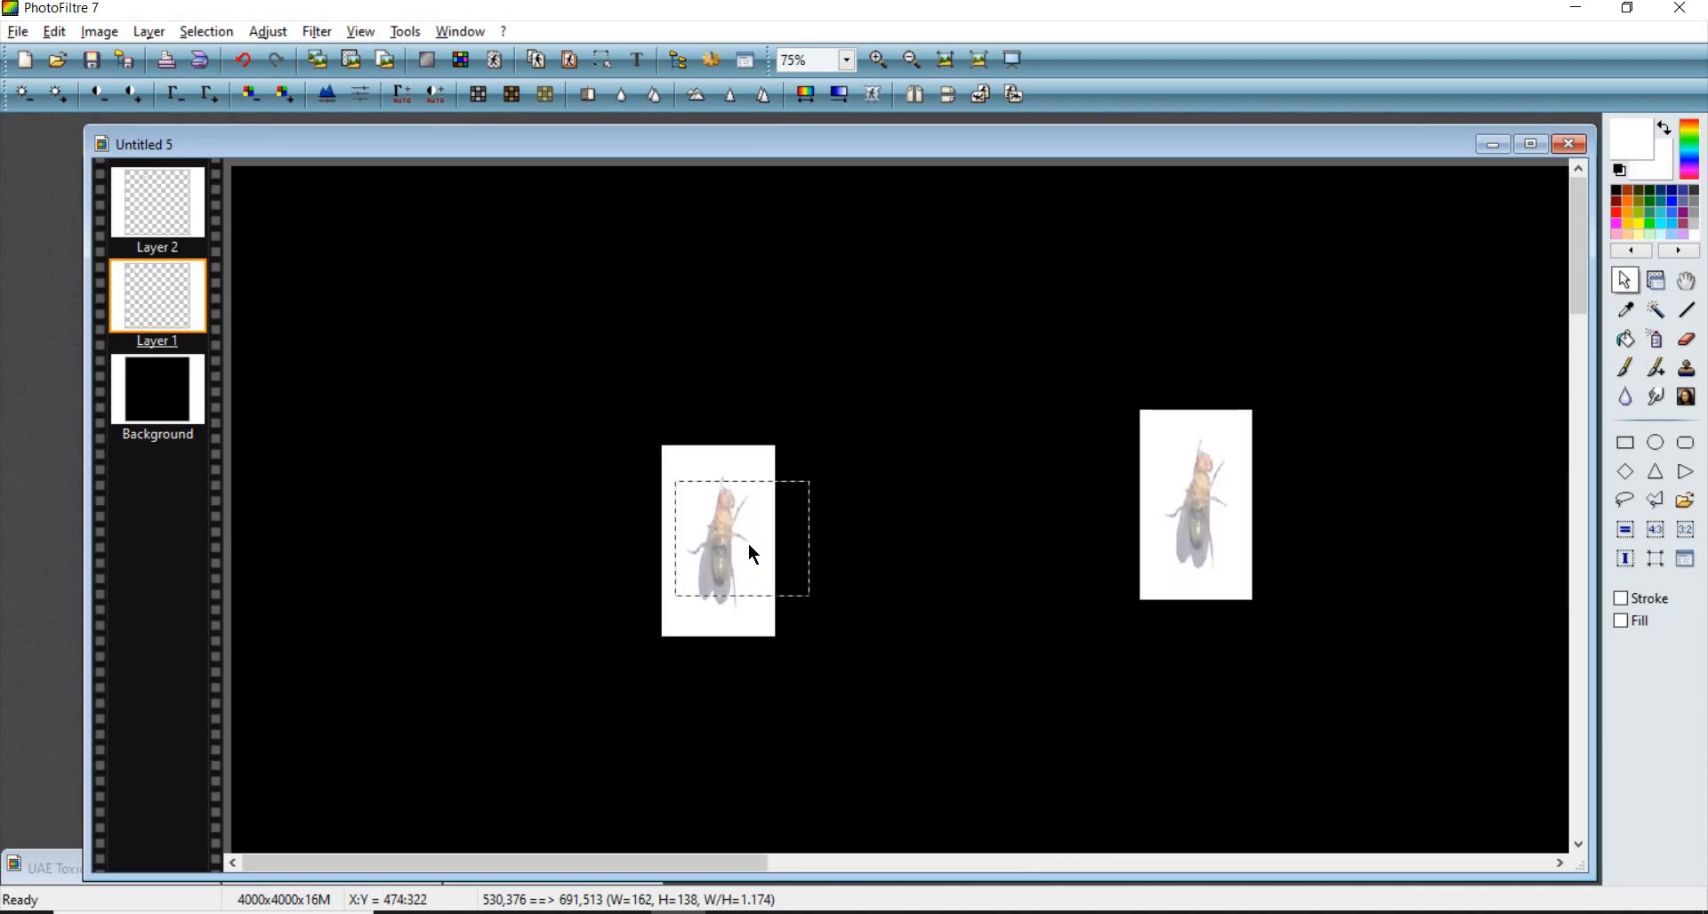
pyautogui.scroll(-1, 808, 538)
pyautogui.scroll(2, 834, 556)
pyautogui.scroll(1, 764, 489)
pyautogui.scroll(-5, 685, 425)
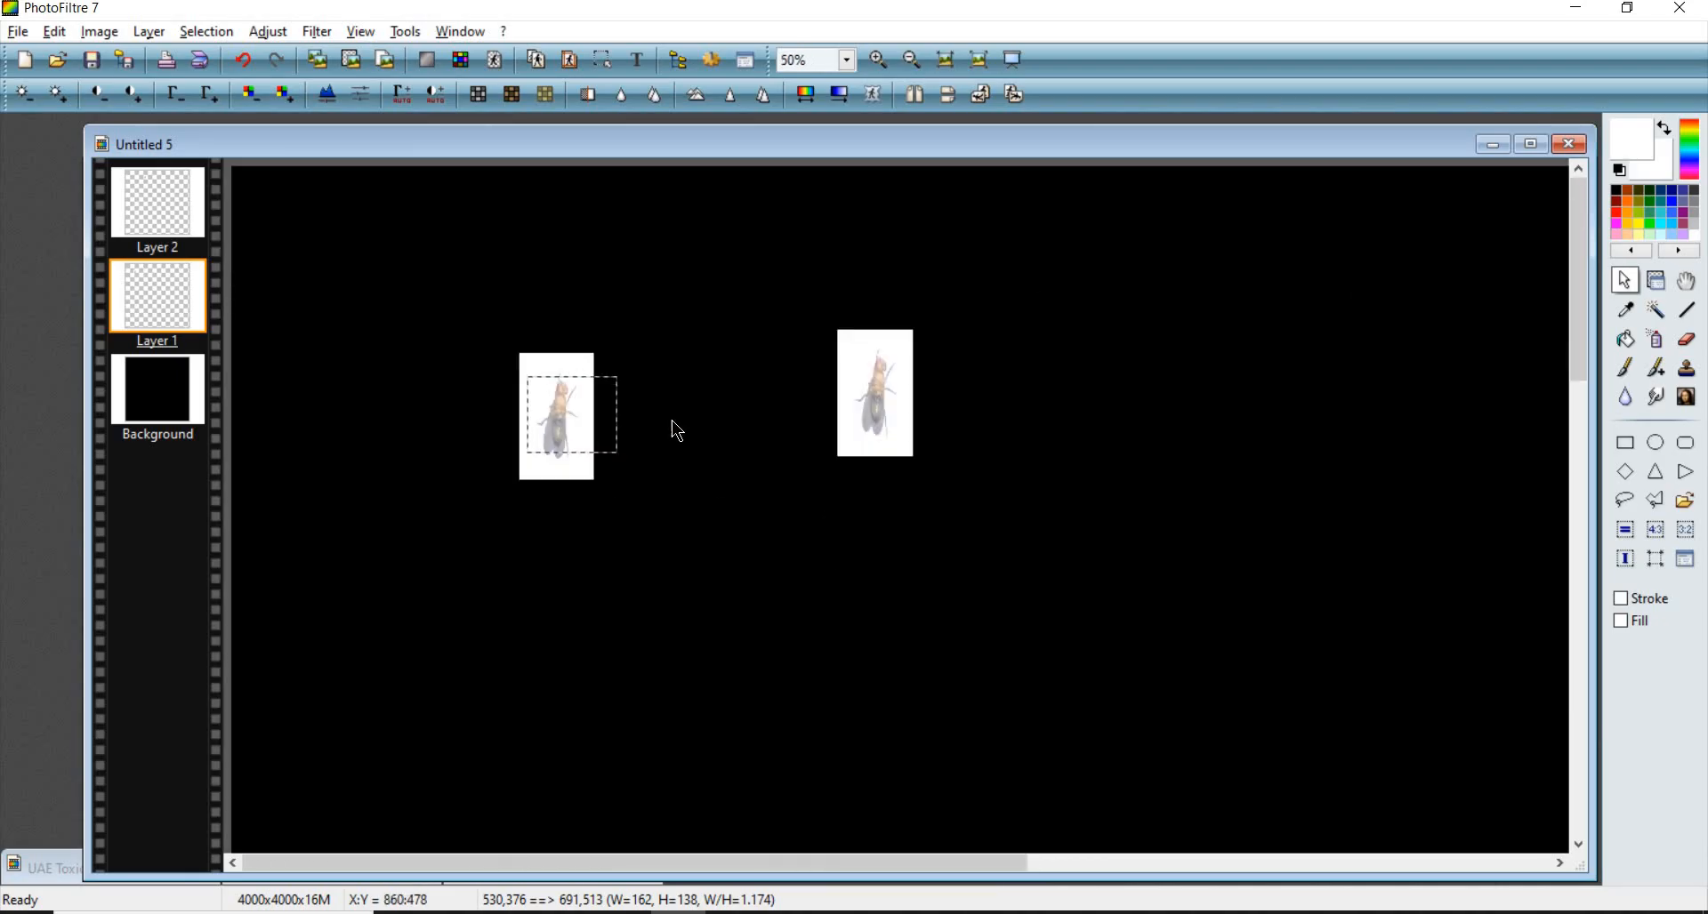
pyautogui.scroll(5, 630, 332)
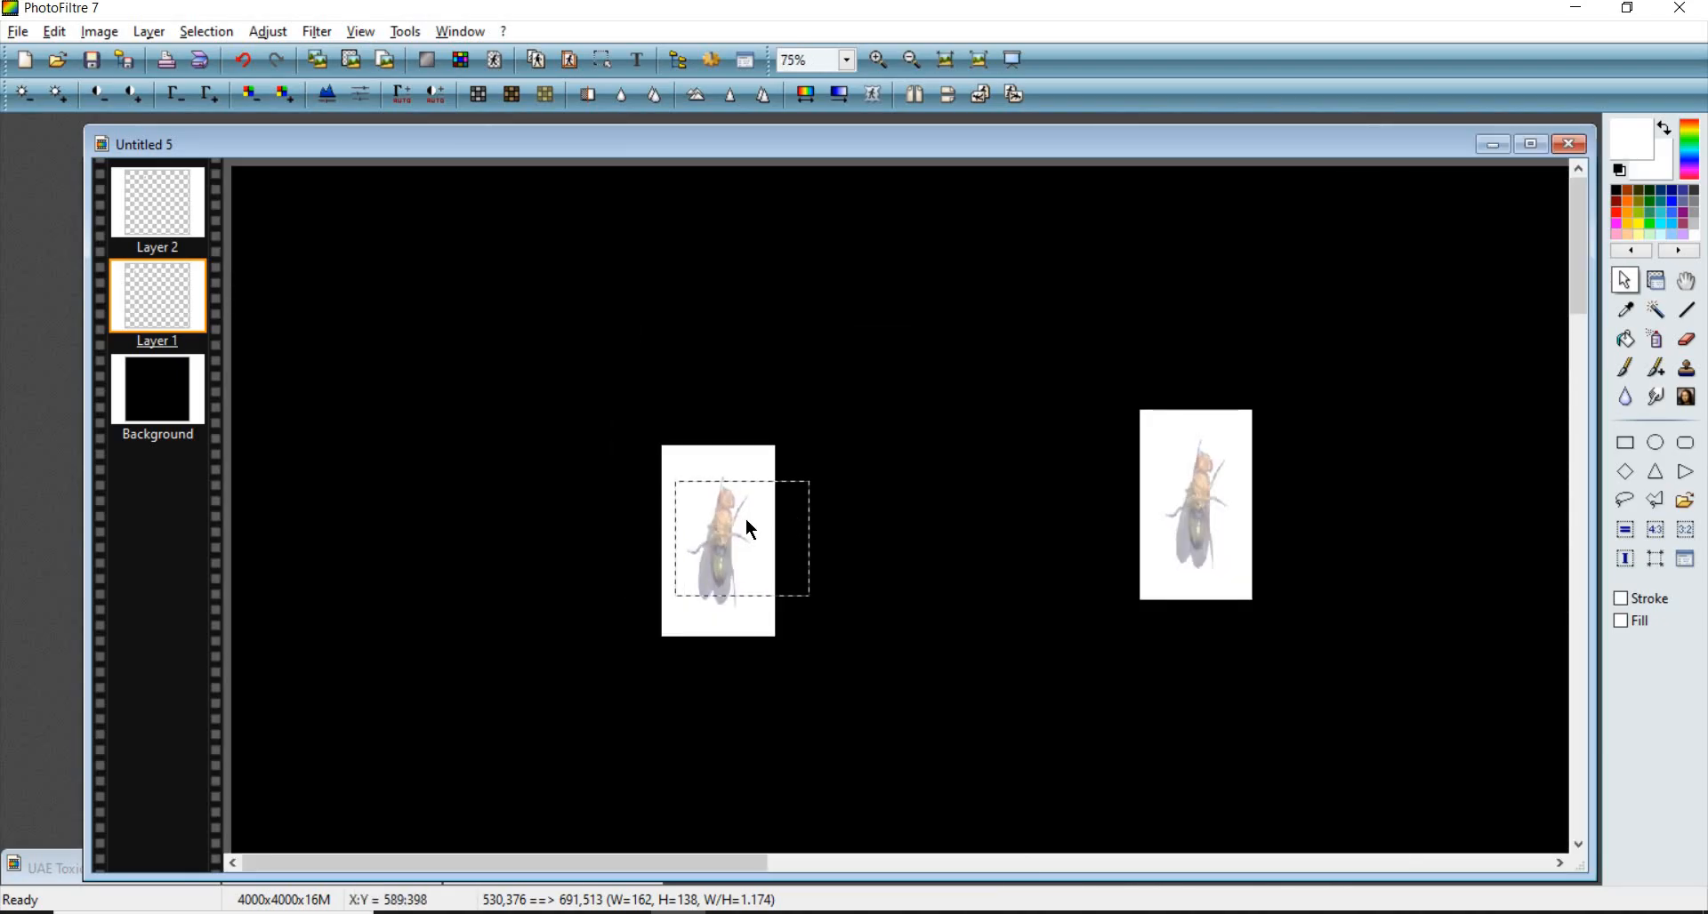
pyautogui.scroll(-1, 863, 516)
pyautogui.scroll(-1, 860, 507)
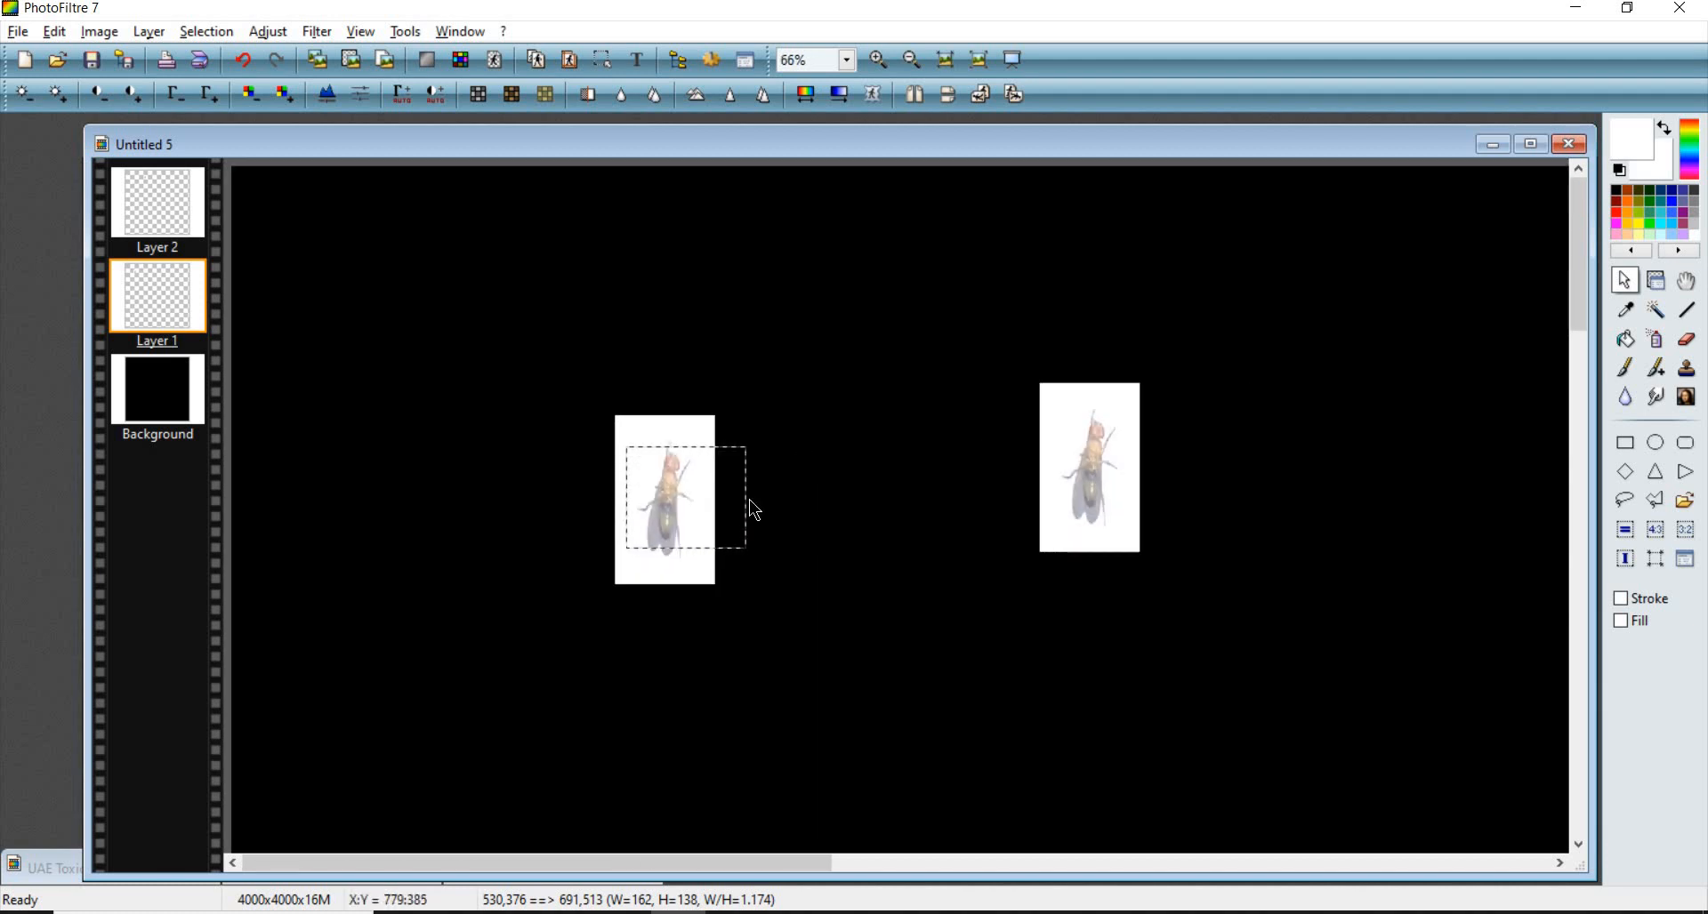
# - Move both fly layers toward the upper-left area of the canvas with the layer tool
pyautogui.click(1656, 281)
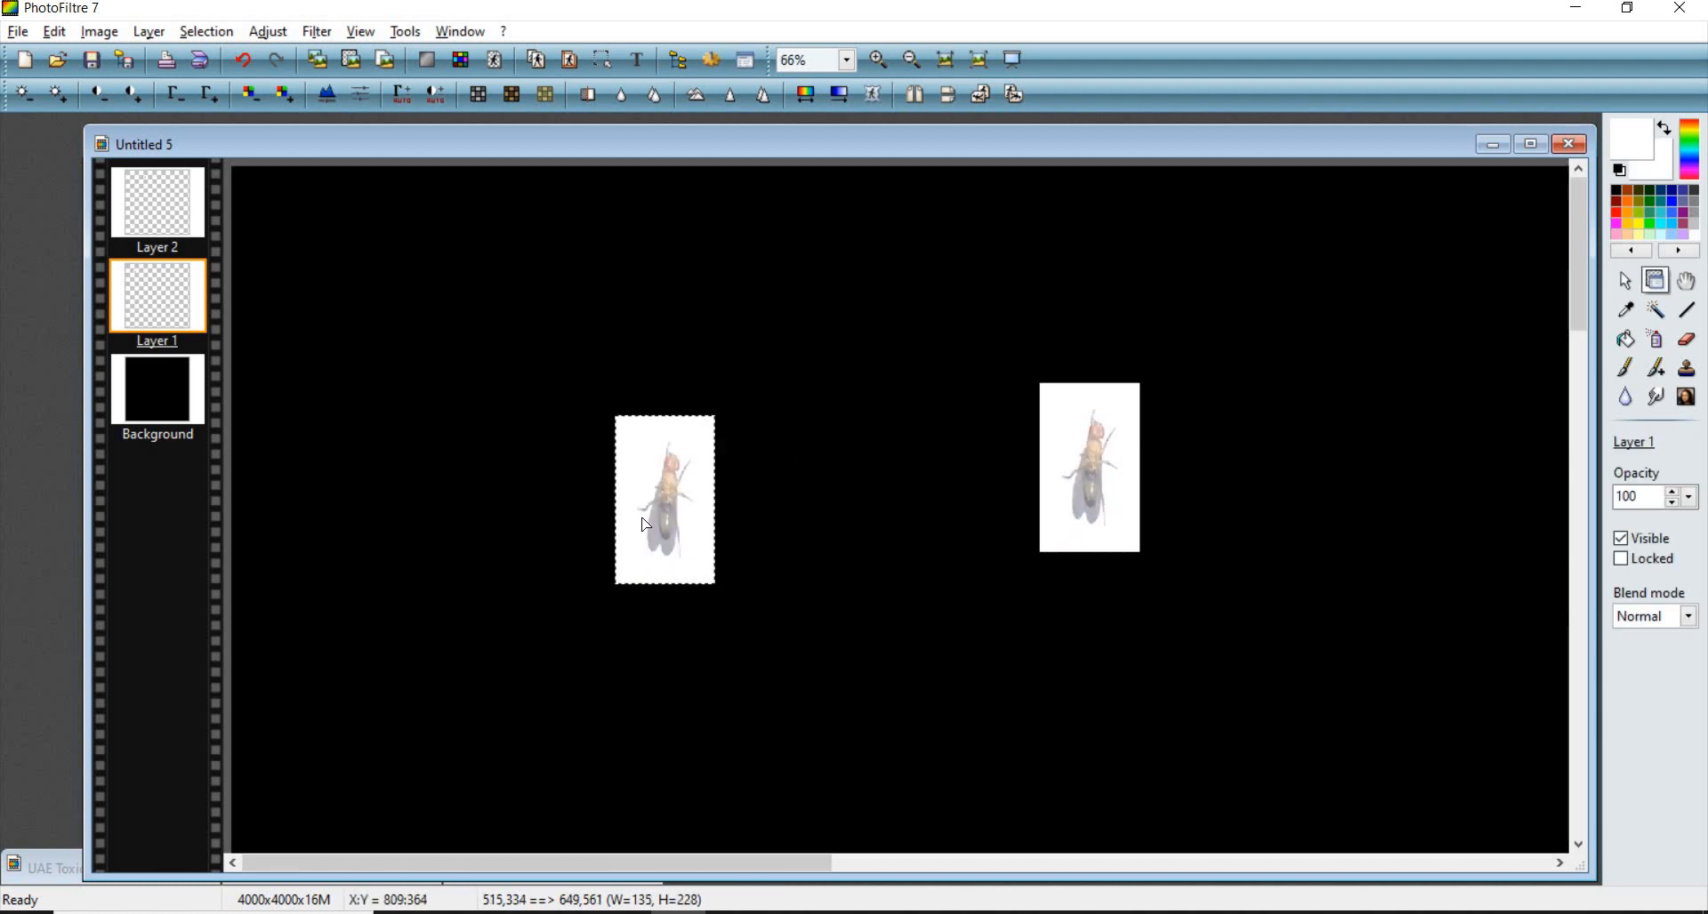
pyautogui.moveTo(655, 485); pyautogui.dragTo(539, 391)
pyautogui.scroll(-2, 436, 286)
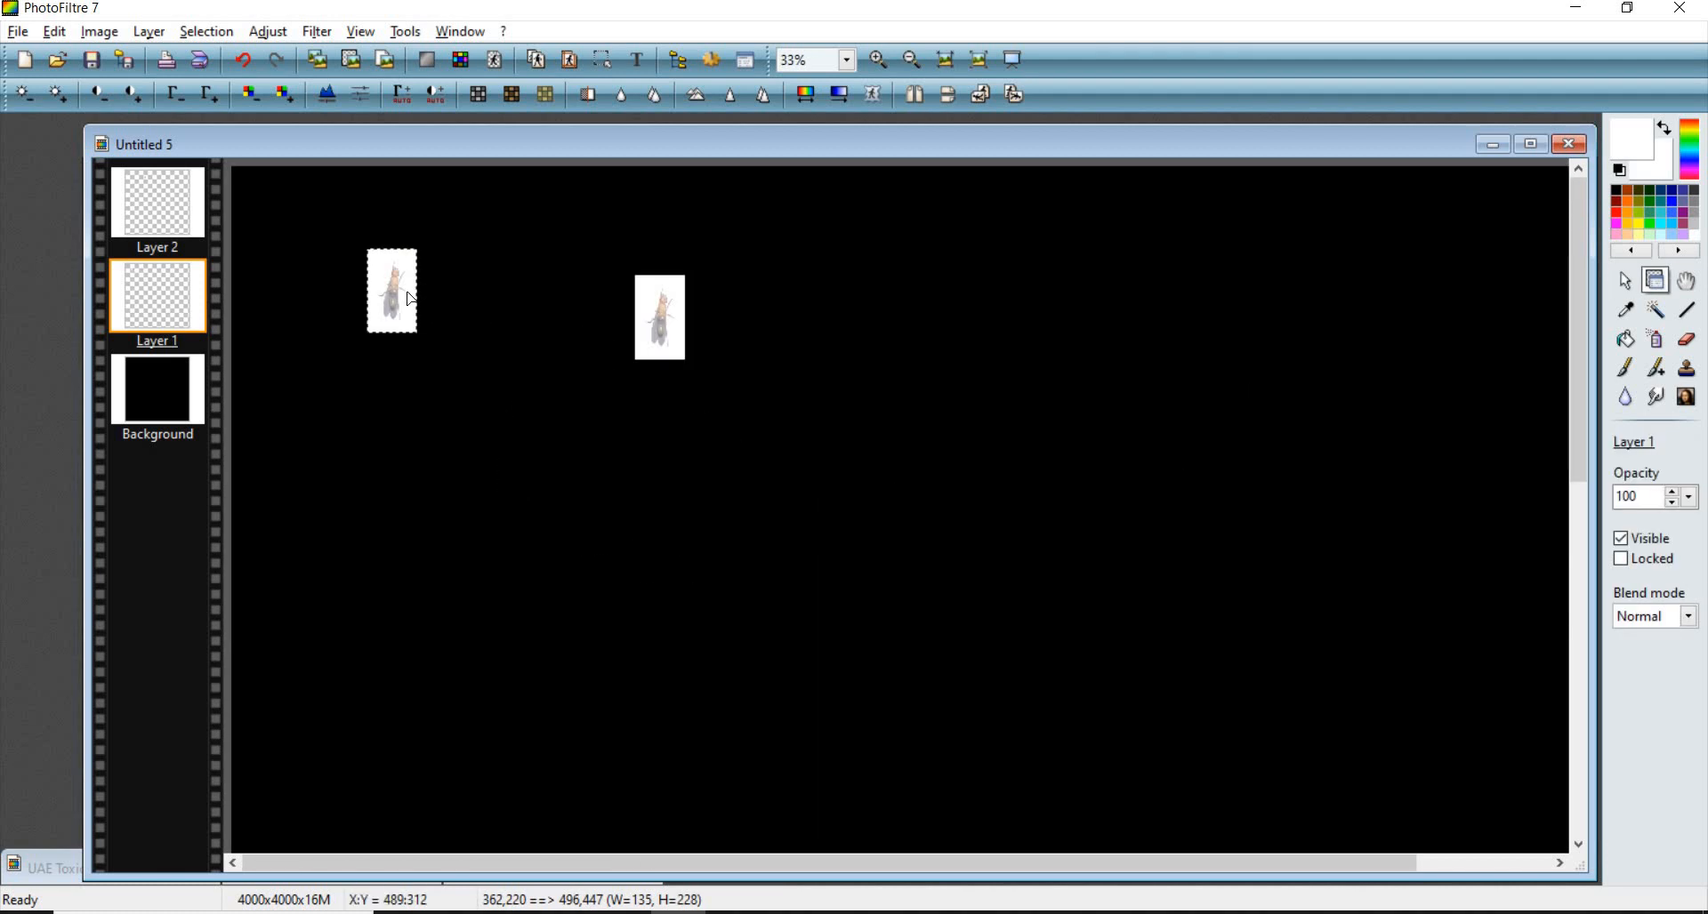
pyautogui.moveTo(474, 294); pyautogui.dragTo(822, 296)
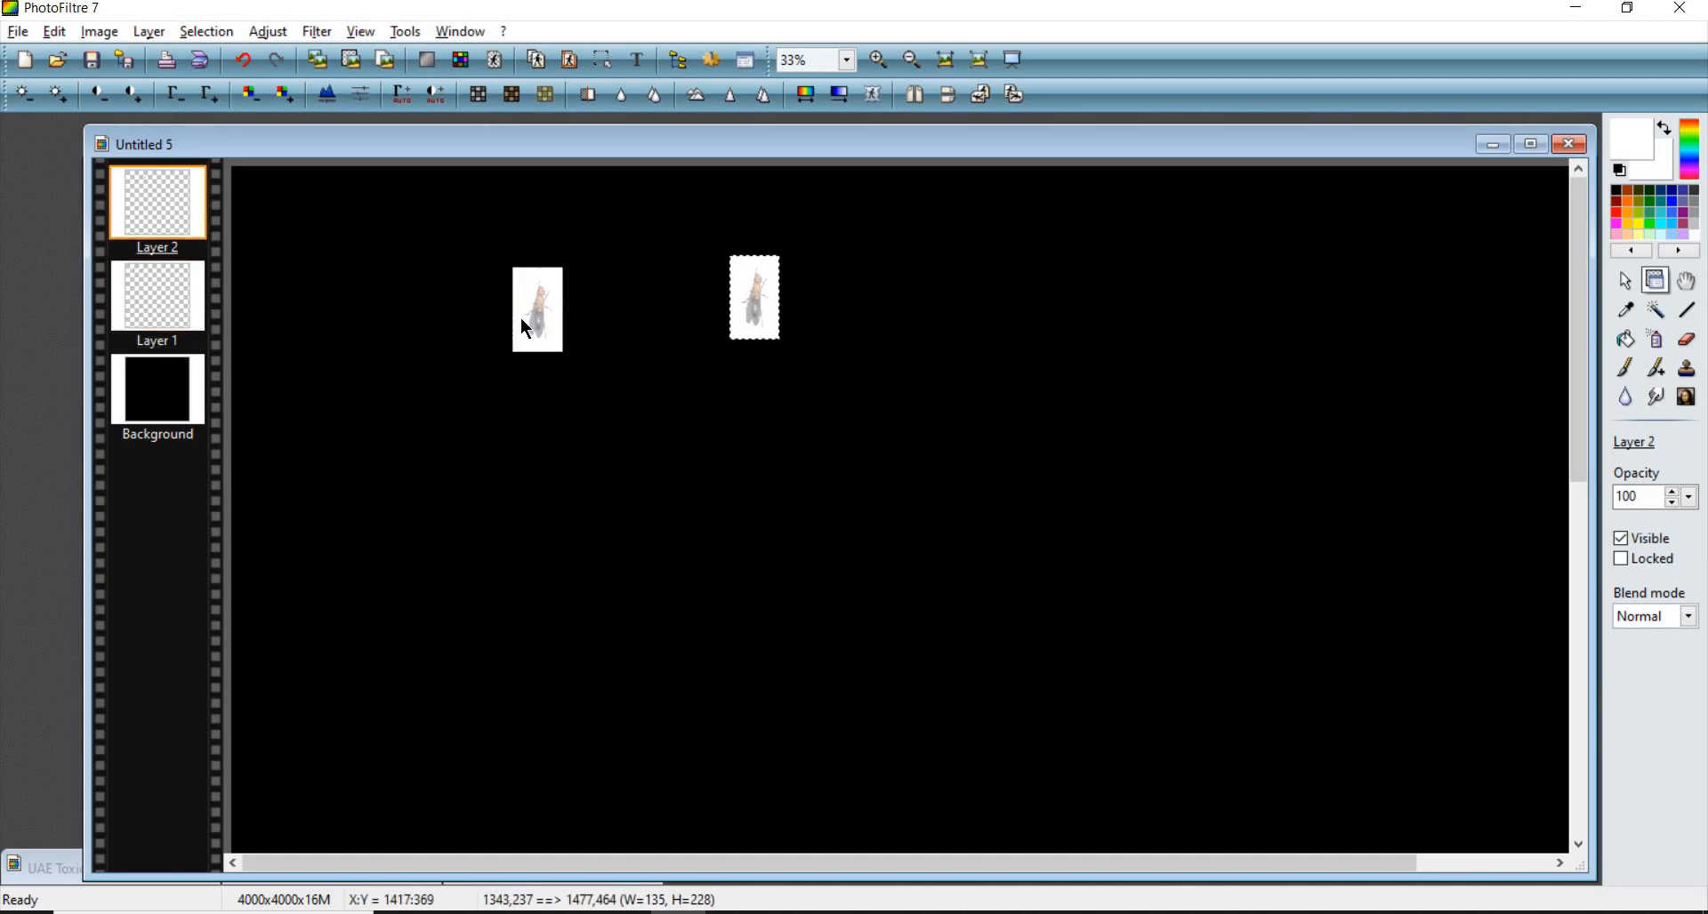
pyautogui.moveTo(536, 292); pyautogui.dragTo(500, 271)
# - Redim the first fly layer to about 851 × 1445 pixels at the canvas's upper-left corner
pyautogui.rightClick(495, 262)
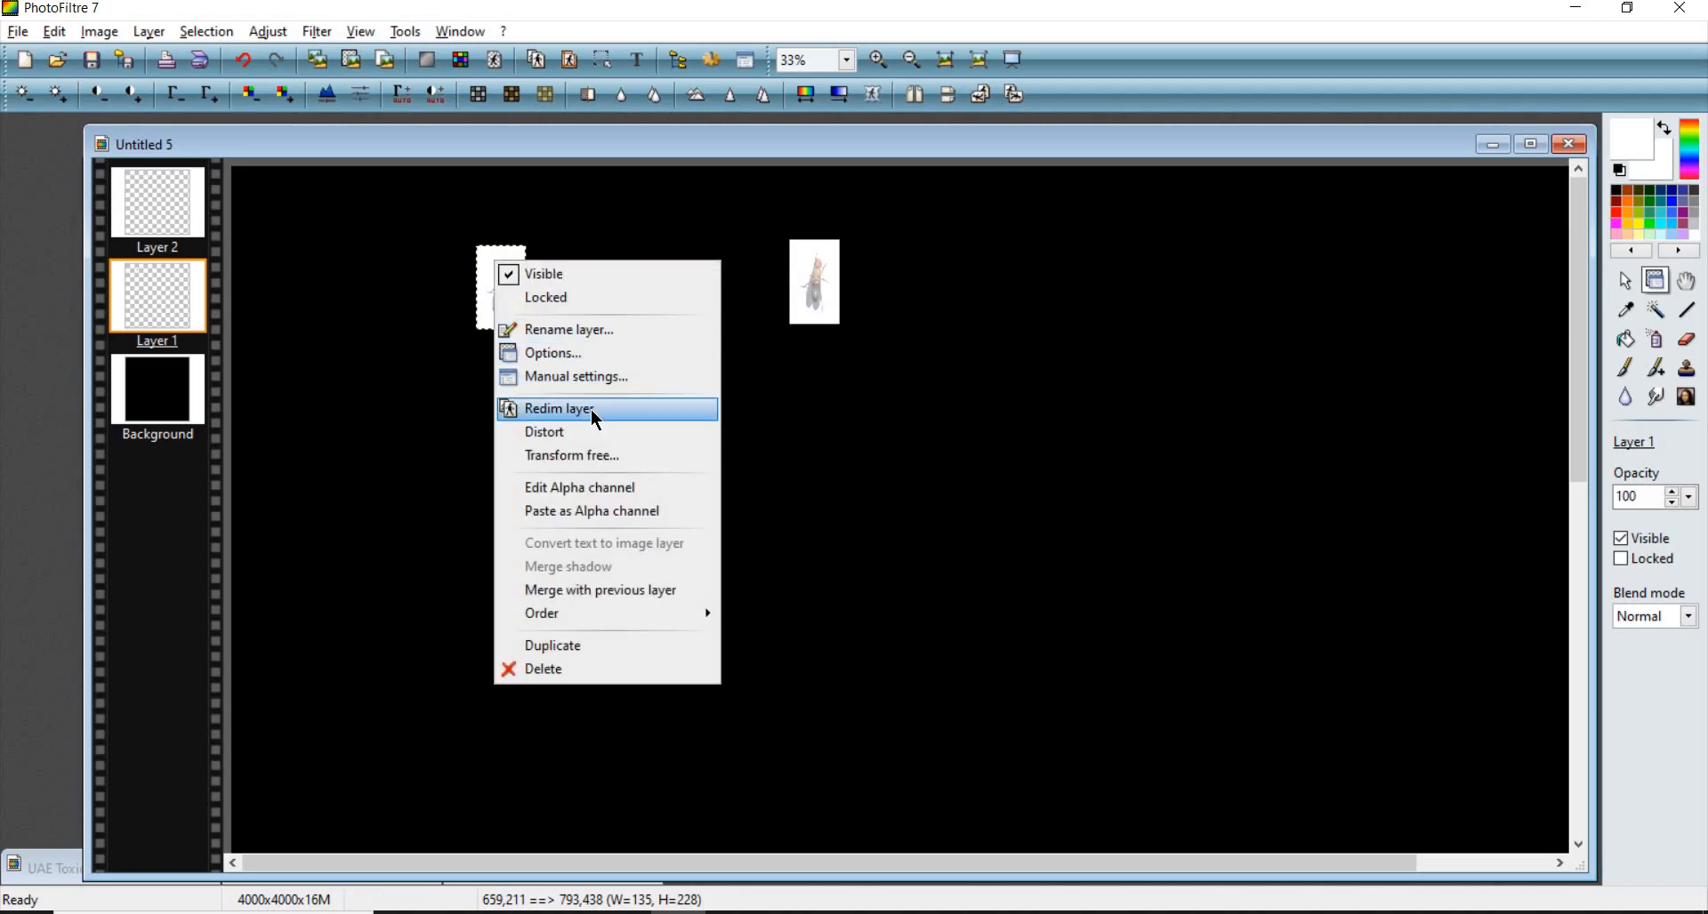
pyautogui.click(623, 413)
pyautogui.moveTo(501, 292); pyautogui.dragTo(392, 297)
pyautogui.moveTo(411, 303); pyautogui.dragTo(836, 731)
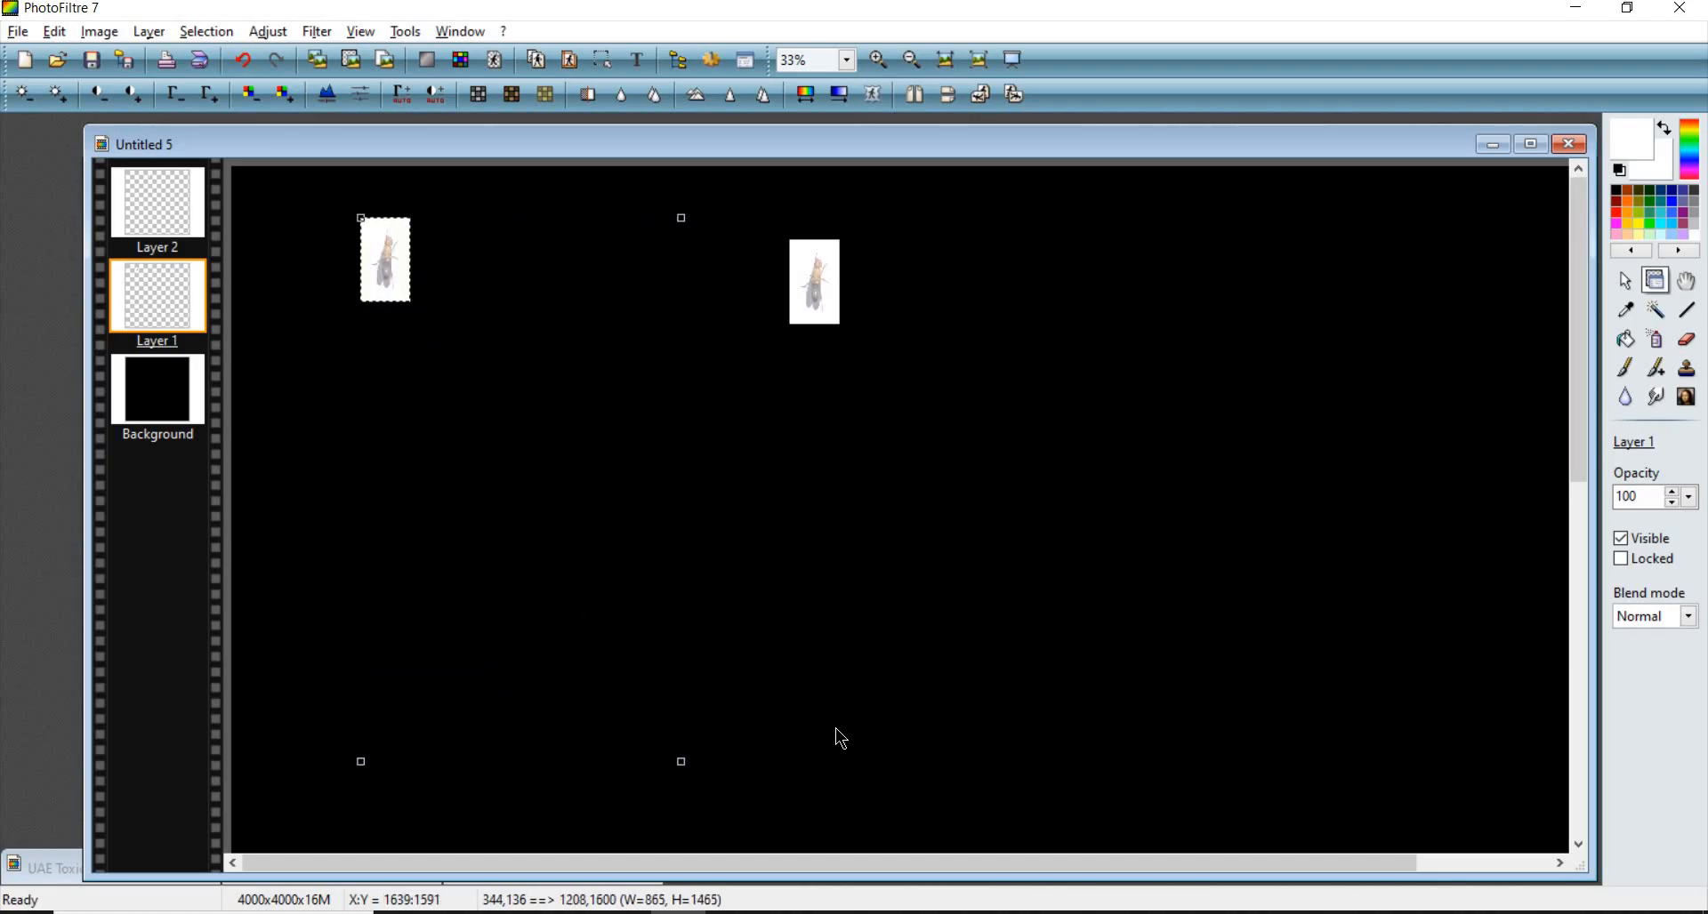
pyautogui.moveTo(539, 439); pyautogui.dragTo(476, 406)
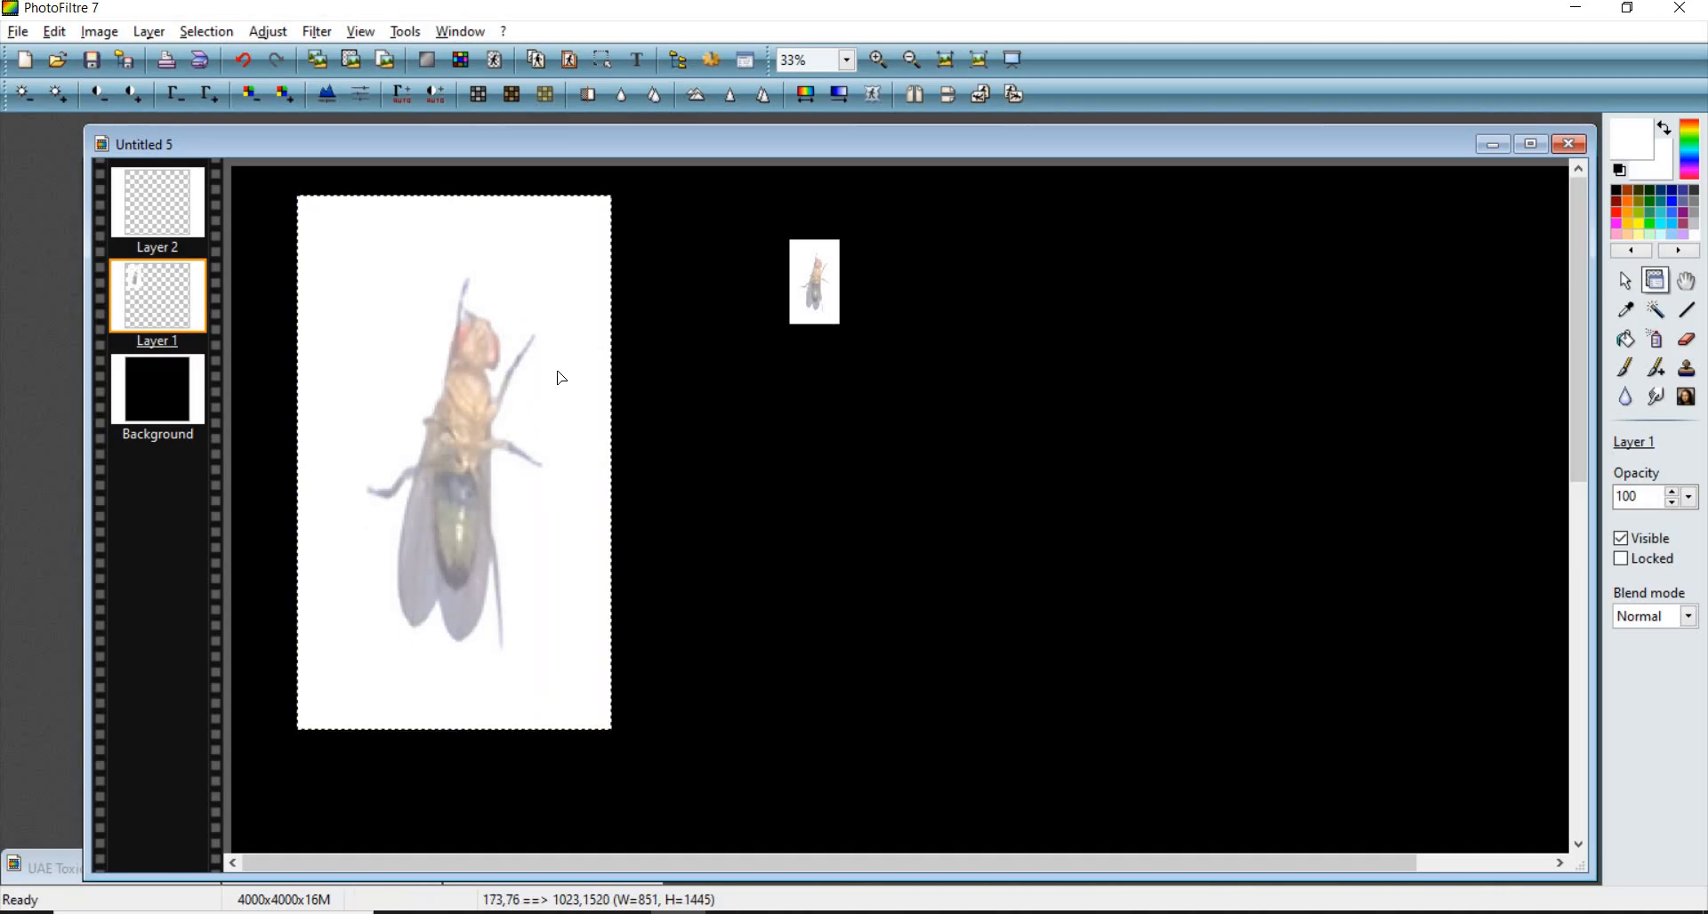
# - Move the second fly layer beside the first and redim it to about 852 × 1446 pixels
pyautogui.moveTo(812, 286); pyautogui.dragTo(649, 239)
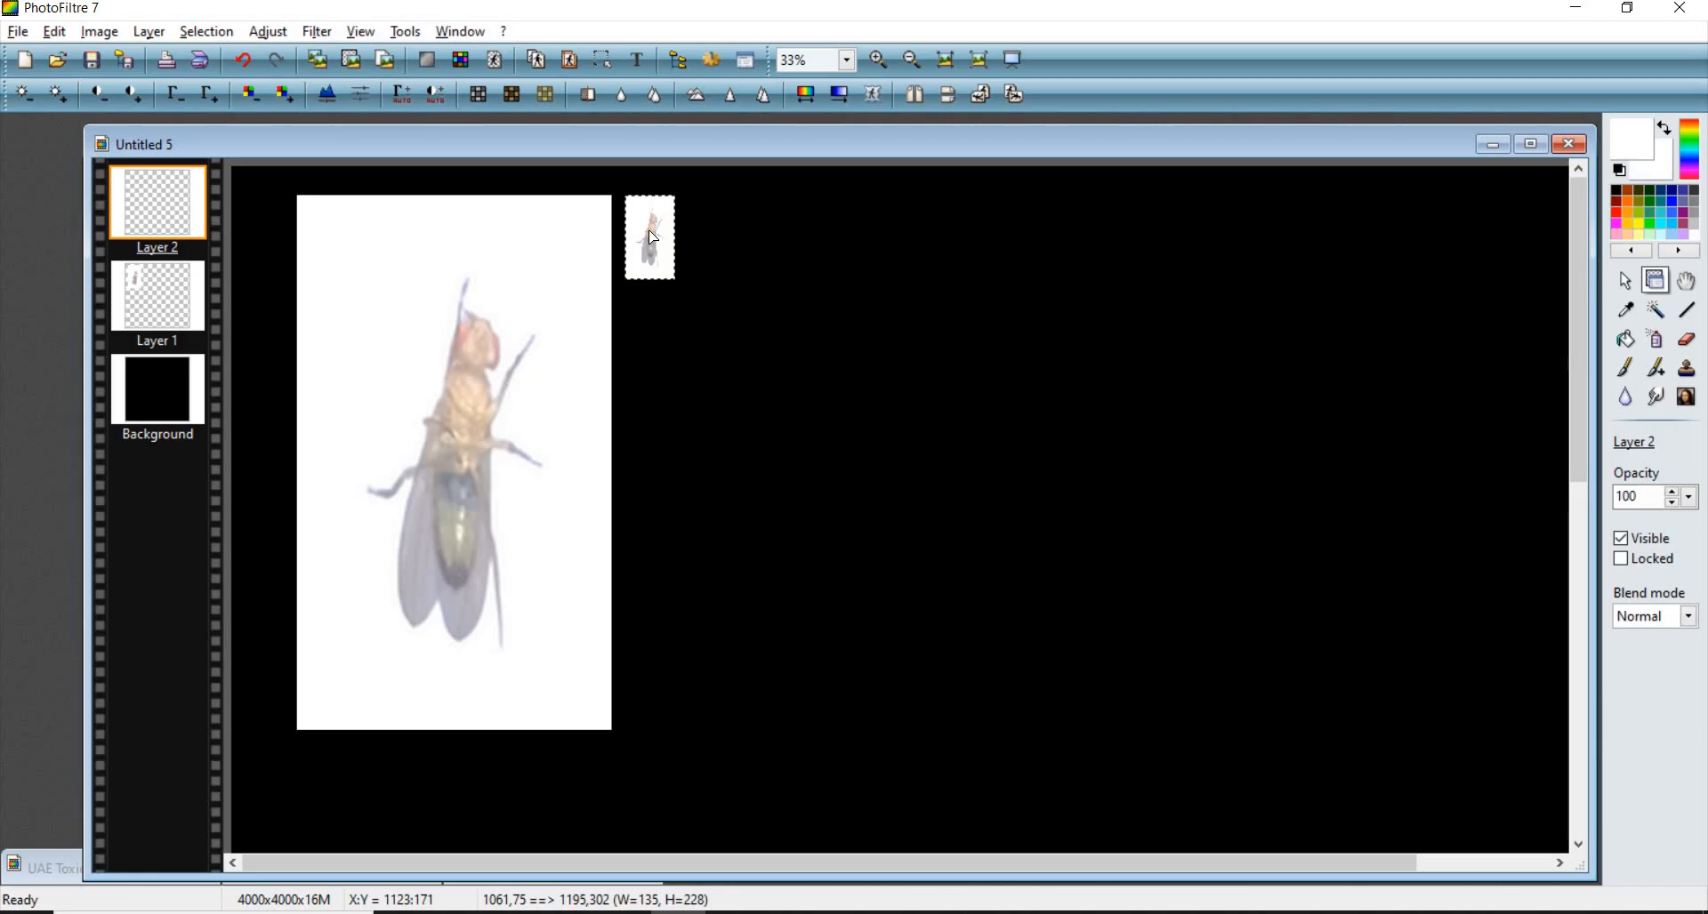
pyautogui.rightClick(649, 230)
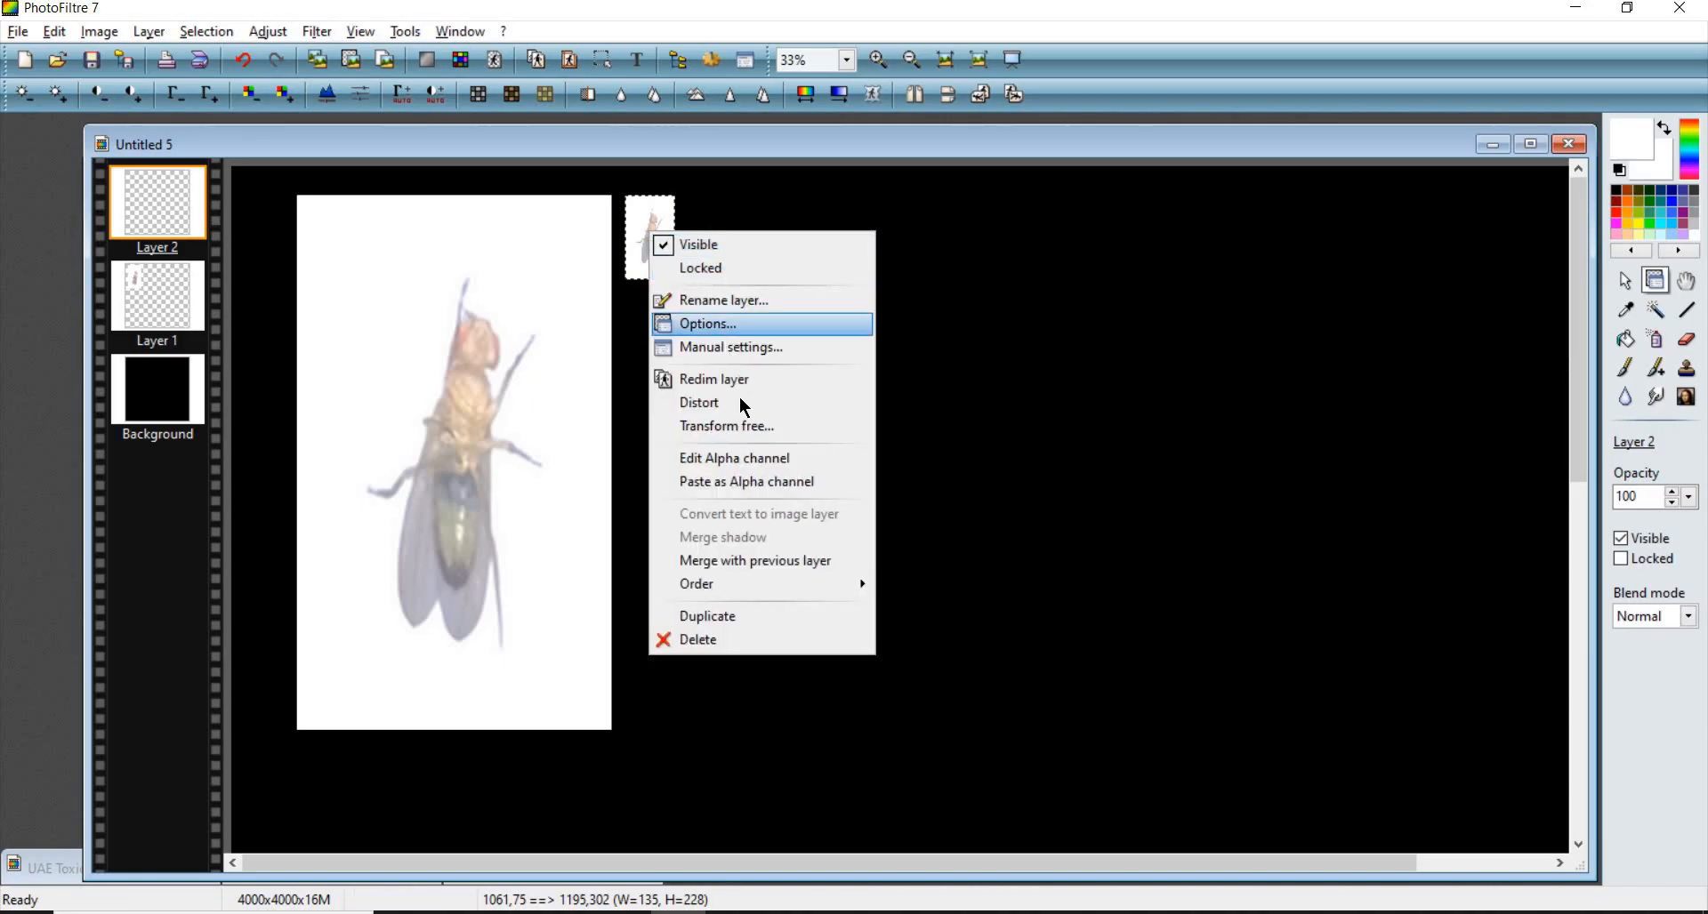
pyautogui.click(636, 230)
pyautogui.moveTo(636, 229); pyautogui.dragTo(612, 230)
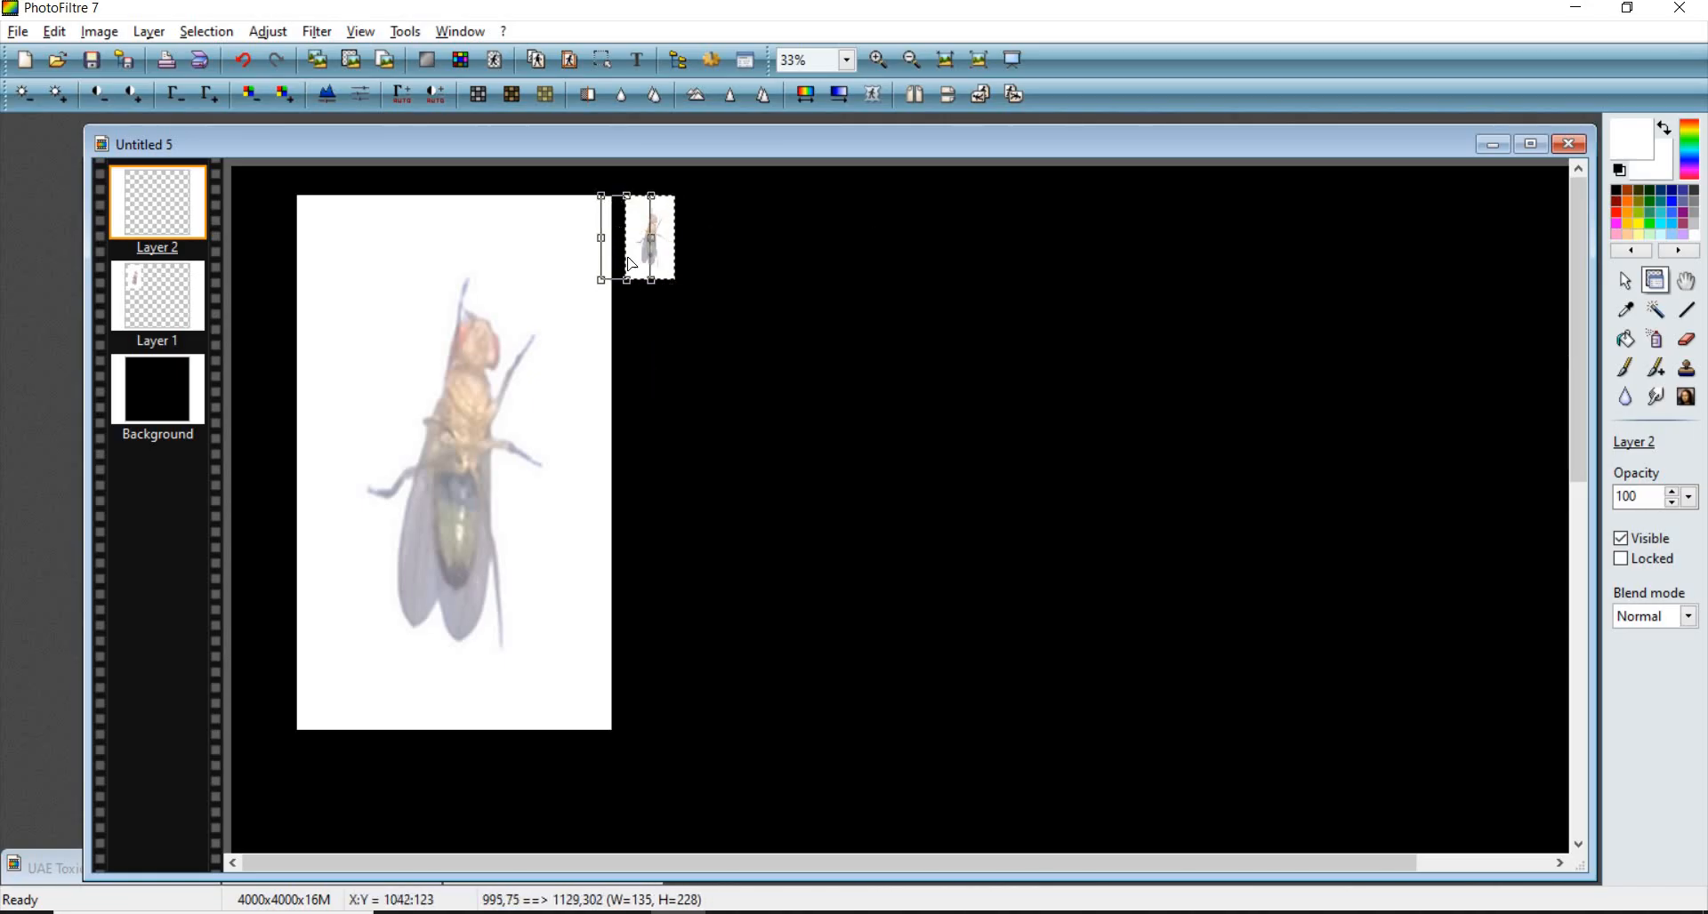
pyautogui.moveTo(762, 427); pyautogui.dragTo(1015, 734)
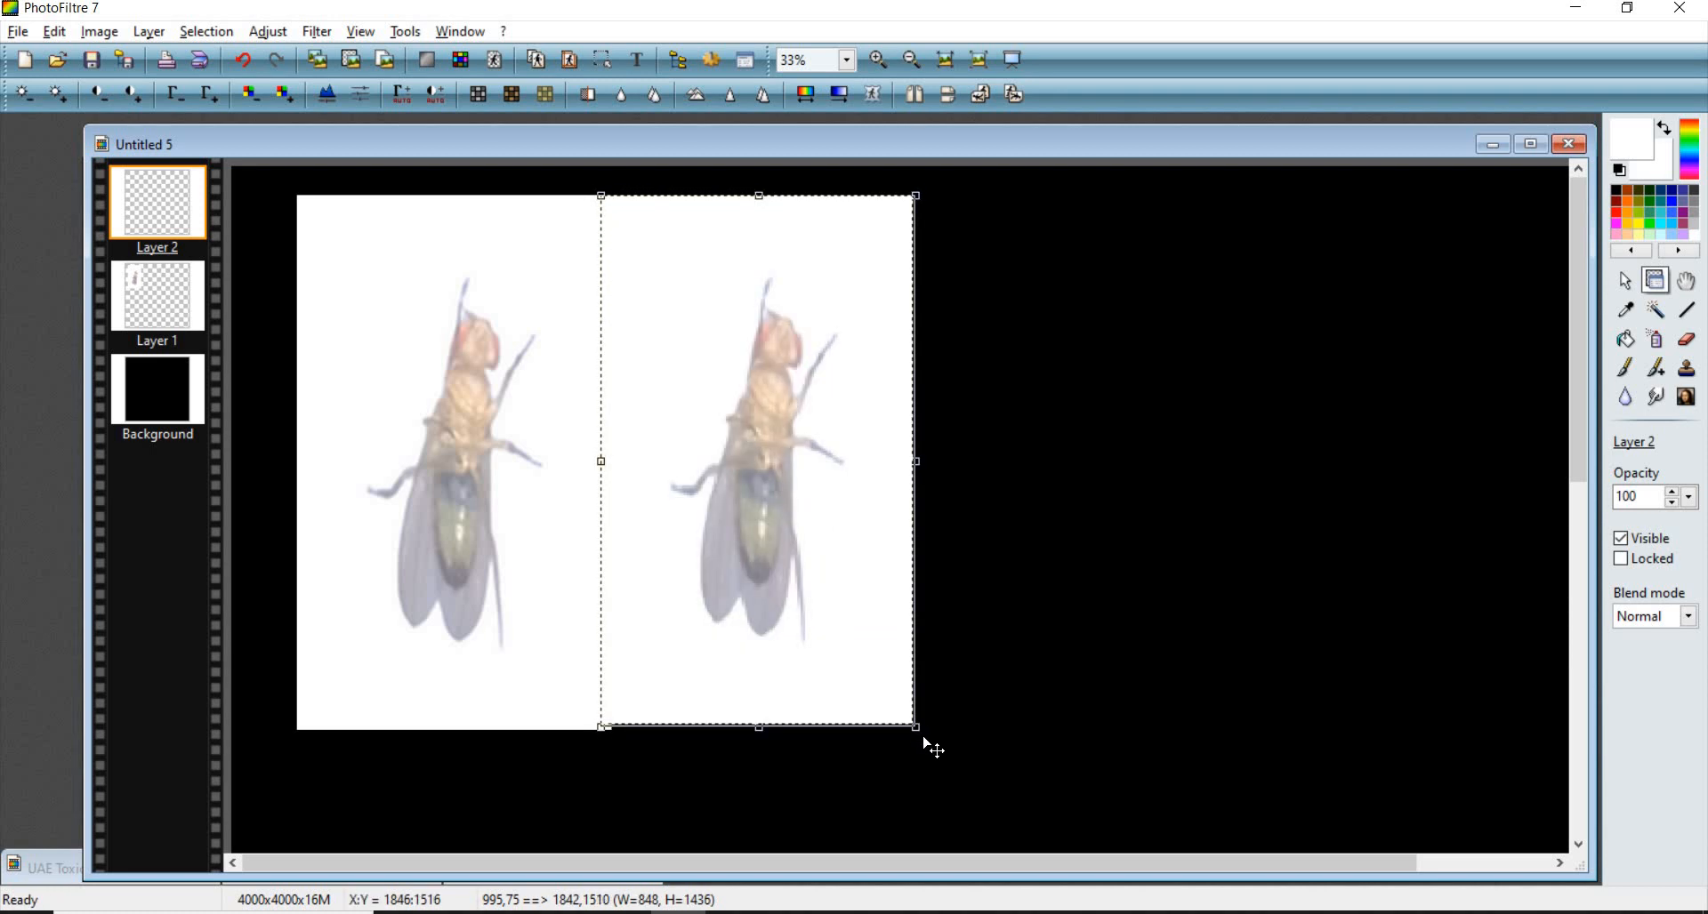
pyautogui.moveTo(925, 740); pyautogui.dragTo(920, 735)
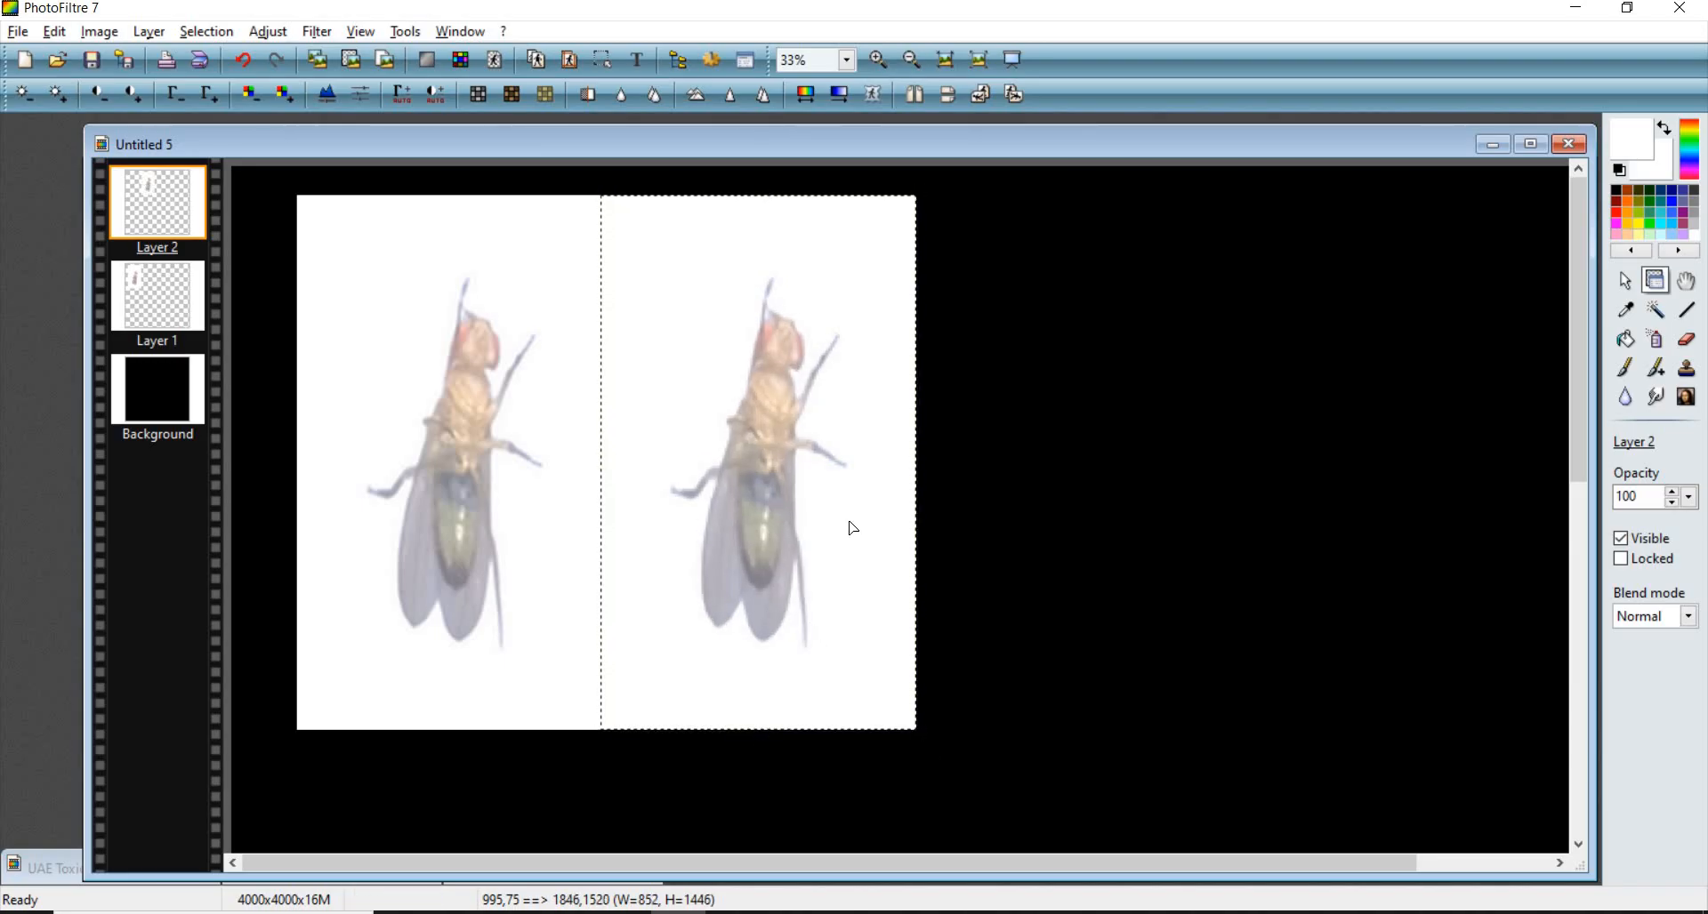
# - Shift the second fly layer to the right, leaving a gap between the two flies
pyautogui.moveTo(854, 530); pyautogui.dragTo(952, 527)
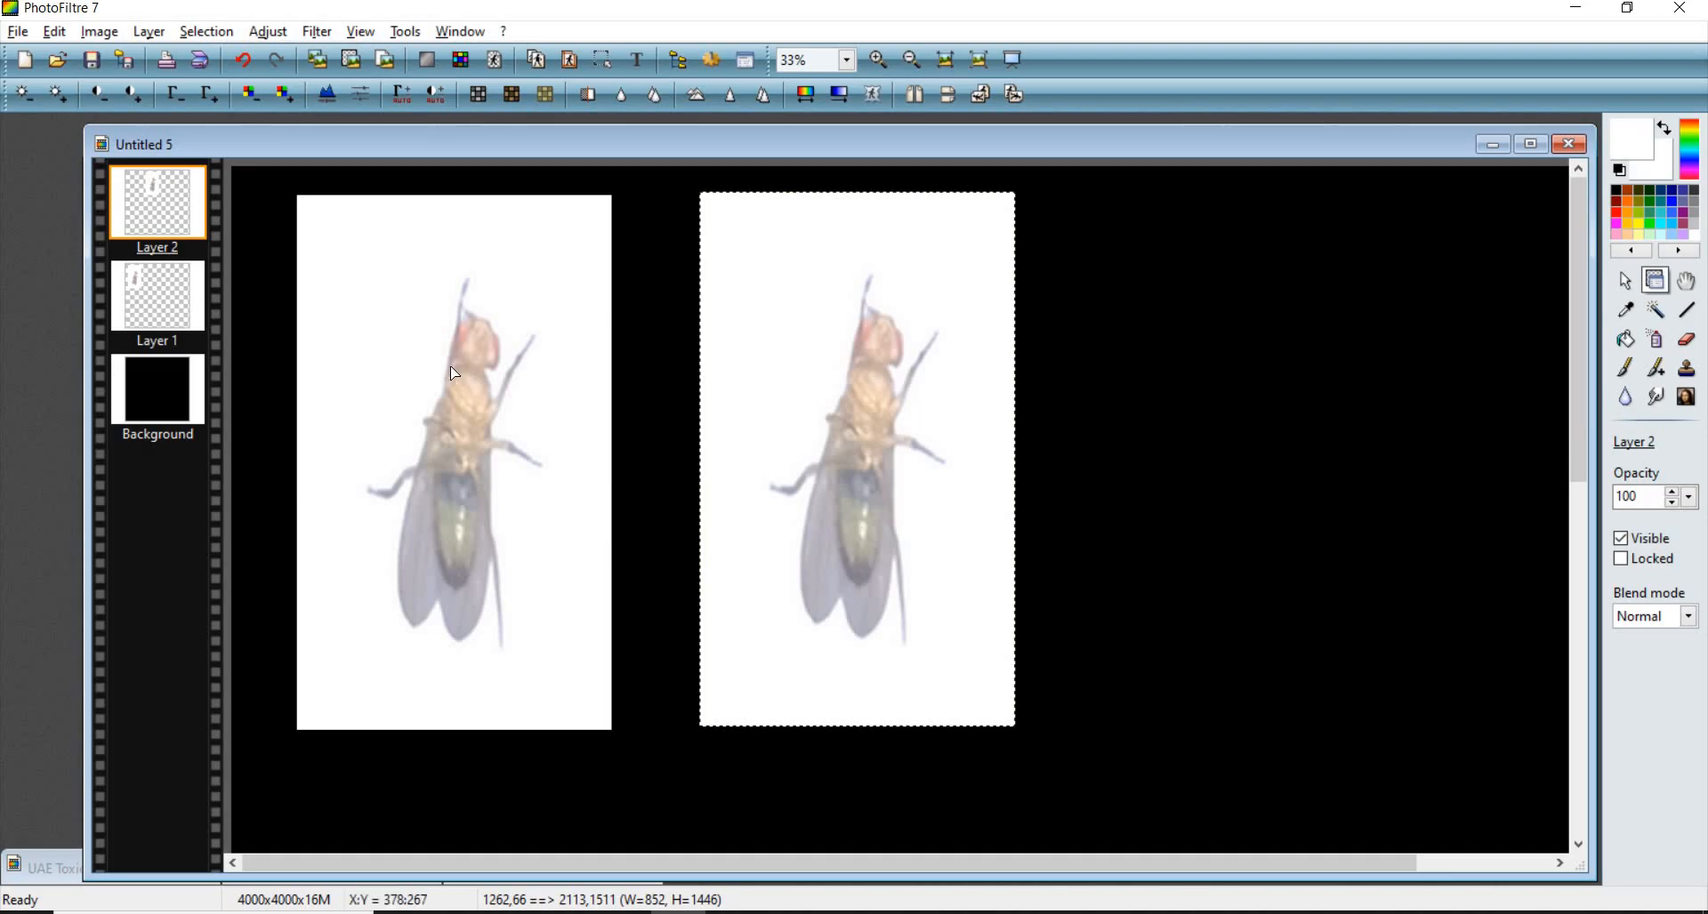
pyautogui.moveTo(450, 366); pyautogui.dragTo(443, 361)
pyautogui.moveTo(703, 348); pyautogui.dragTo(802, 361)
pyautogui.scroll(-2, 376, 258)
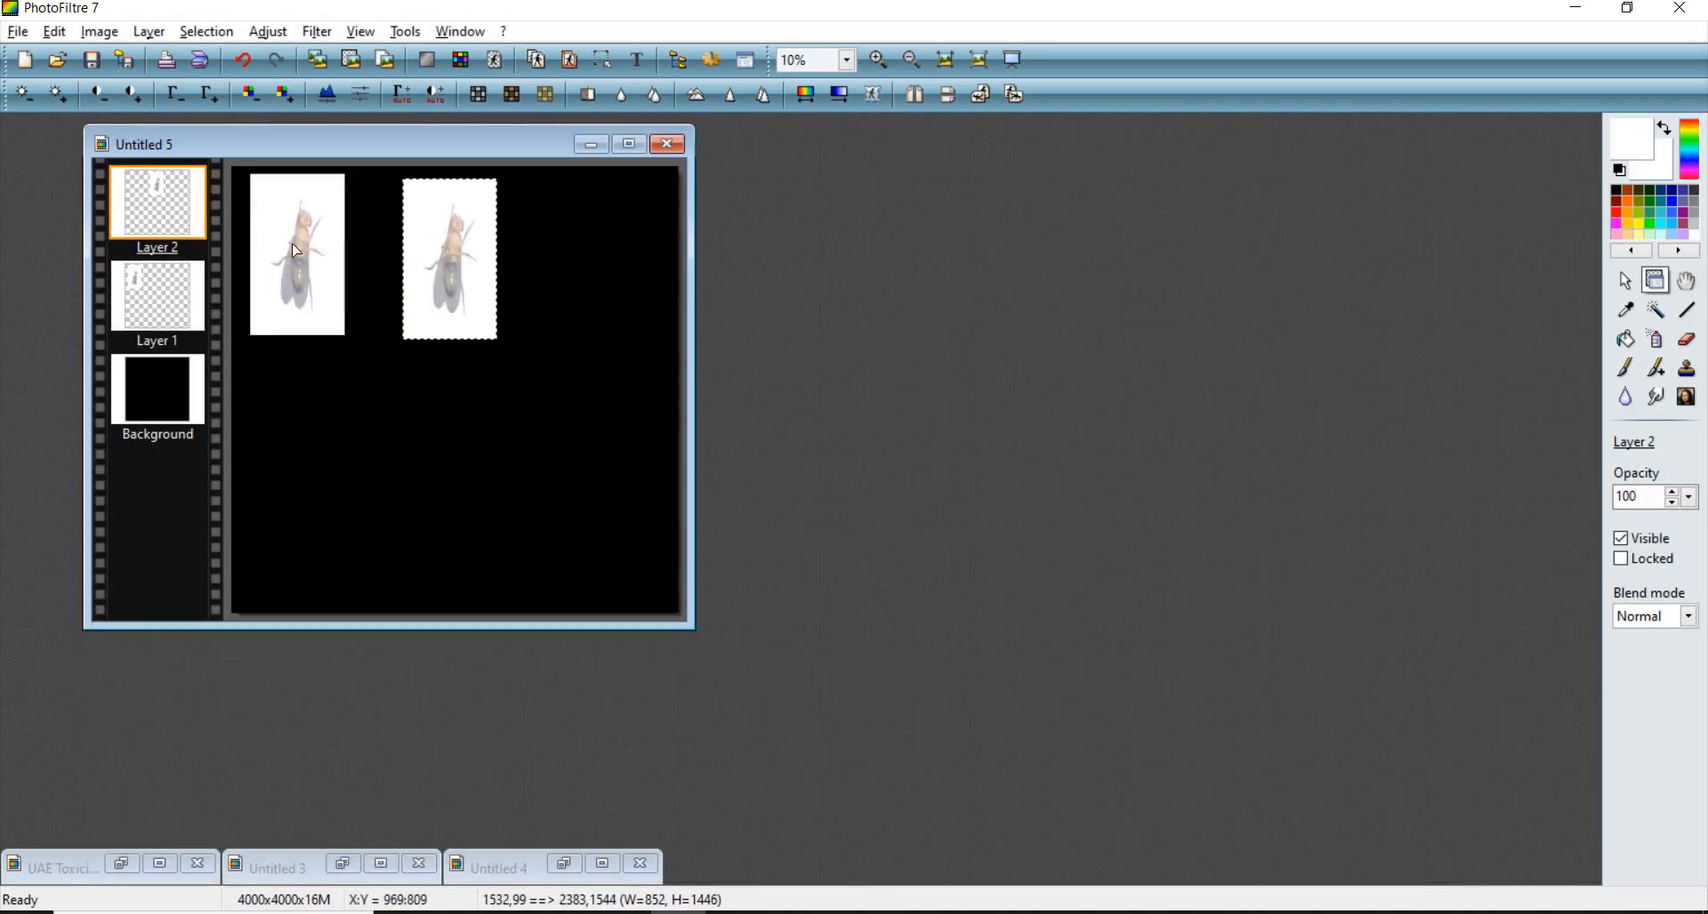
# - Set the first fly layer's height to 1500 pixels with aspect ratio preserved, then move it left of the second
pyautogui.click(296, 211)
pyautogui.rightClick(296, 211)
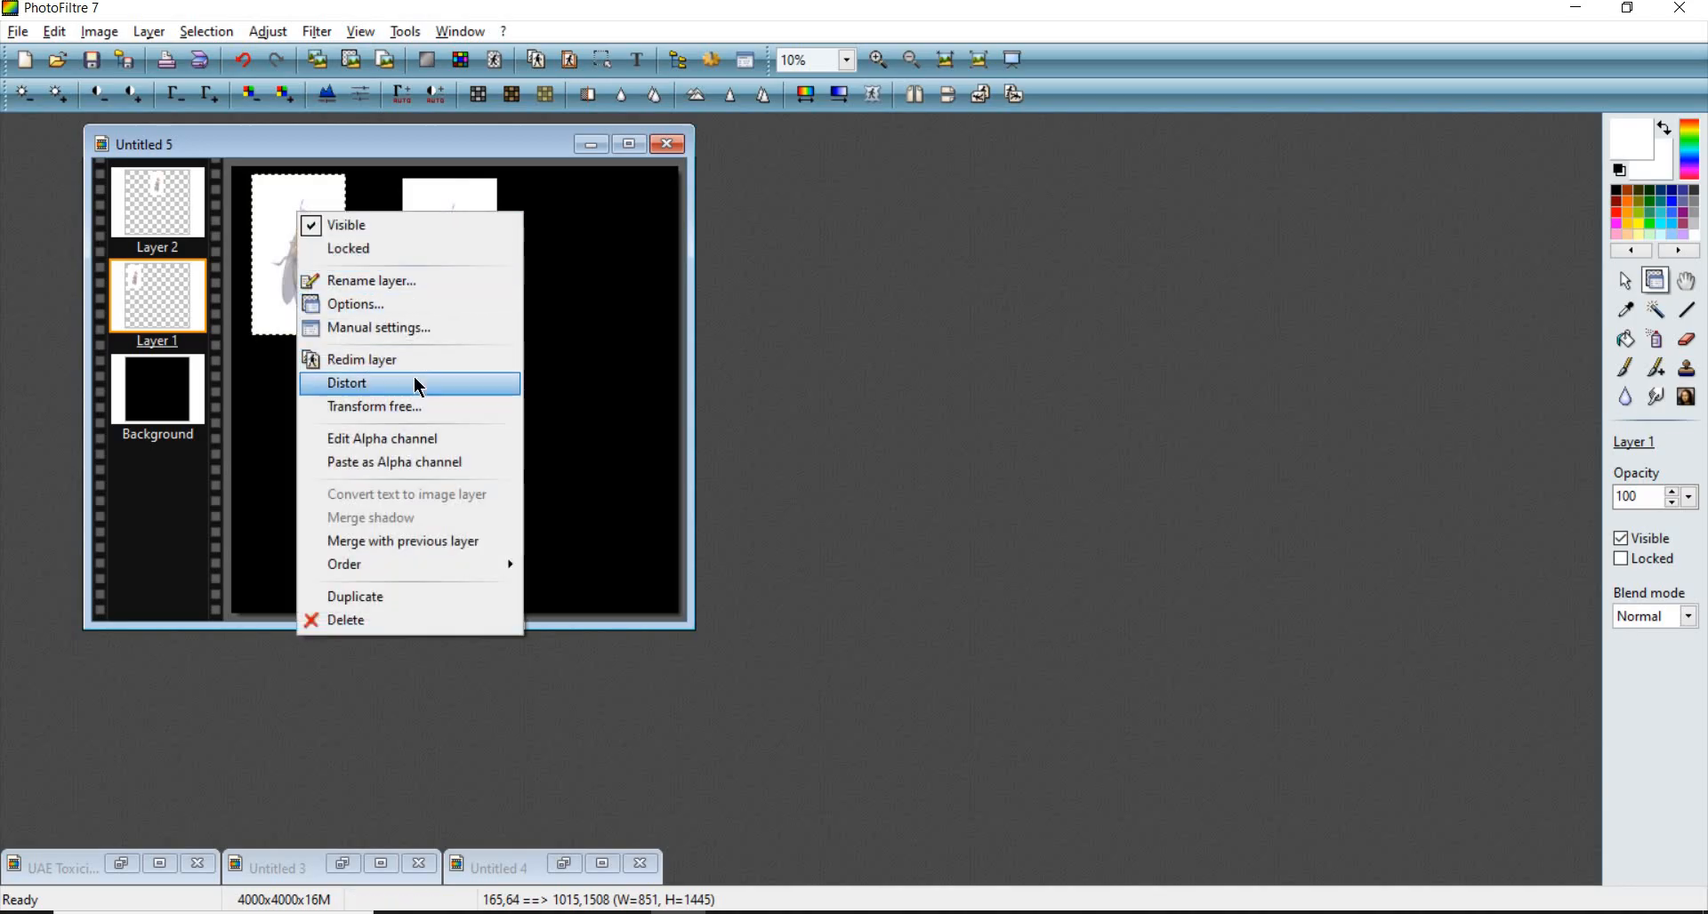
pyautogui.click(410, 328)
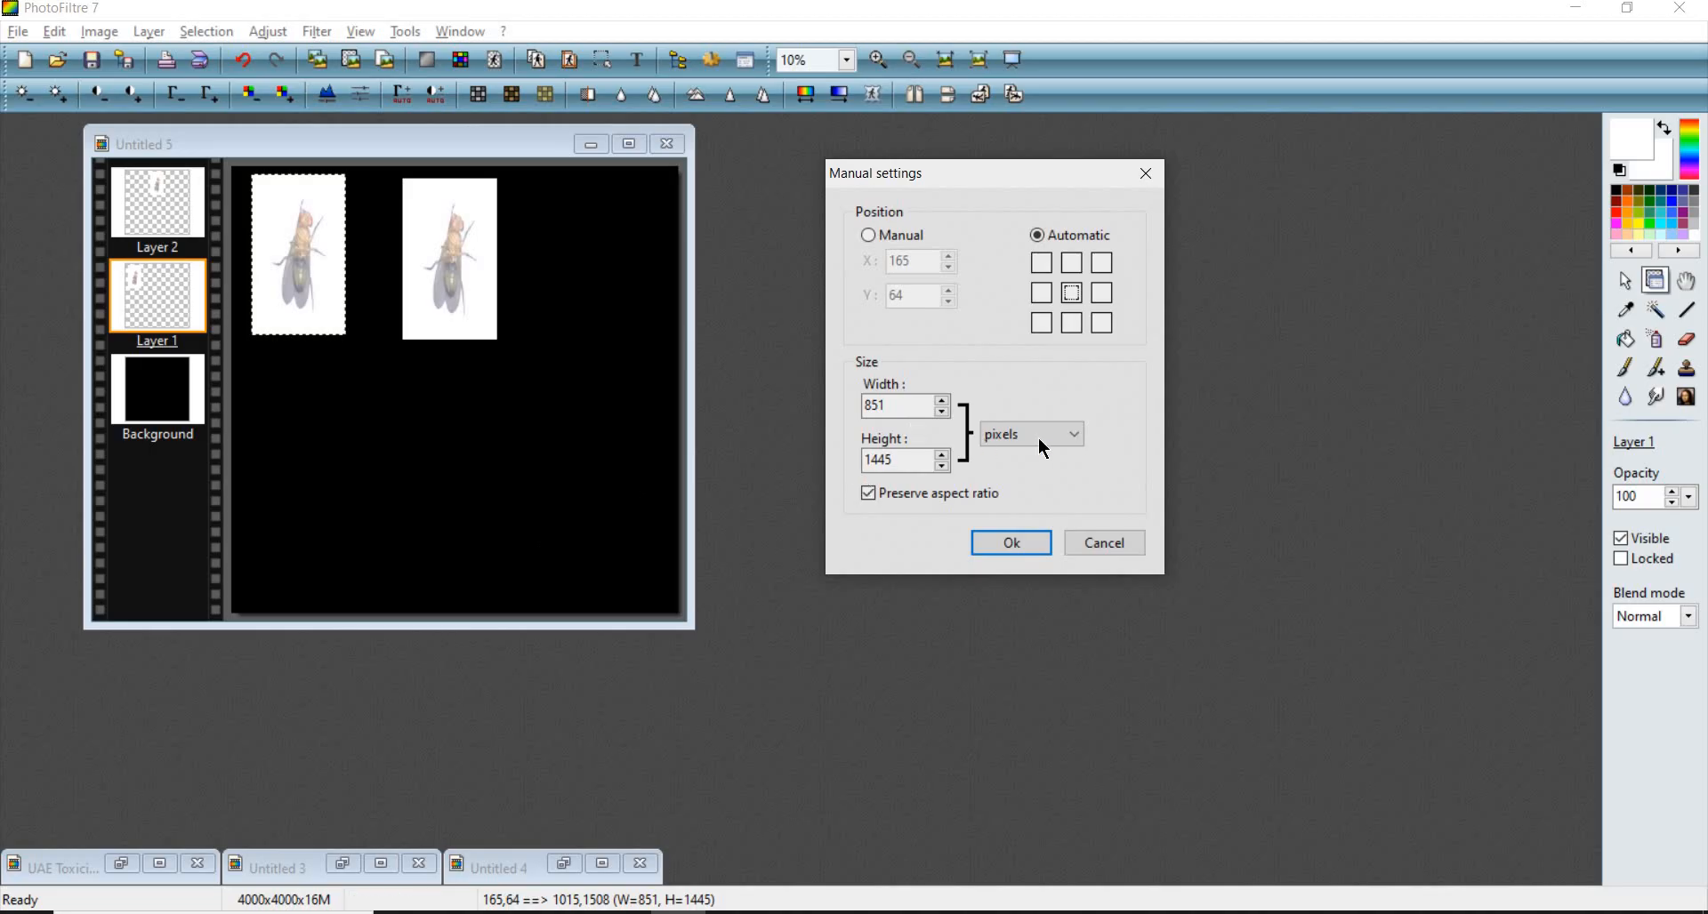
pyautogui.doubleClick(903, 409)
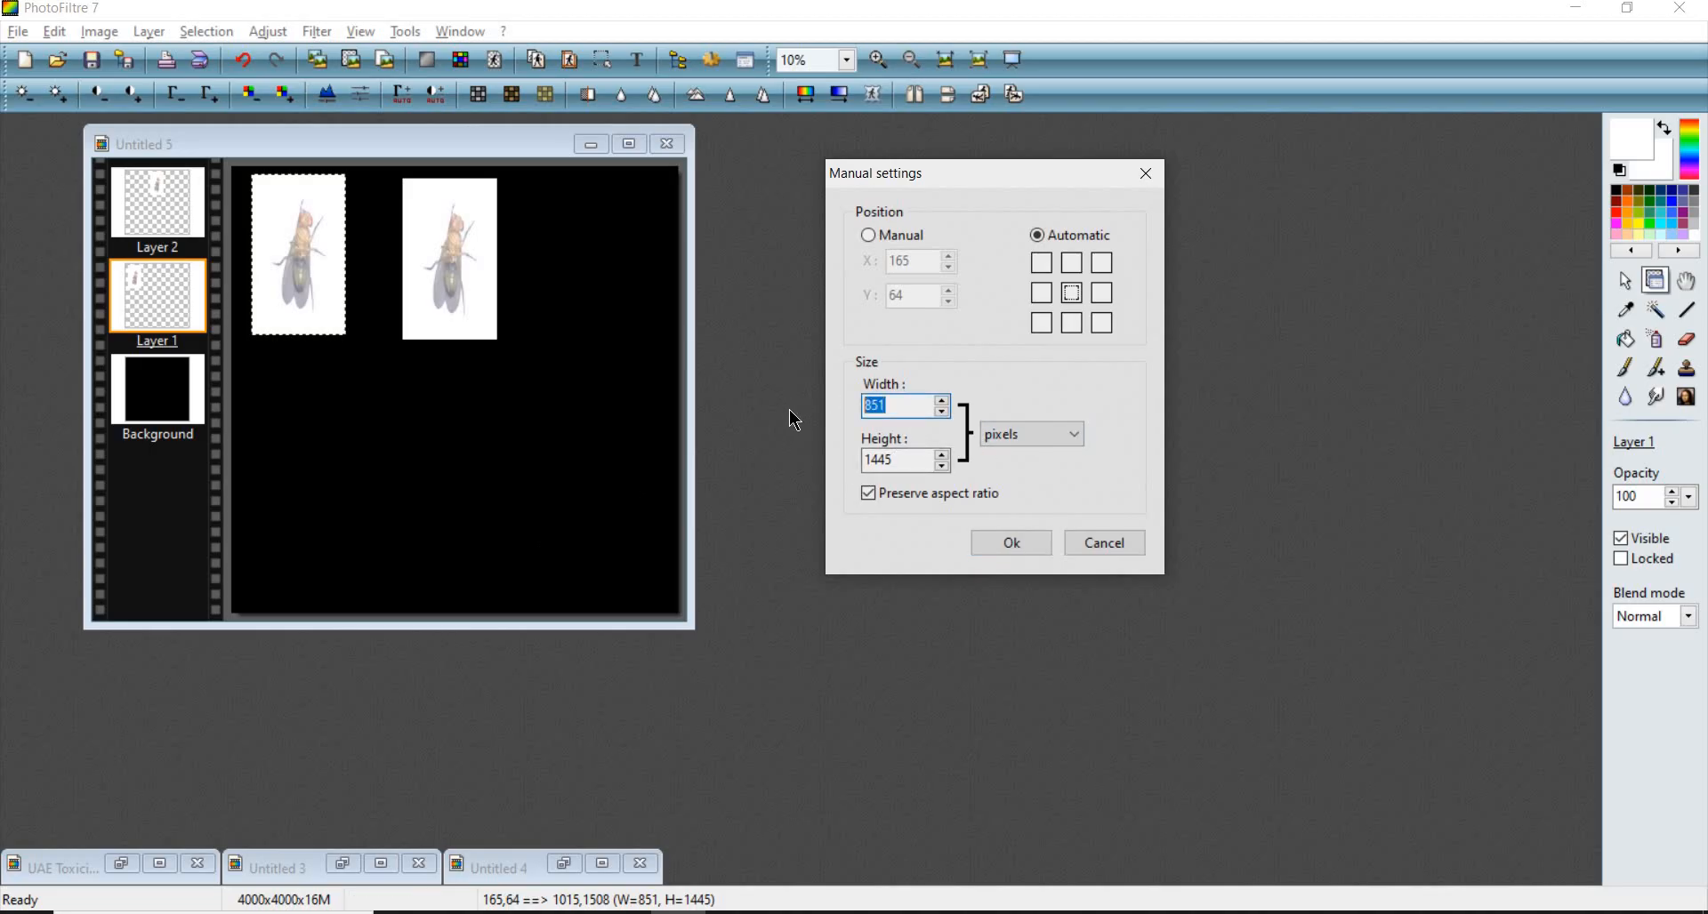
pyautogui.write('1')
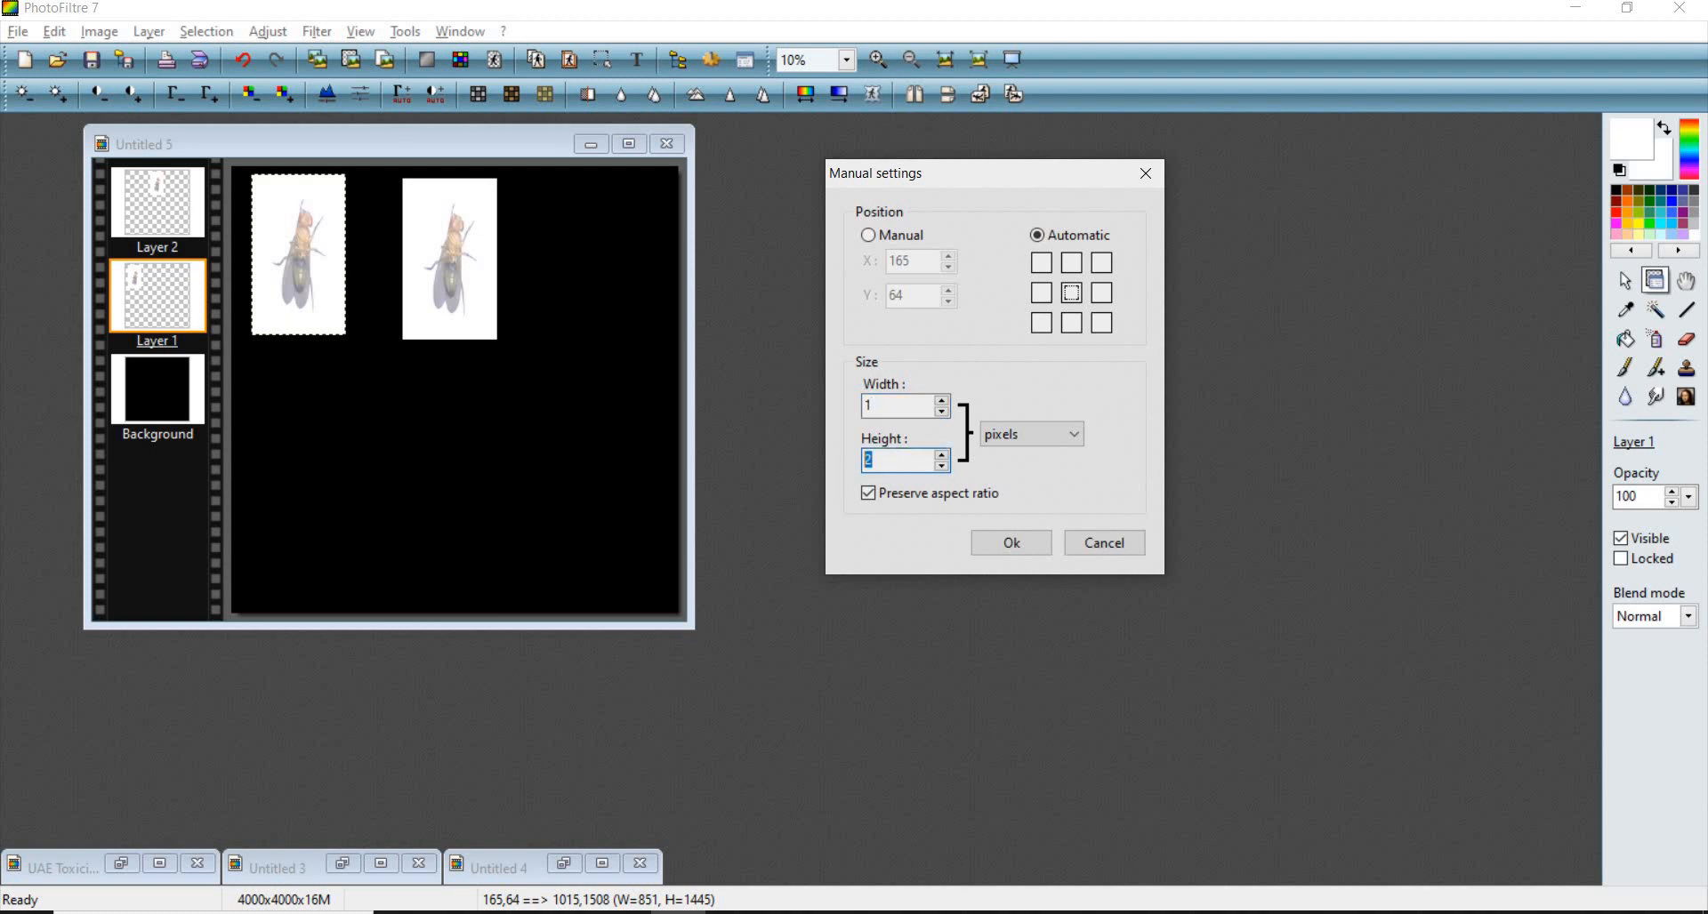
pyautogui.write('1500')
pyautogui.click(1011, 544)
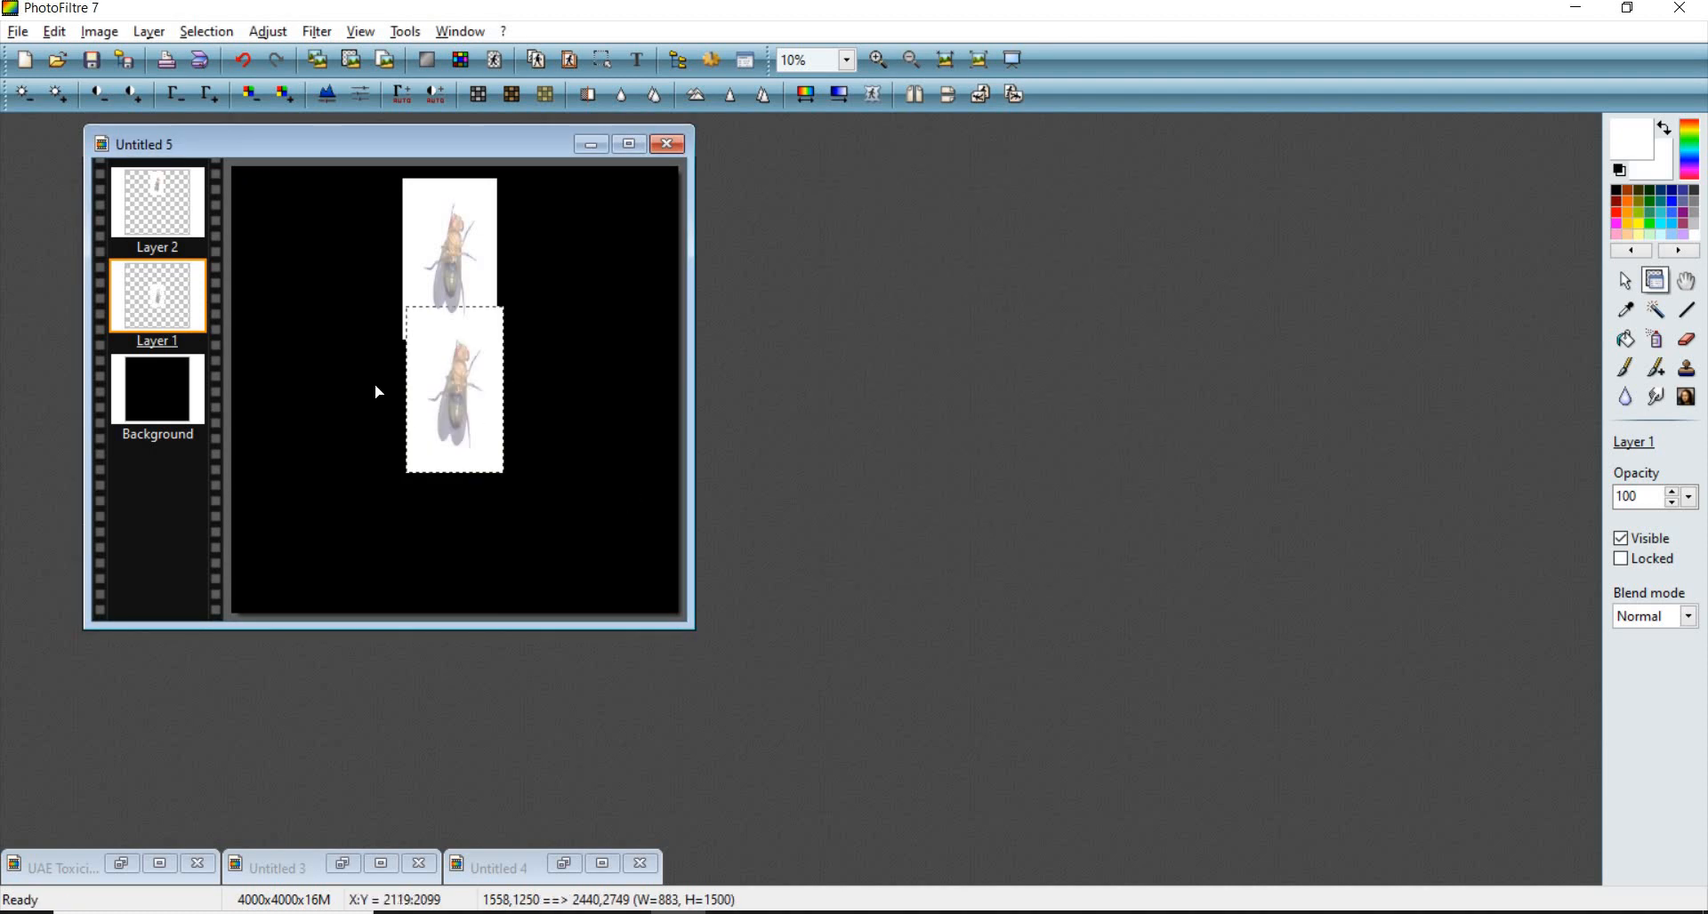
pyautogui.moveTo(431, 356); pyautogui.dragTo(284, 245)
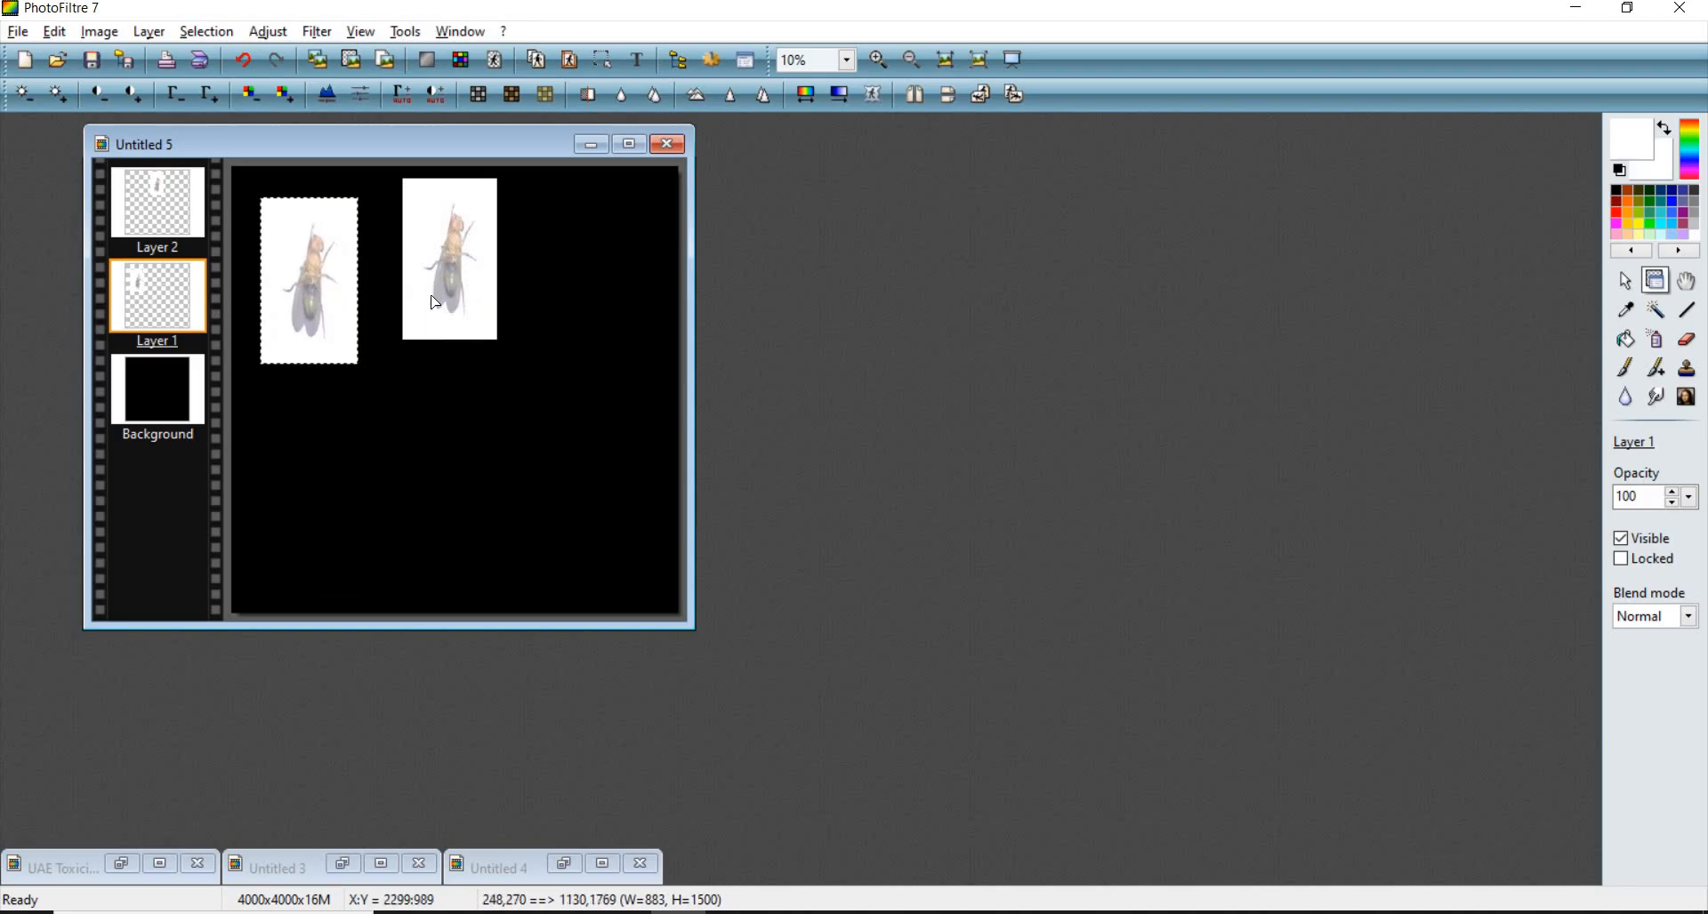
# - Shift the second fly layer right and set its height to 1500 pixels with aspect ratio preserved
pyautogui.moveTo(462, 275); pyautogui.dragTo(550, 284)
pyautogui.scroll(2, 679, 428)
pyautogui.scroll(-1, 677, 430)
pyautogui.scroll(-1, 471, 295)
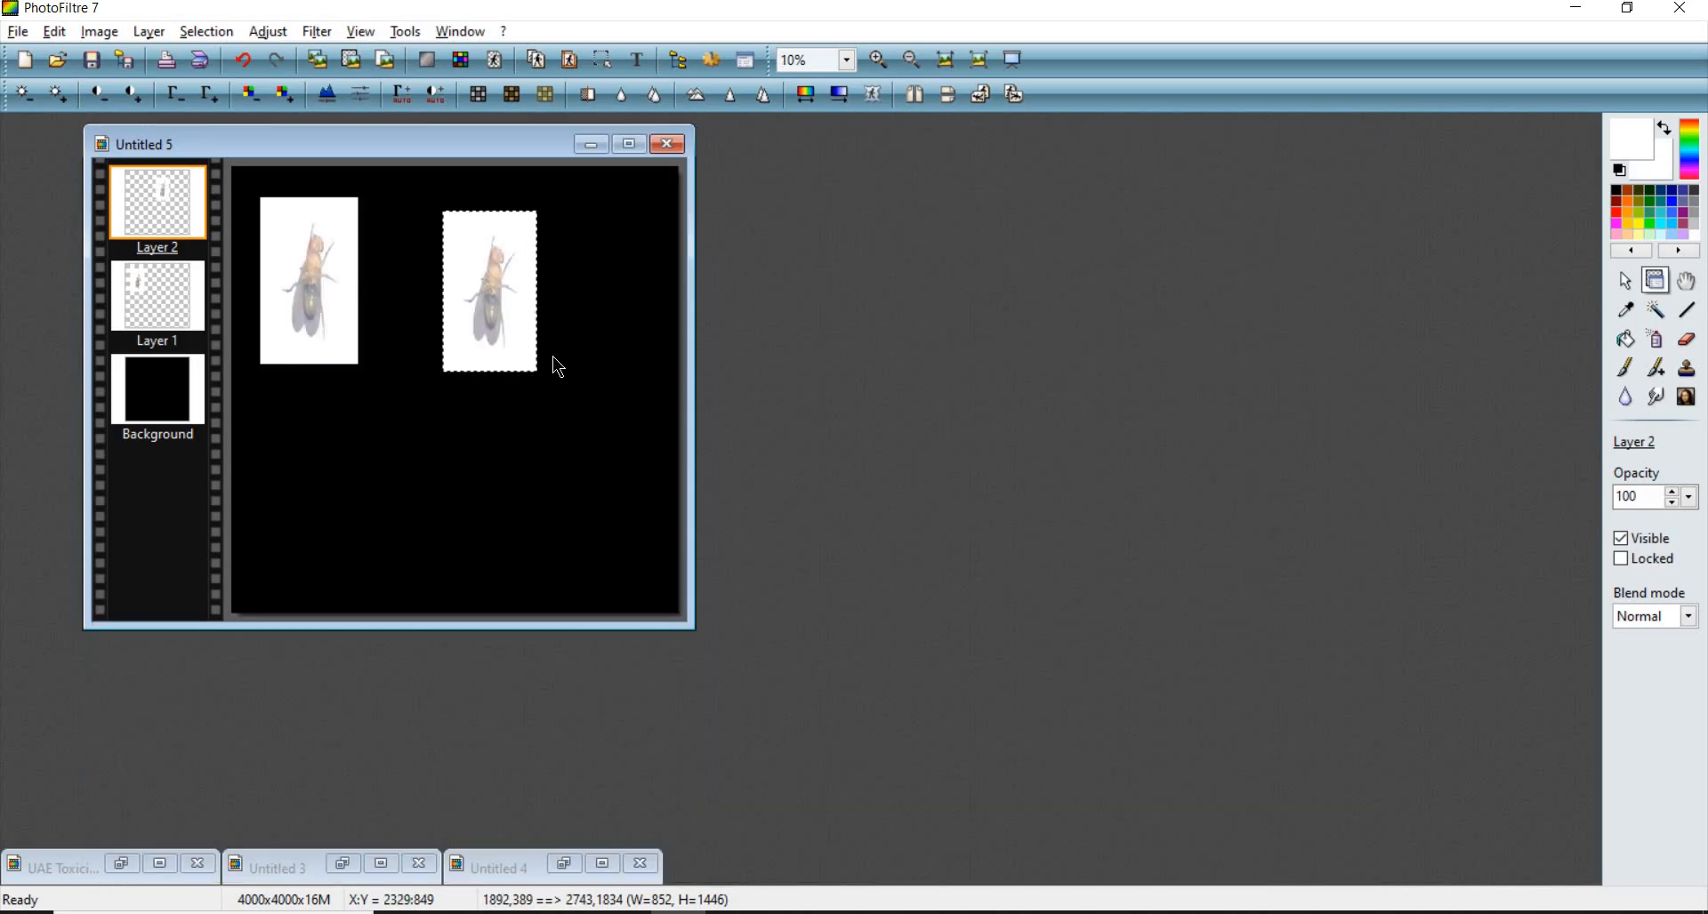
pyautogui.rightClick(495, 264)
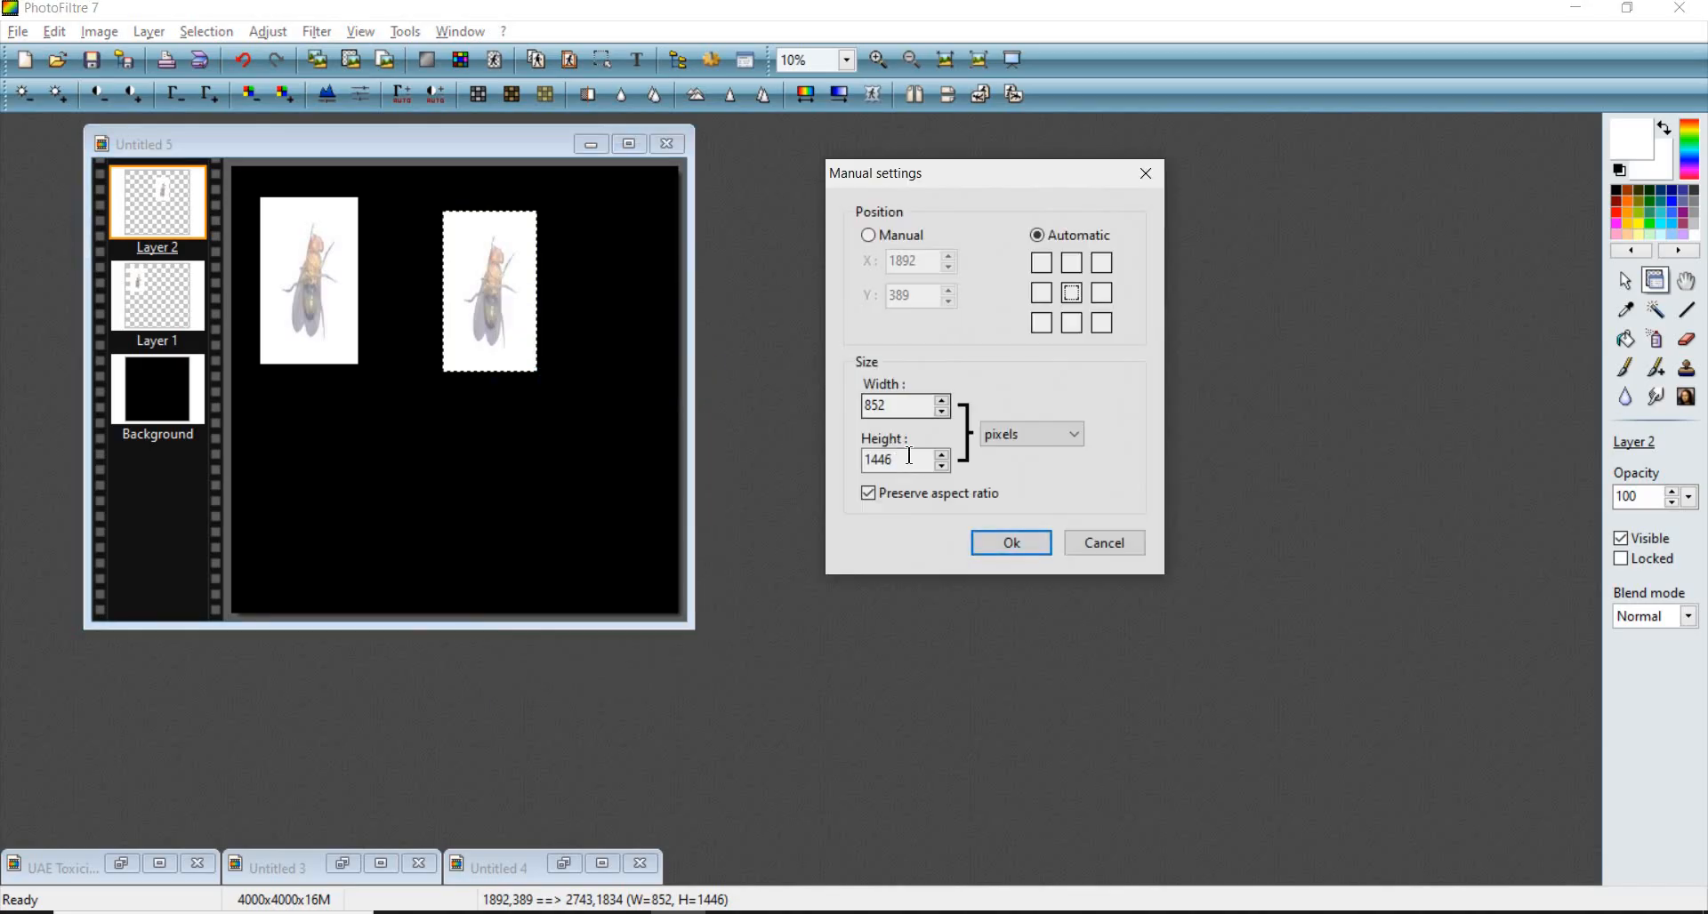
pyautogui.press('Tab')
pyautogui.write('1')
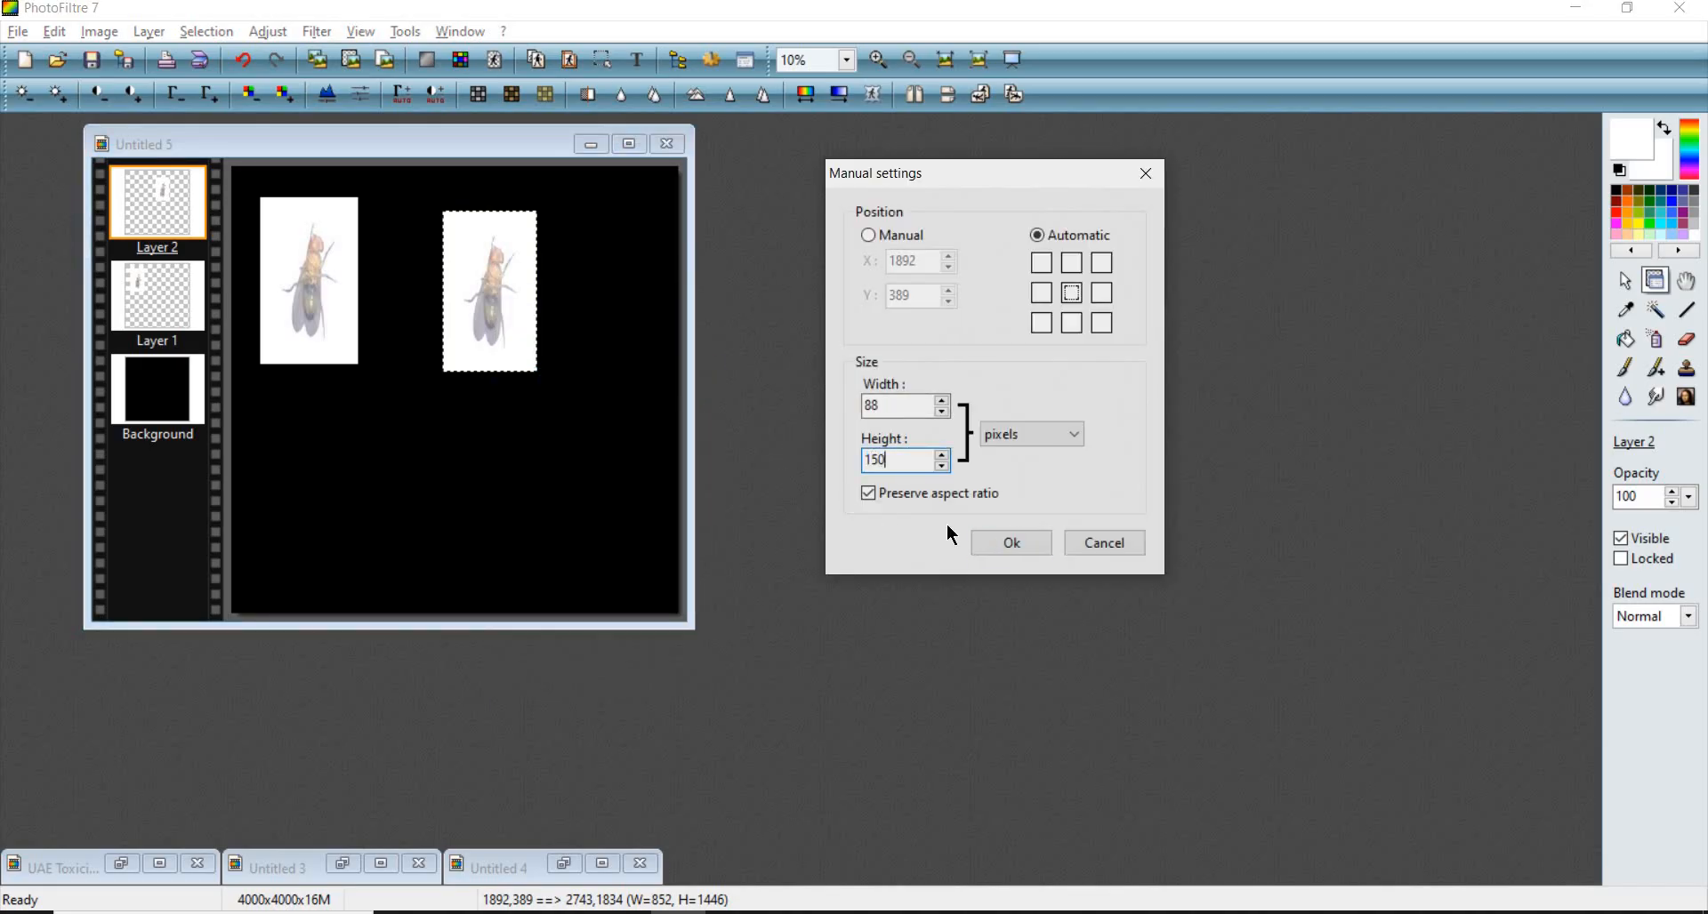
pyautogui.click(1015, 547)
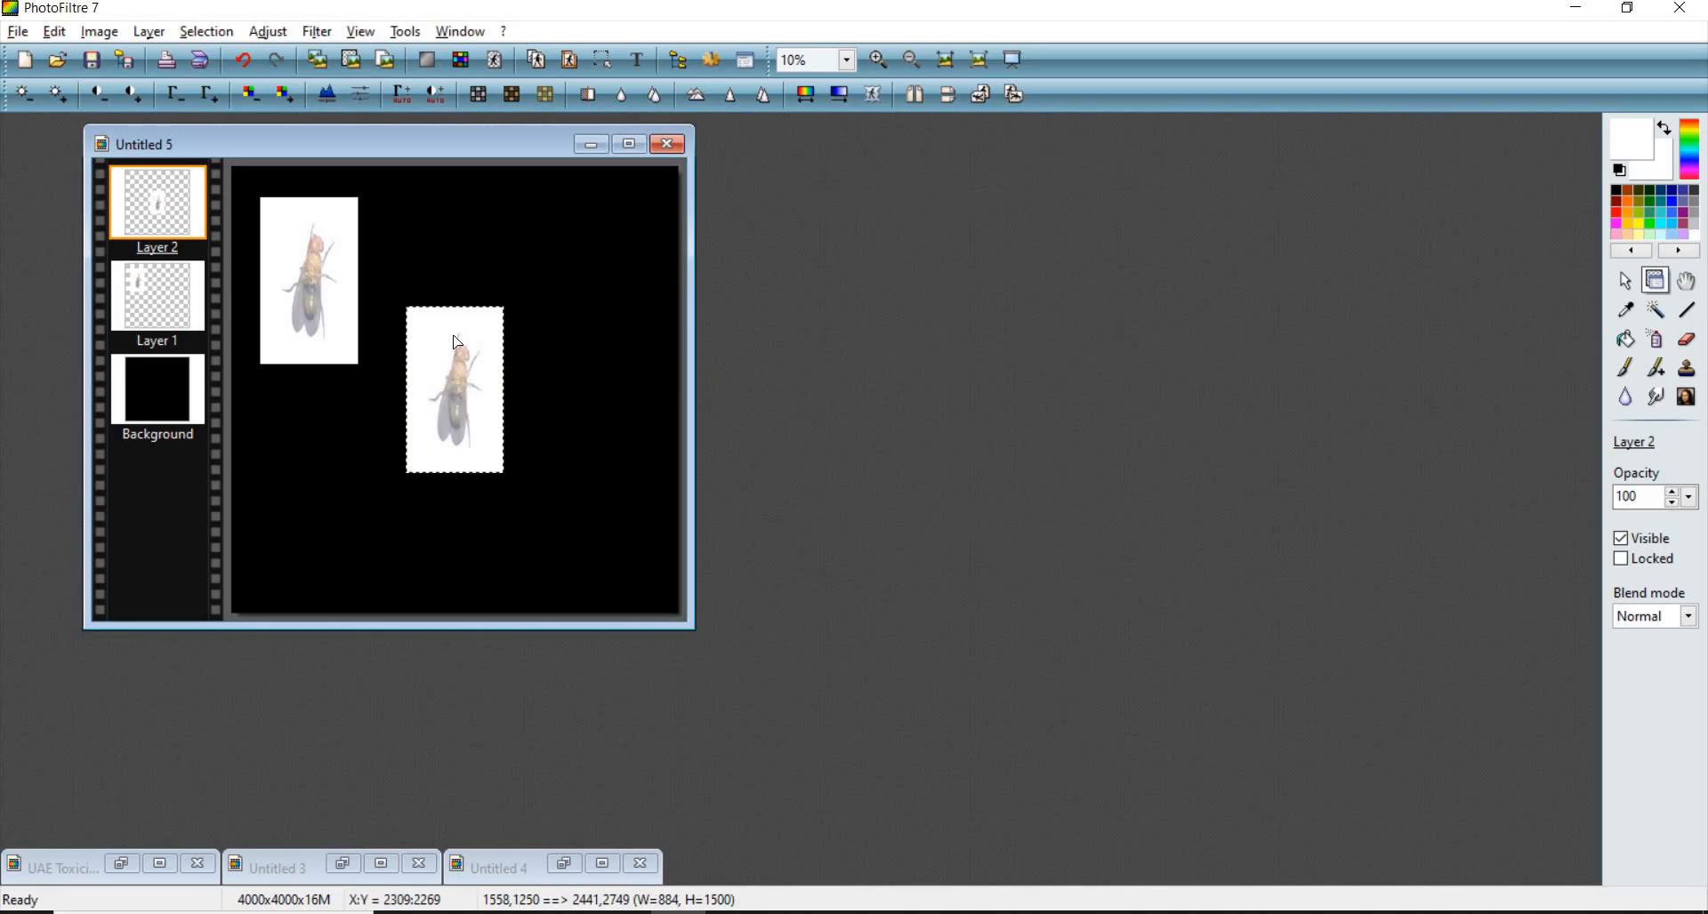
# - Move the second fly layer up beside the first fly
pyautogui.moveTo(438, 301); pyautogui.dragTo(418, 262)
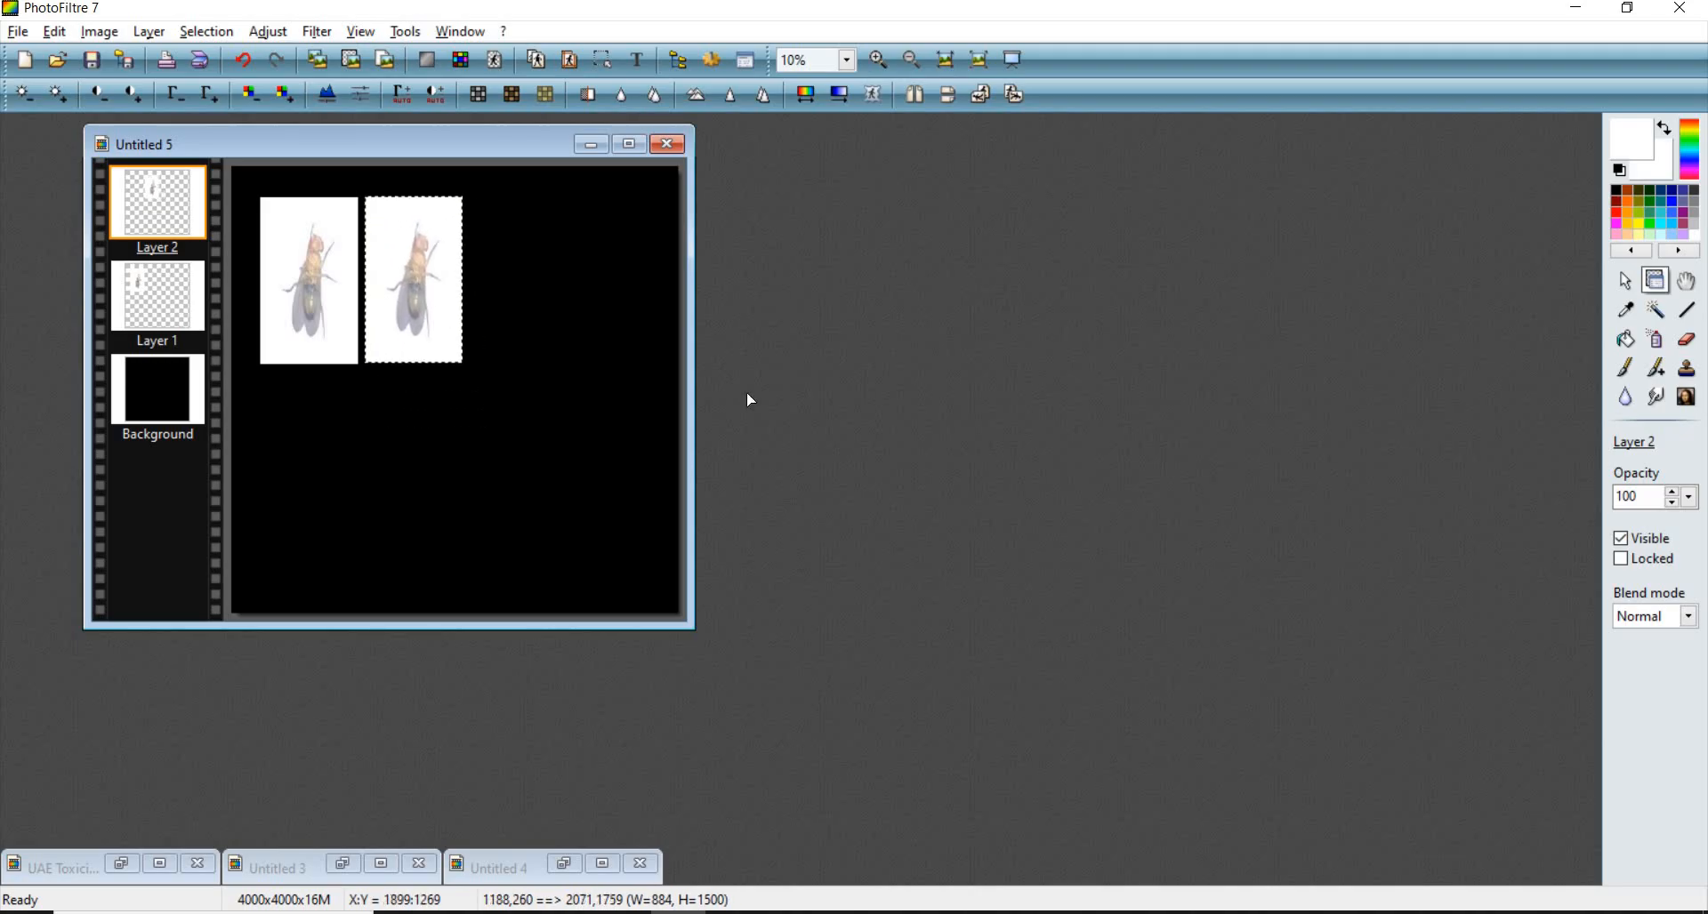
pyautogui.scroll(3, 747, 395)
pyautogui.scroll(-2, 552, 307)
# - Align the first fly layer flush with the canvas's upper-left corner
pyautogui.click(552, 273)
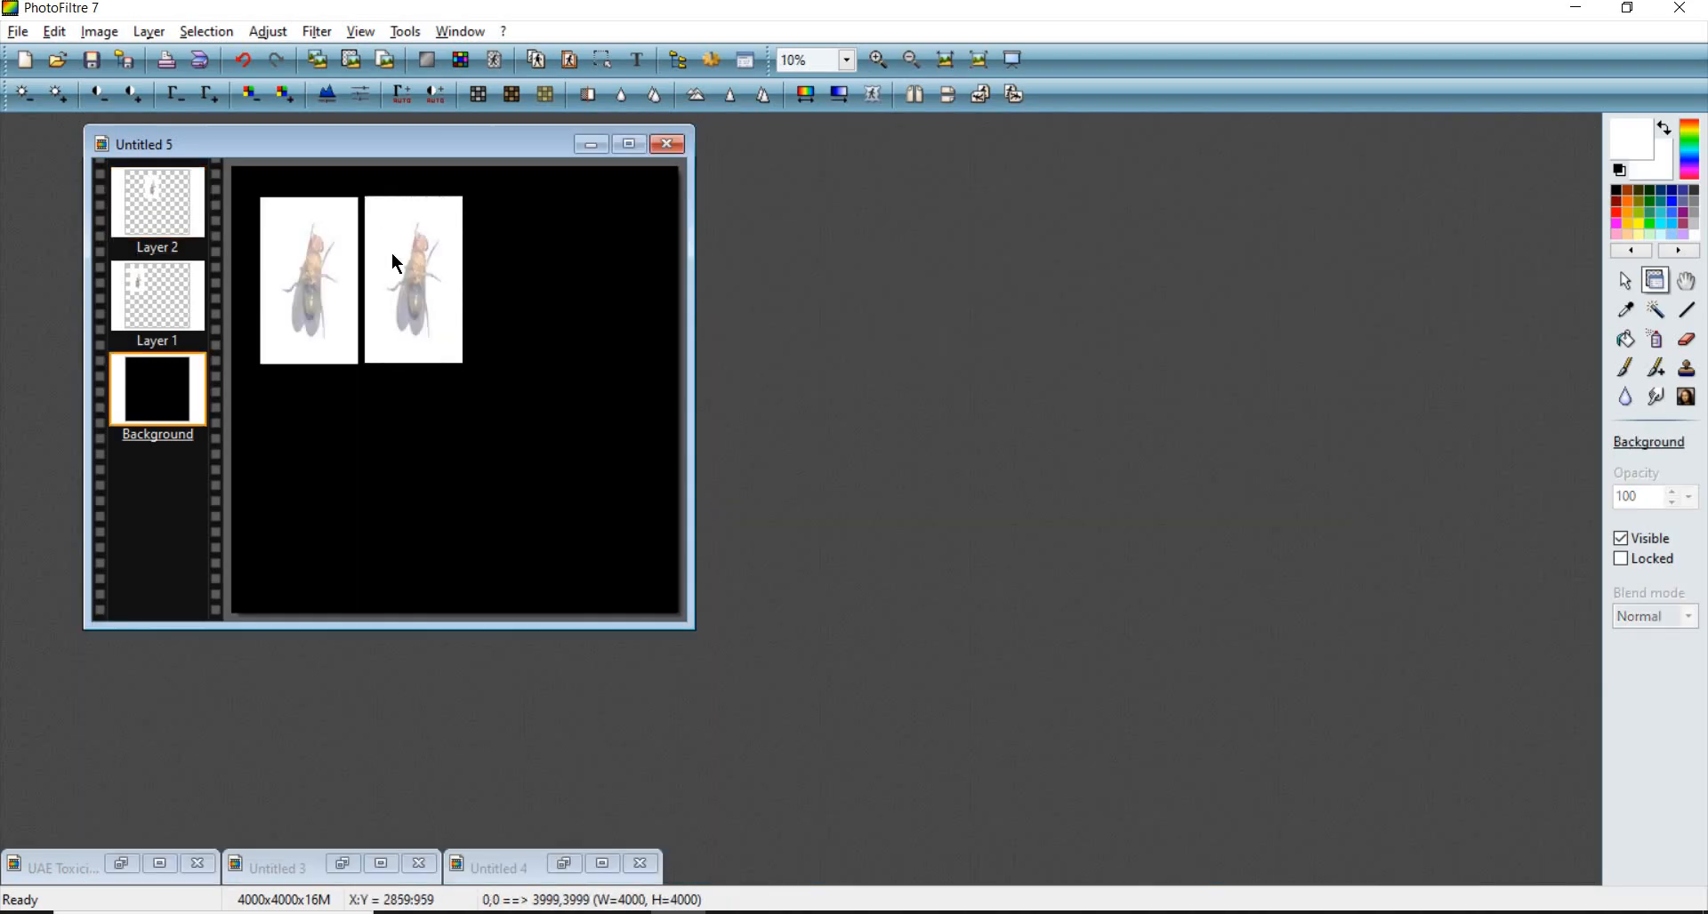
pyautogui.scroll(1, 391, 250)
pyautogui.scroll(1, 422, 327)
pyautogui.moveTo(439, 431); pyautogui.dragTo(343, 336)
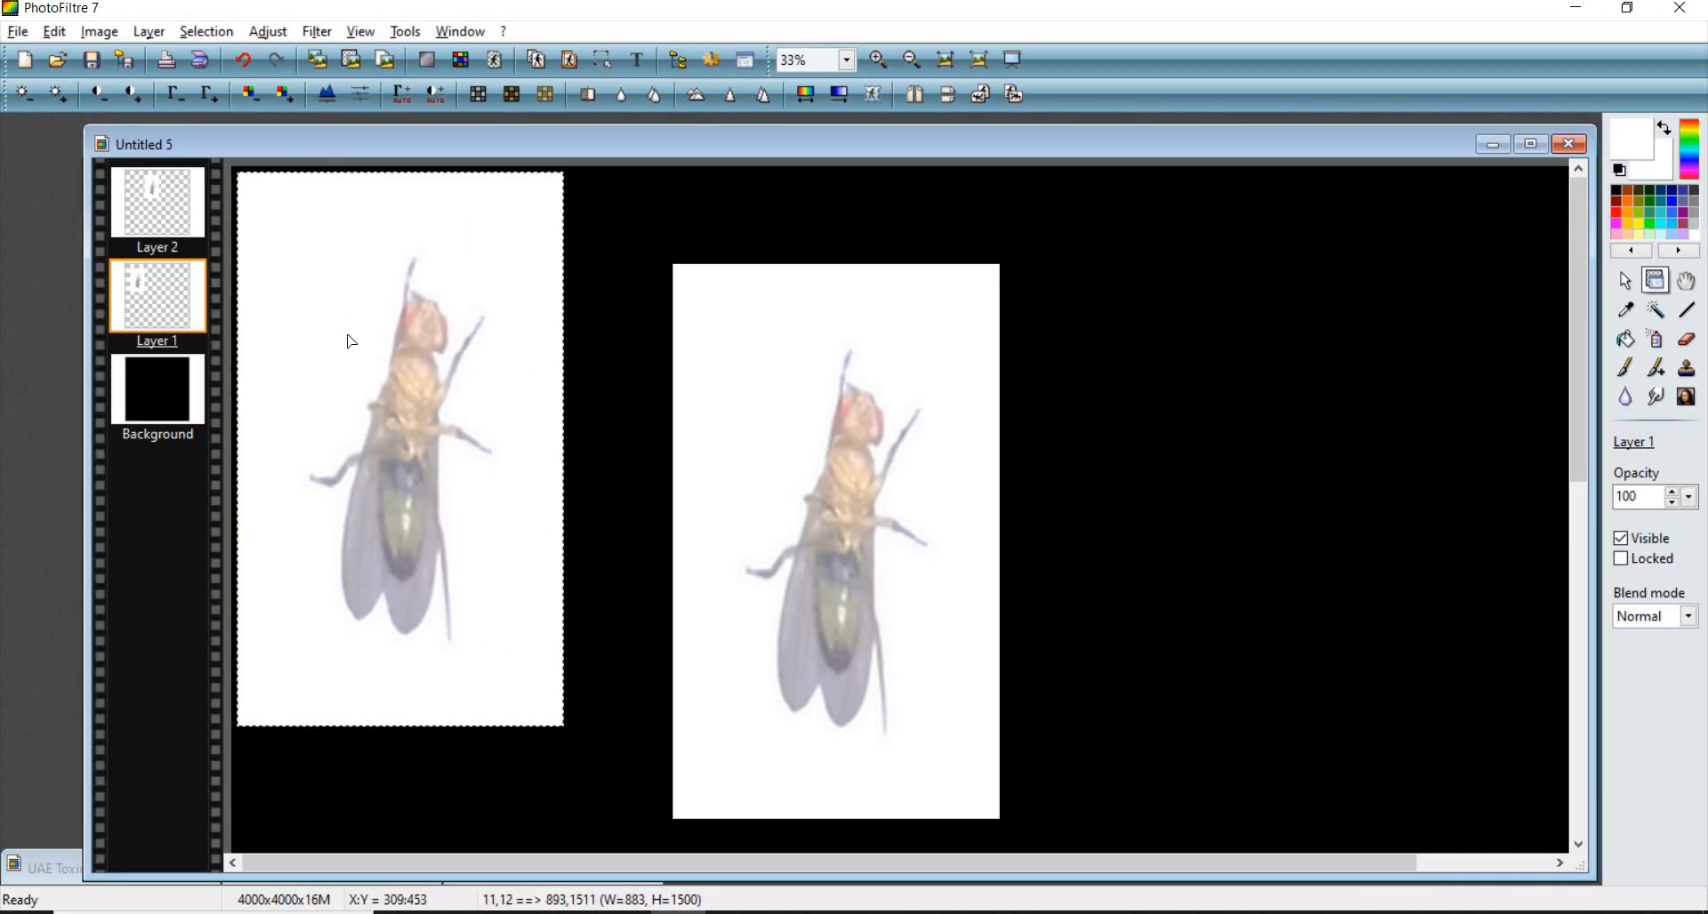
pyautogui.scroll(8, 337, 285)
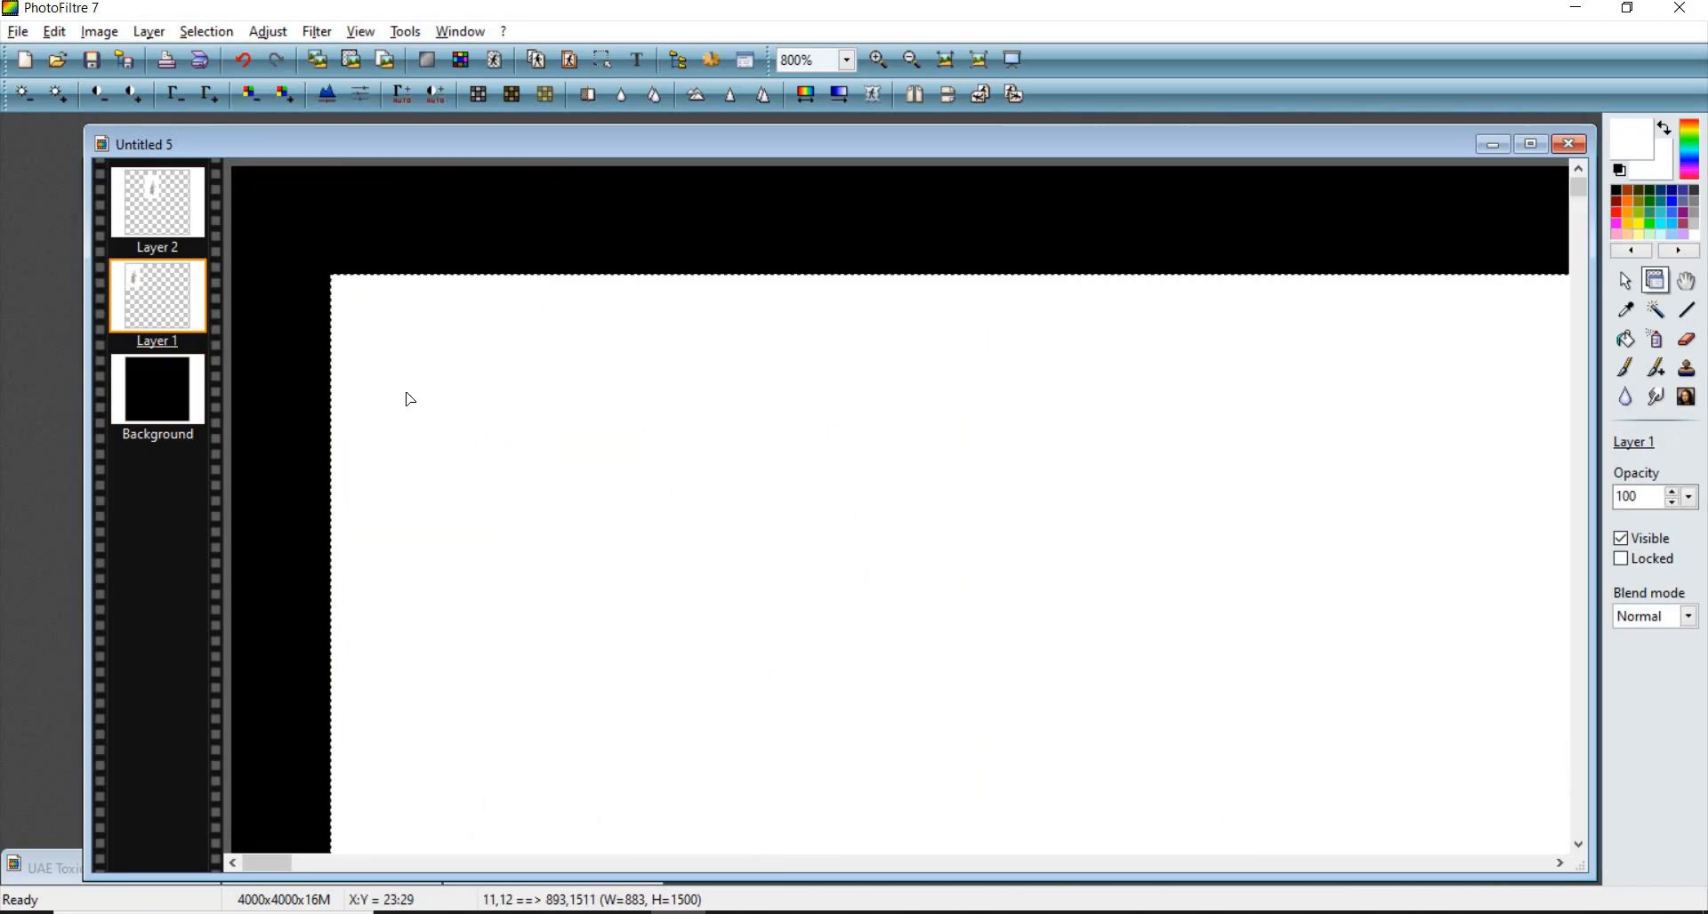
pyautogui.moveTo(406, 392)
pyautogui.mouseDown()
pyautogui.moveTo(355, 331)
pyautogui.moveTo(406, 396)
pyautogui.mouseUp()
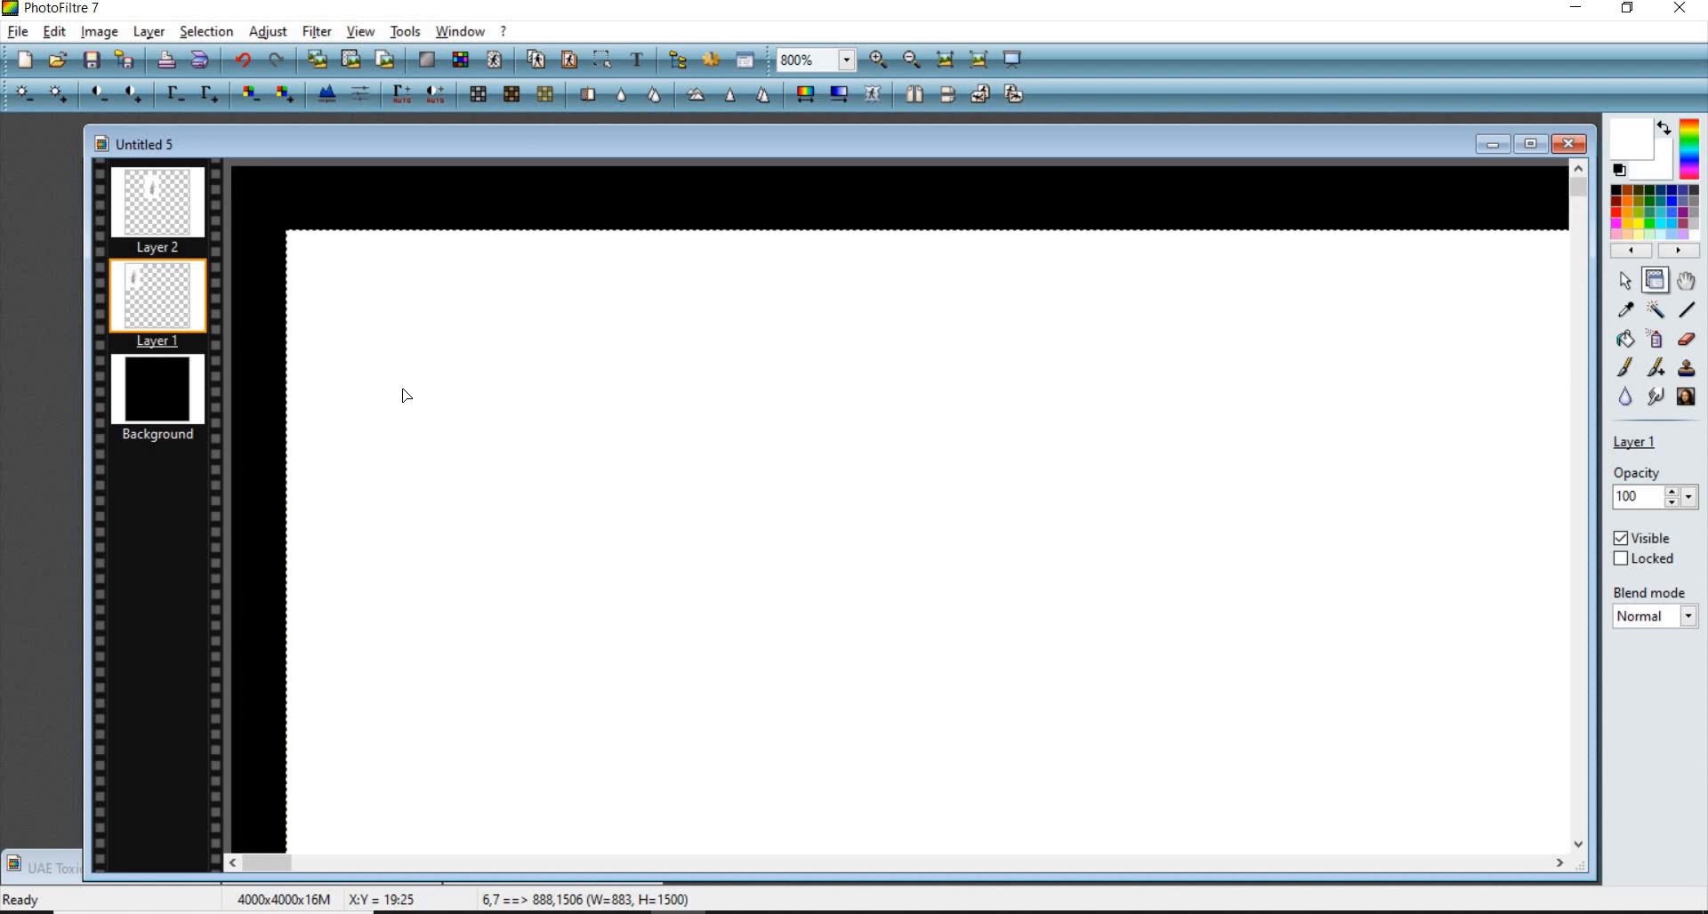
pyautogui.scroll(-10, 385, 324)
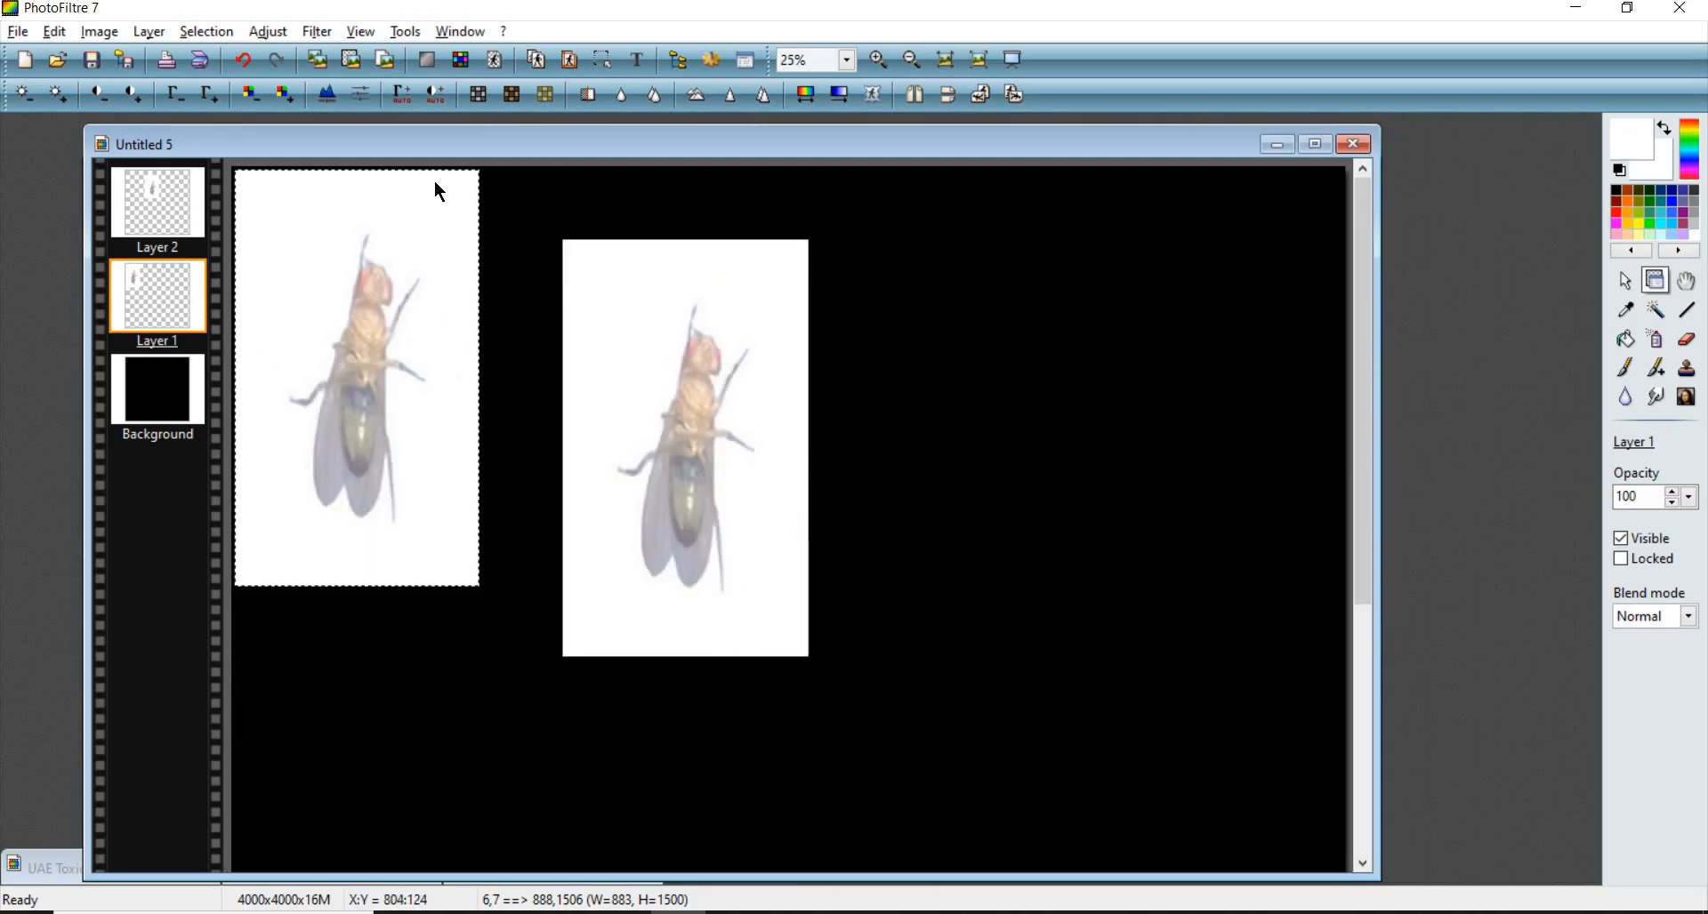
pyautogui.click(263, 167)
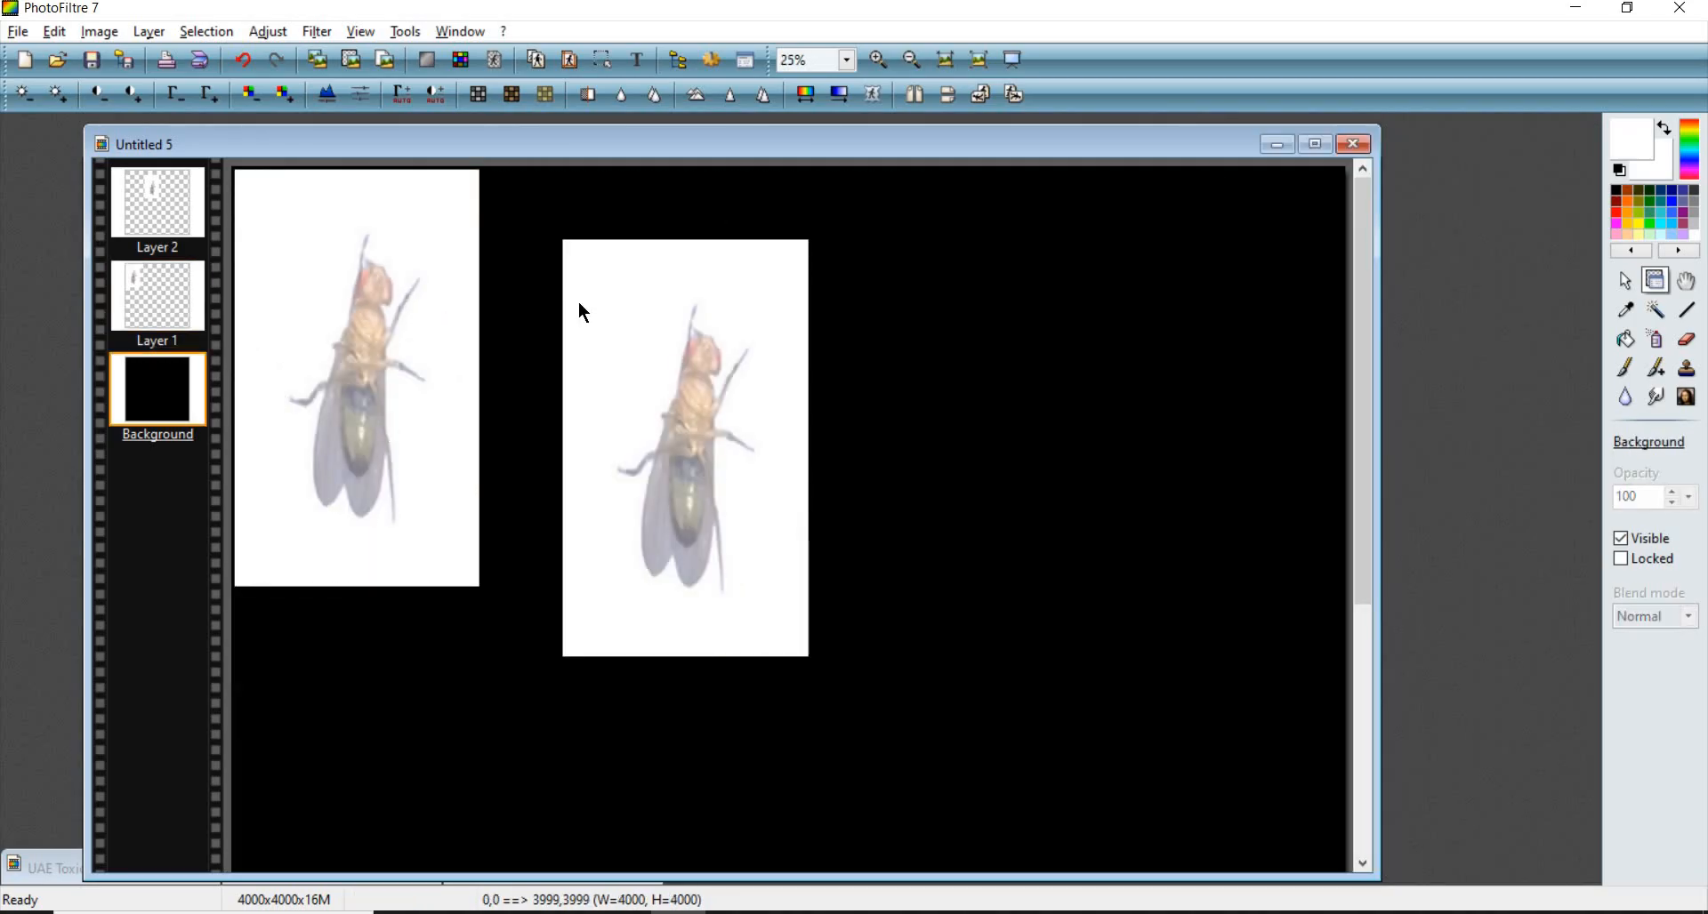
# - Move the second fly layer flush against the first, aligned along the top edge
pyautogui.moveTo(581, 304); pyautogui.dragTo(526, 233)
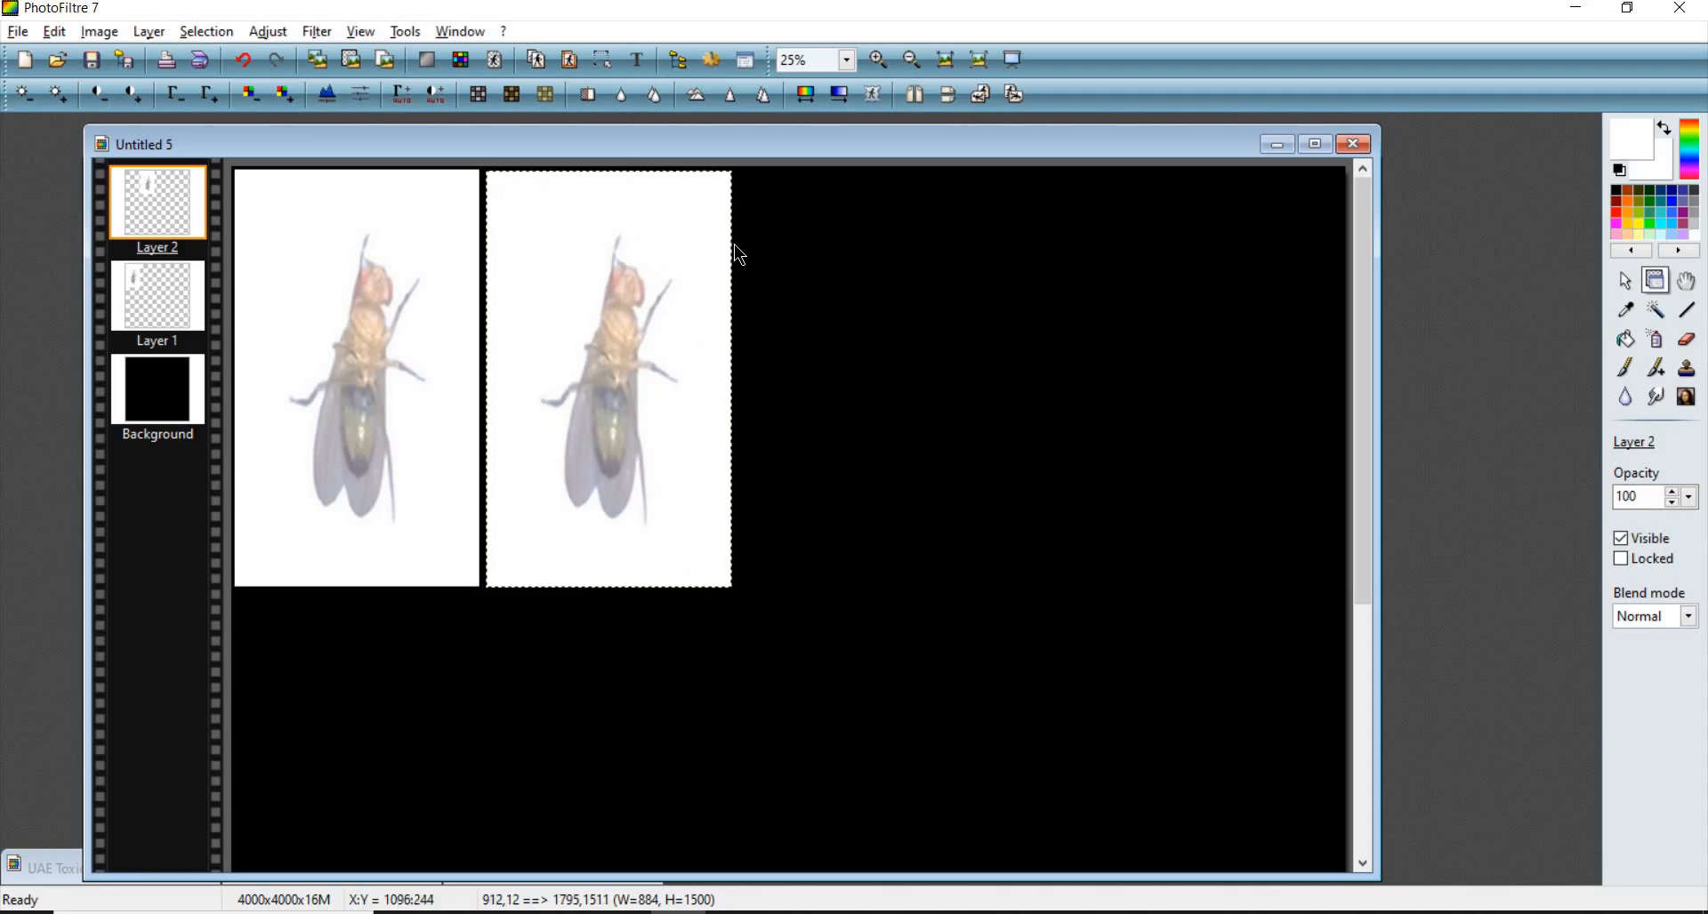
pyautogui.scroll(3, 735, 248)
pyautogui.scroll(5, 724, 247)
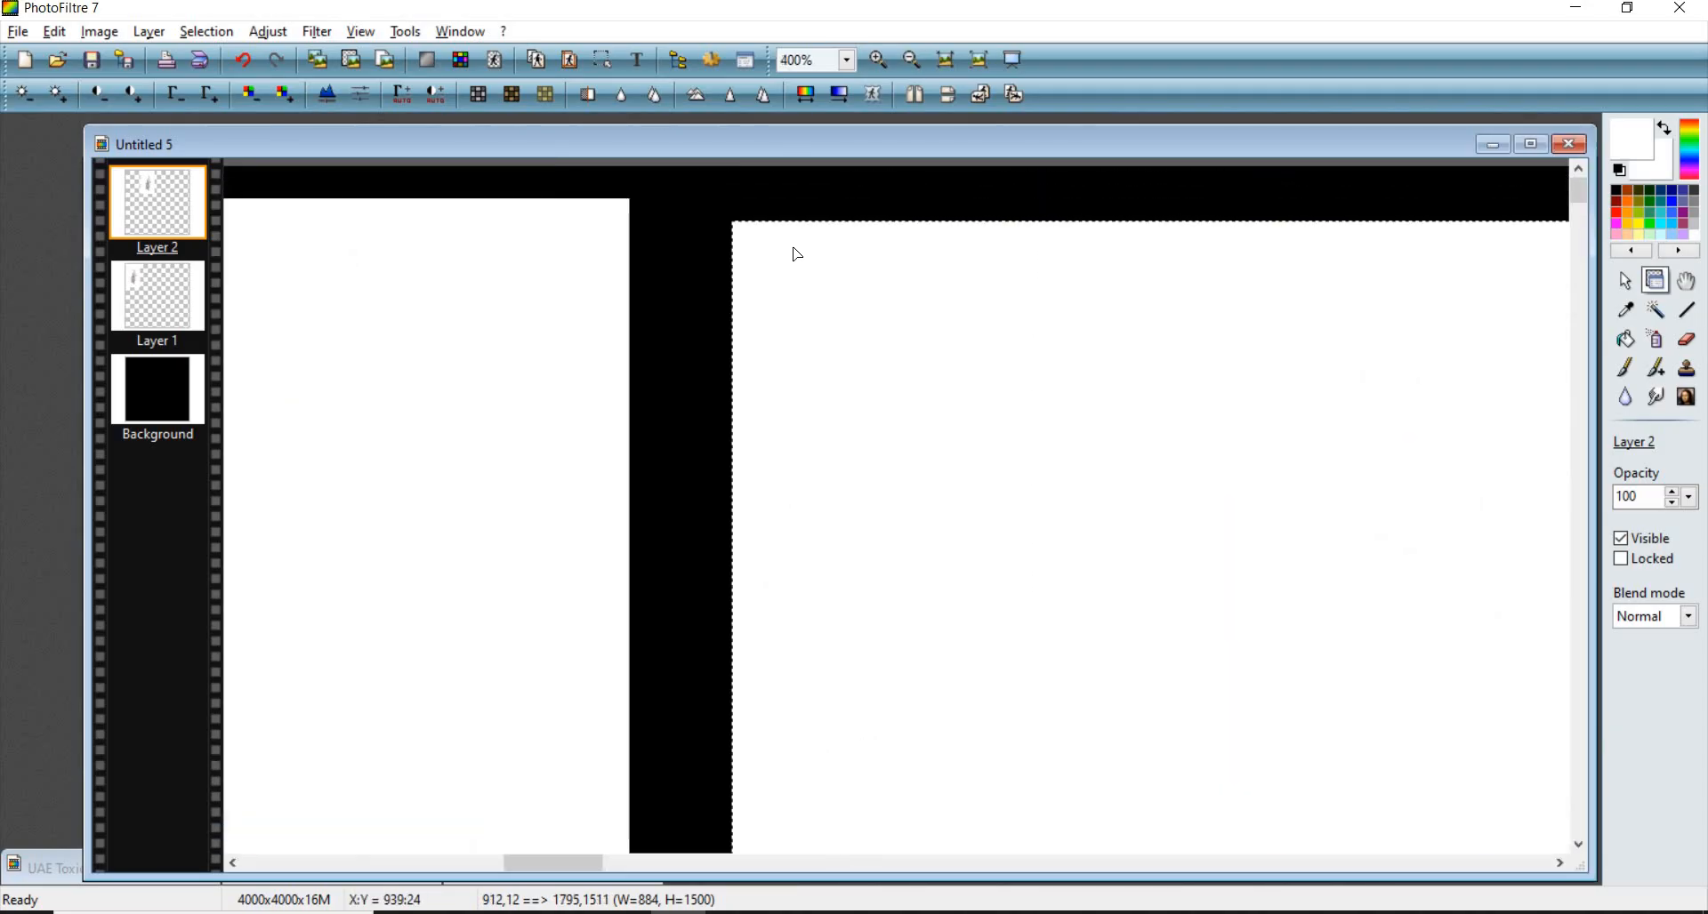
pyautogui.moveTo(792, 247); pyautogui.dragTo(782, 255)
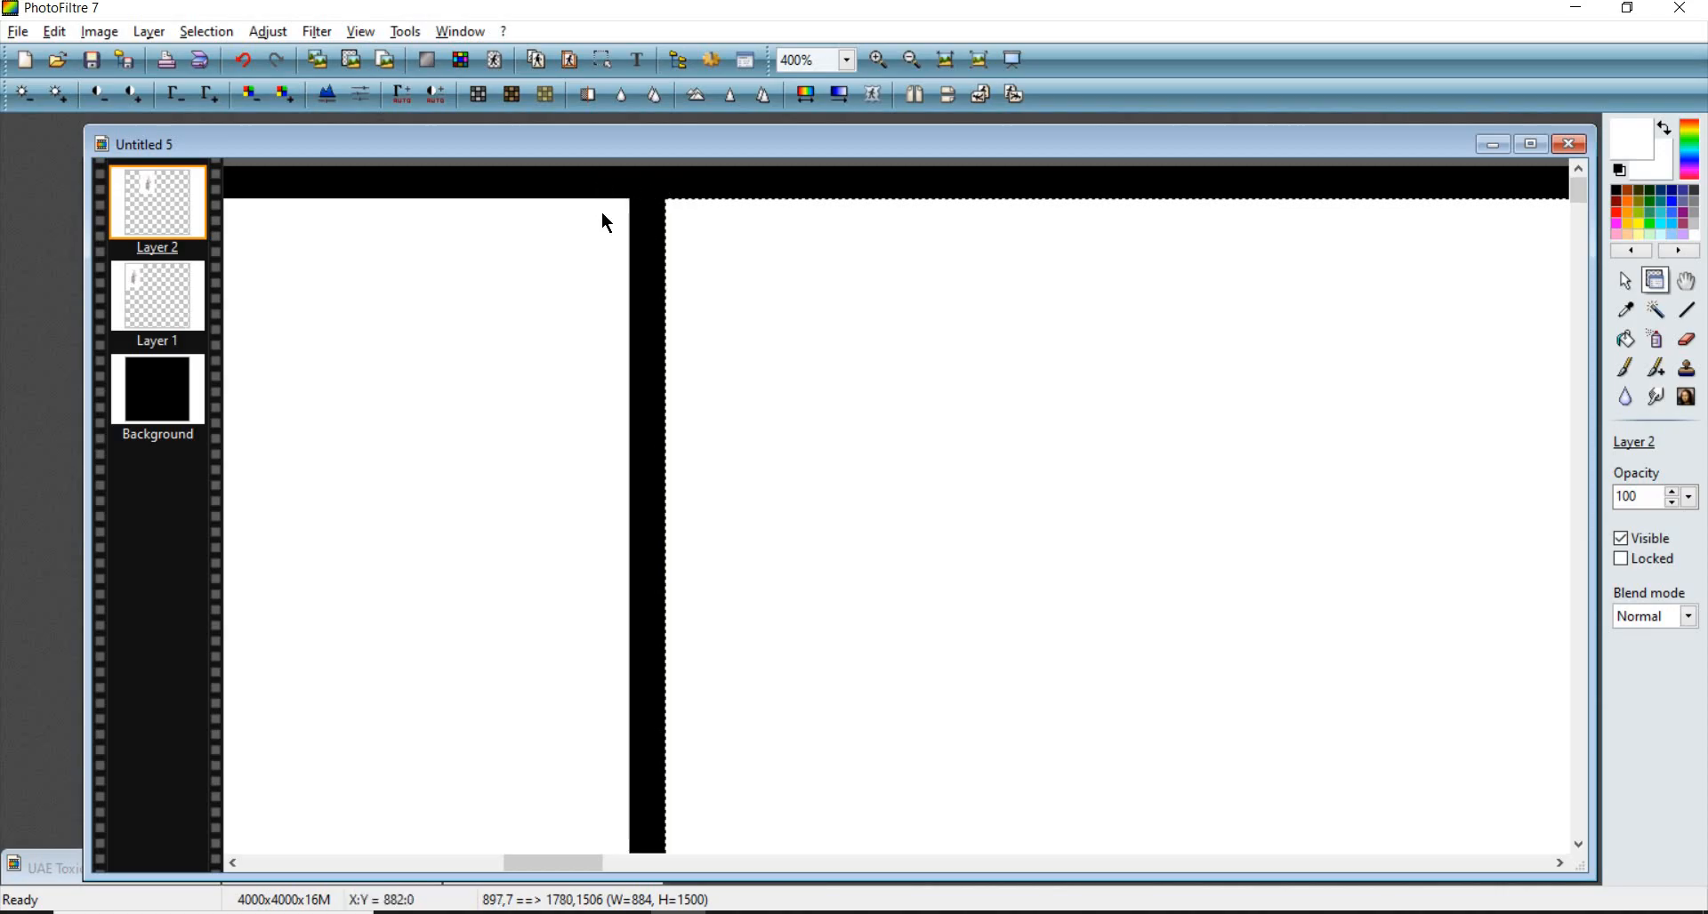
pyautogui.click(642, 230)
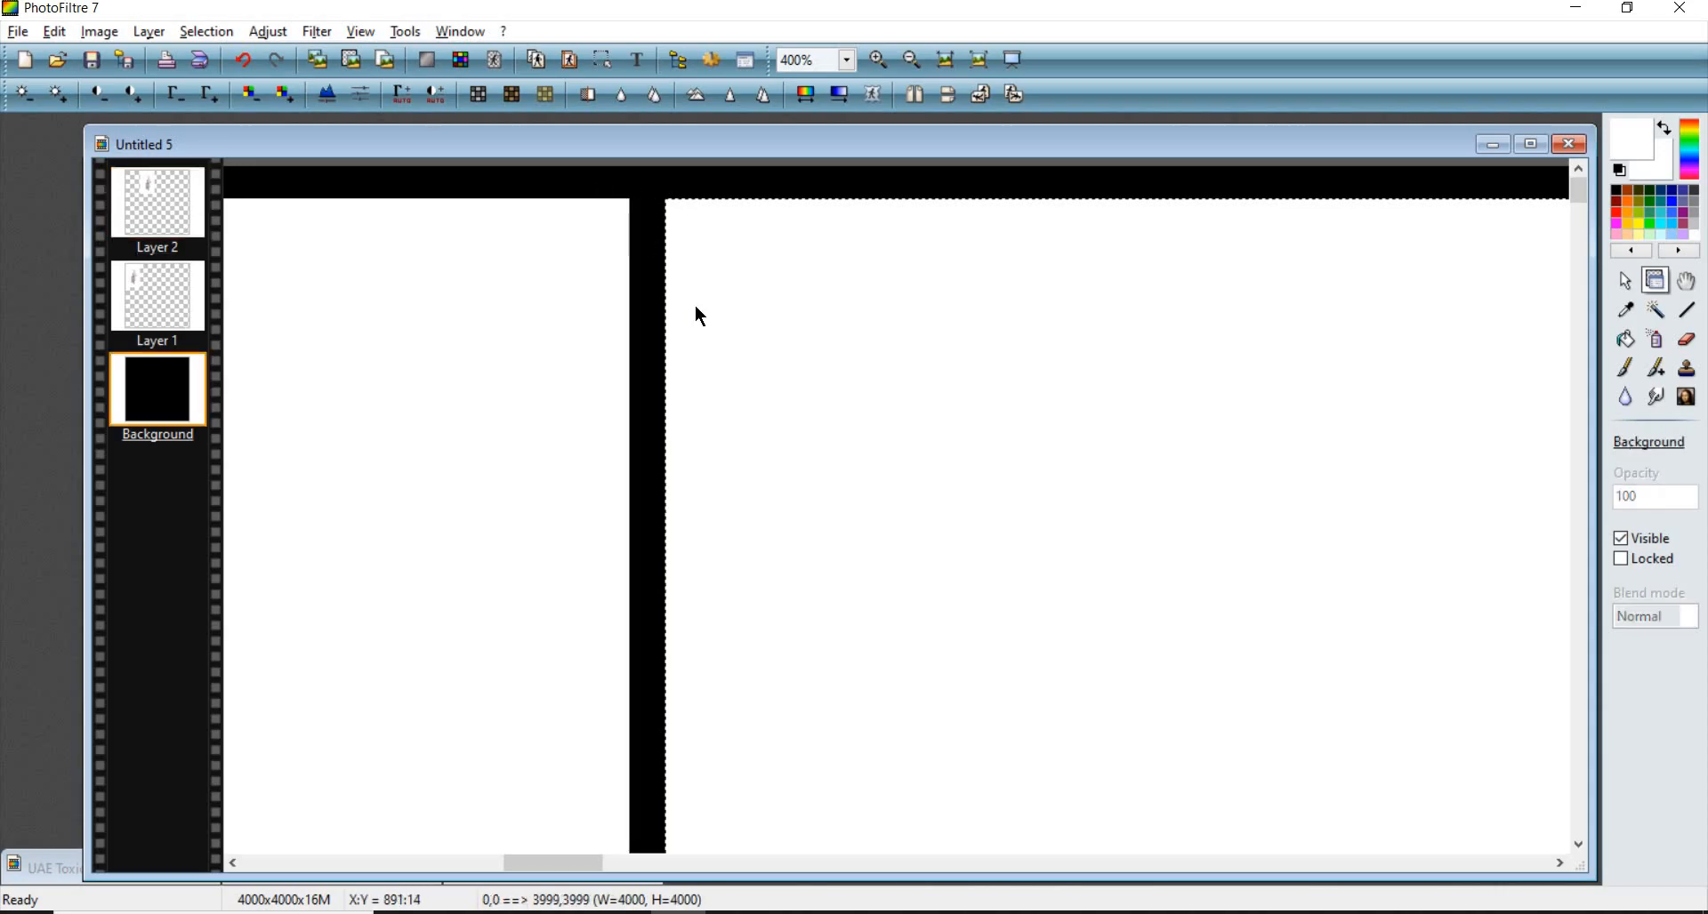
pyautogui.scroll(-7, 690, 300)
pyautogui.scroll(-1, 267, 283)
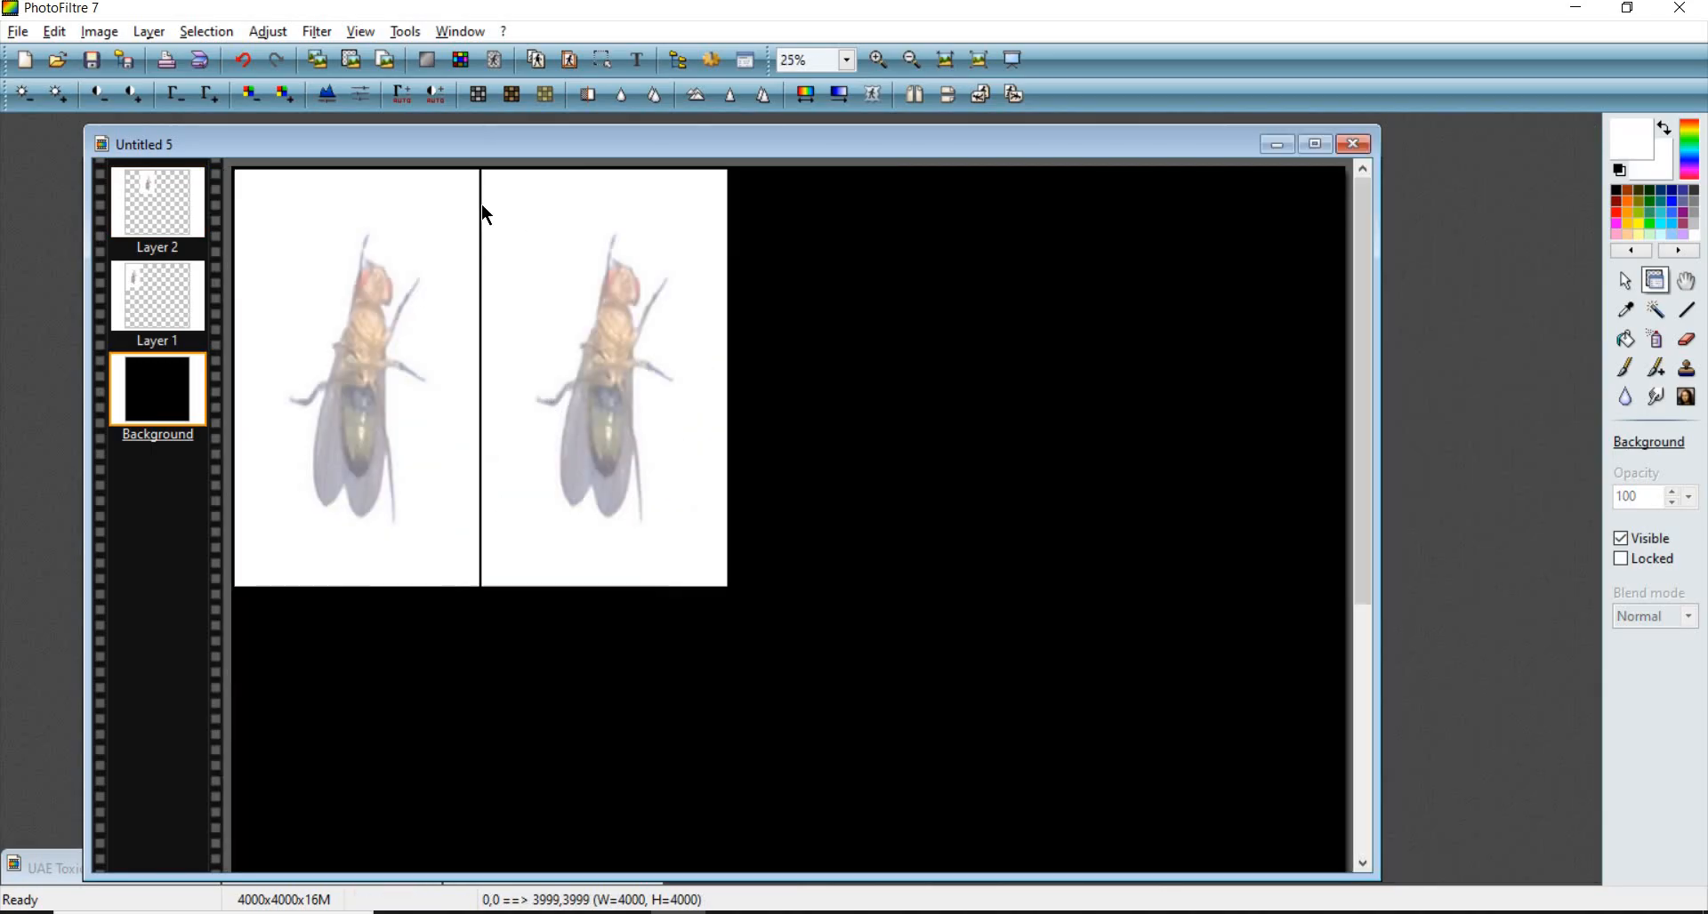
# - Paste three more copies of the fly as new layers
pyautogui.click(642, 423)
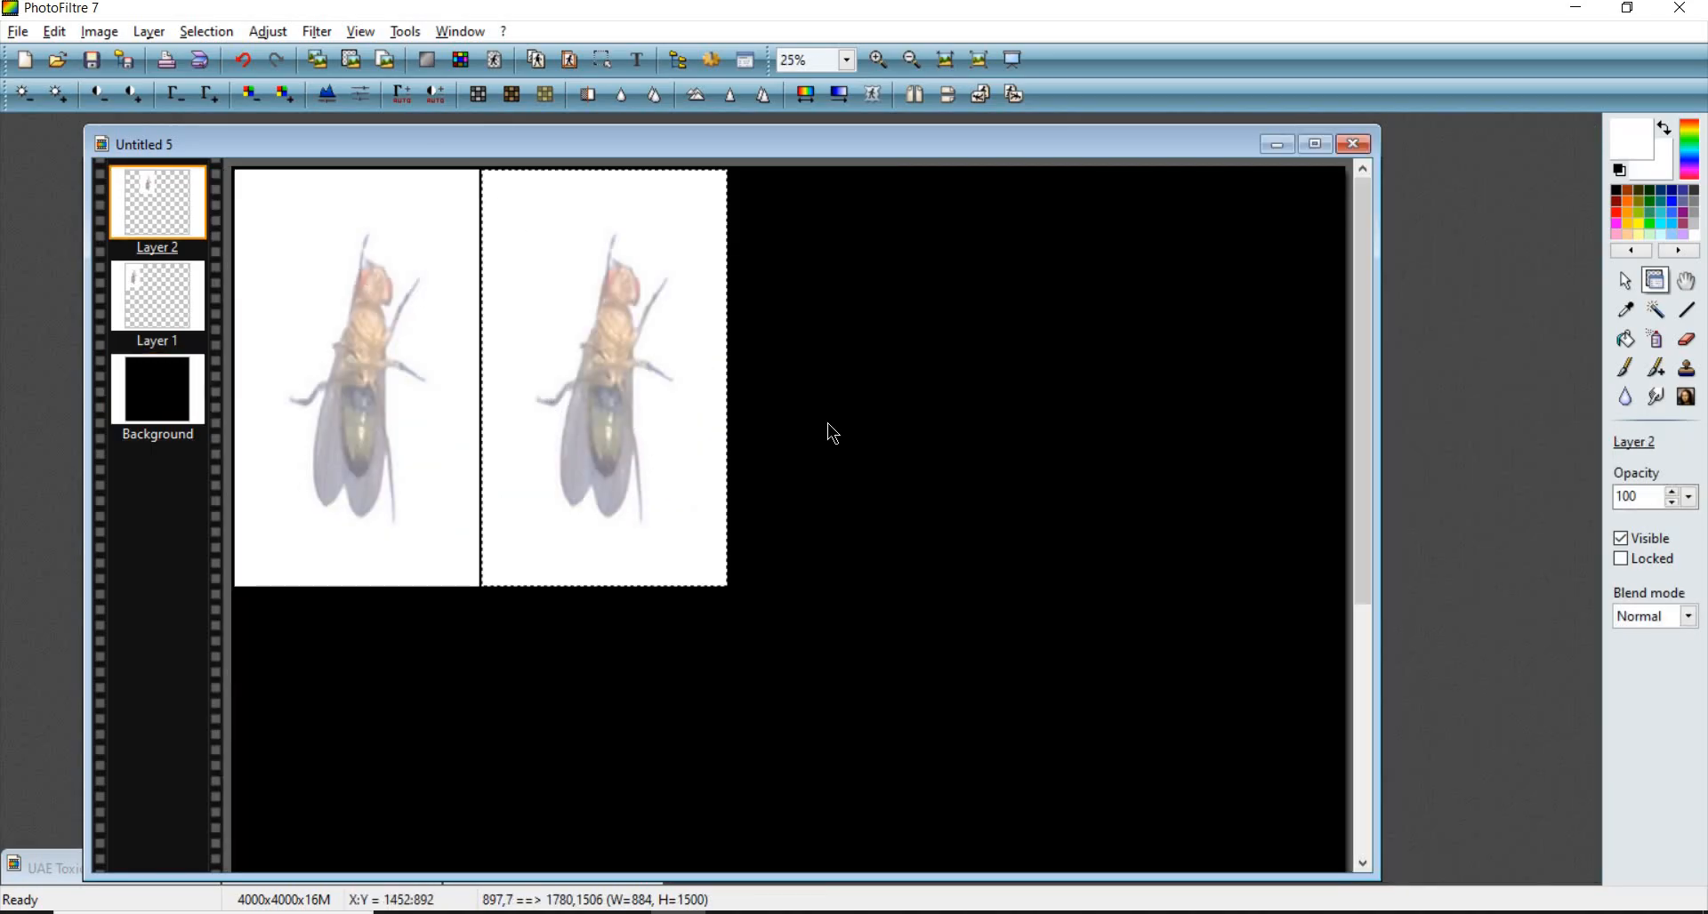
pyautogui.hotkey('ctrl', 'v')
pyautogui.hotkey('ctrl', 'v')
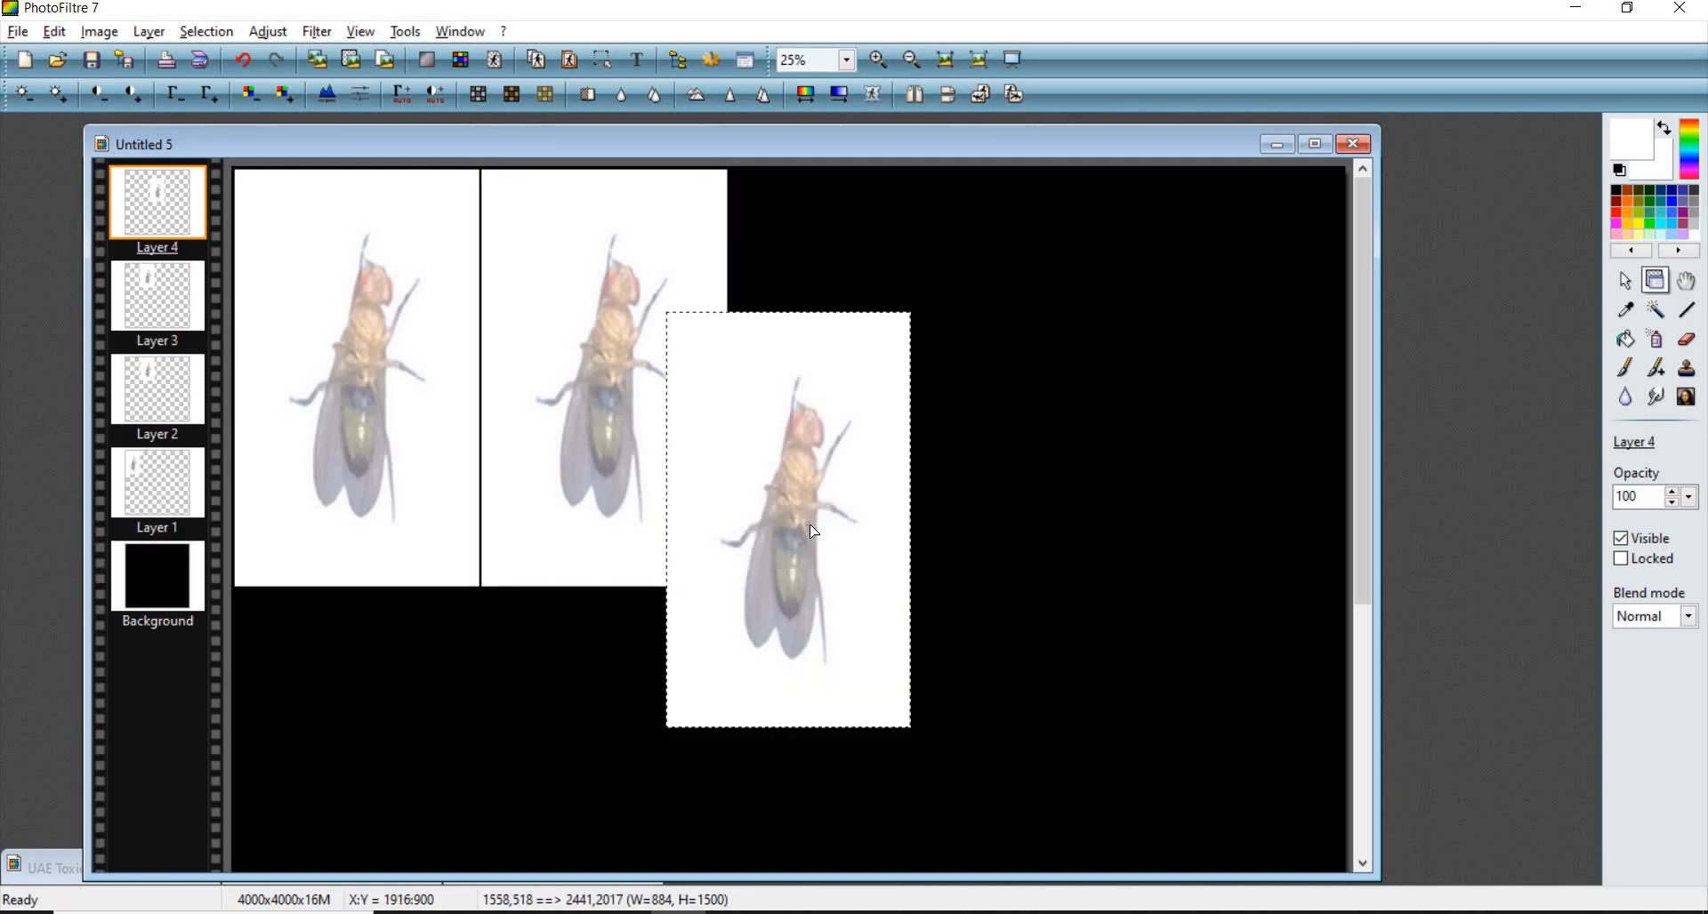
pyautogui.hotkey('ctrl', 'v')
# - Place the third fly layer flush beside the second, aligned along the top edge
pyautogui.moveTo(811, 525); pyautogui.dragTo(950, 618)
pyautogui.moveTo(621, 329); pyautogui.dragTo(881, 334)
pyautogui.scroll(3, 507, 198)
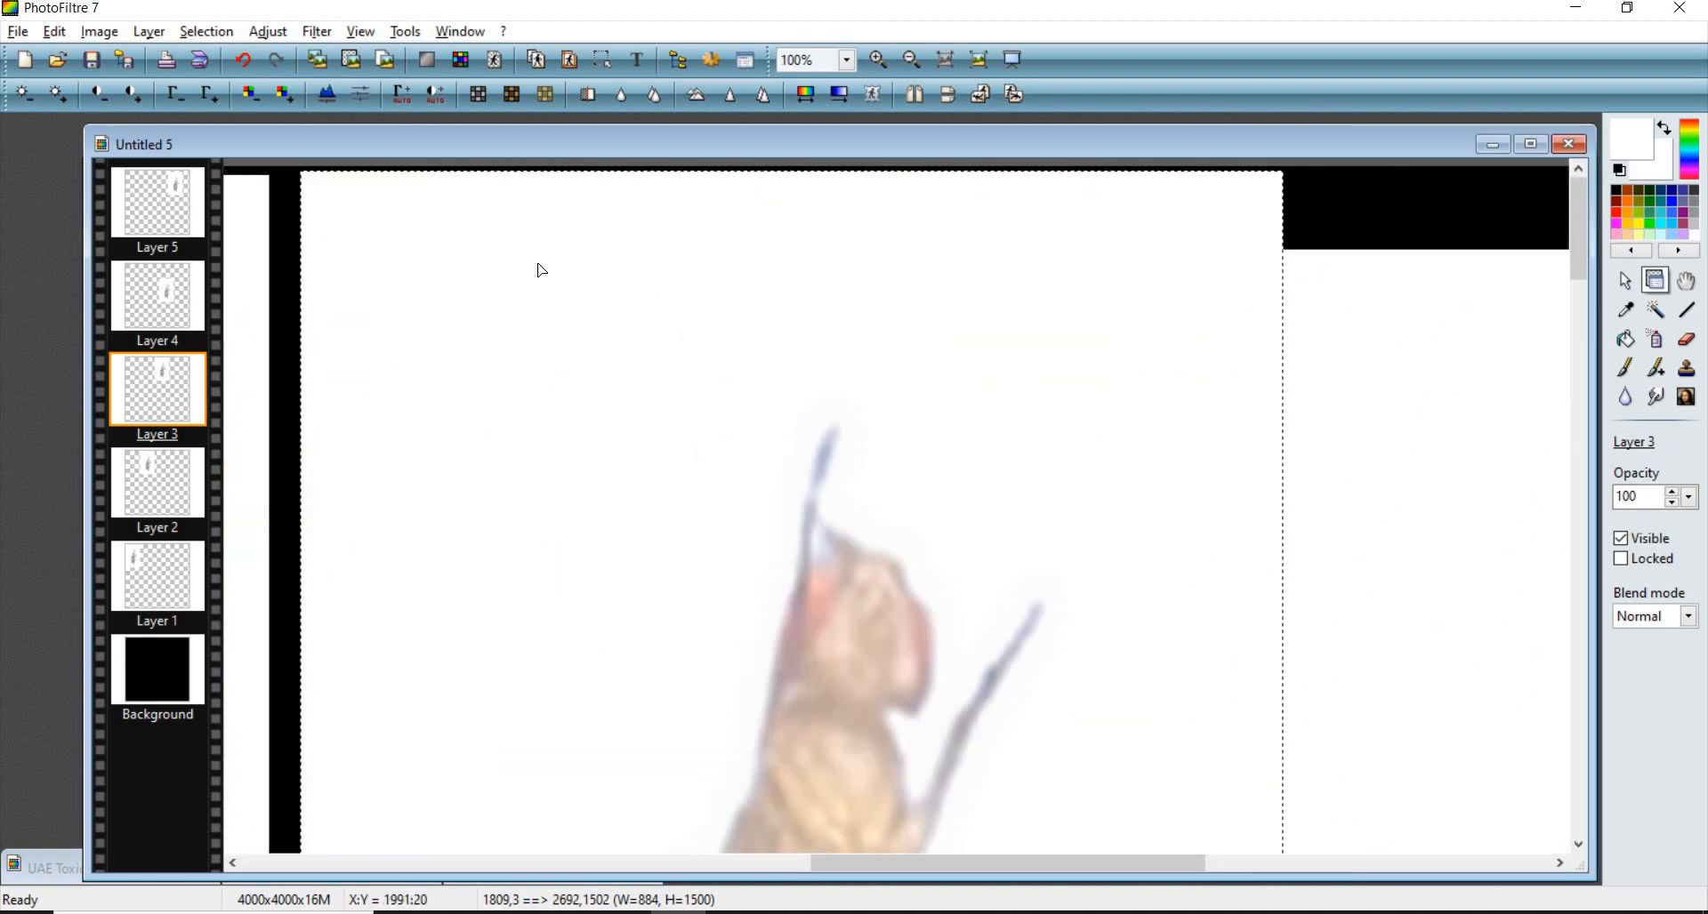
pyautogui.moveTo(521, 286); pyautogui.dragTo(499, 275)
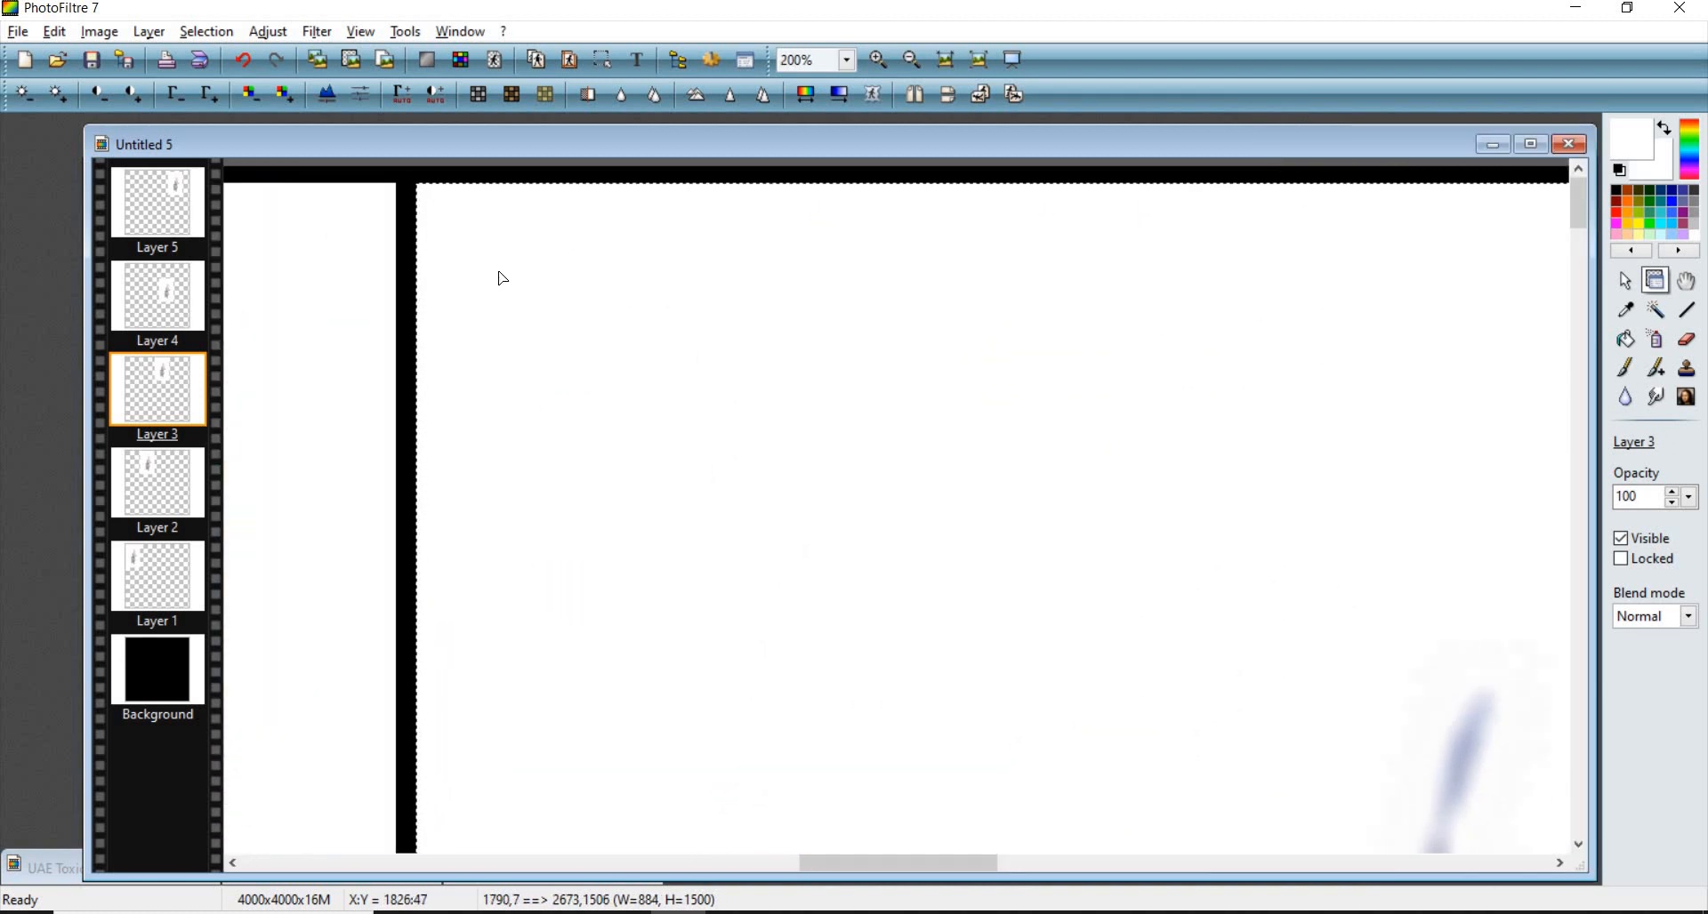
pyautogui.scroll(3, 569, 247)
pyautogui.scroll(-1, 1097, 229)
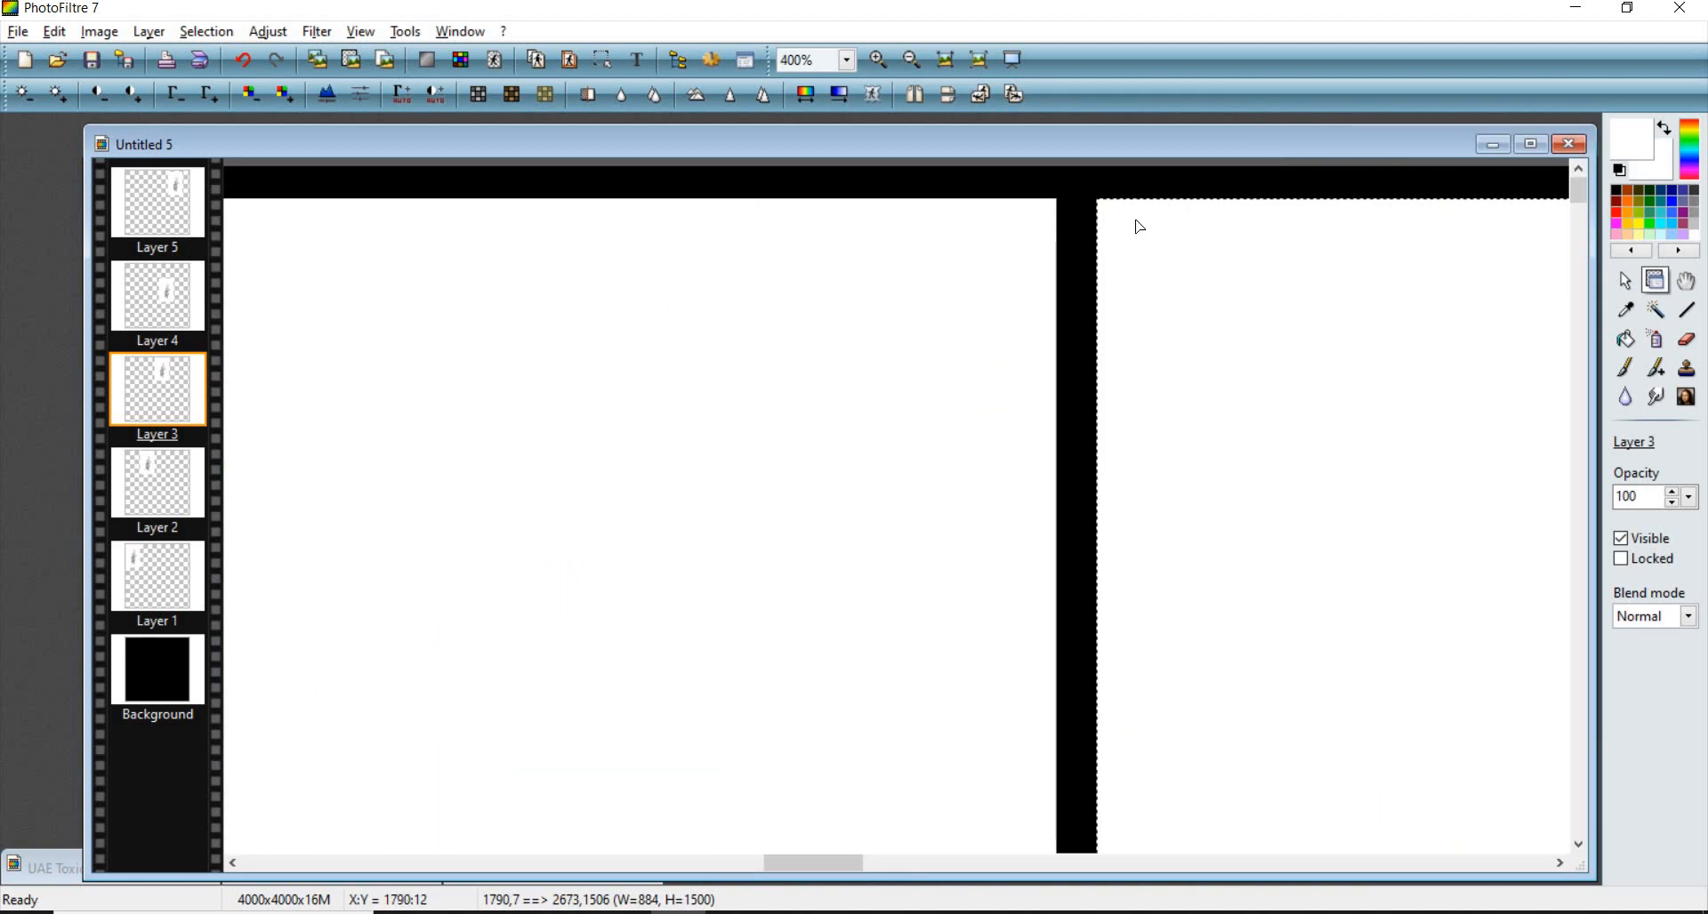
pyautogui.scroll(-4, 1024, 270)
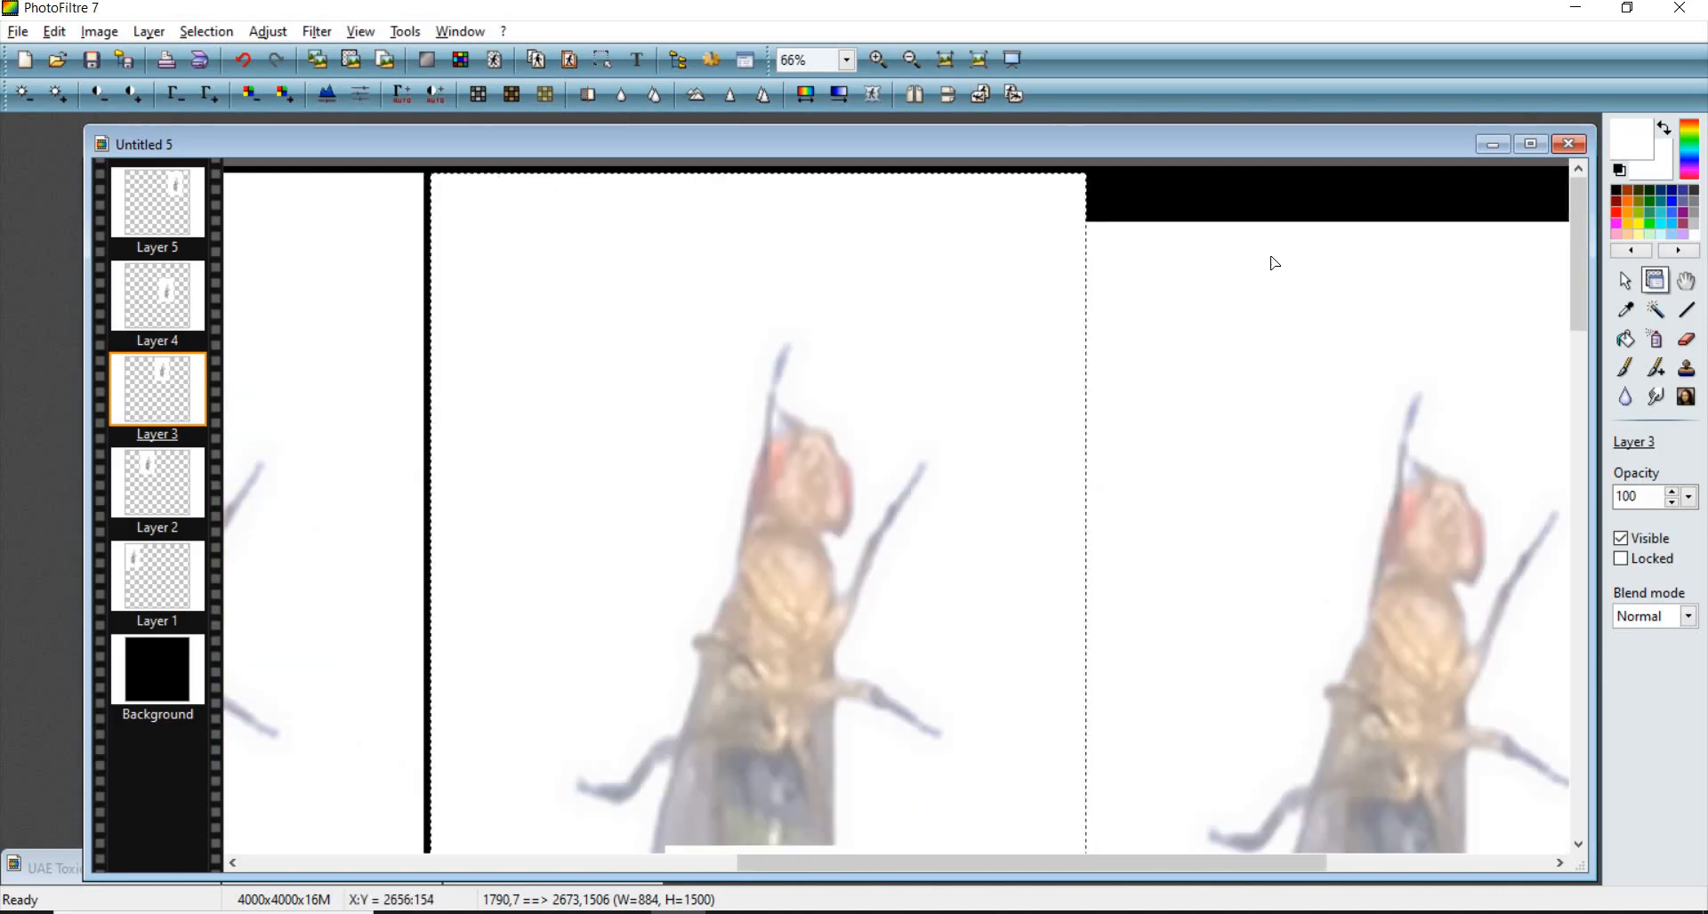
# - Place another fly layer flush beside the third and nudge it down to align with the row
pyautogui.moveTo(1273, 263); pyautogui.dragTo(1198, 250)
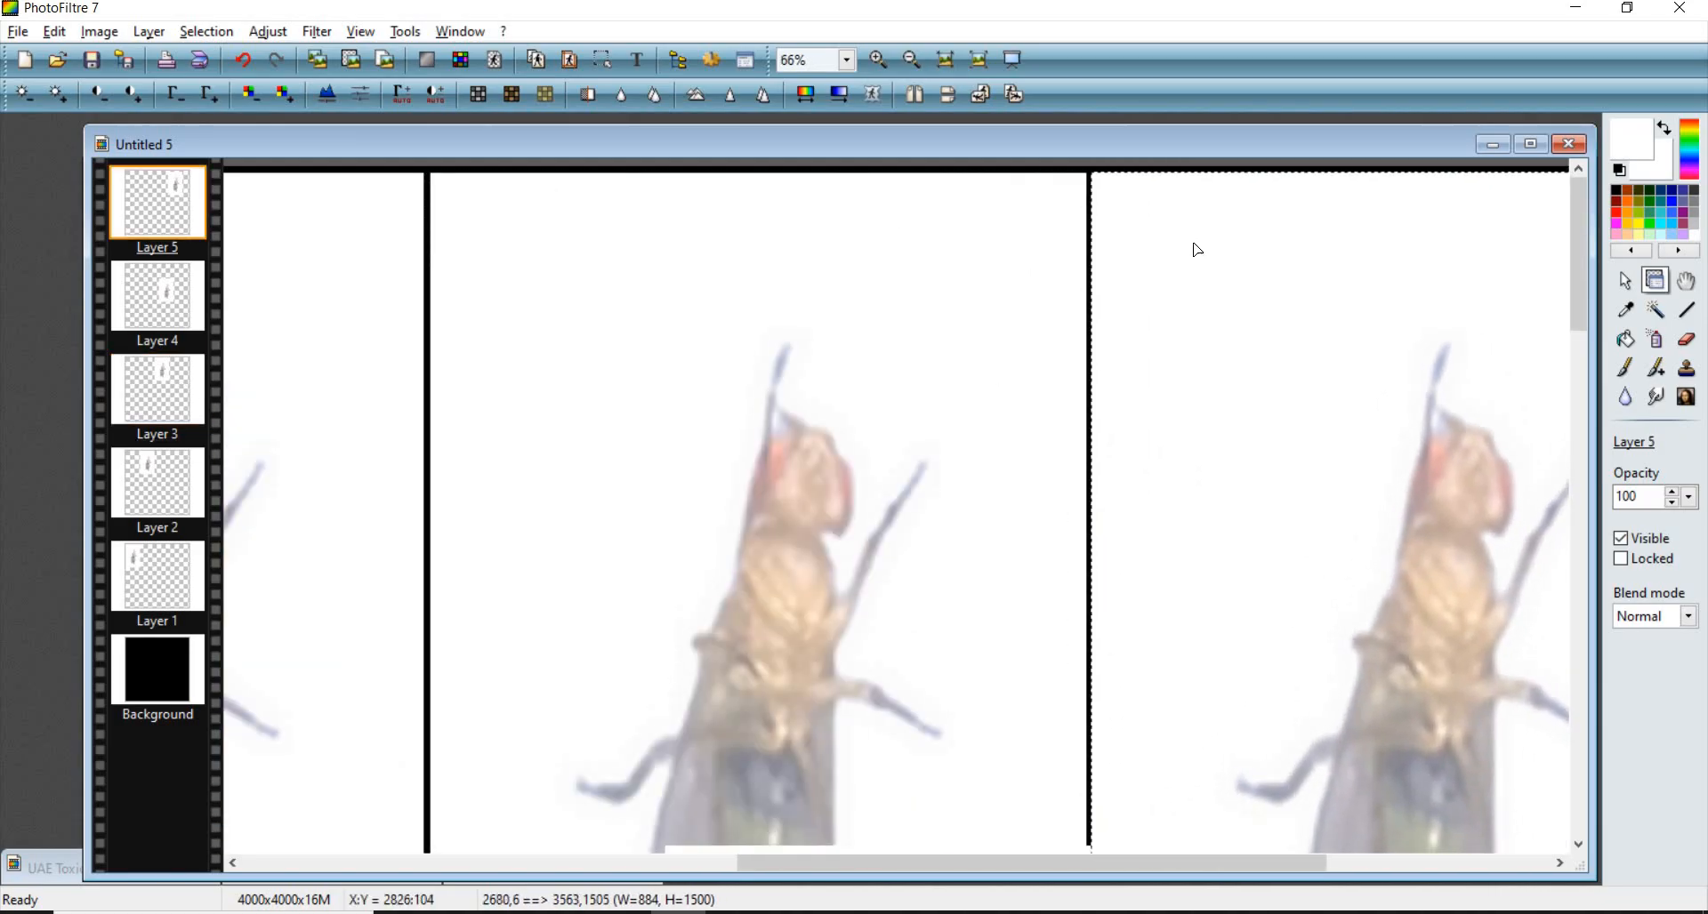
pyautogui.scroll(4, 975, 210)
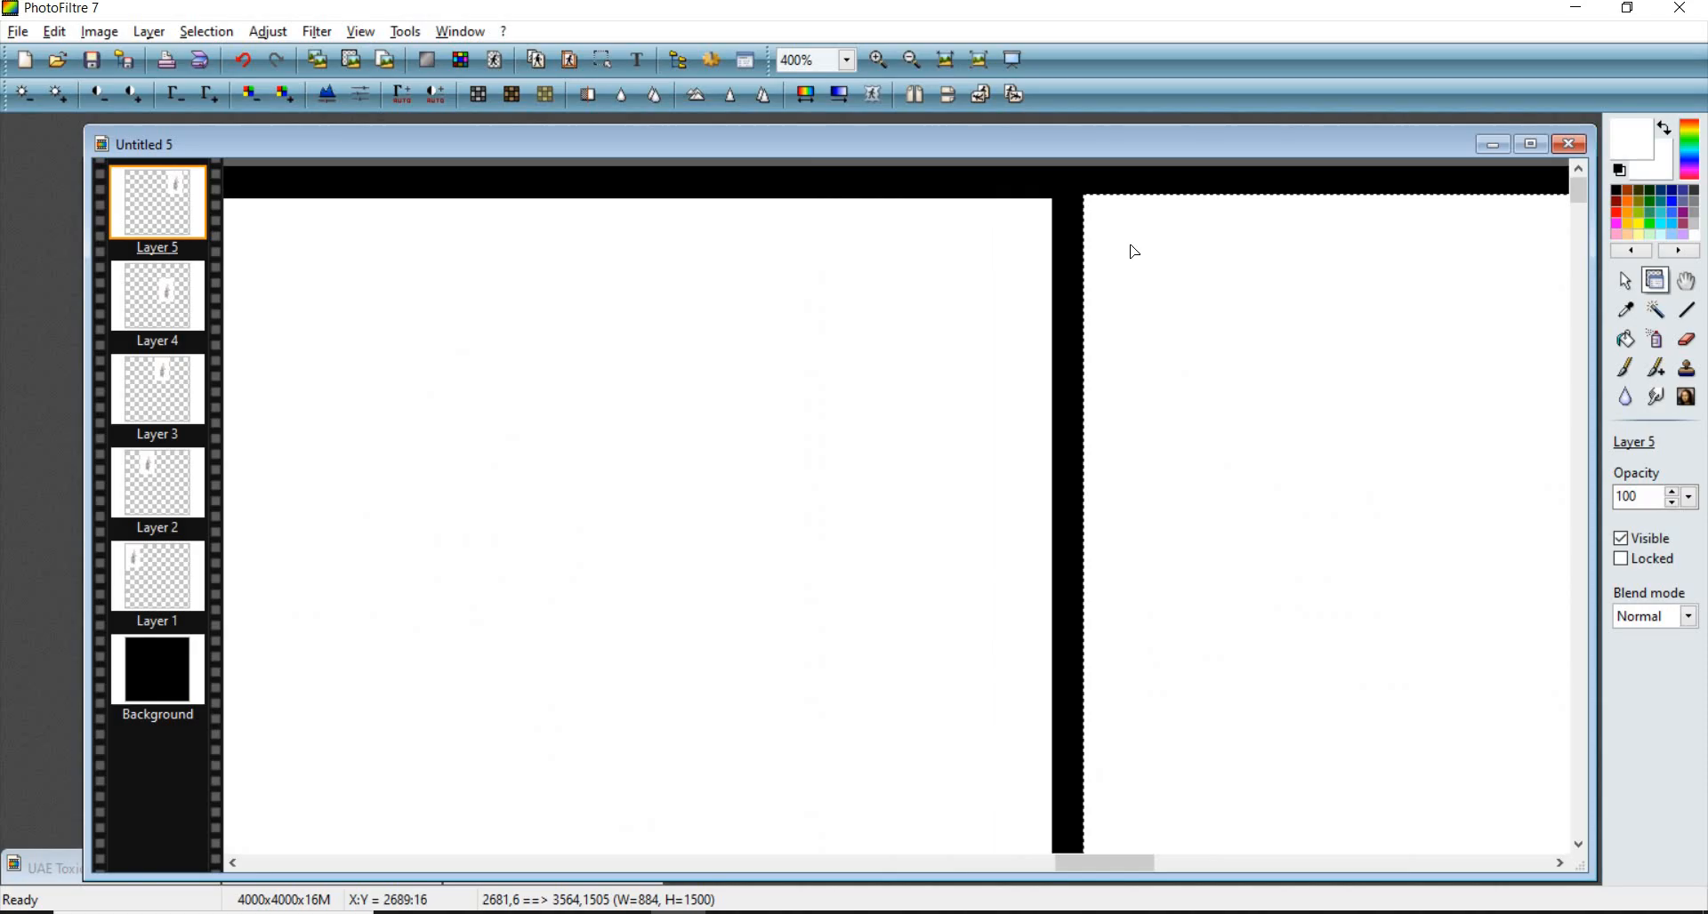
pyautogui.press('Down')
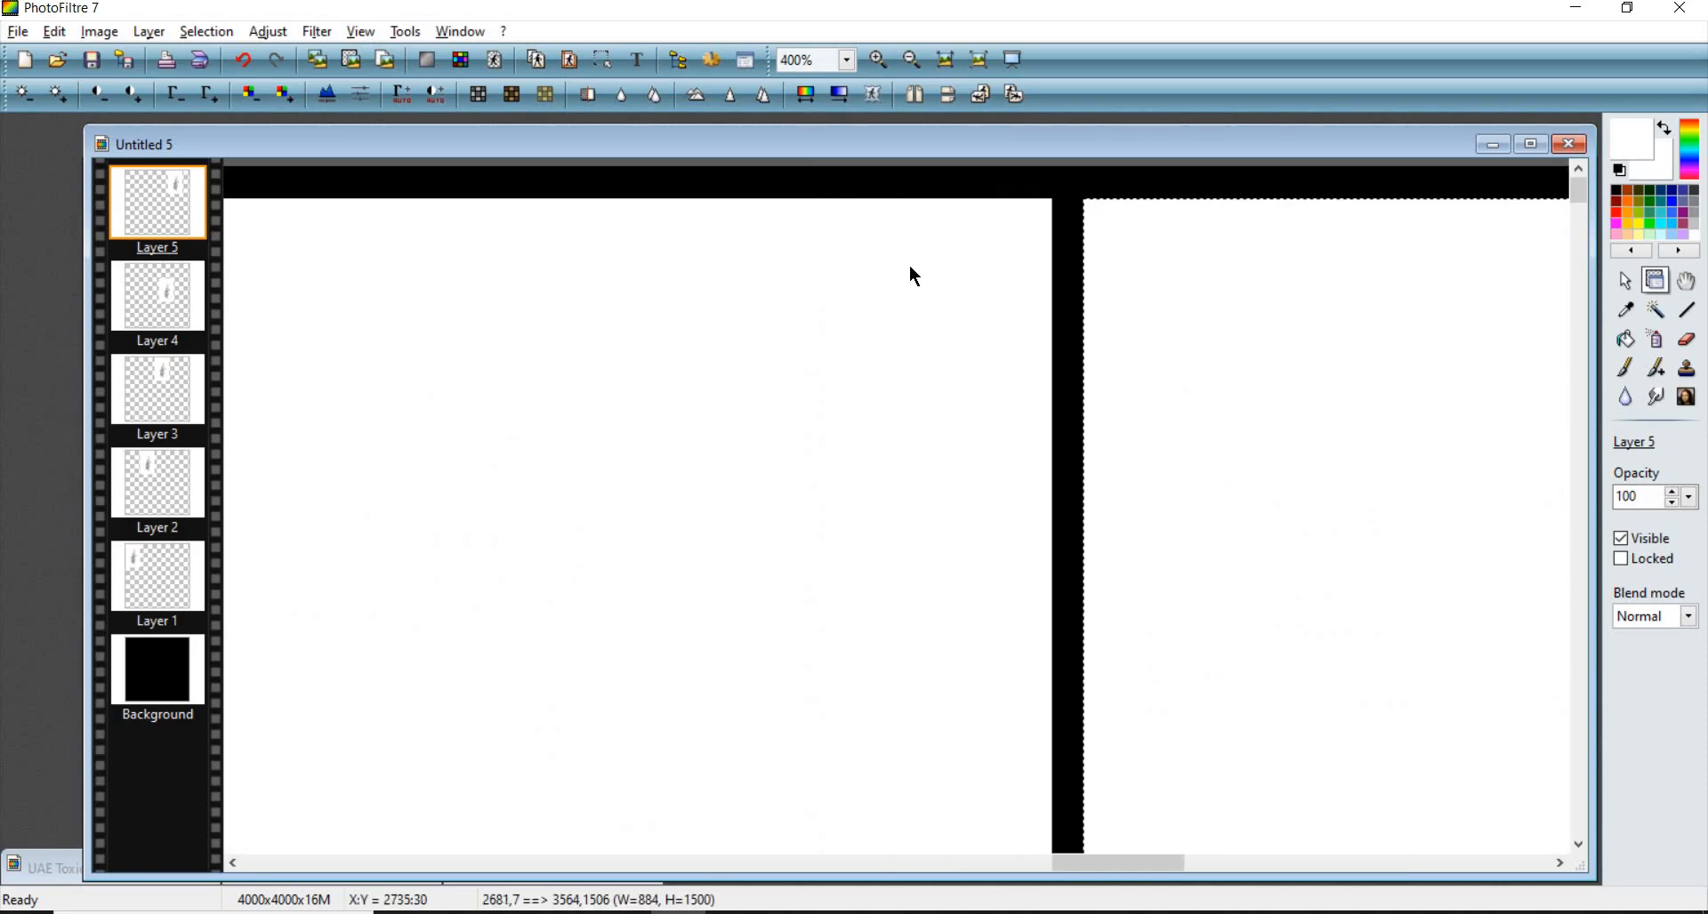
pyautogui.scroll(-9, 910, 266)
pyautogui.scroll(2, 694, 263)
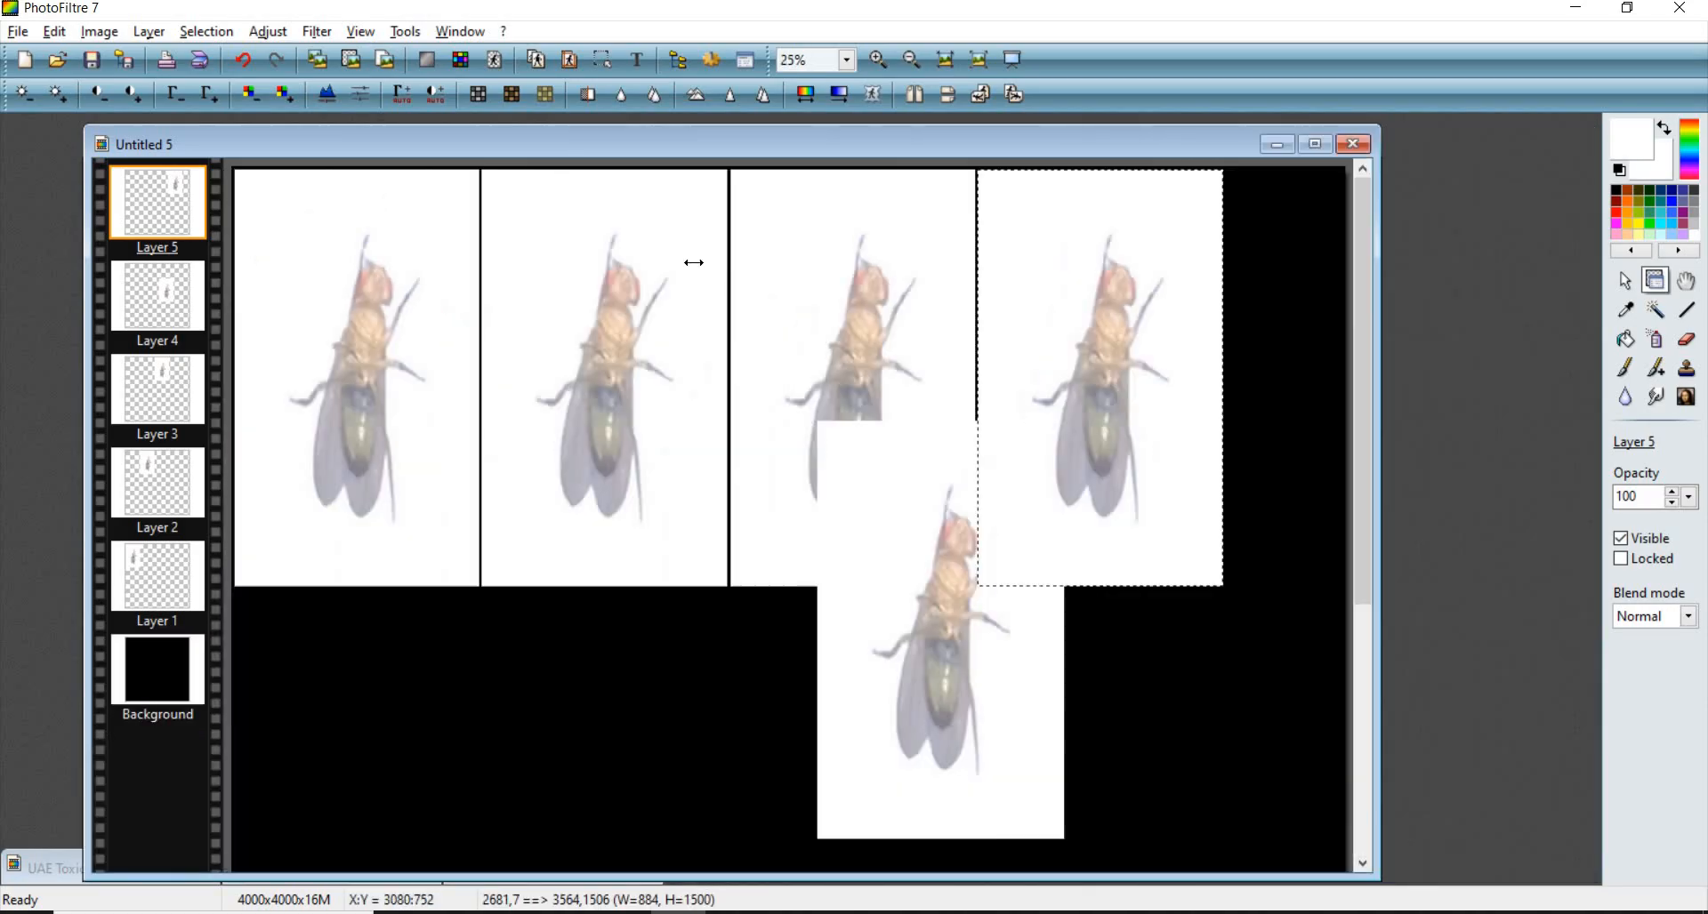
# - Delete the extra fly layer left below the row
pyautogui.scroll(-2, 660, 228)
pyautogui.moveTo(518, 376); pyautogui.dragTo(424, 471)
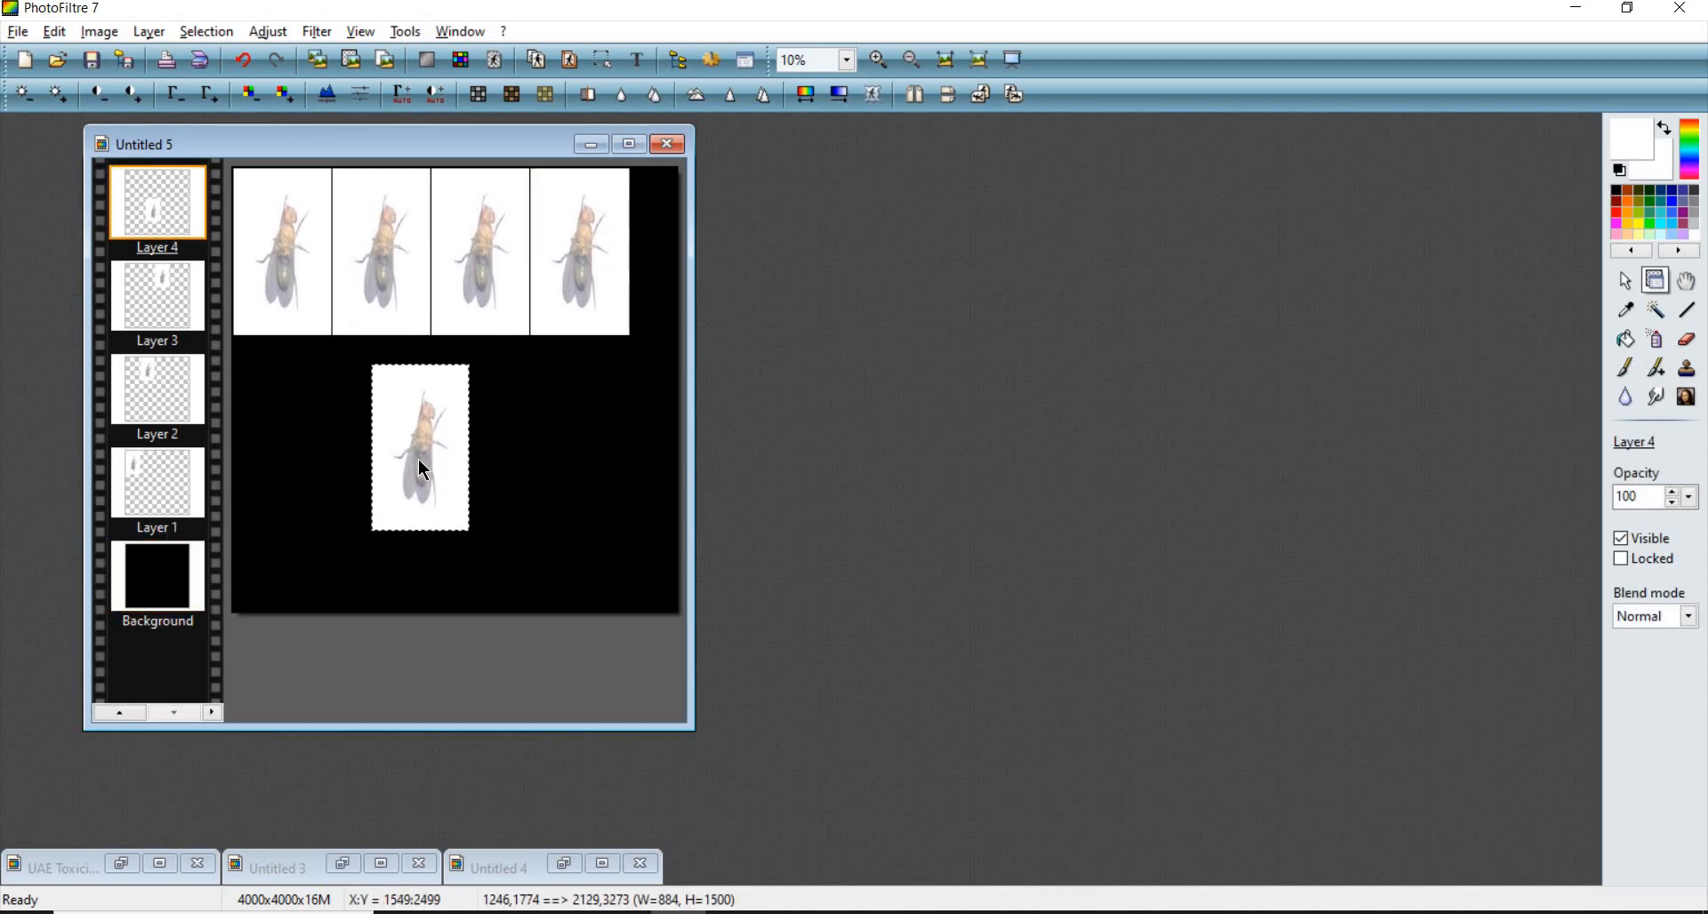
pyautogui.rightClick(419, 461)
pyautogui.click(530, 876)
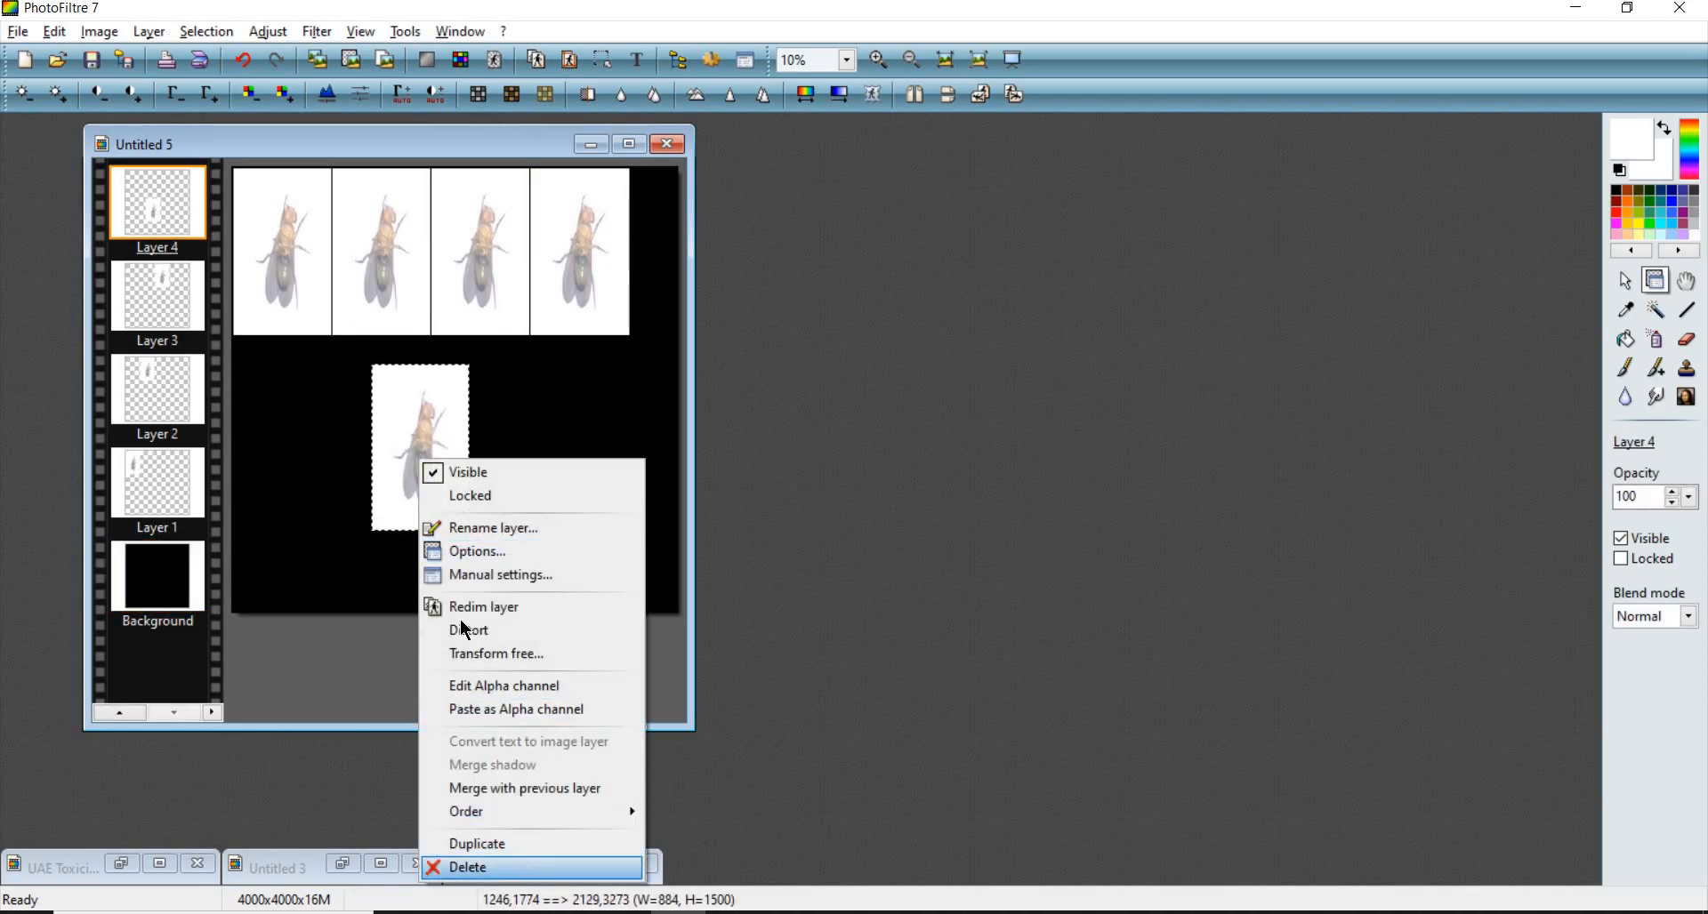
# - Review the row of fly layers, selecting each layer in turn
pyautogui.scroll(3, 270, 265)
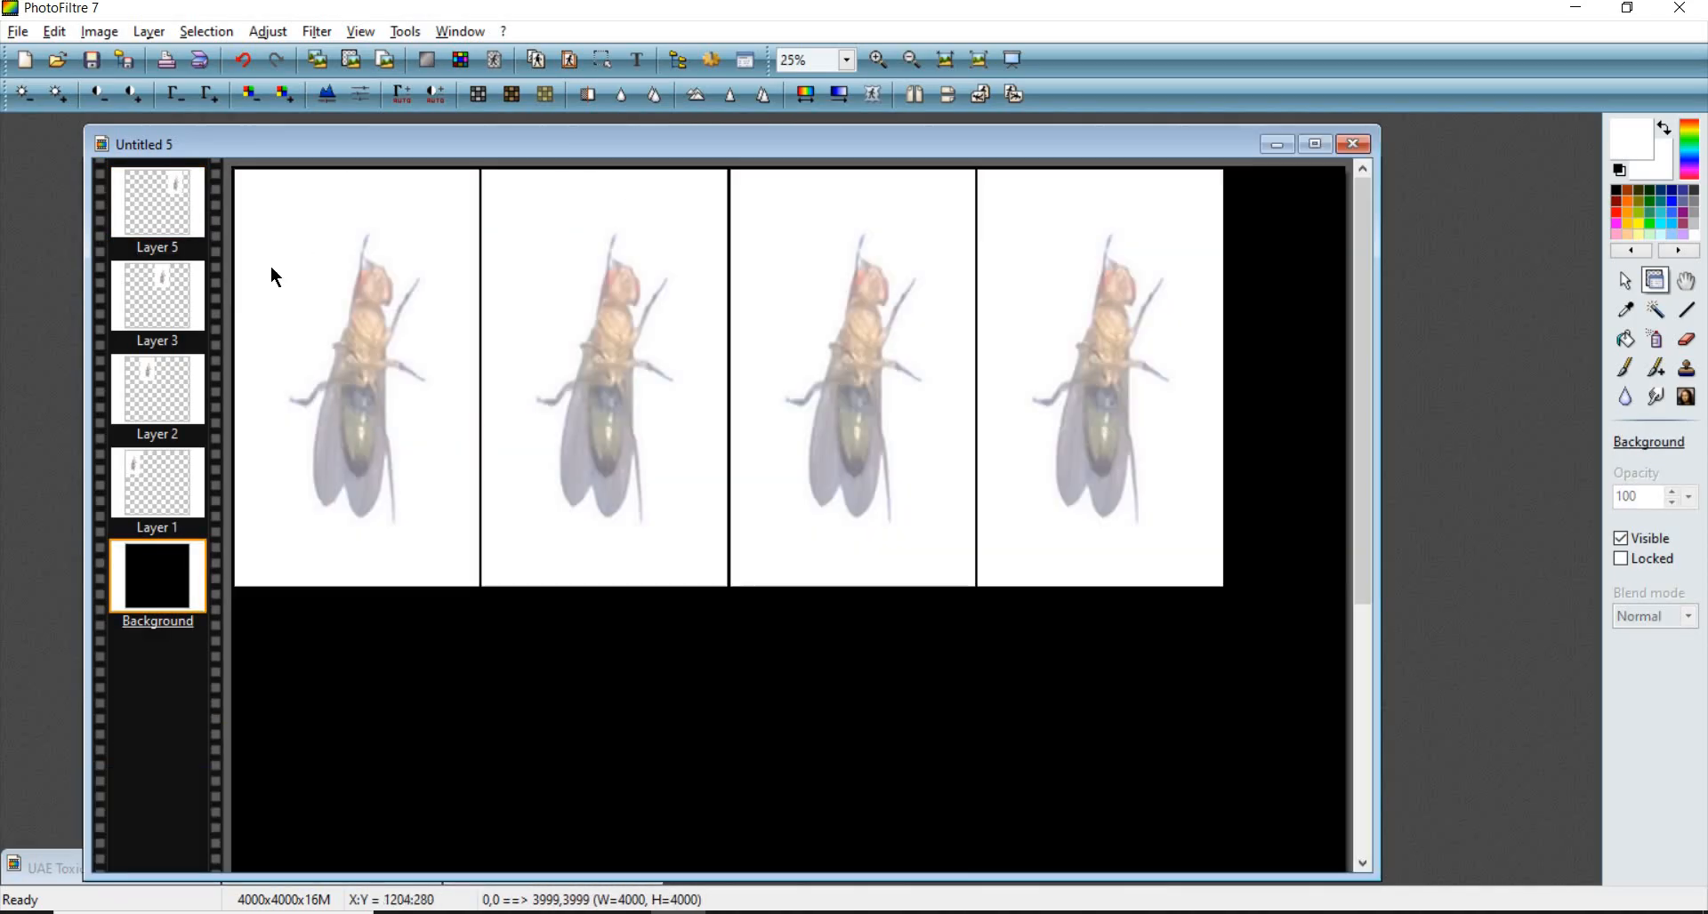
pyautogui.scroll(-3, 269, 264)
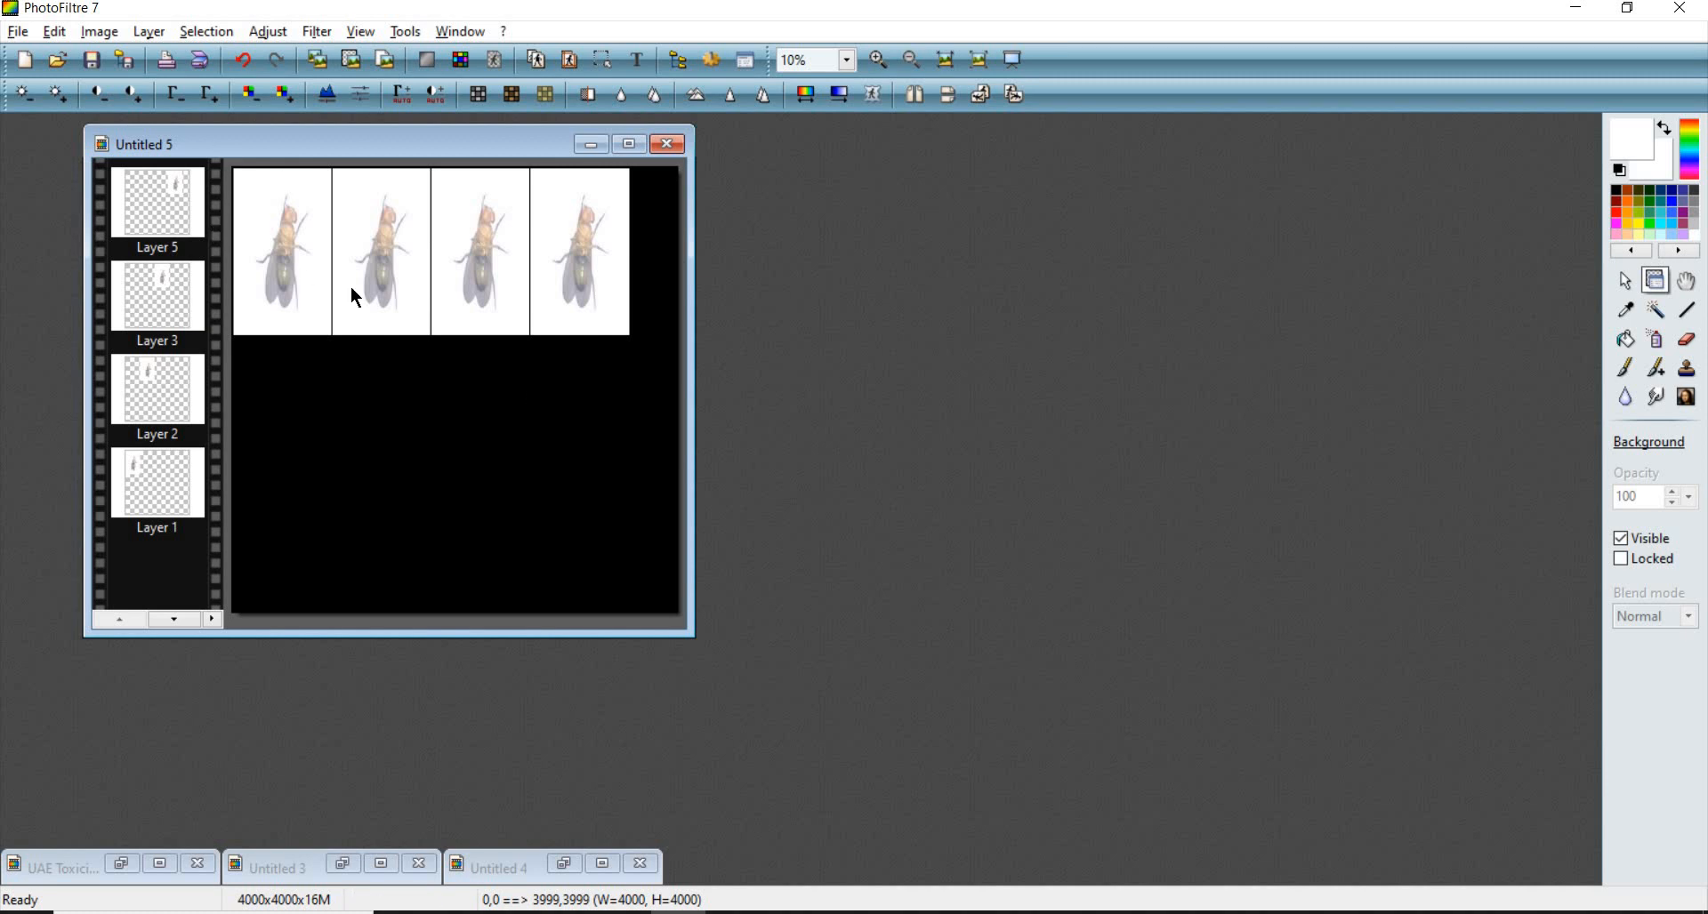
pyautogui.scroll(4, 324, 429)
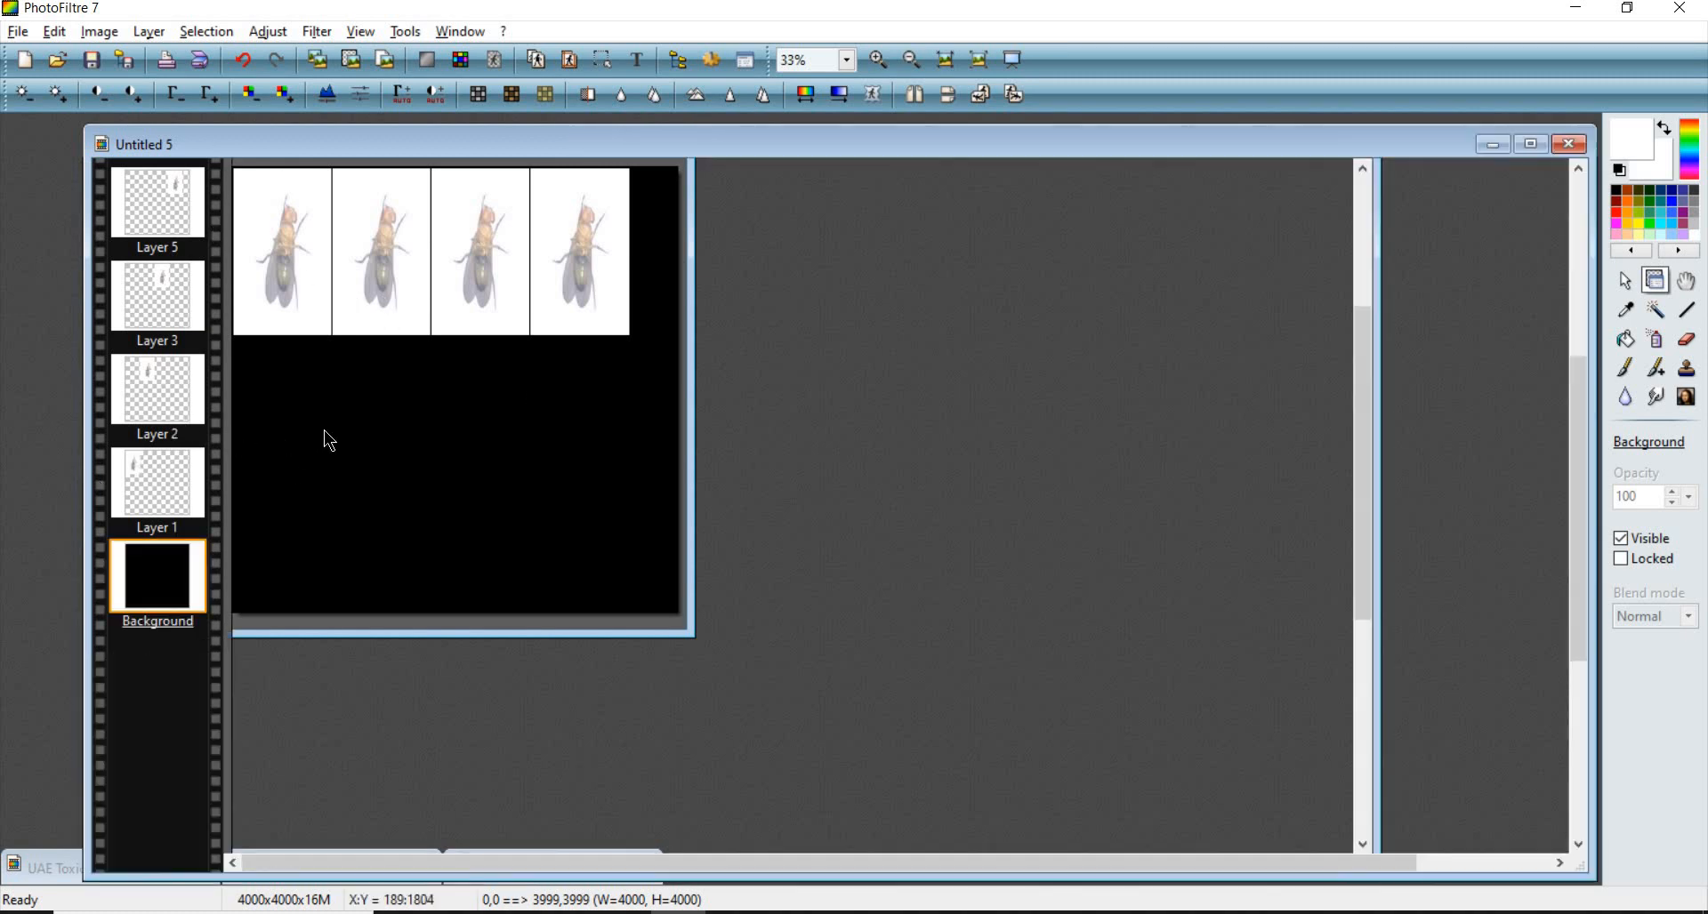
pyautogui.scroll(-1, 302, 556)
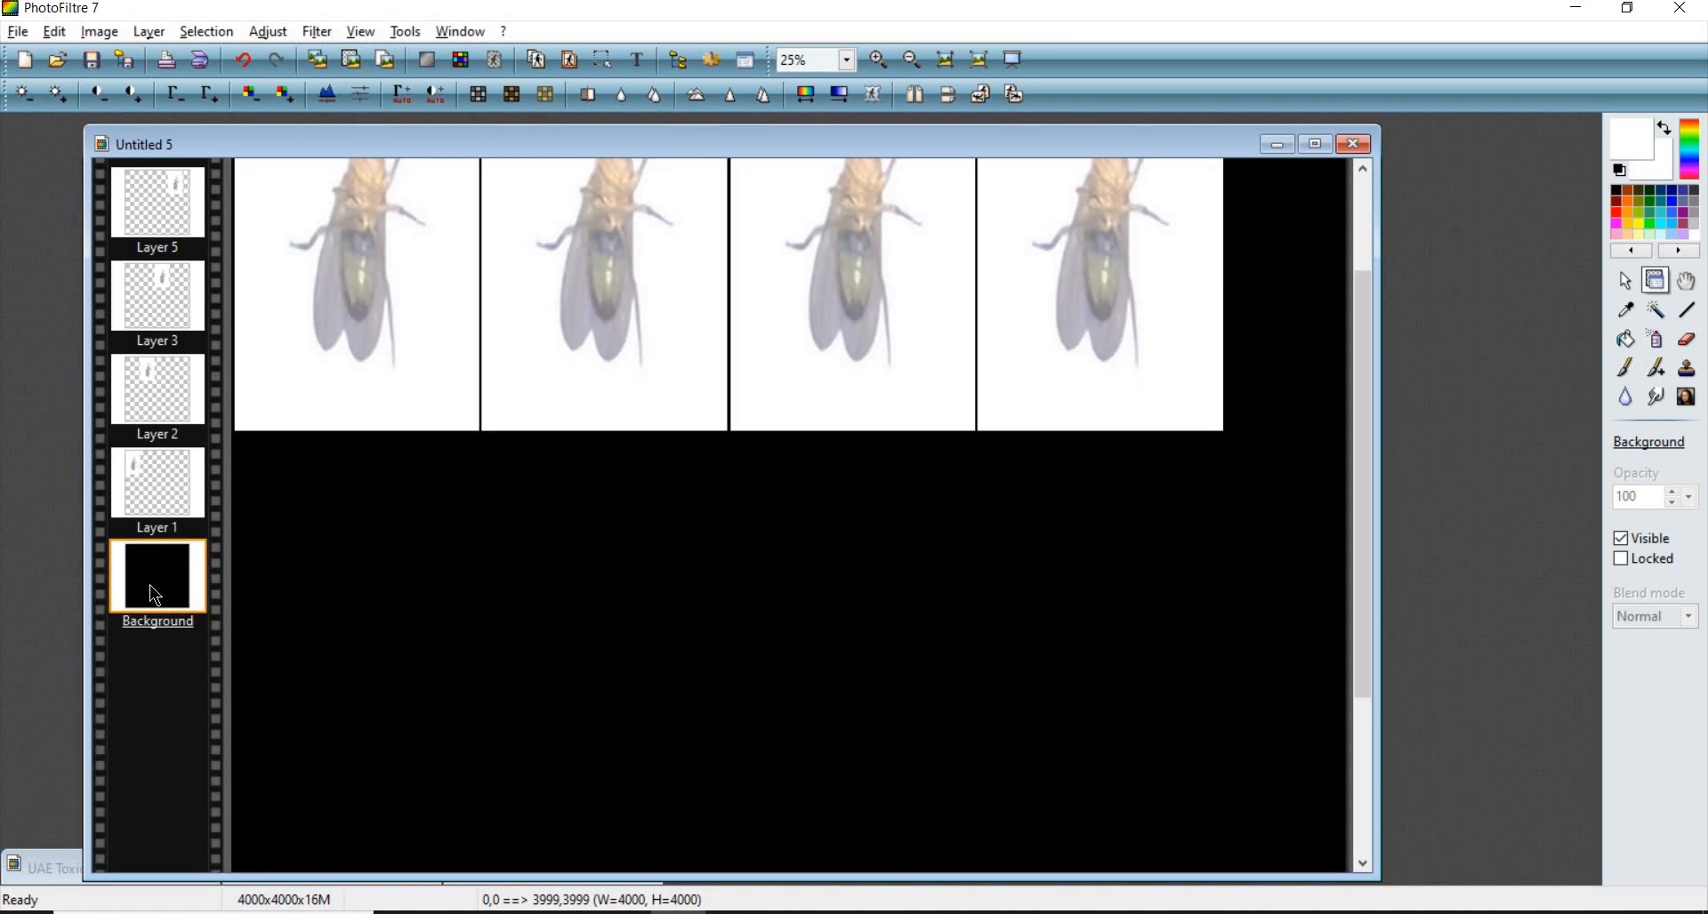
pyautogui.click(151, 477)
pyautogui.click(162, 382)
pyautogui.click(172, 274)
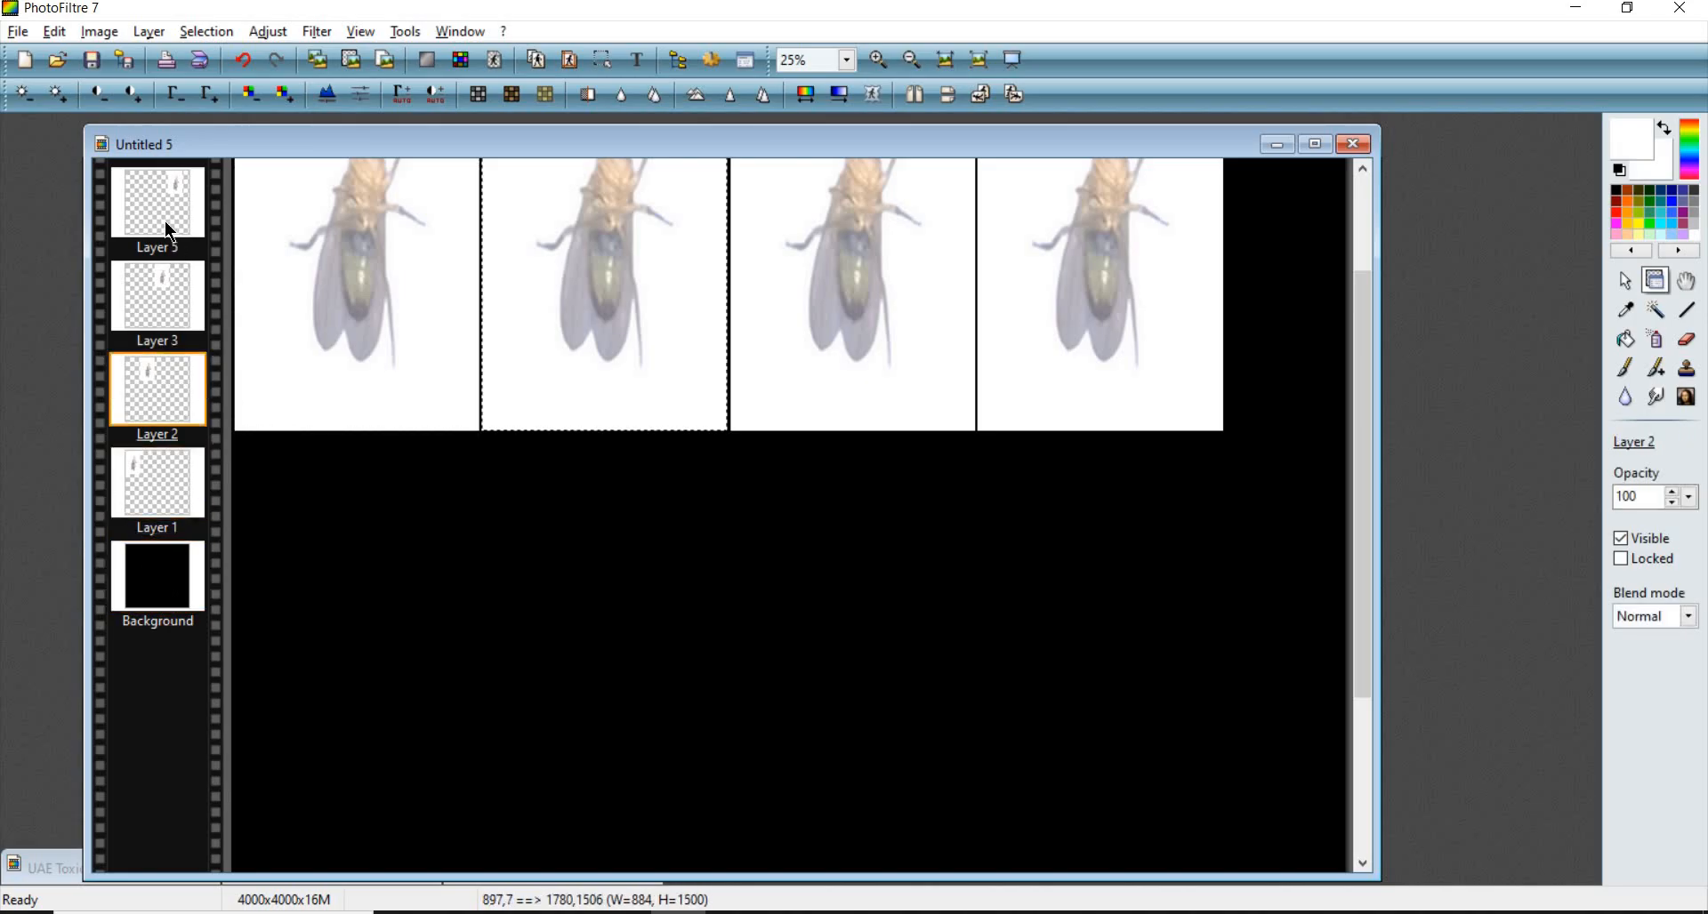
pyautogui.click(167, 568)
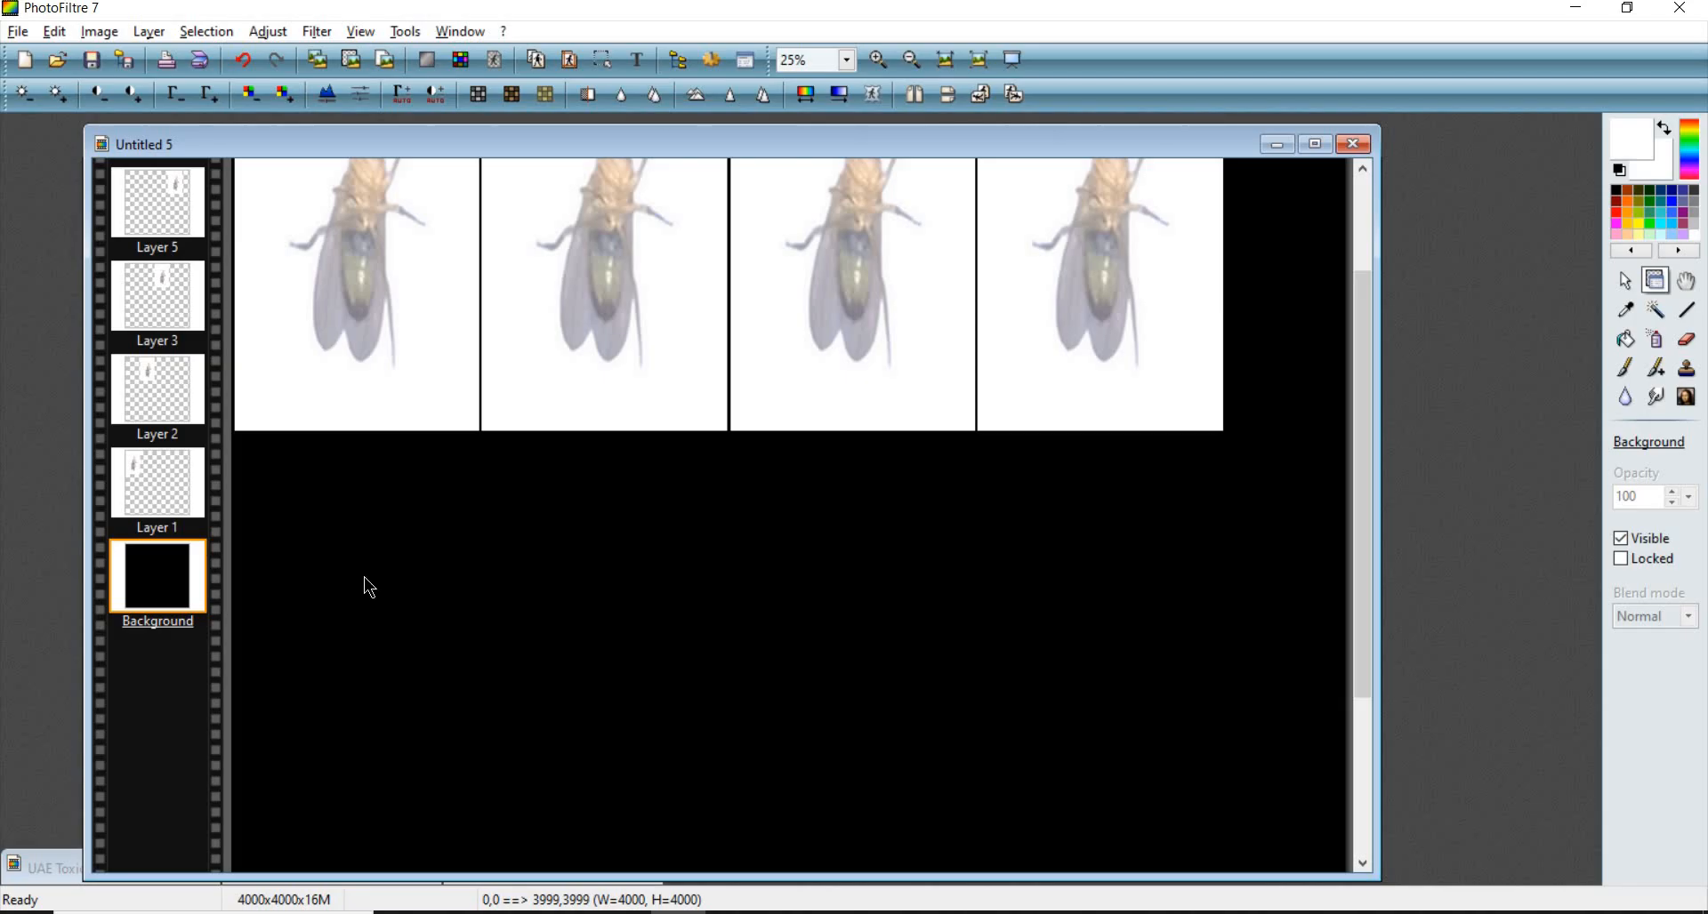
# - Select the row of fly layers with a rectangle fitted to its right and bottom edges and crop the image to it, about 3572 × 1515 pixels
pyautogui.click(1626, 283)
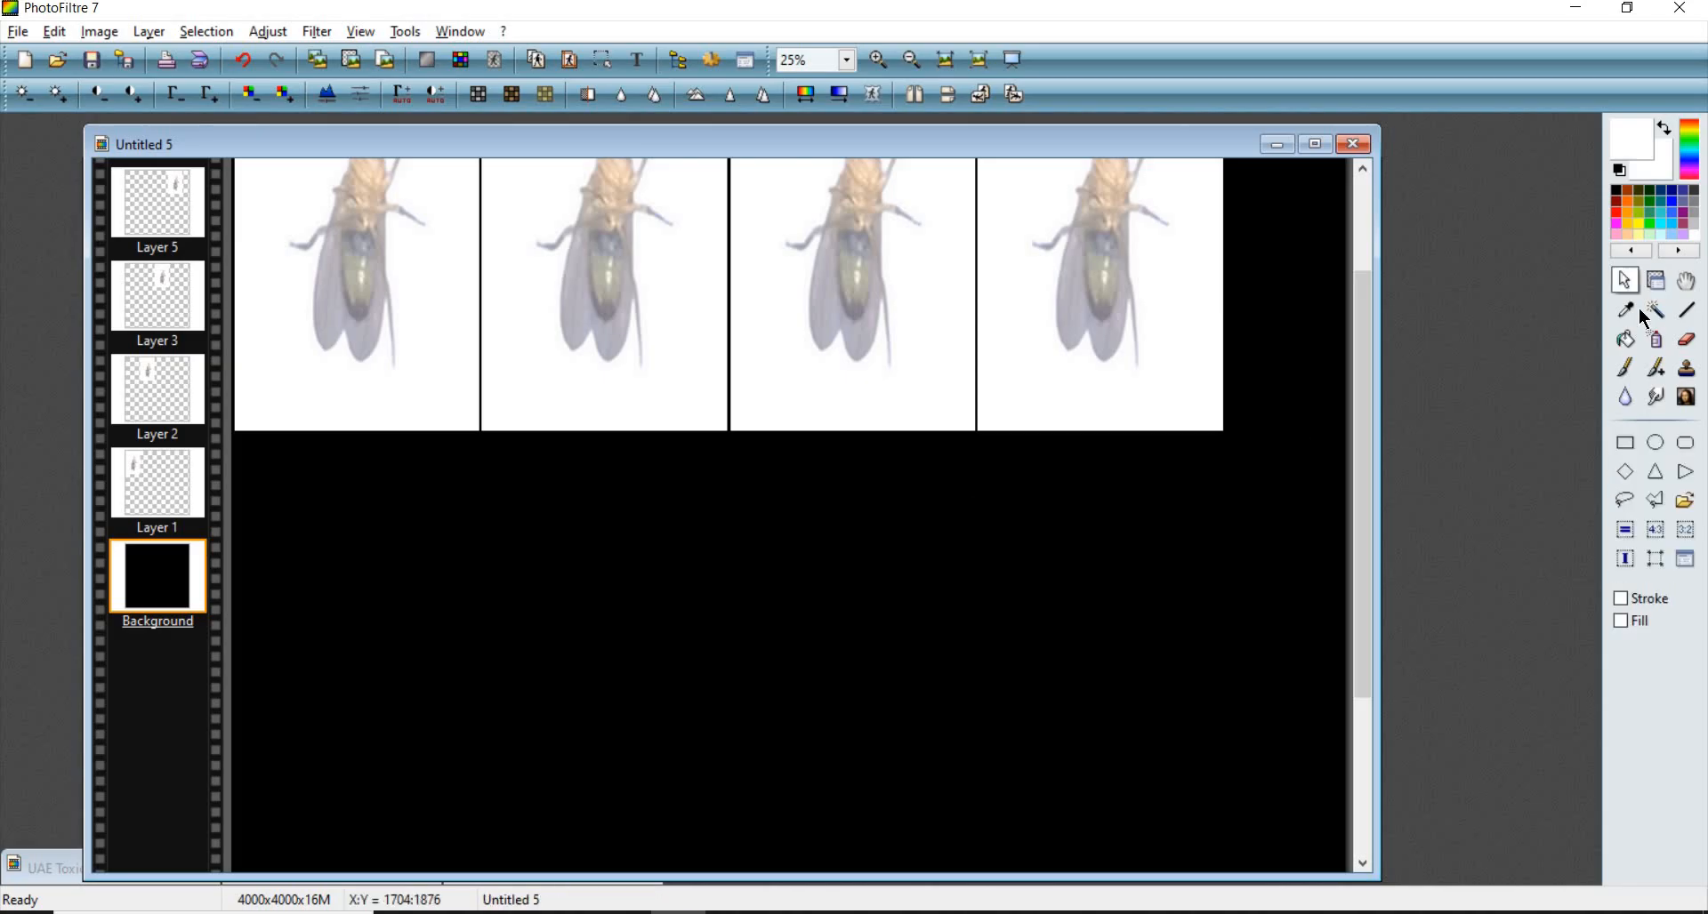
pyautogui.scroll(-3, 534, 286)
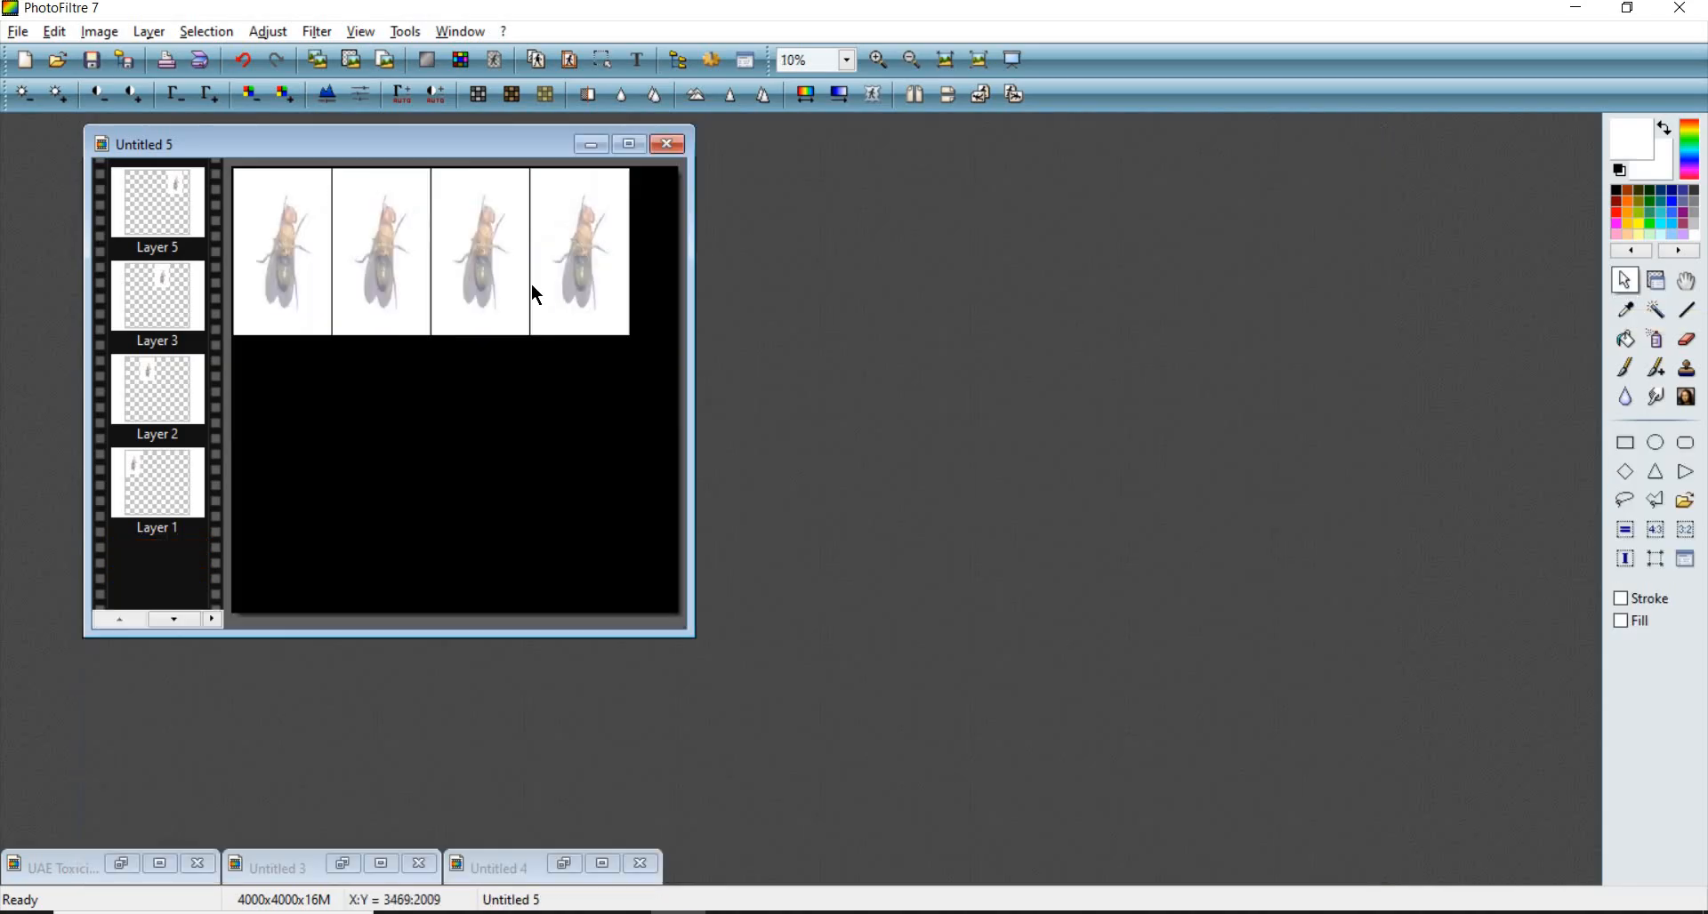
pyautogui.moveTo(648, 341); pyautogui.dragTo(73, 71)
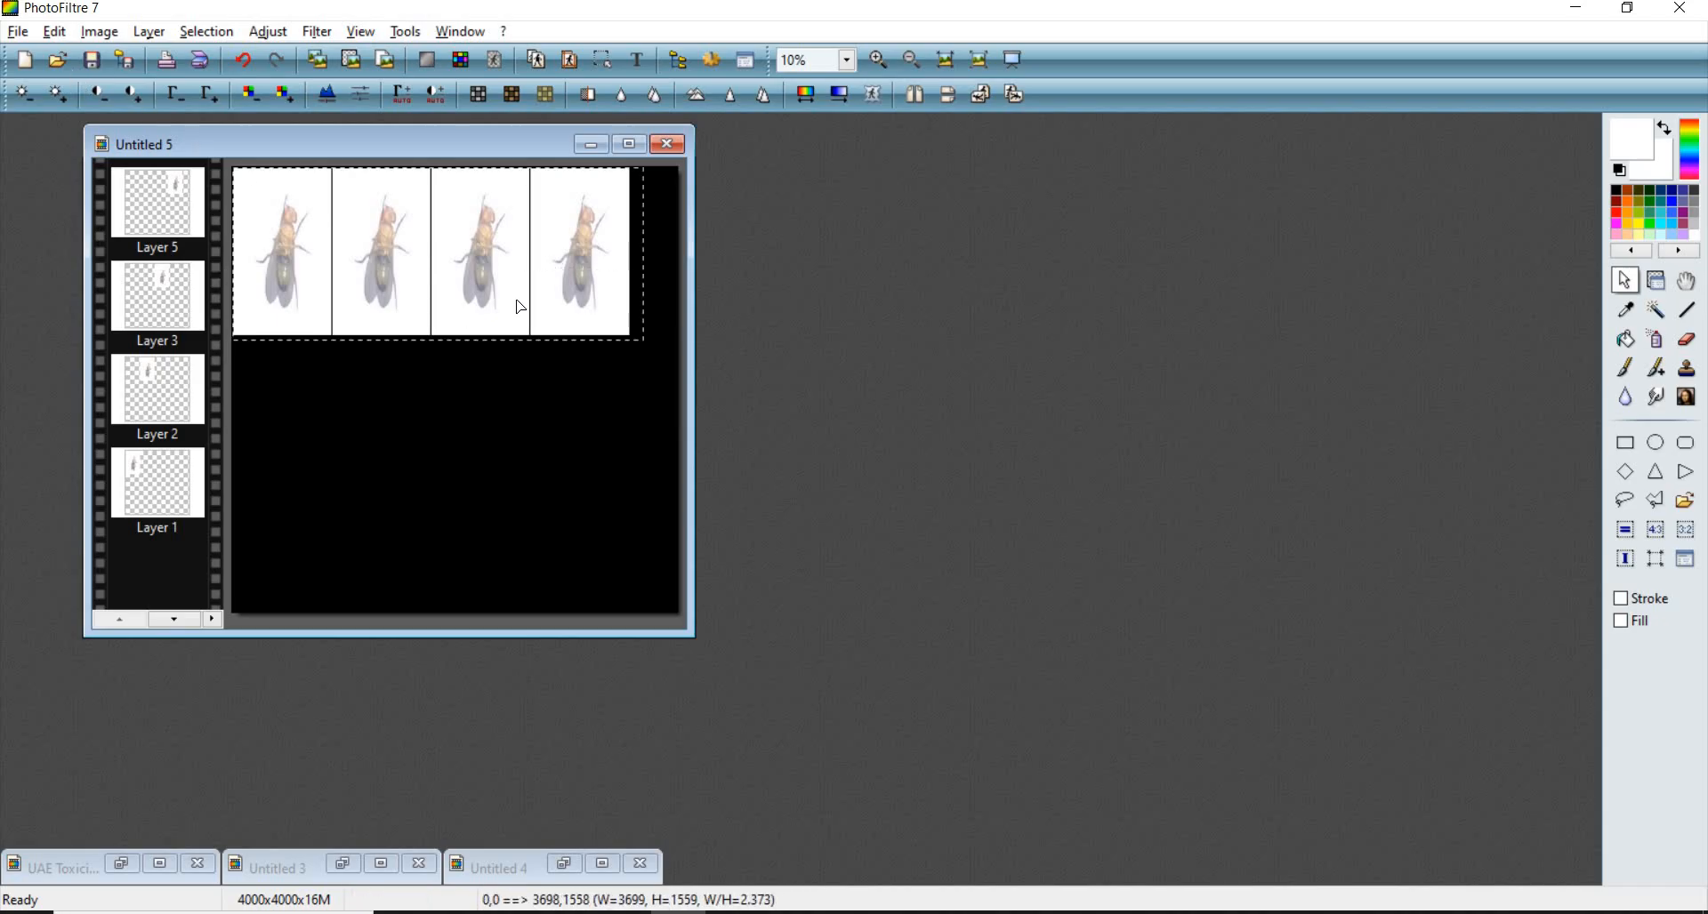
pyautogui.scroll(4, 1122, 248)
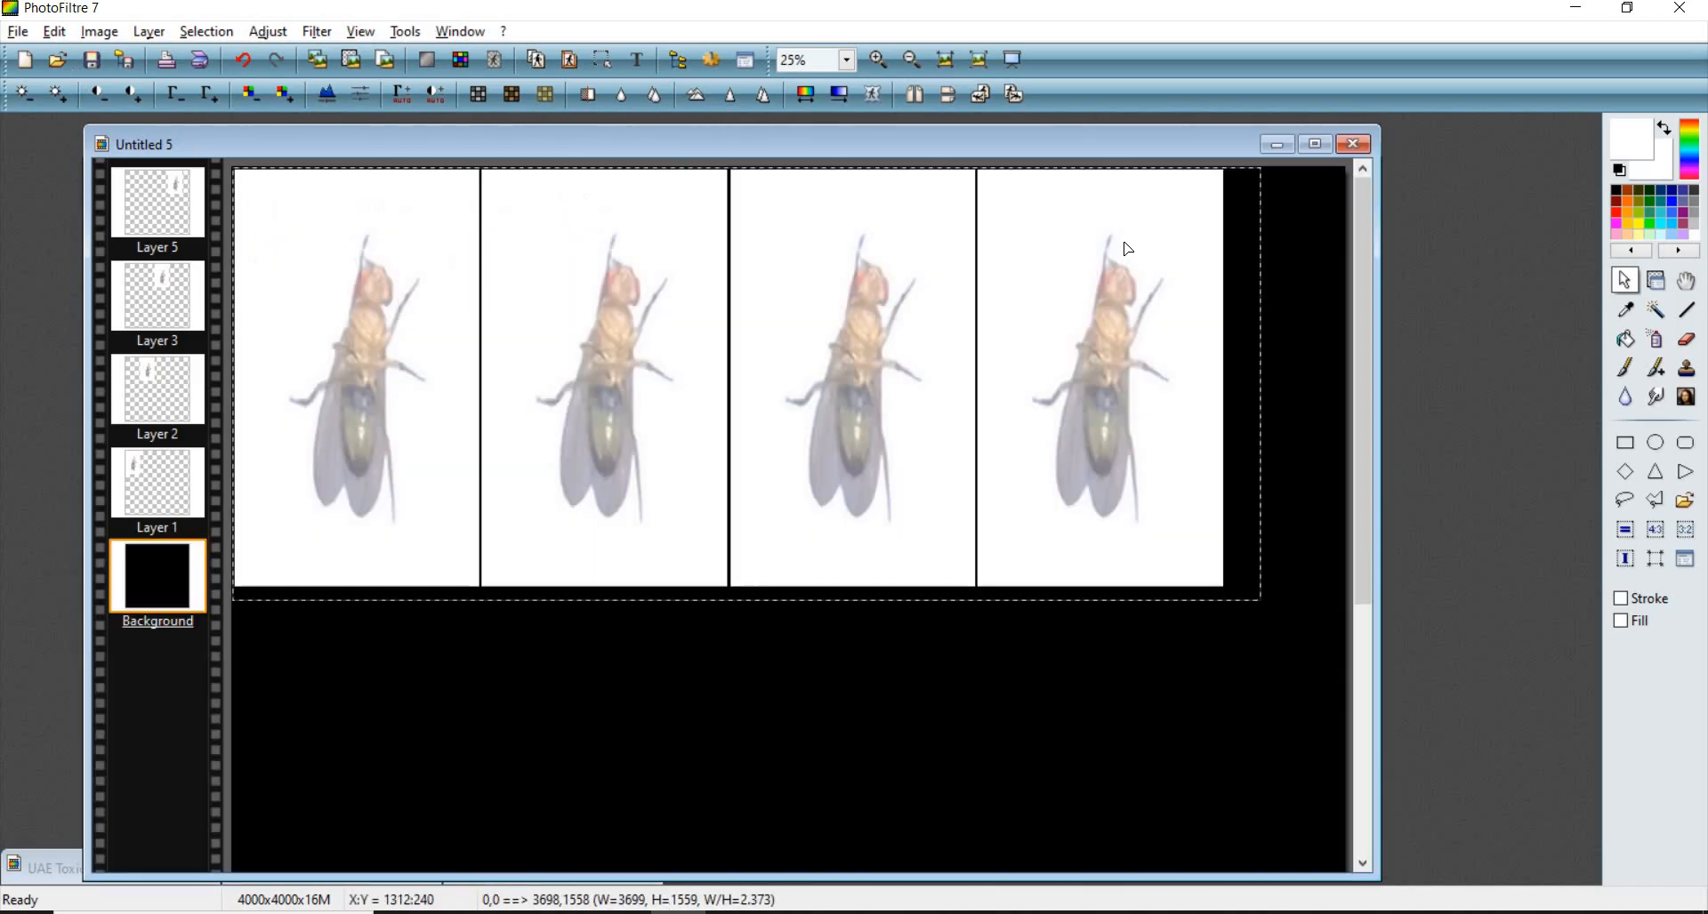
pyautogui.scroll(6, 1196, 251)
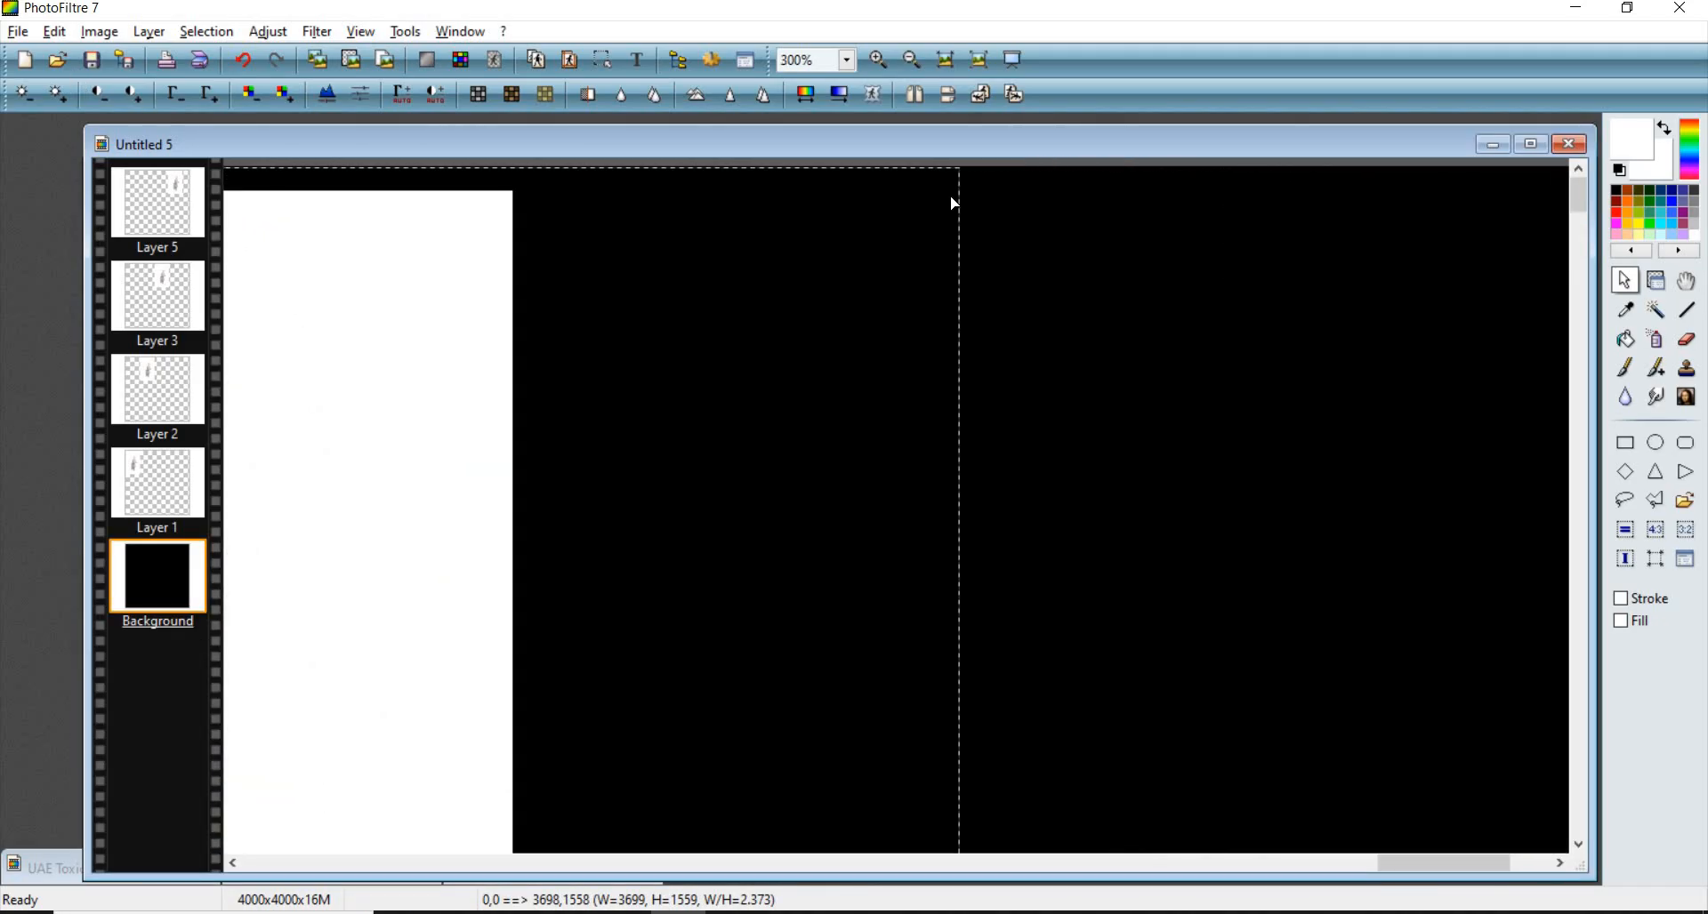
pyautogui.moveTo(959, 196); pyautogui.dragTo(520, 202)
pyautogui.scroll(2, 1055, 270)
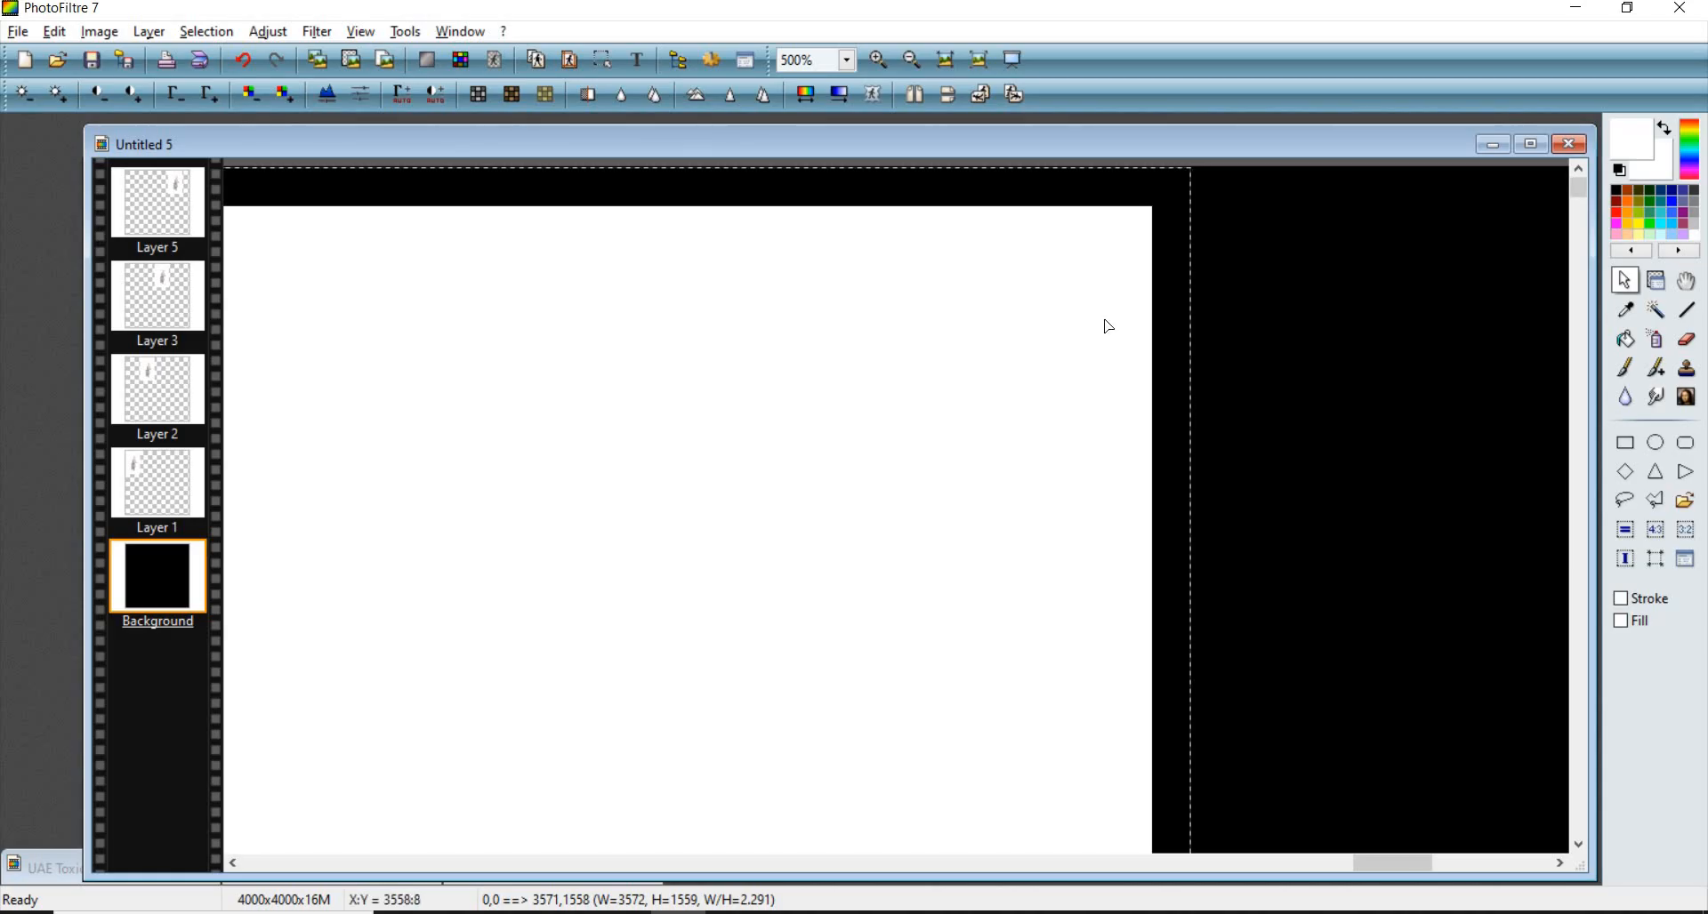
pyautogui.scroll(-8, 805, 412)
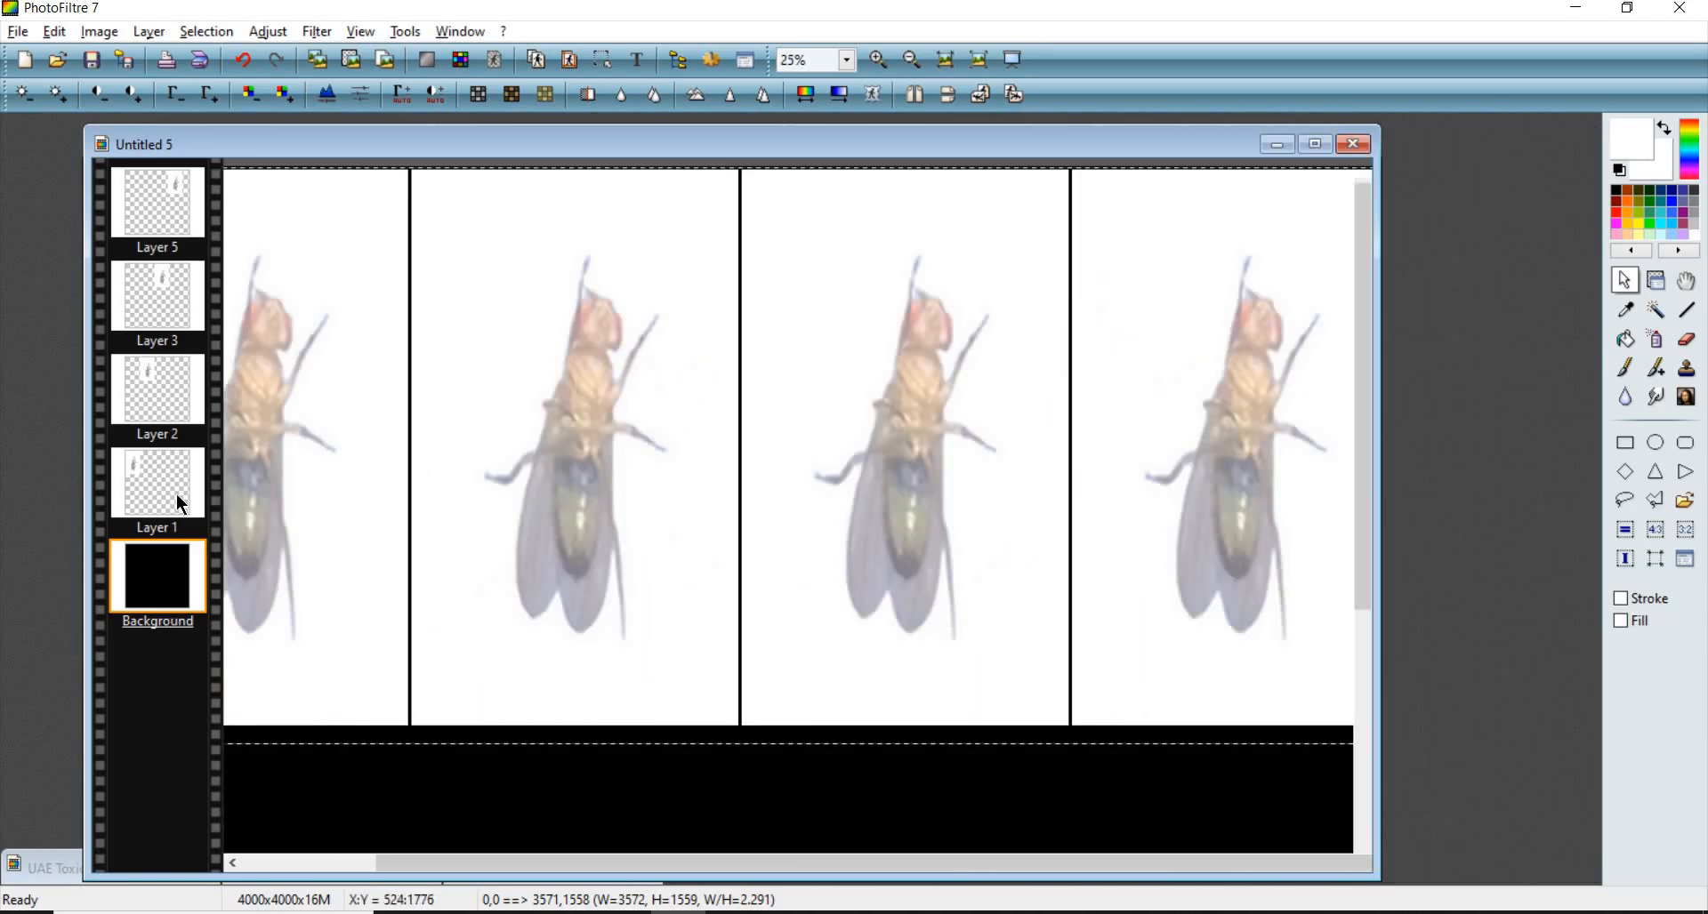
pyautogui.scroll(5, 281, 481)
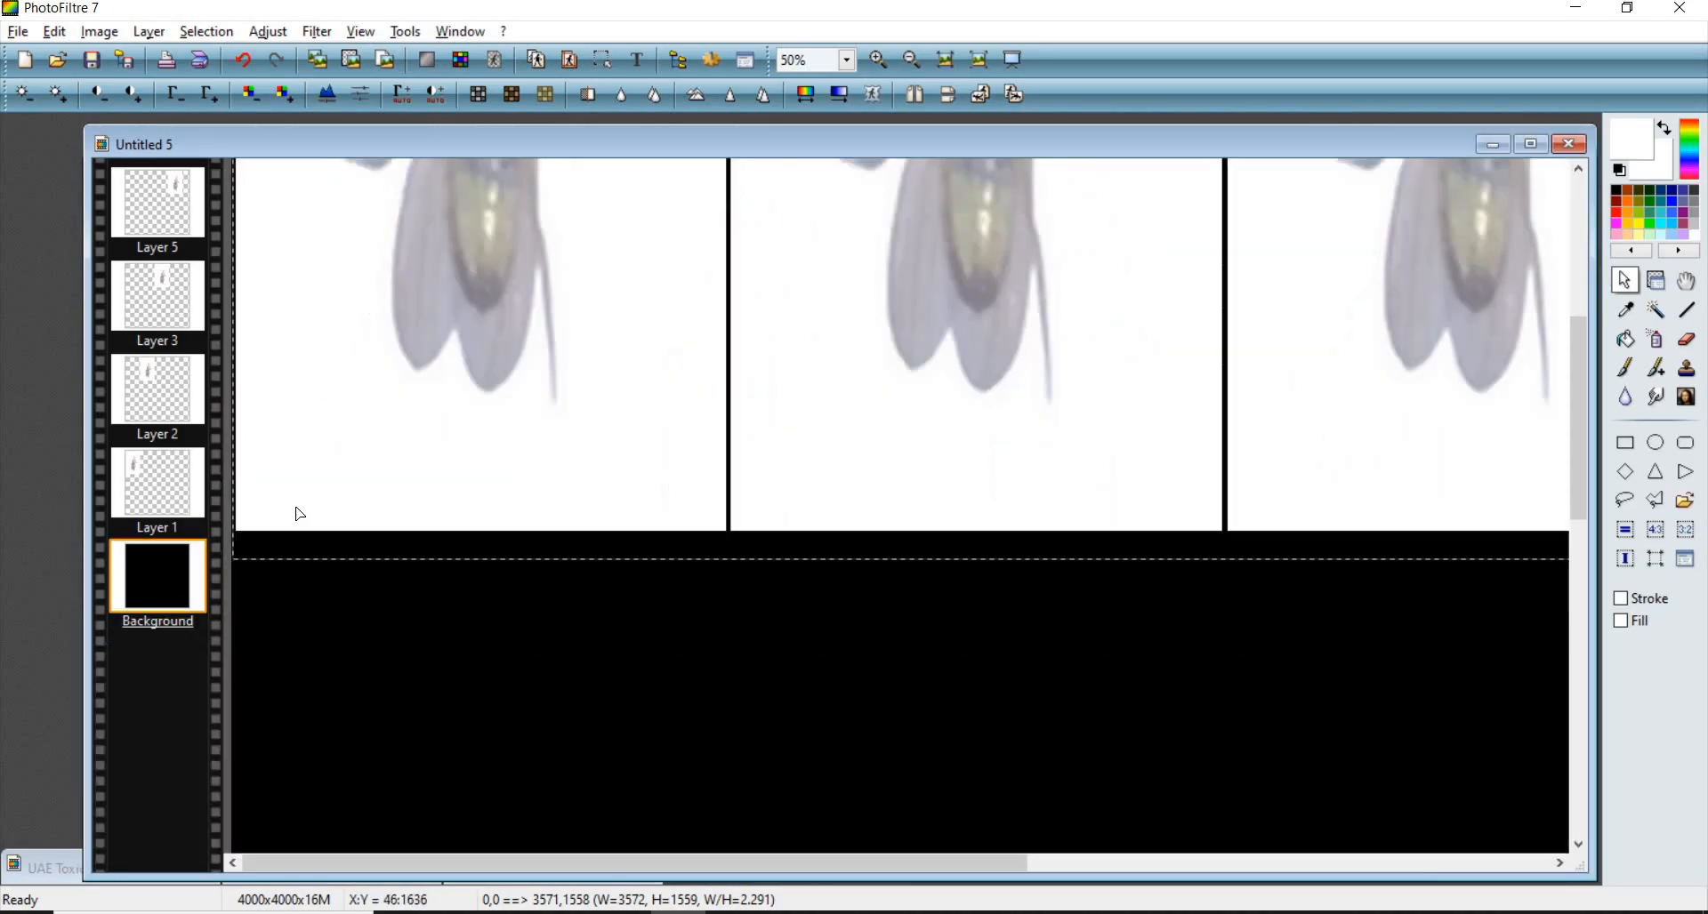
pyautogui.scroll(5, 290, 604)
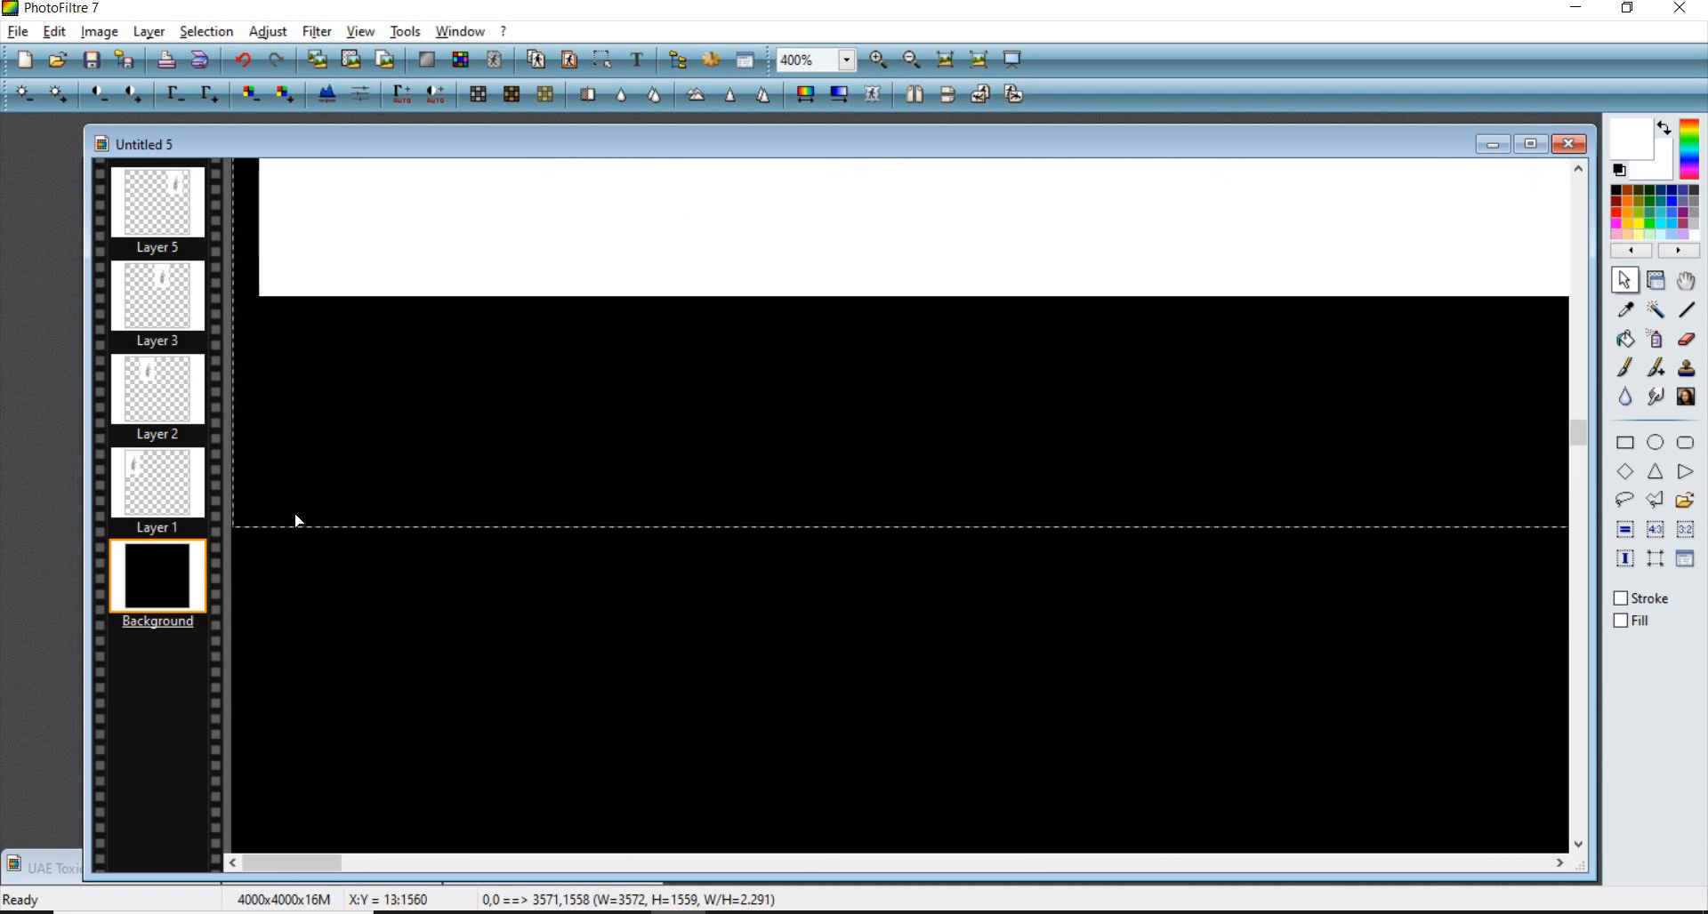
pyautogui.moveTo(297, 525); pyautogui.dragTo(293, 327)
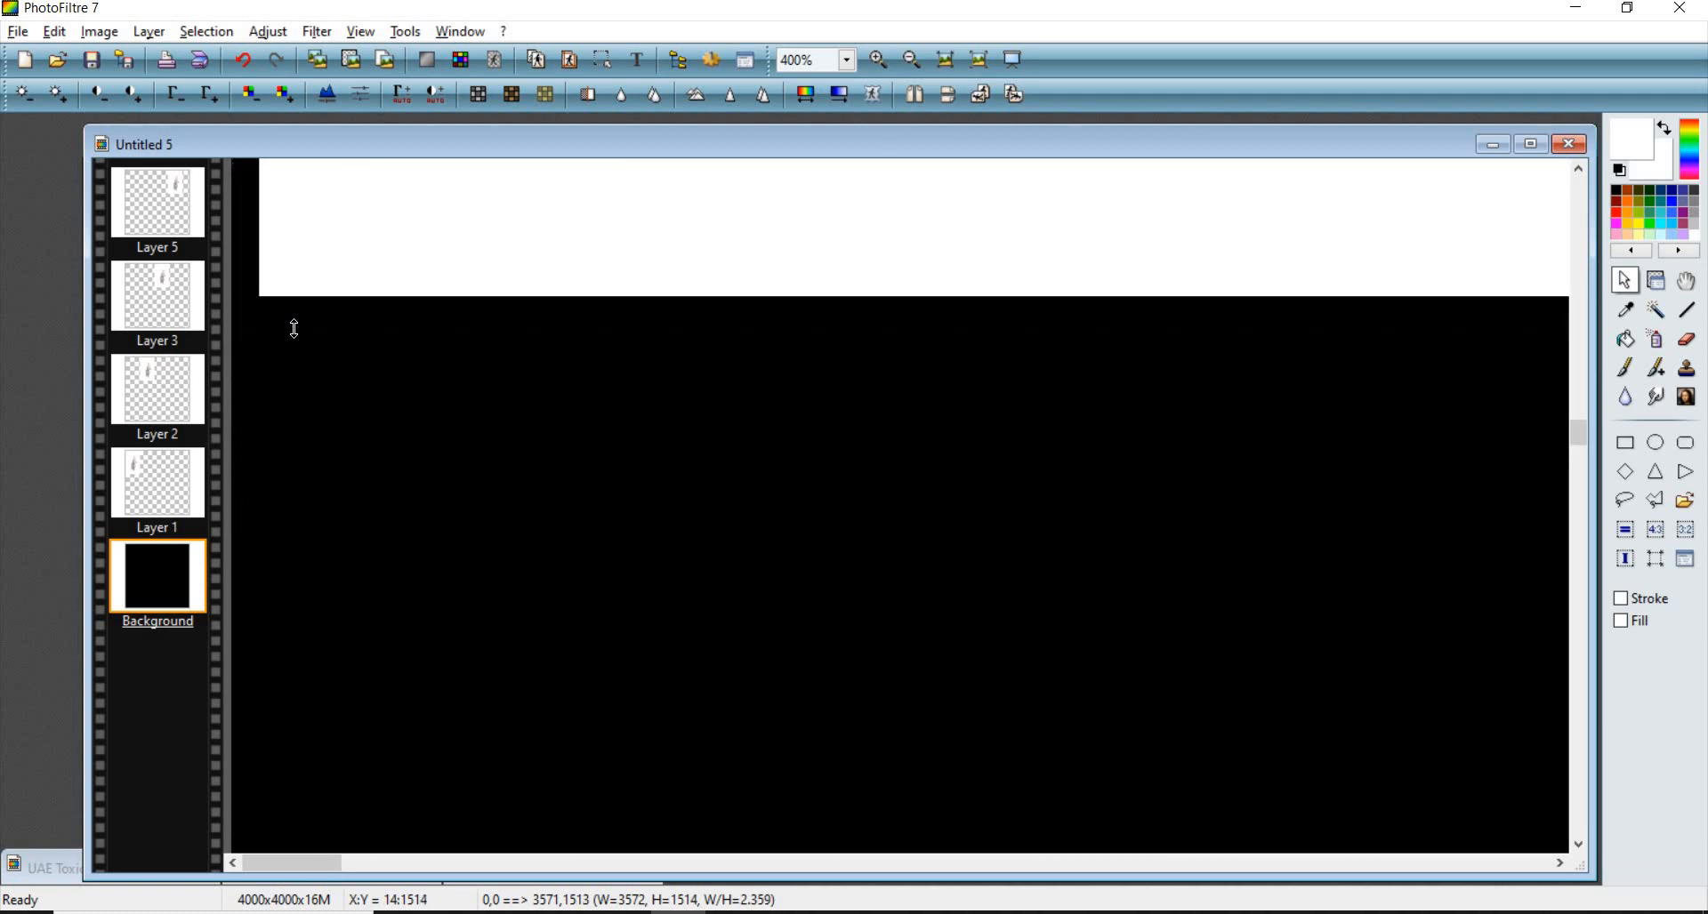
pyautogui.scroll(-6, 304, 356)
pyautogui.scroll(-3, 308, 367)
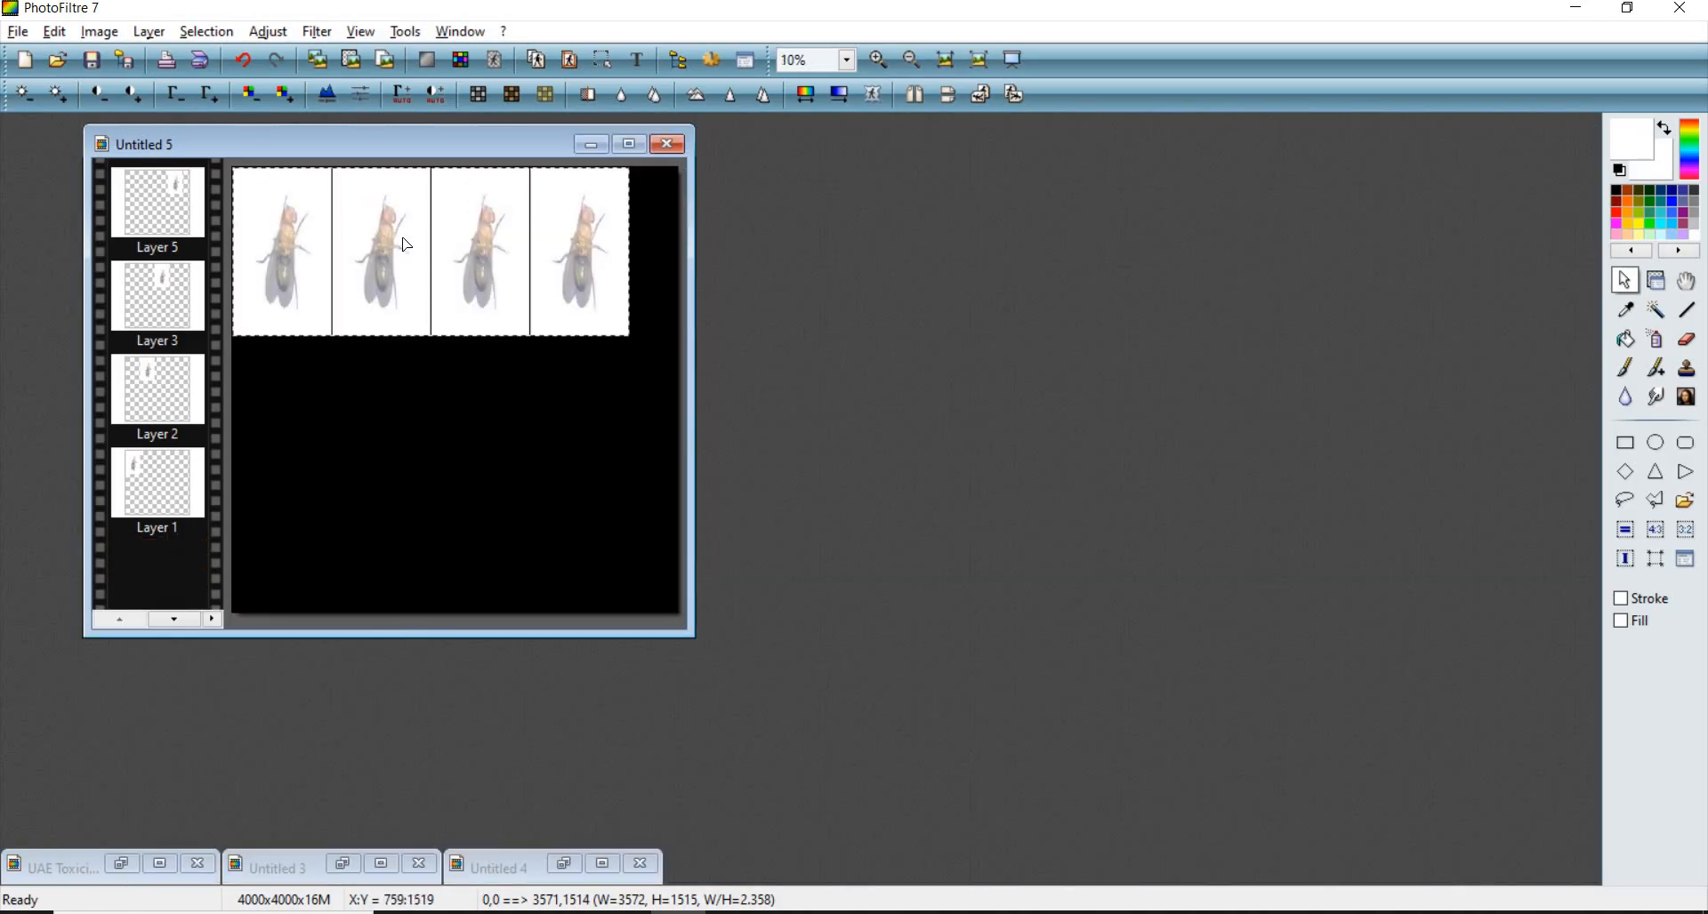
pyautogui.rightClick(404, 238)
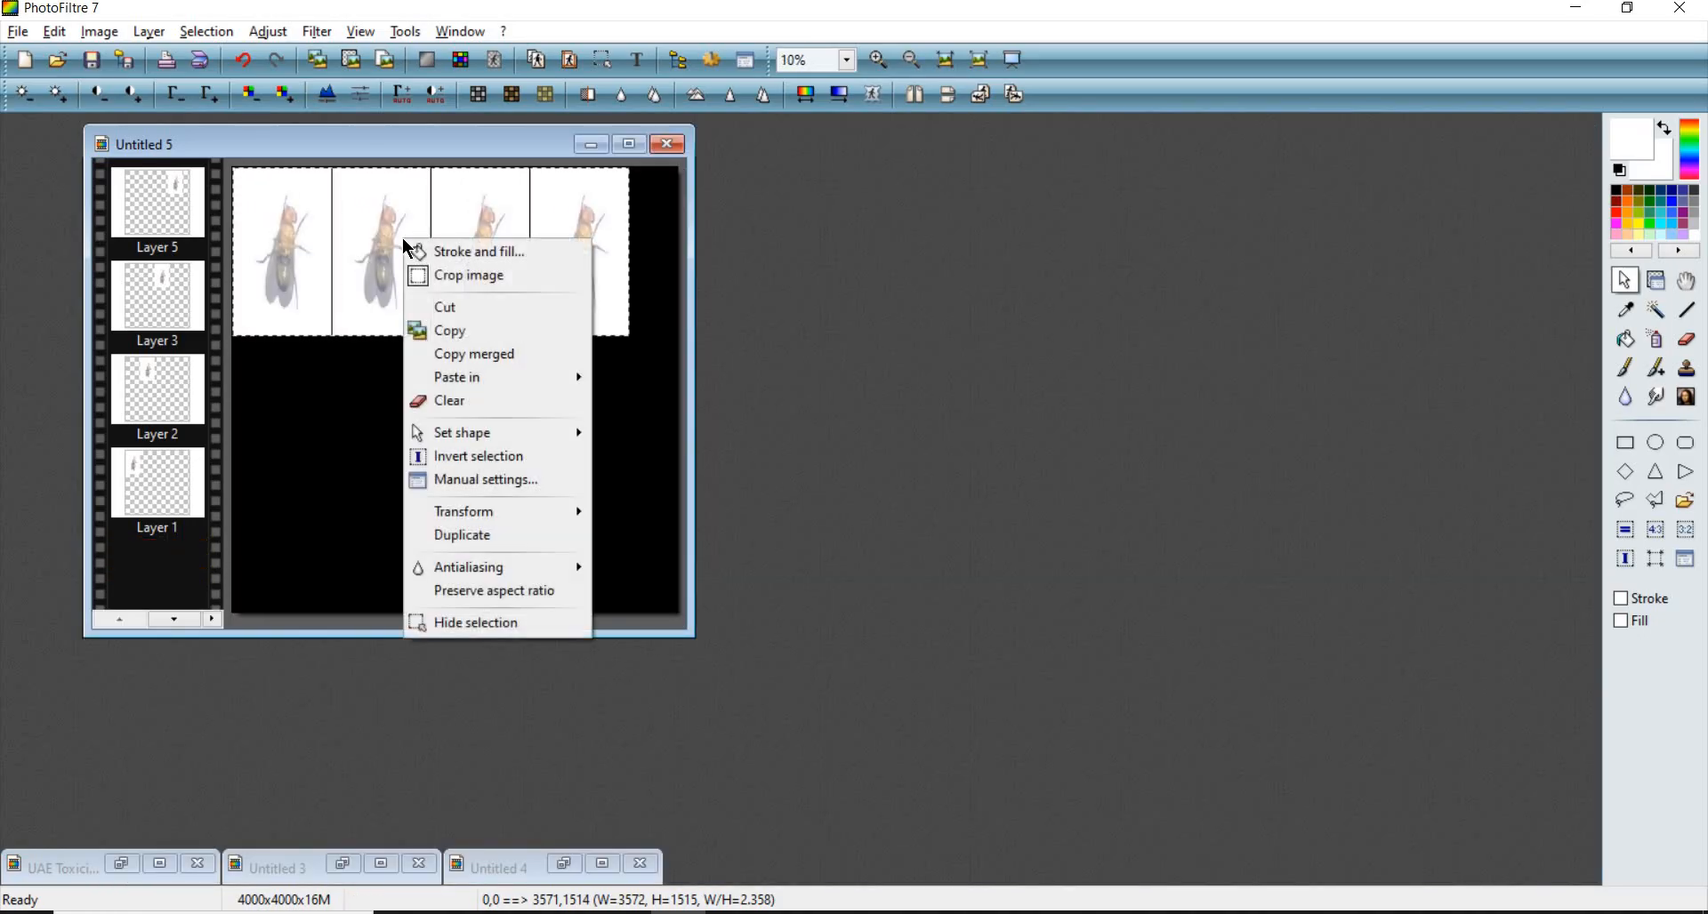
pyautogui.click(471, 278)
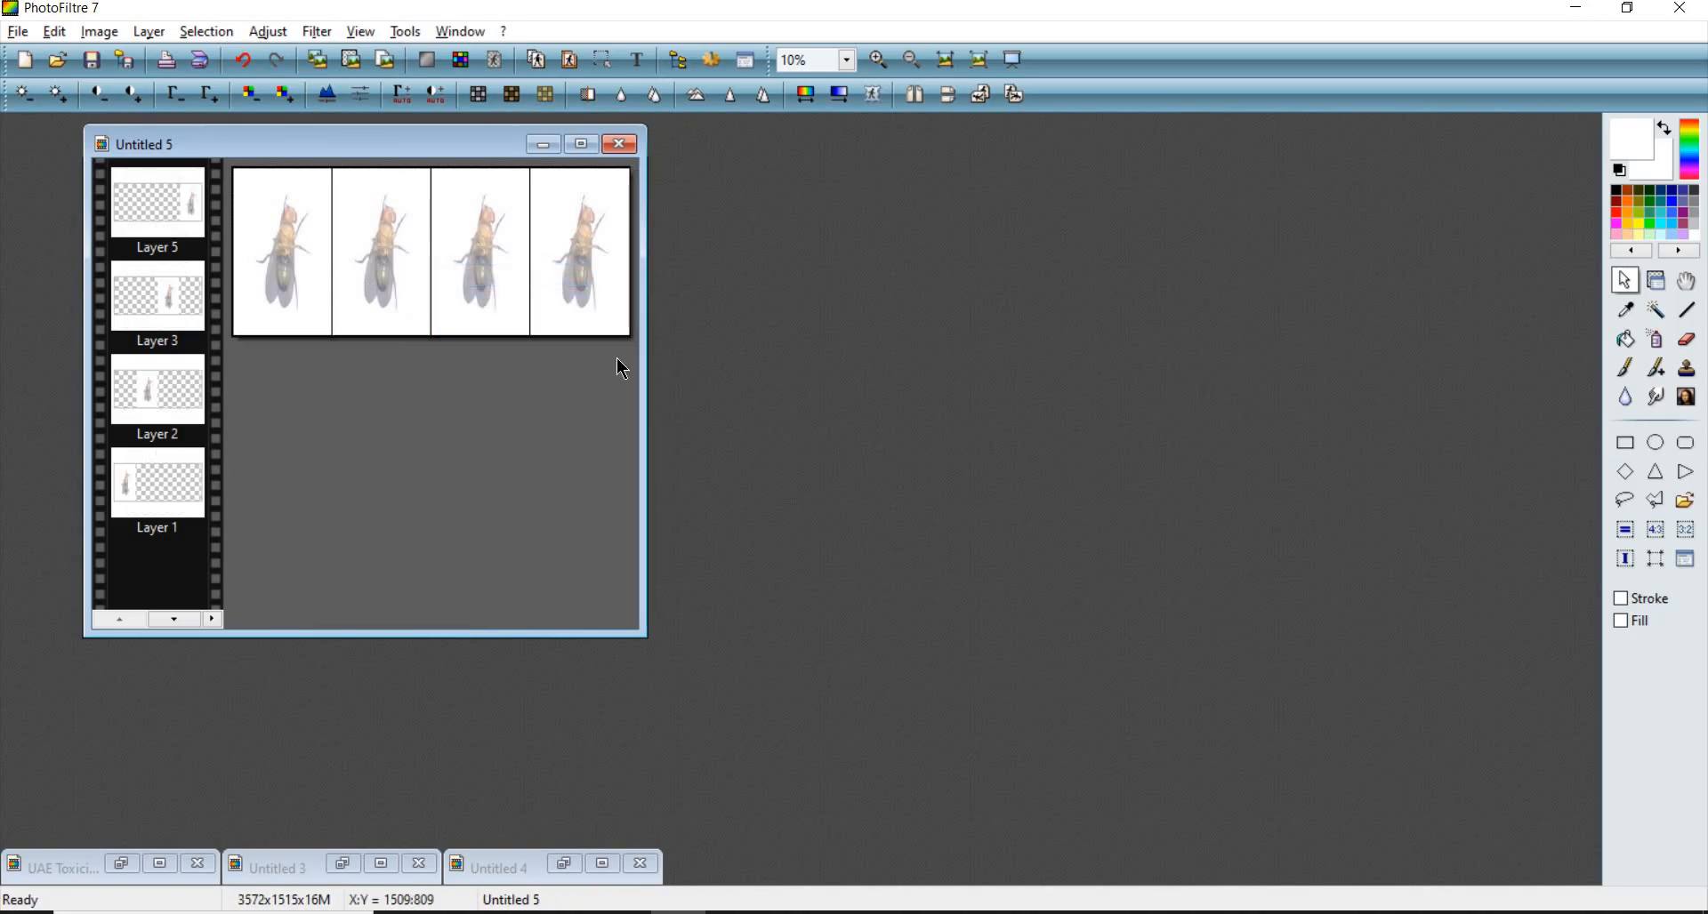
# - Inspect the cropped fly row at several zoom levels
pyautogui.scroll(3, 617, 360)
pyautogui.scroll(-1, 691, 404)
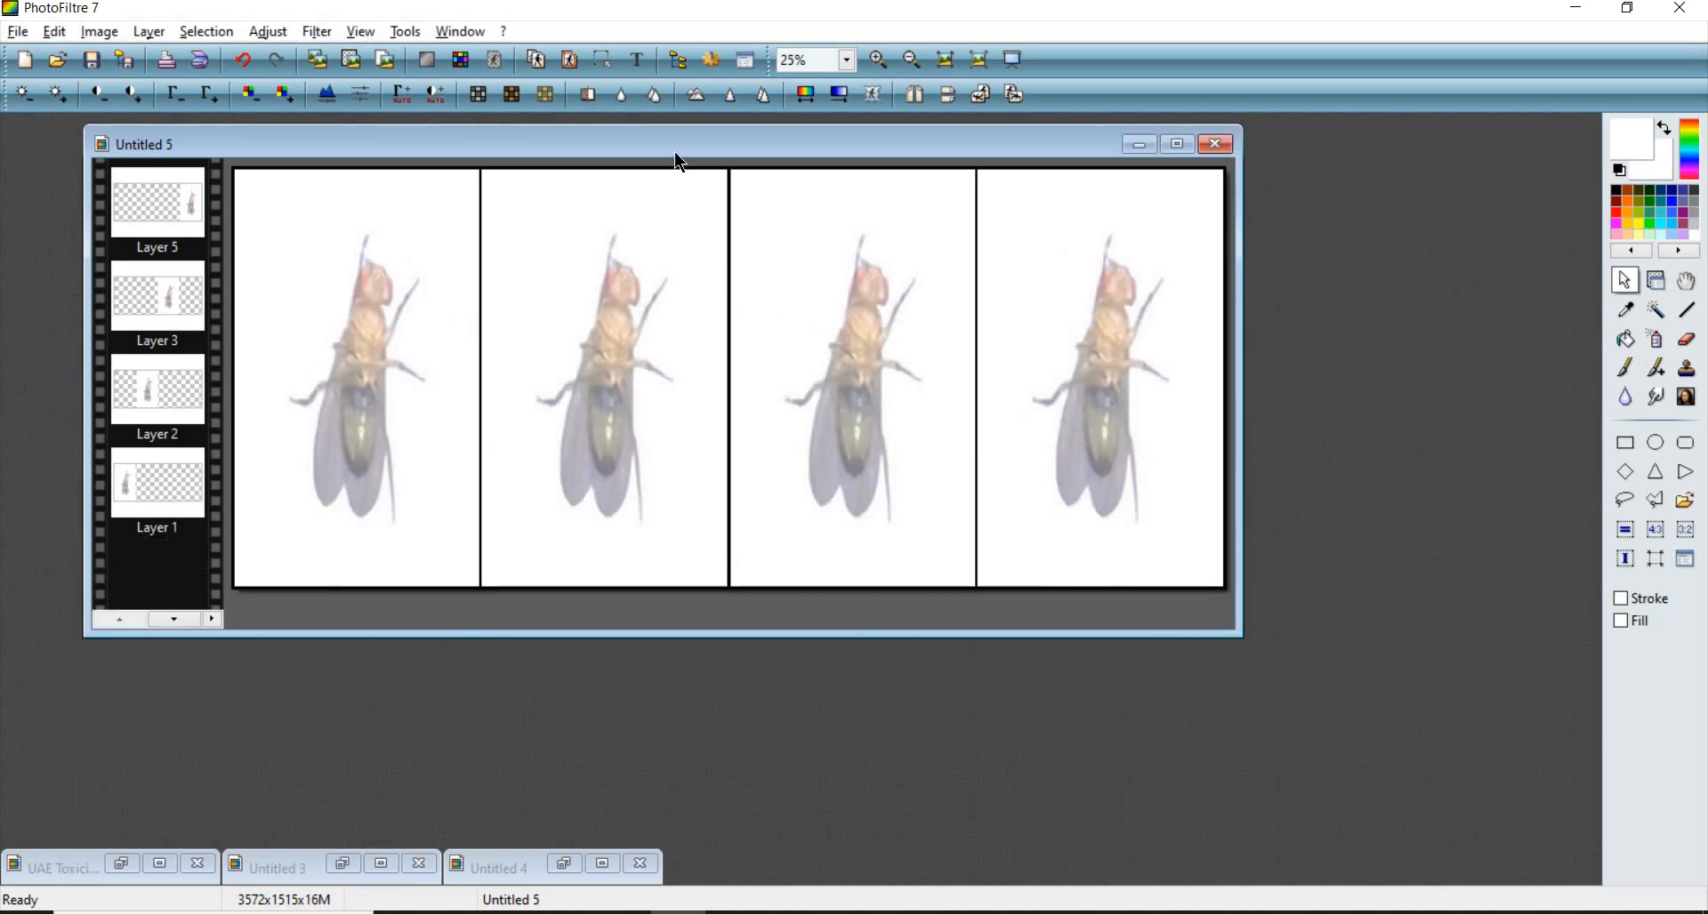
pyautogui.moveTo(584, 152); pyautogui.dragTo(567, 158)
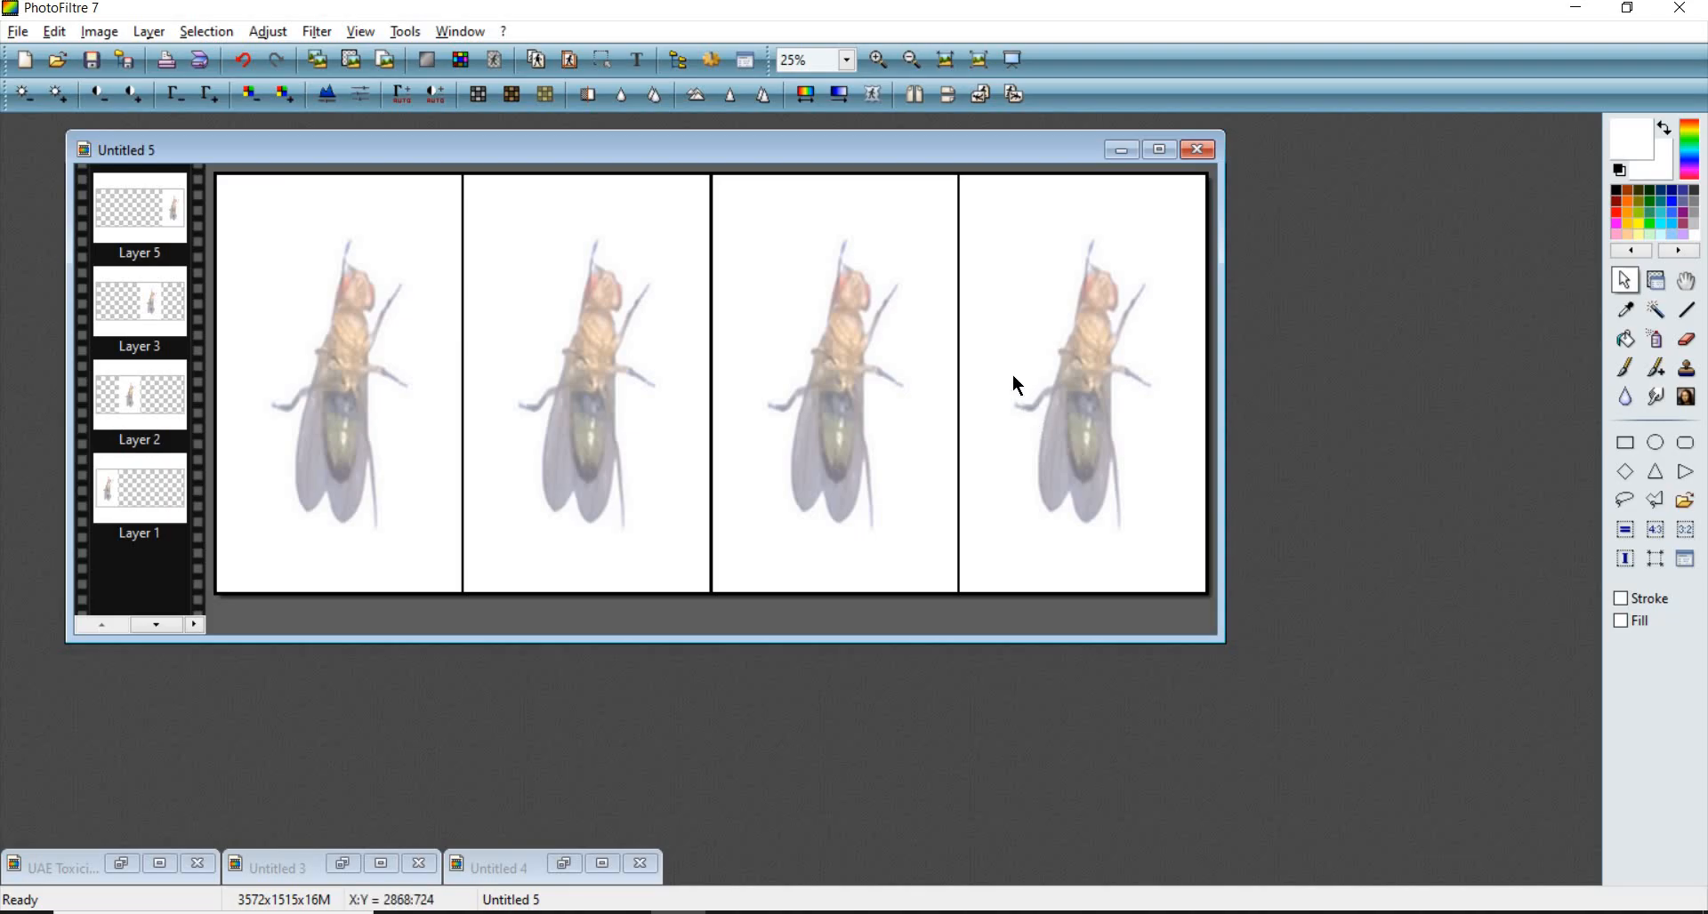
pyautogui.scroll(1, 523, 225)
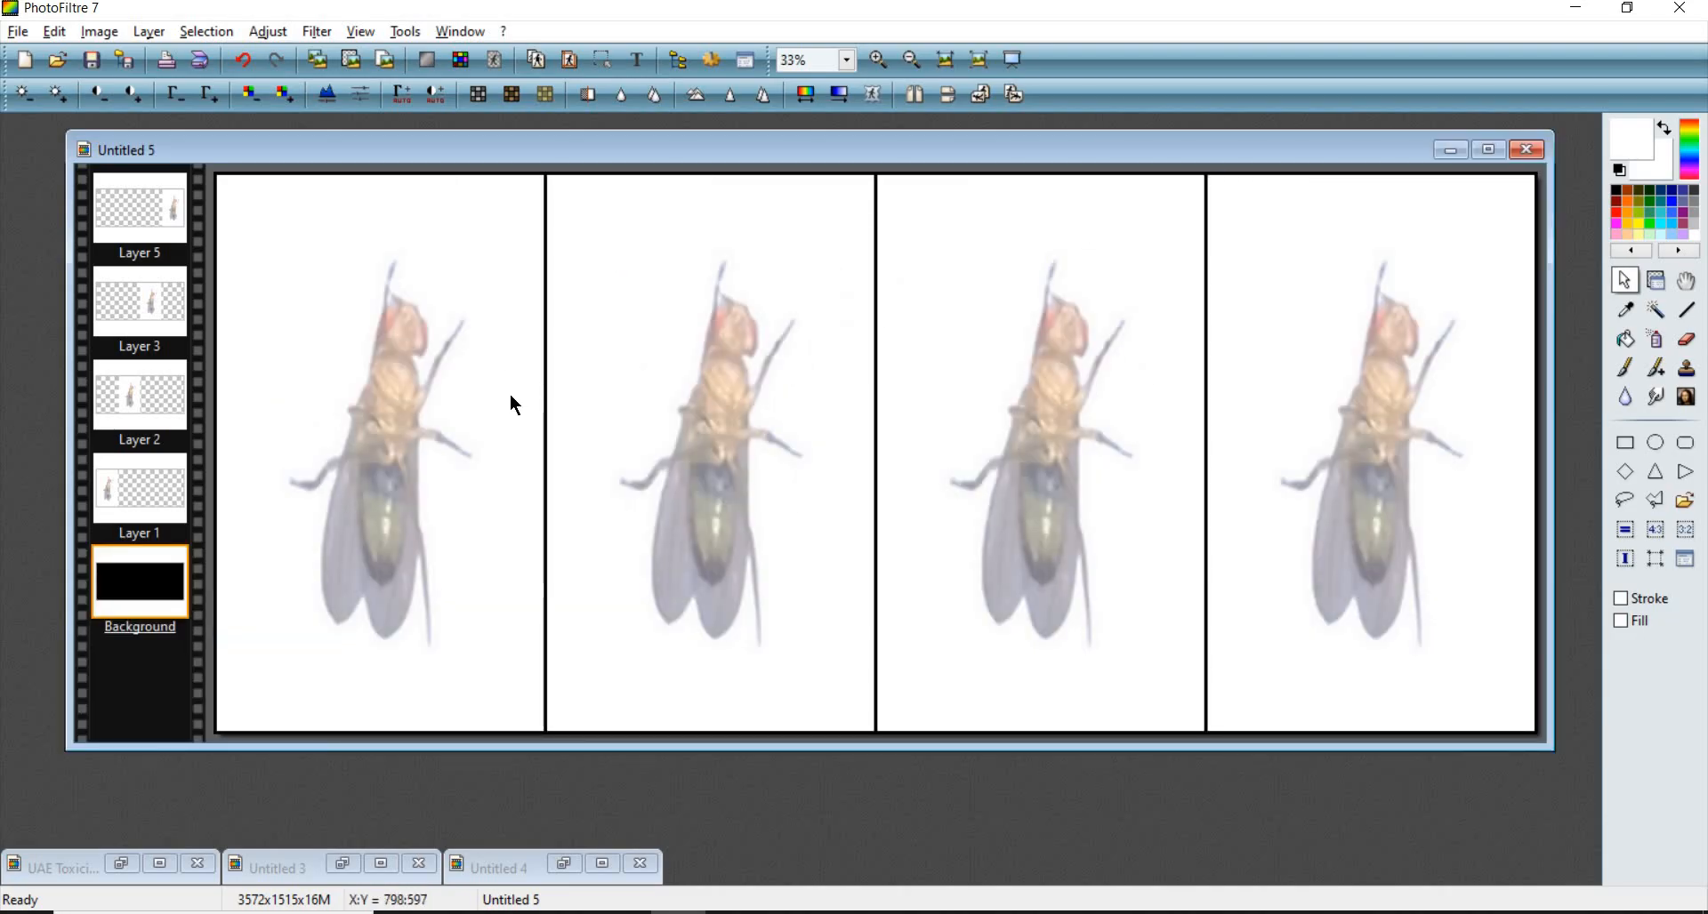
pyautogui.scroll(1, 512, 398)
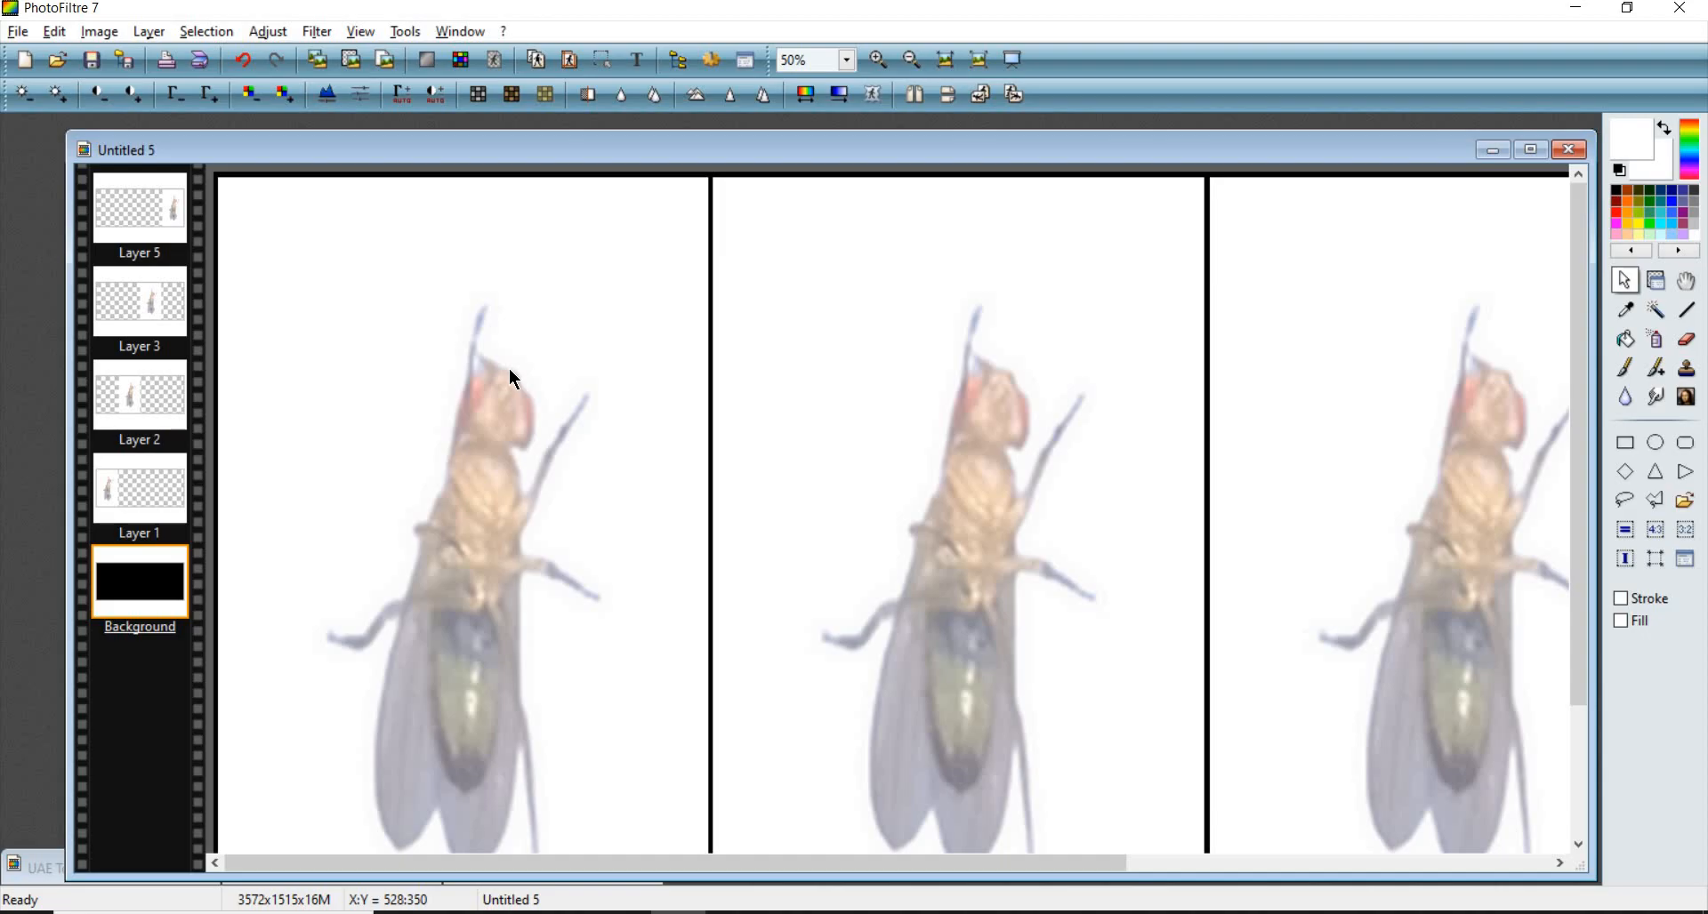
pyautogui.scroll(-1, 520, 348)
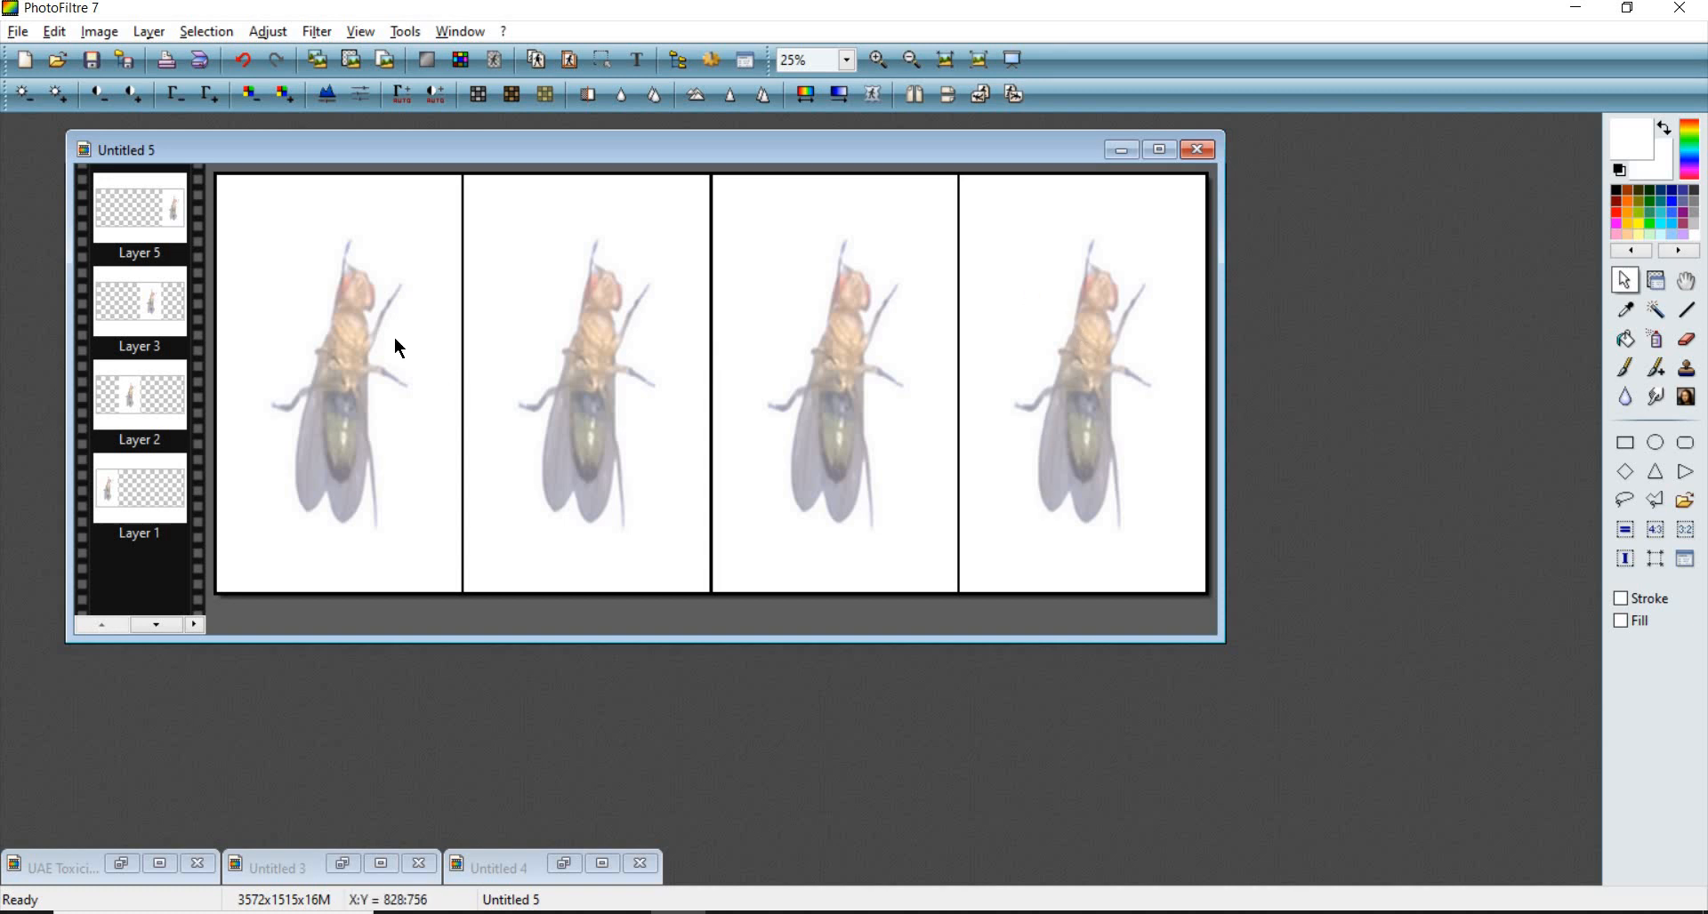
pyautogui.scroll(1, 262, 240)
pyautogui.scroll(1, 289, 224)
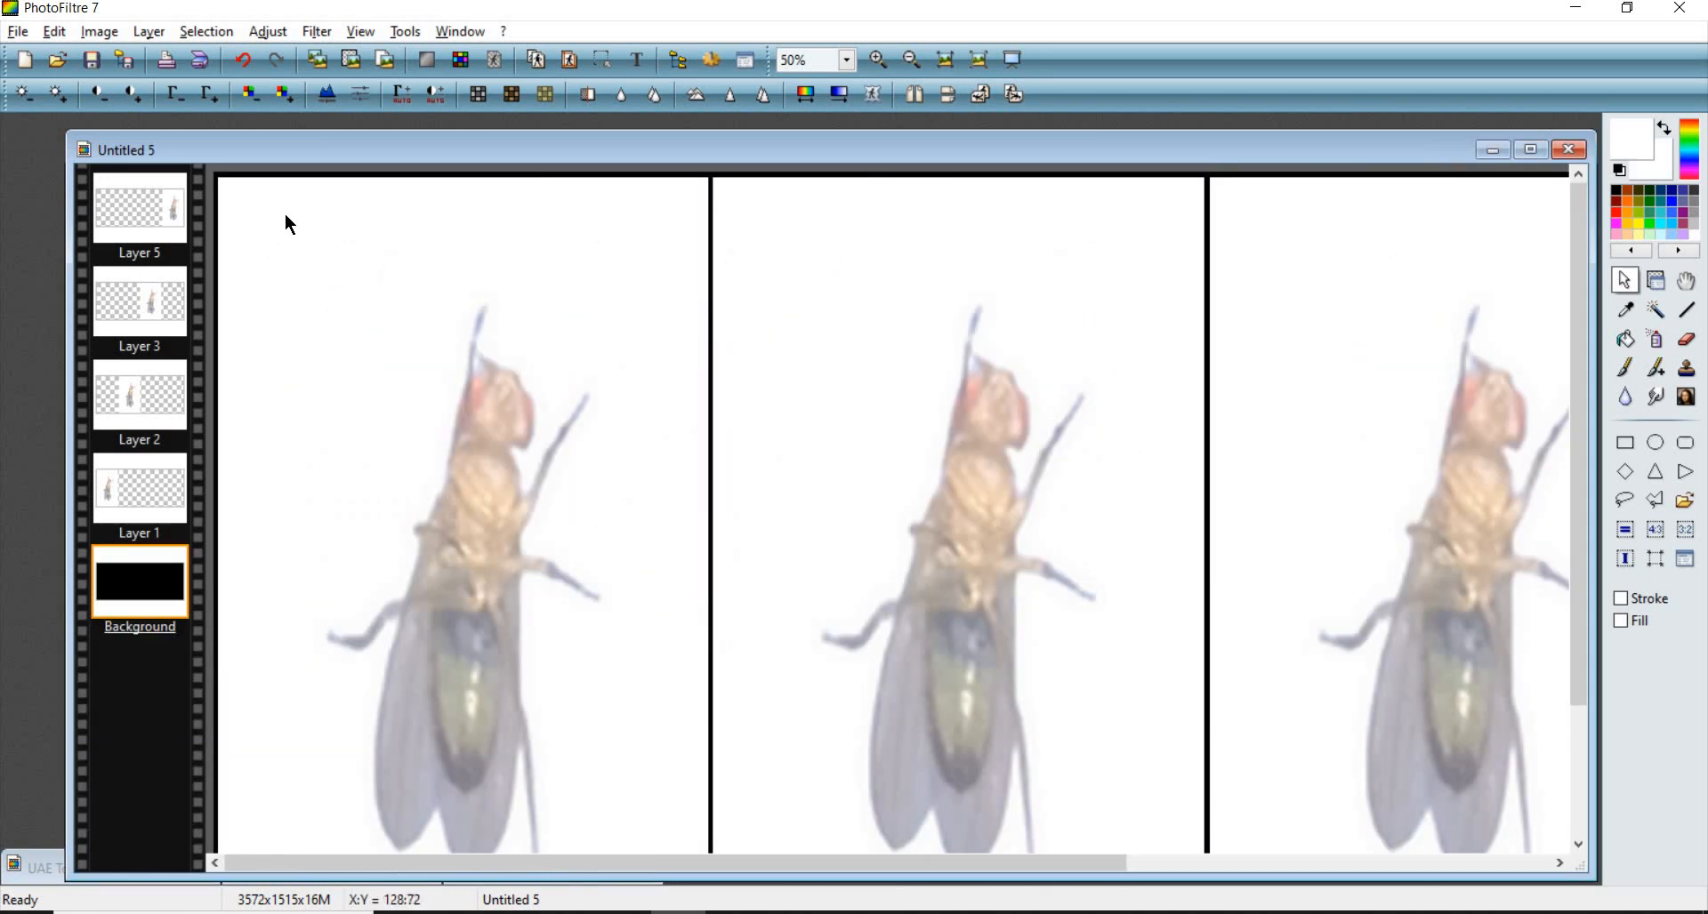
pyautogui.scroll(-1, 290, 225)
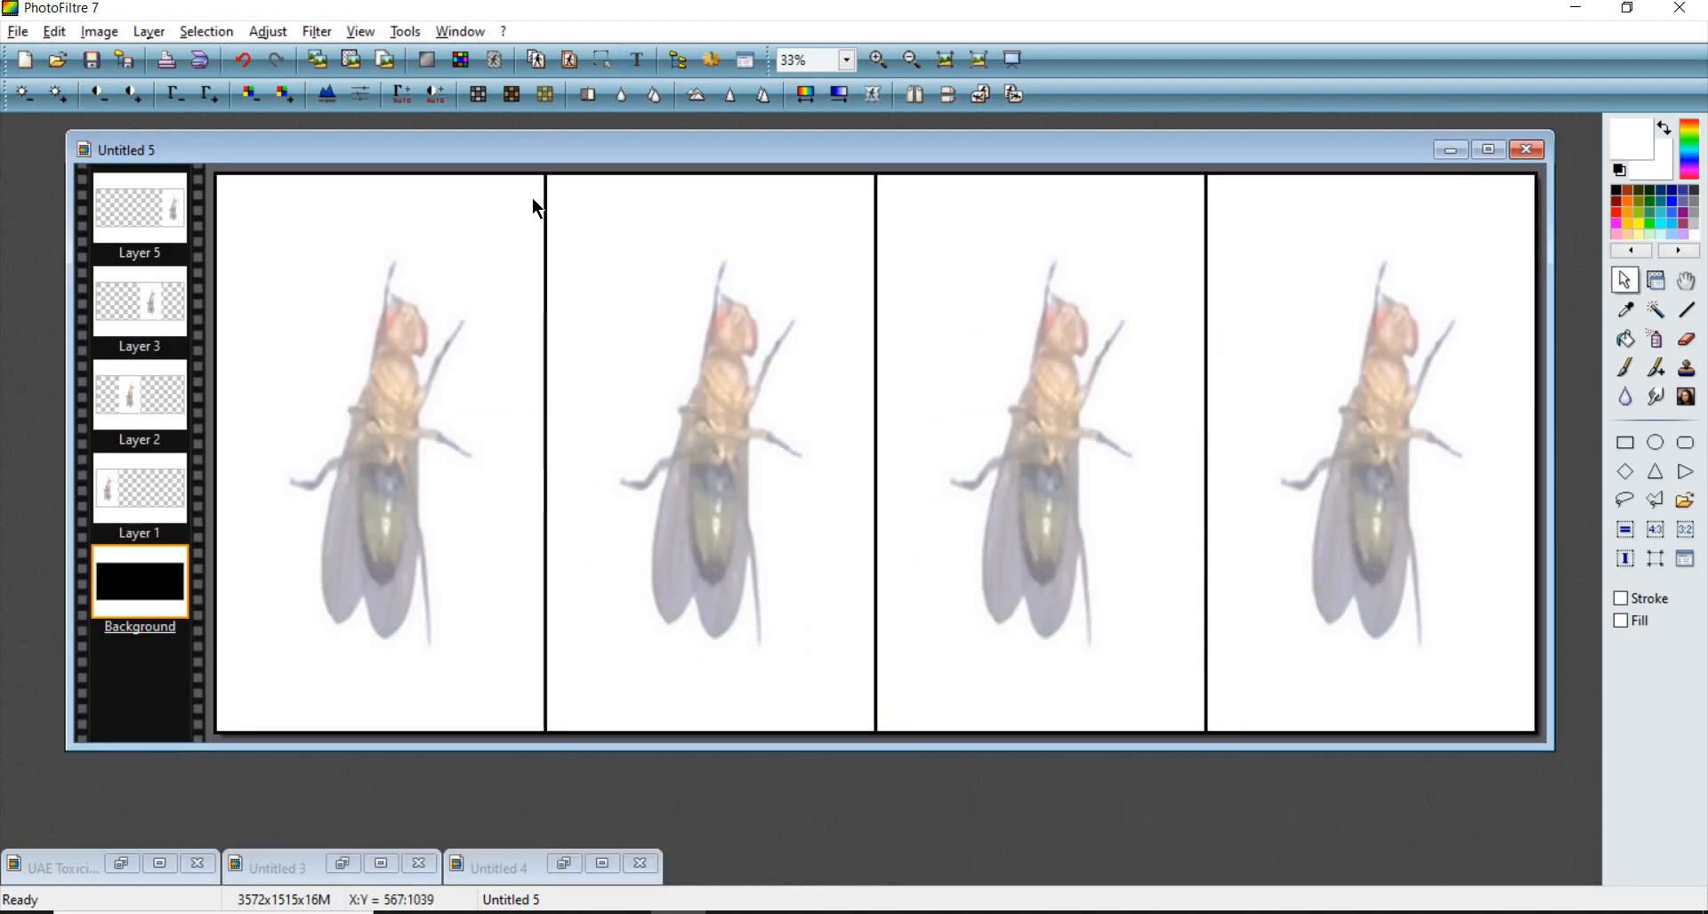
pyautogui.click(637, 61)
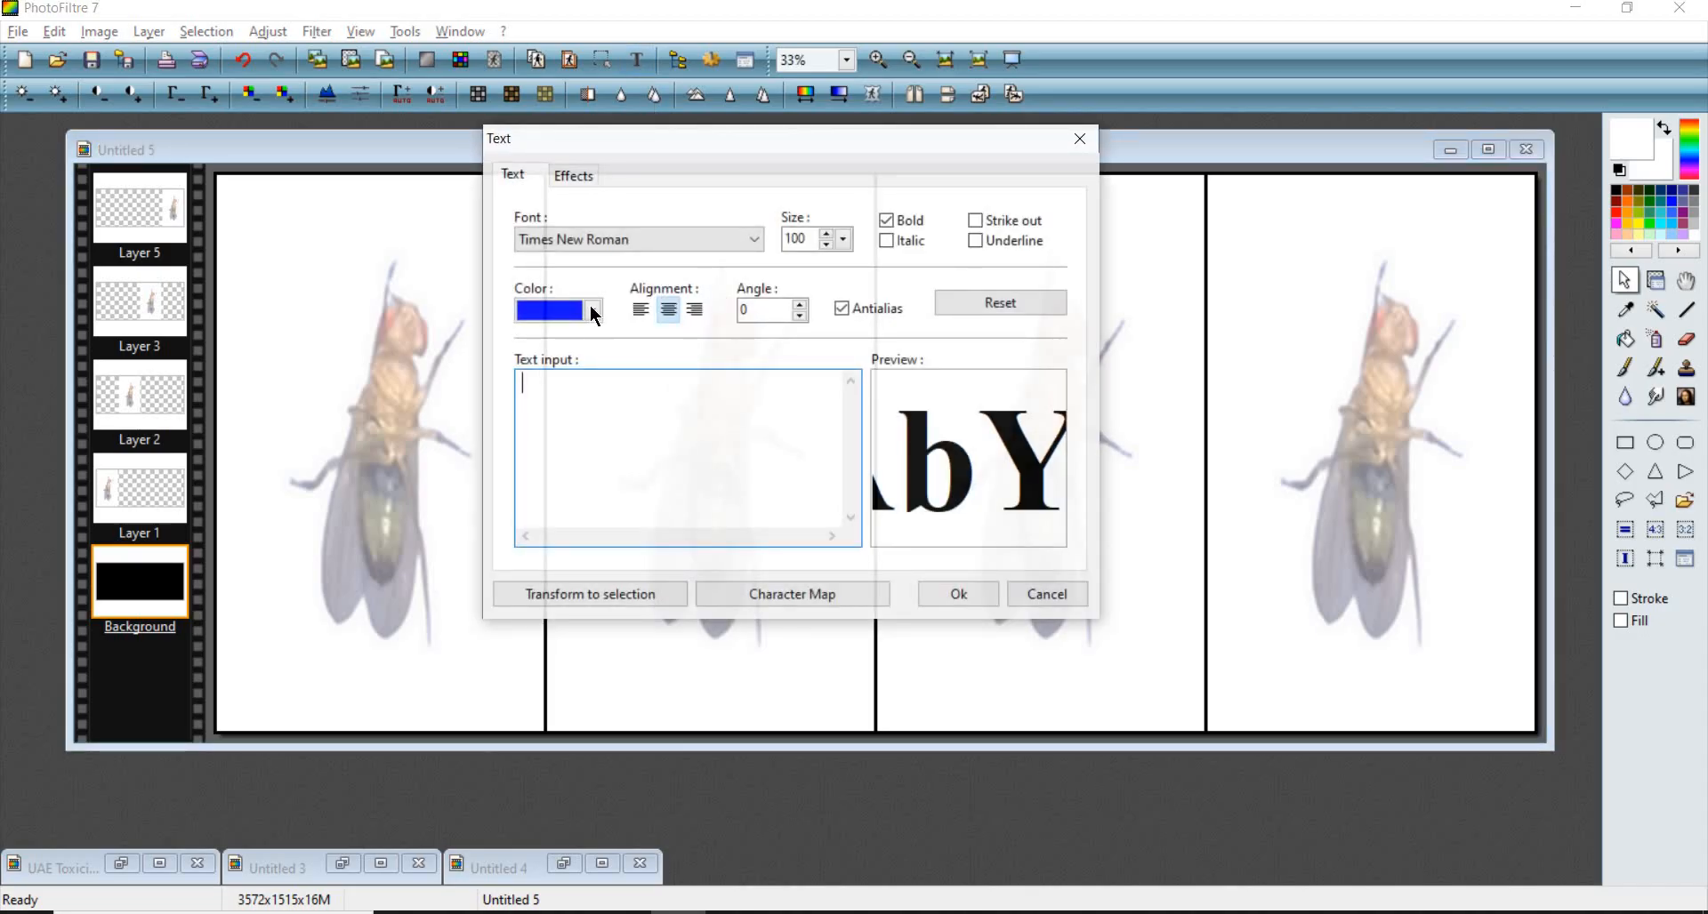
pyautogui.click(594, 316)
pyautogui.click(1080, 139)
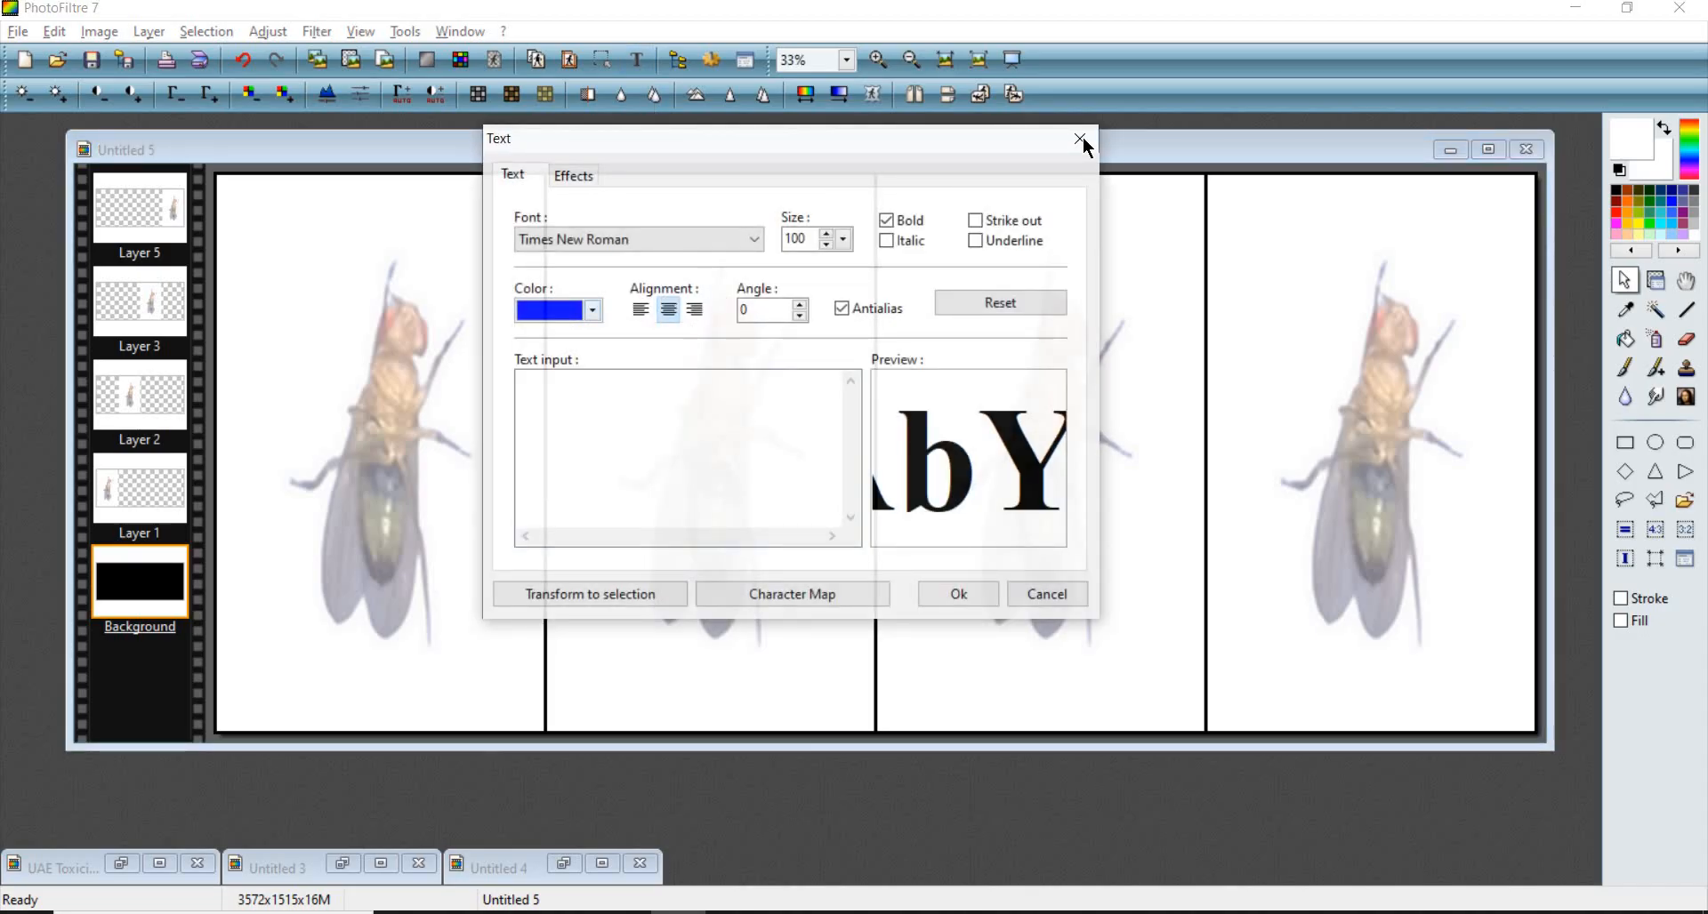
pyautogui.click(1080, 138)
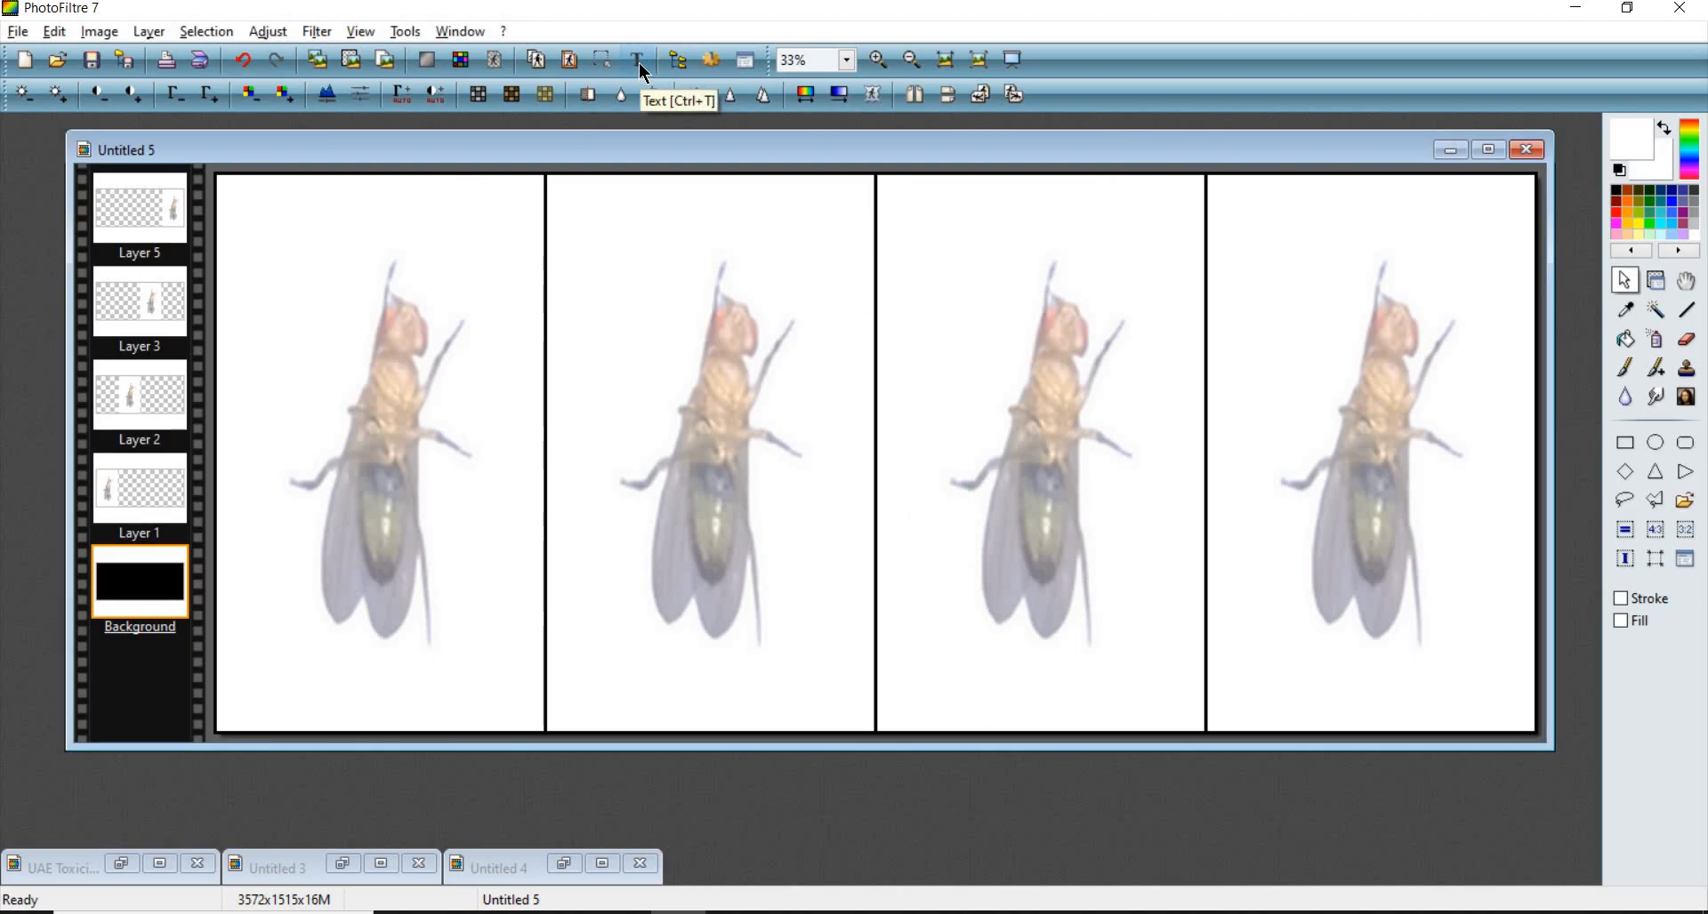
# - Open the Text tool and set the font to Times New Roman and the text colour to black
pyautogui.click(639, 63)
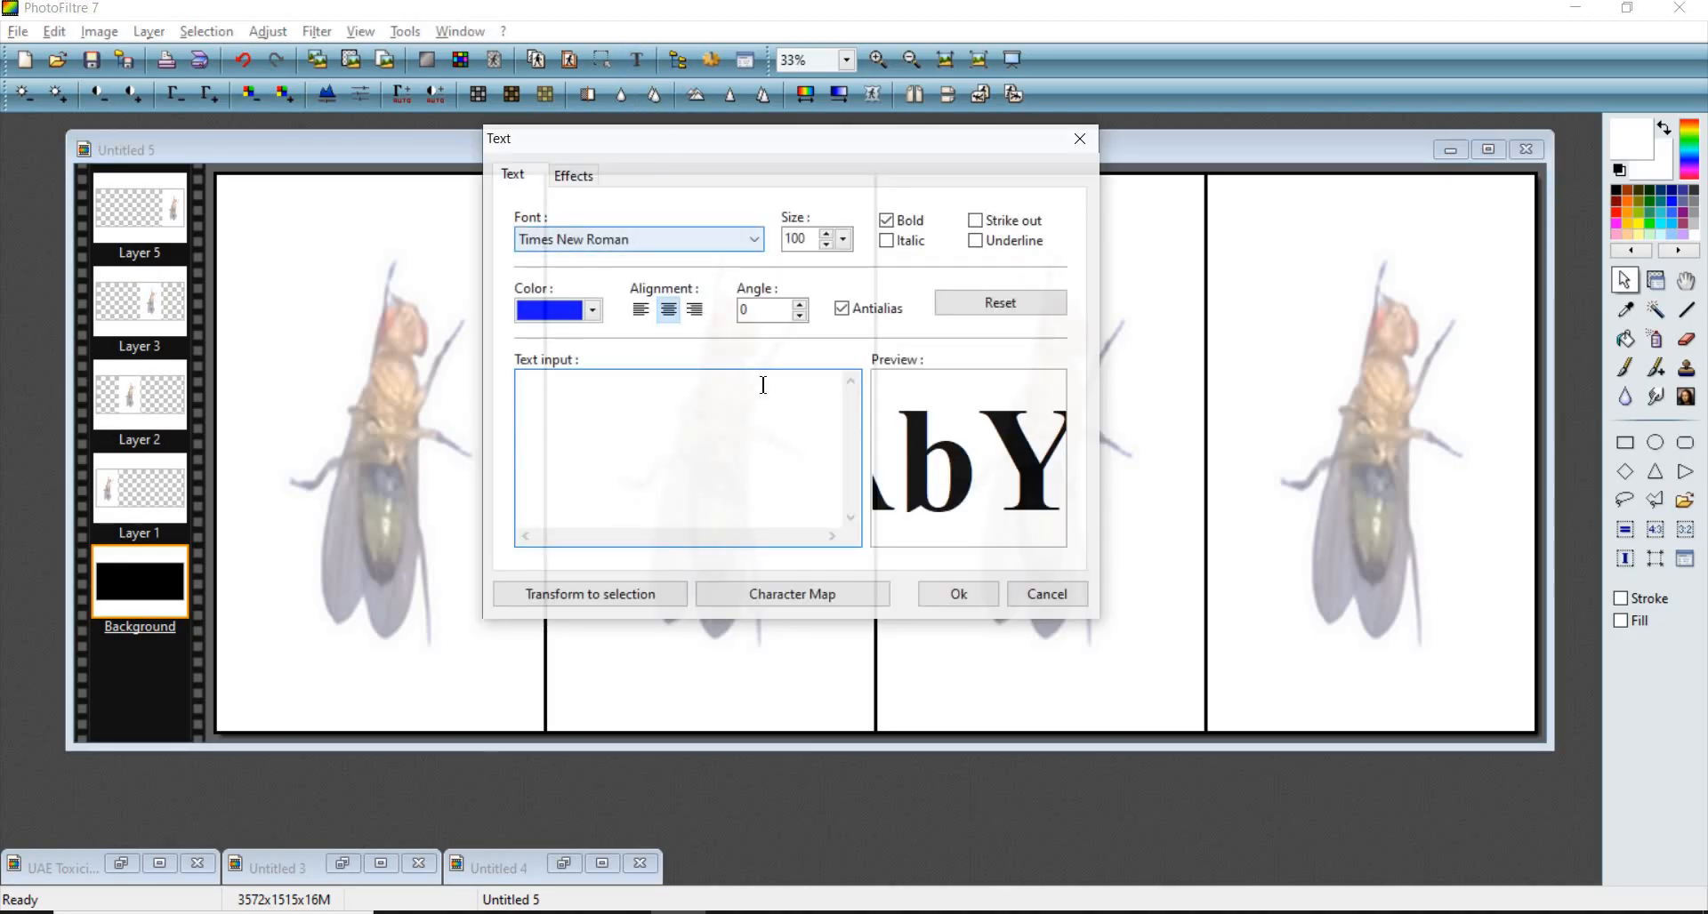
pyautogui.click(754, 242)
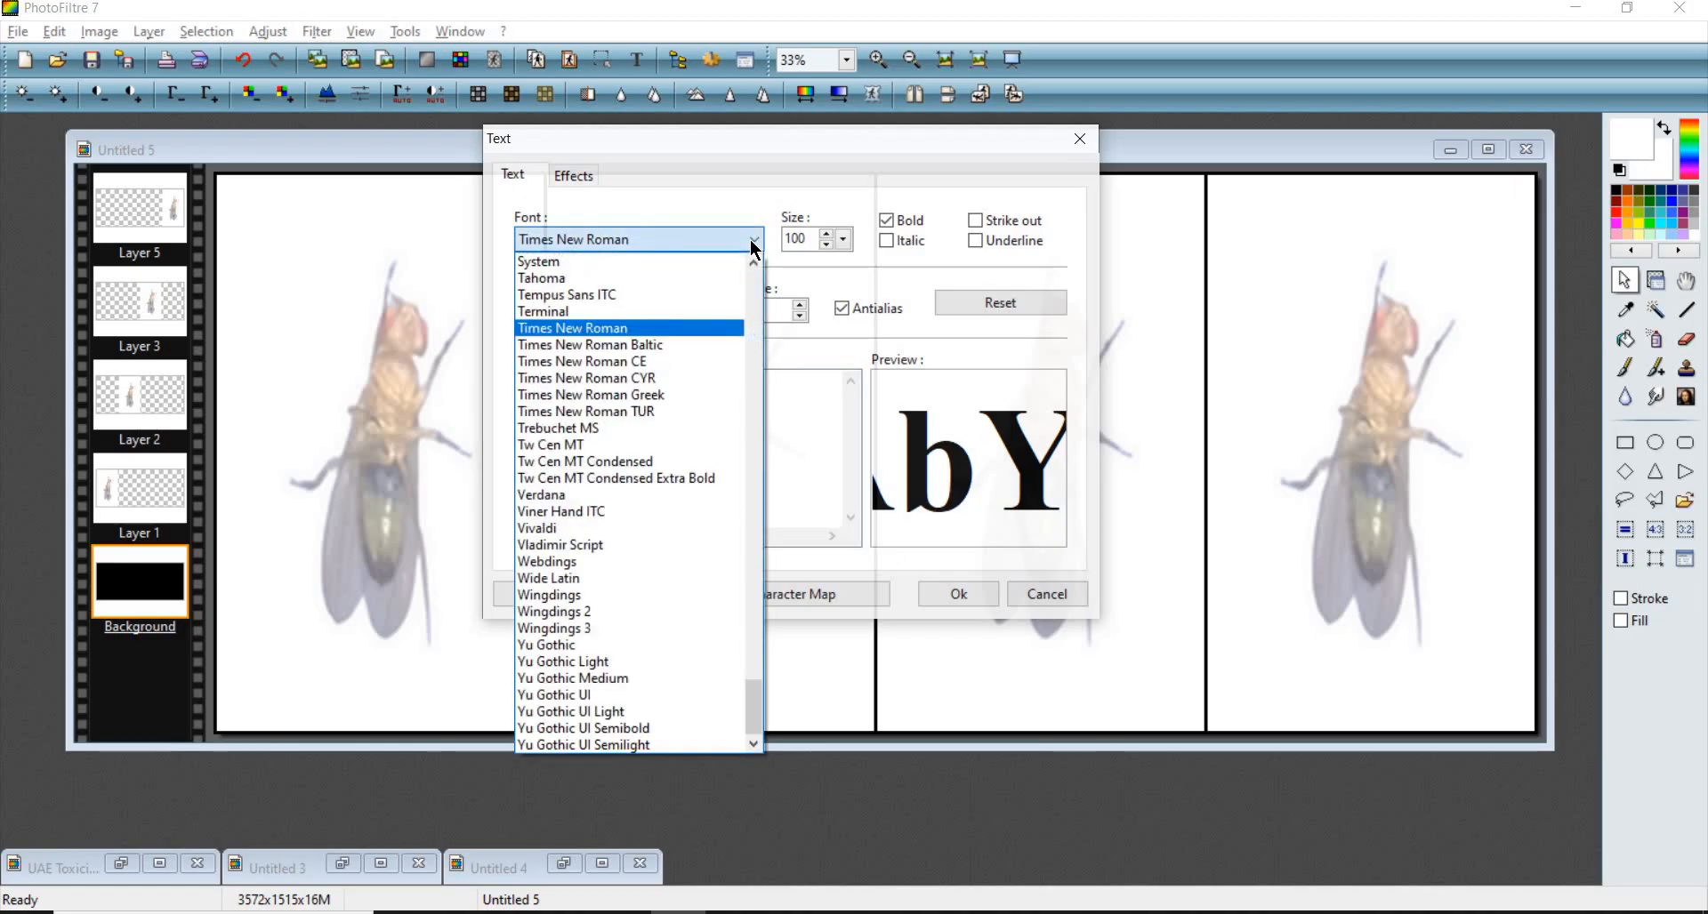
pyautogui.scroll(10, 681, 371)
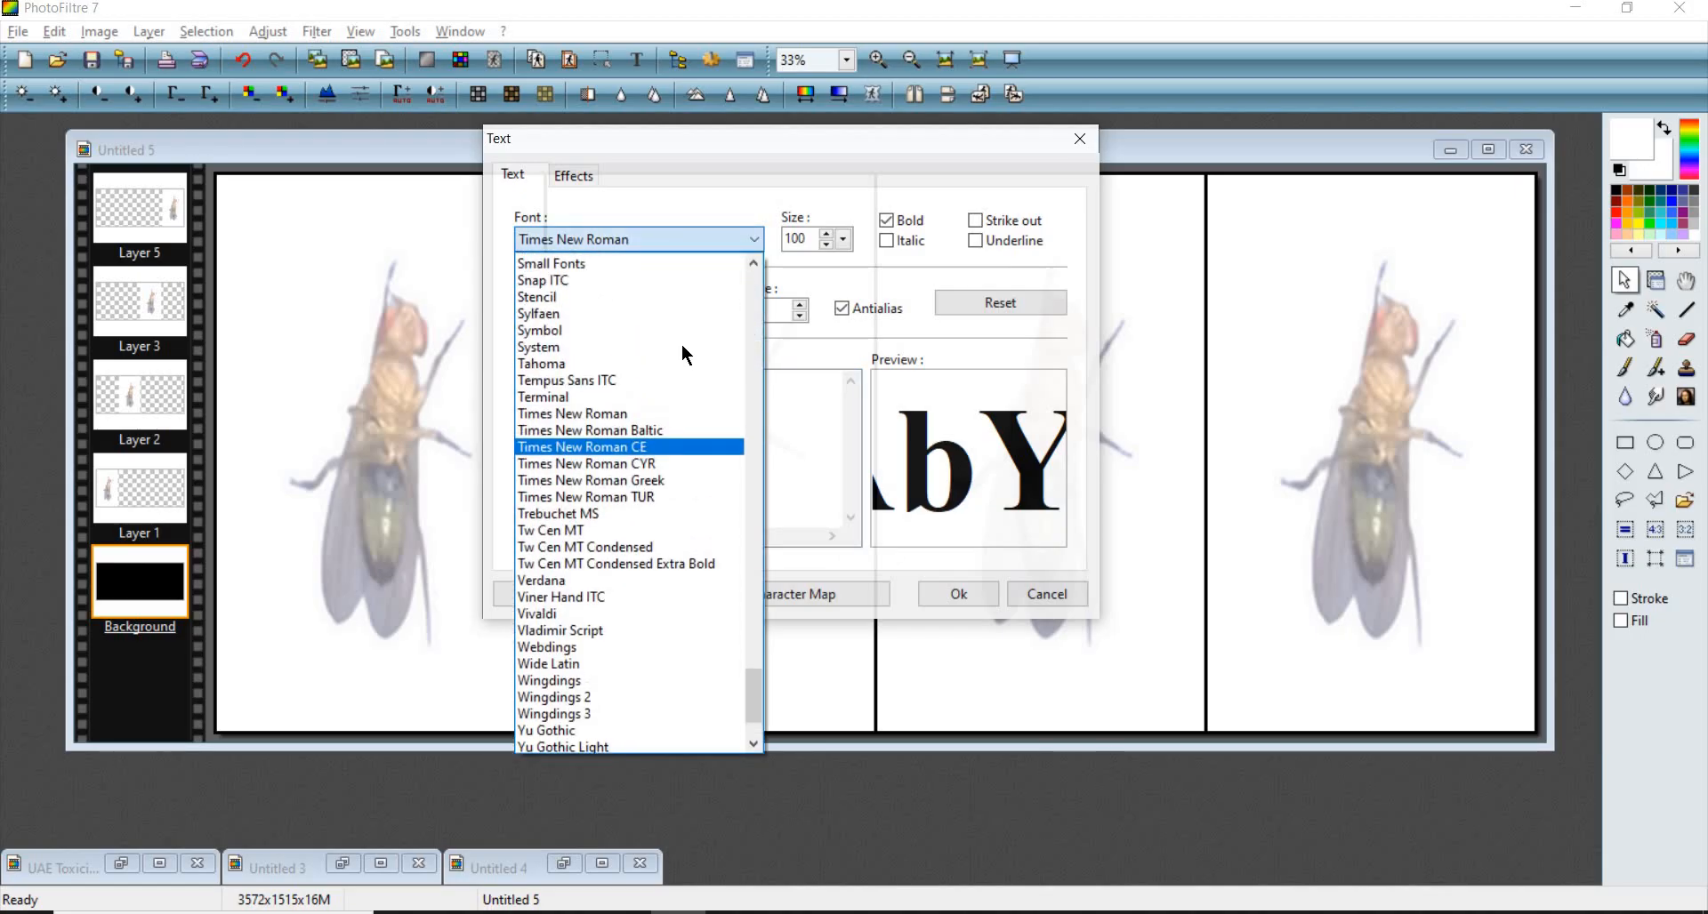
pyautogui.scroll(-6, 663, 395)
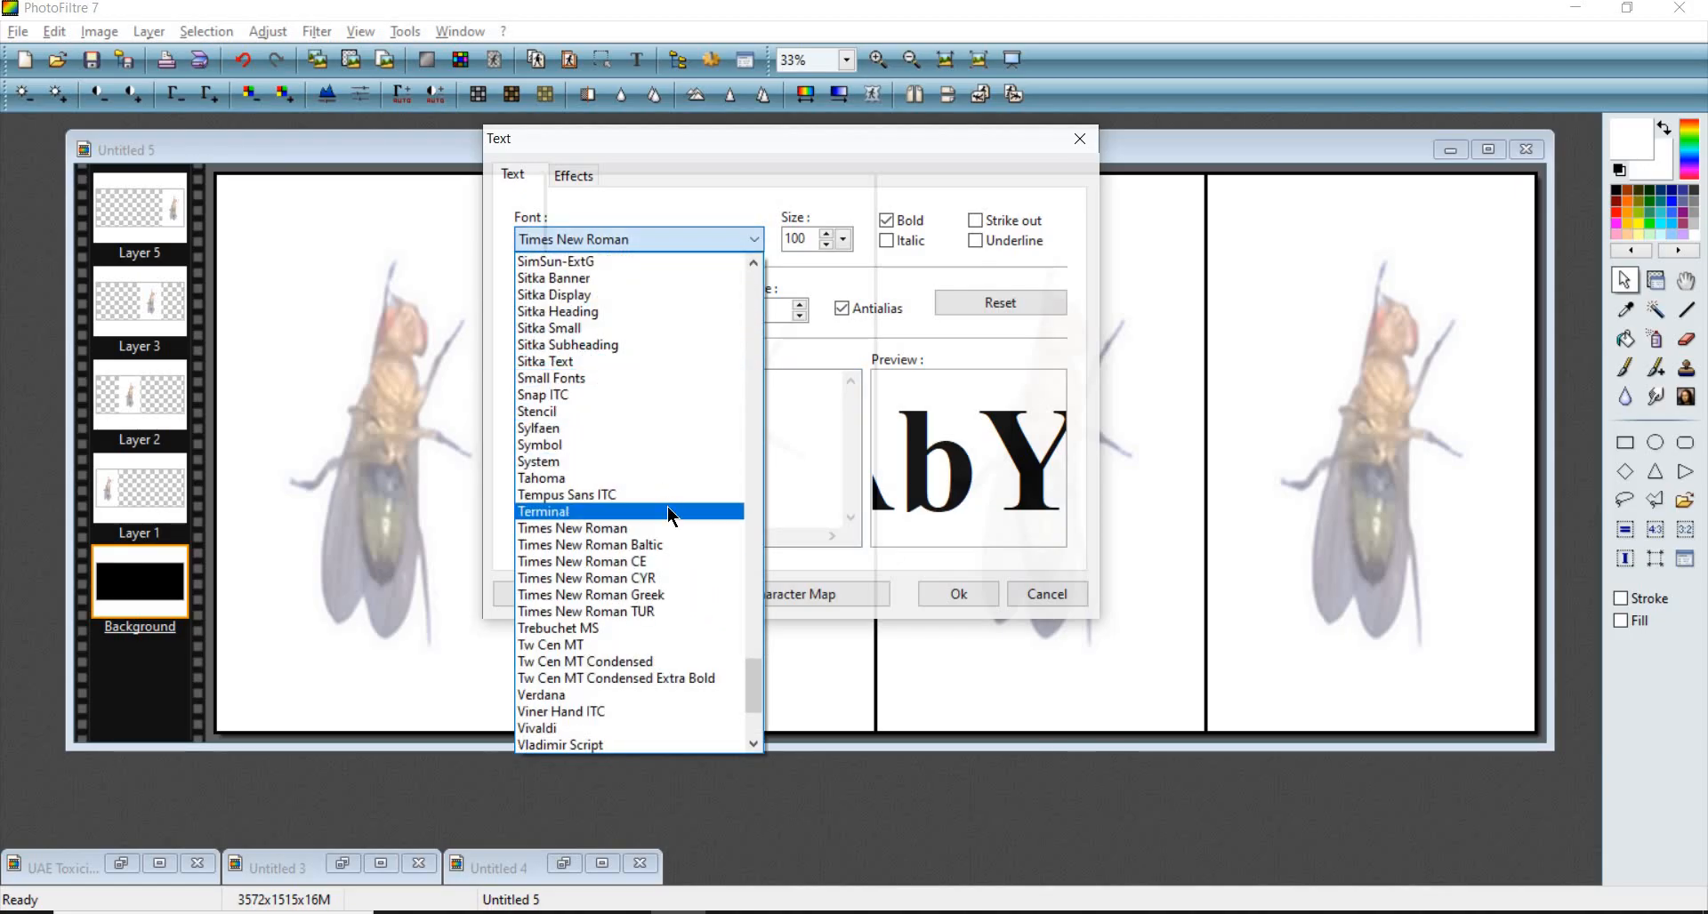
pyautogui.click(674, 528)
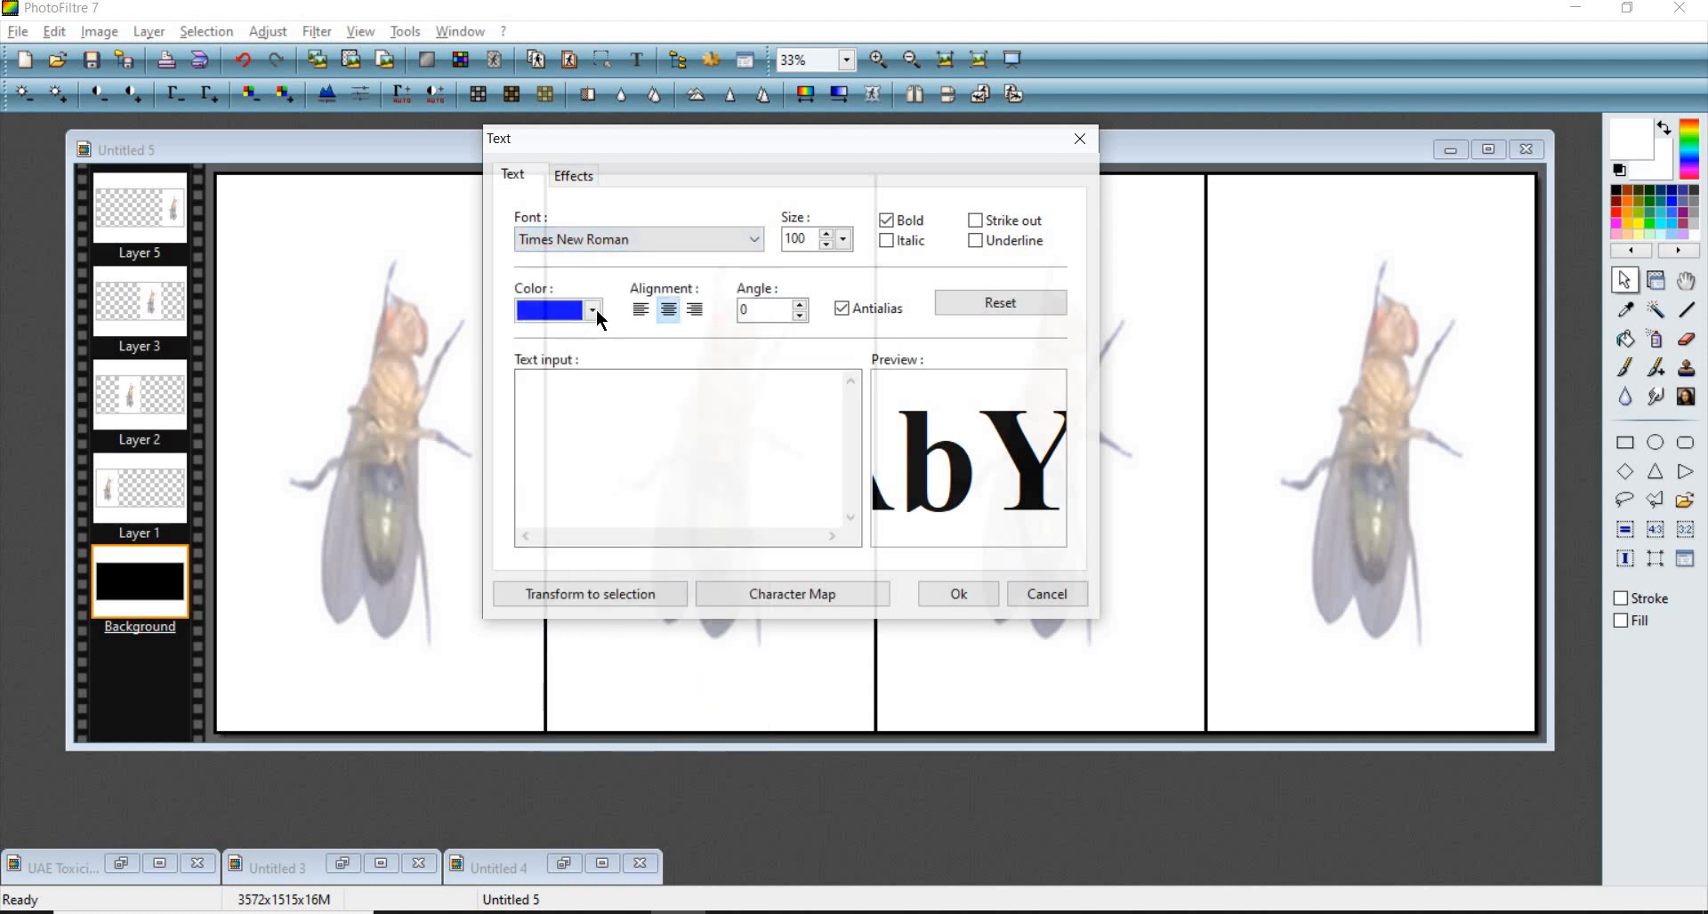
pyautogui.click(596, 313)
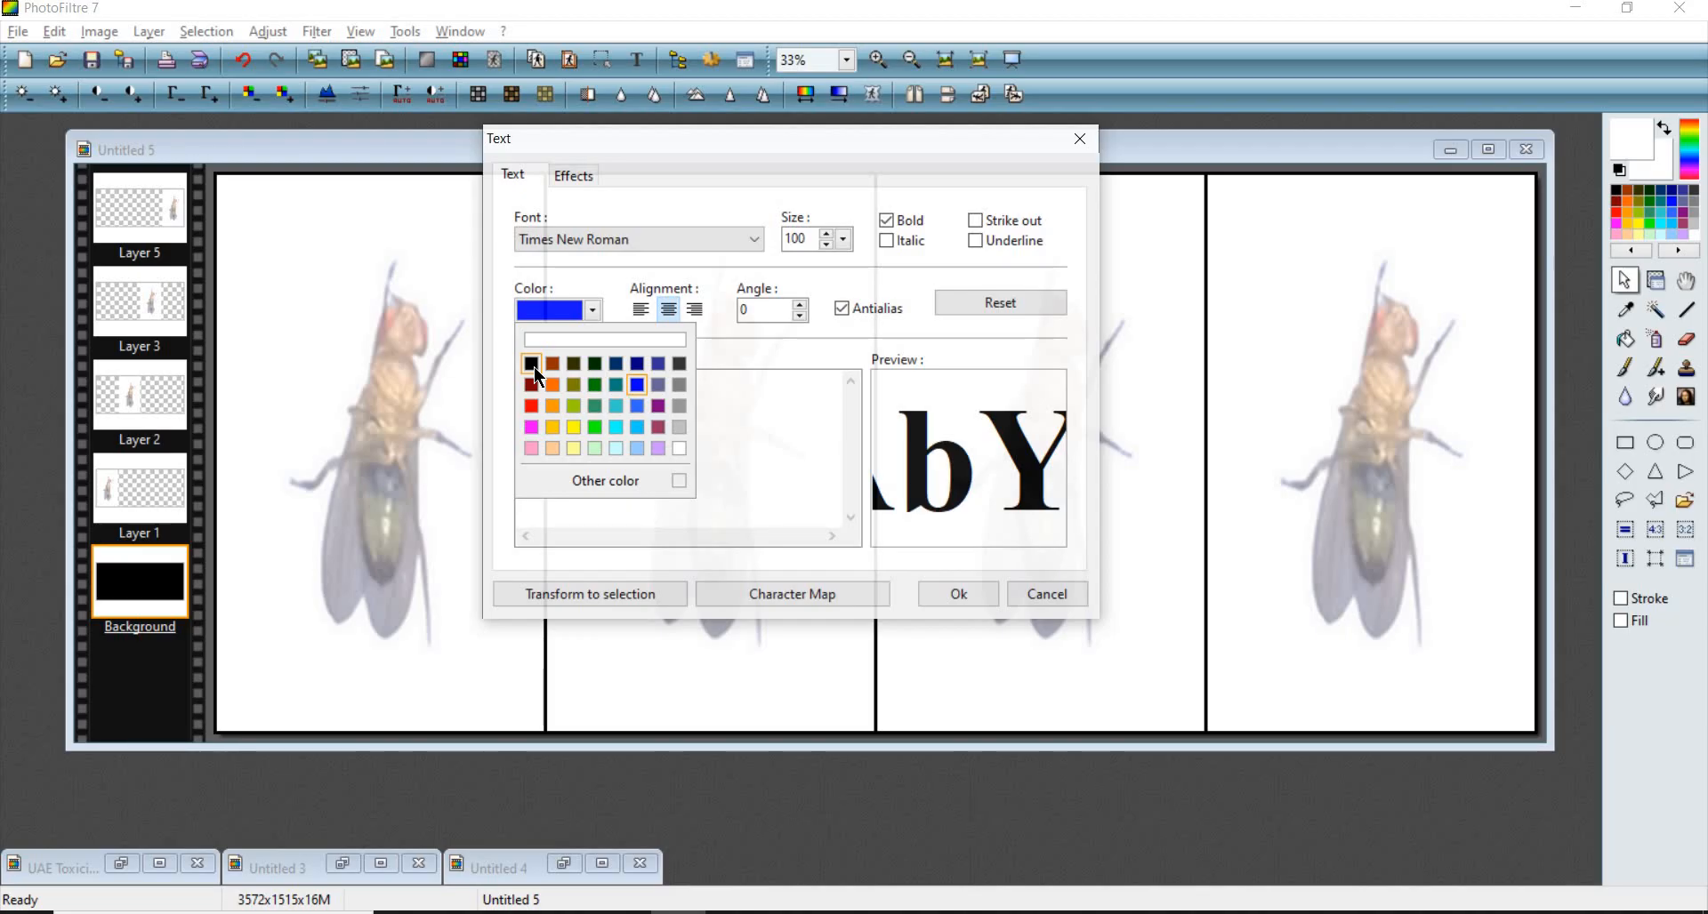
pyautogui.click(532, 365)
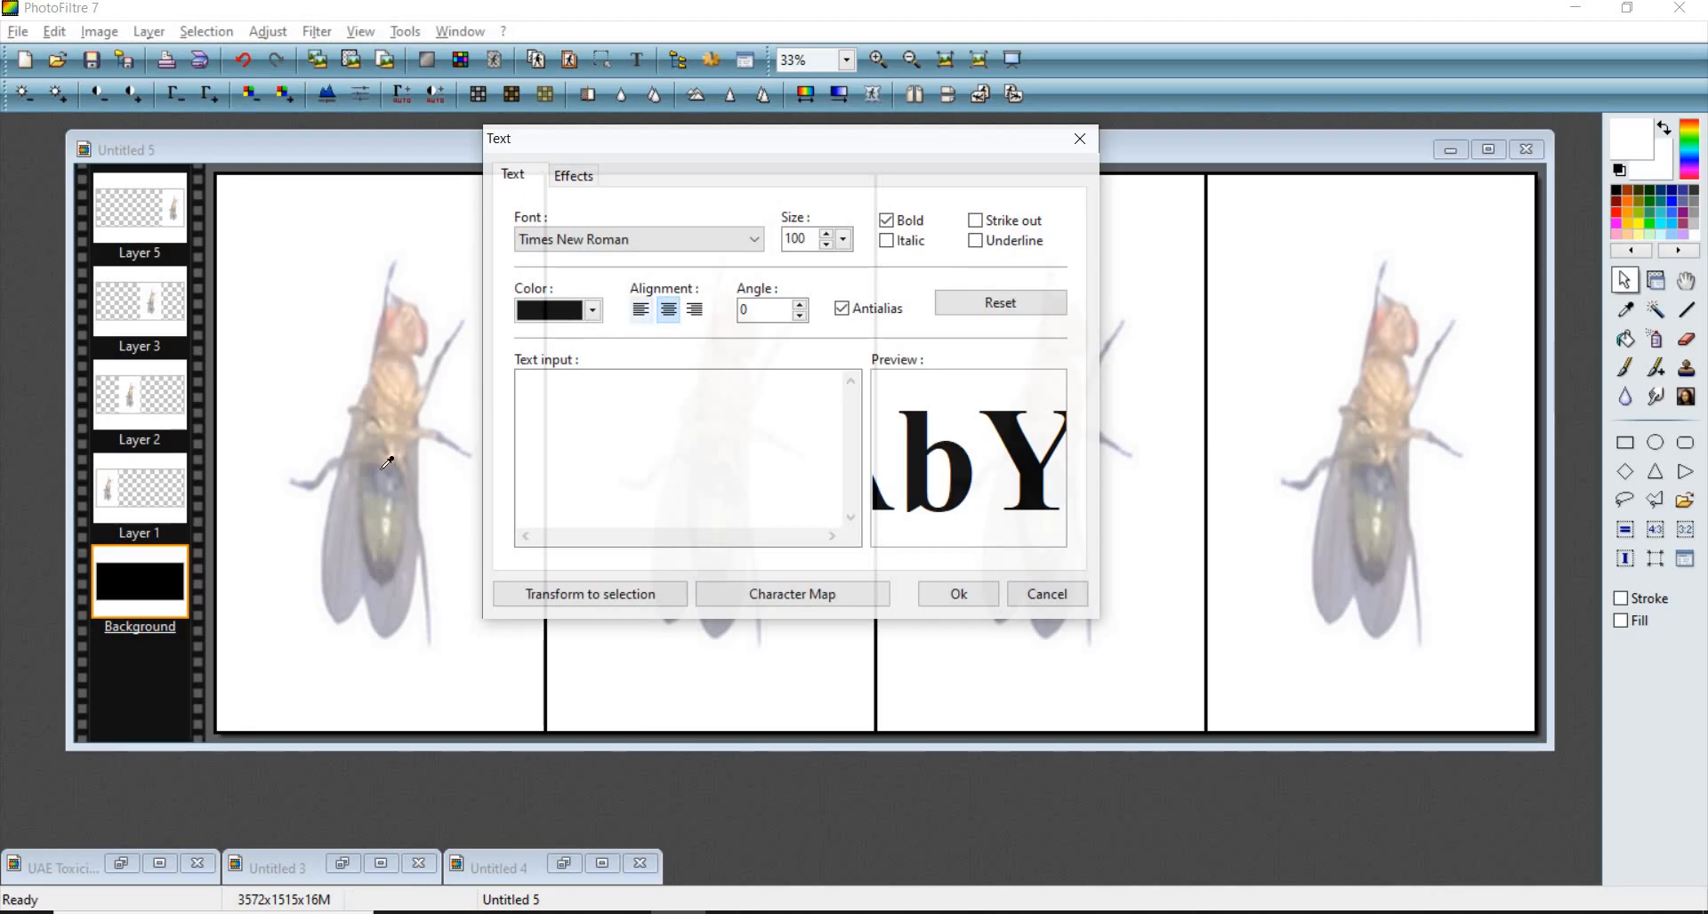
# - Enter the letter A as bold 100-size text and add it to the image as a new text layer
pyautogui.click(594, 310)
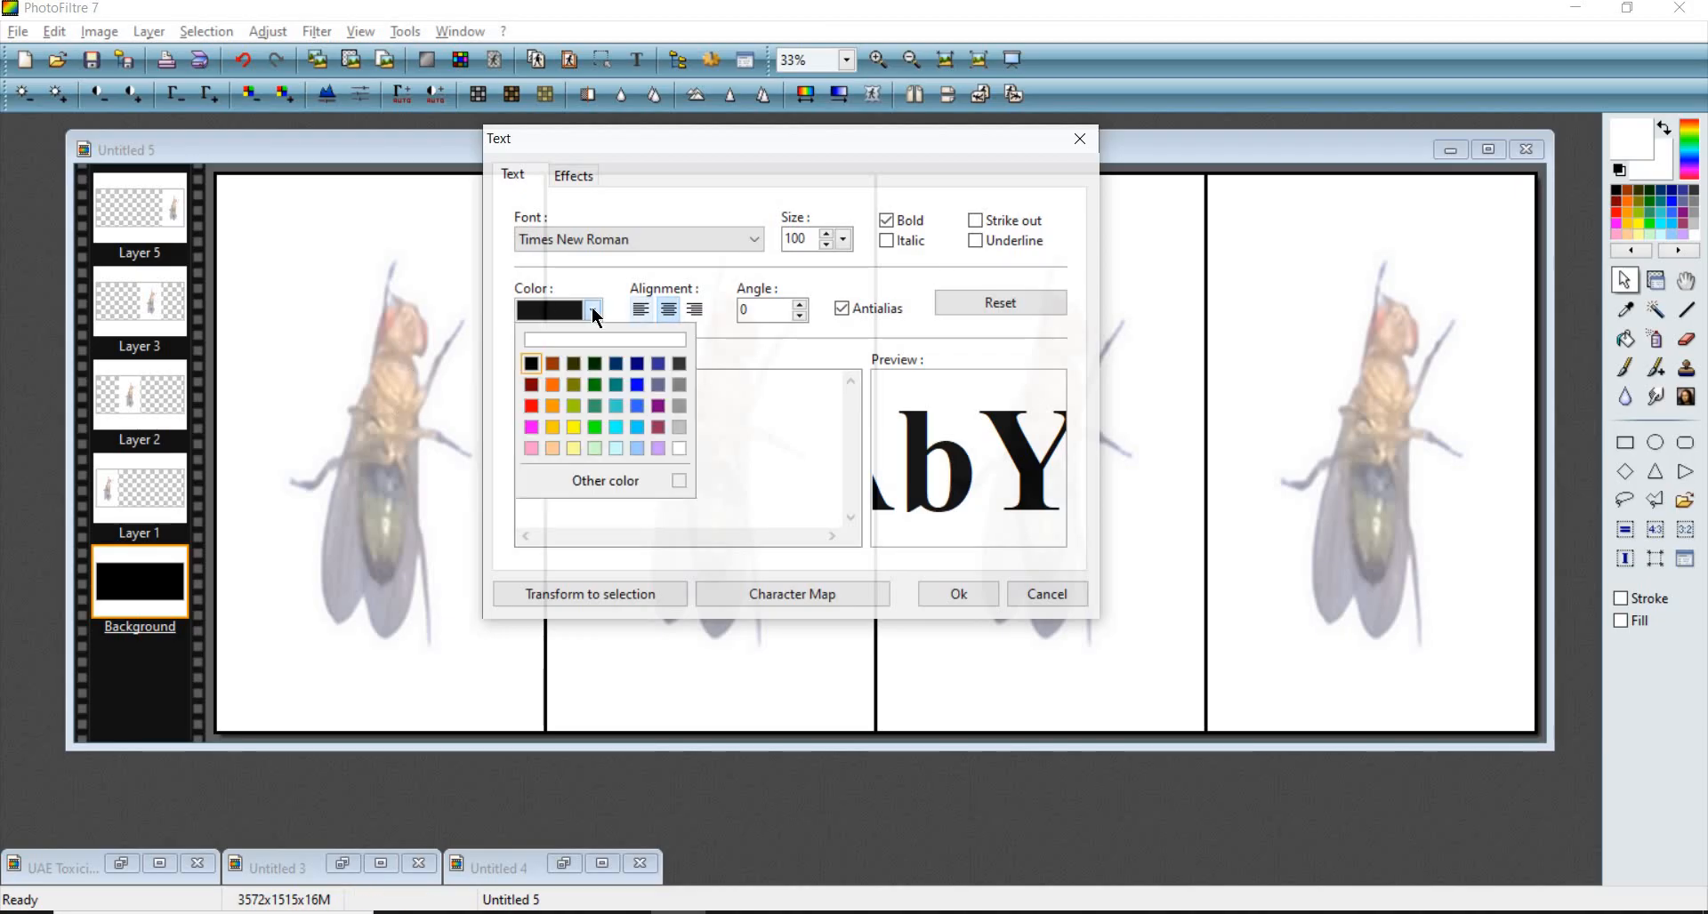
pyautogui.click(531, 362)
pyautogui.click(640, 409)
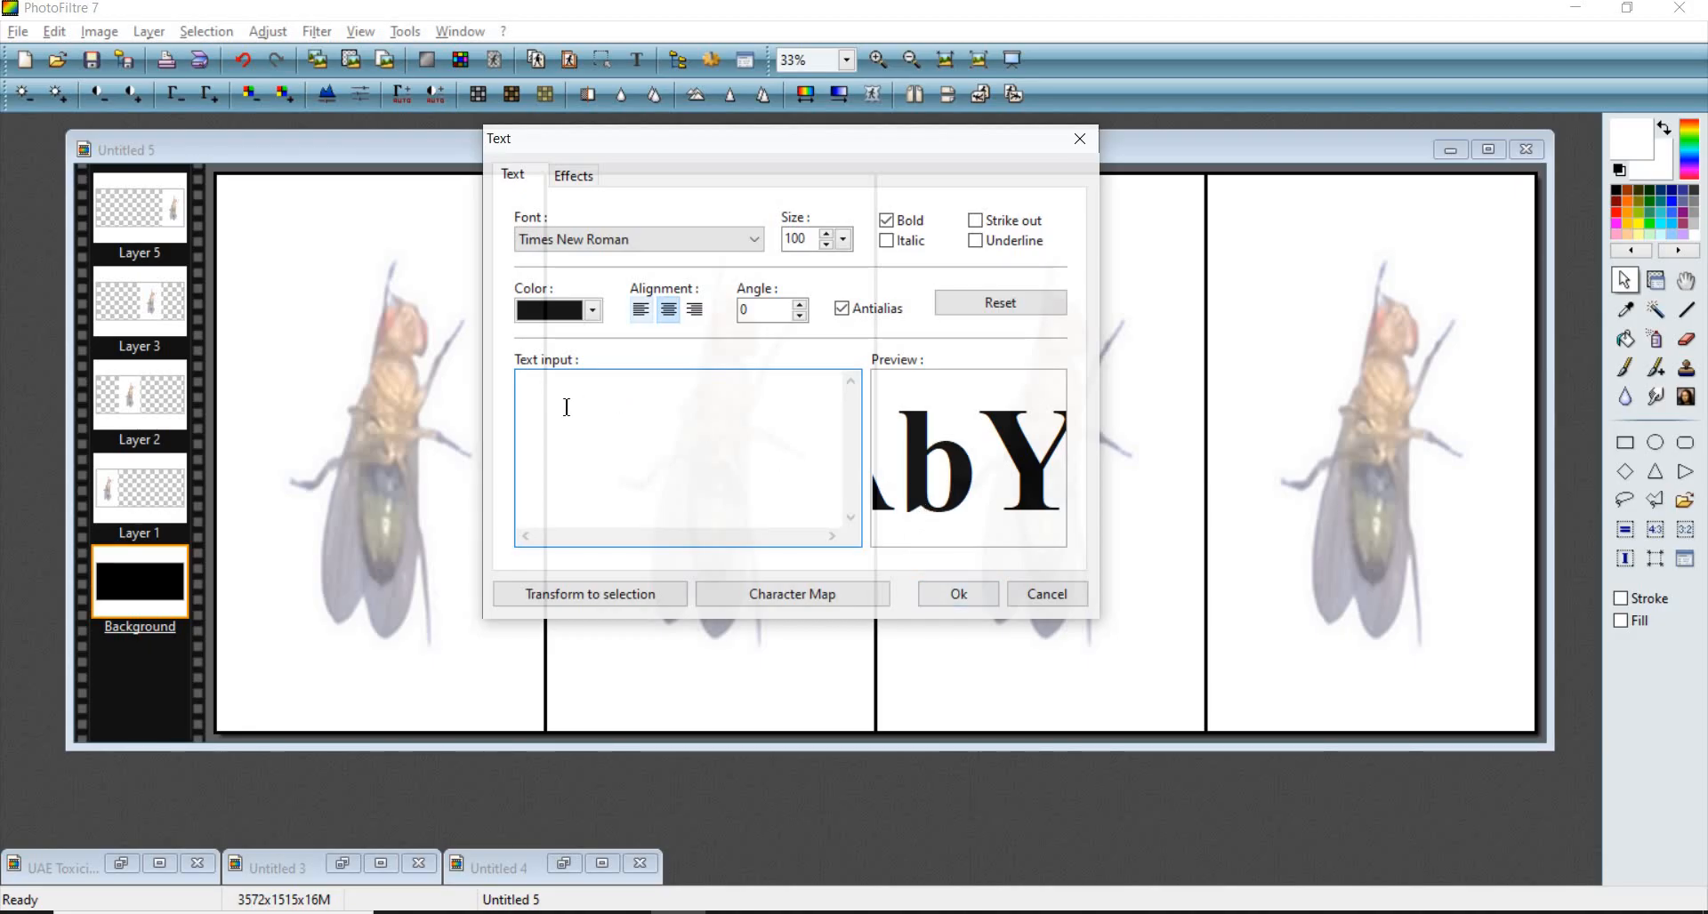
pyautogui.write('A')
pyautogui.click(886, 225)
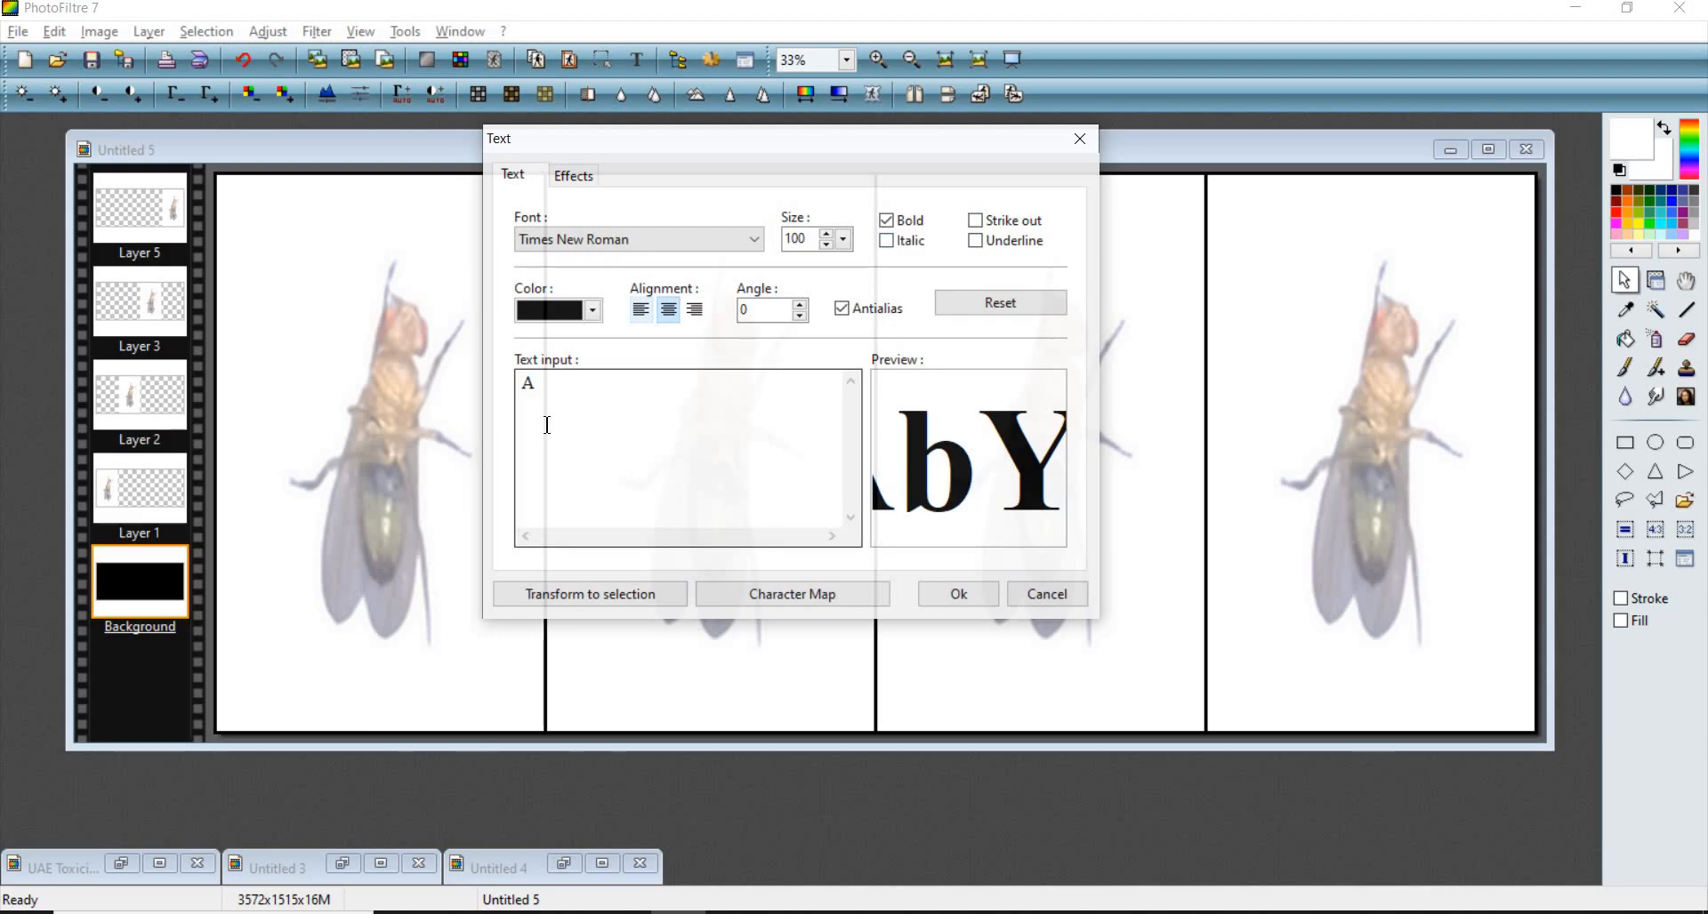
pyautogui.click(976, 601)
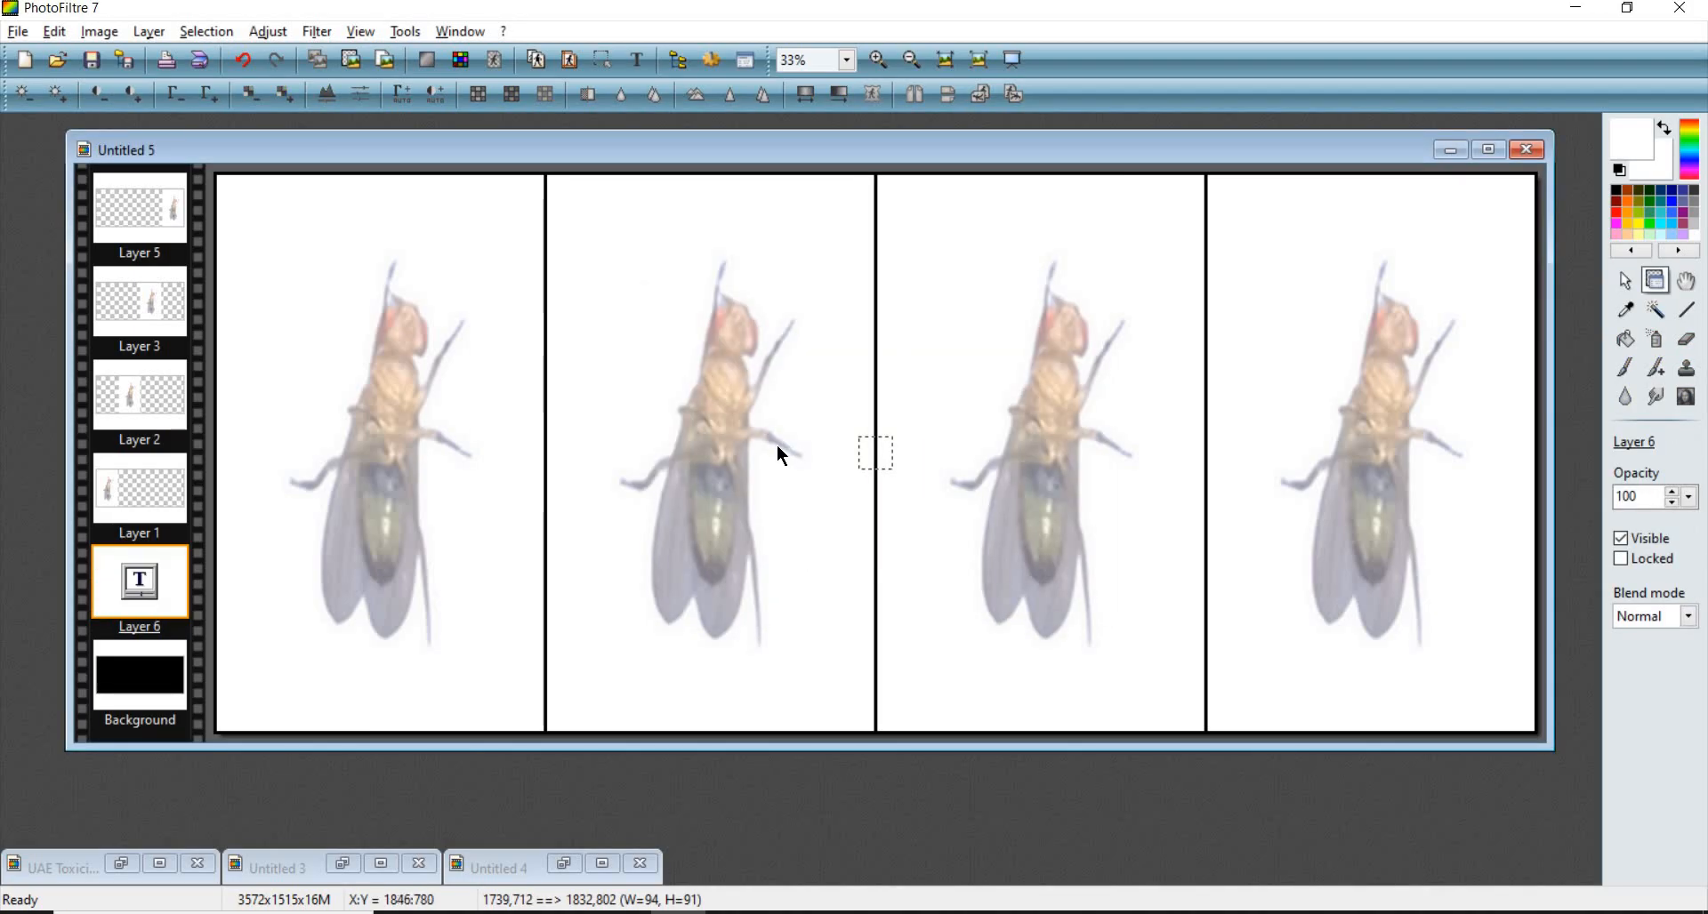
pyautogui.hotkey('ctrl', '-')
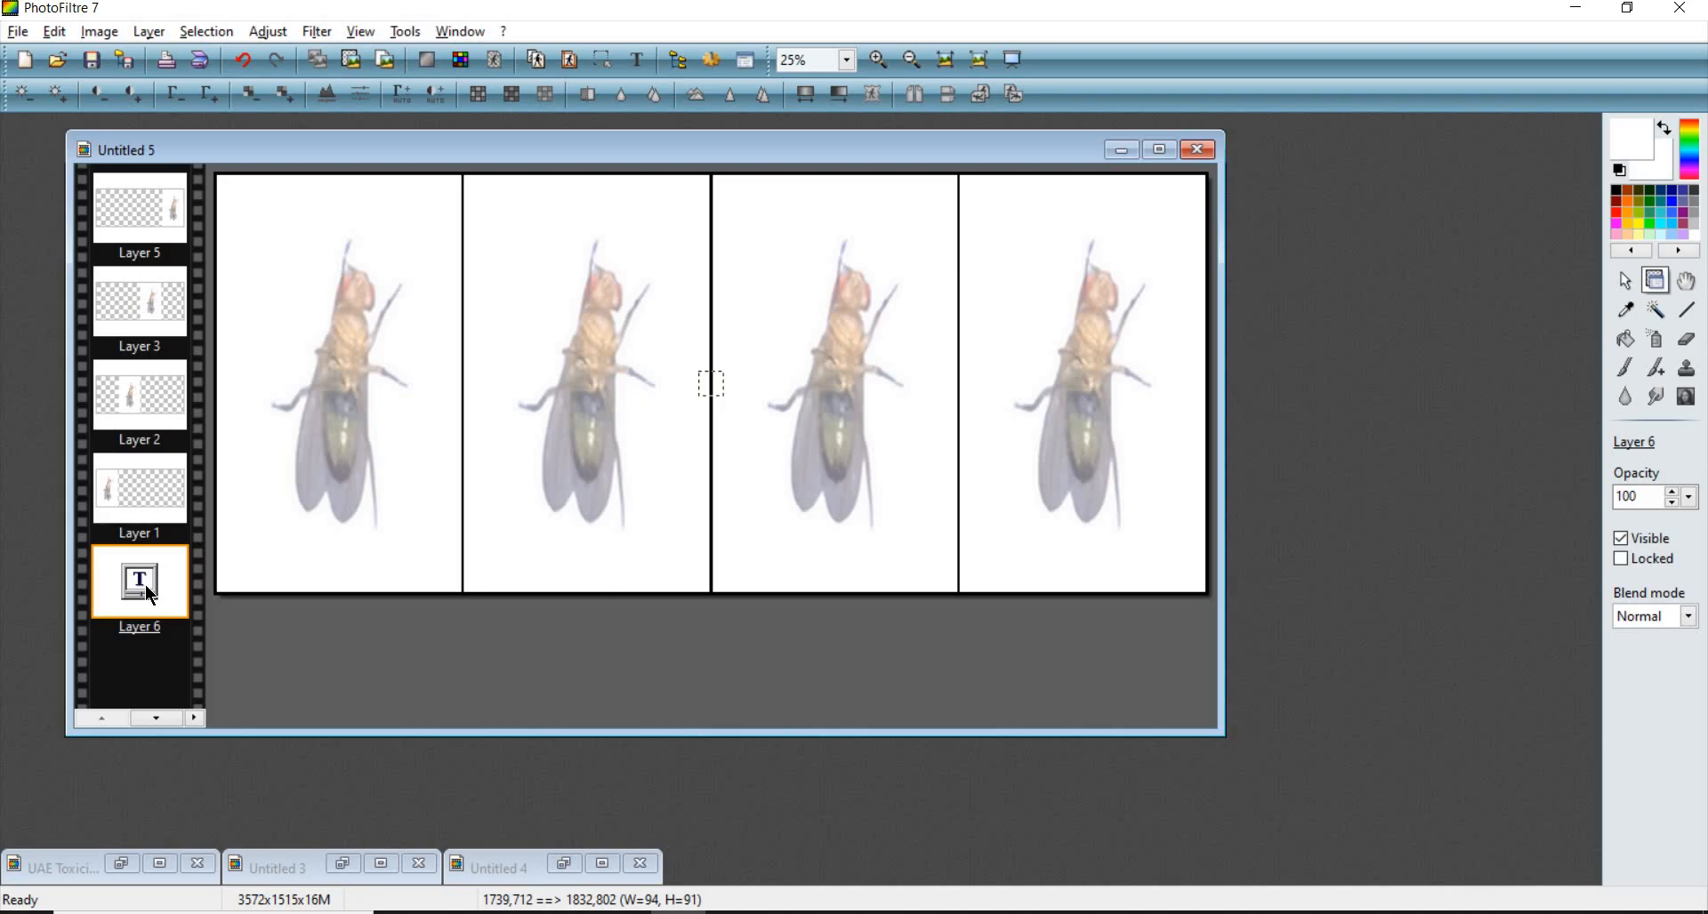
# - Move the A text layer to the top of the layer stack
pyautogui.scroll(1, 146, 586)
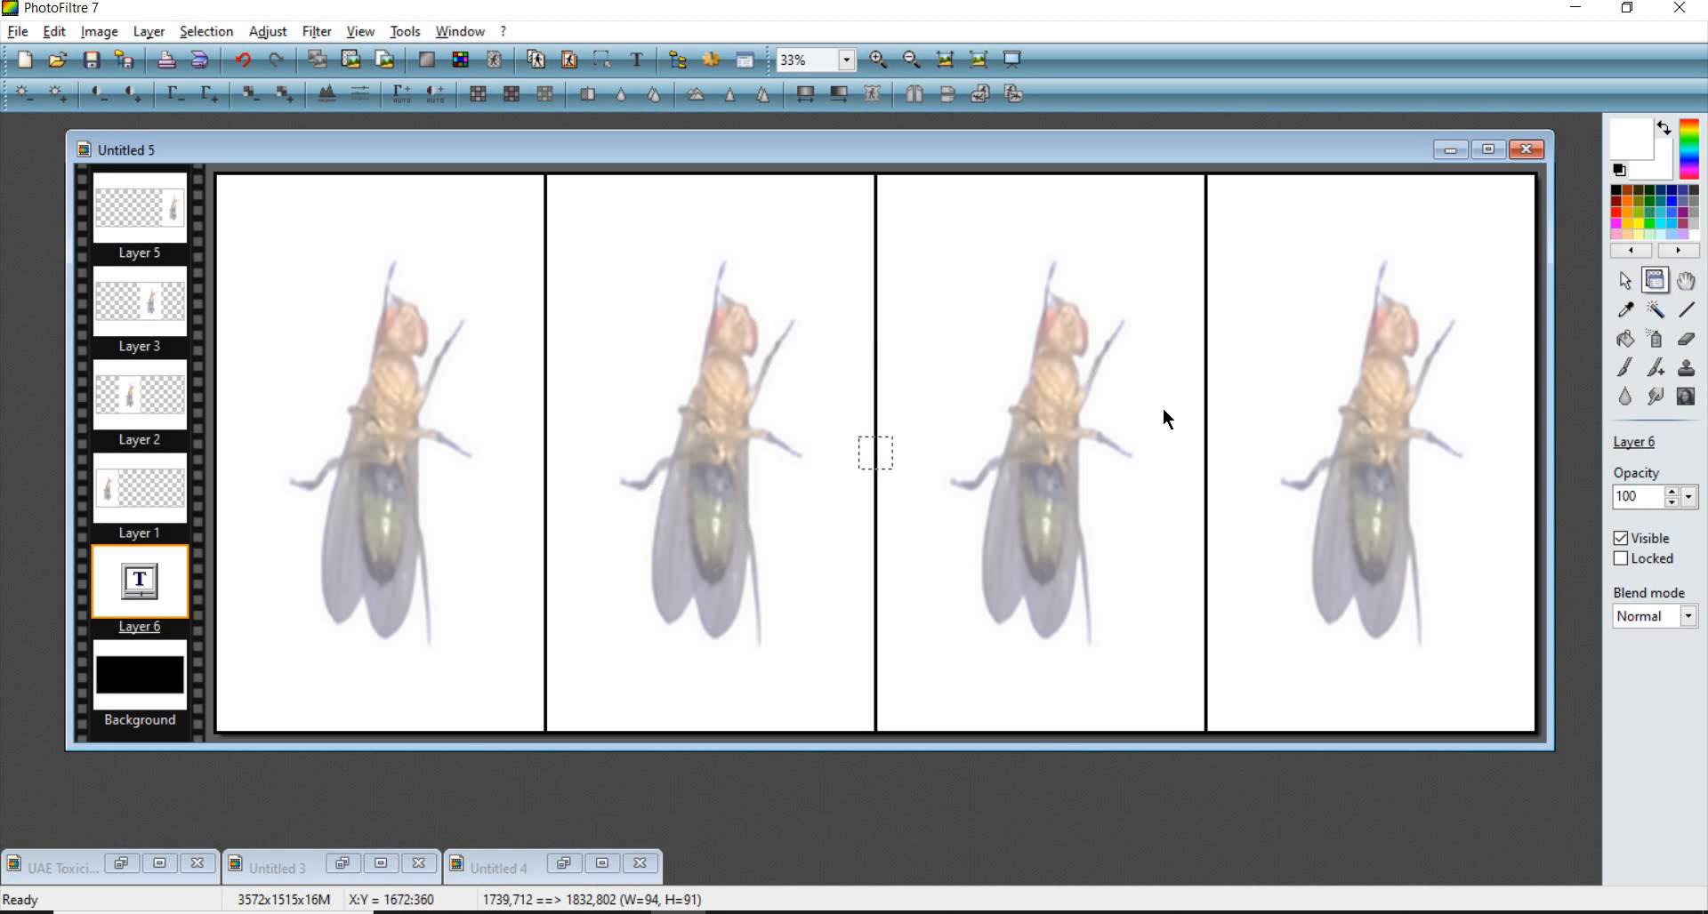
pyautogui.moveTo(152, 579); pyautogui.dragTo(150, 213)
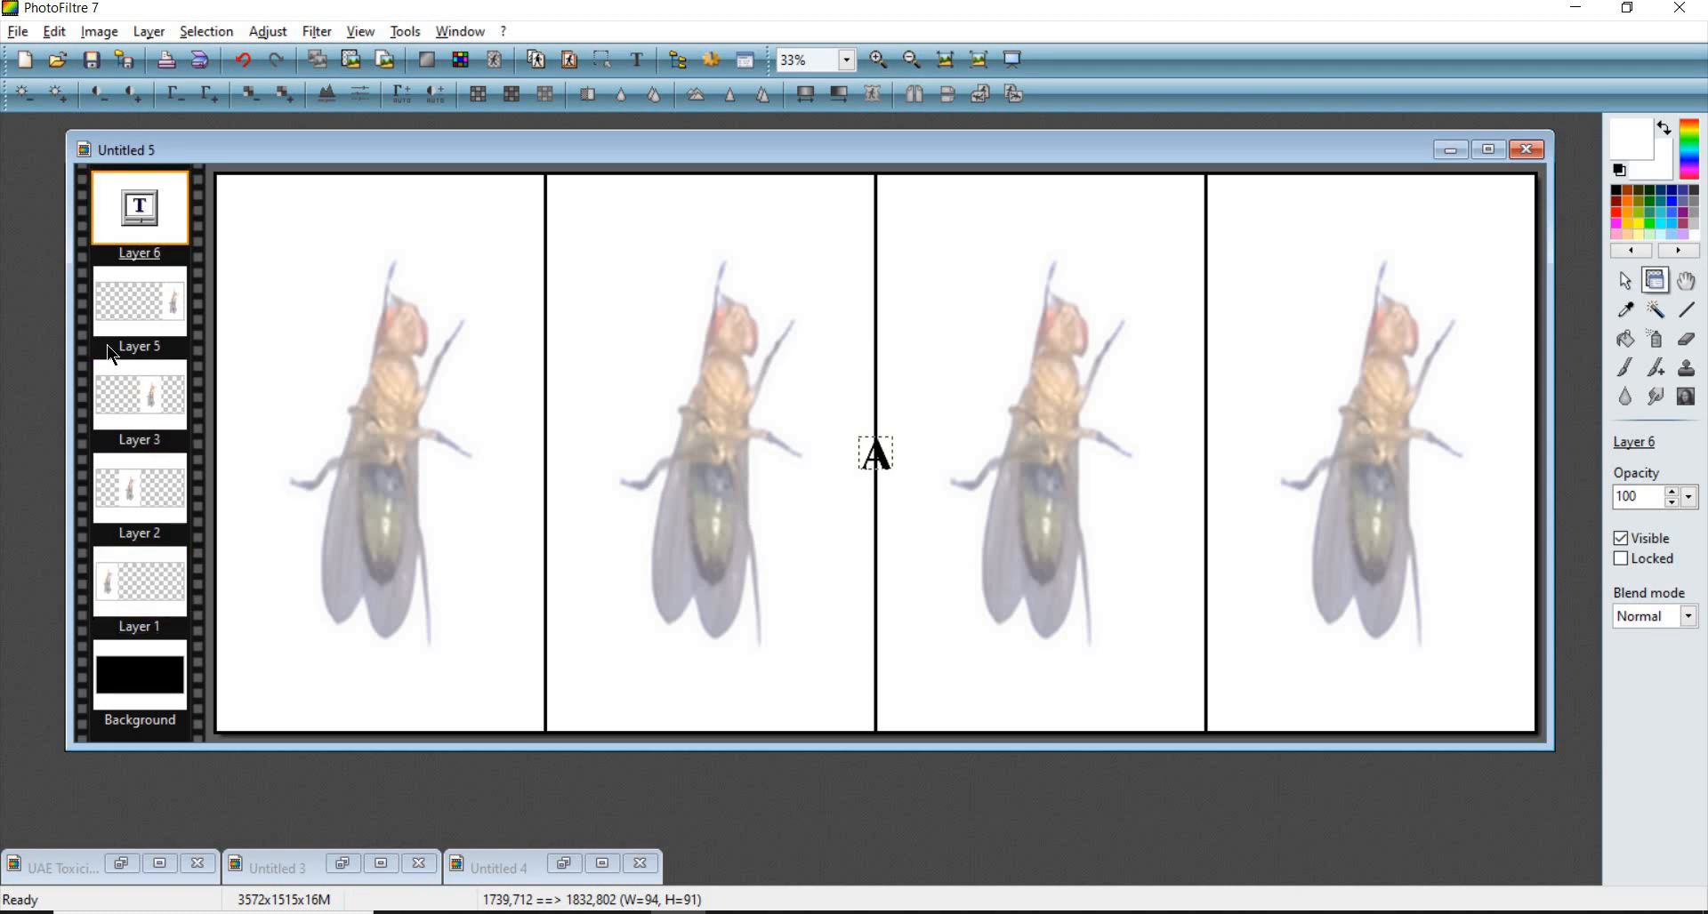
pyautogui.moveTo(880, 460); pyautogui.dragTo(1255, 278)
pyautogui.moveTo(471, 255); pyautogui.dragTo(264, 215)
pyautogui.moveTo(156, 218); pyautogui.dragTo(138, 340)
pyautogui.moveTo(276, 231); pyautogui.dragTo(1268, 246)
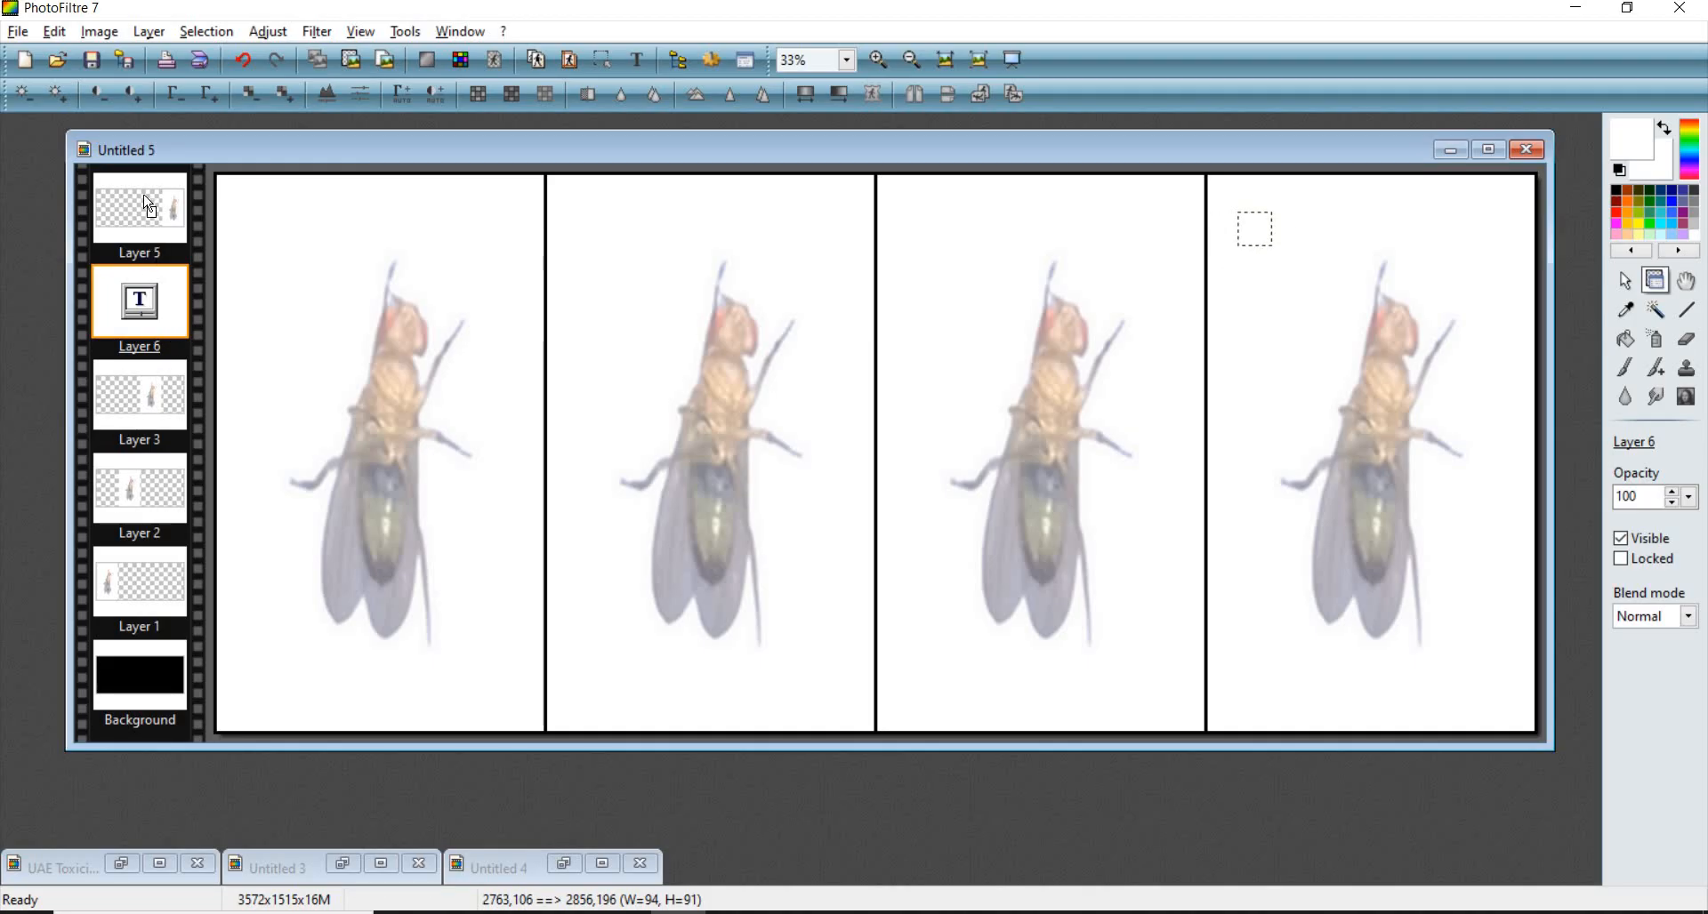
pyautogui.moveTo(147, 205); pyautogui.dragTo(140, 307)
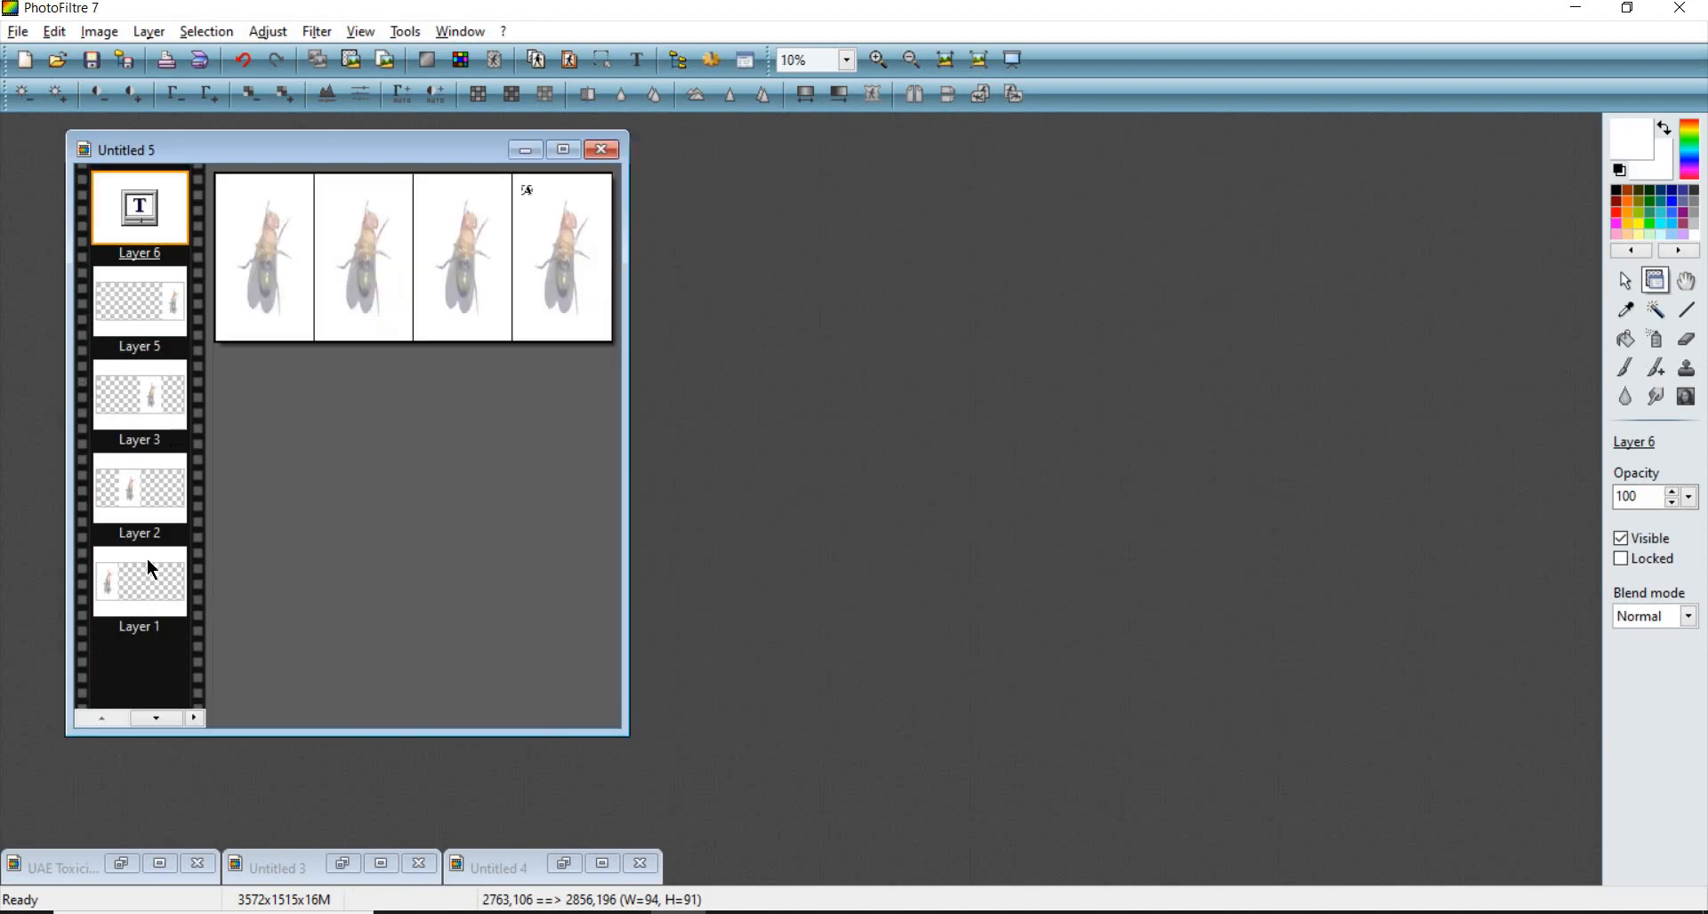
# - Position the A label in the top-left corner of the first panel
pyautogui.scroll(2, 198, 681)
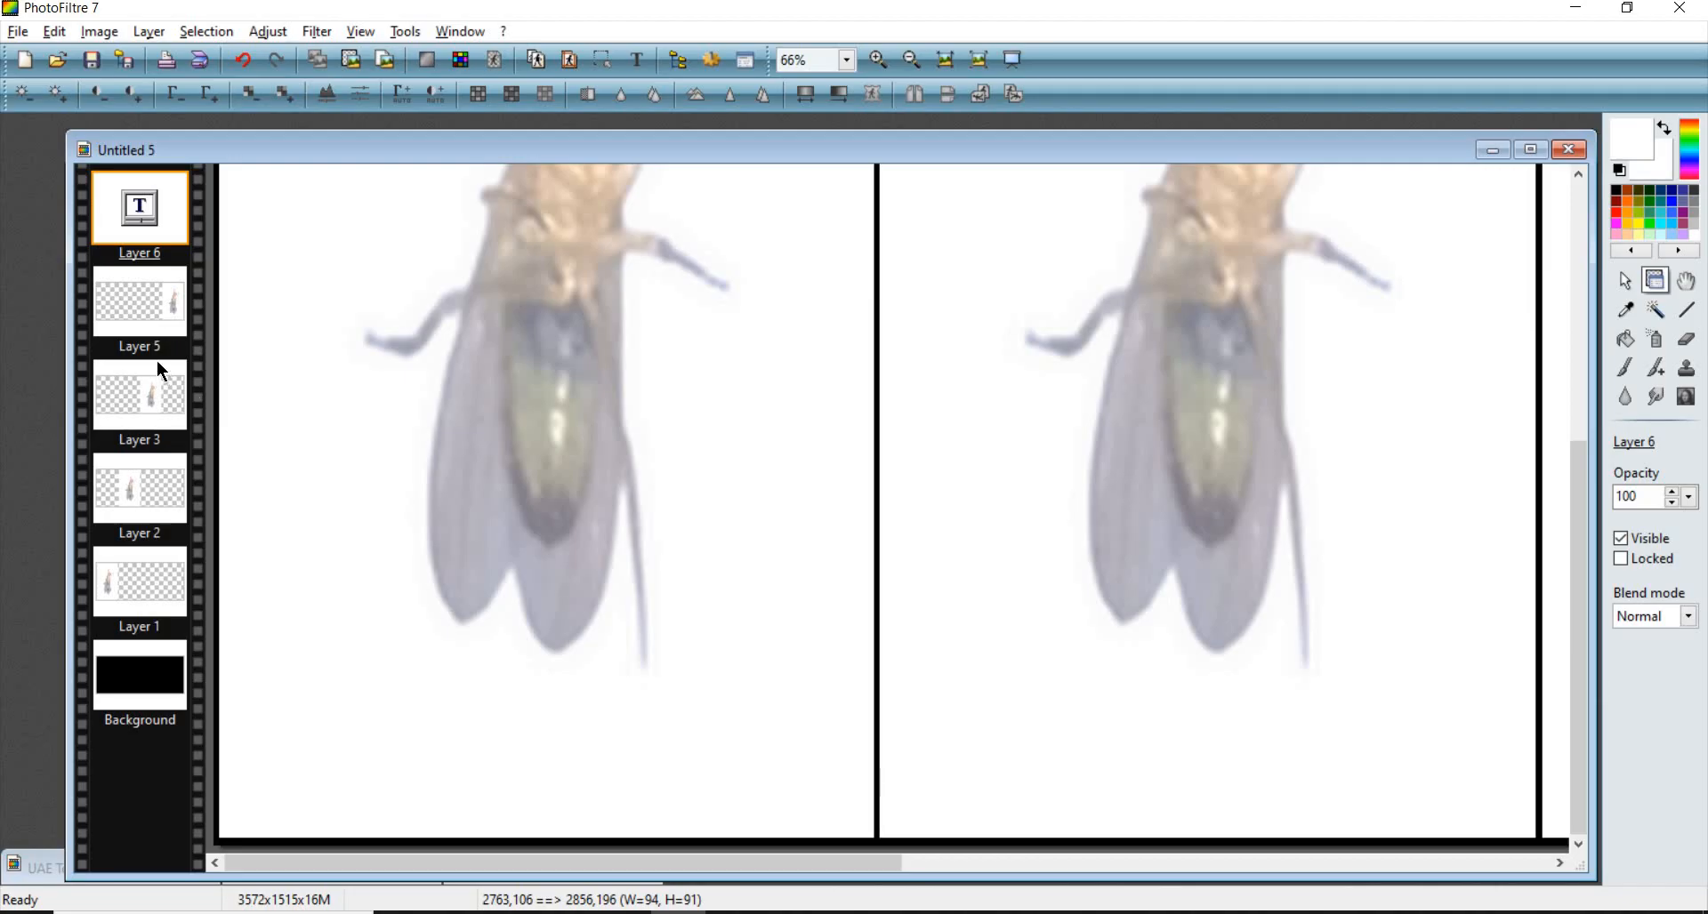
pyautogui.scroll(-3, 1011, 274)
pyautogui.moveTo(998, 223); pyautogui.dragTo(929, 214)
pyautogui.moveTo(224, 216); pyautogui.dragTo(249, 204)
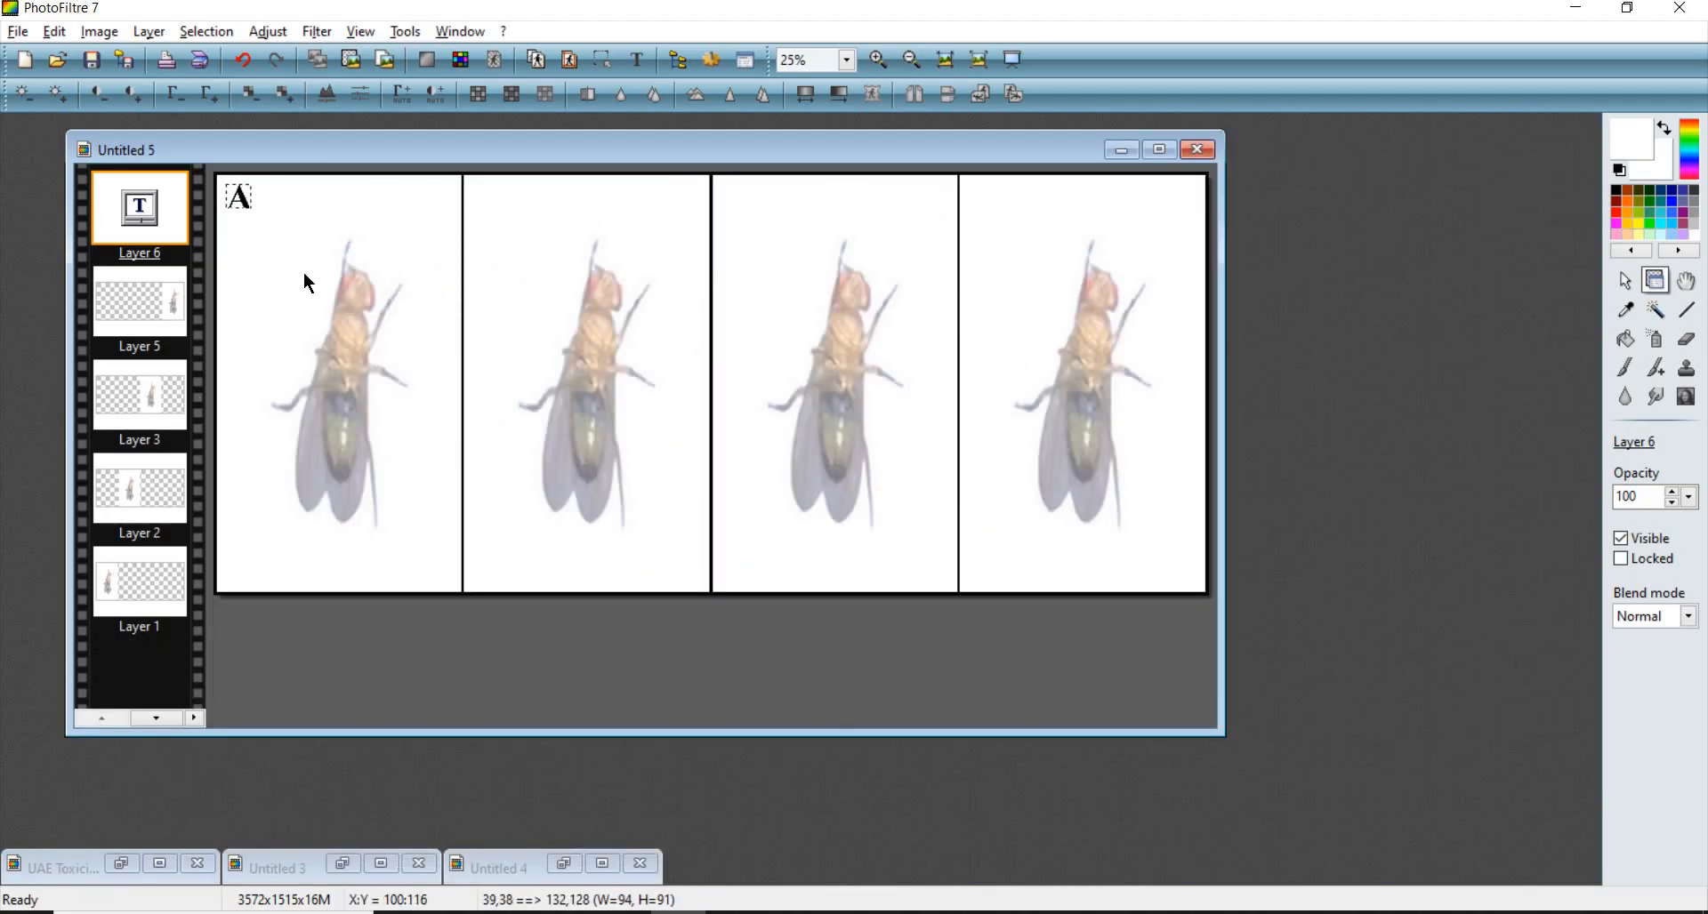
# - Enlarge the A label's text size to 150 and nudge it back into the first panel's corner
pyautogui.scroll(2, 317, 290)
pyautogui.scroll(1, 320, 298)
pyautogui.scroll(-3, 297, 286)
pyautogui.scroll(1, 349, 228)
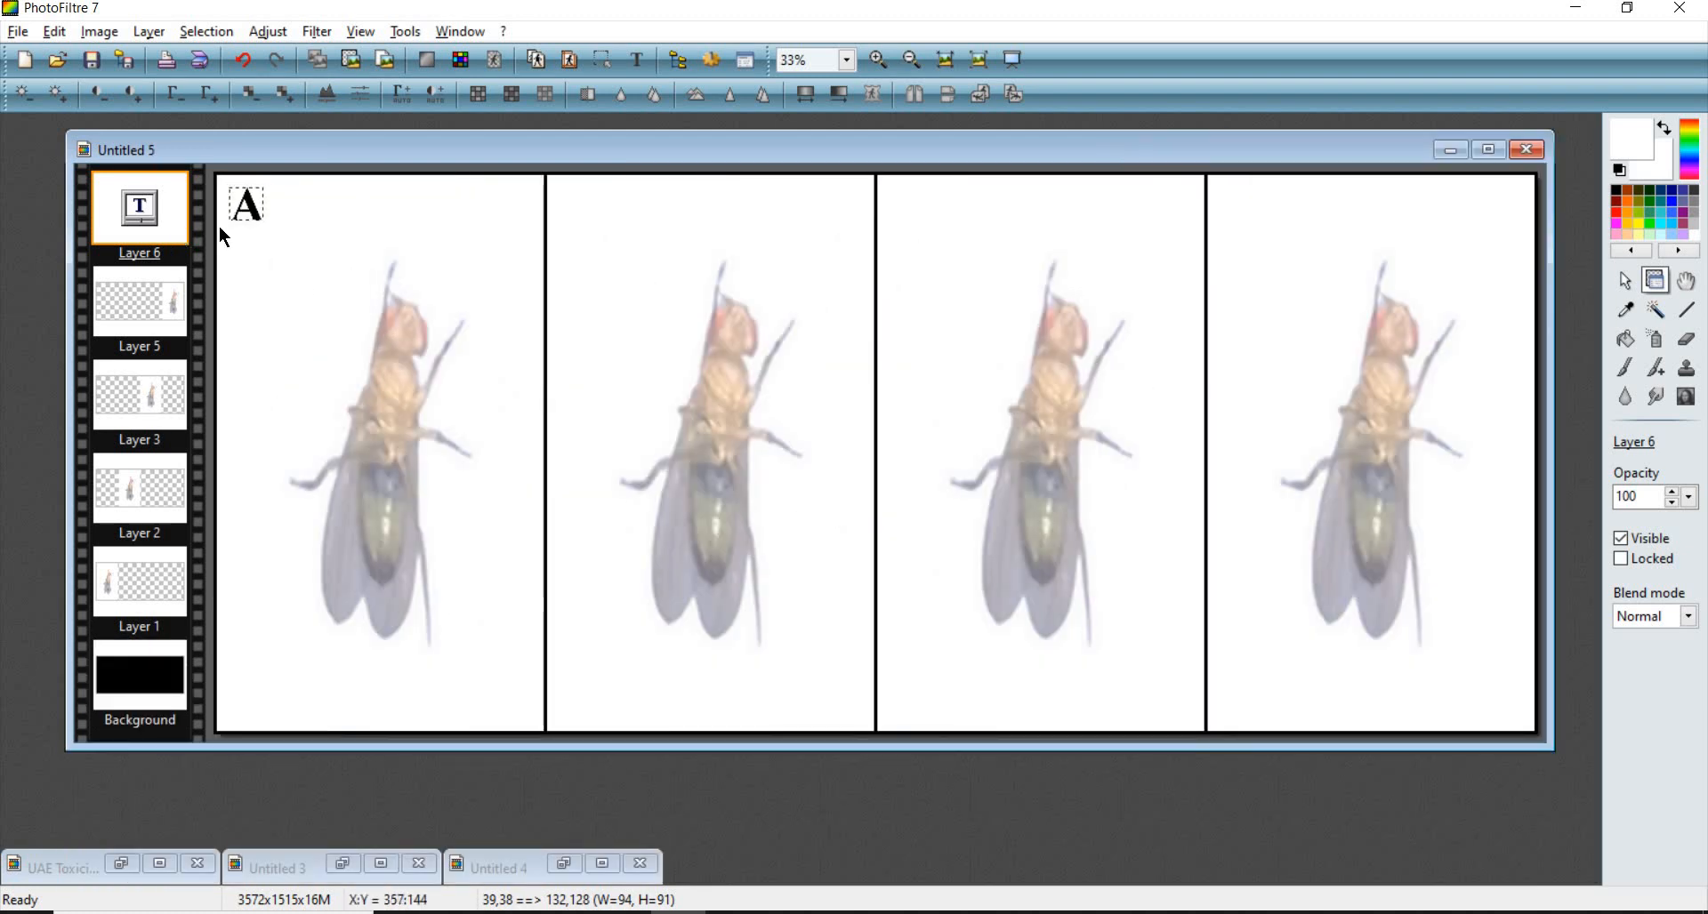
pyautogui.scroll(1, 266, 244)
pyautogui.scroll(-1, 259, 237)
pyautogui.doubleClick(256, 214)
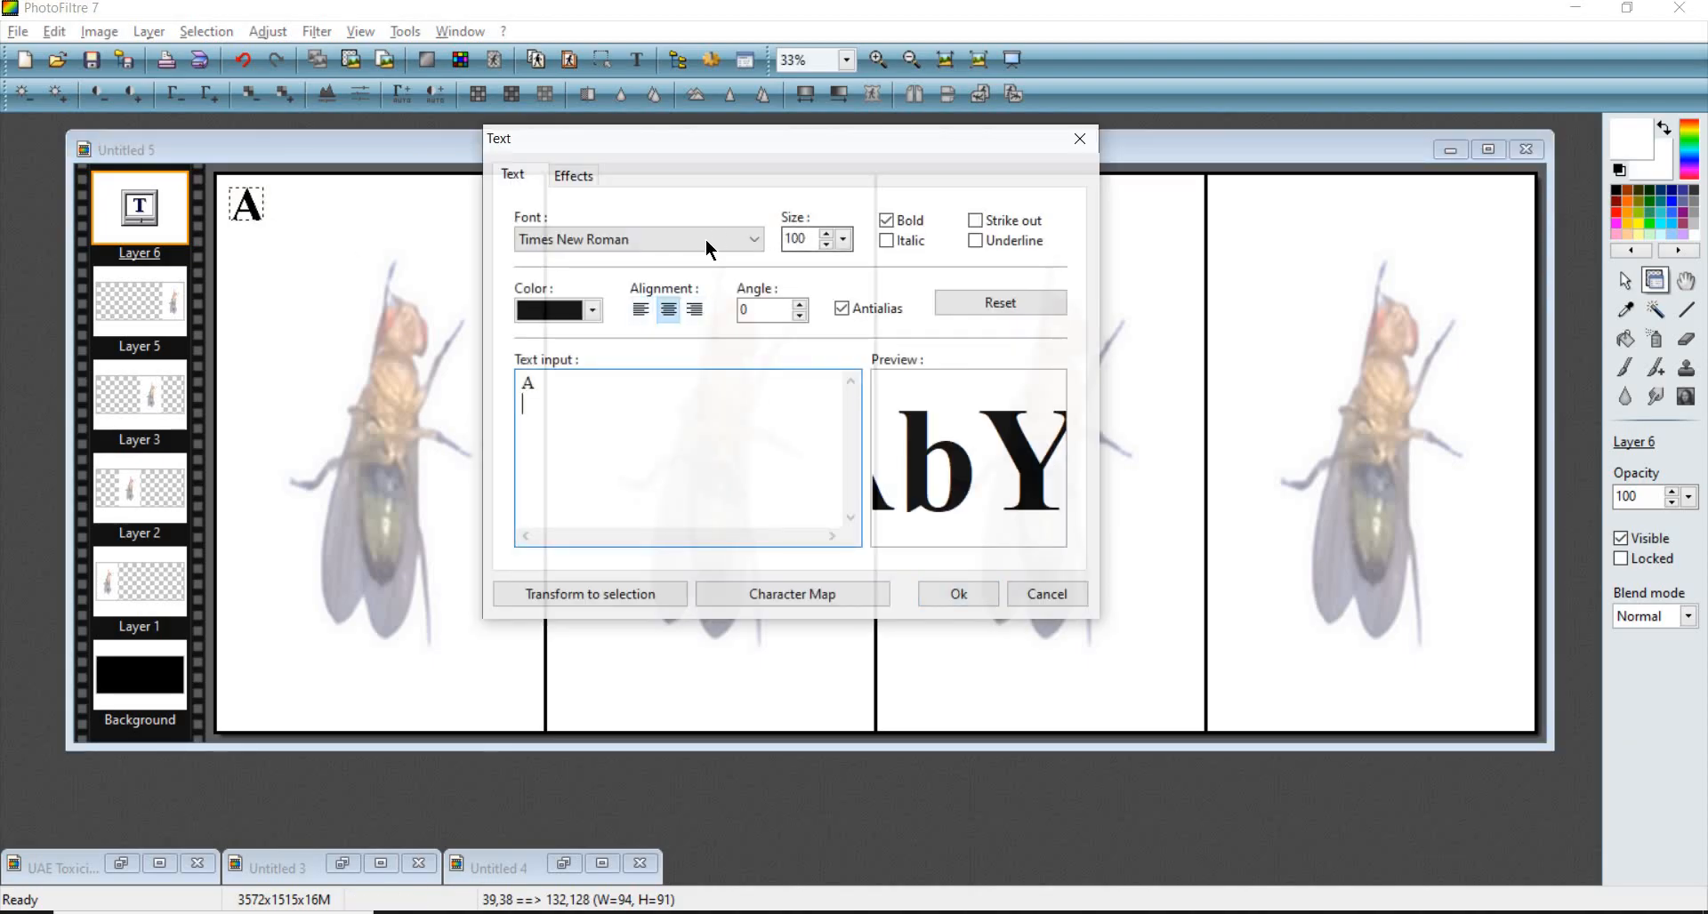
pyautogui.doubleClick(797, 238)
pyautogui.write('150')
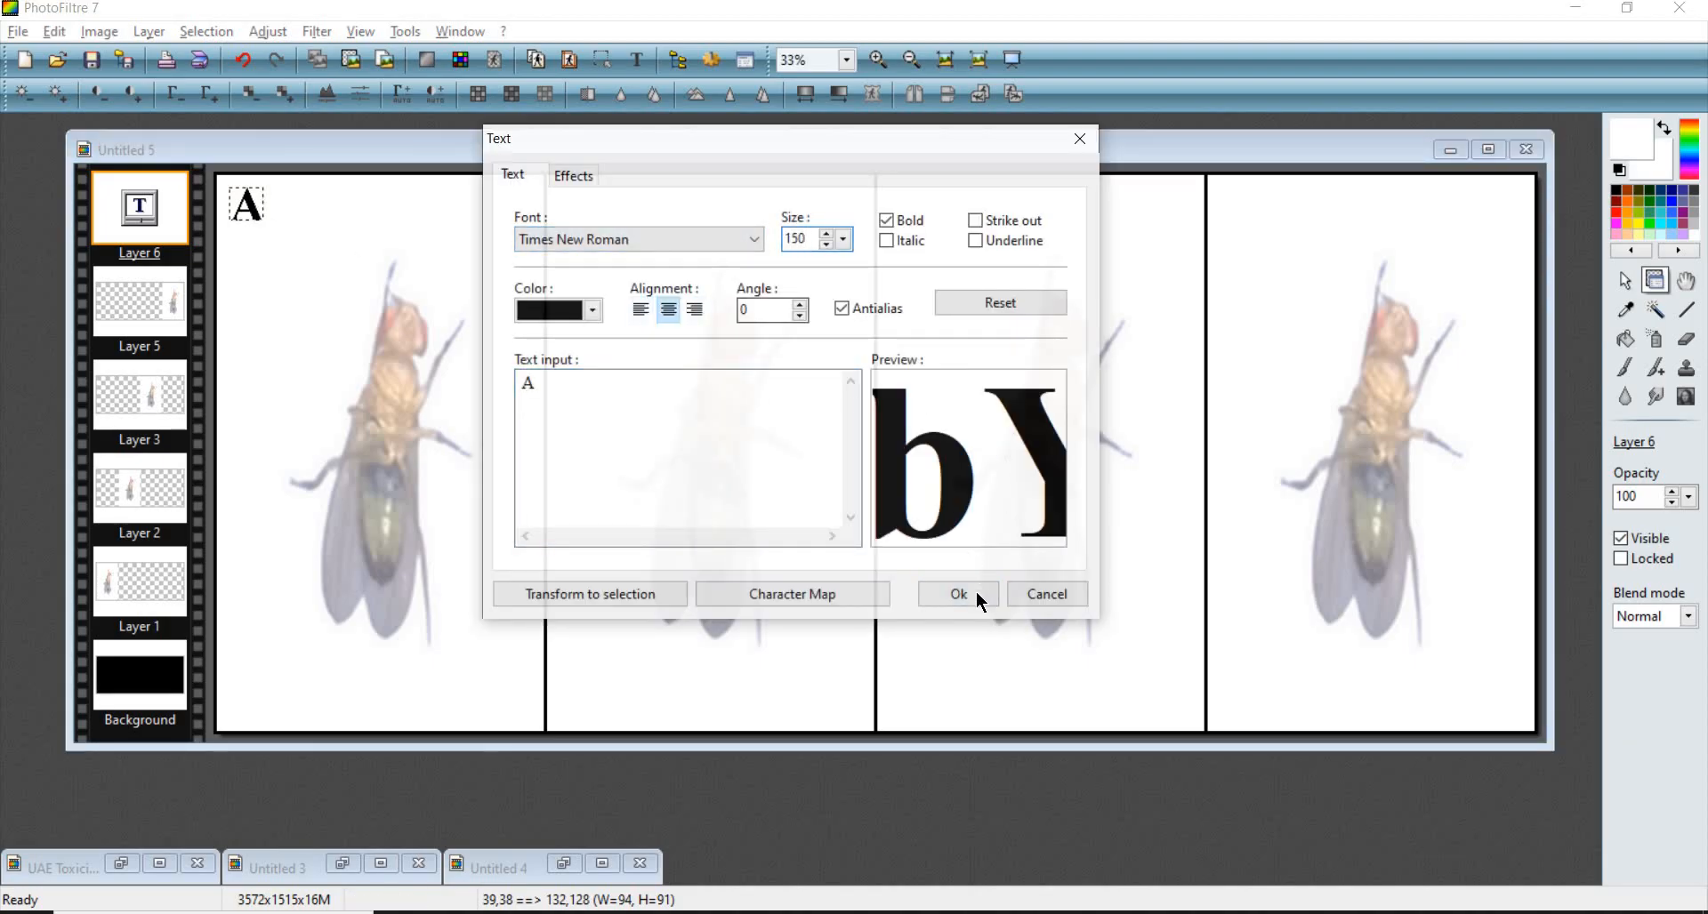
pyautogui.click(958, 593)
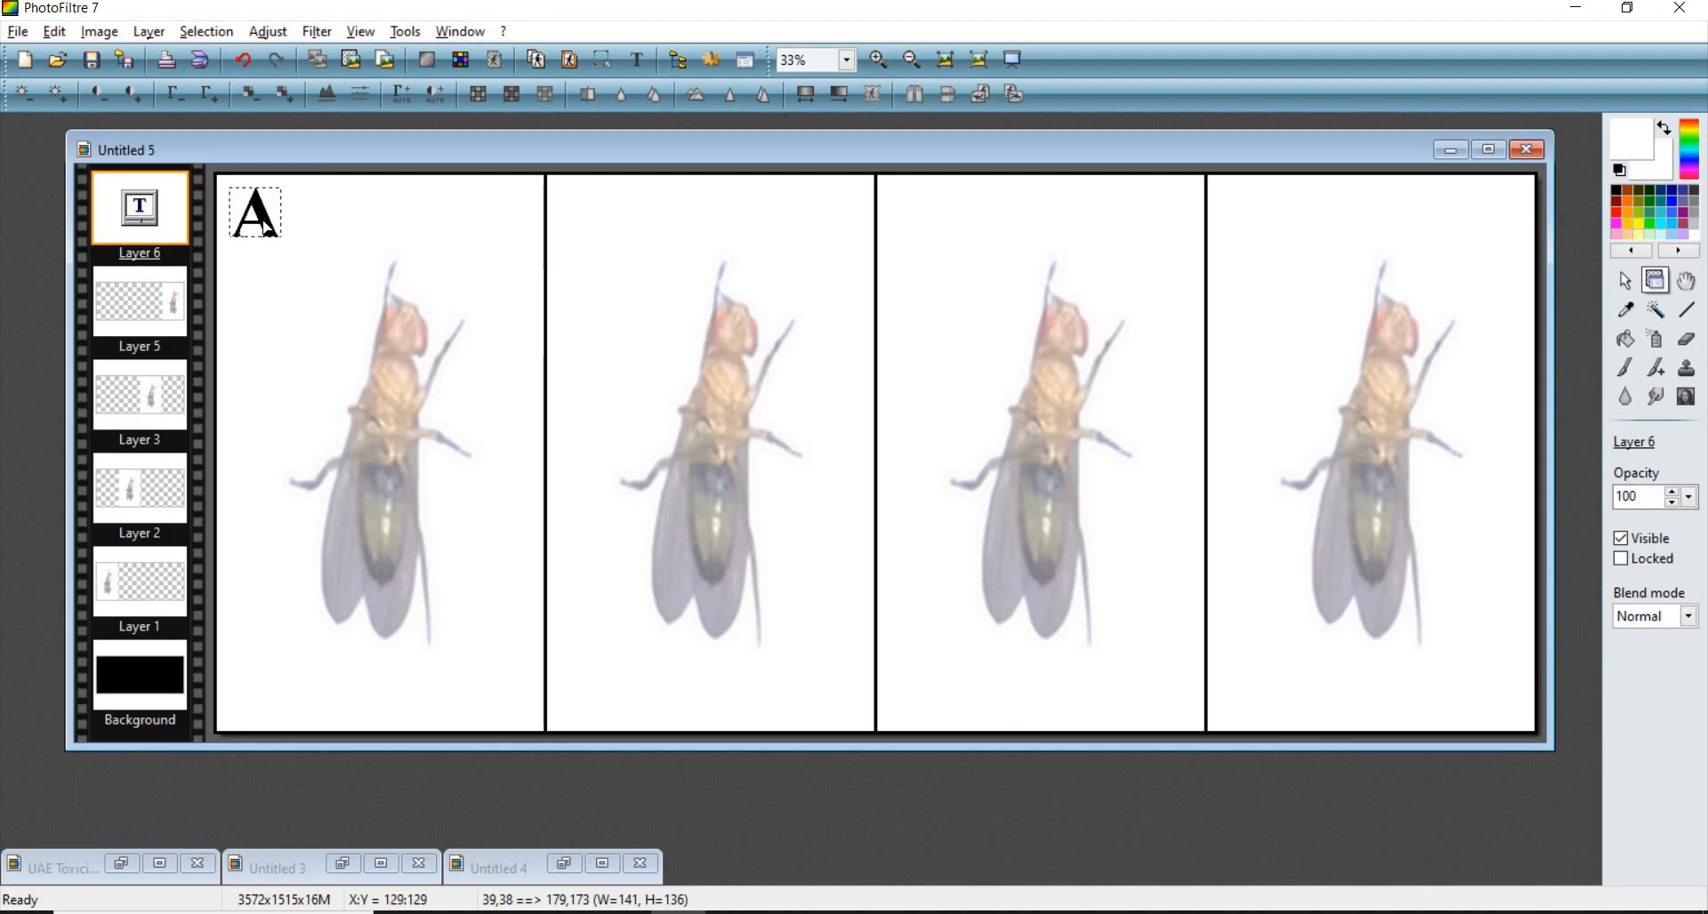
pyautogui.moveTo(267, 229); pyautogui.dragTo(263, 220)
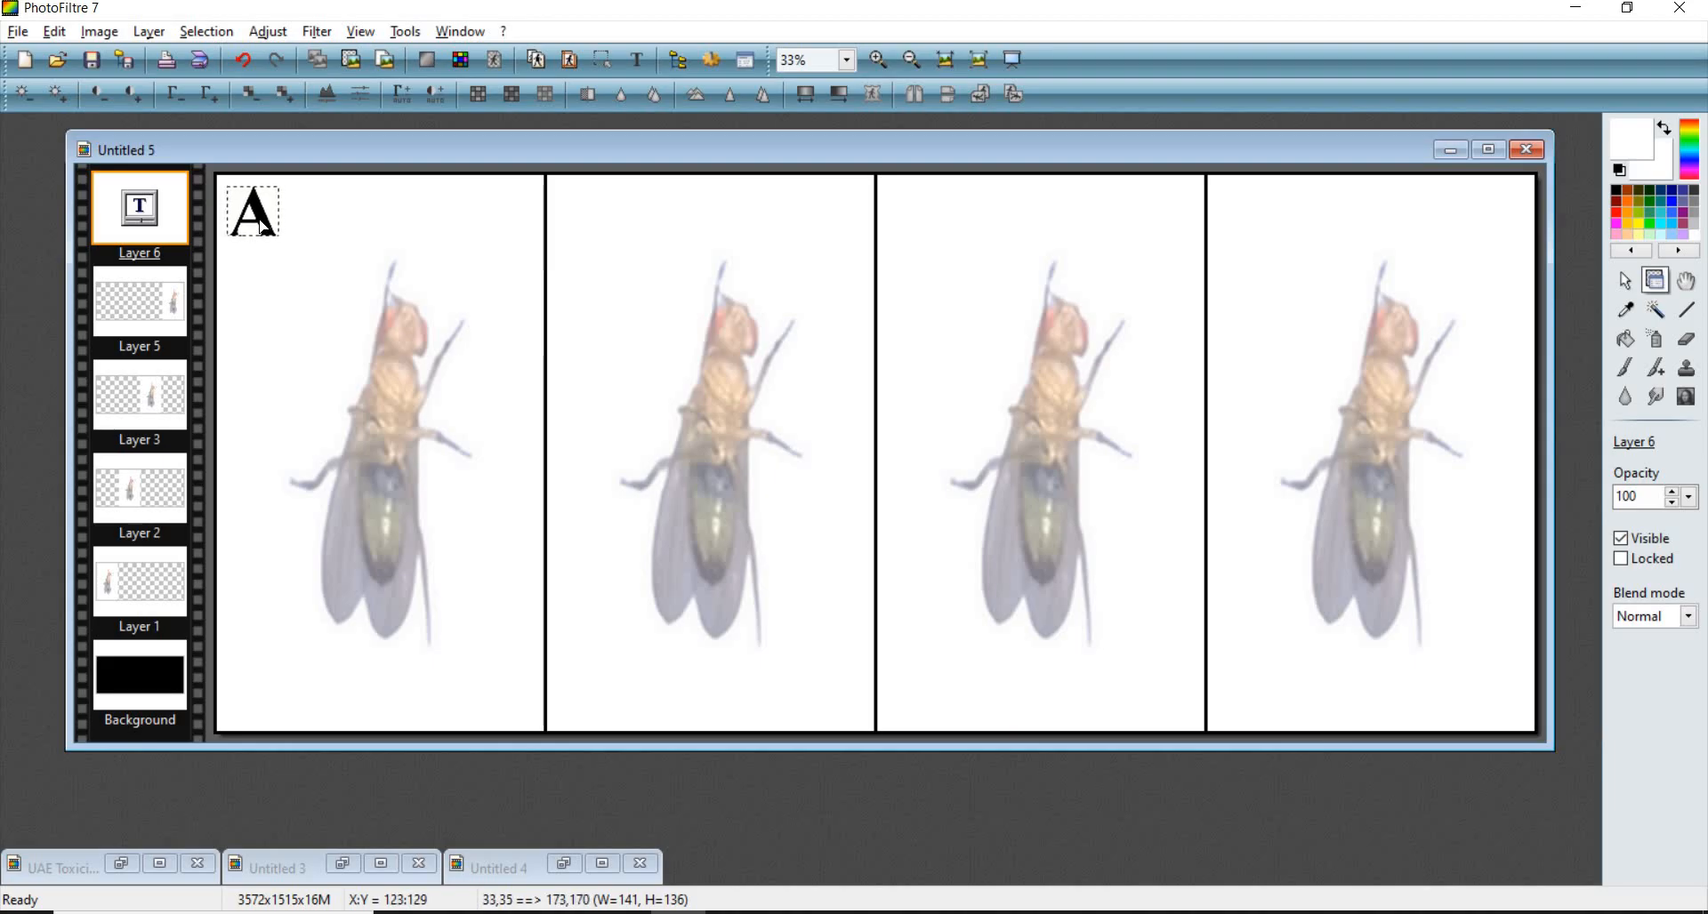
# - Add a B label as a new text layer and move it to the second panel's top-left corner
pyautogui.scroll(1, 298, 278)
pyautogui.scroll(1, 298, 276)
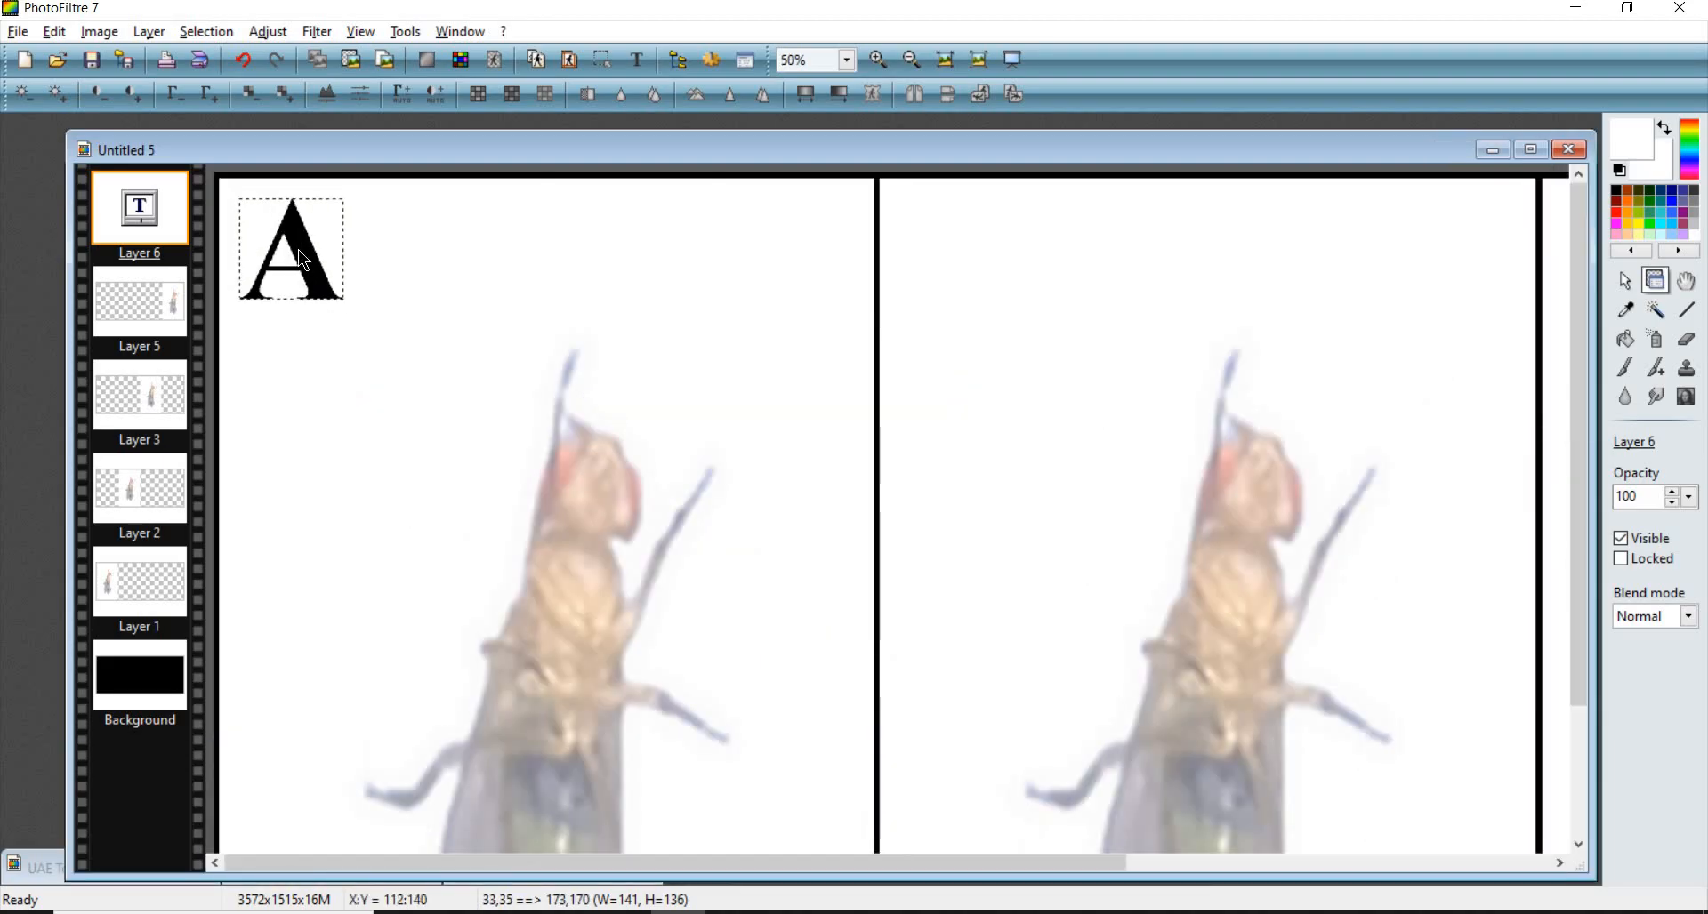
pyautogui.scroll(-2, 297, 249)
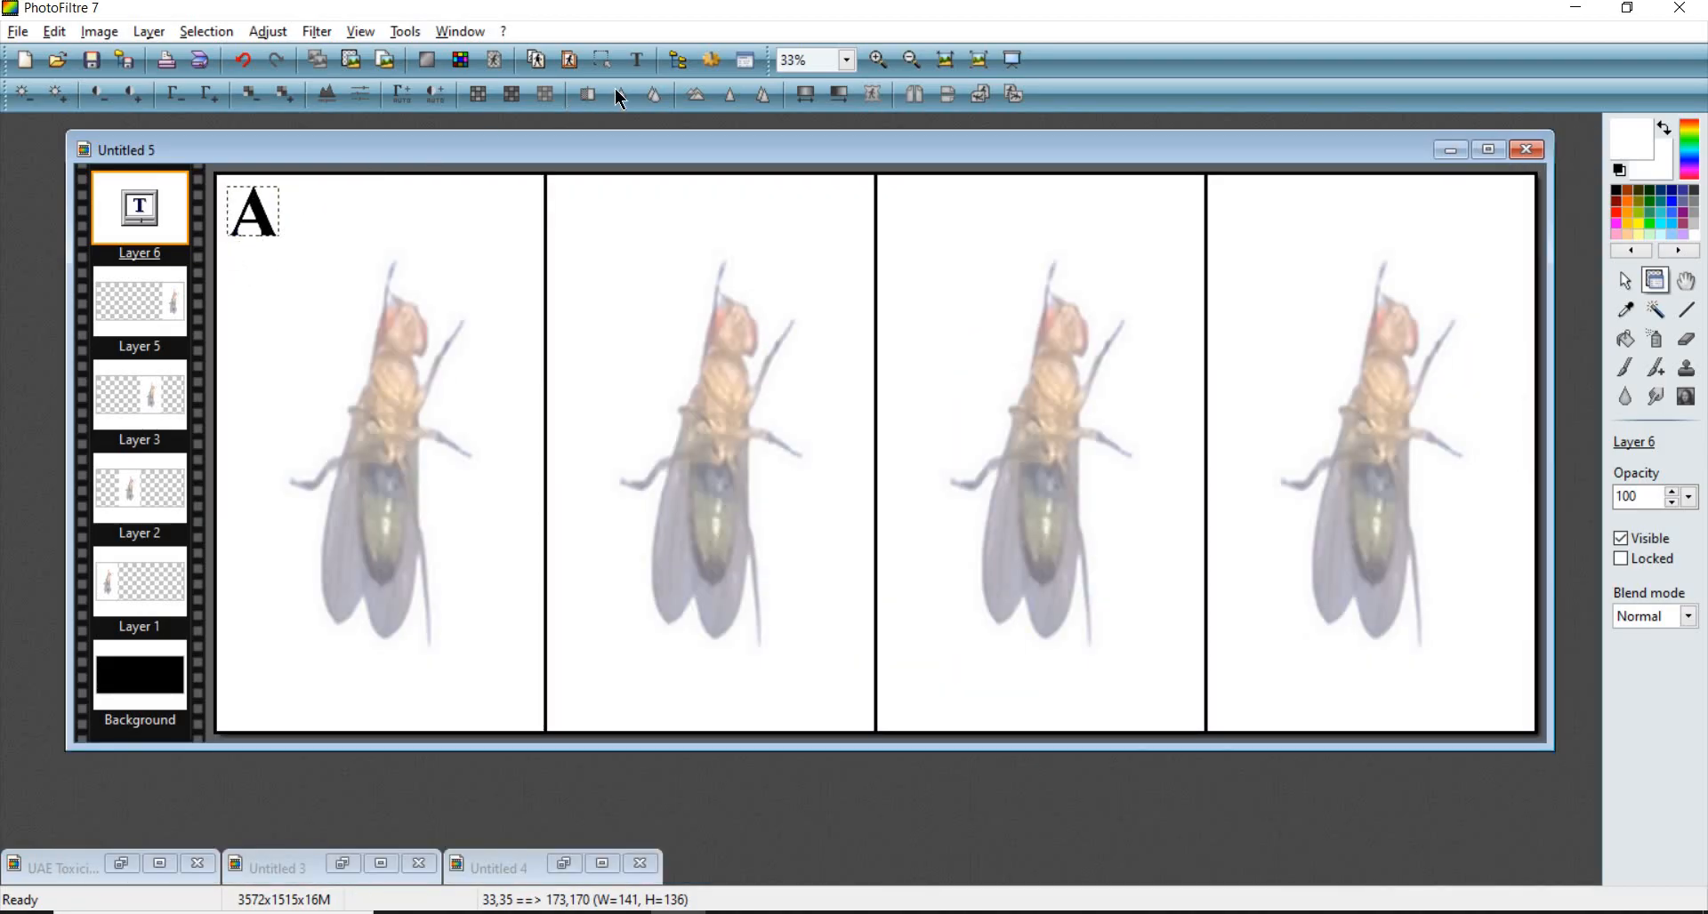
pyautogui.click(639, 61)
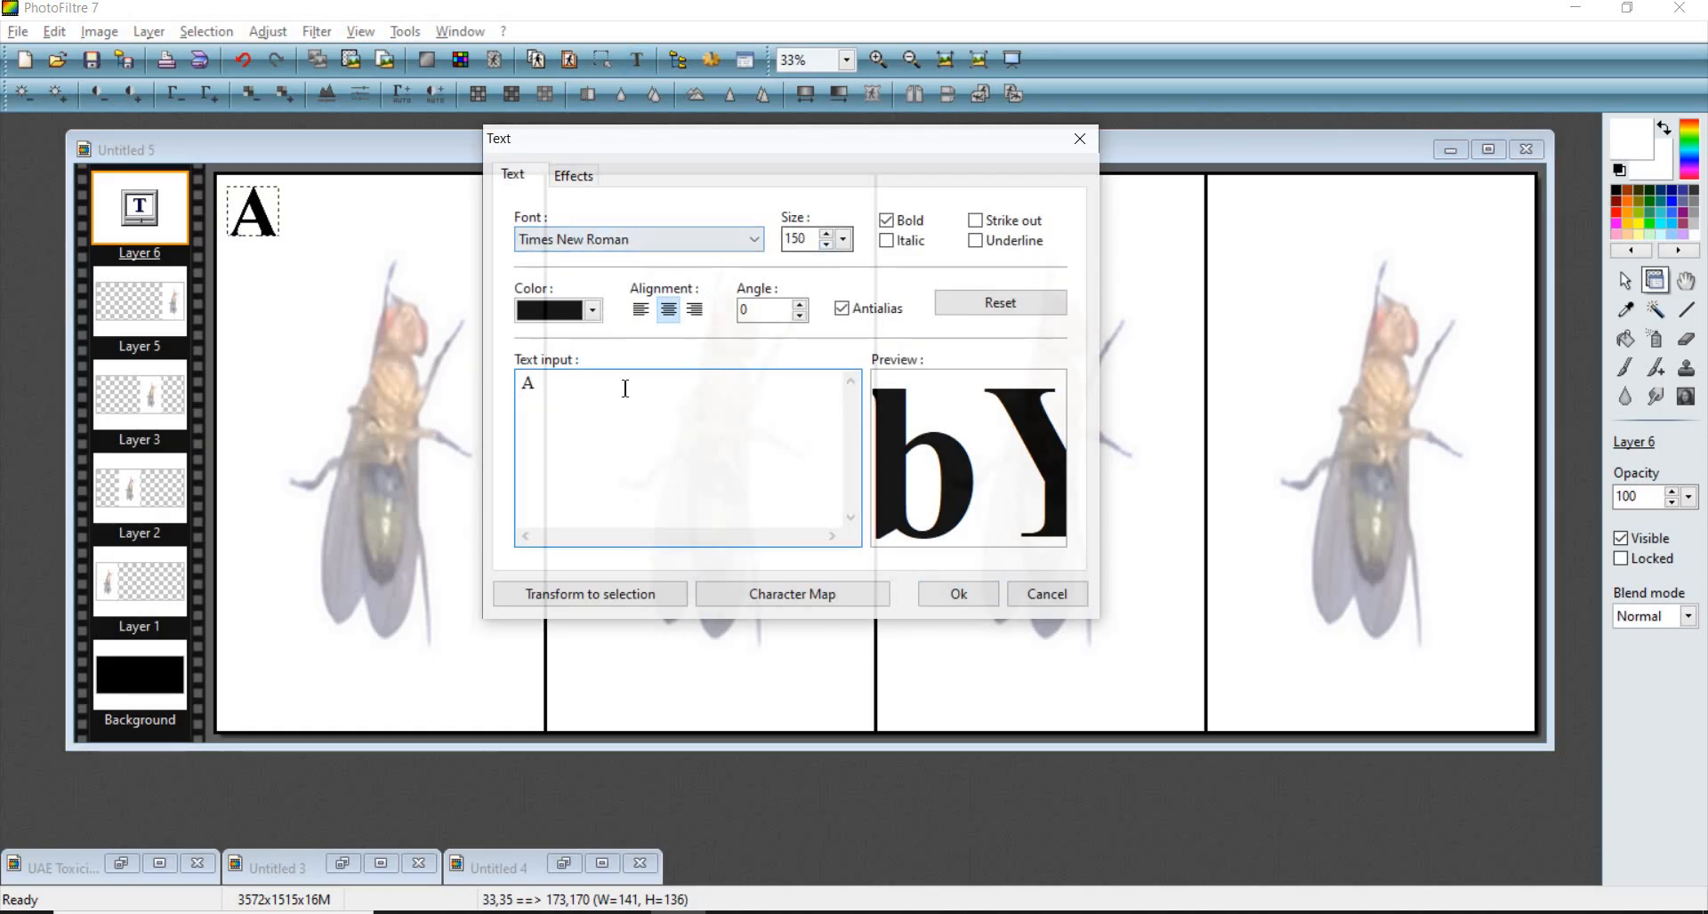
pyautogui.moveTo(549, 385); pyautogui.dragTo(478, 386)
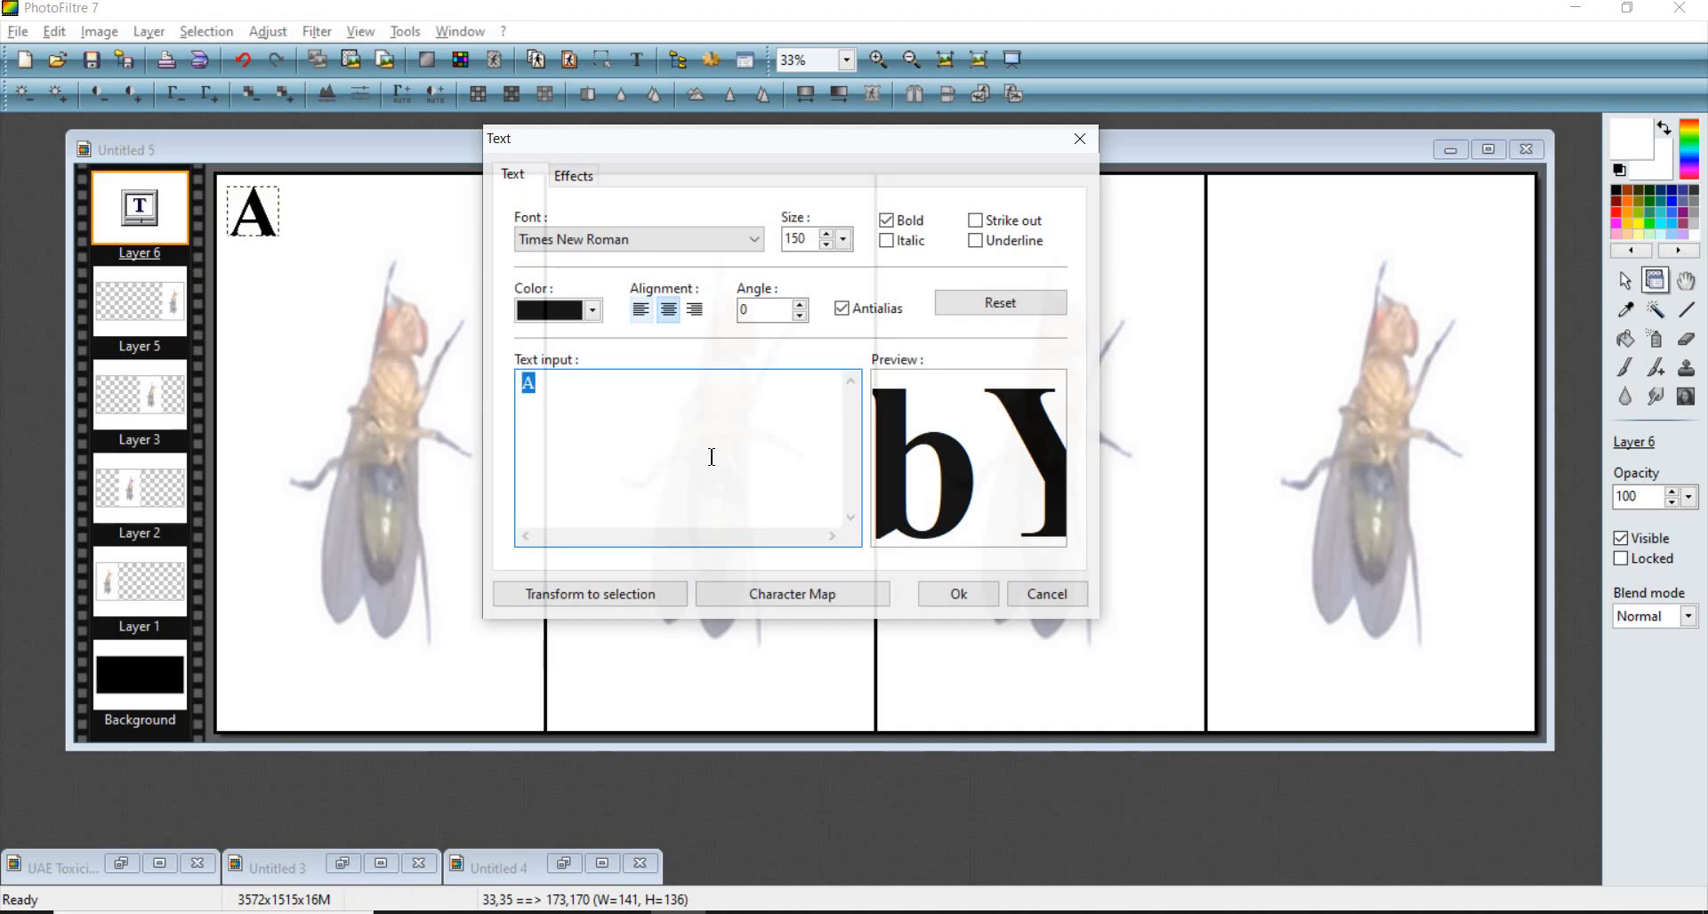
pyautogui.write('B')
pyautogui.click(958, 594)
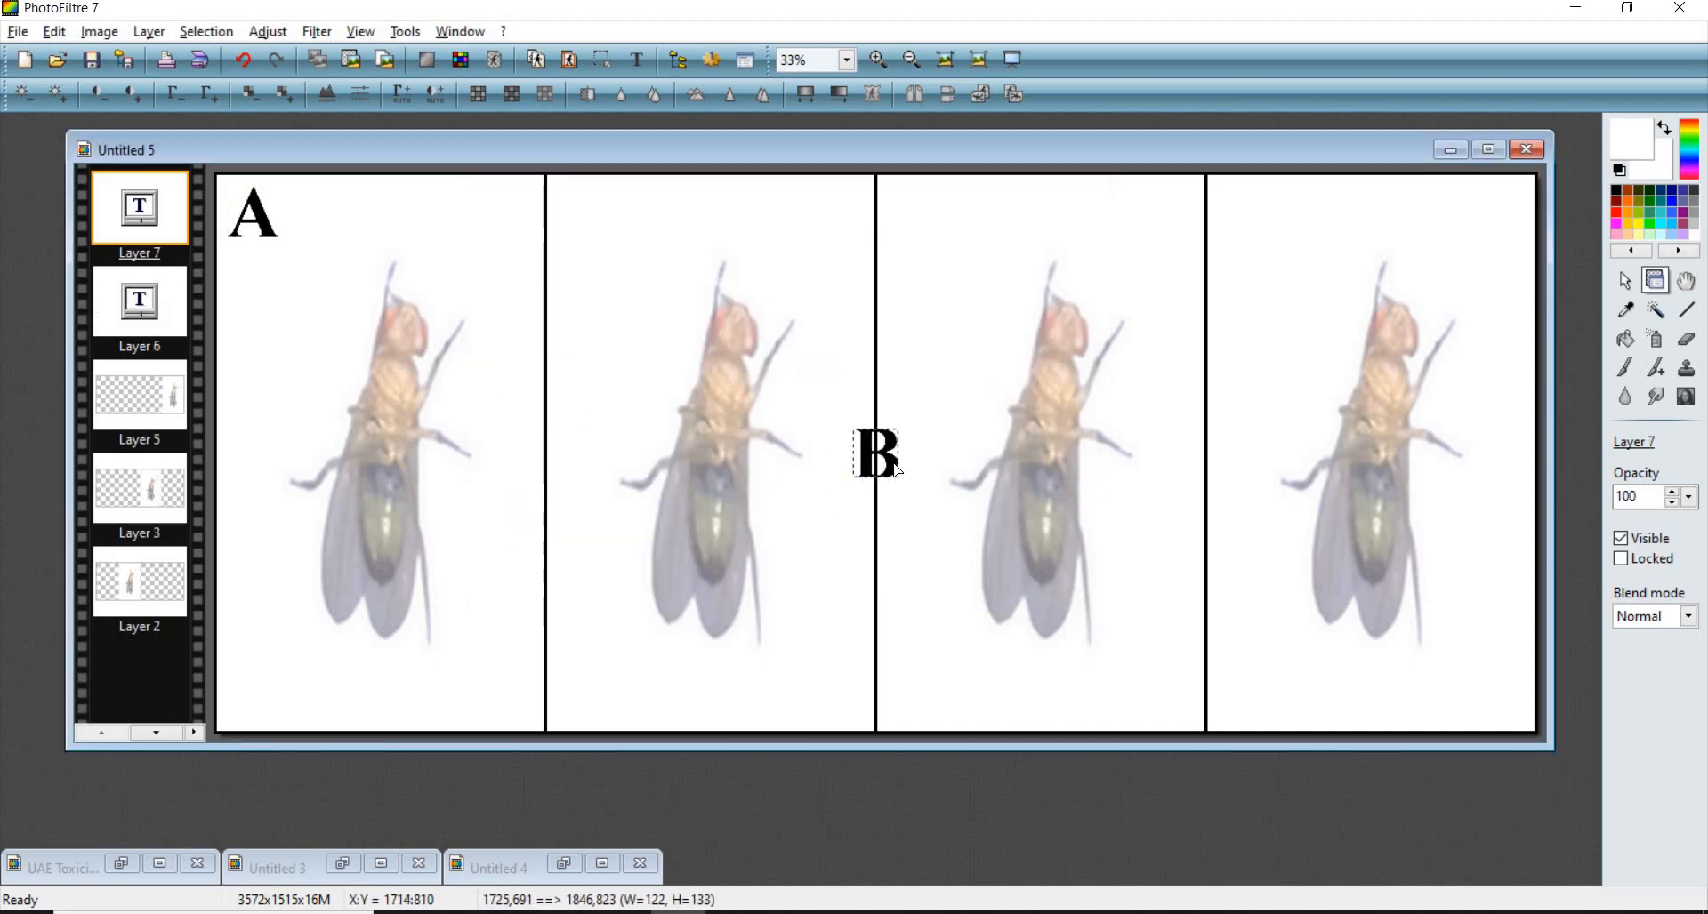
pyautogui.moveTo(824, 397); pyautogui.dragTo(594, 217)
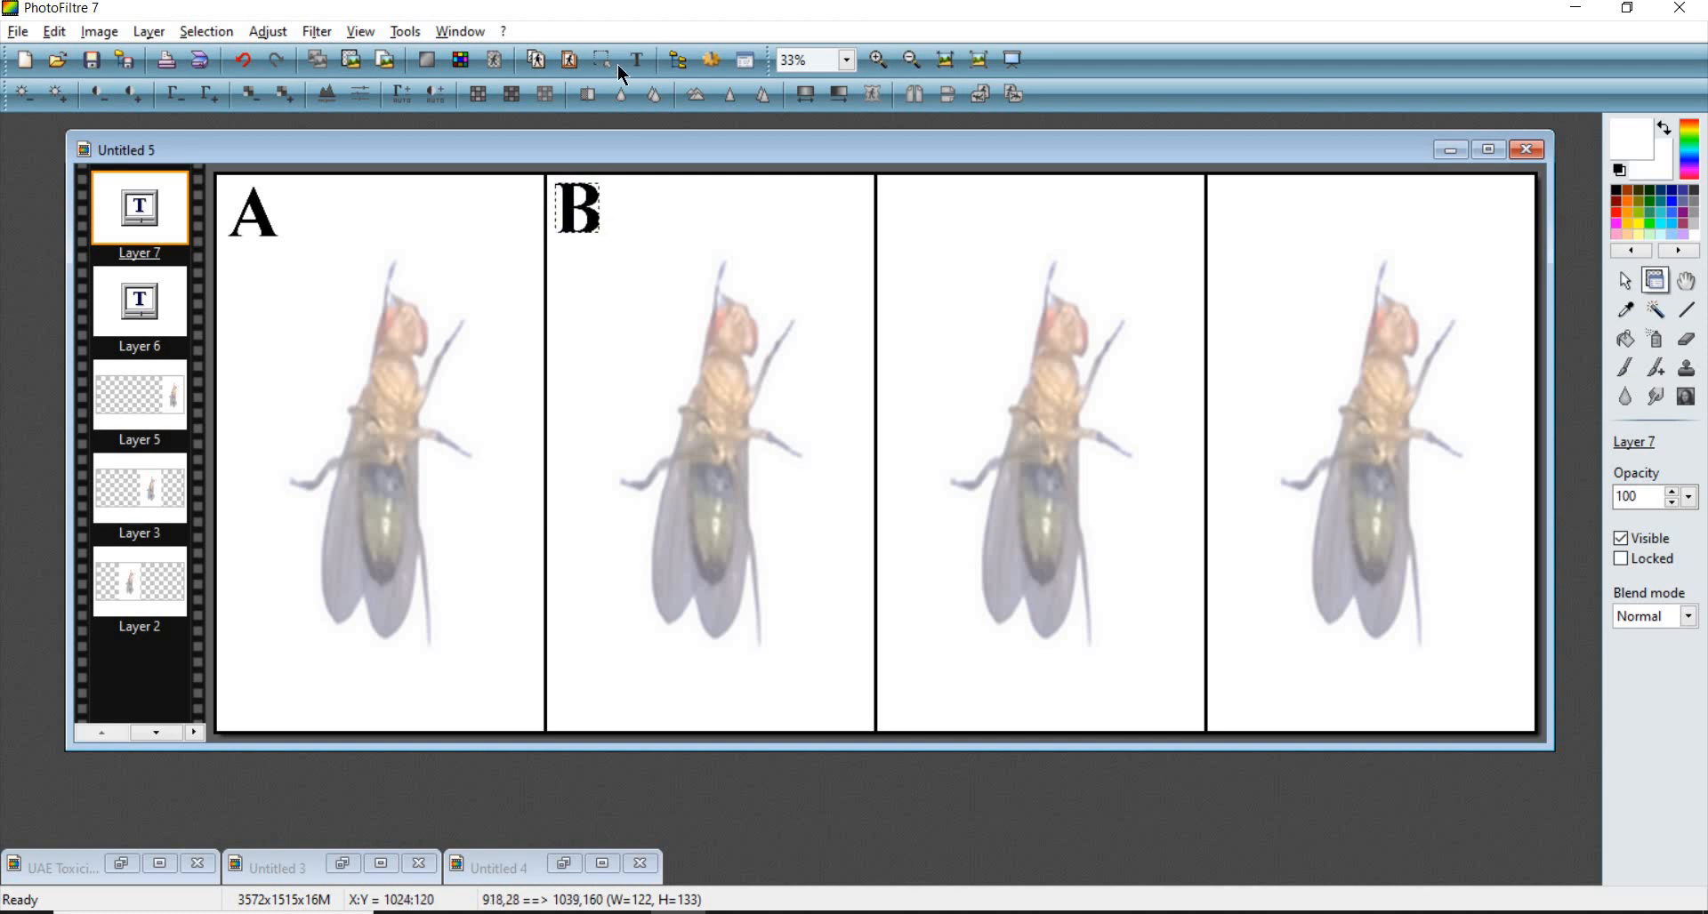
# - Add a C label as a new text layer and move it to the third panel's top-left corner
pyautogui.moveTo(541, 388); pyautogui.dragTo(464, 381)
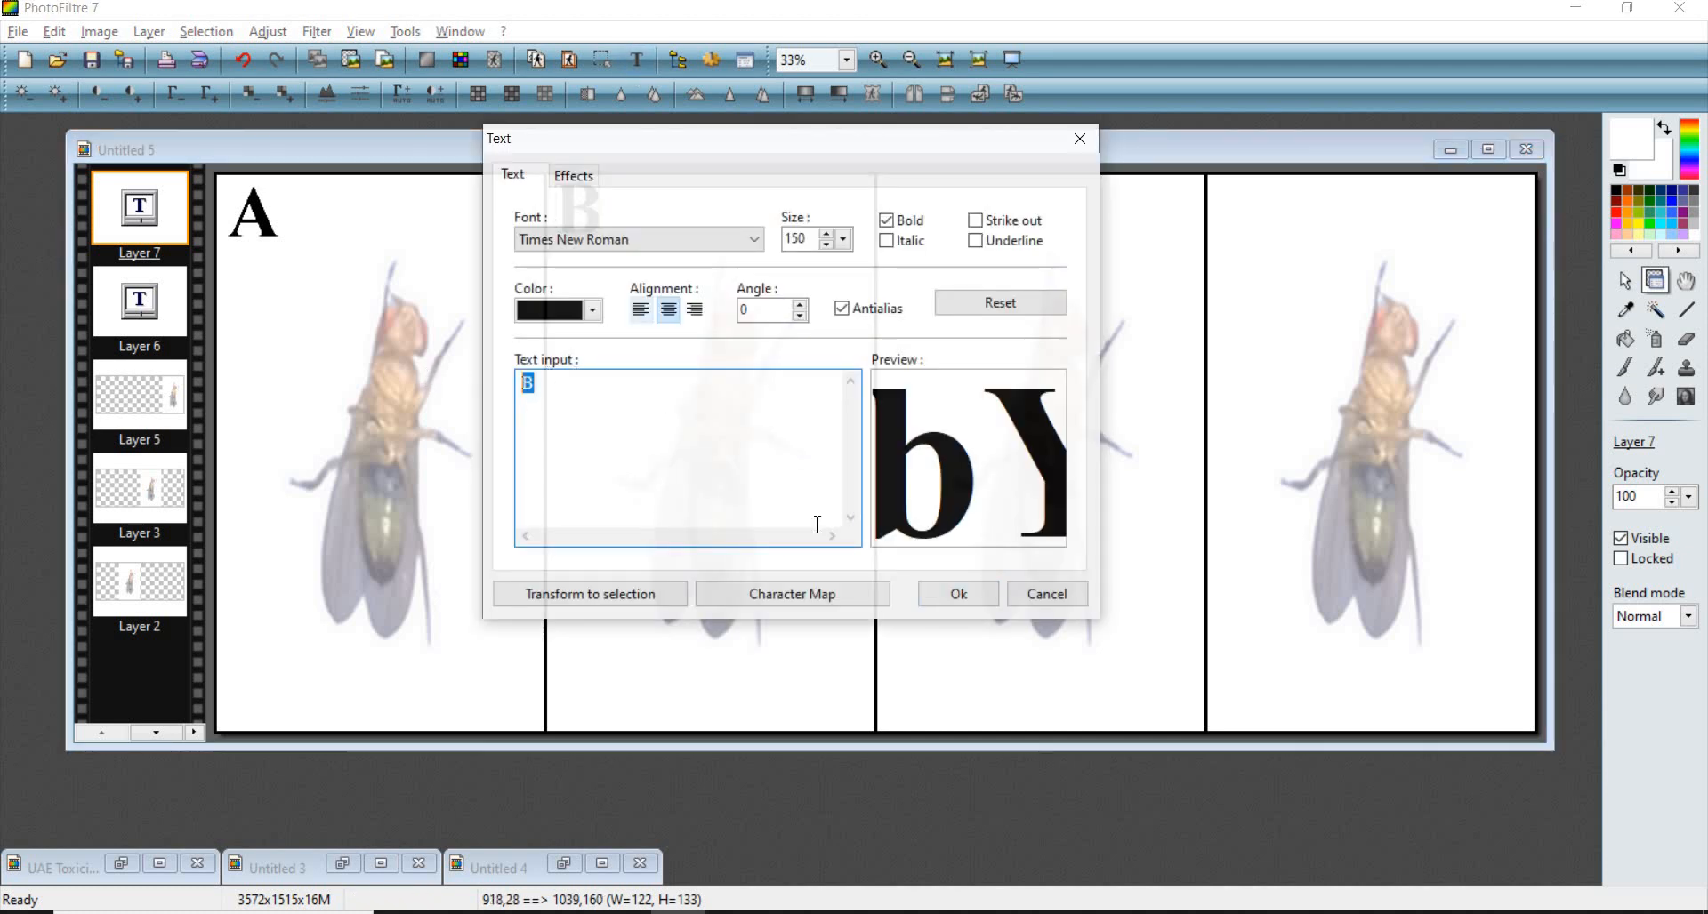
pyautogui.write('C')
pyautogui.click(958, 594)
pyautogui.moveTo(851, 473); pyautogui.dragTo(904, 218)
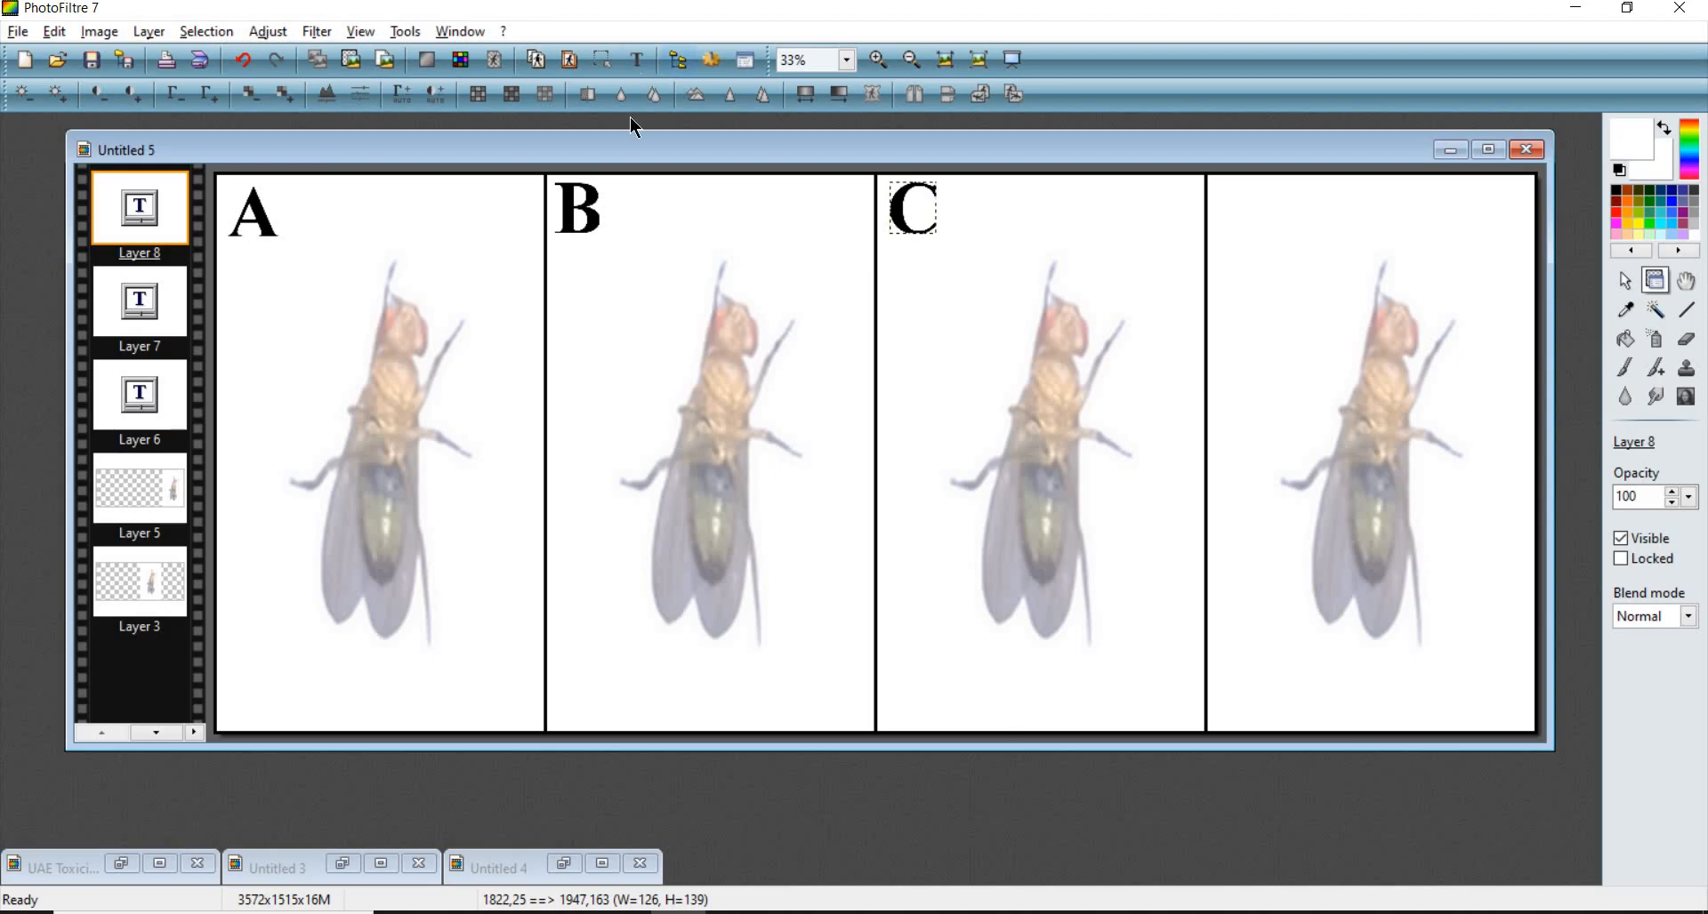
# - Add a D label as a new text layer and move it to the fourth panel's top-left corner
pyautogui.click(637, 60)
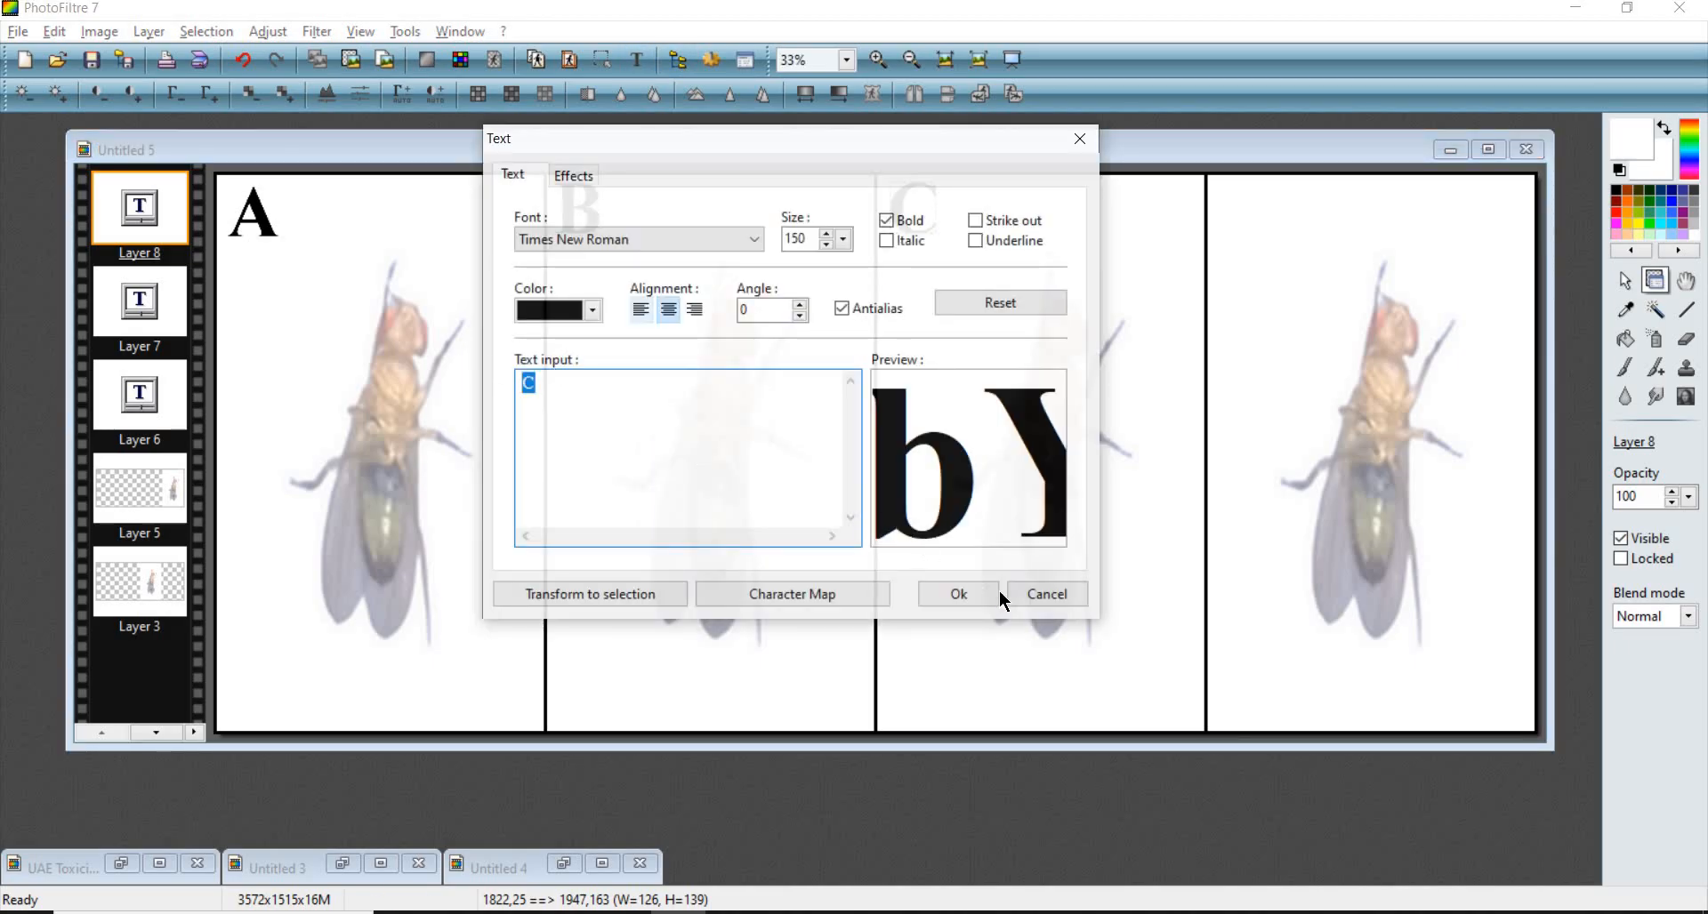
pyautogui.write('D')
pyautogui.press('Return')
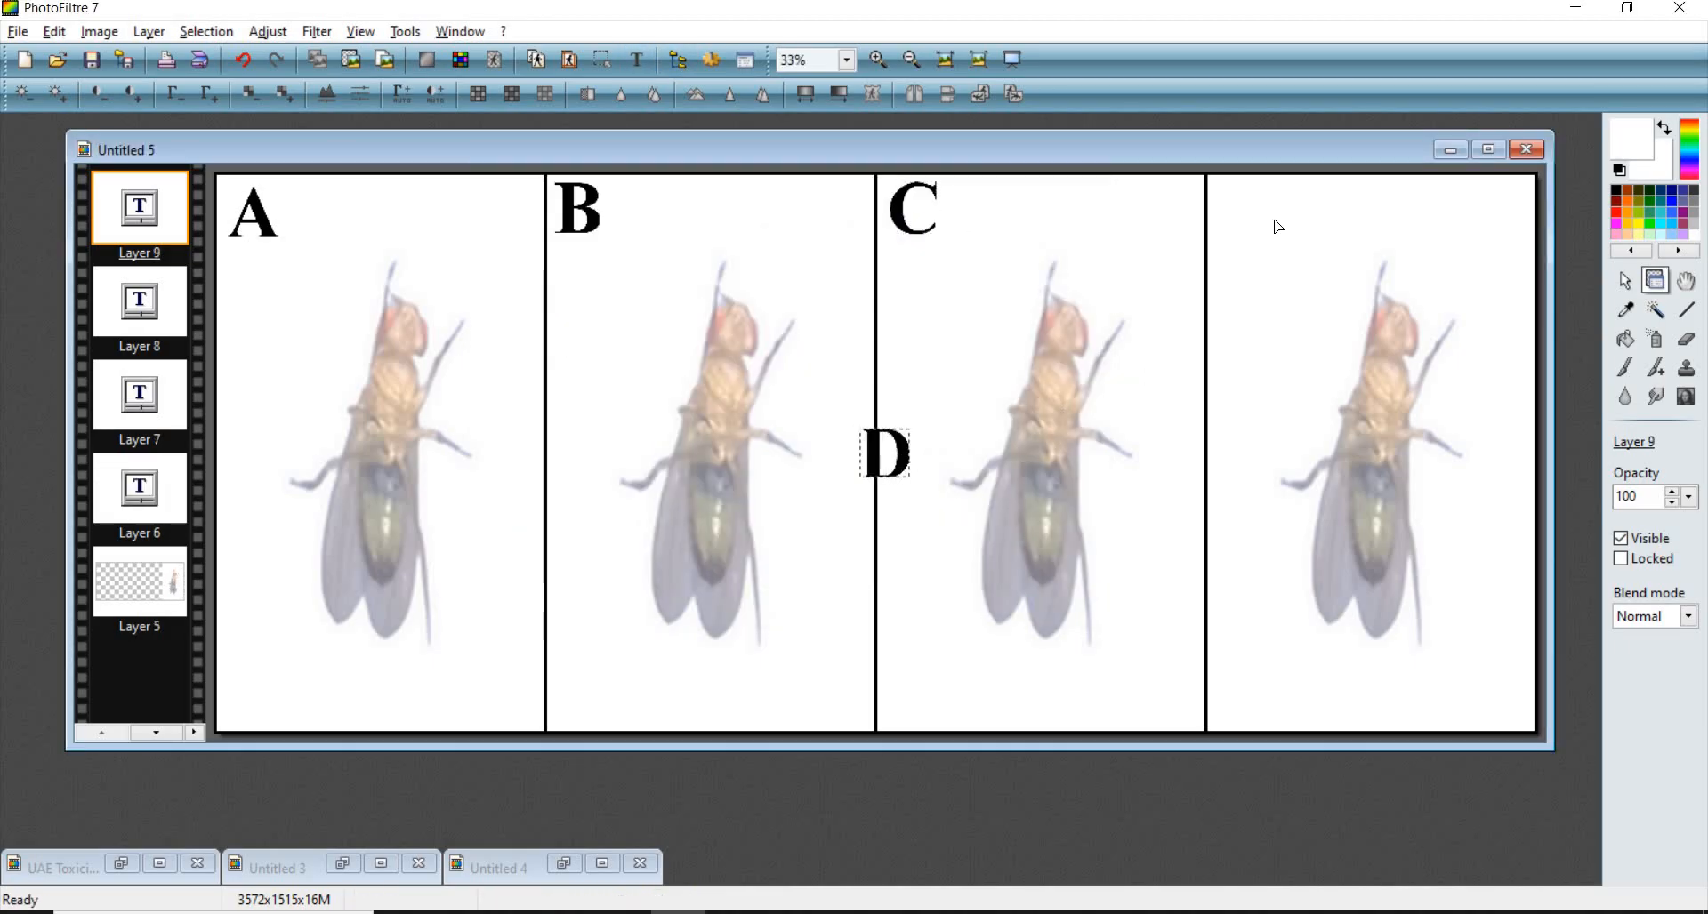
pyautogui.moveTo(1279, 227); pyautogui.dragTo(1265, 221)
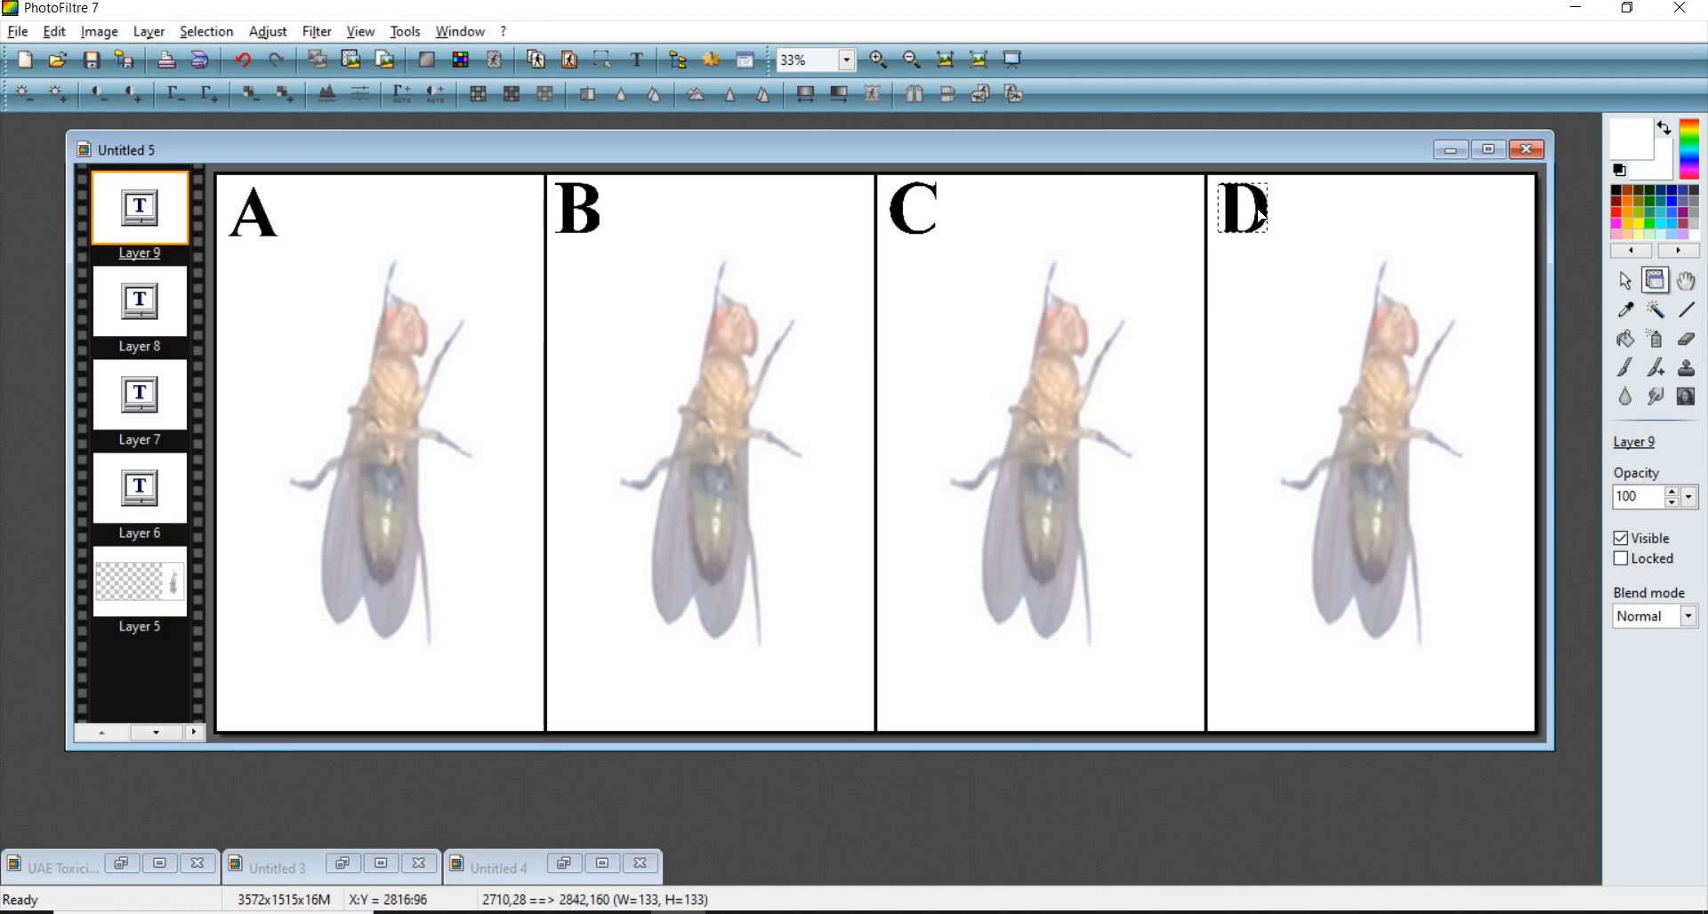
# - Inspect the labelled fly row at several zoom levels
pyautogui.click(1307, 263)
pyautogui.scroll(-4, 398, 404)
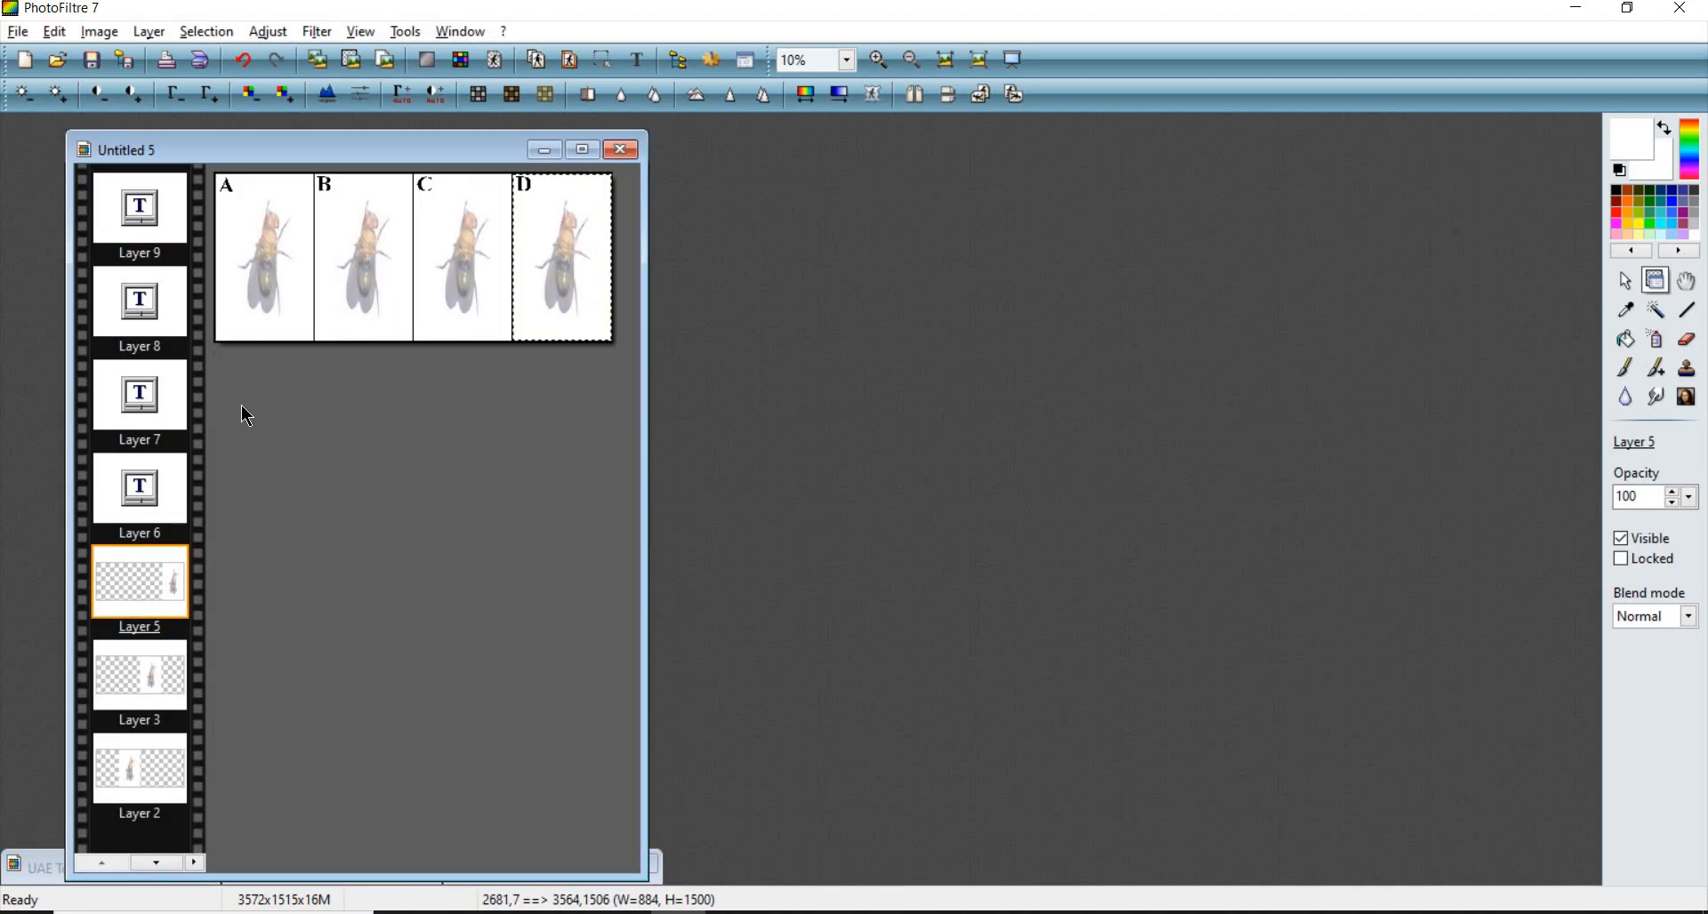
pyautogui.scroll(3, 115, 741)
pyautogui.scroll(2, 115, 742)
pyautogui.scroll(-5, 118, 741)
pyautogui.scroll(2, 452, 513)
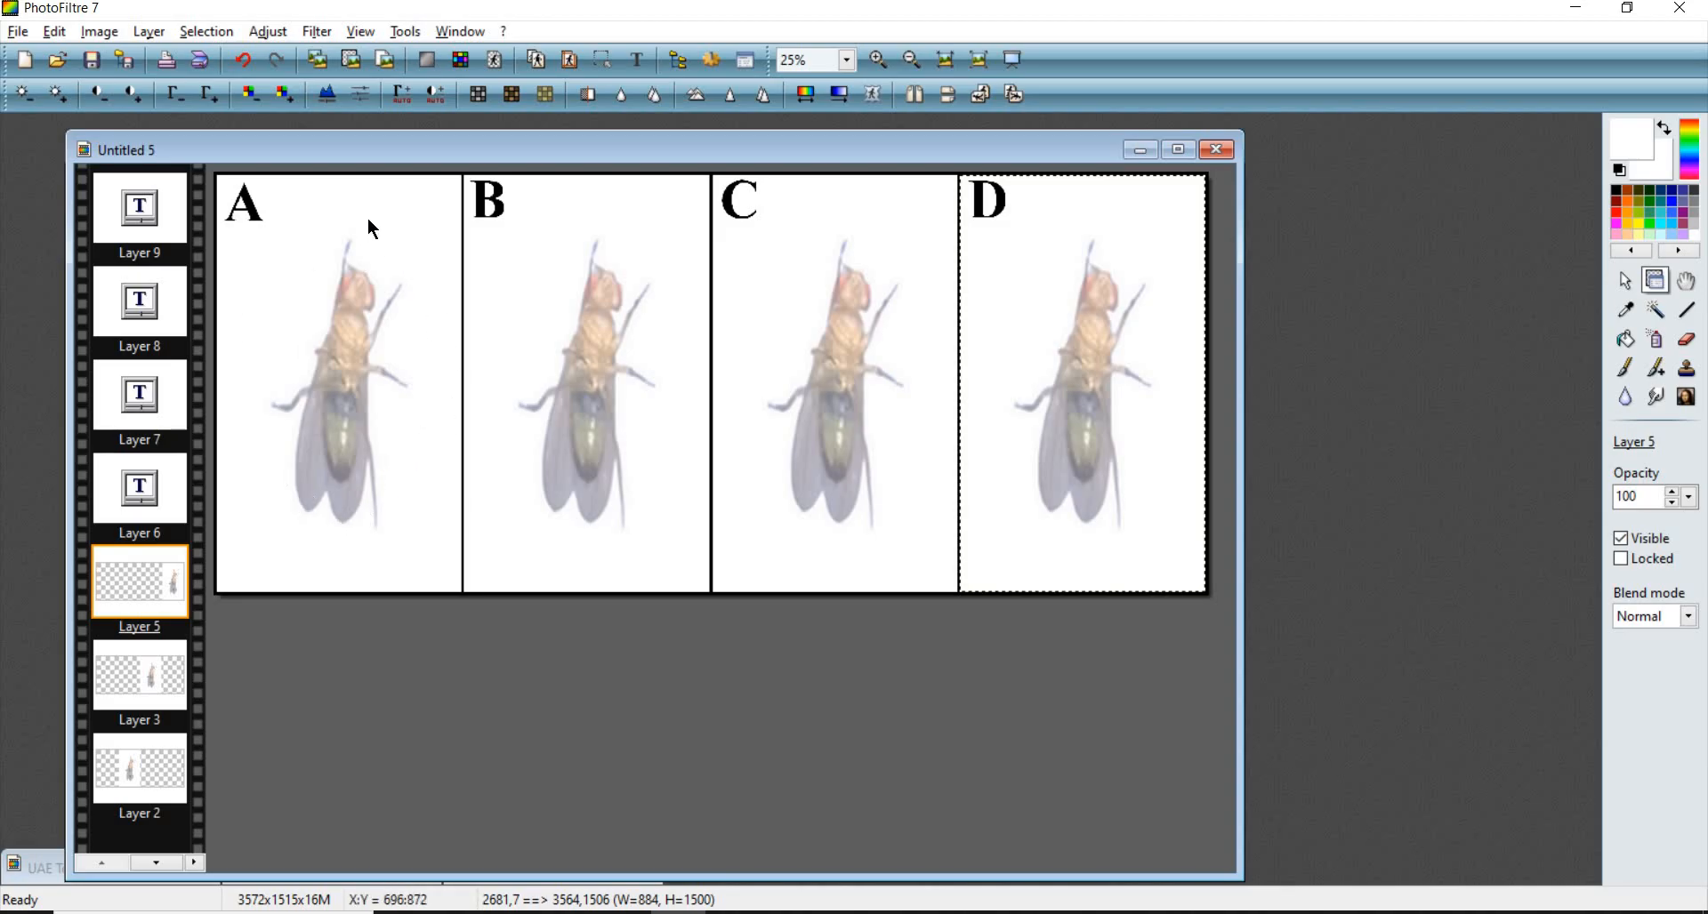
pyautogui.scroll(-1, 392, 409)
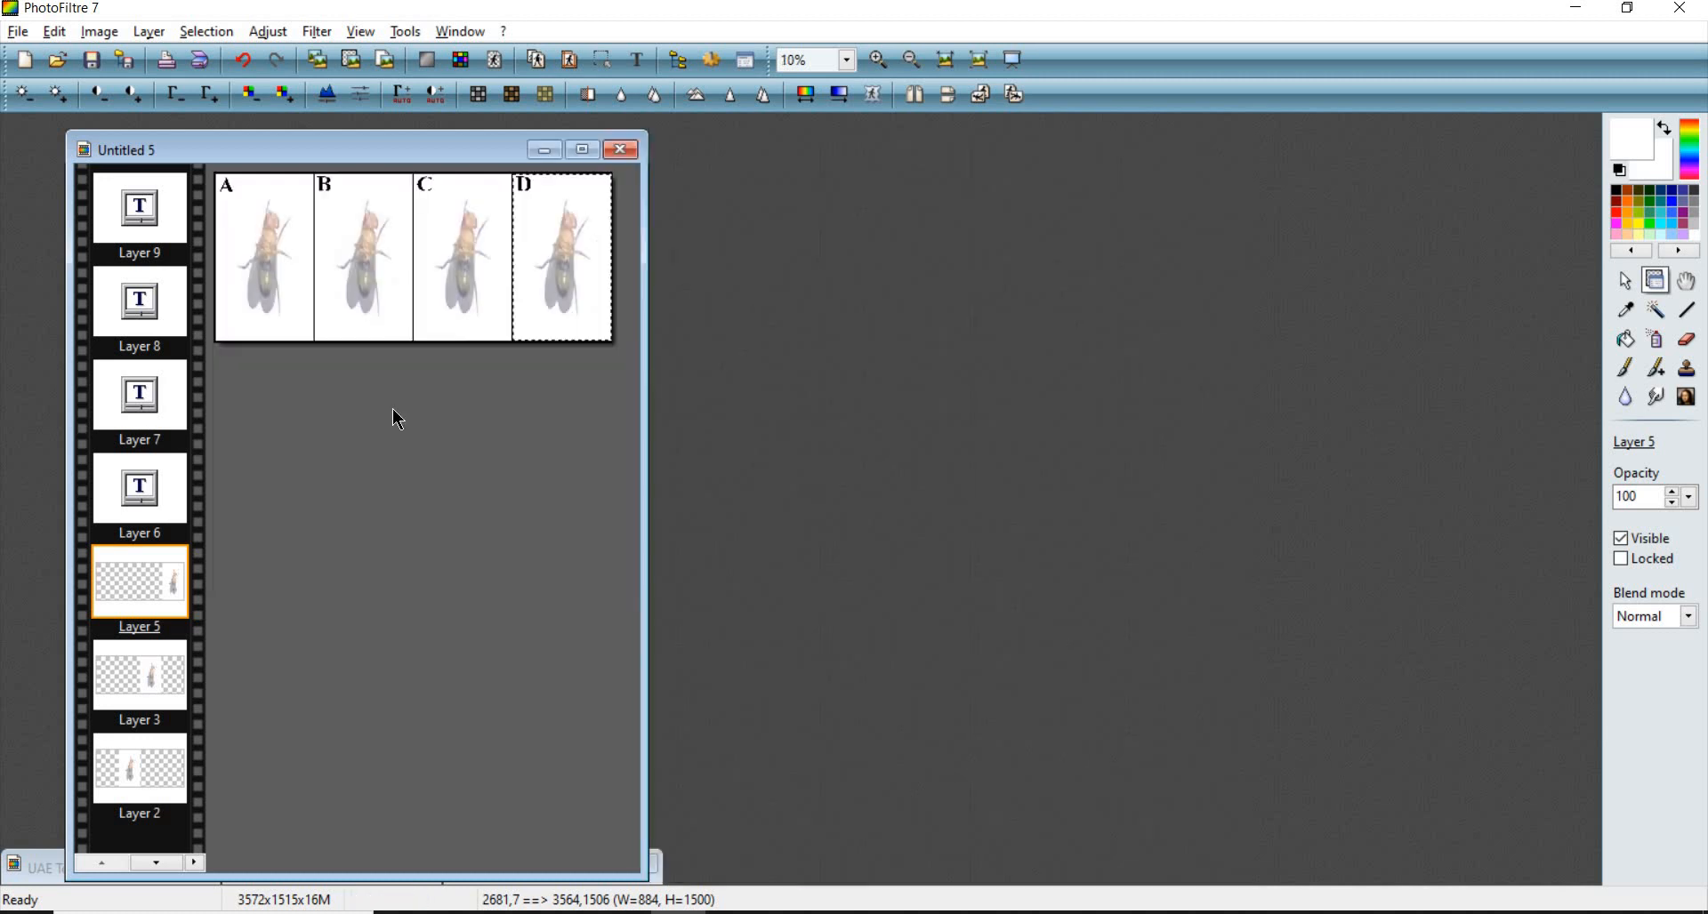
pyautogui.rightClick(840, 201)
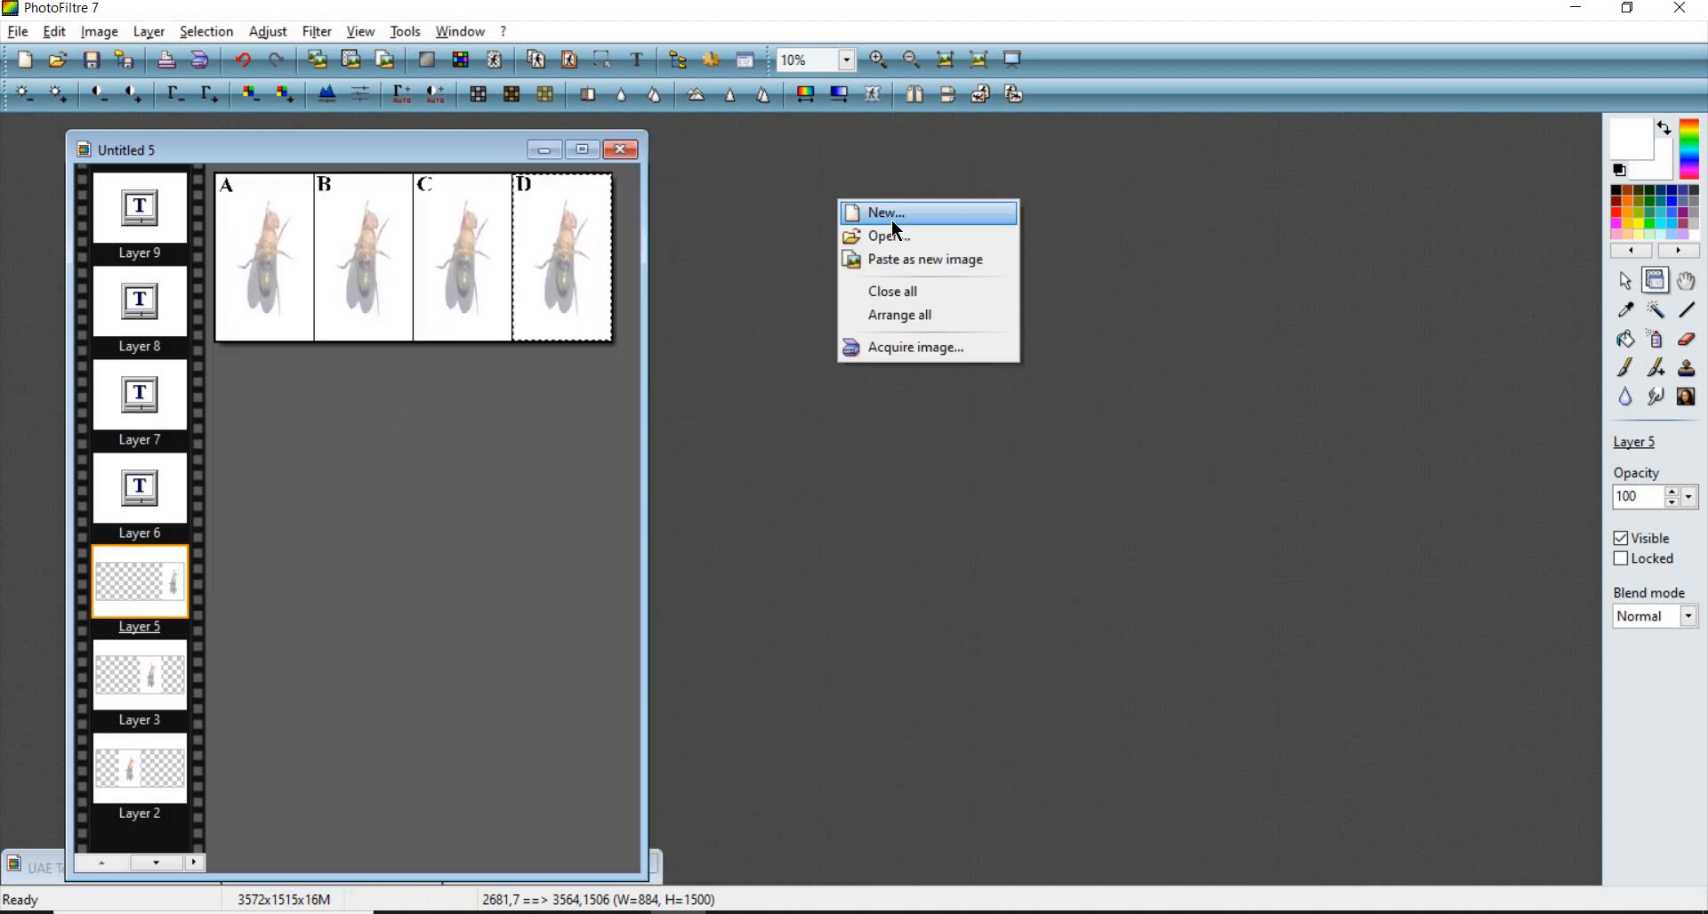
pyautogui.click(621, 150)
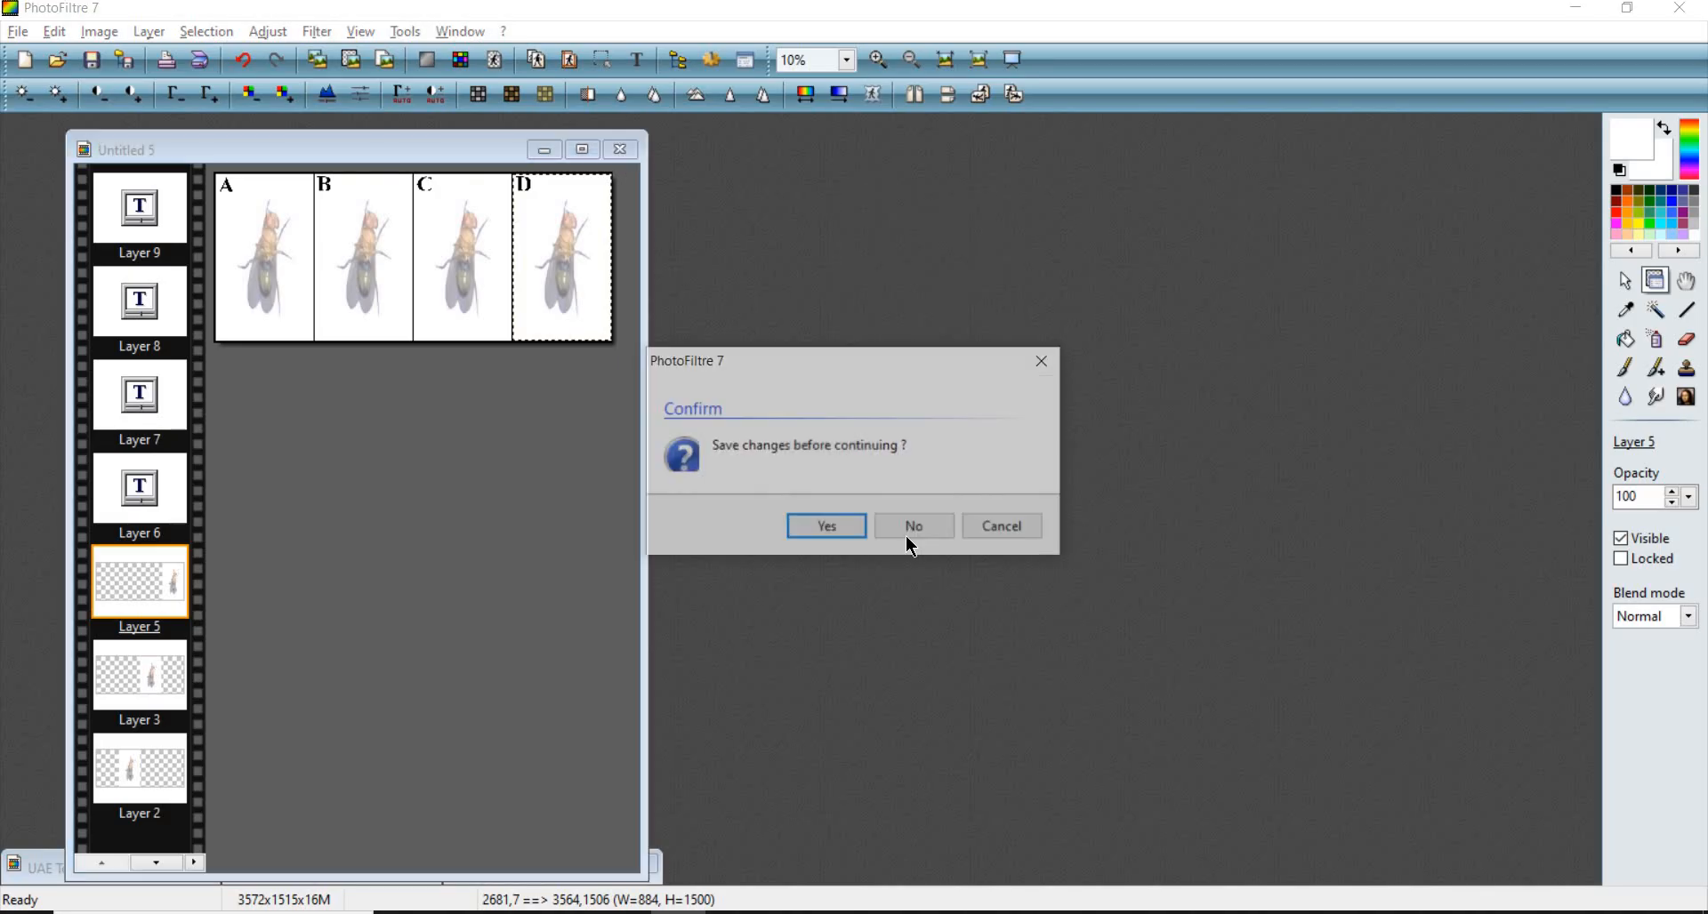
pyautogui.click(1003, 526)
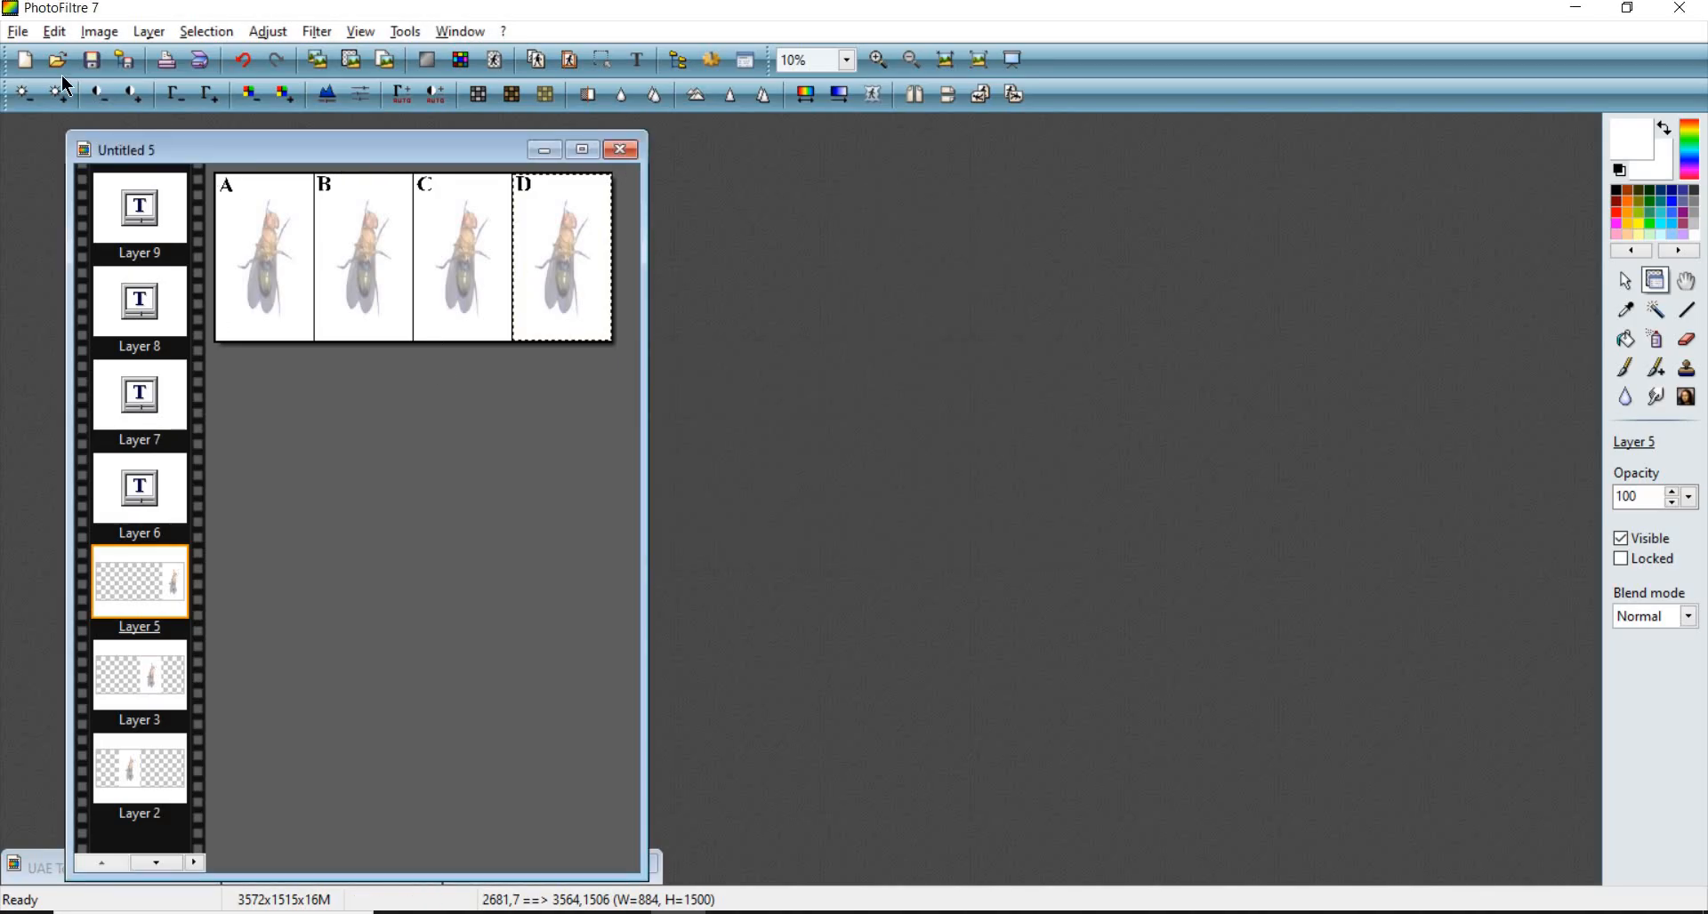
pyautogui.scroll(1, 407, 244)
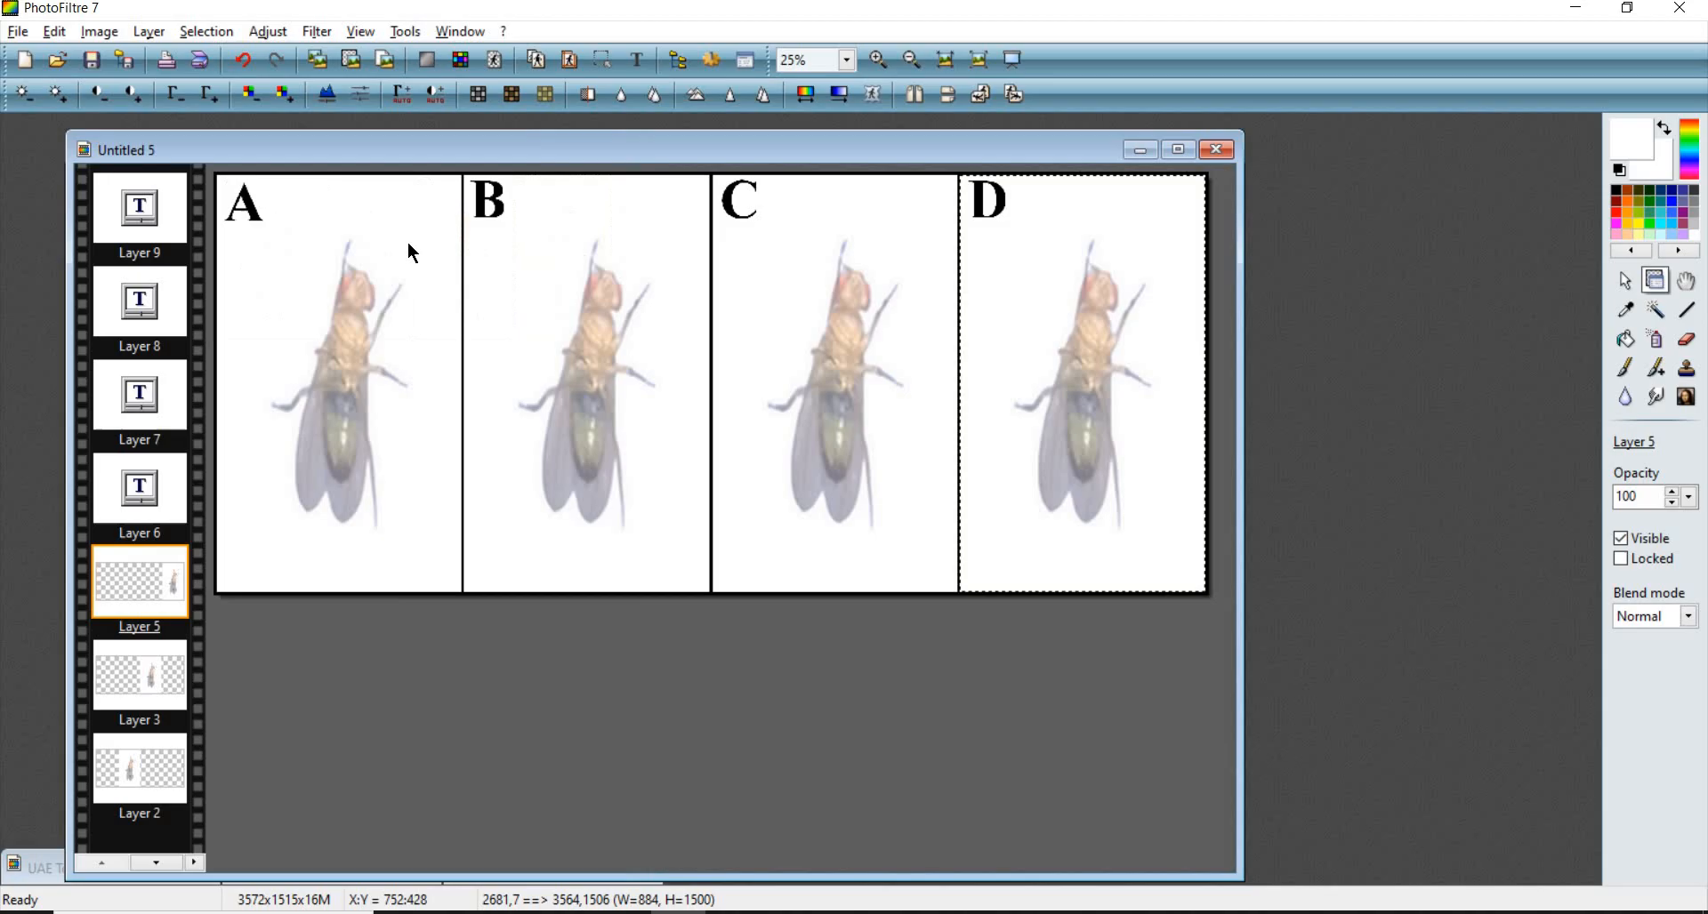
pyautogui.click(16, 32)
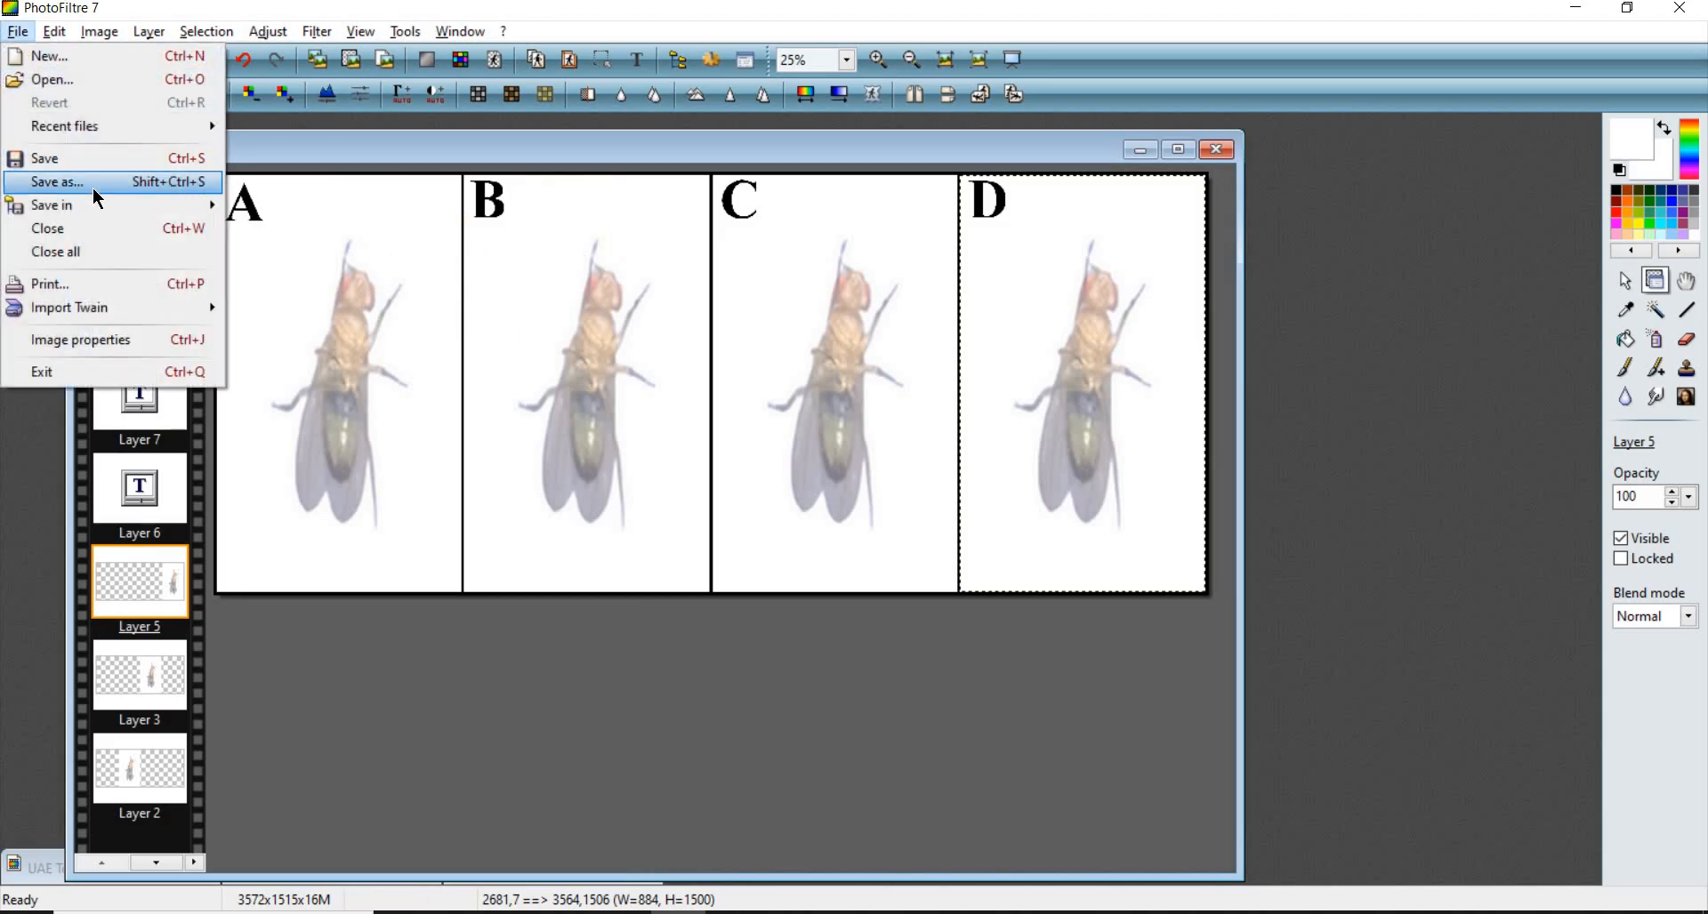
pyautogui.click(93, 185)
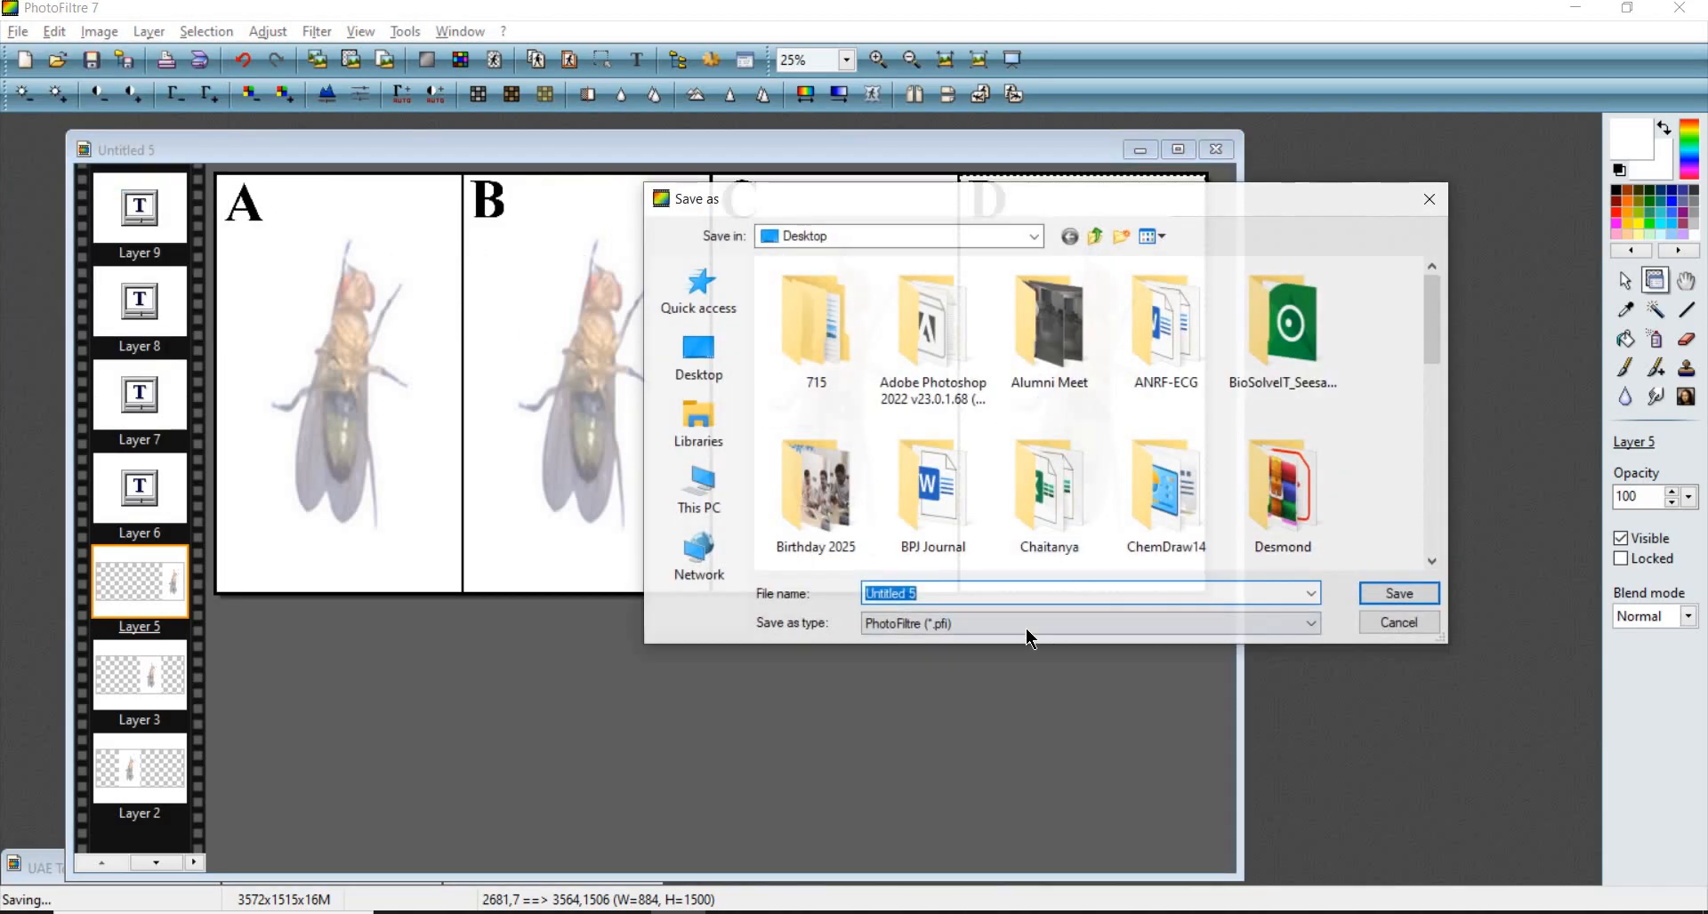
pyautogui.click(1066, 621)
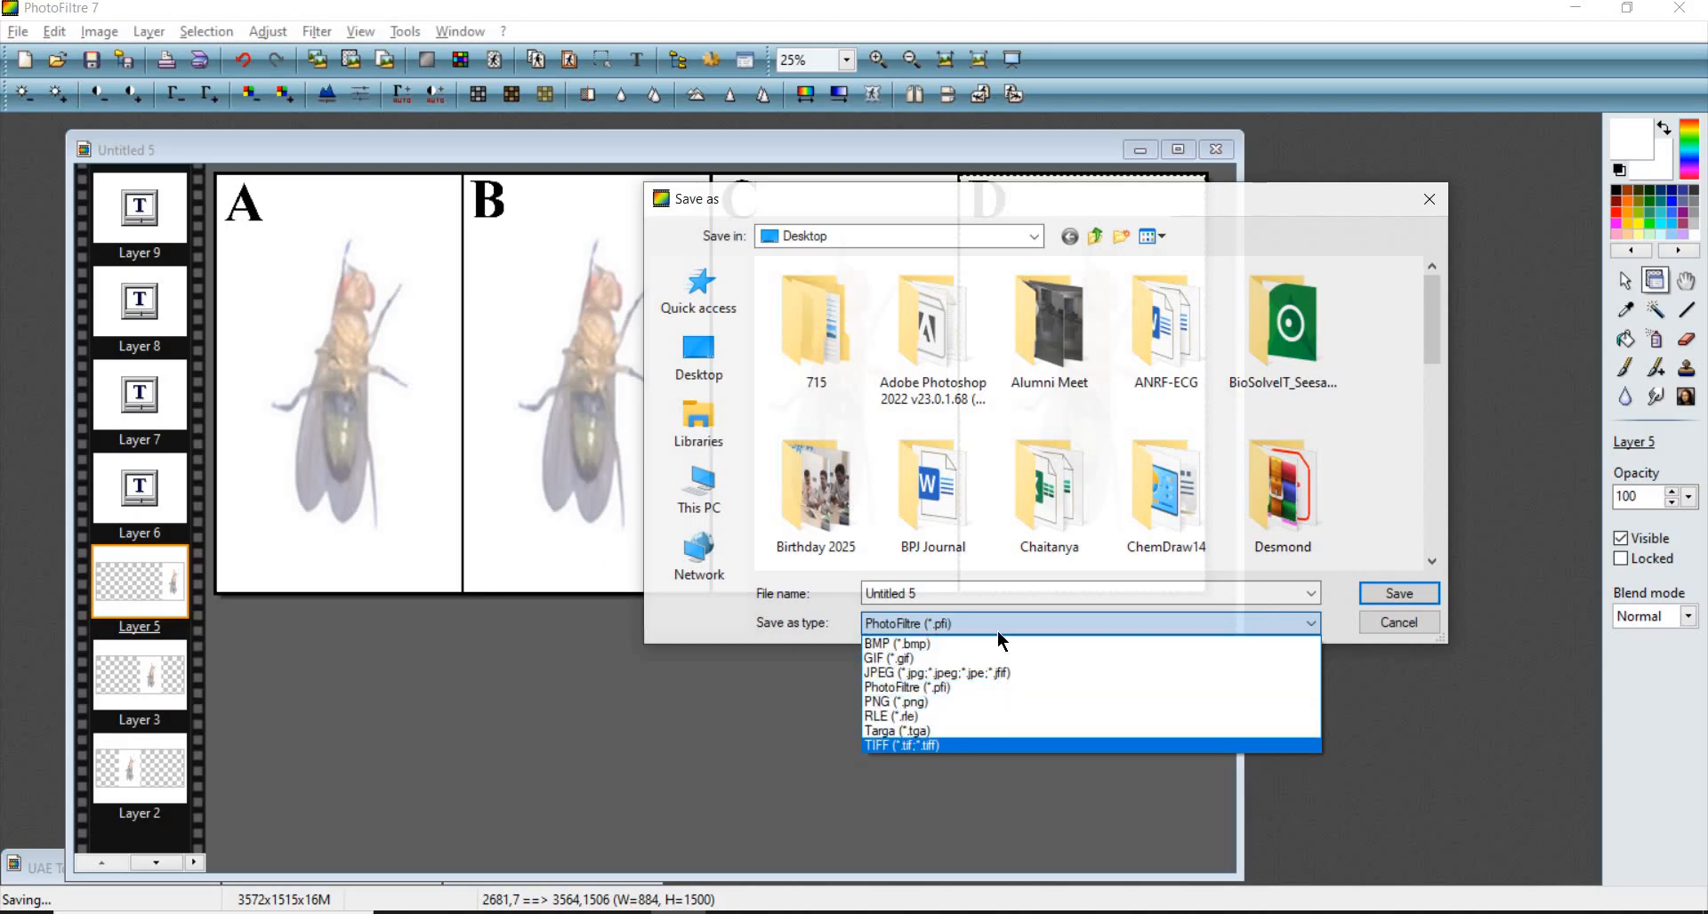
pyautogui.click(1343, 621)
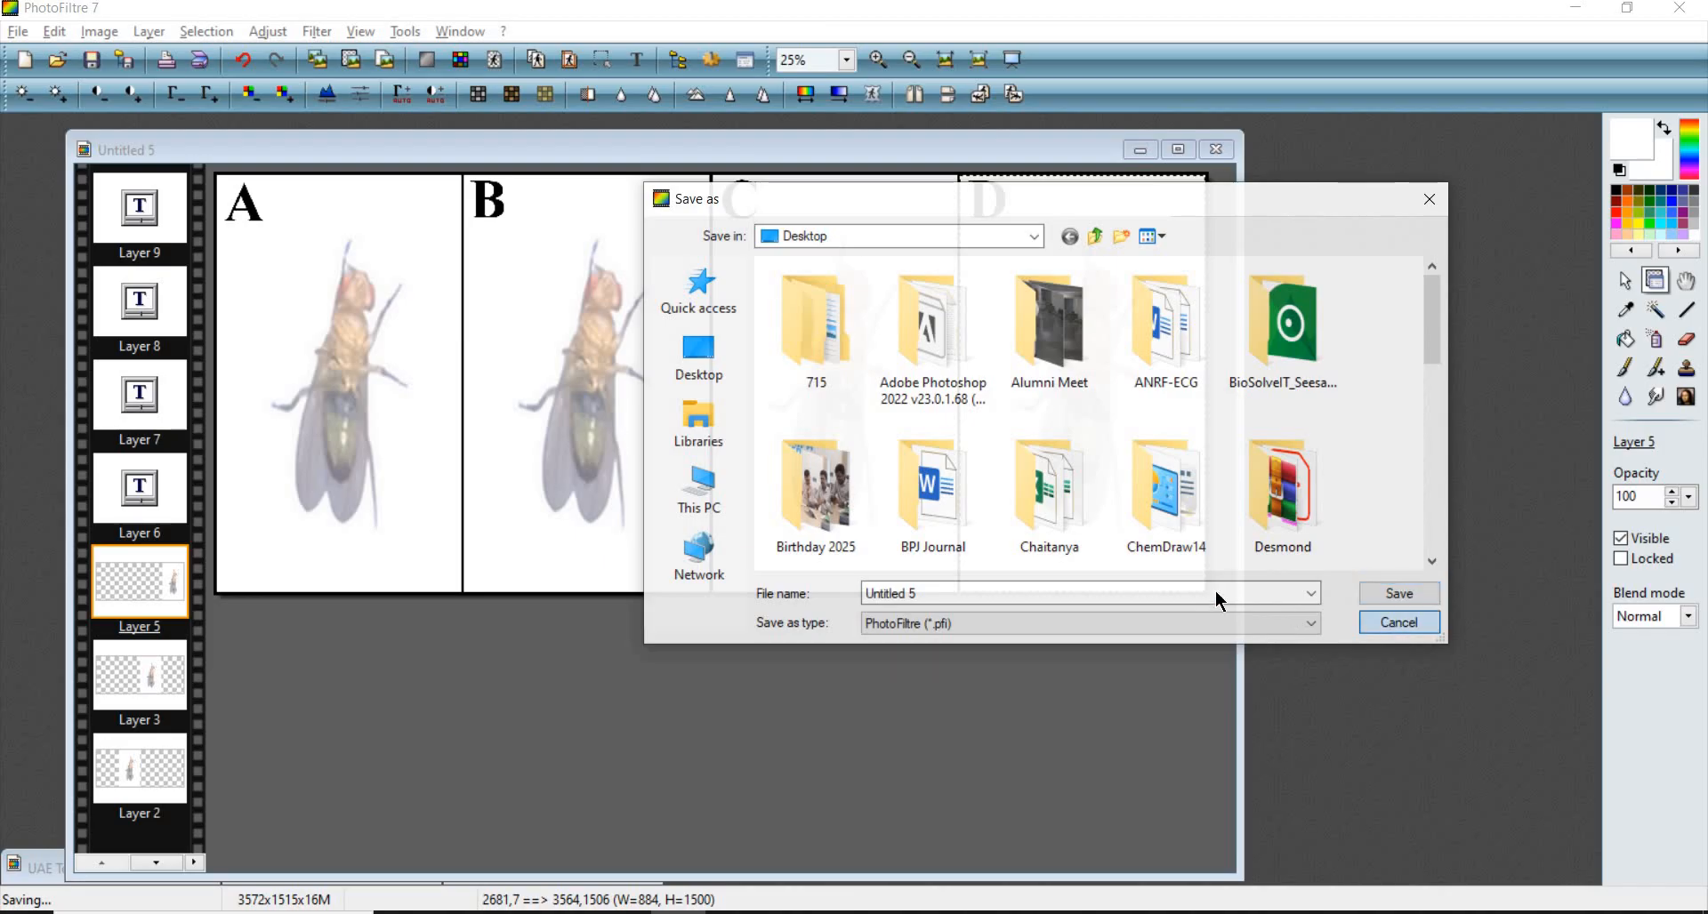
# - Close the labelled image without saving changes
pyautogui.click(1216, 149)
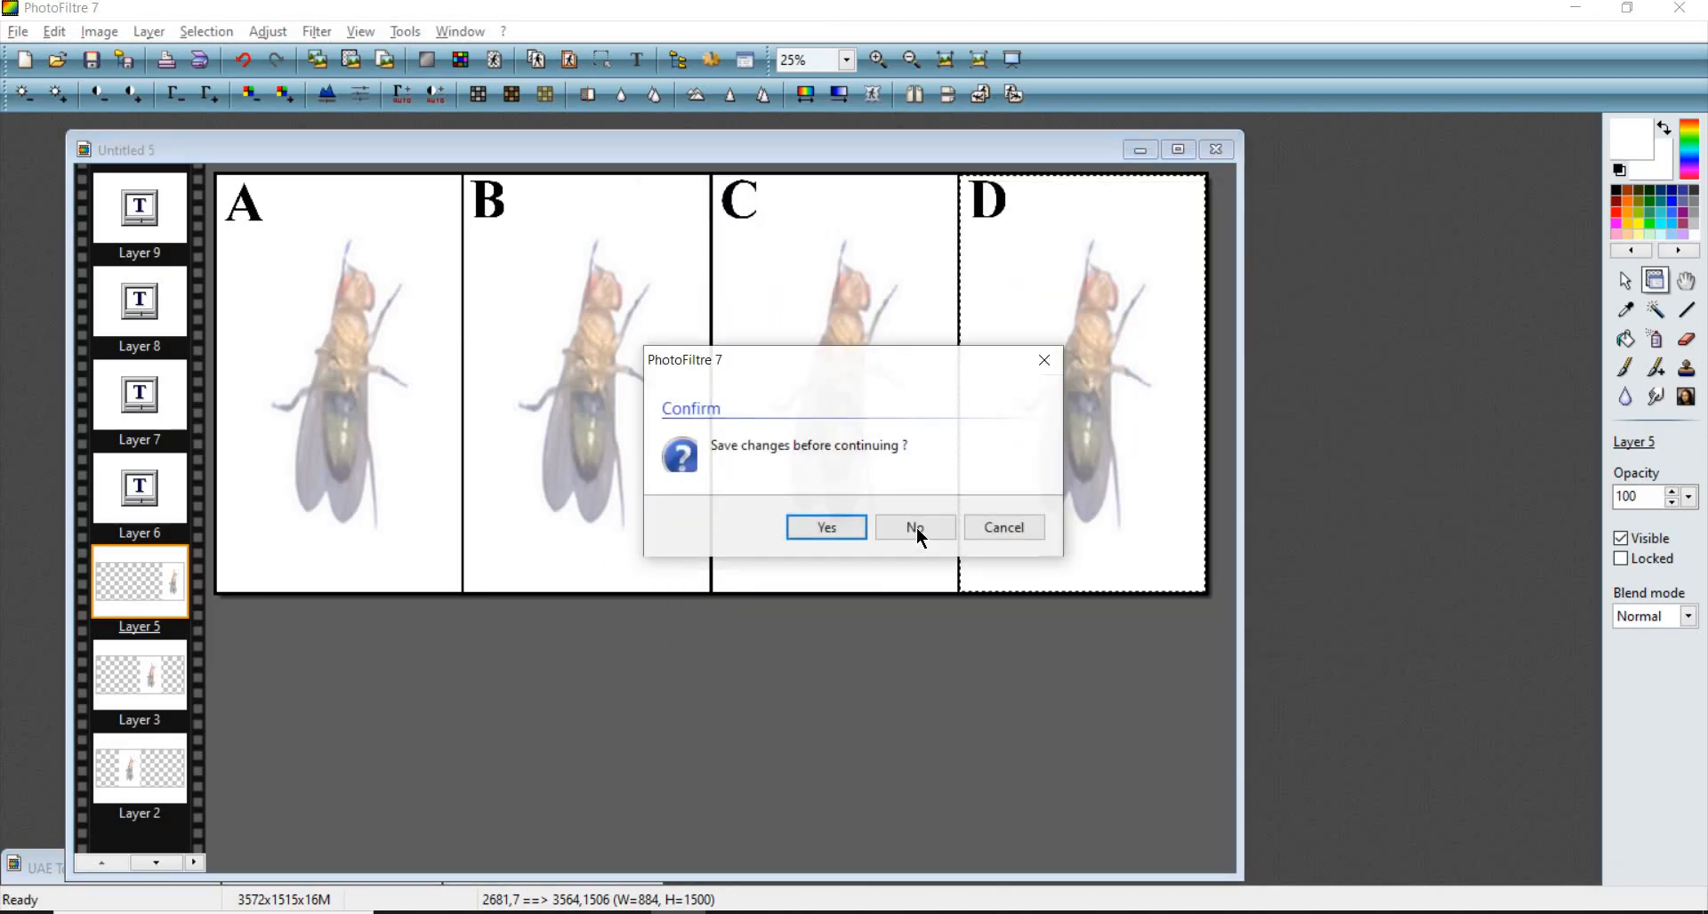
pyautogui.click(917, 529)
# - Create a new 4000 × 4000 pixel image at 300 pixels/inch with a black background
pyautogui.rightClick(845, 231)
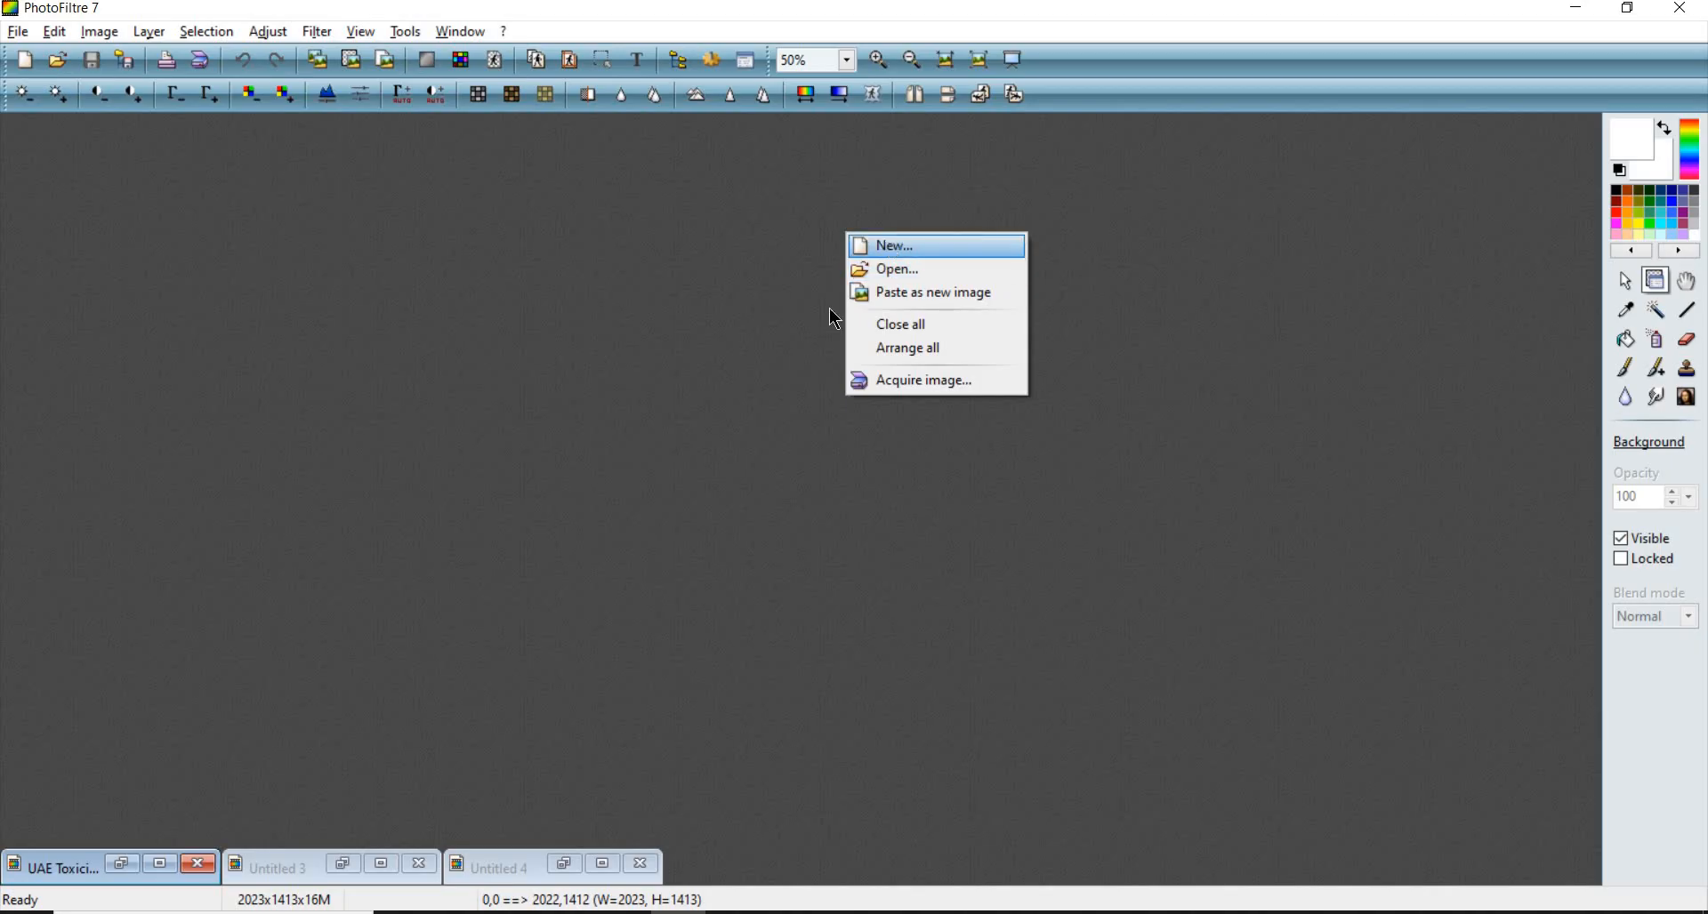
pyautogui.click(898, 251)
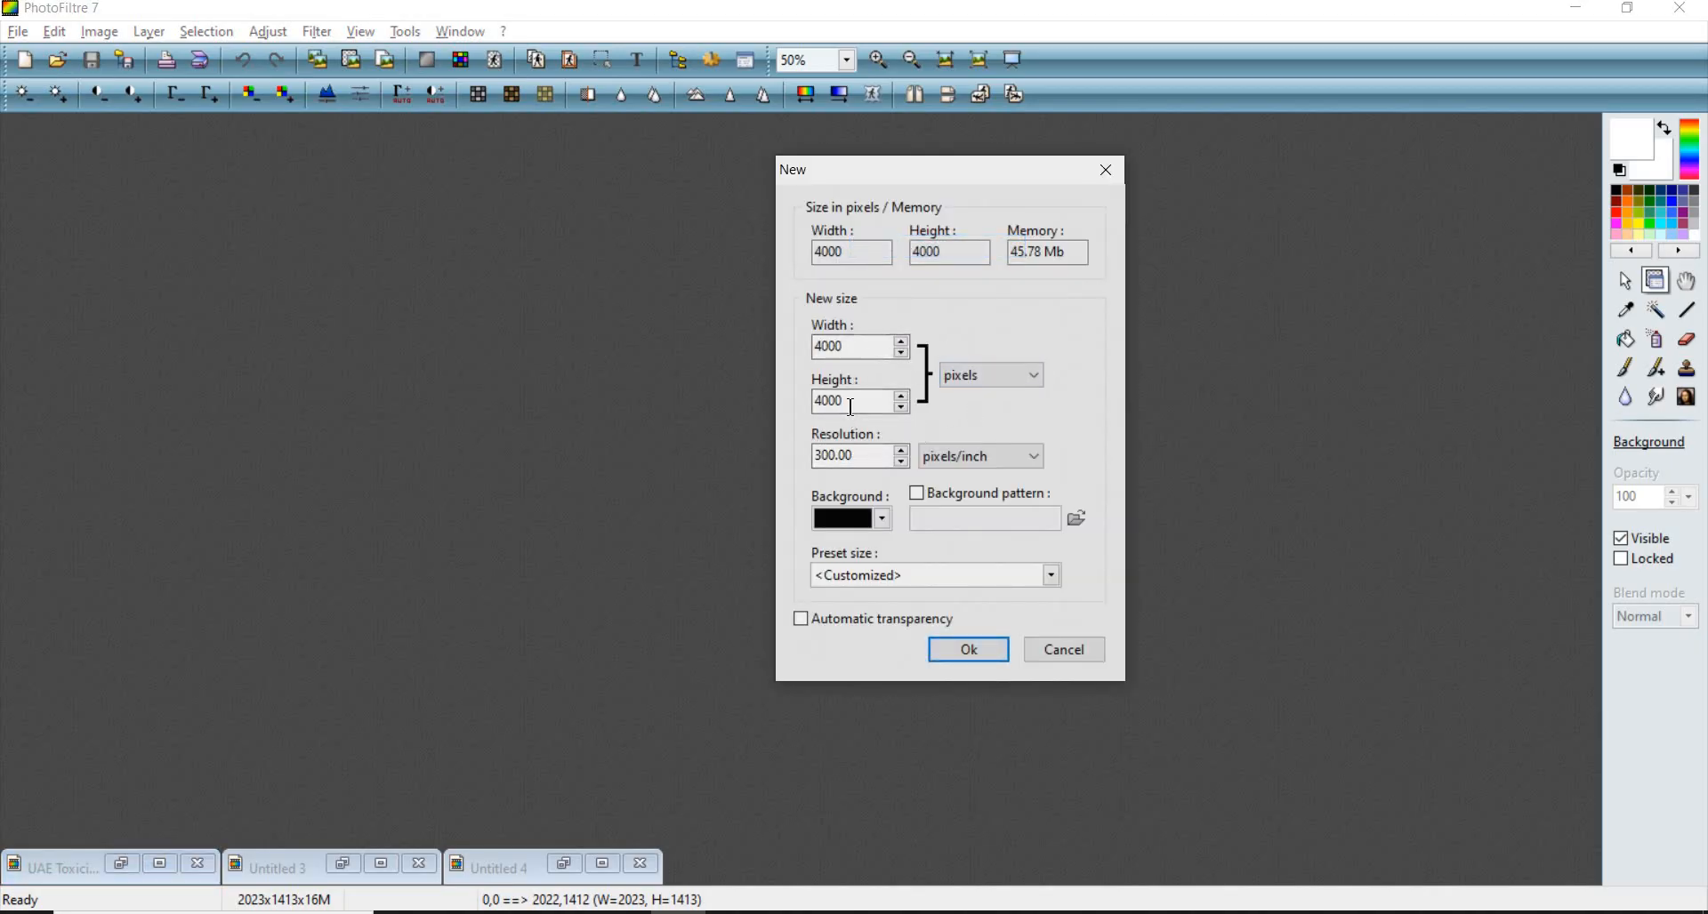
pyautogui.click(975, 655)
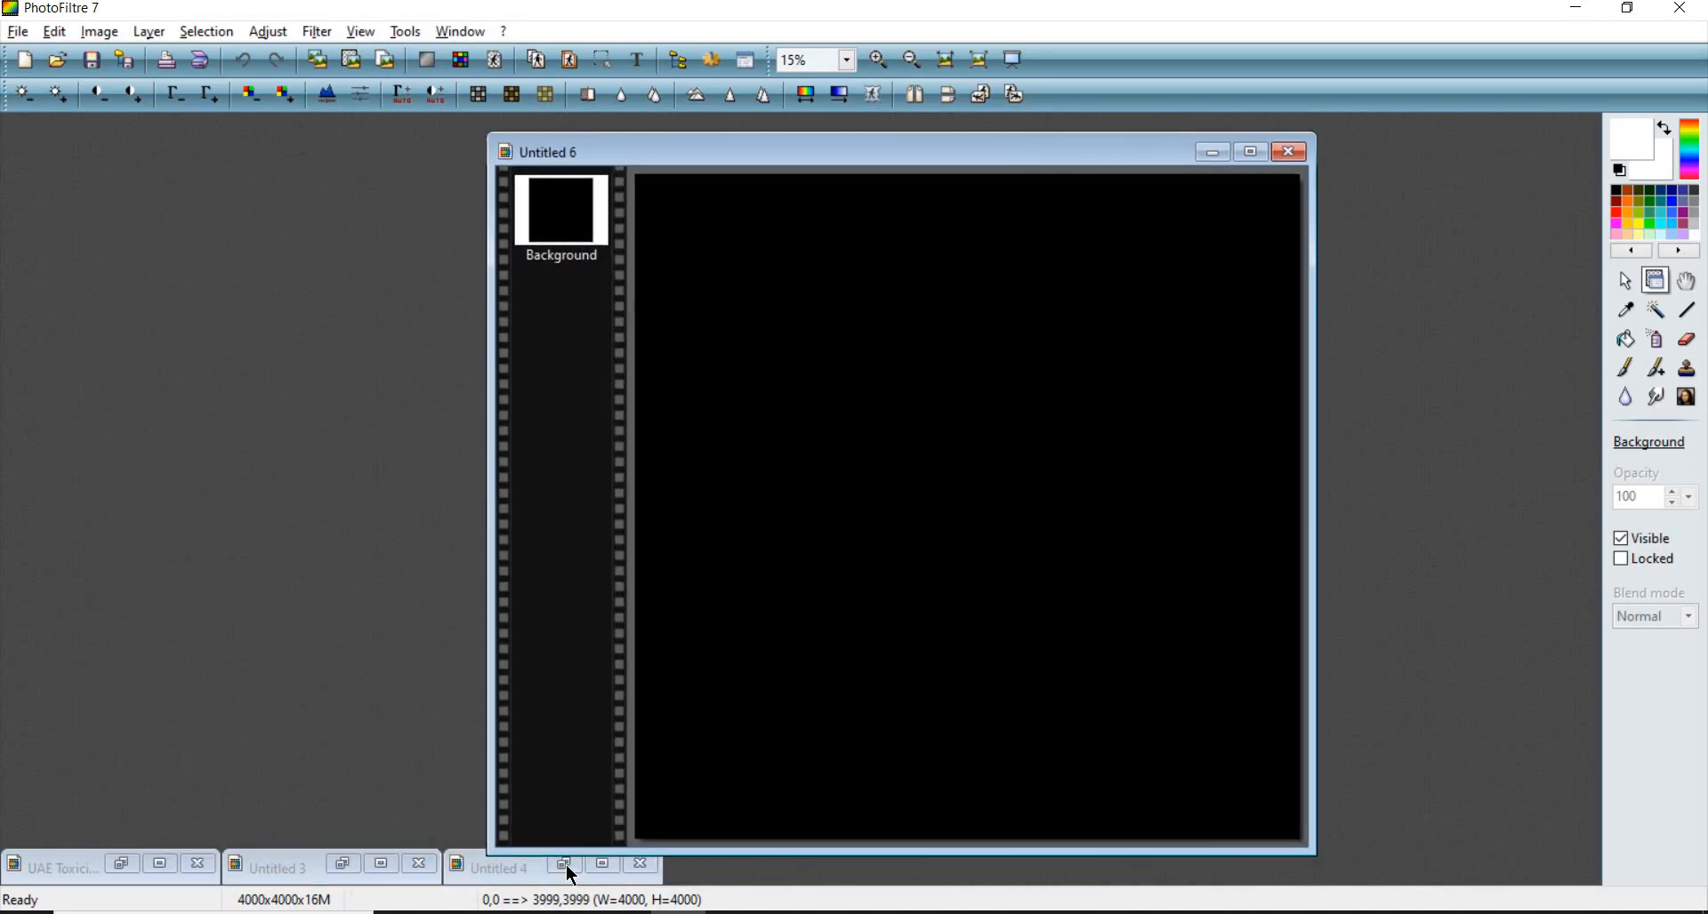
# - Paste the copied fly photo into the new image as a layer and move it to the canvas's upper-left area
pyautogui.click(566, 866)
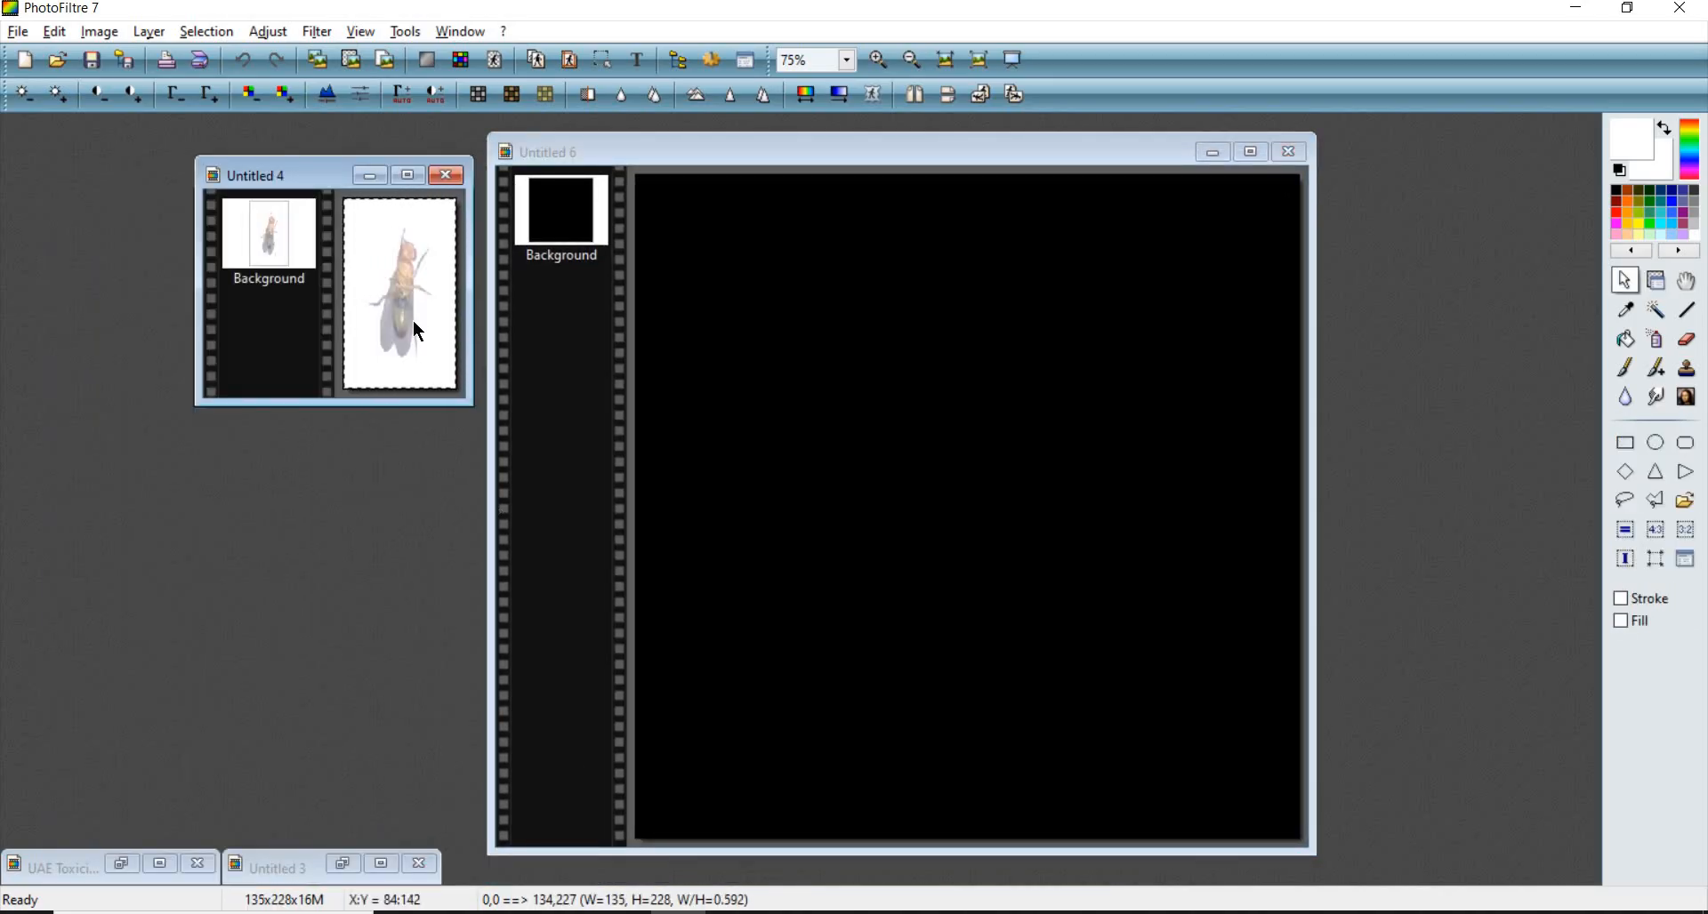
pyautogui.click(900, 445)
pyautogui.hotkey('ctrl', 'v')
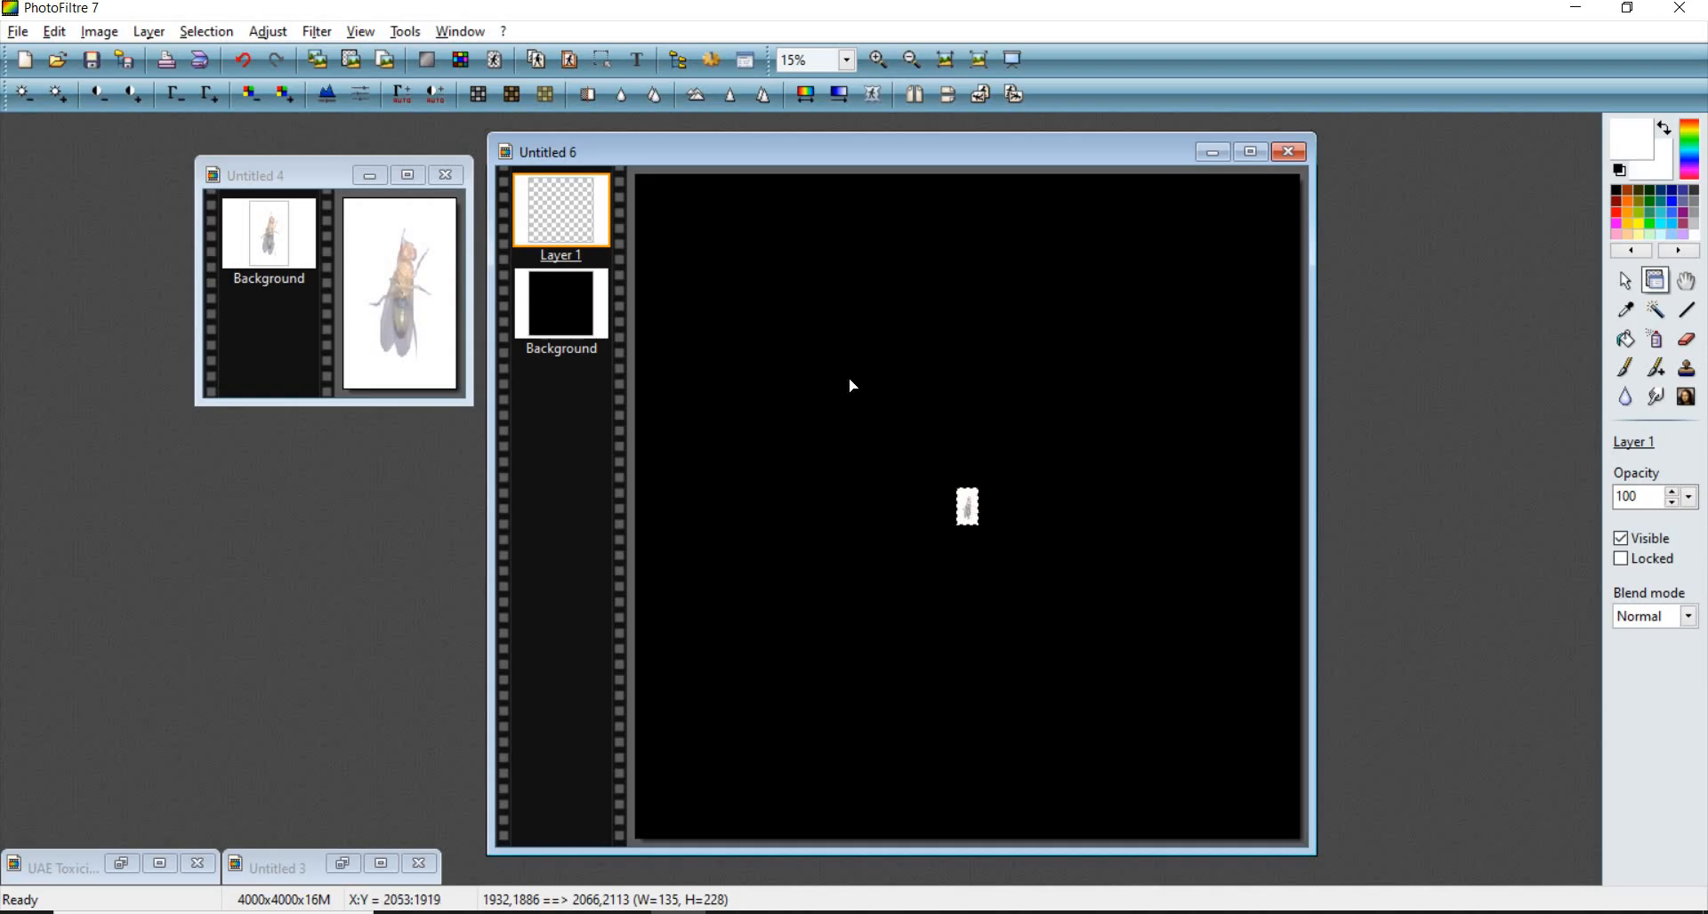
pyautogui.moveTo(968, 507); pyautogui.dragTo(729, 260)
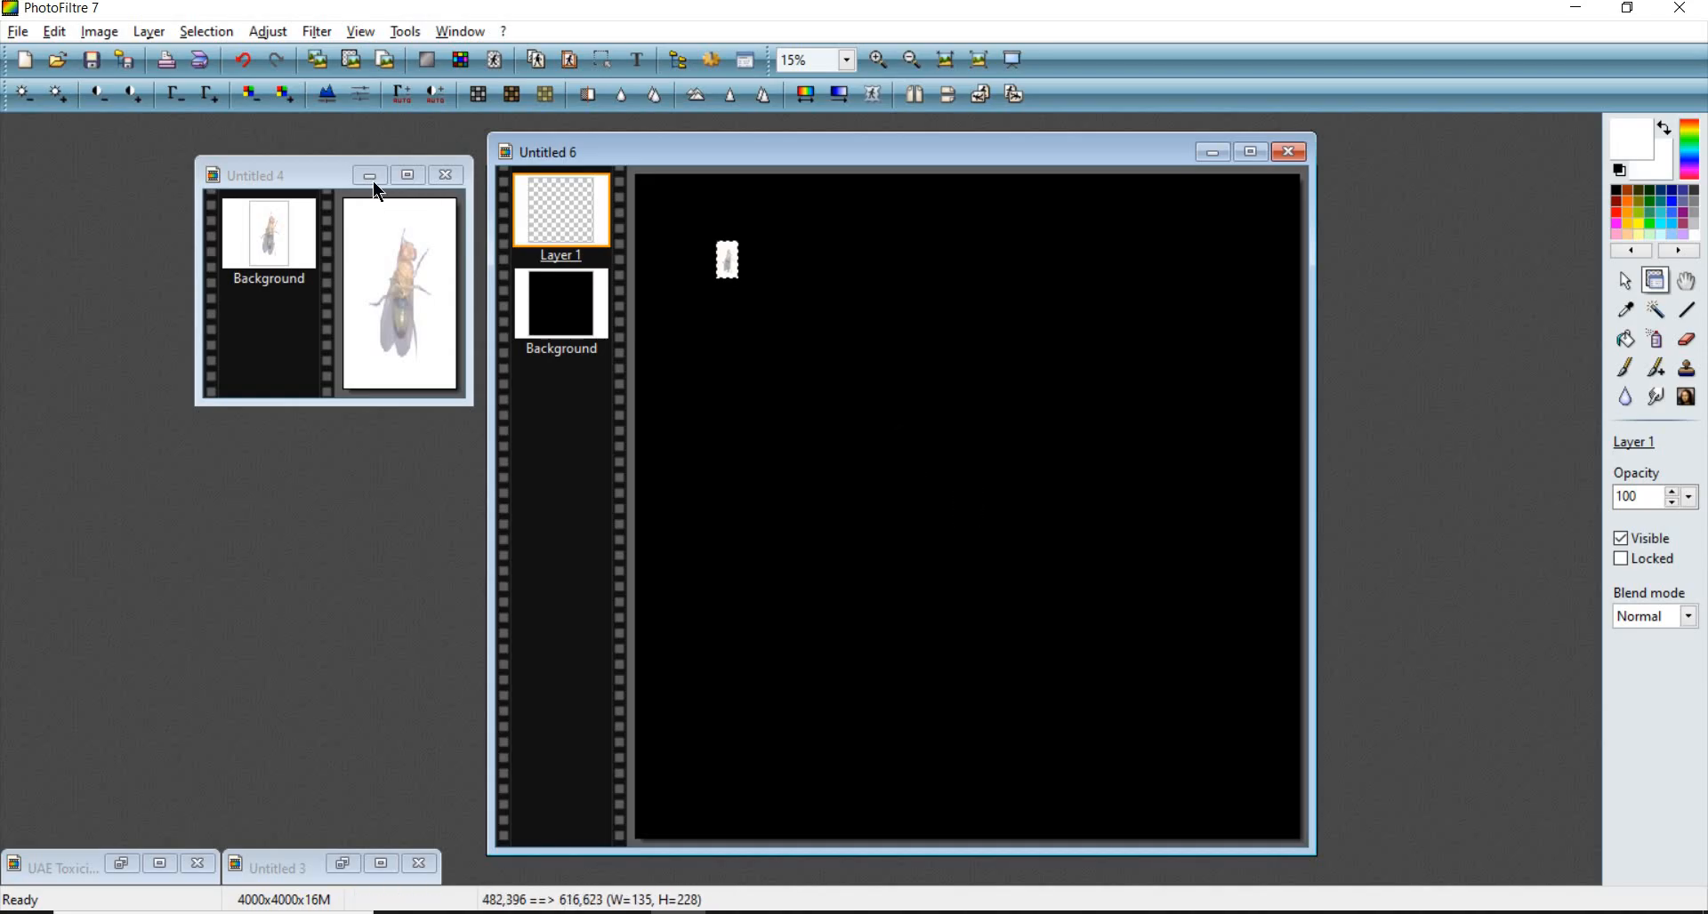
pyautogui.click(367, 181)
pyautogui.moveTo(703, 165); pyautogui.dragTo(379, 153)
pyautogui.scroll(3, 596, 341)
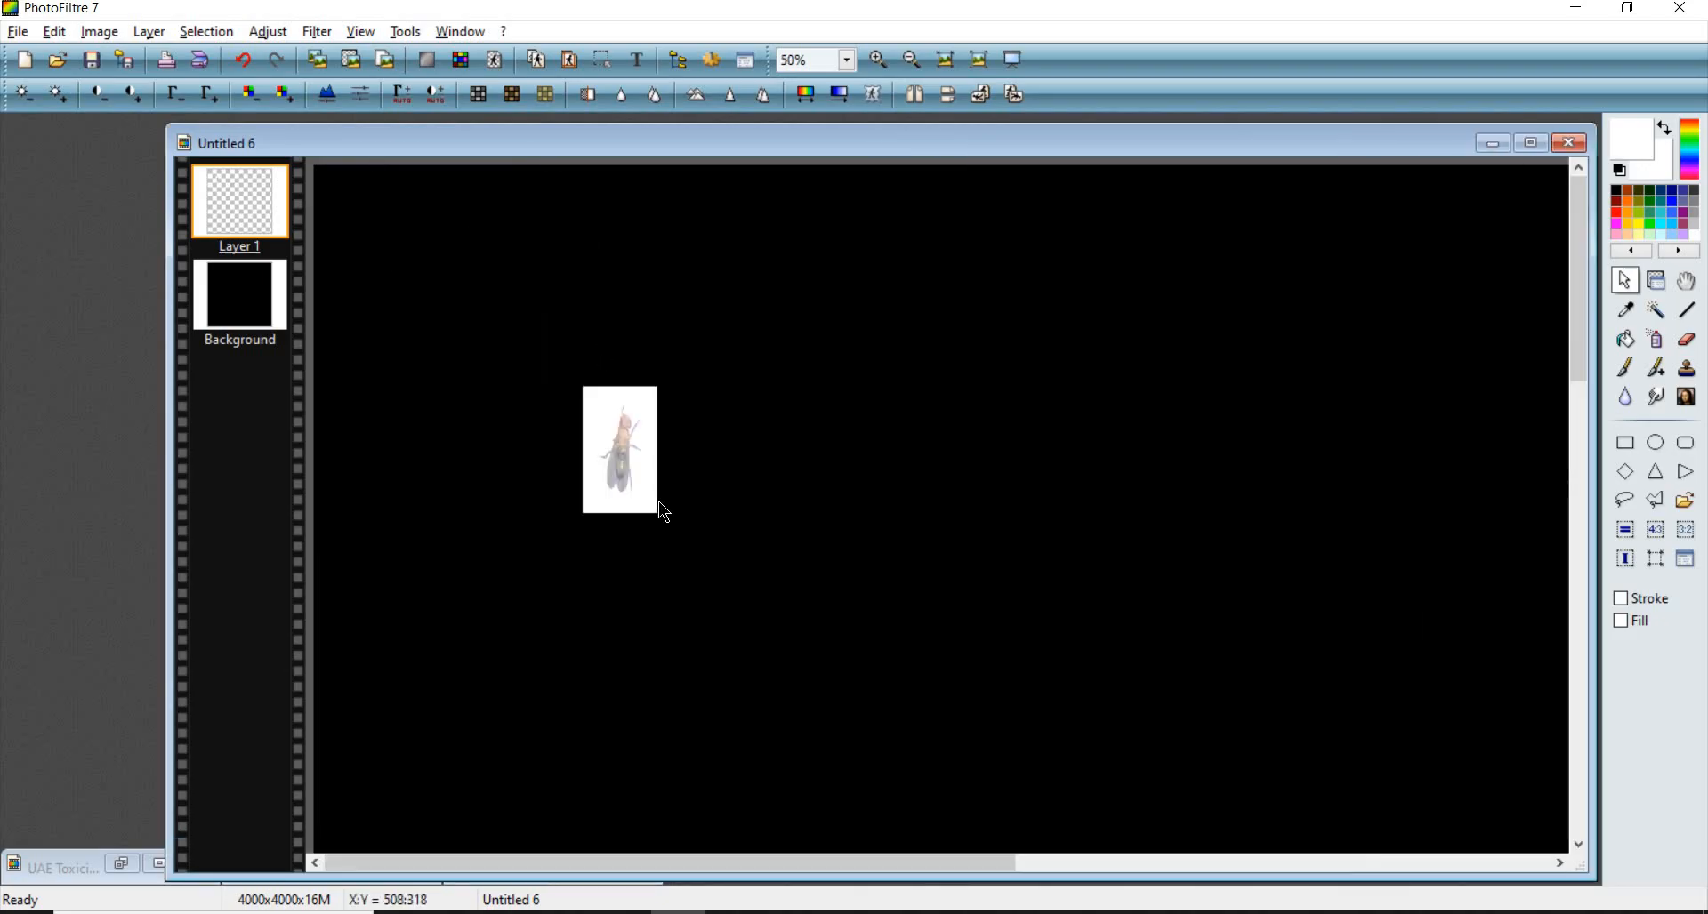
pyautogui.moveTo(587, 389); pyautogui.dragTo(476, 291)
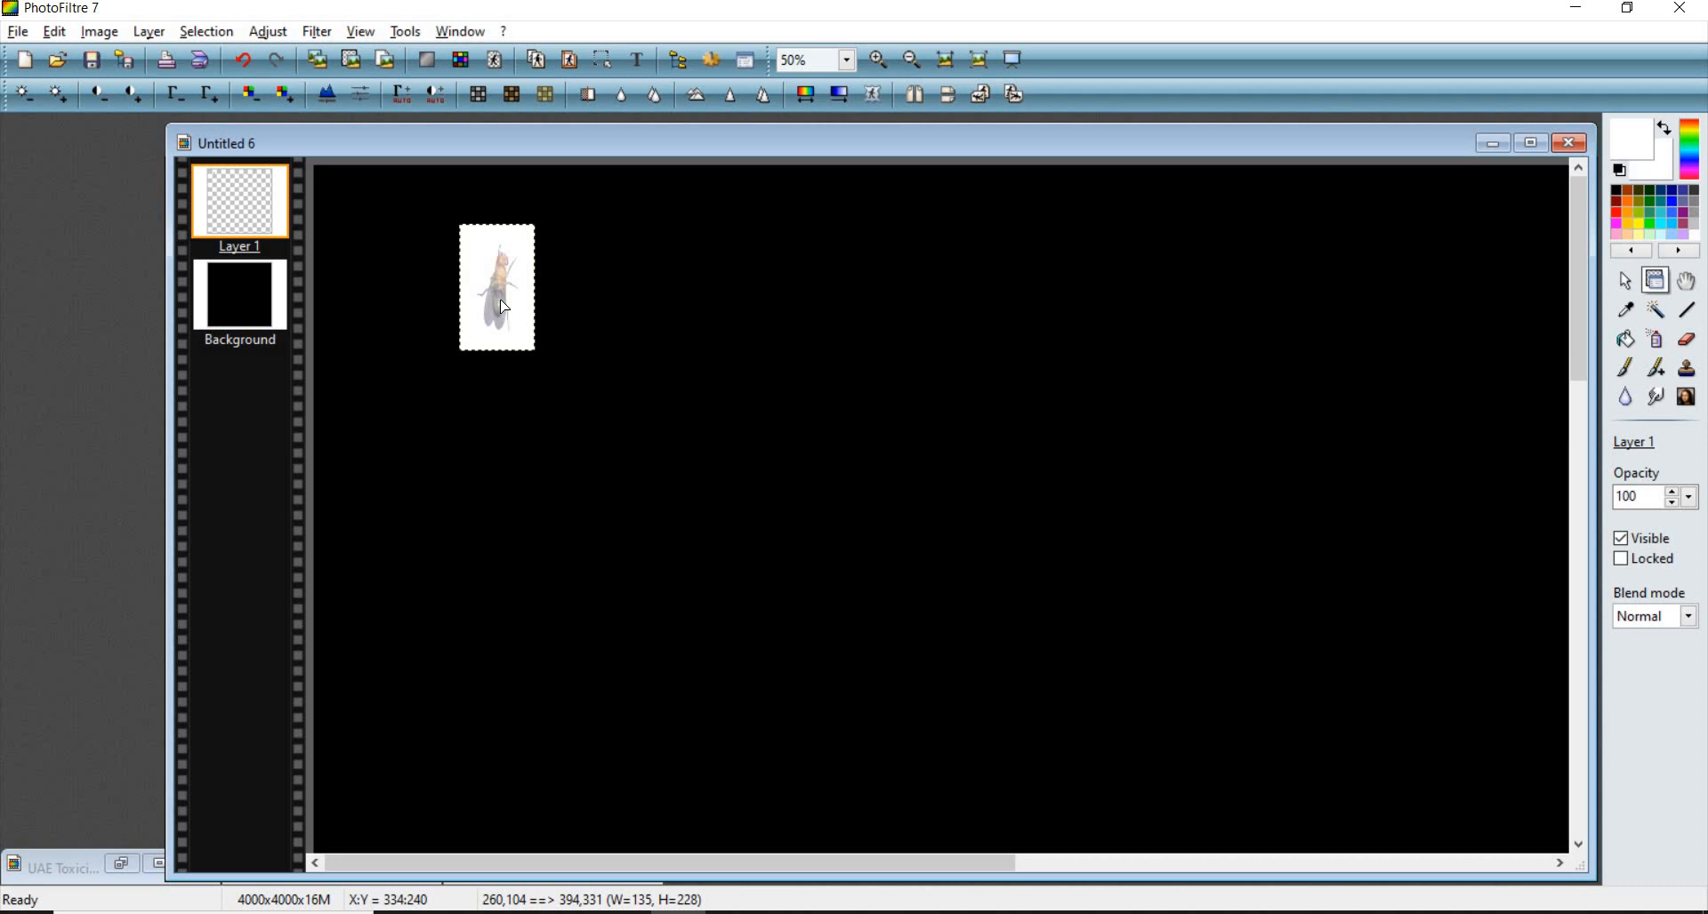
# - Resize the fly layer to a height of 1500 pixels, keeping the aspect ratio
pyautogui.rightClick(601, 391)
pyautogui.click(588, 392)
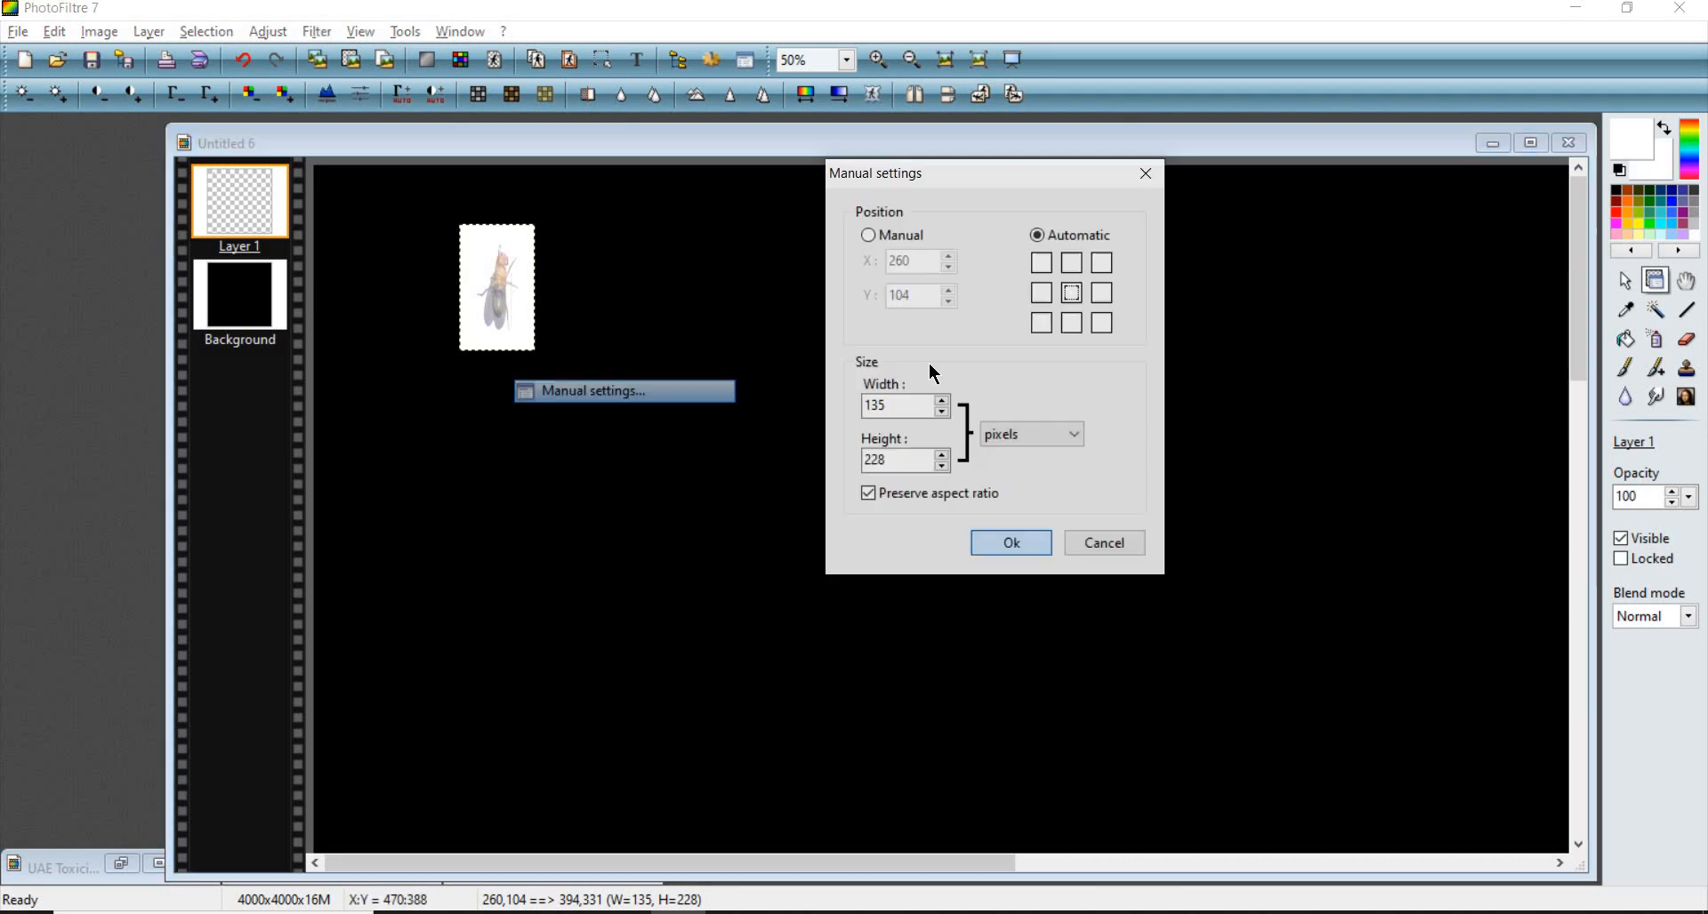
pyautogui.press('Tab')
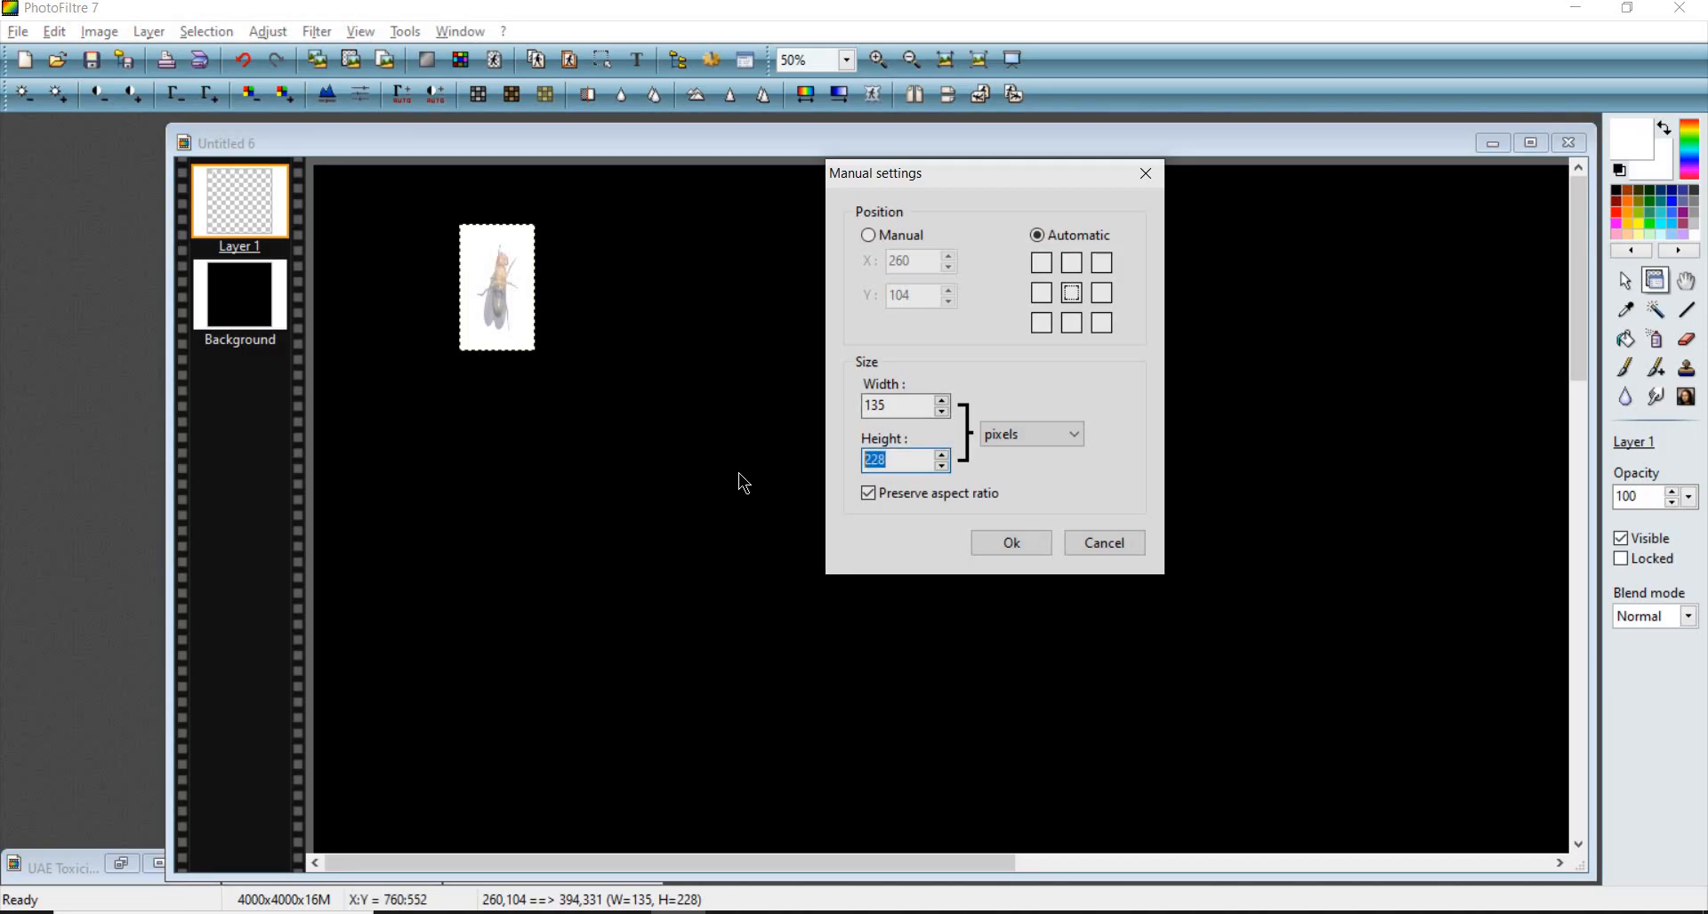
pyautogui.write('1500')
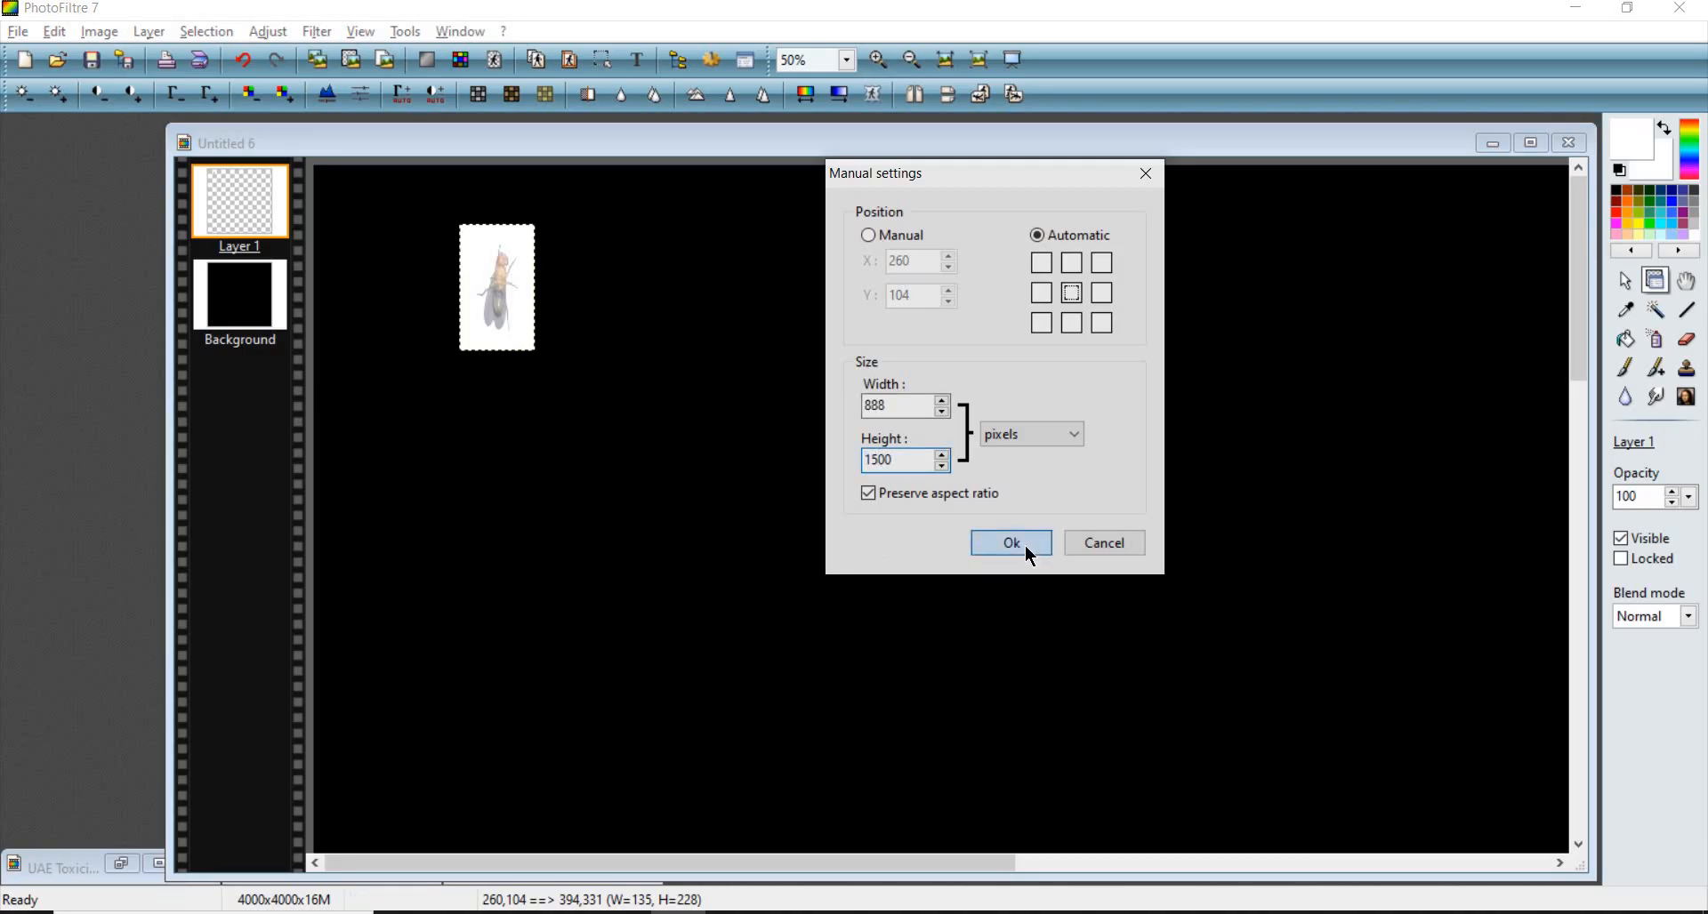
pyautogui.click(1025, 546)
# - Move the resized fly layer up towards the canvas's top-left corner
pyautogui.scroll(-5, 766, 440)
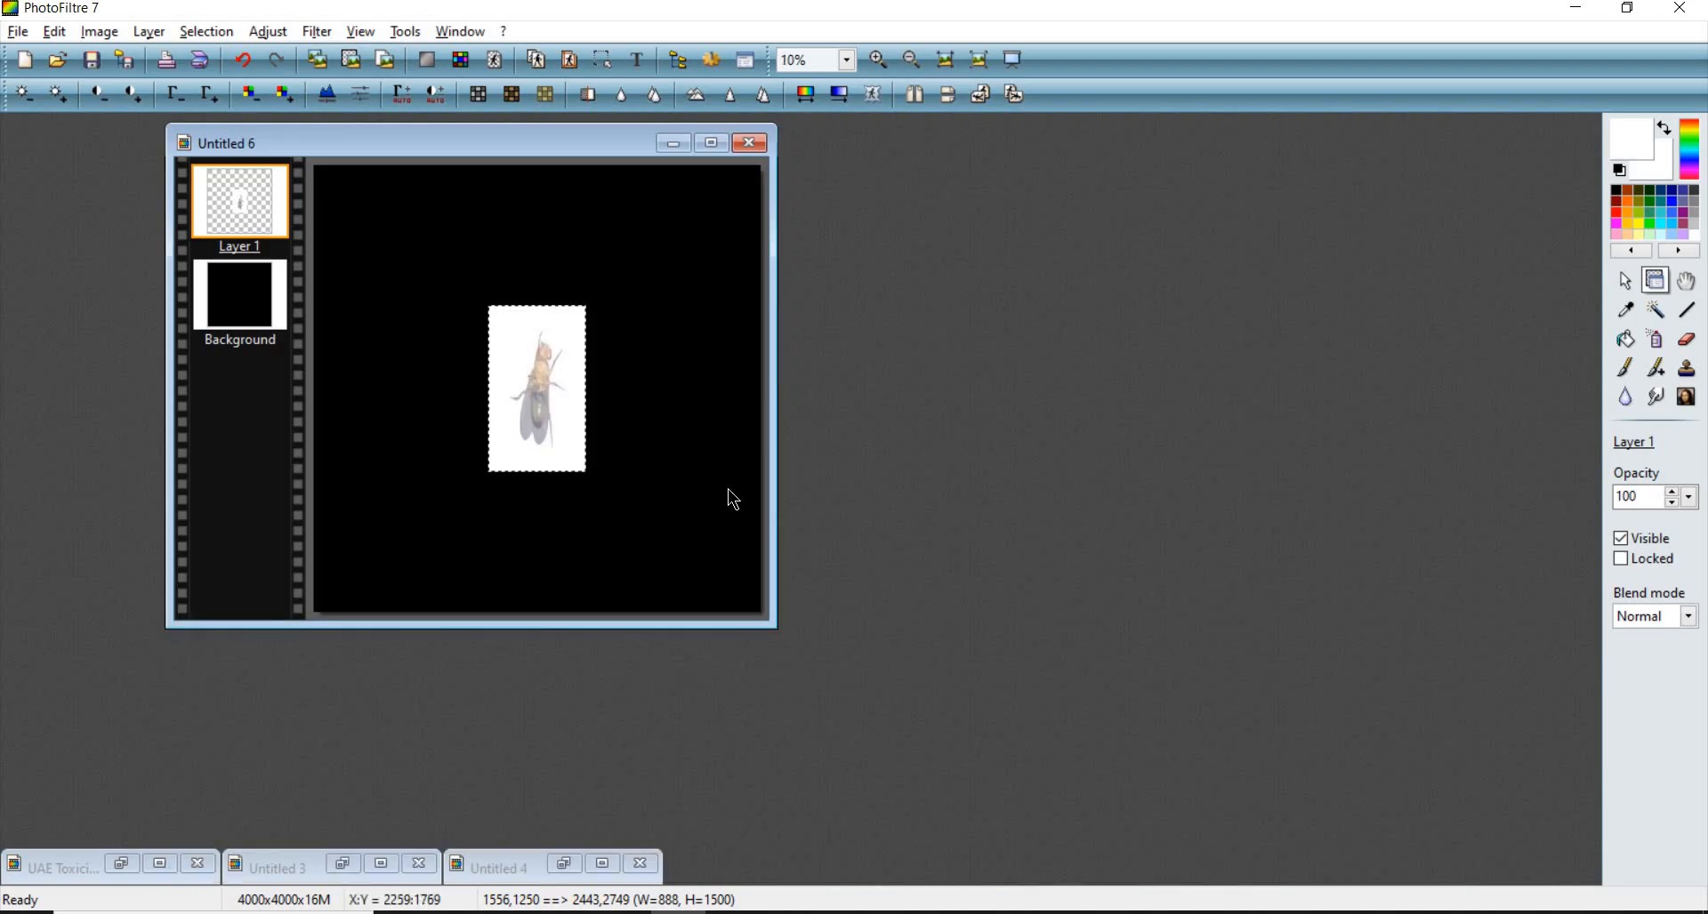
pyautogui.scroll(1, 728, 488)
pyautogui.moveTo(850, 505); pyautogui.dragTo(477, 299)
pyautogui.scroll(-1, 476, 298)
pyautogui.scroll(1, 477, 299)
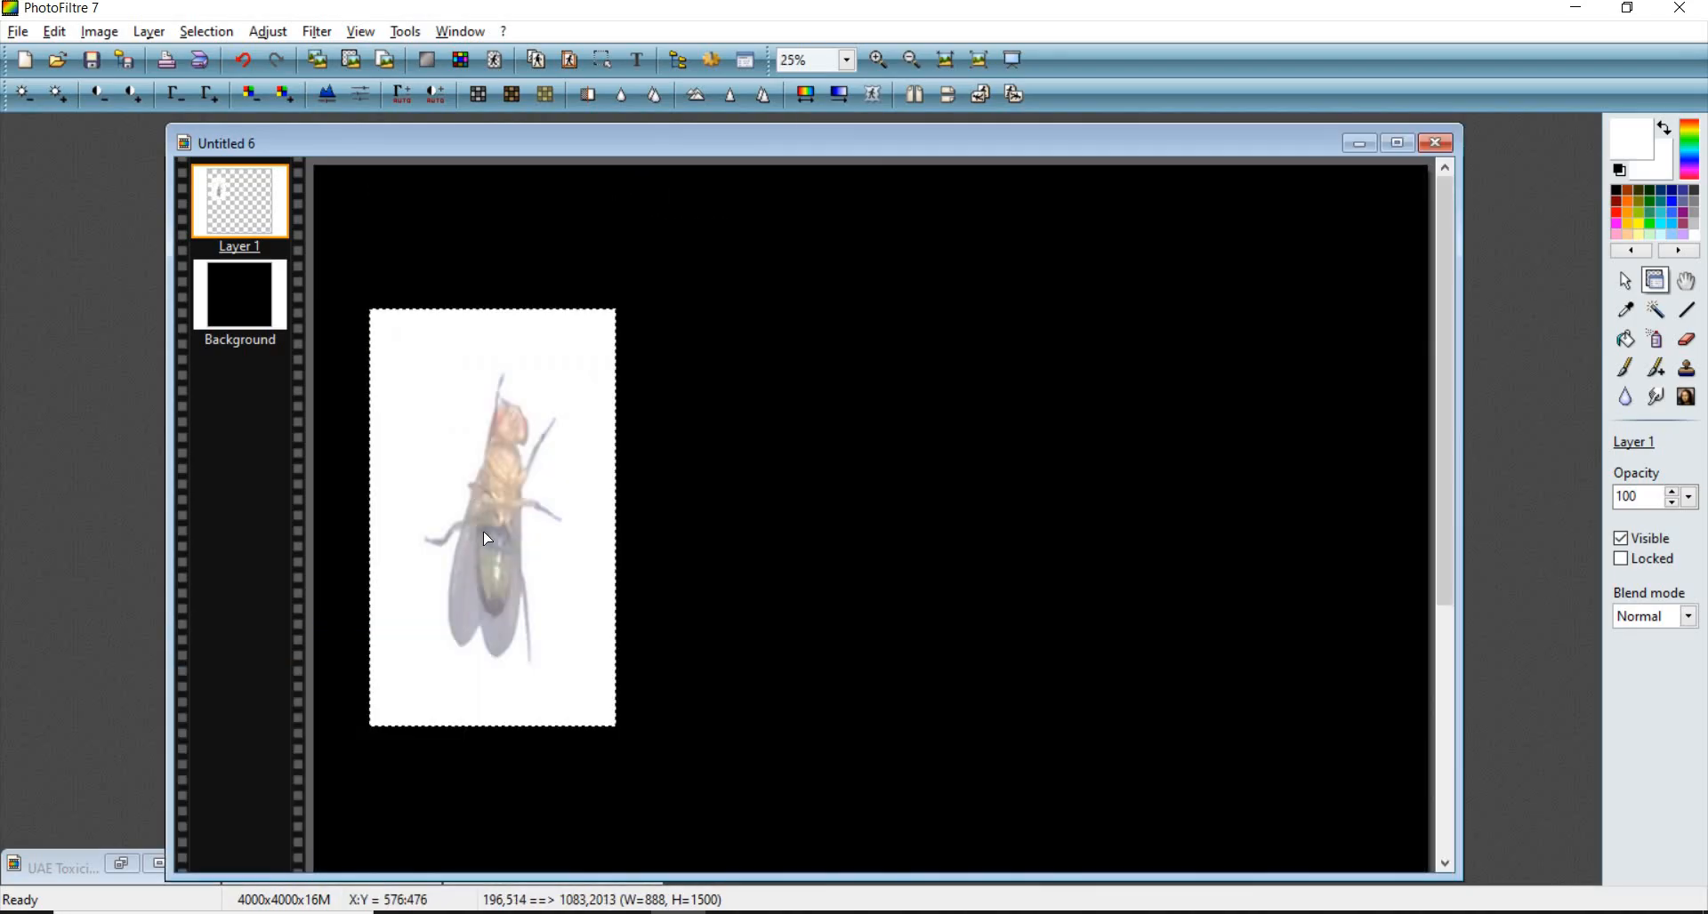
pyautogui.moveTo(489, 491); pyautogui.dragTo(528, 204)
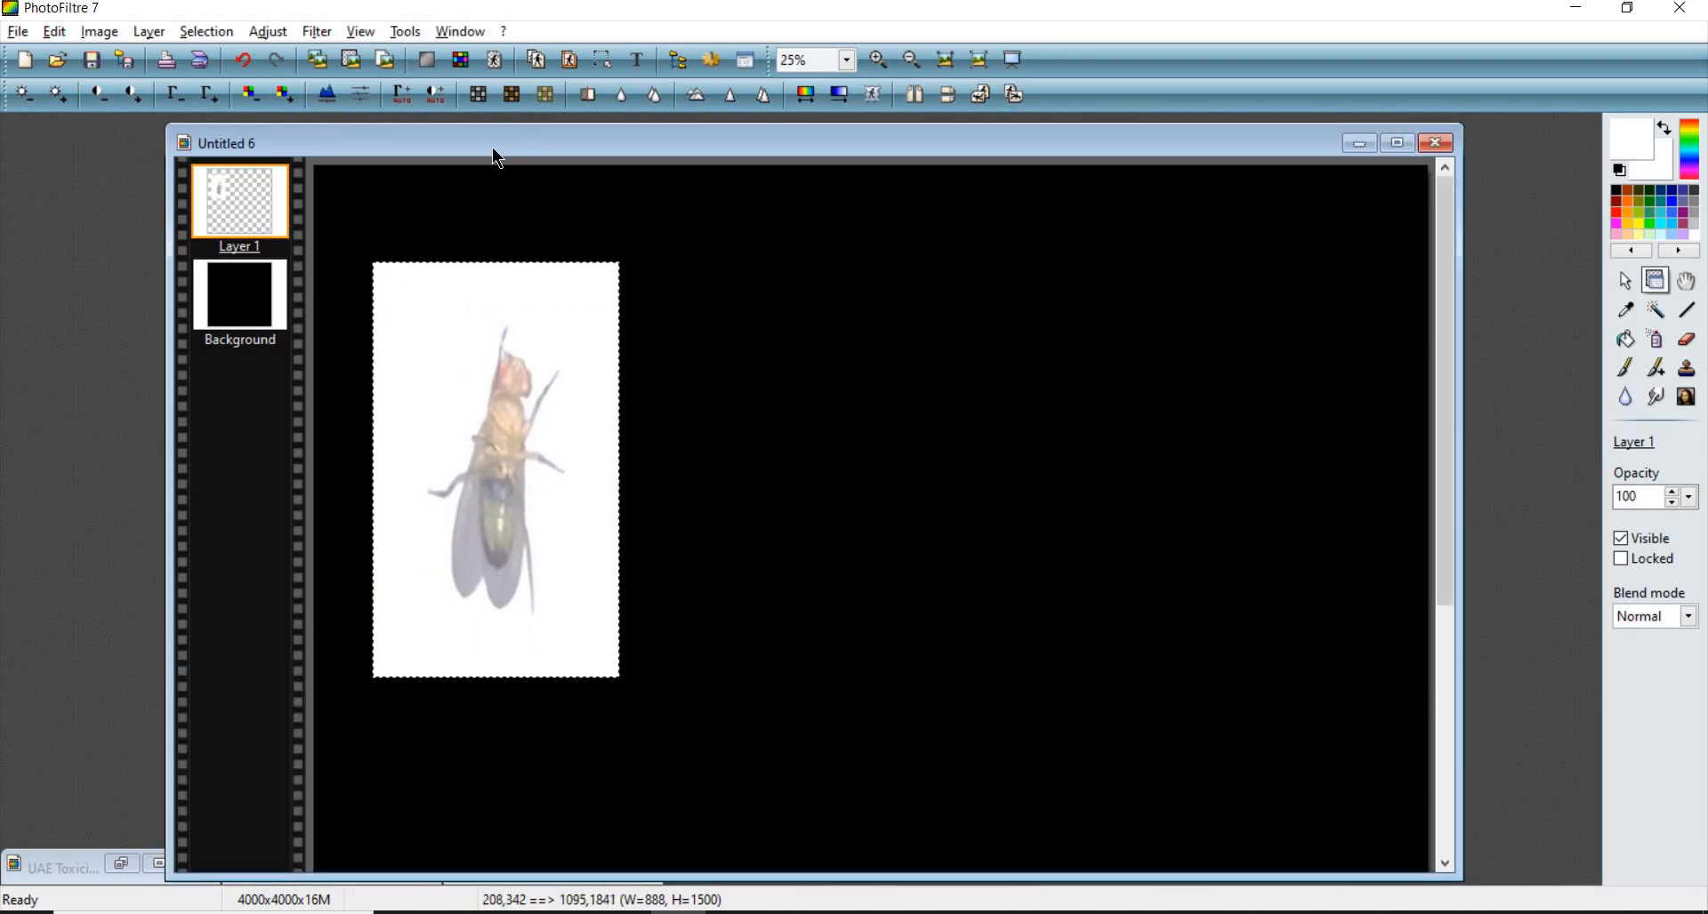
# - Paste a second copy of the fly and place it to the right of the first one
pyautogui.moveTo(495, 151); pyautogui.dragTo(427, 162)
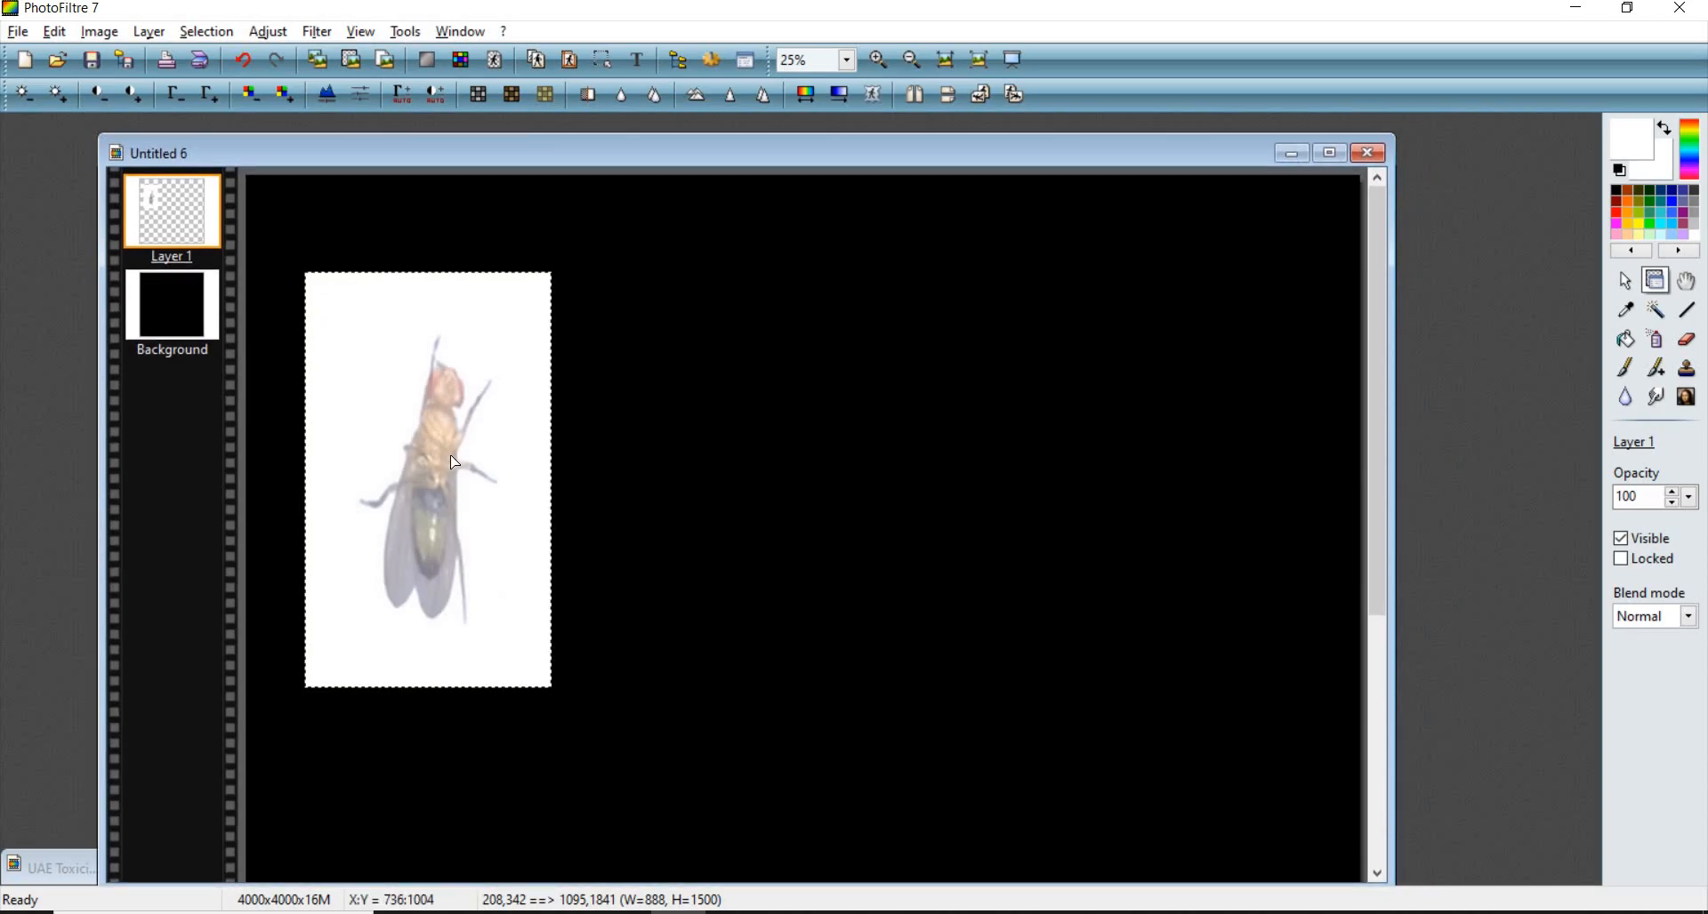
pyautogui.hotkey('ctrl', 'v')
pyautogui.moveTo(794, 491); pyautogui.dragTo(728, 501)
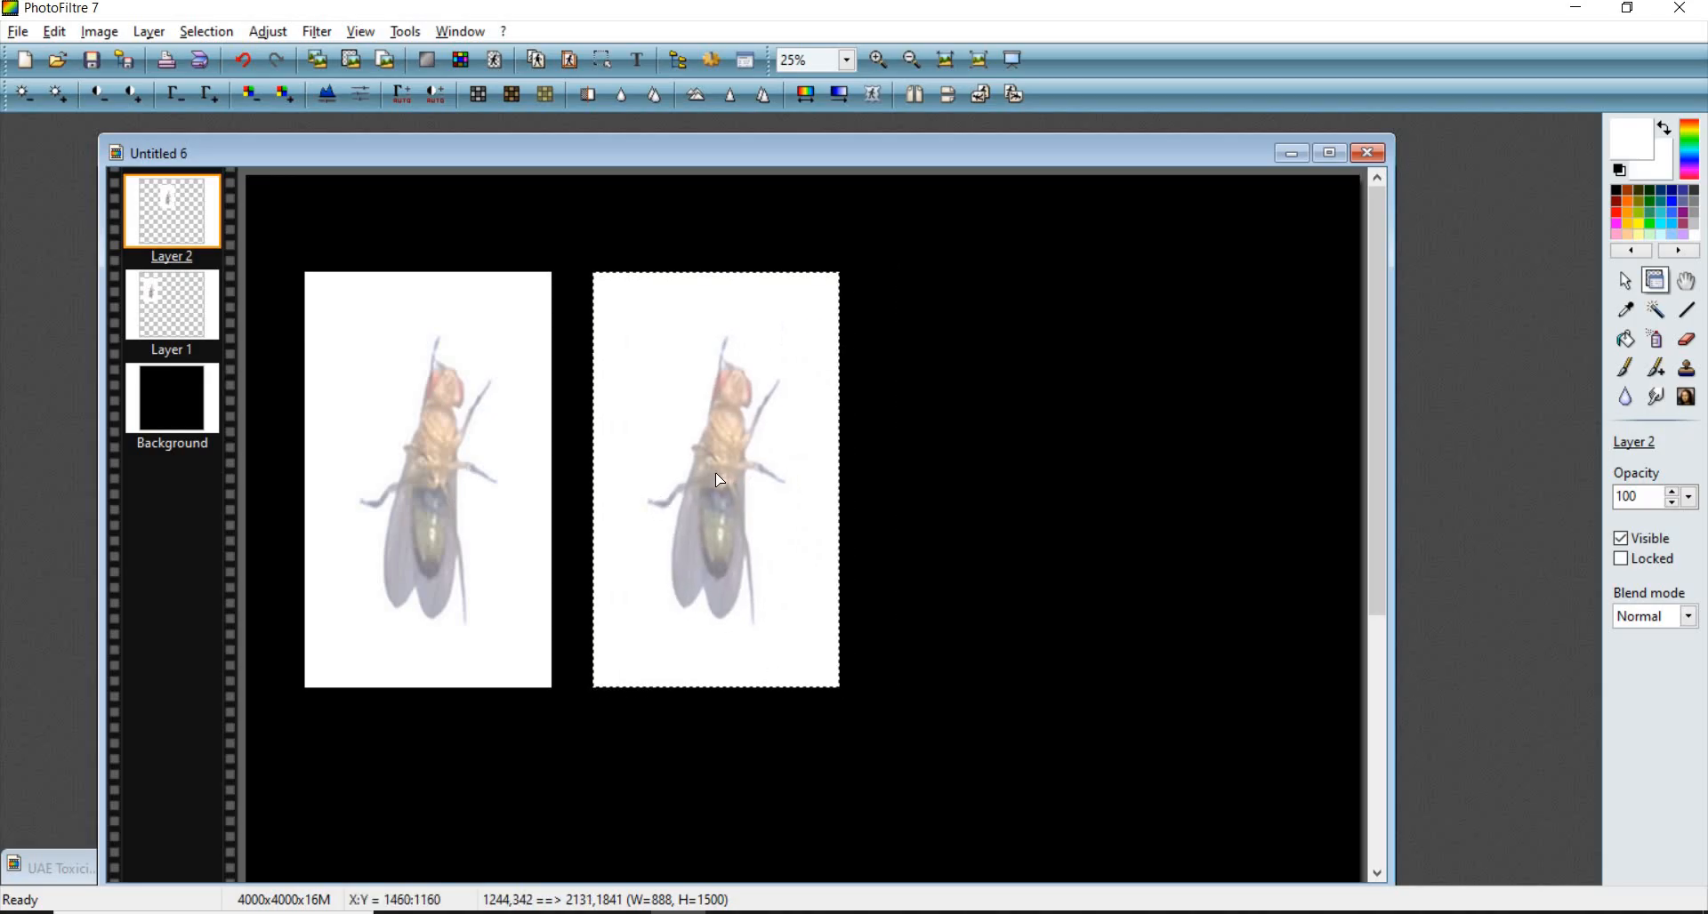
pyautogui.scroll(1, 742, 513)
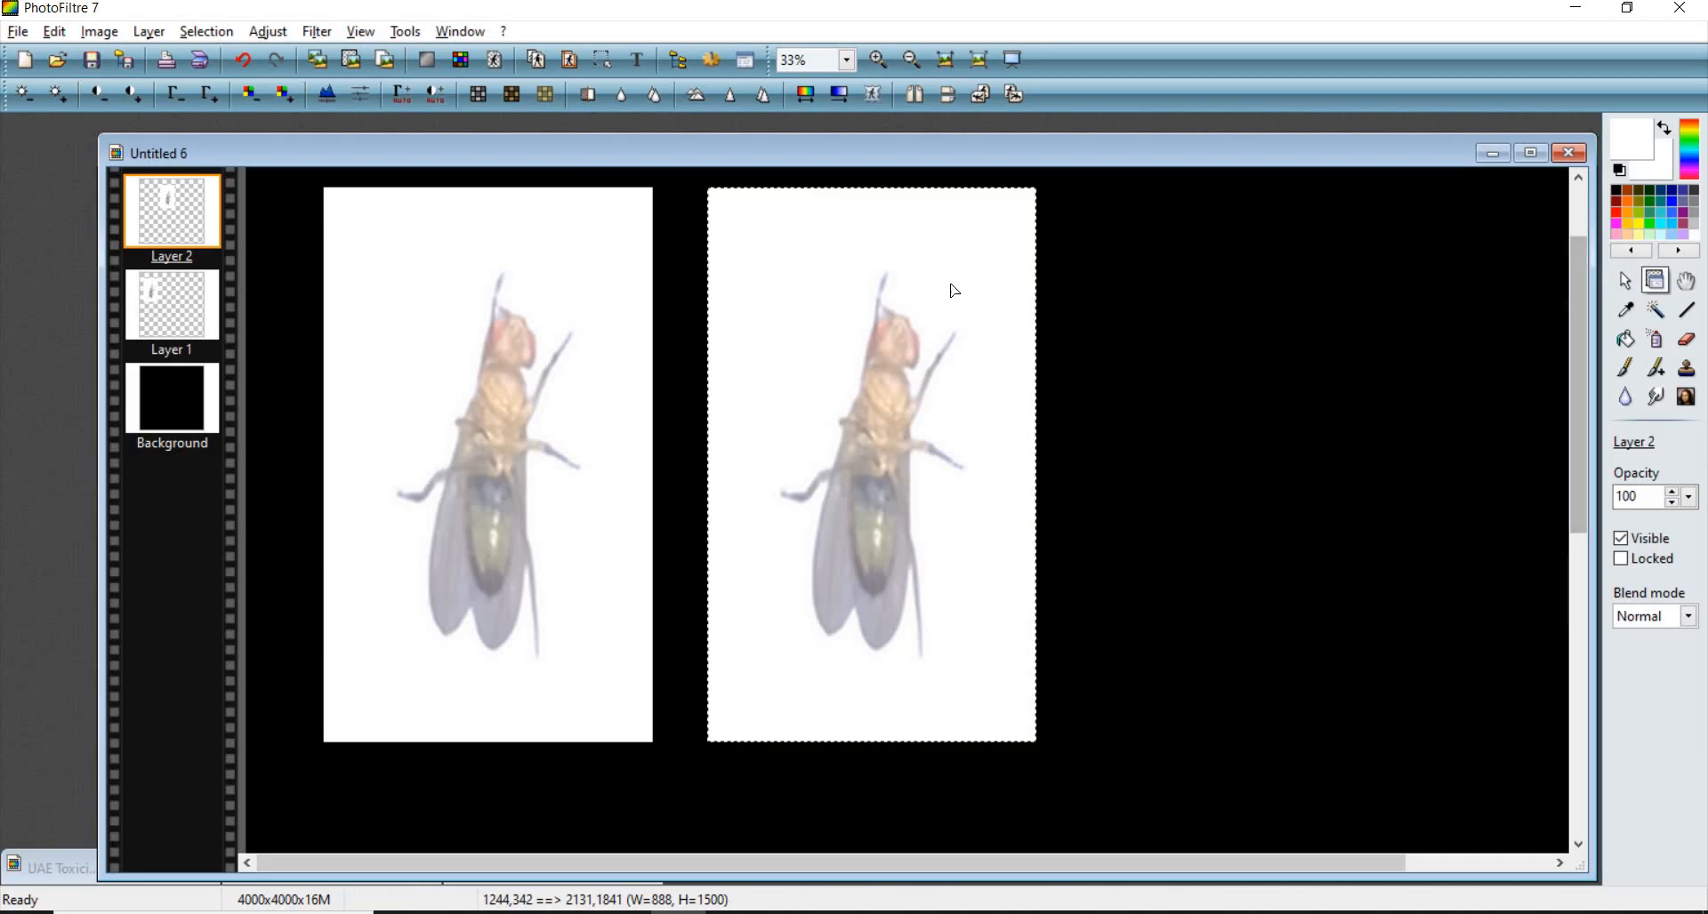
pyautogui.click(1625, 282)
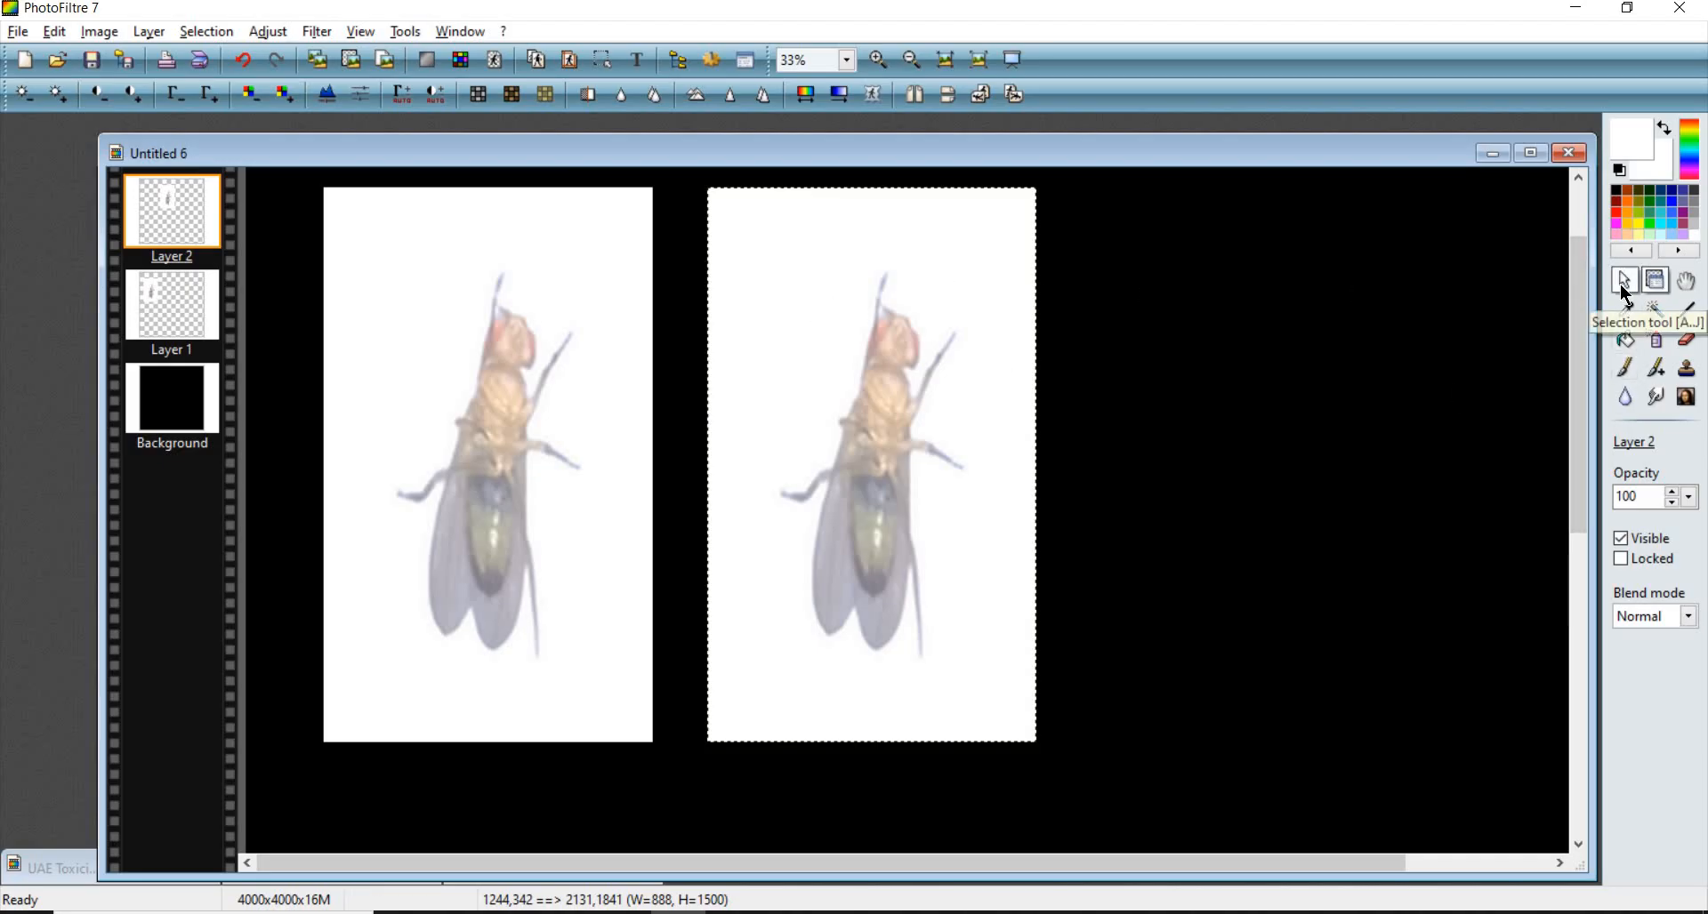
pyautogui.click(1626, 286)
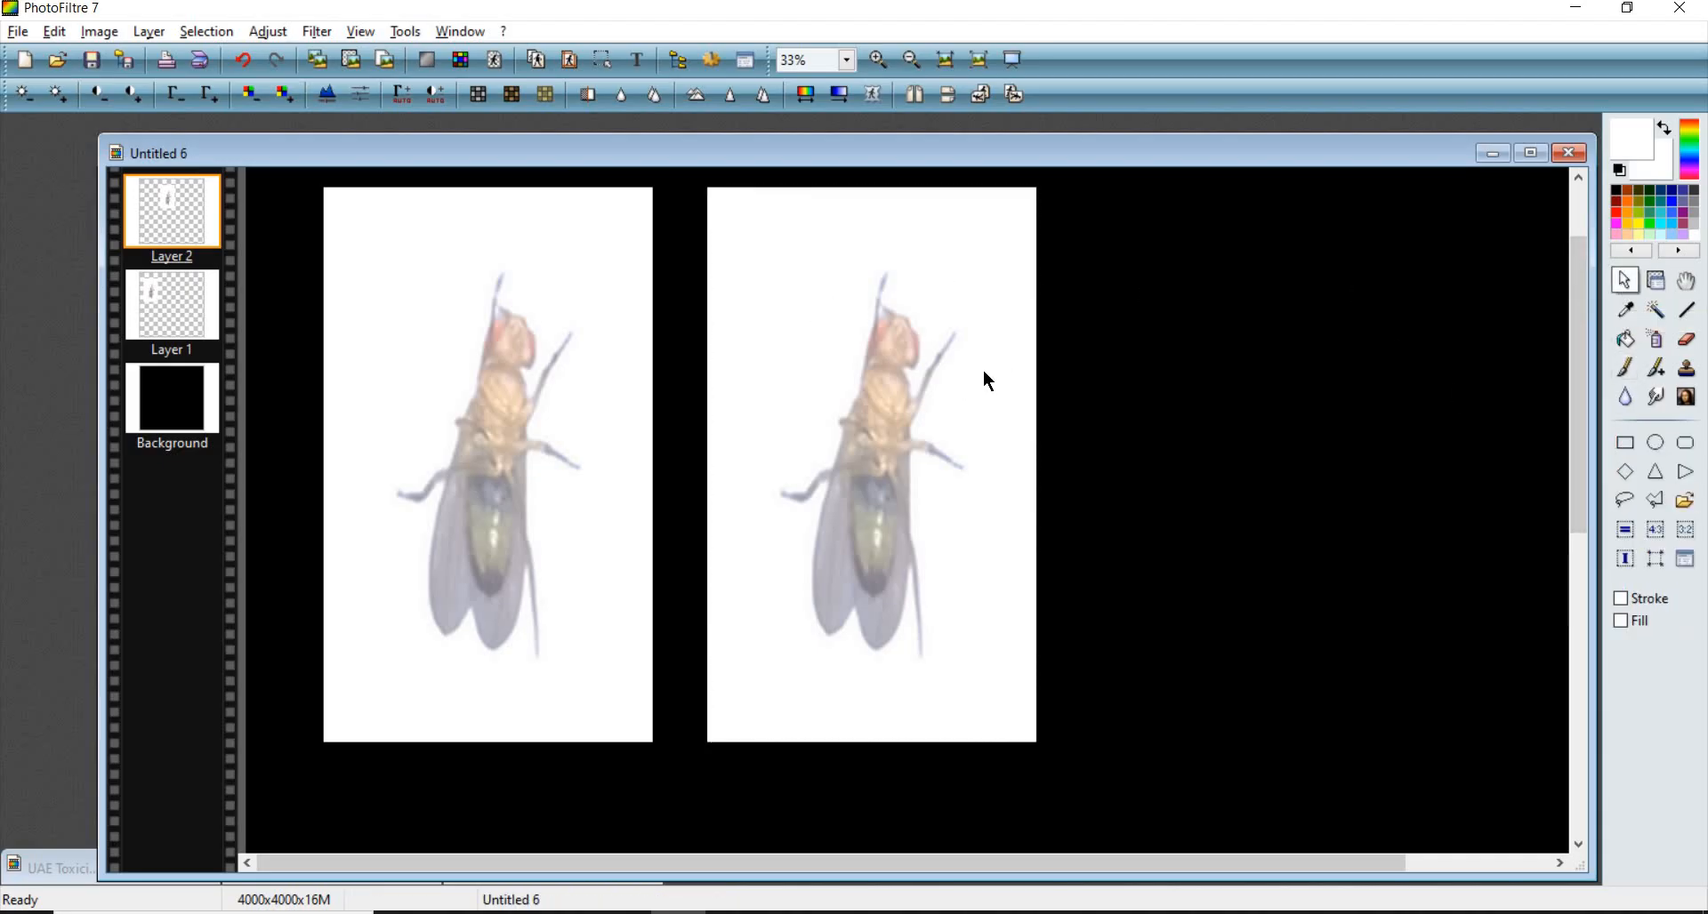
pyautogui.moveTo(745, 246); pyautogui.dragTo(1001, 659)
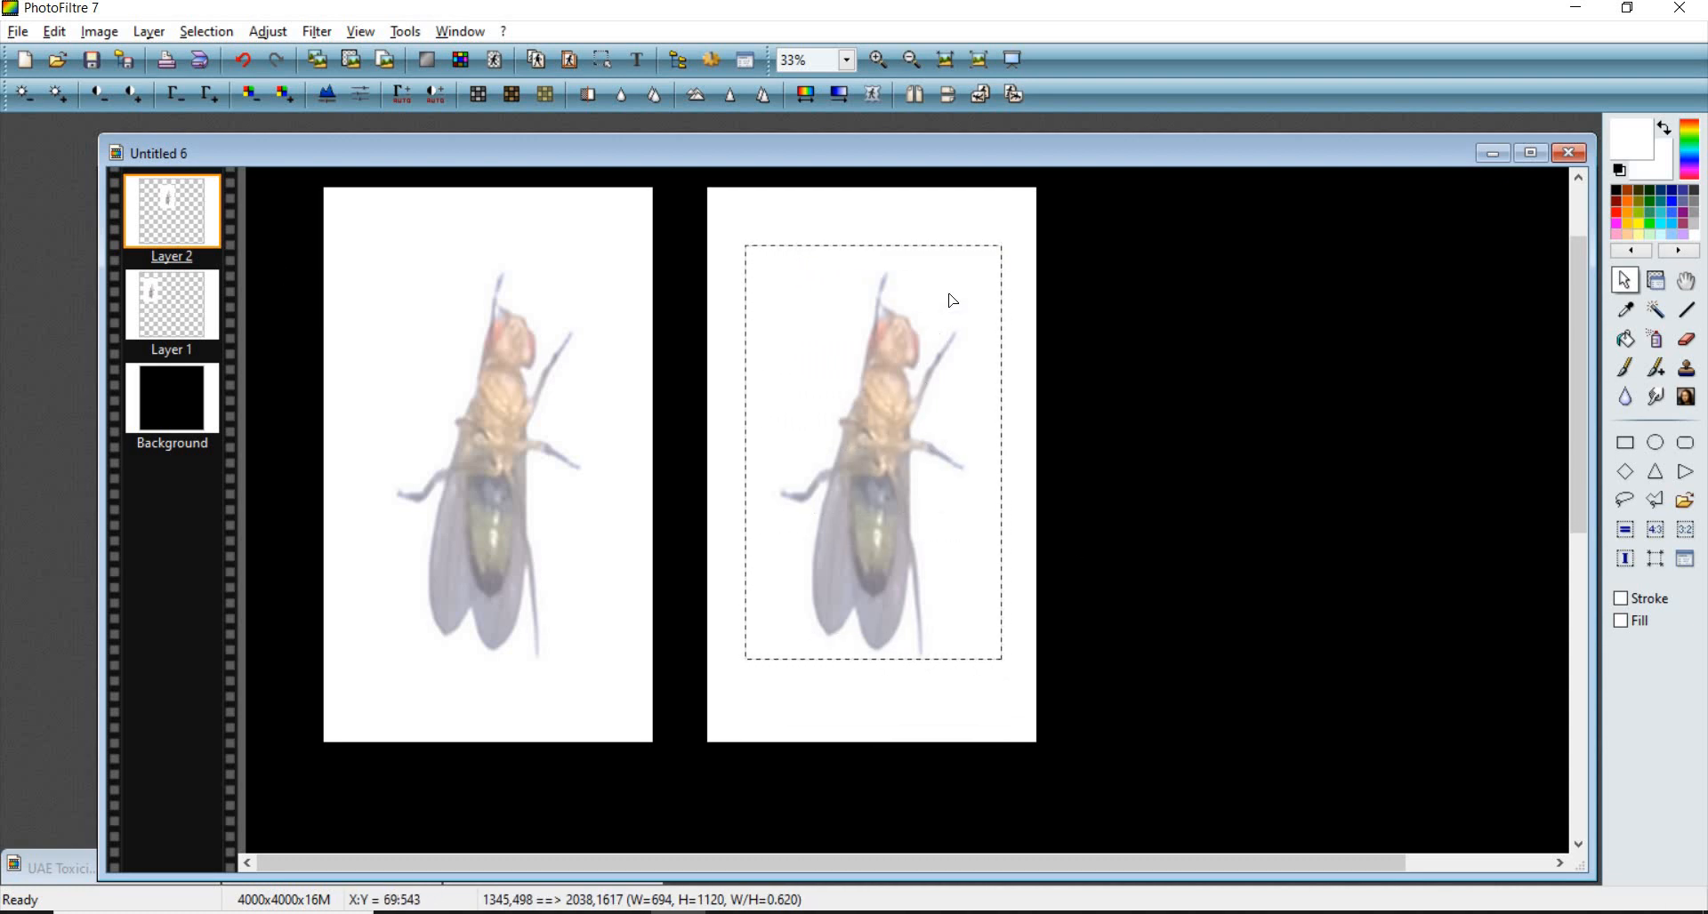
pyautogui.click(176, 212)
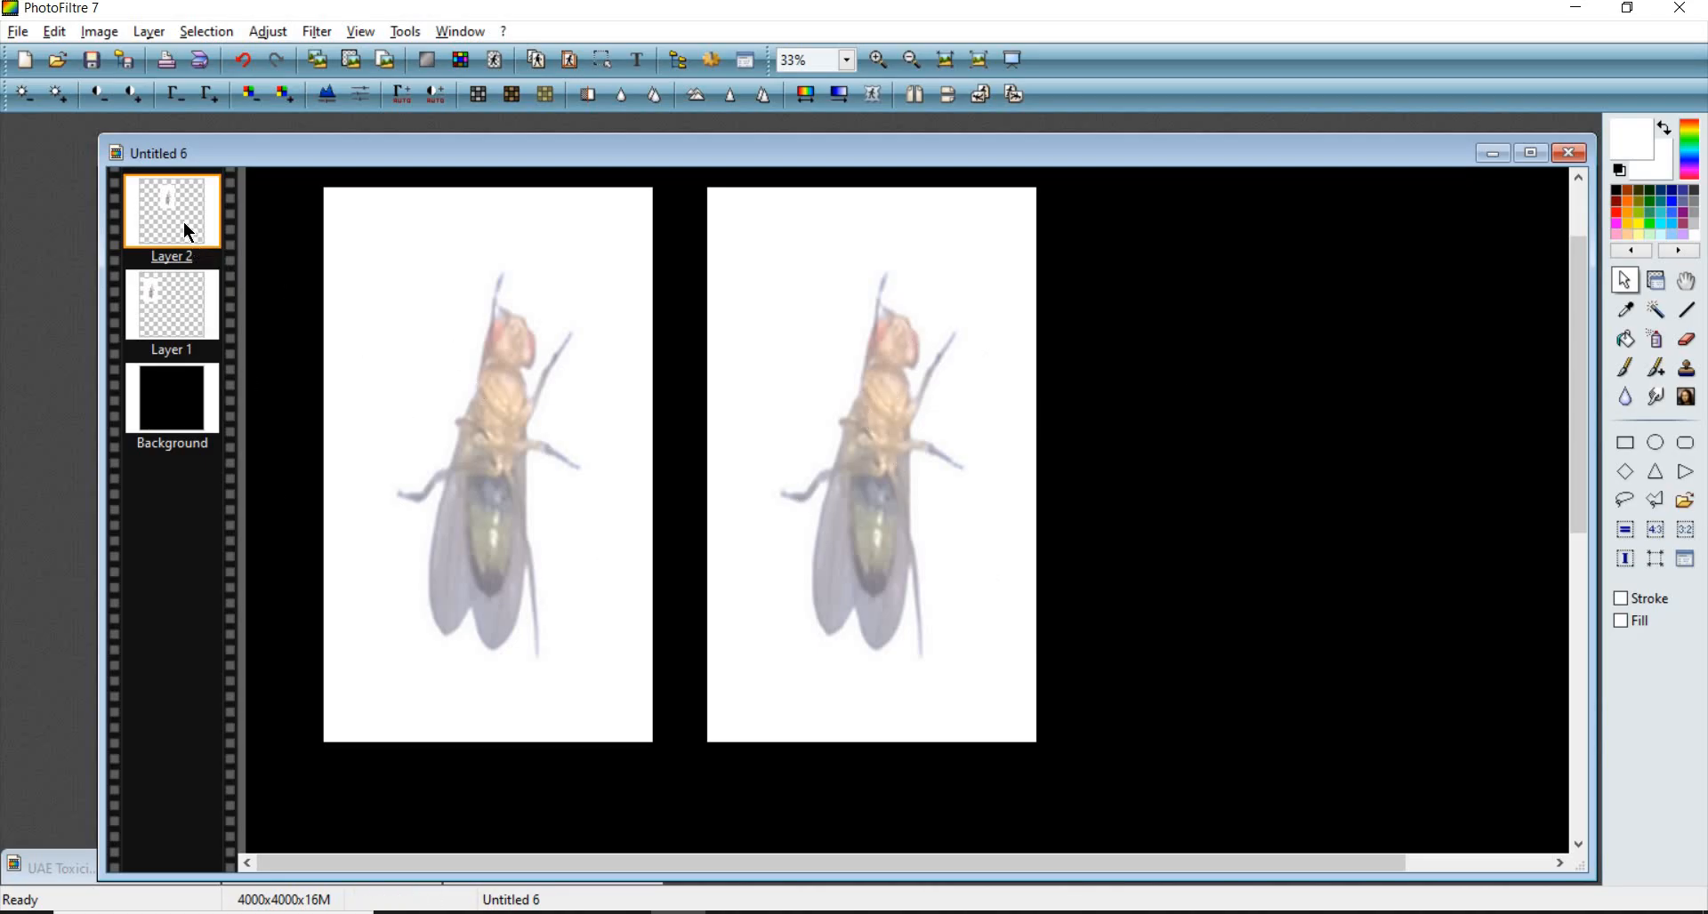
pyautogui.moveTo(351, 240); pyautogui.dragTo(613, 638)
pyautogui.rightClick(501, 451)
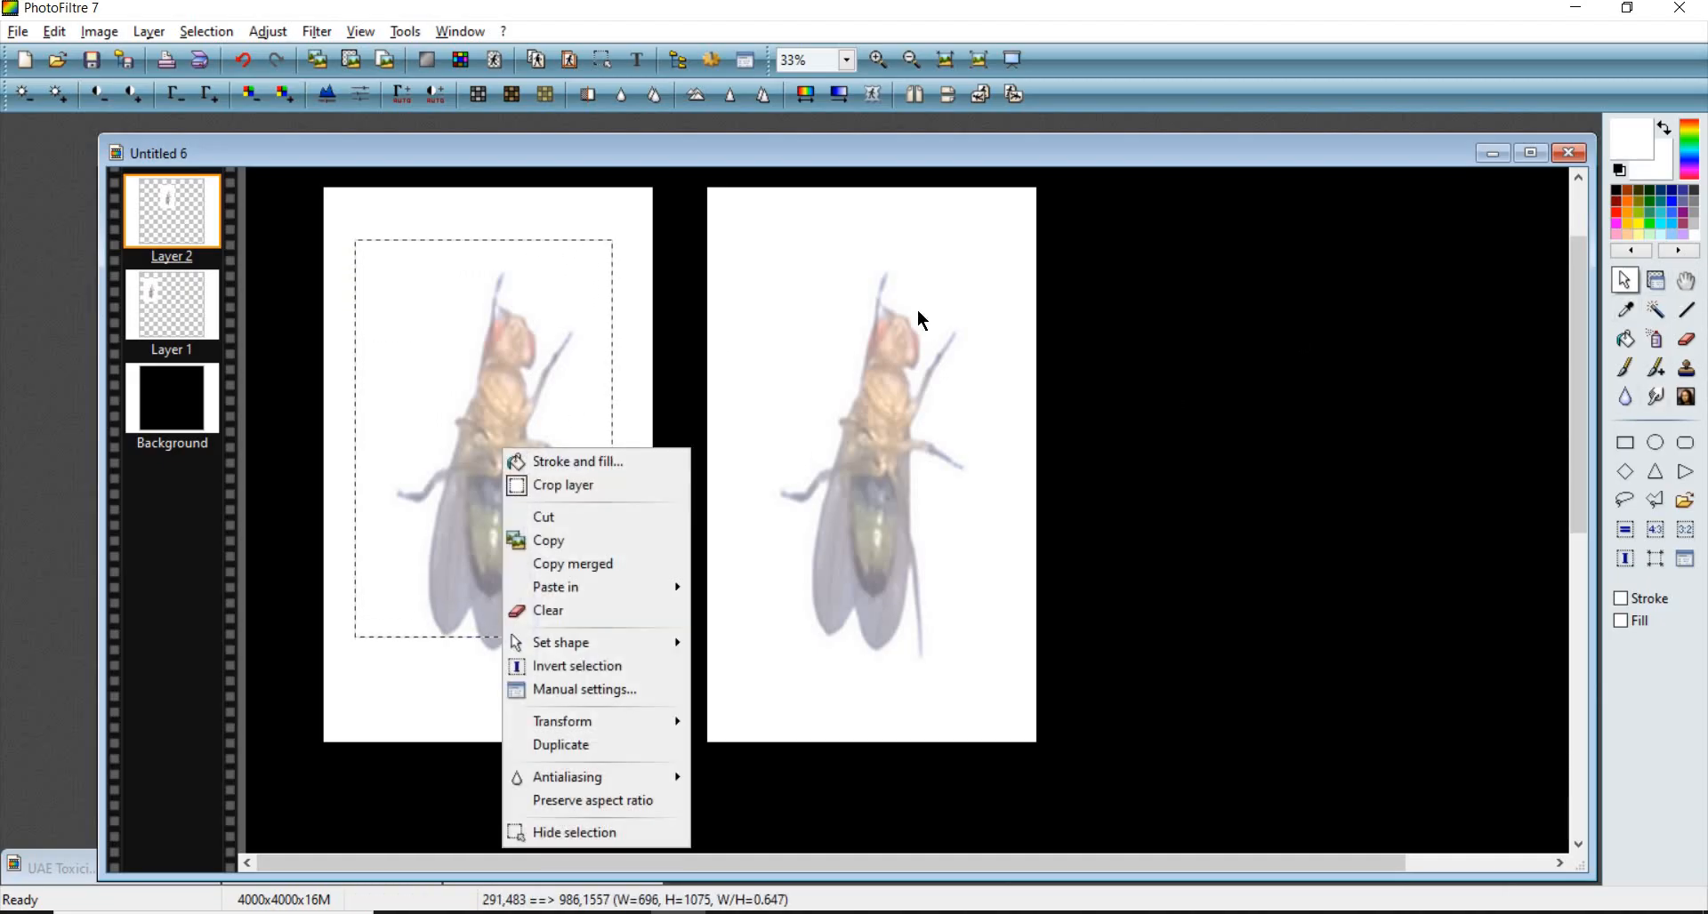
pyautogui.click(931, 377)
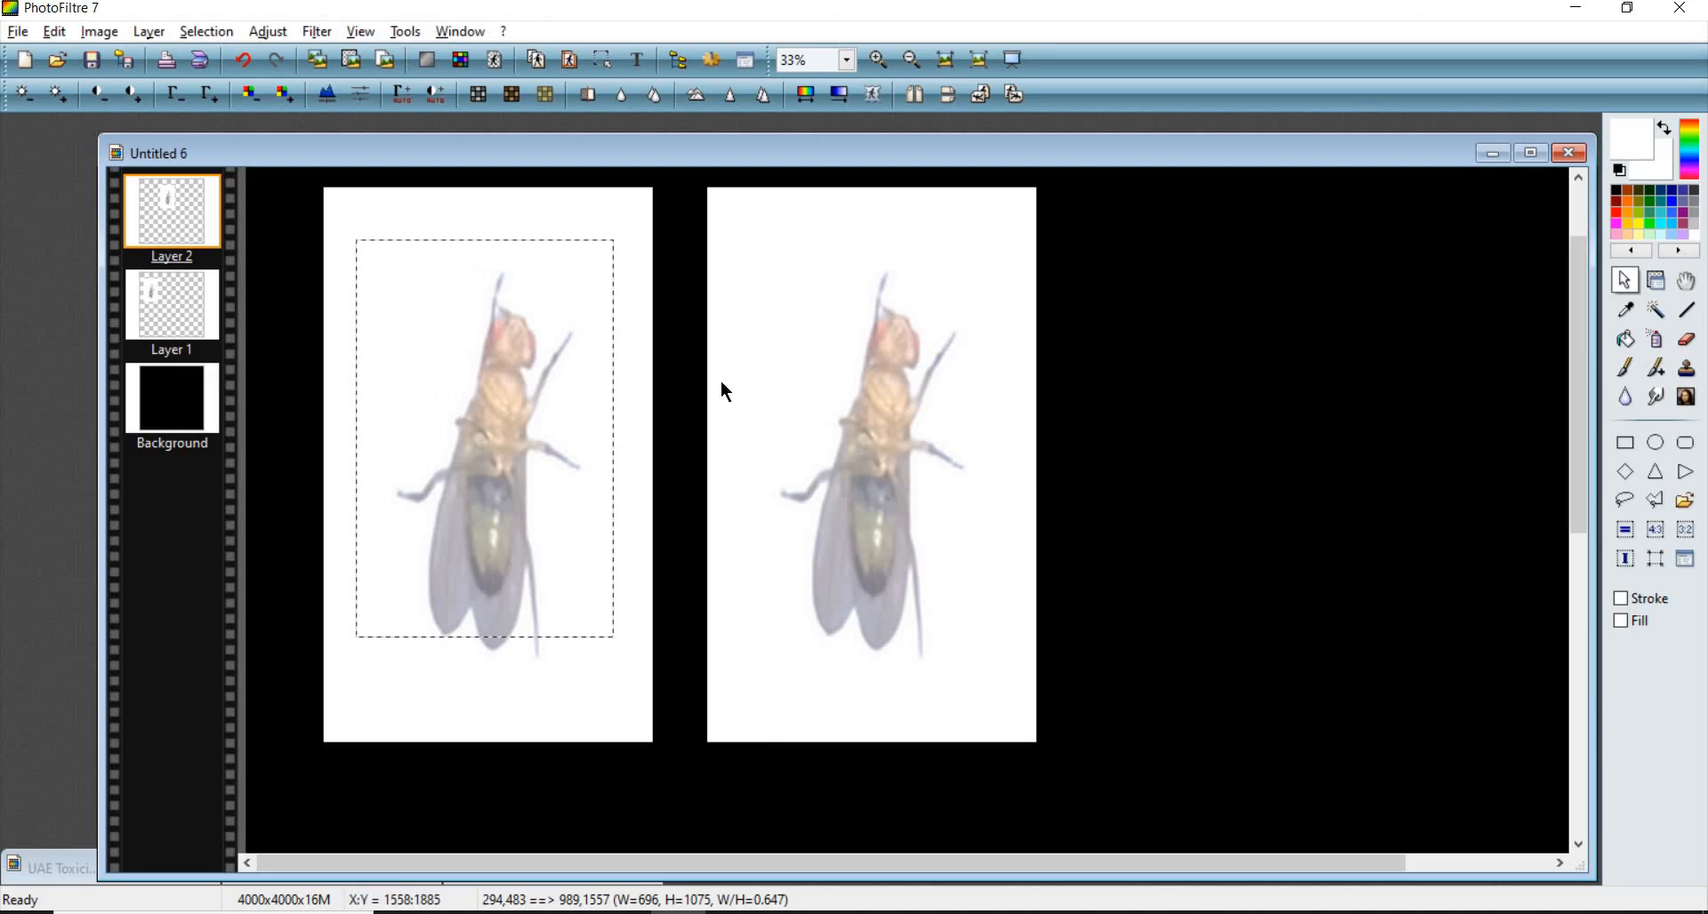
pyautogui.click(1657, 280)
# - Draw a rectangular selection tightly around the second fly, adjust its edges, and crop the layer to it
pyautogui.click(1627, 280)
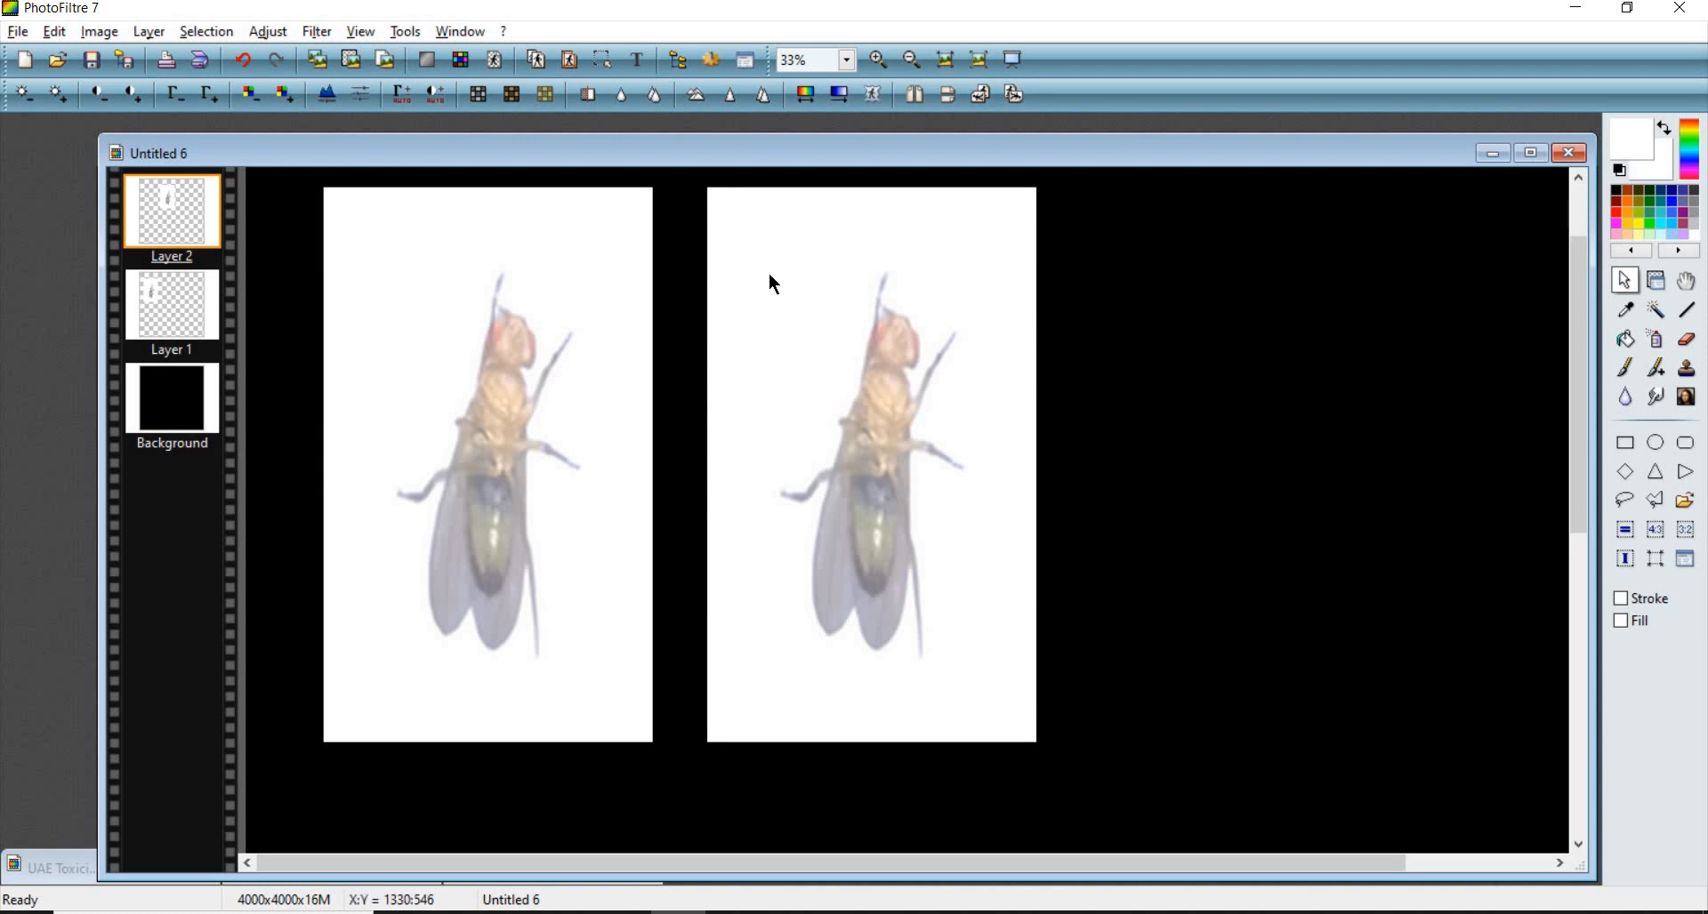
pyautogui.moveTo(755, 267); pyautogui.dragTo(985, 663)
pyautogui.moveTo(908, 500)
pyautogui.mouseDown()
pyautogui.moveTo(926, 513)
pyautogui.moveTo(909, 511)
pyautogui.mouseUp()
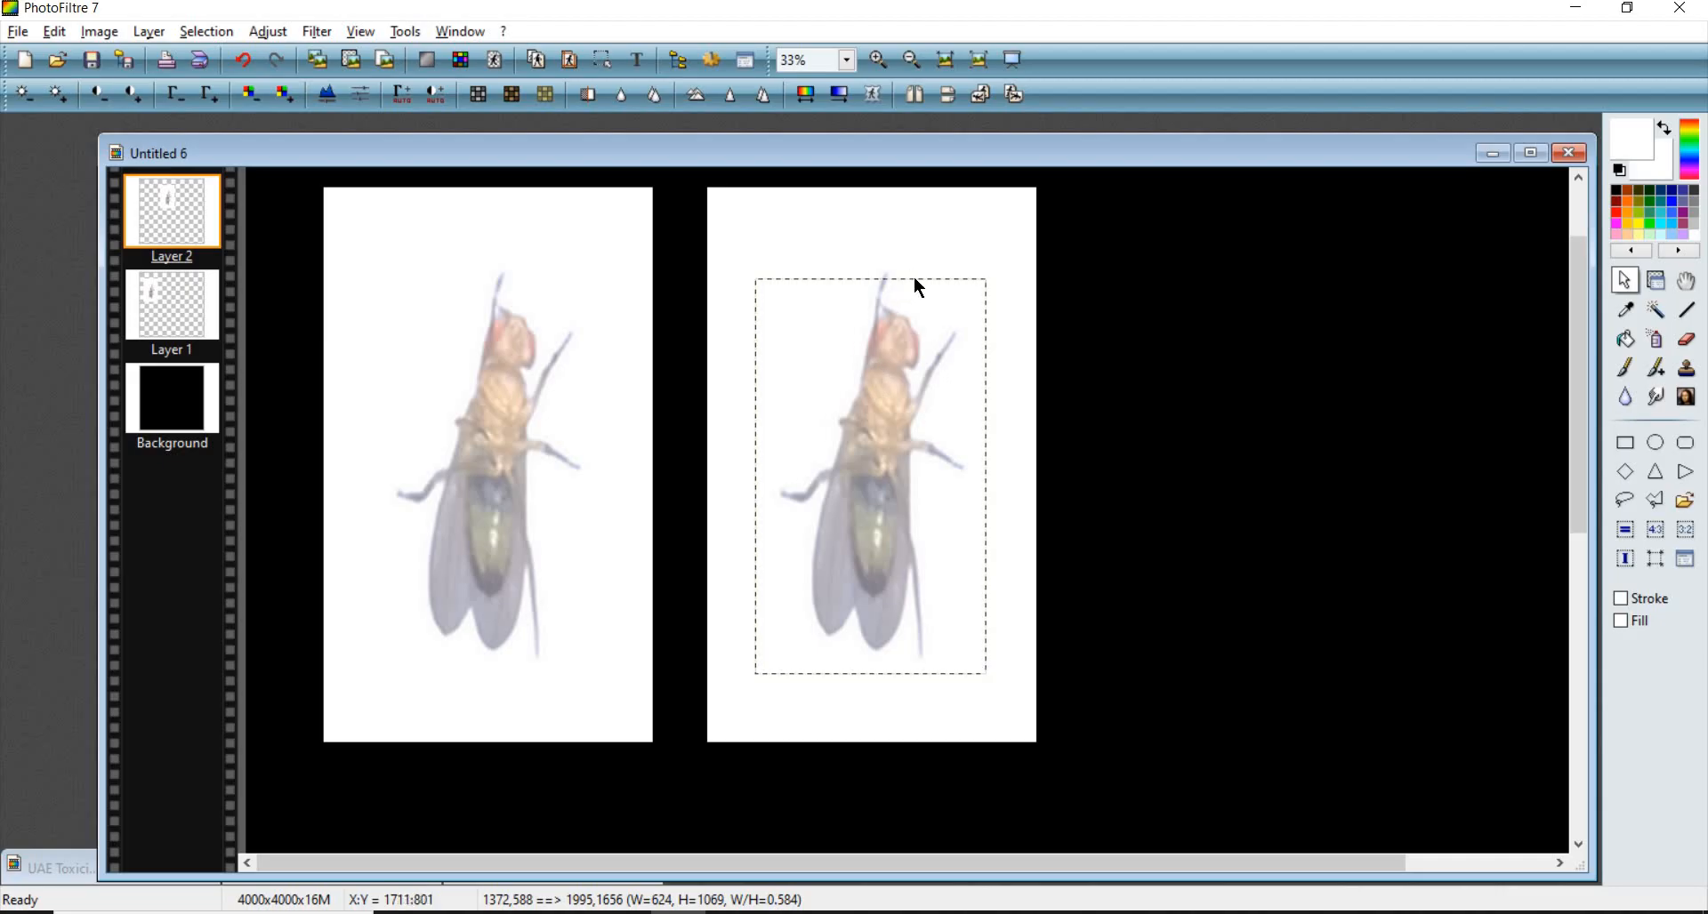
pyautogui.moveTo(917, 274); pyautogui.dragTo(918, 265)
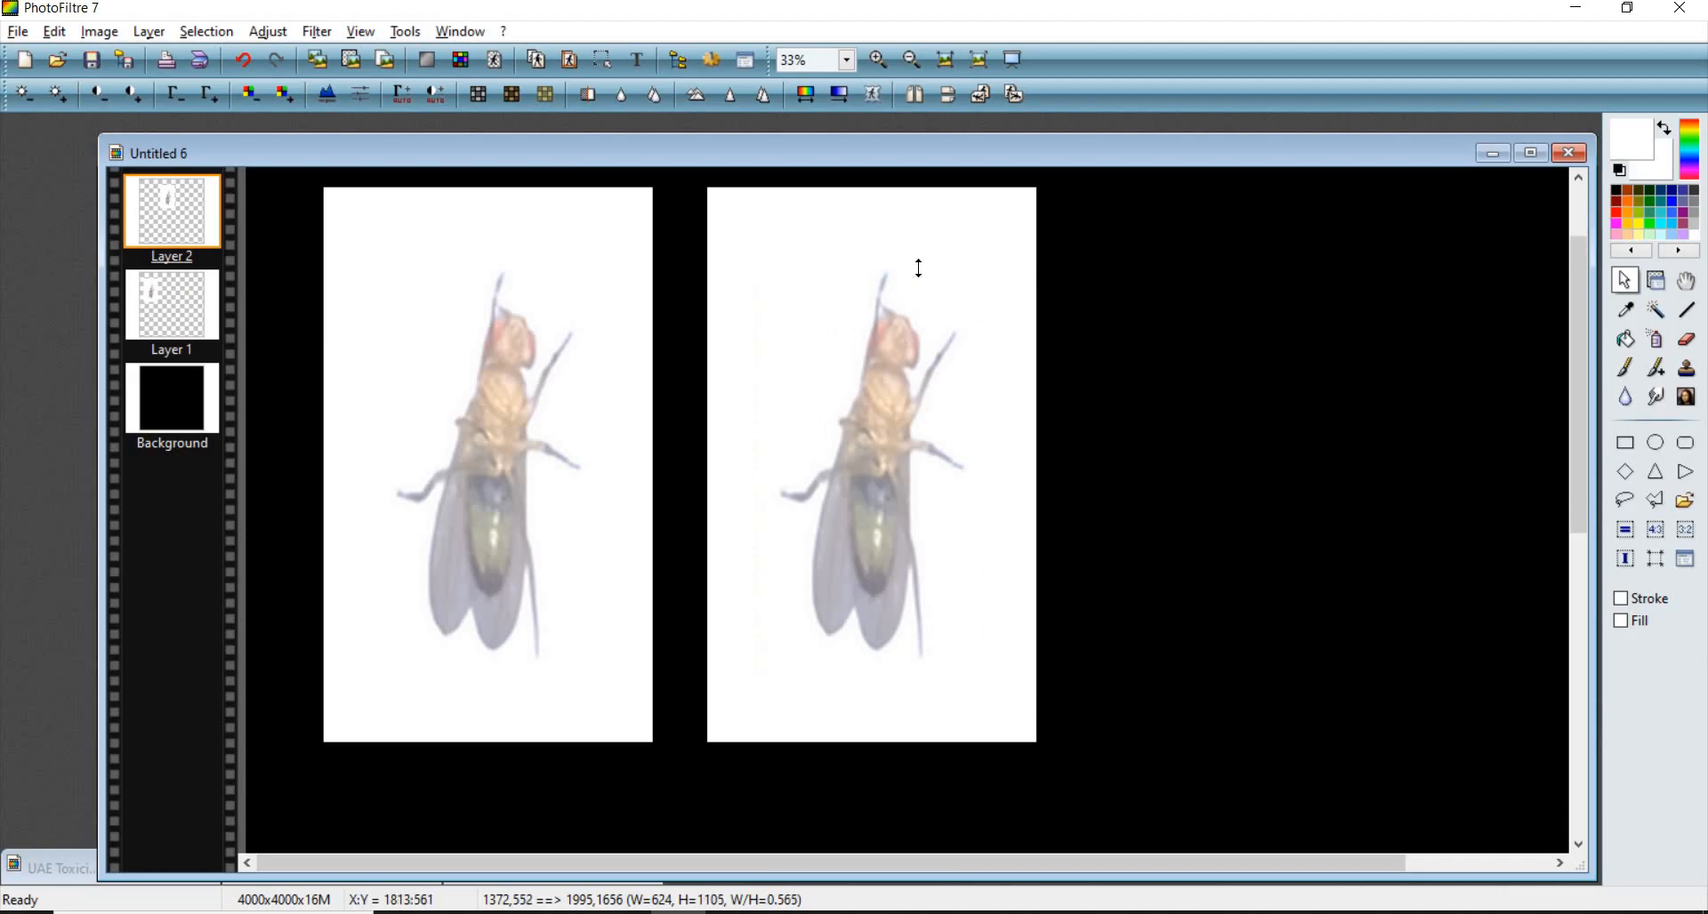
pyautogui.moveTo(755, 438); pyautogui.dragTo(770, 436)
pyautogui.moveTo(986, 393); pyautogui.dragTo(979, 388)
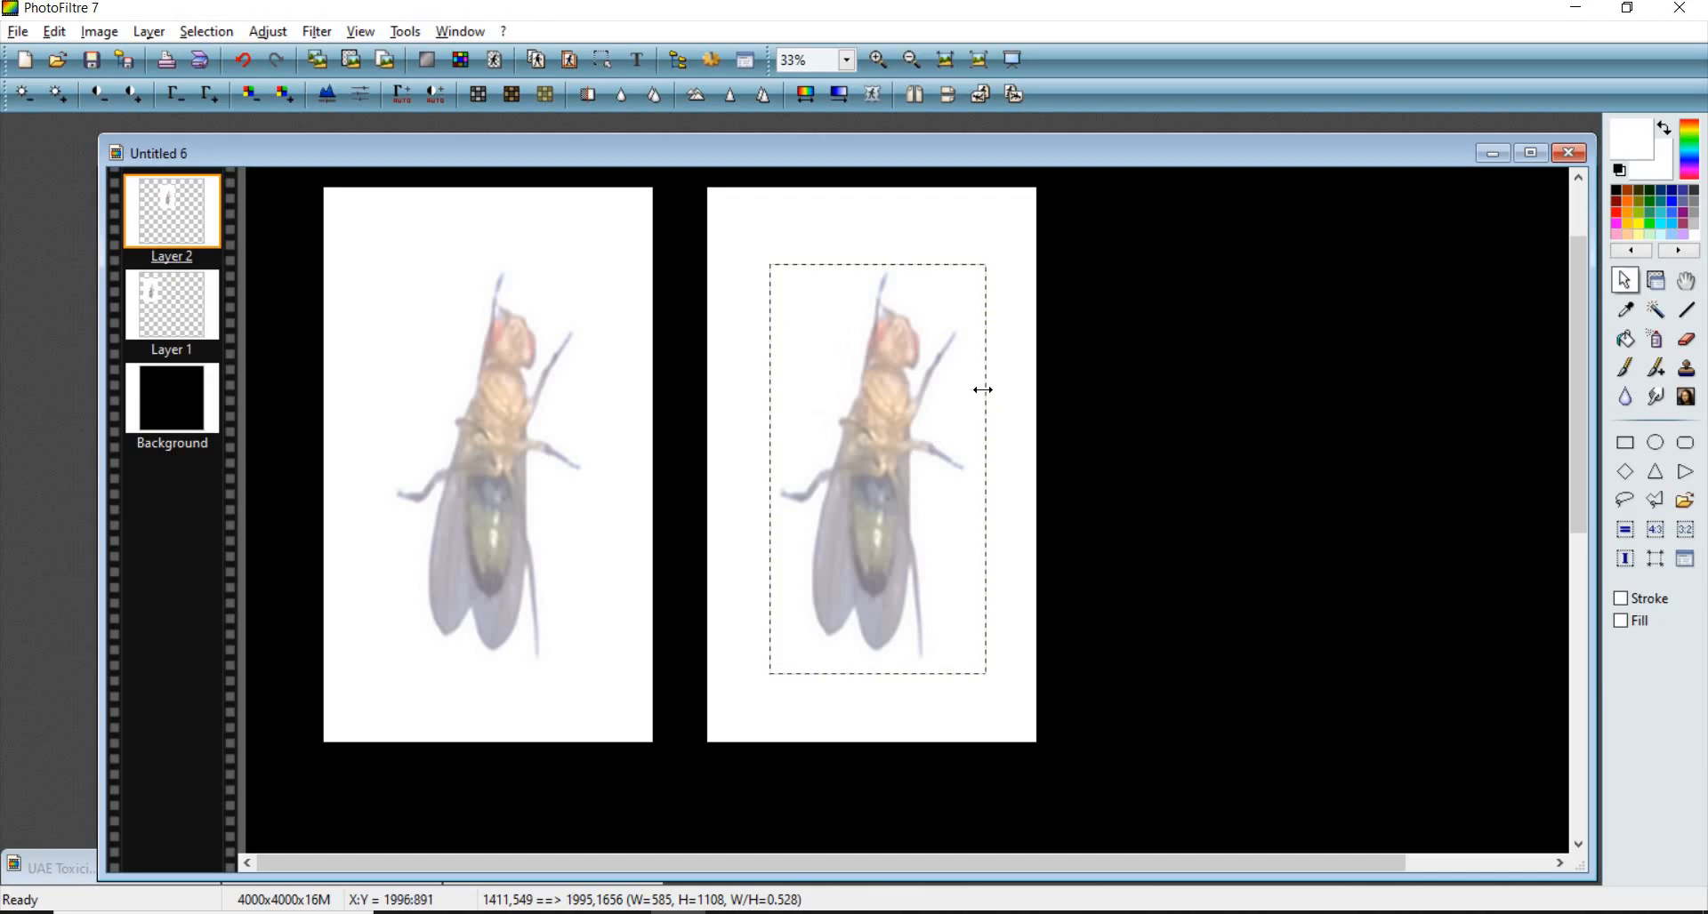
pyautogui.rightClick(867, 397)
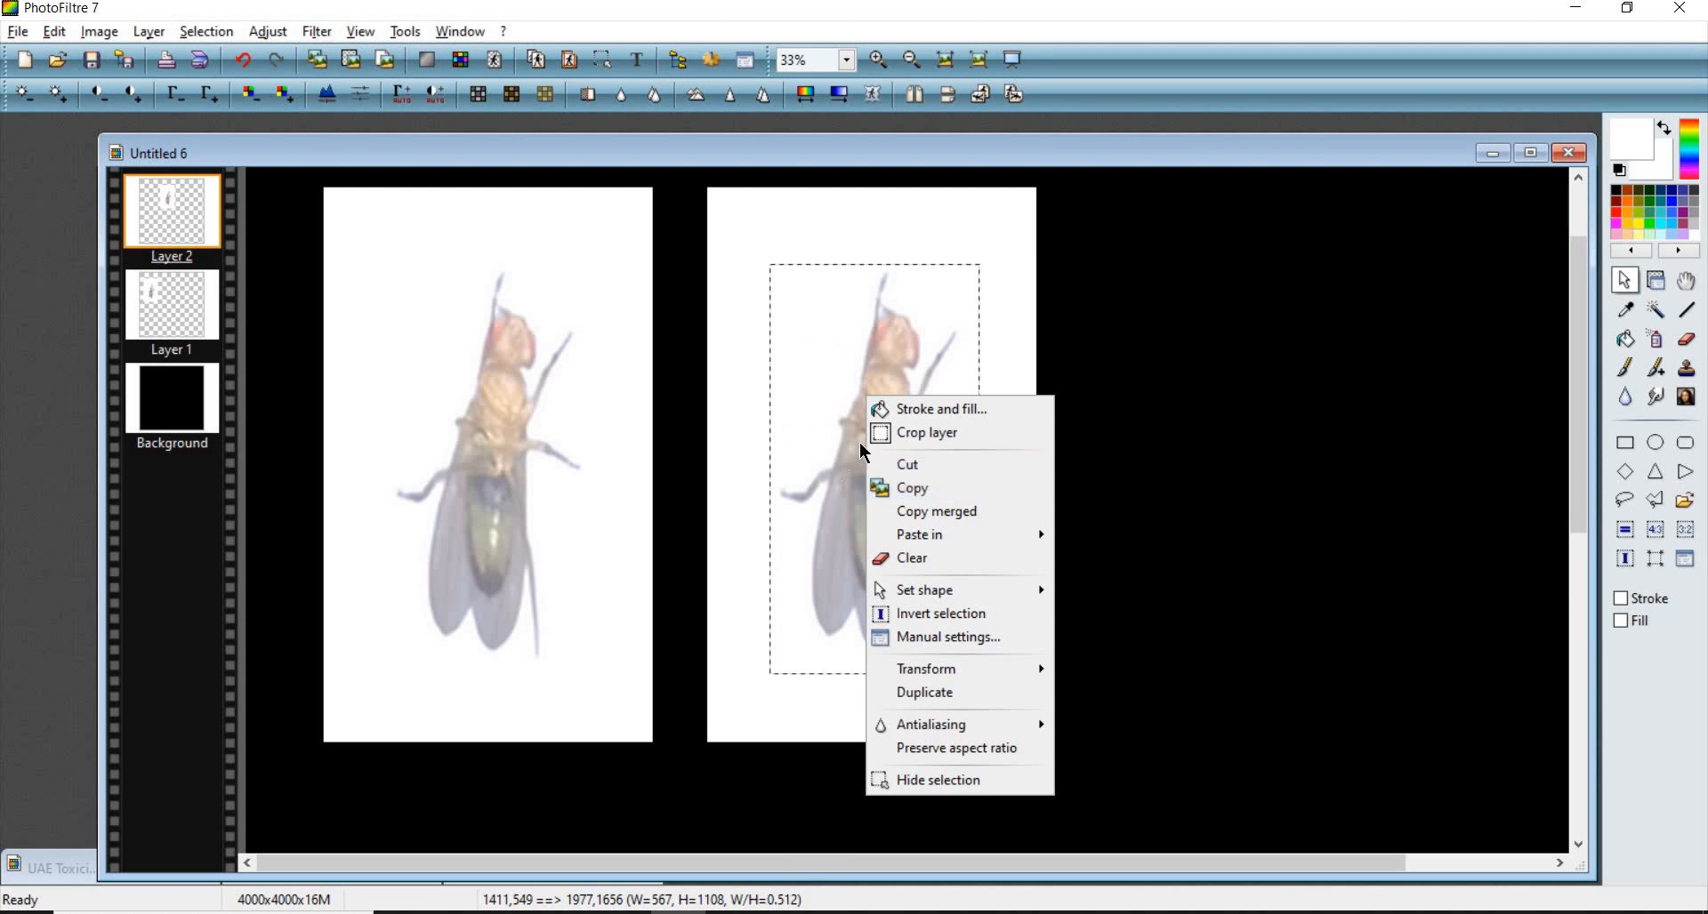
pyautogui.click(946, 441)
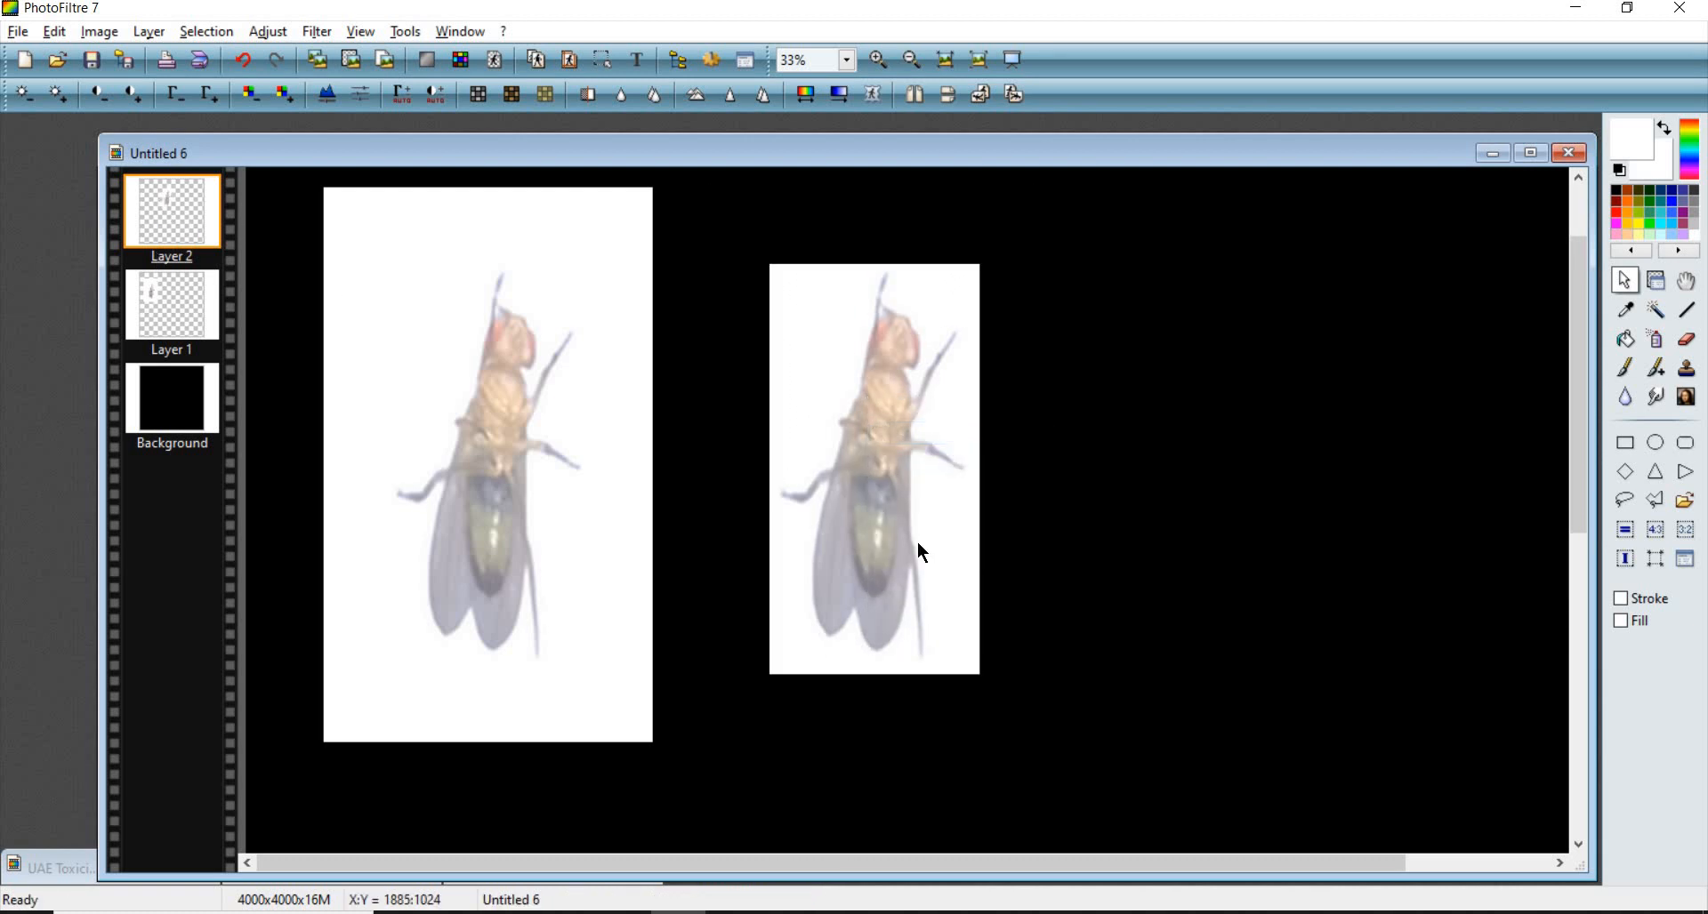
# - Move the cropped second fly layer and resize it to a height of 1500 pixels with aspect ratio preserved
pyautogui.doubleClick(884, 461)
pyautogui.moveTo(879, 479); pyautogui.dragTo(849, 449)
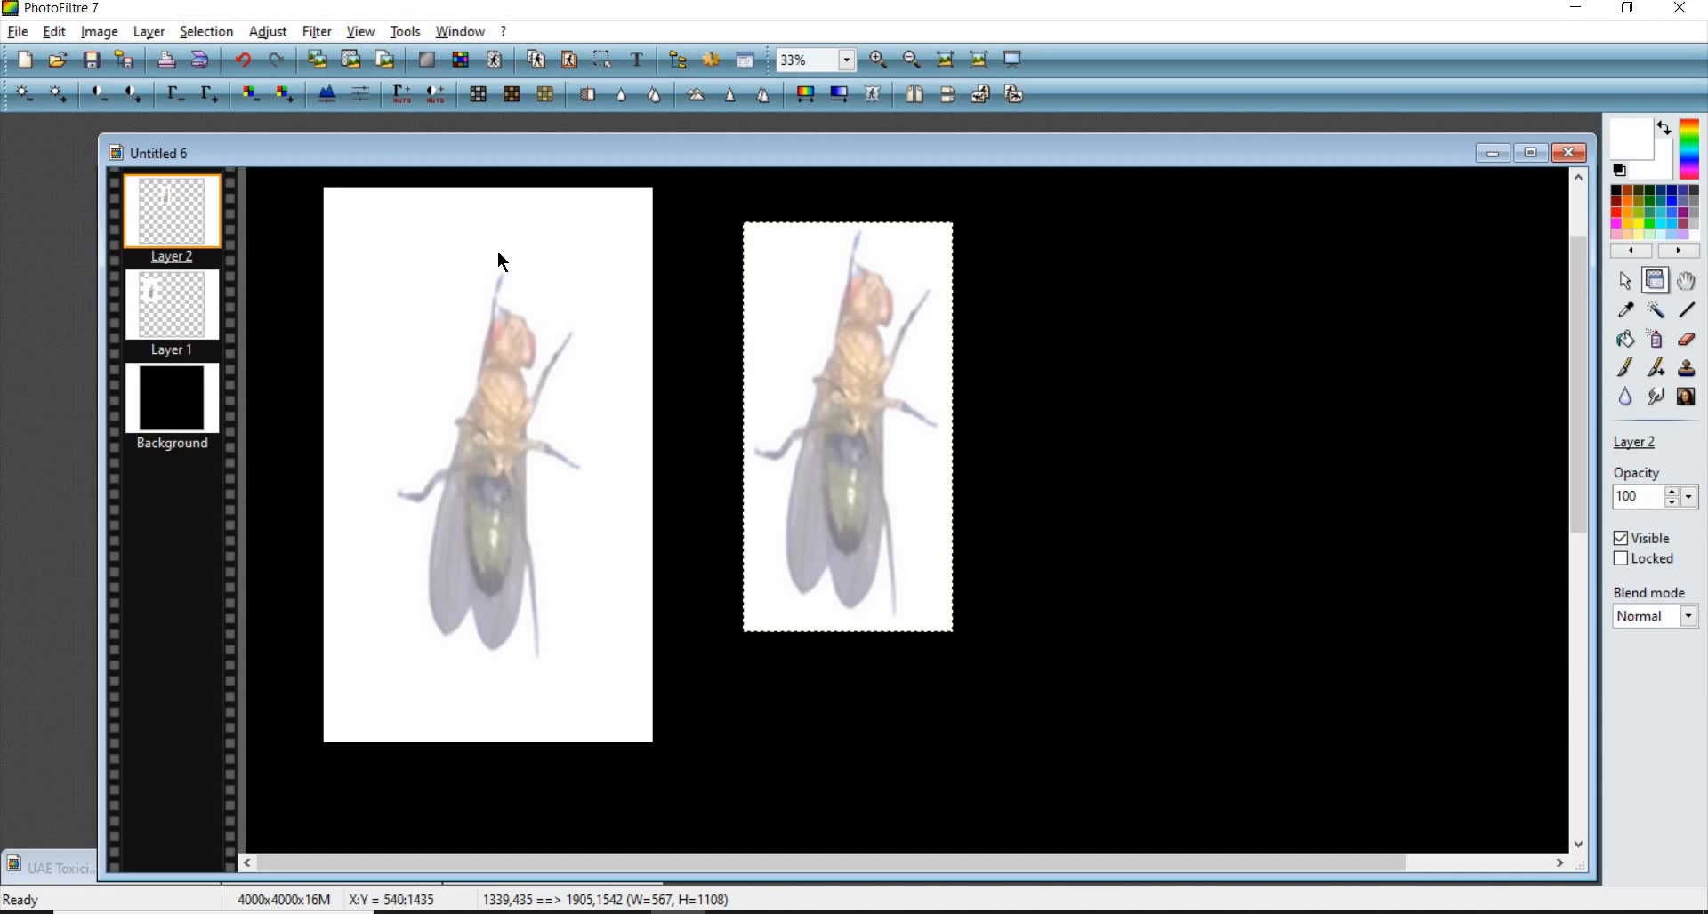
pyautogui.rightClick(938, 458)
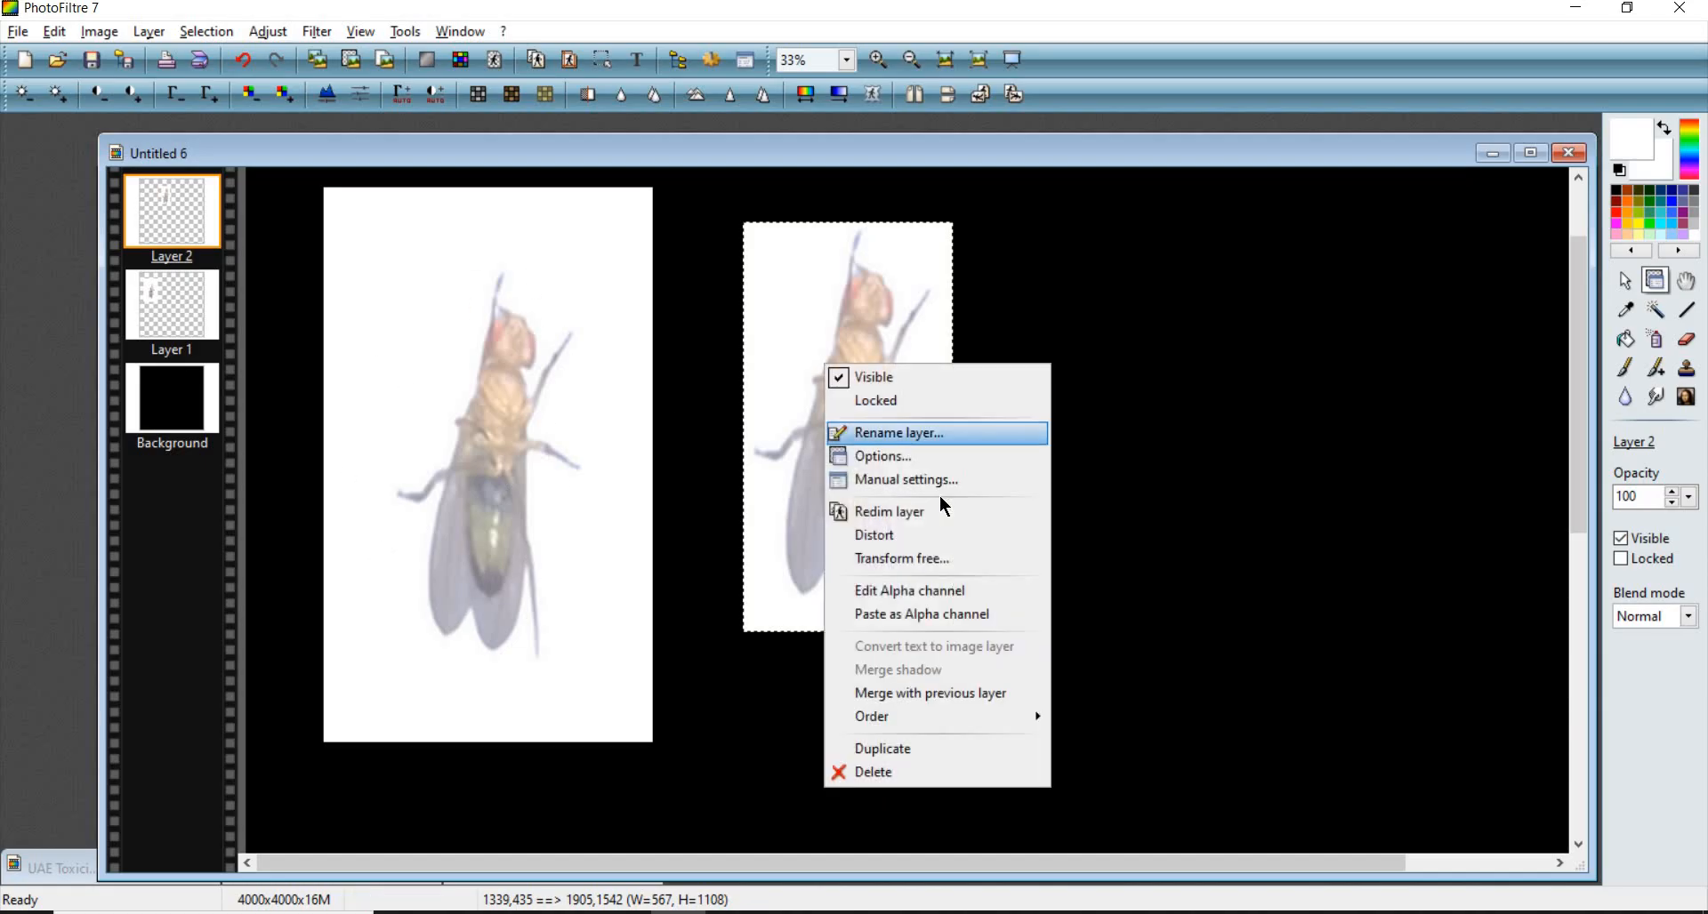
pyautogui.click(852, 473)
pyautogui.press('Tab')
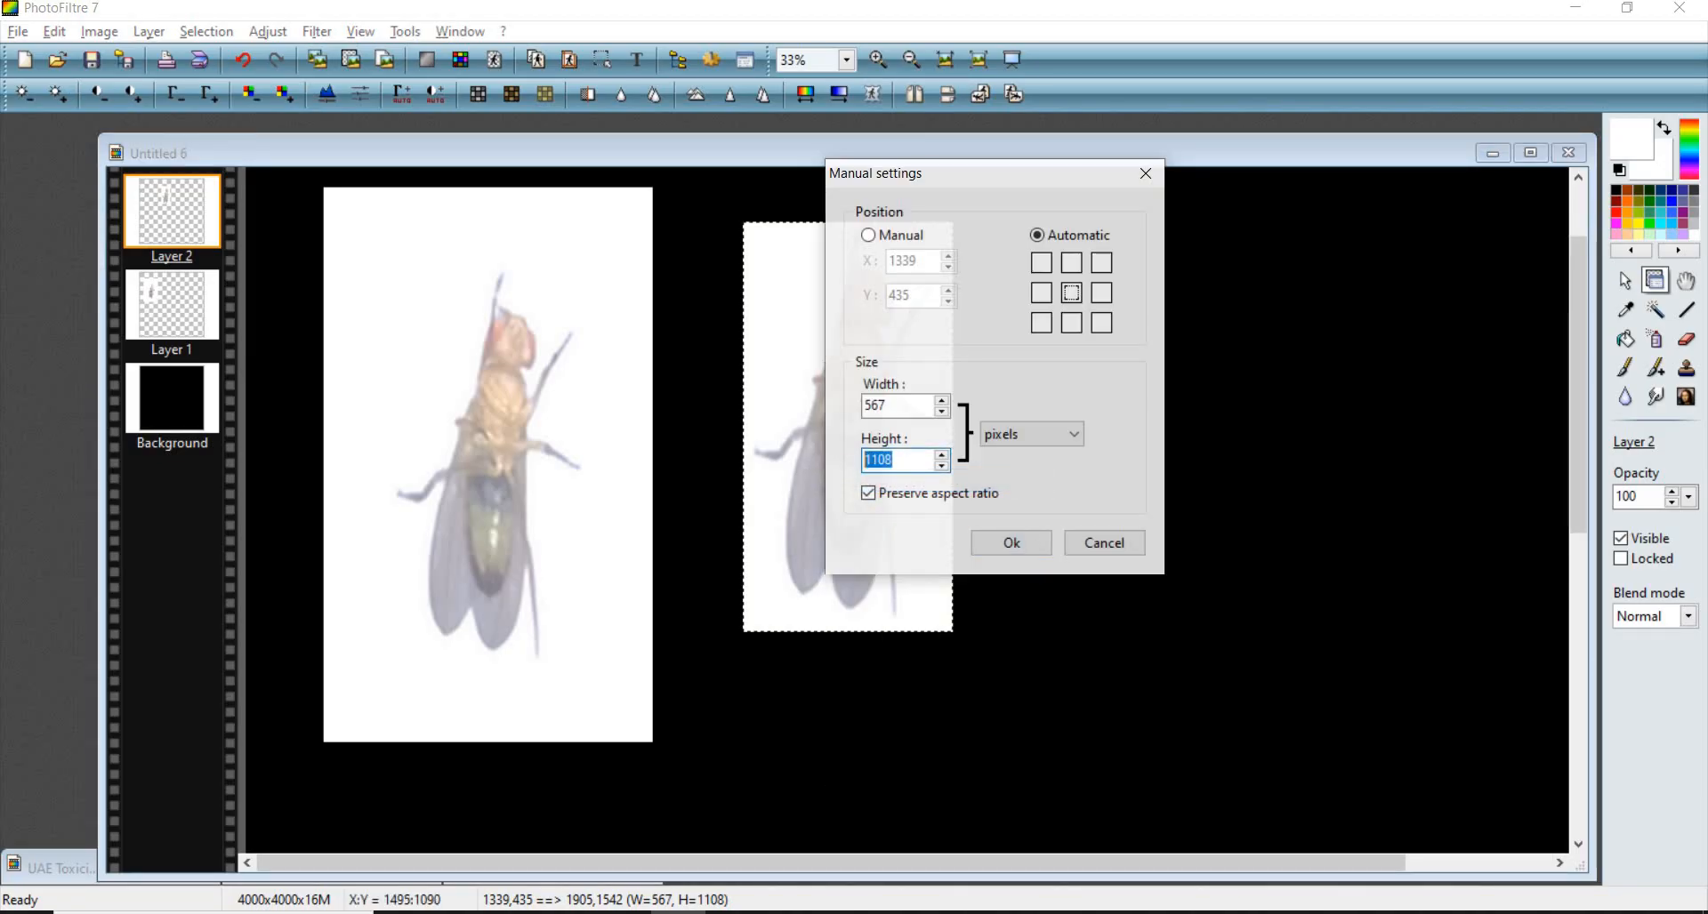
pyautogui.write('1480')
pyautogui.click(1014, 541)
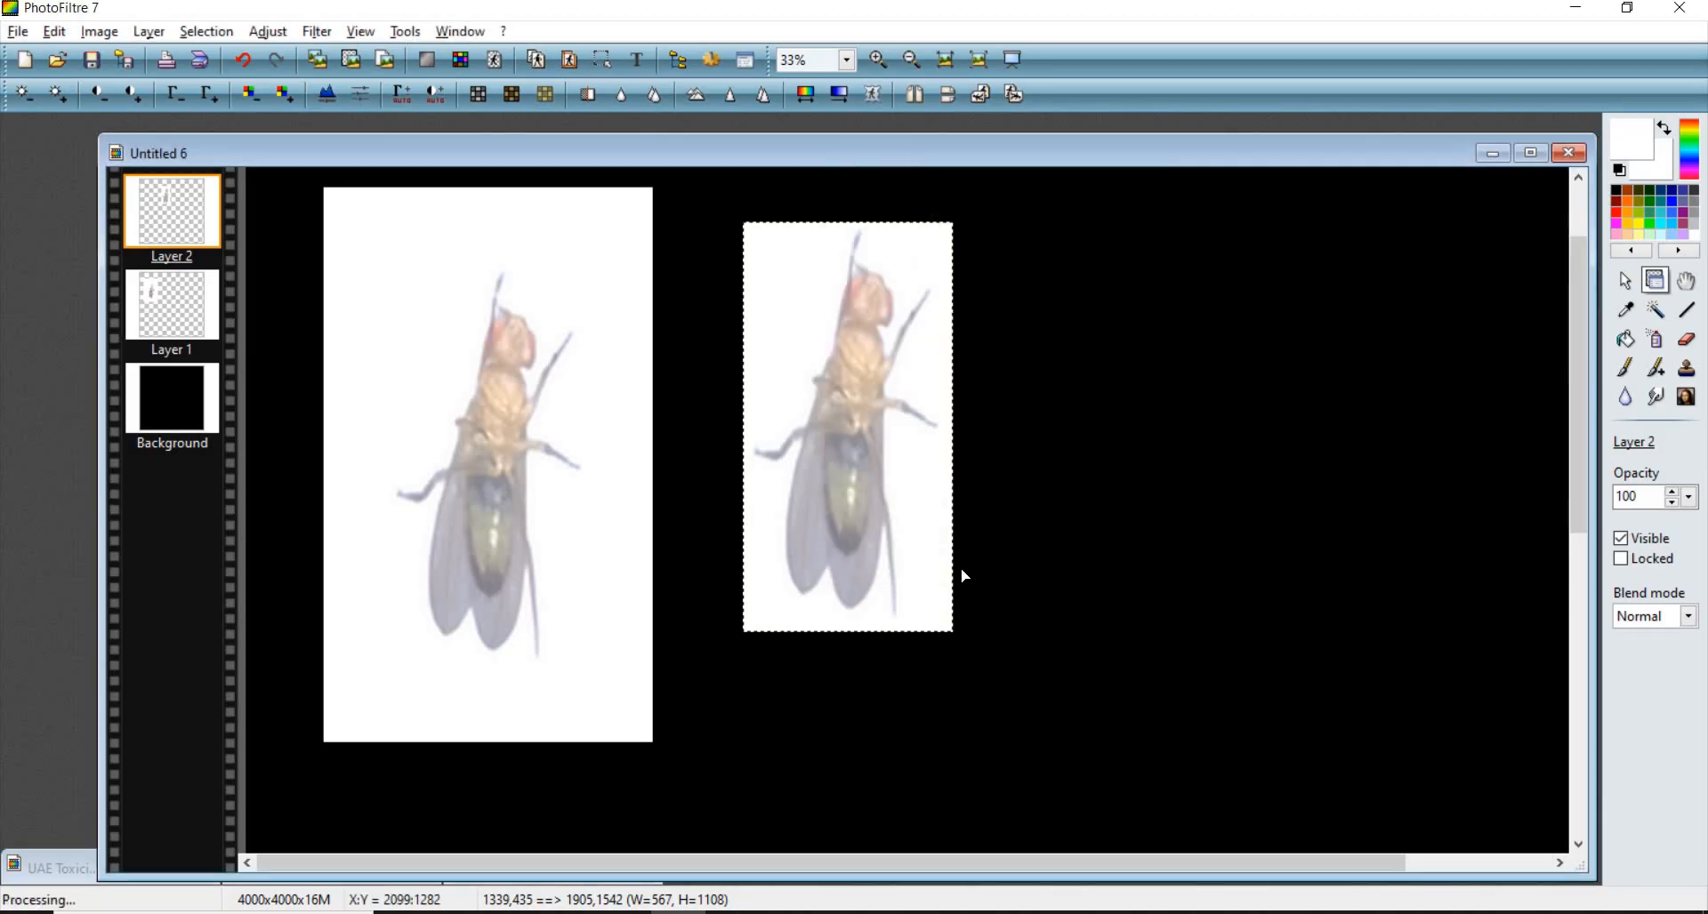
# - Move the second fly layer flush against the right edge of the first and reselect it
pyautogui.moveTo(979, 709); pyautogui.dragTo(797, 370)
pyautogui.click(663, 375)
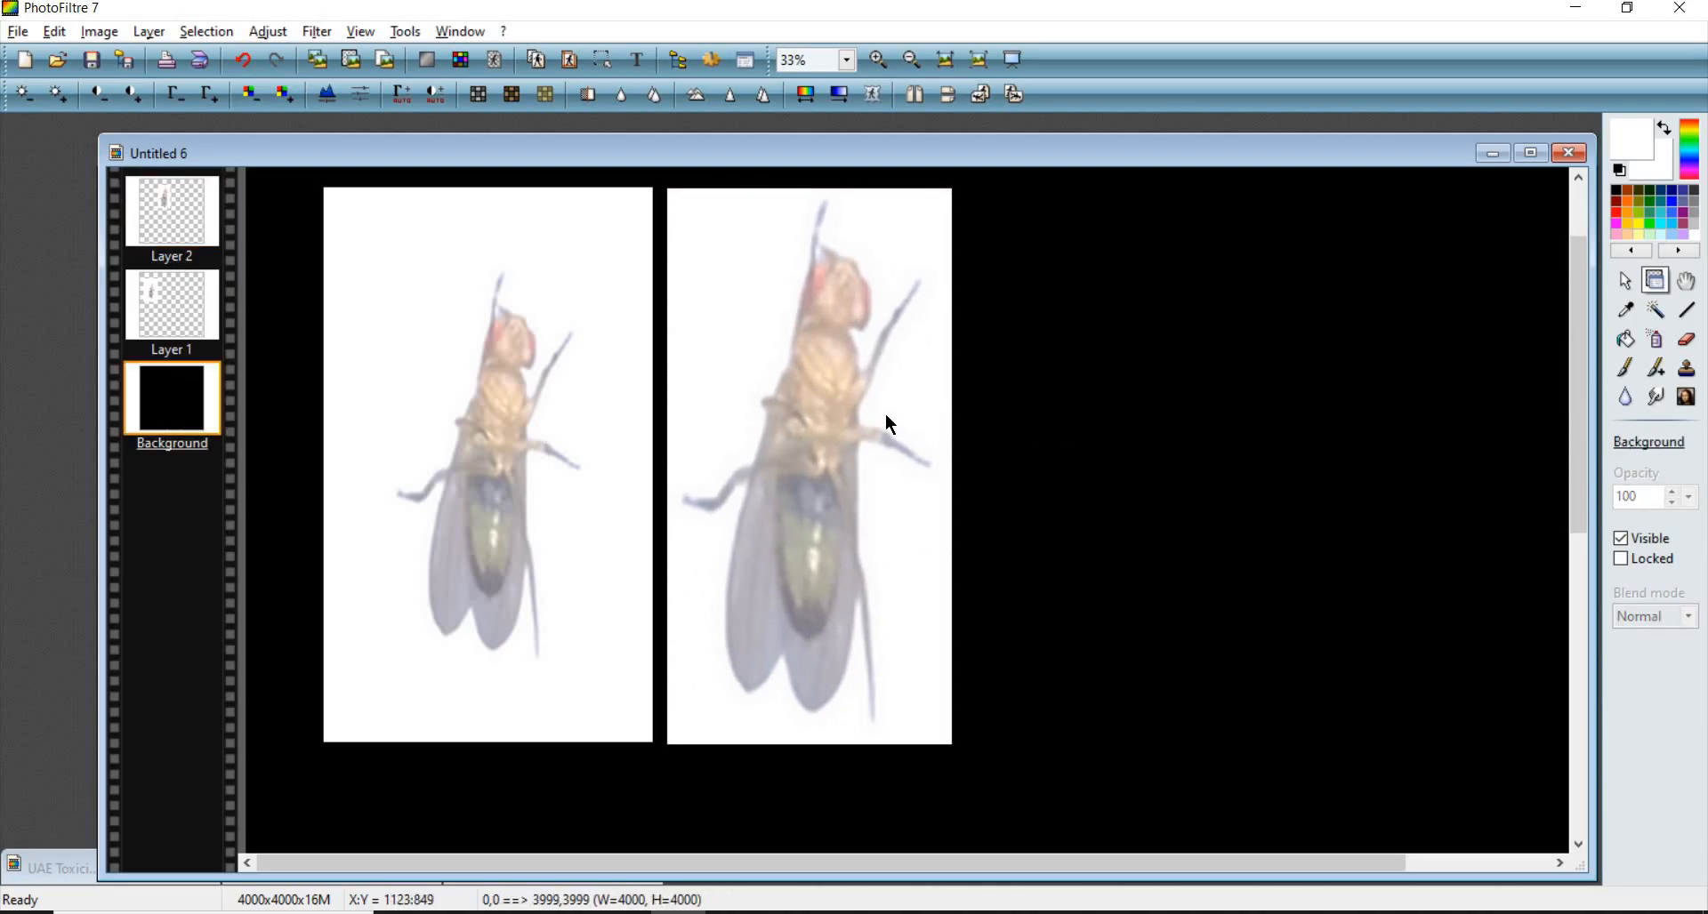
pyautogui.click(849, 481)
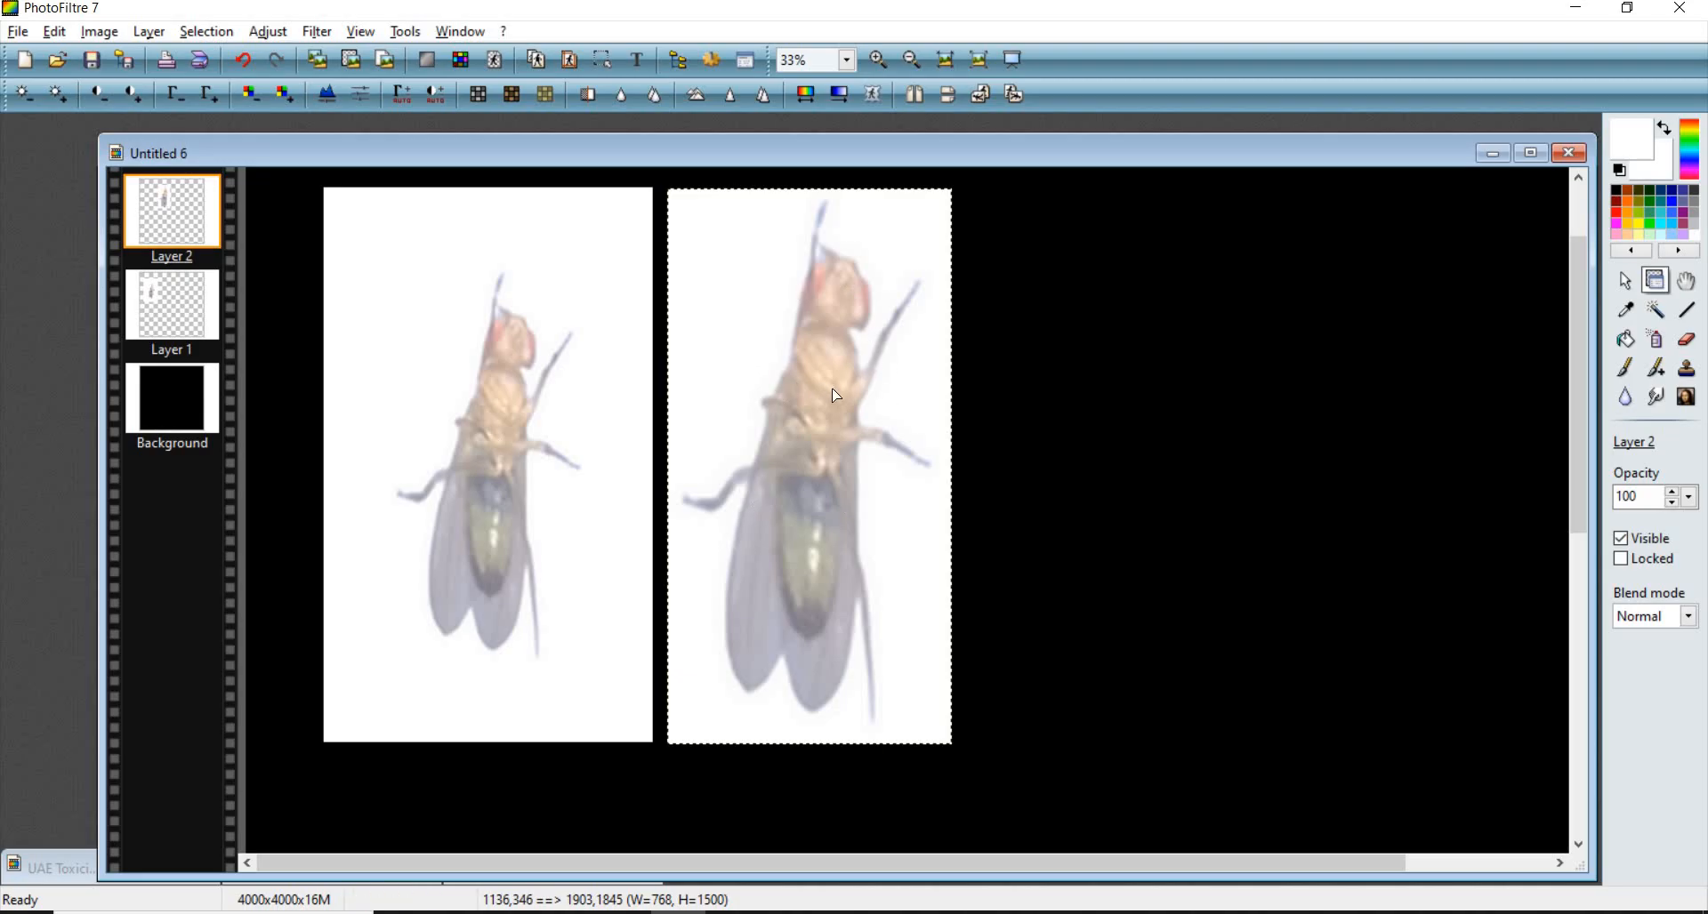
# - Try adjusting the second fly's brightness, contrast and gamma with the quick adjustment tools
pyautogui.click(1142, 438)
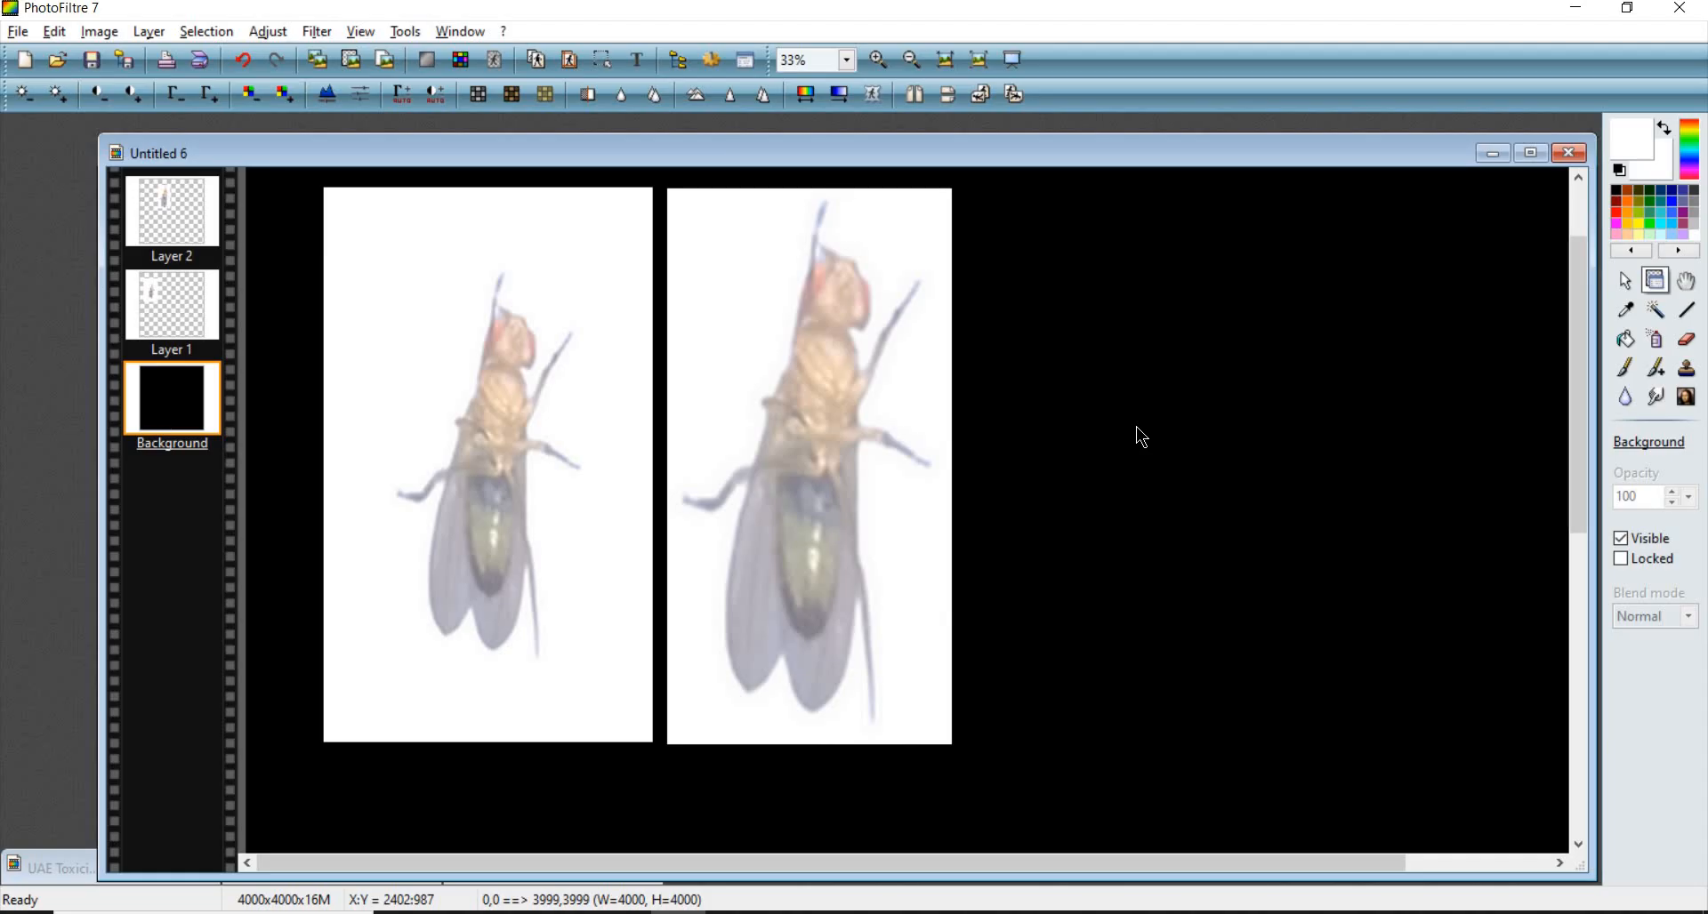
pyautogui.click(784, 405)
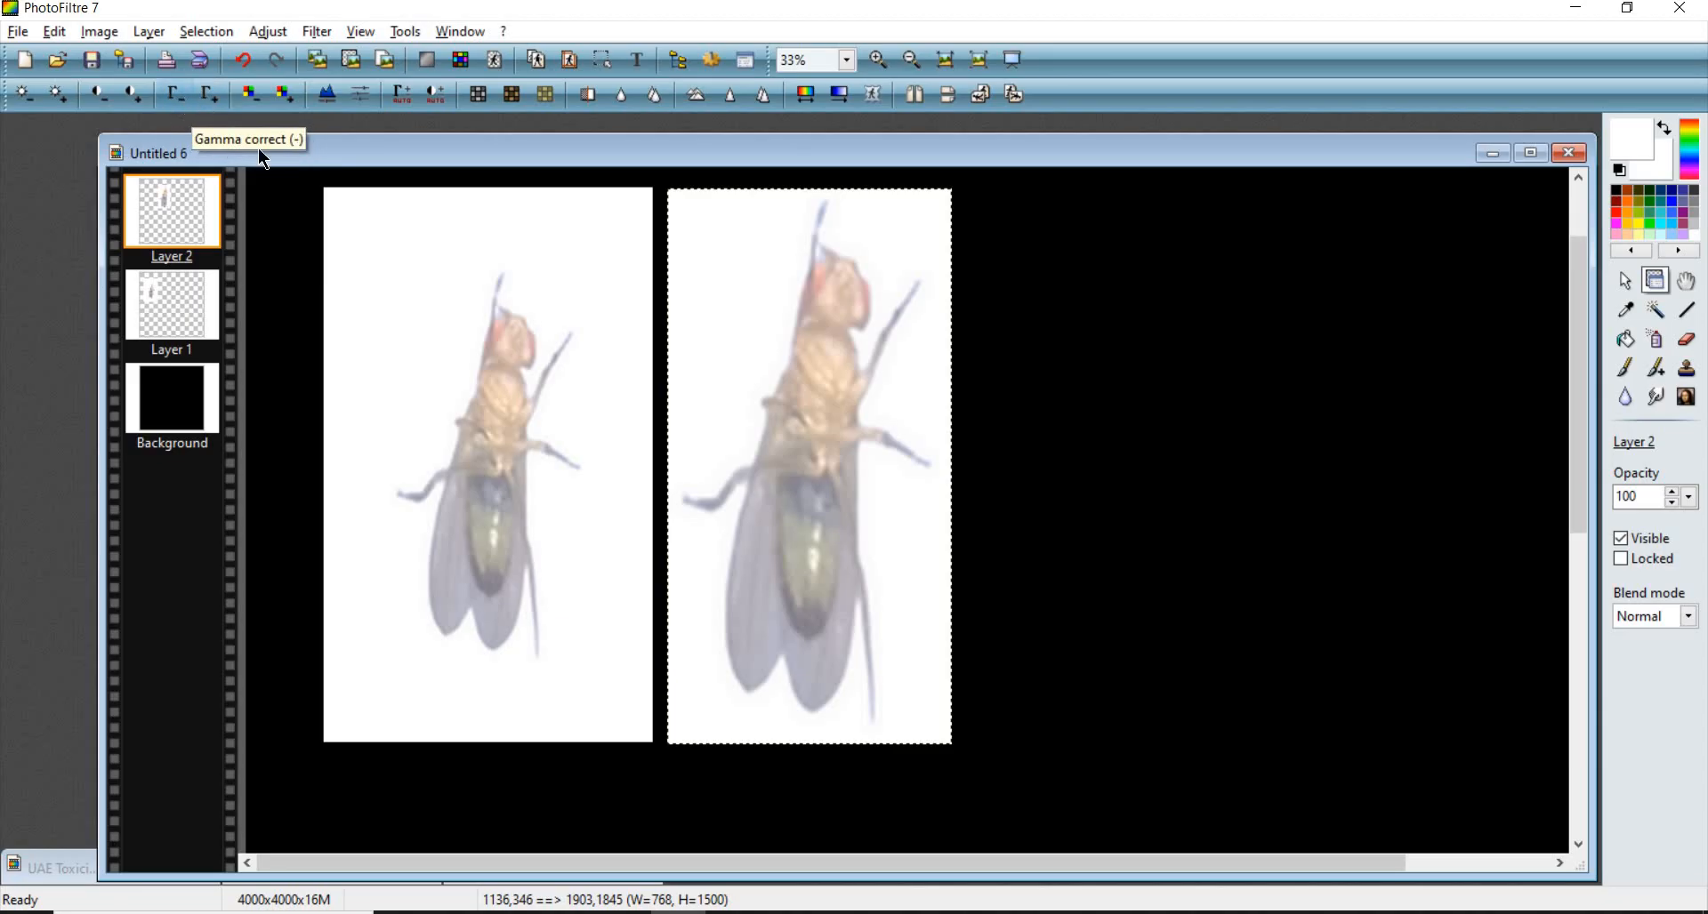
pyautogui.click(178, 96)
pyautogui.click(178, 96)
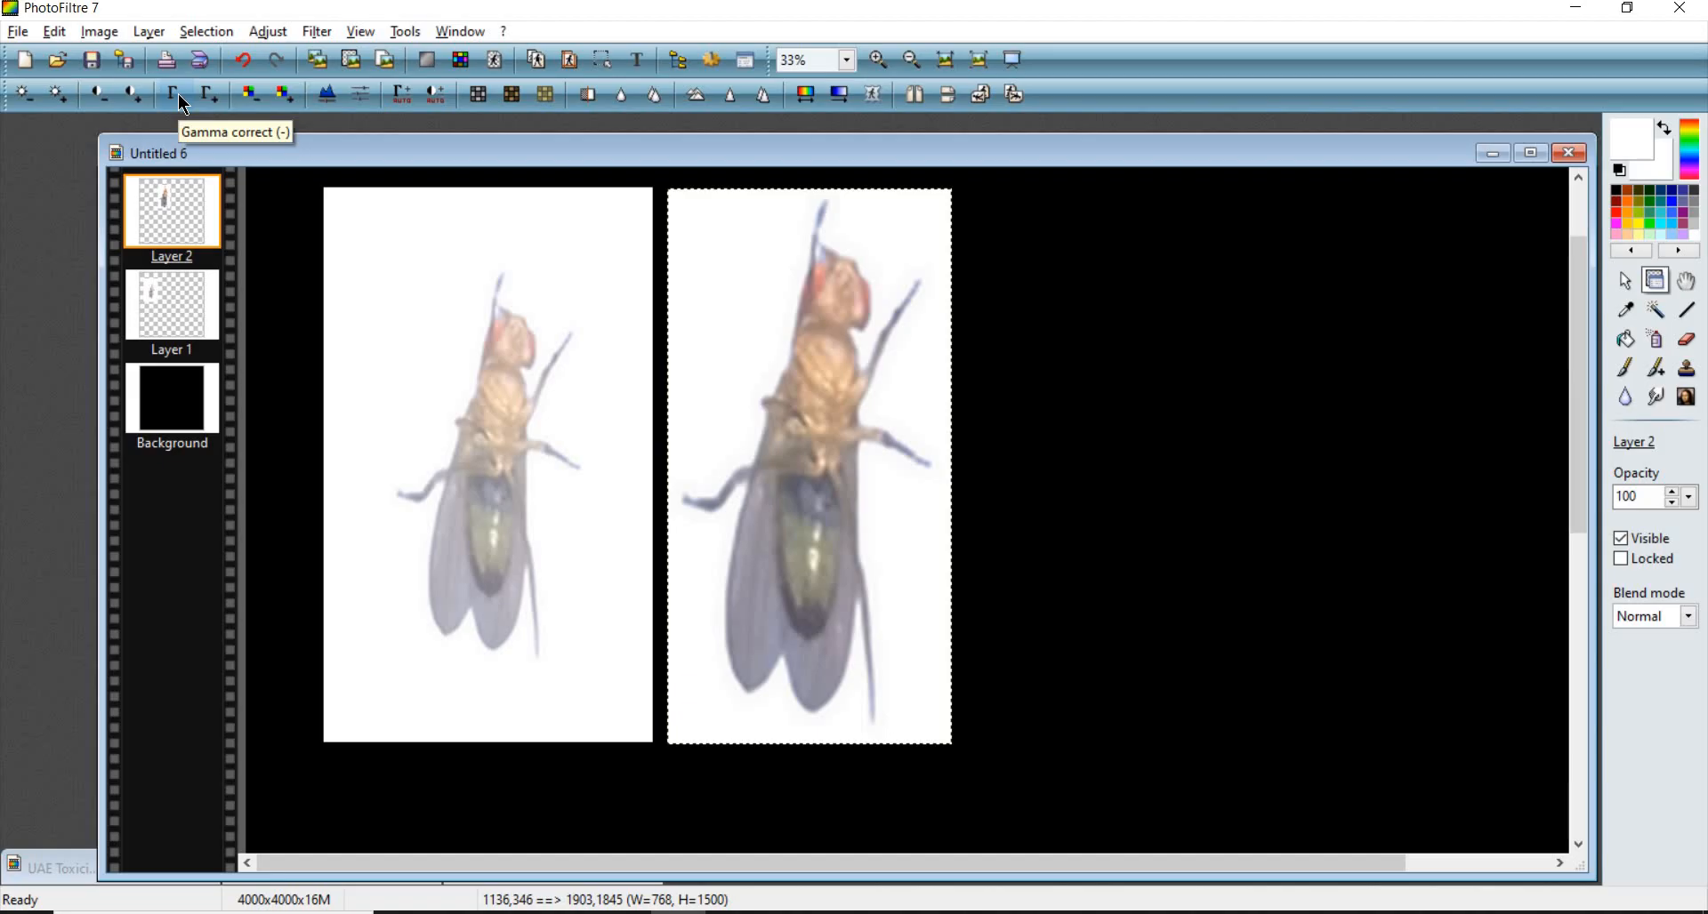
pyautogui.click(181, 100)
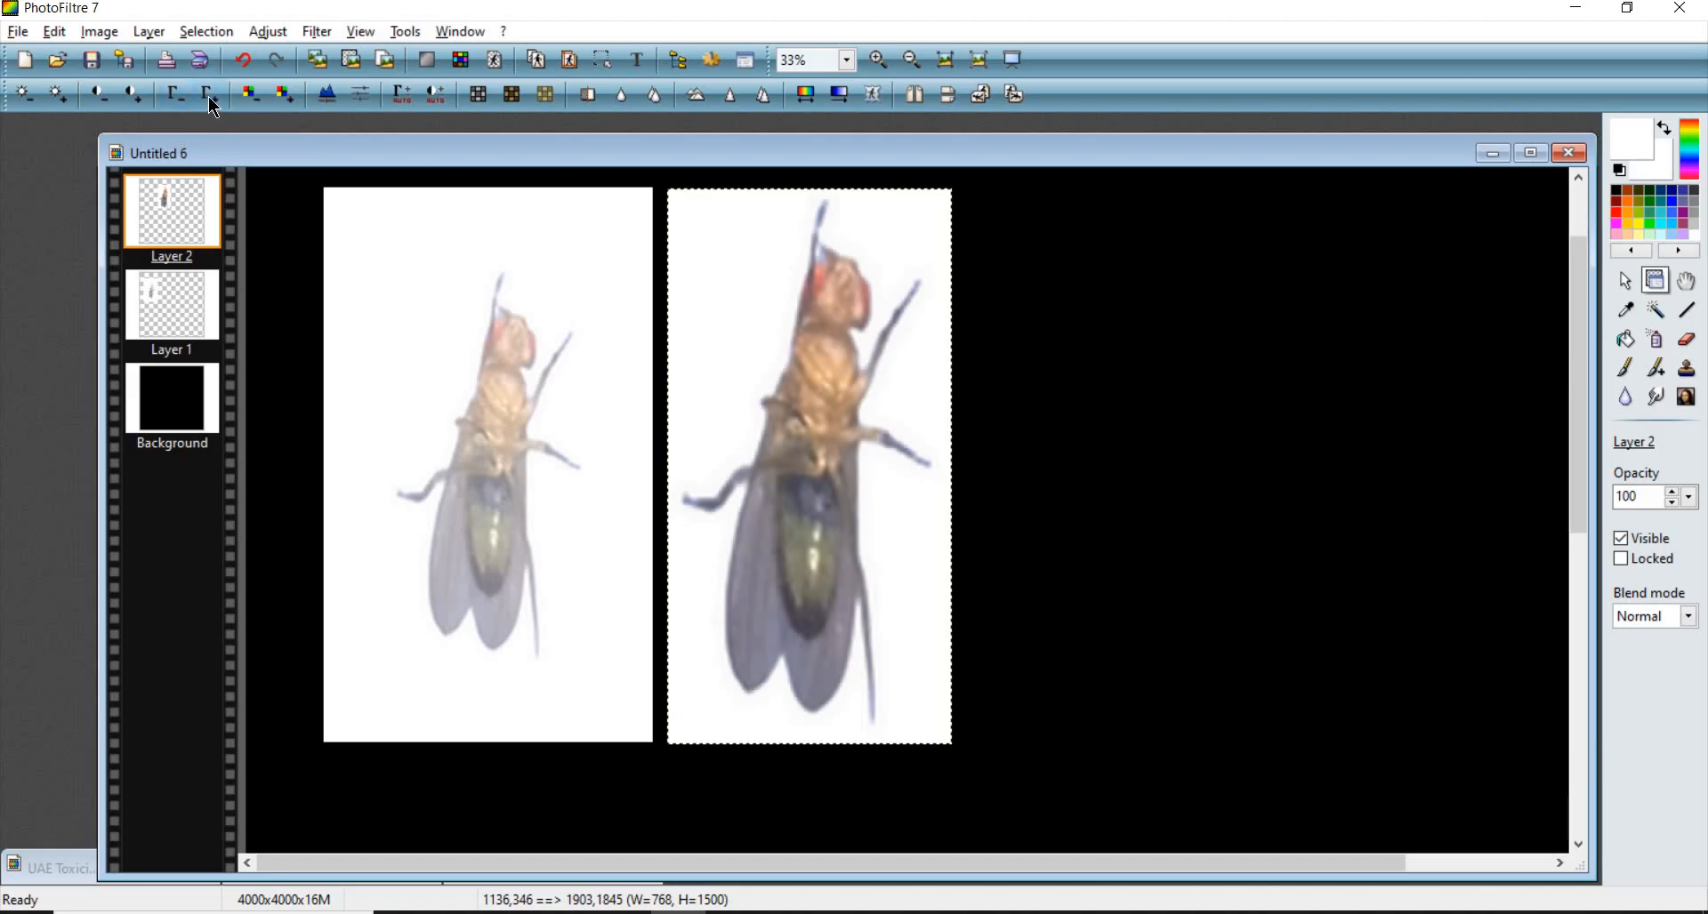
pyautogui.click(212, 101)
pyautogui.click(215, 101)
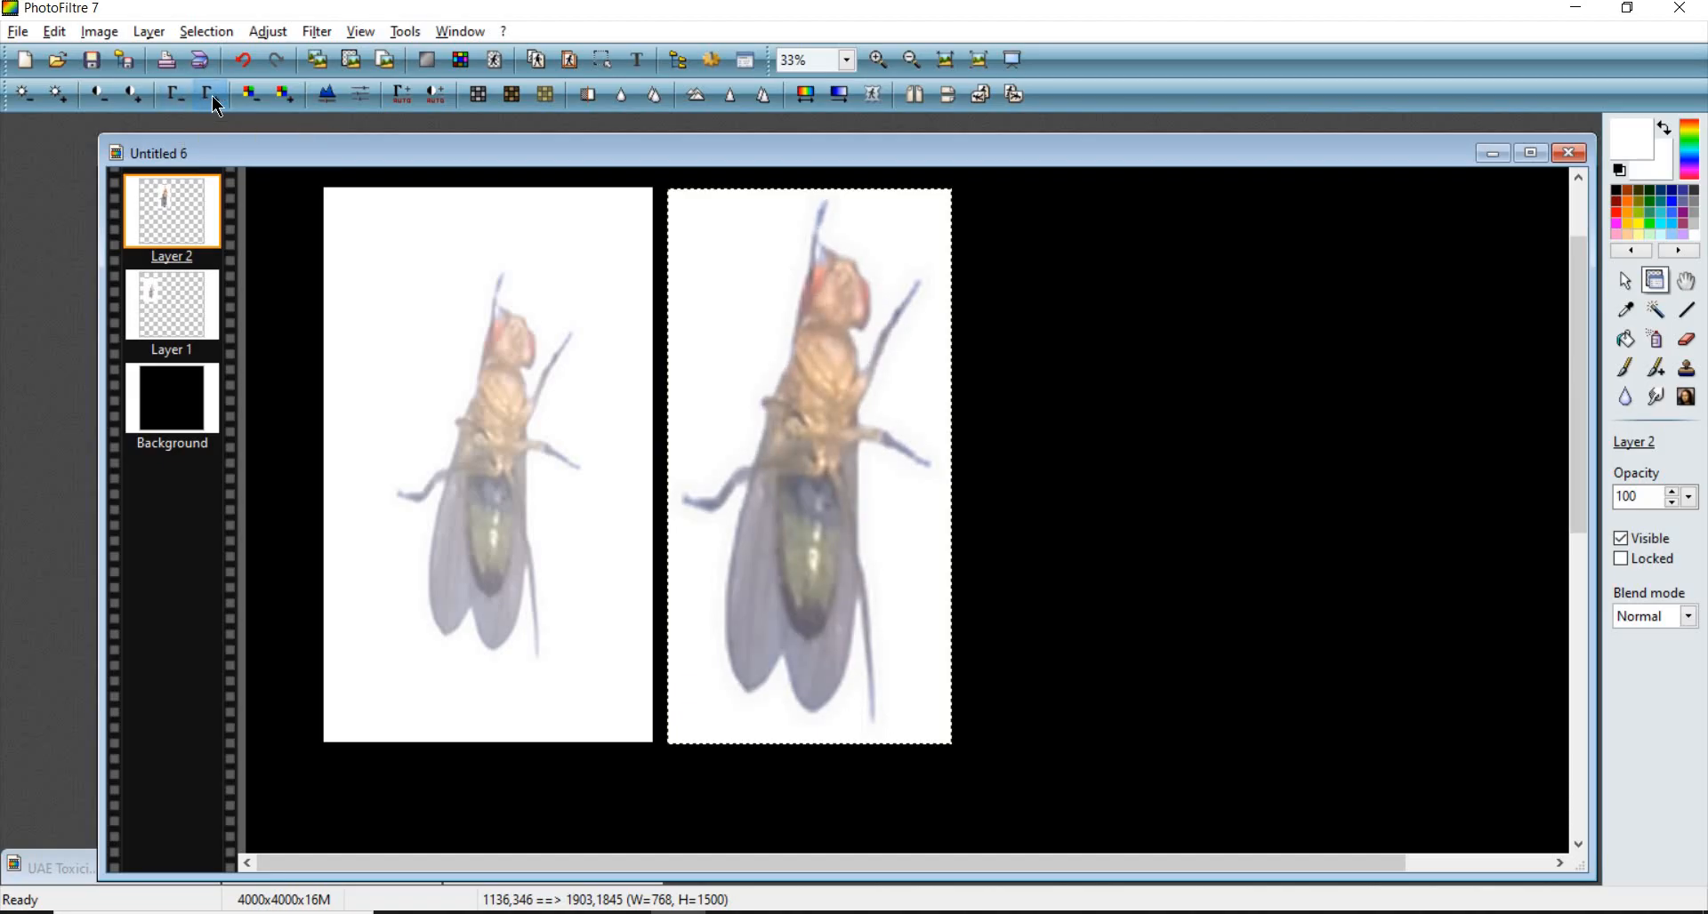
pyautogui.click(213, 100)
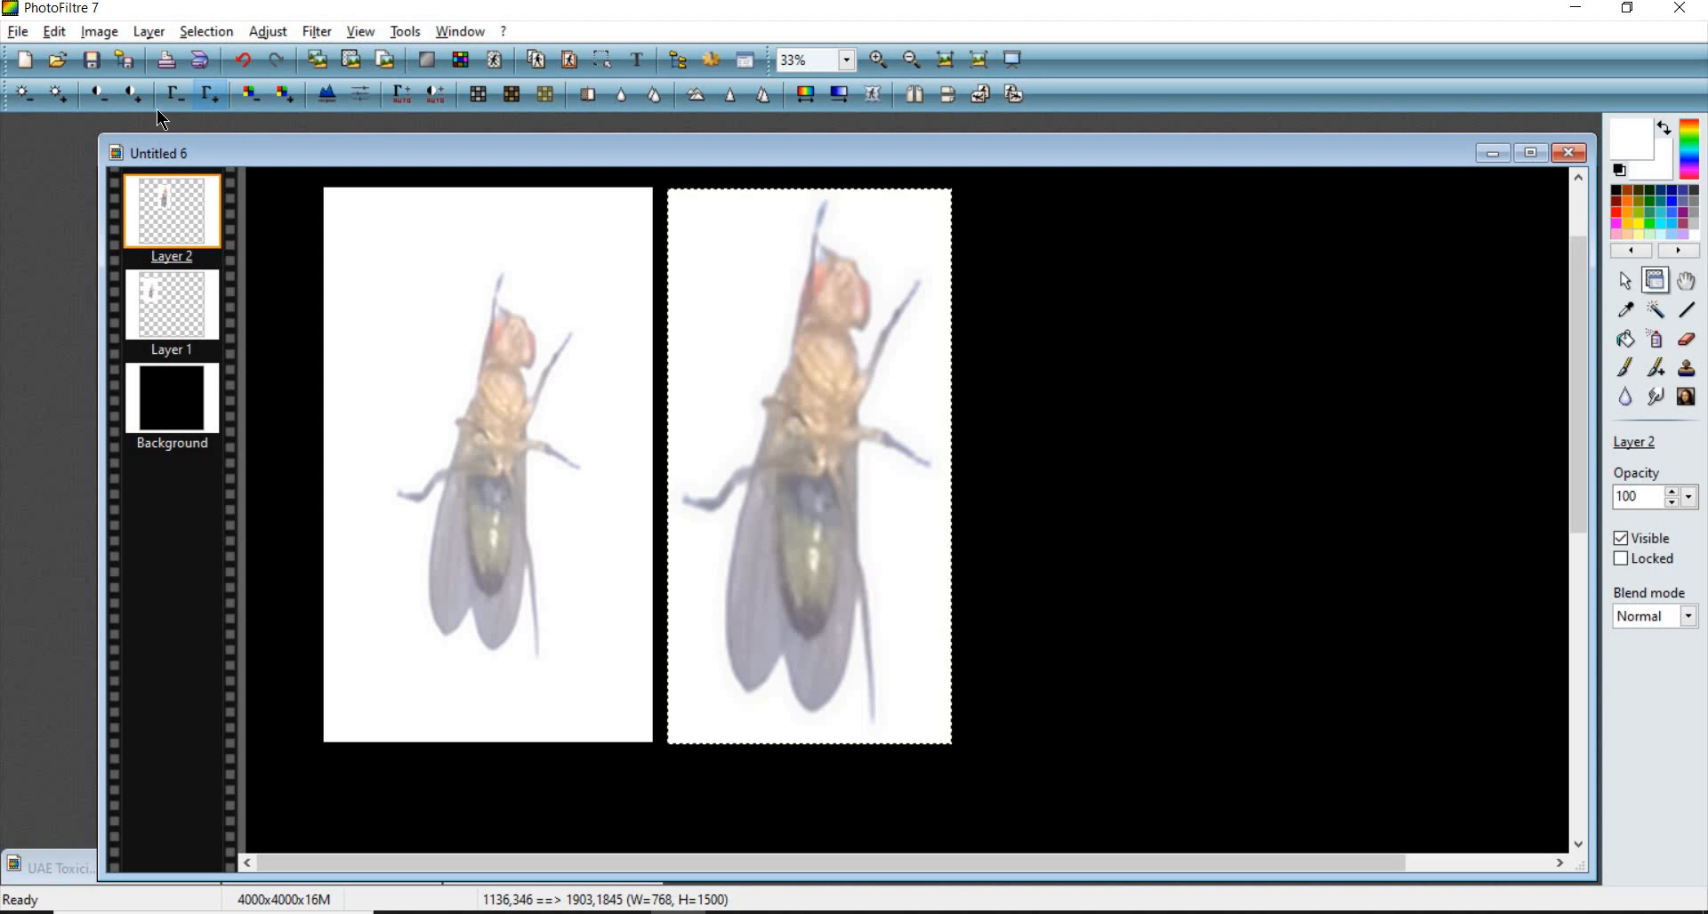
pyautogui.click(25, 98)
pyautogui.click(25, 98)
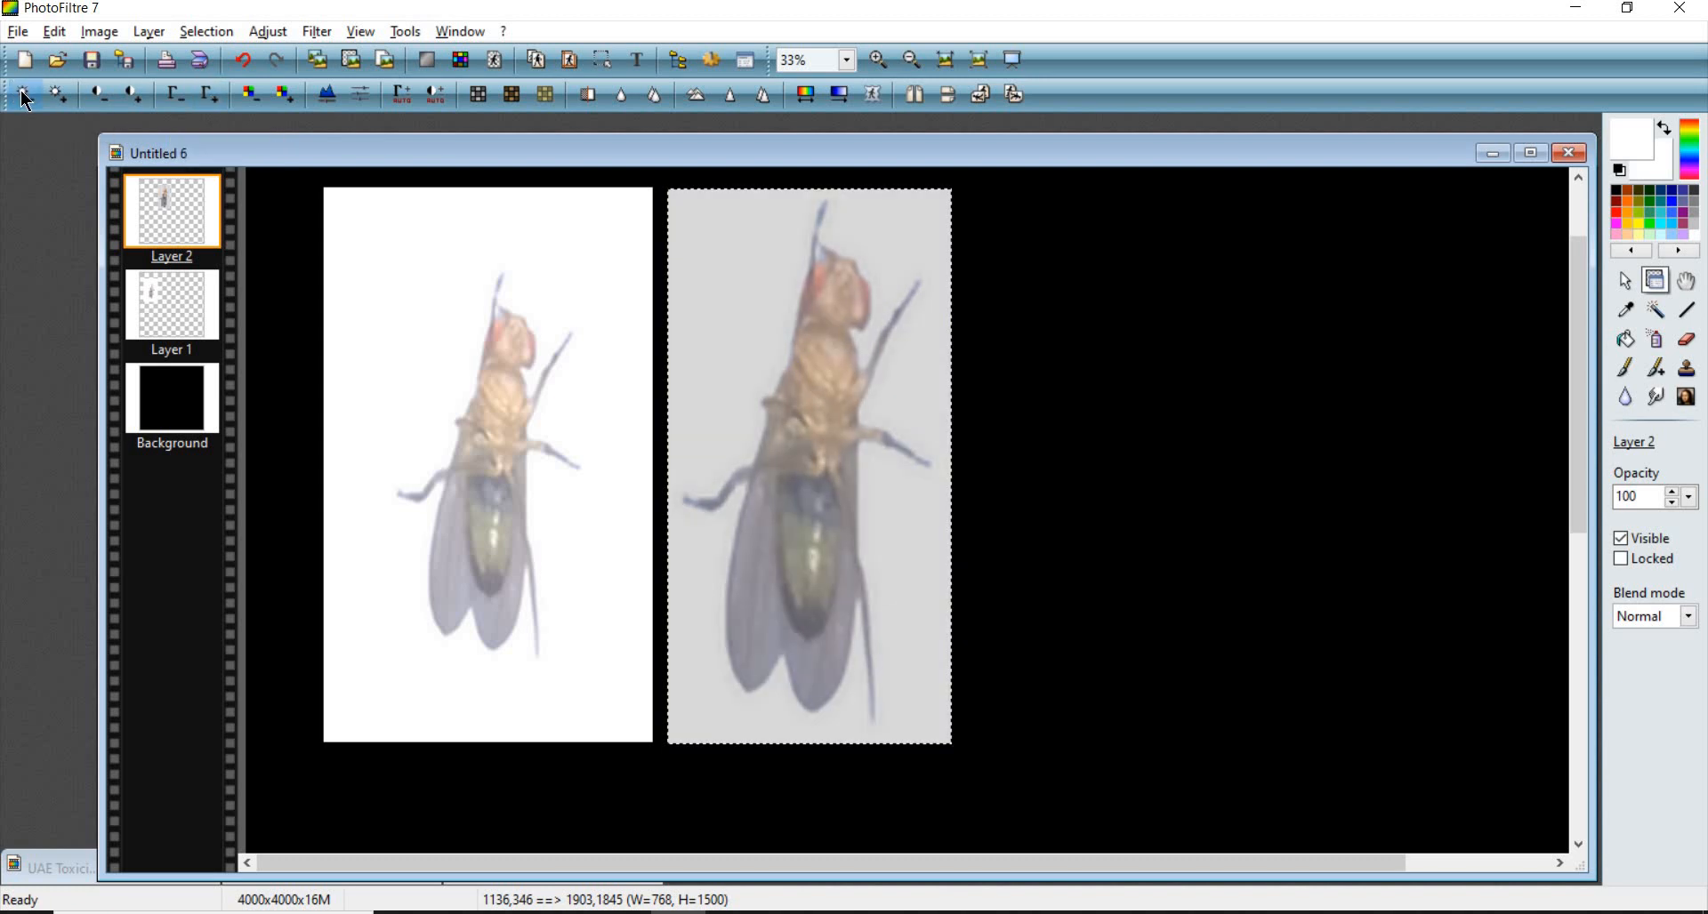
pyautogui.click(25, 98)
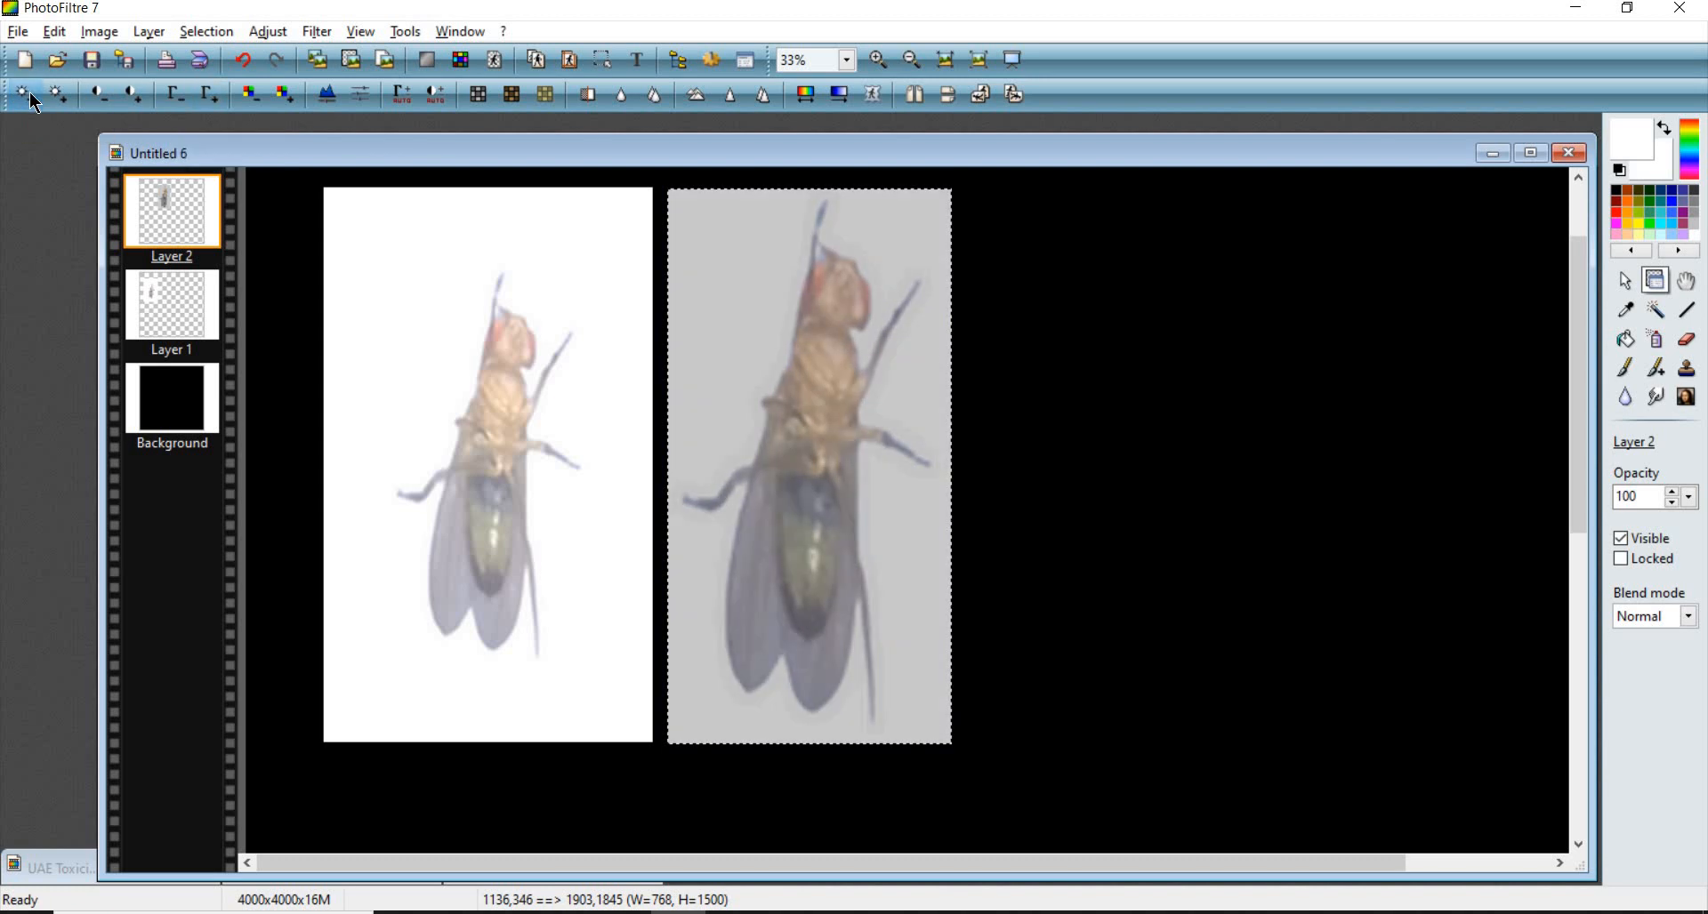
pyautogui.click(59, 94)
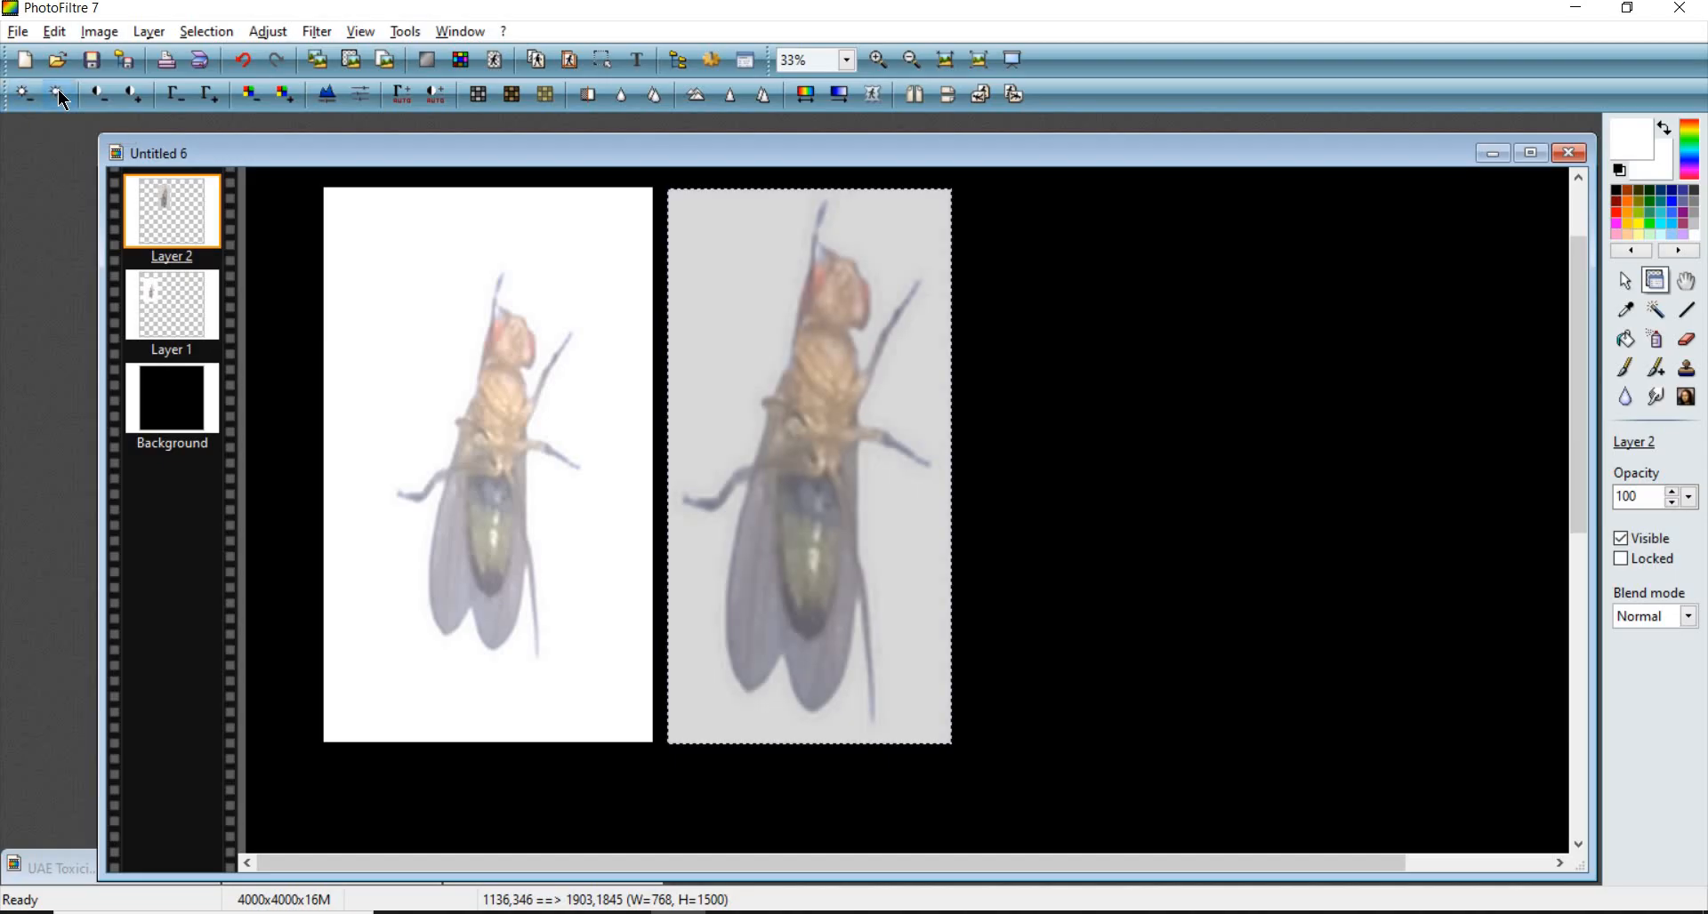
pyautogui.click(58, 94)
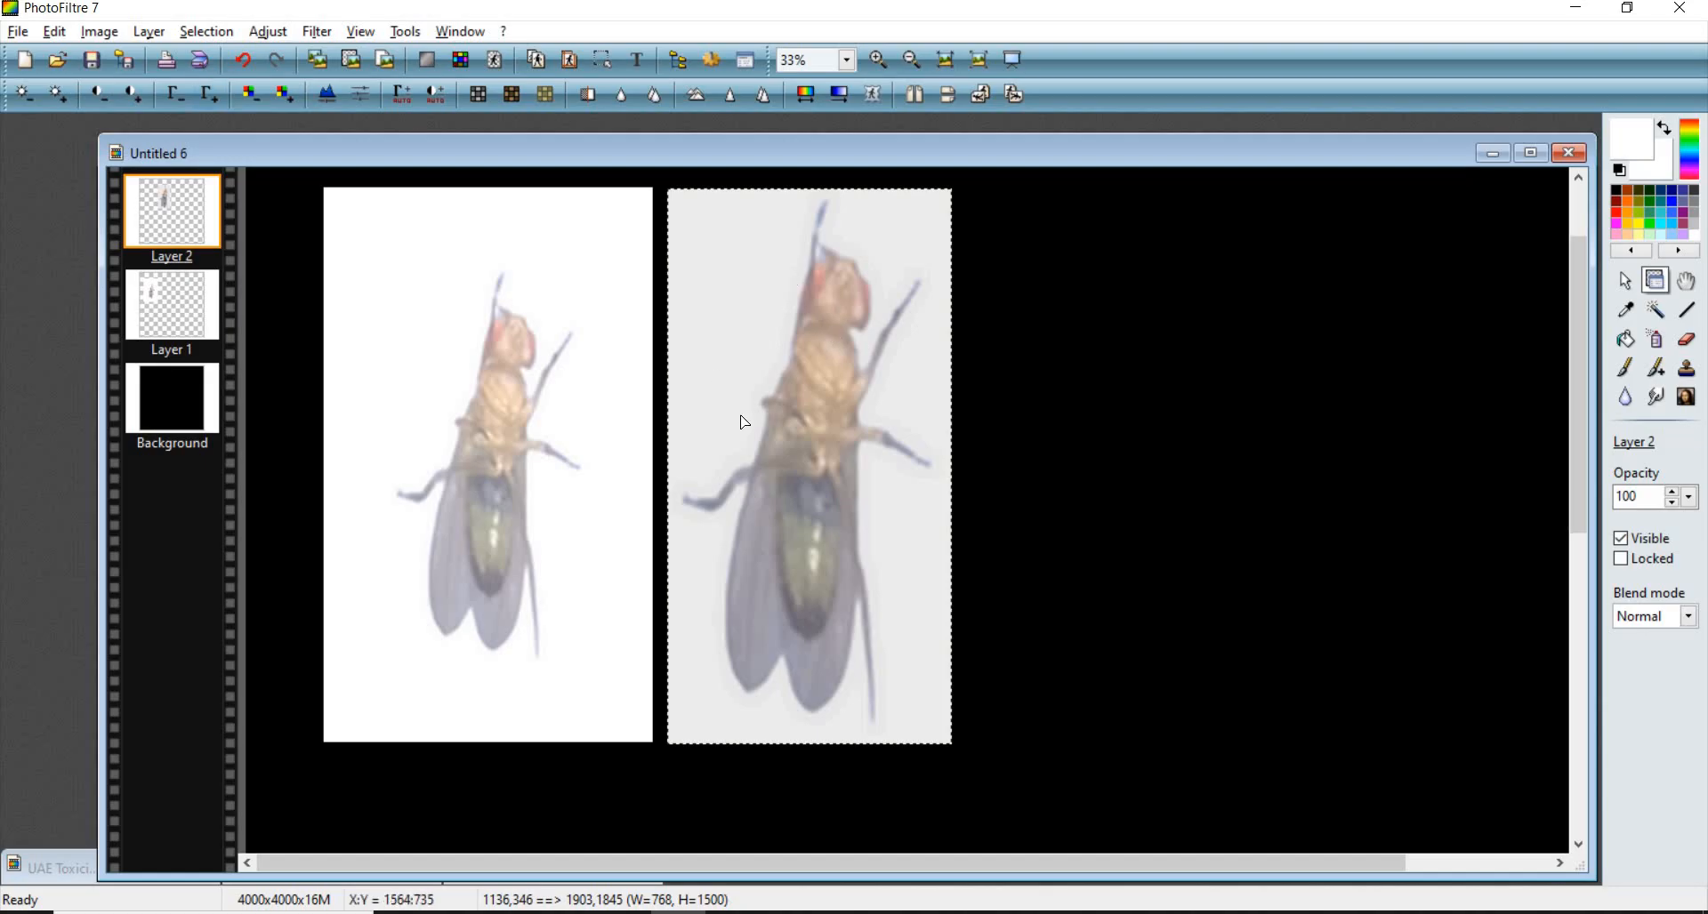
pyautogui.click(175, 95)
pyautogui.click(175, 95)
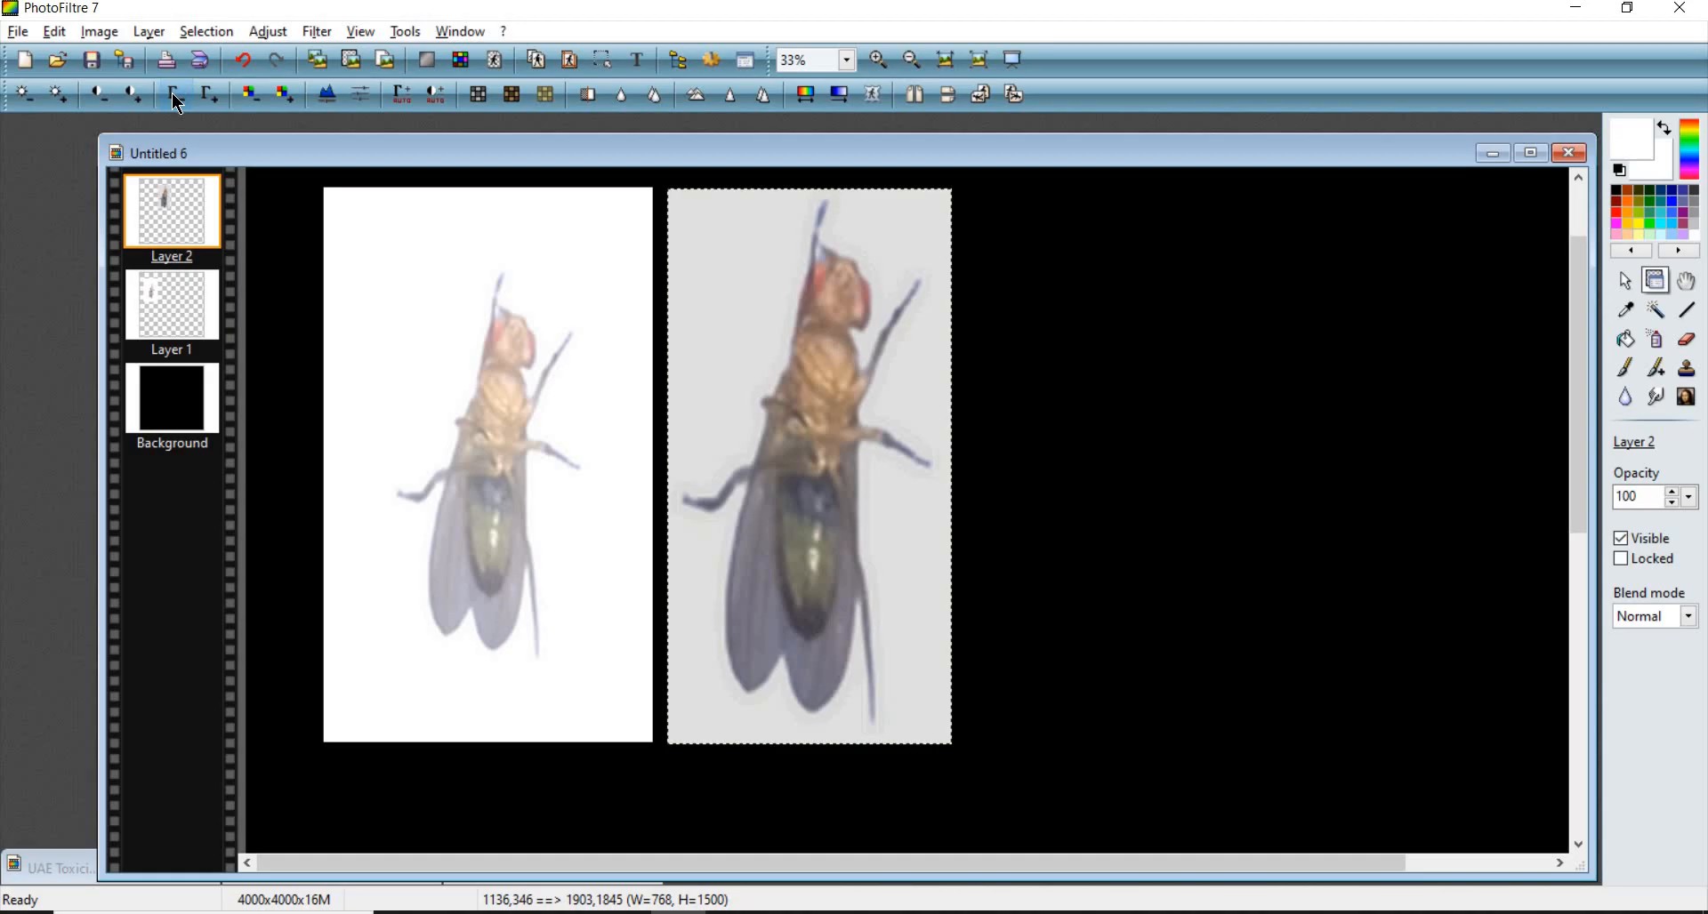
pyautogui.click(67, 101)
pyautogui.click(68, 100)
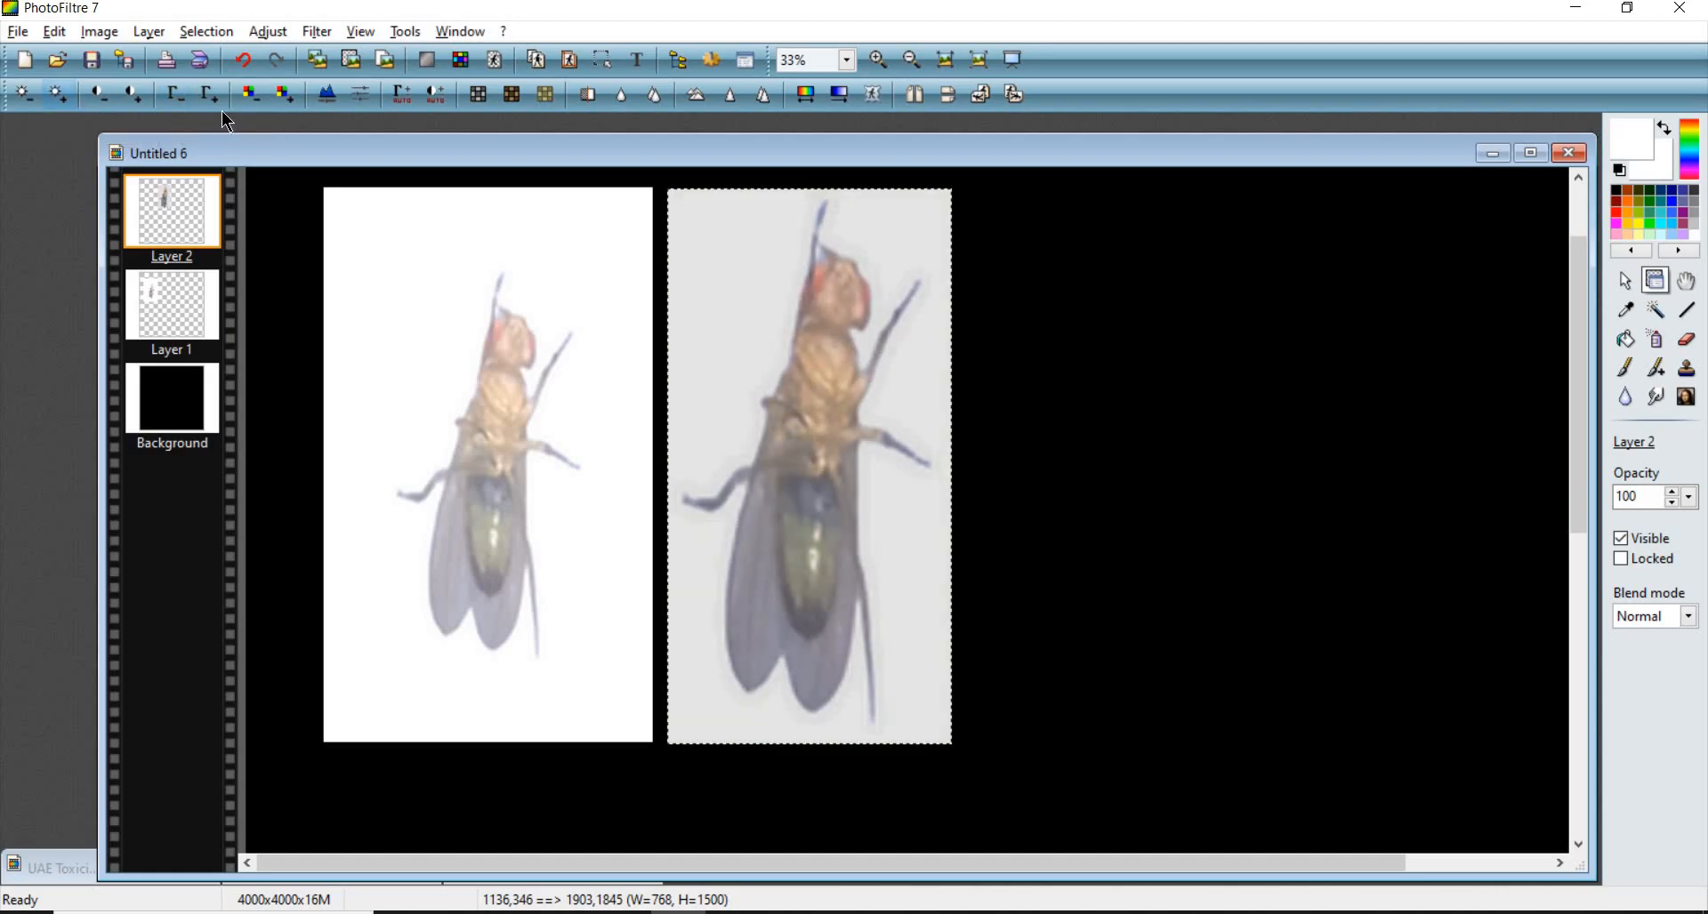
pyautogui.click(183, 98)
pyautogui.click(183, 98)
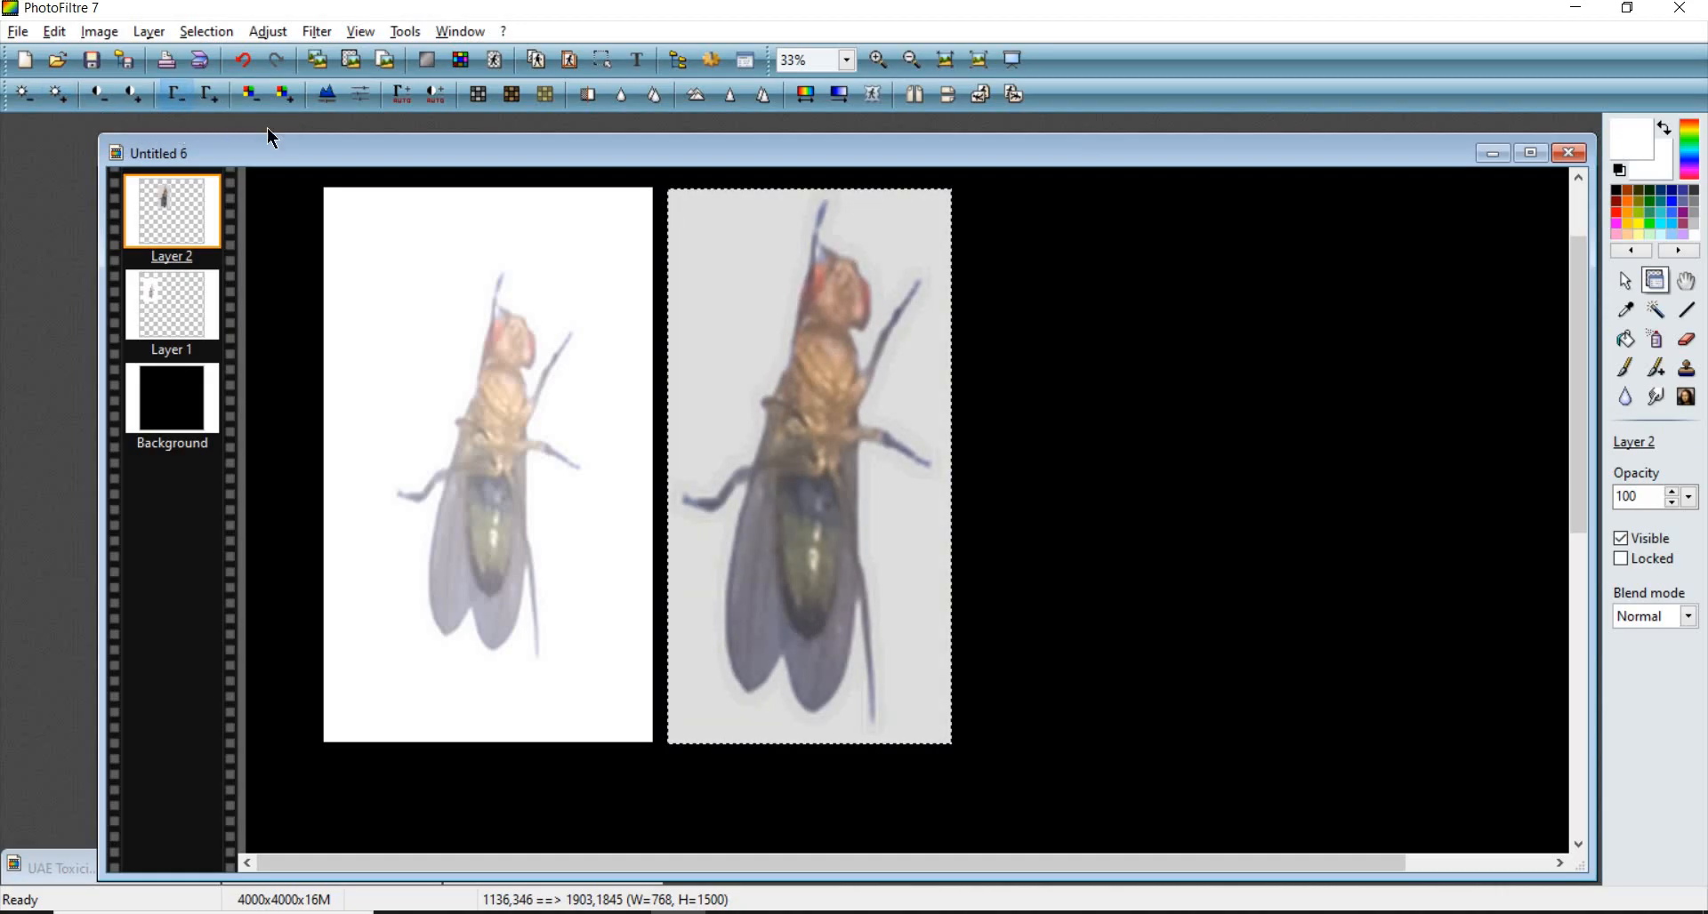
# - Undo all the brightness and gamma adjustments on the second fly, keeping its flush position
pyautogui.hotkey('ctrl', 'z')
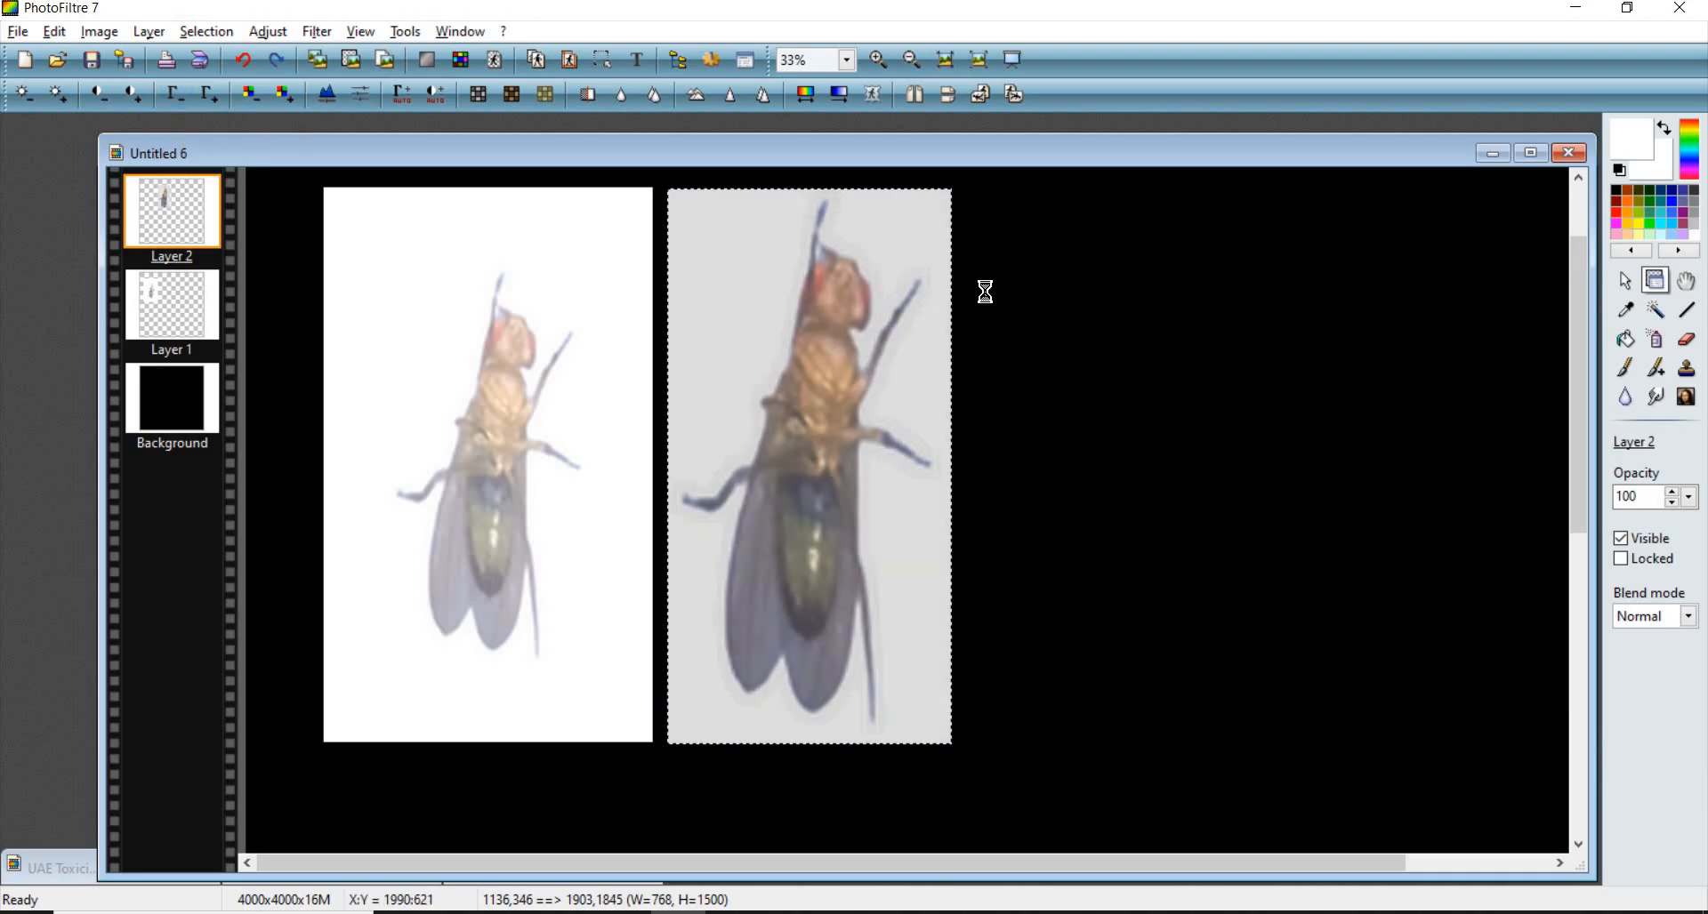
pyautogui.hotkey('ctrl', 'z')
pyautogui.hotkey('ctrl', 'z')
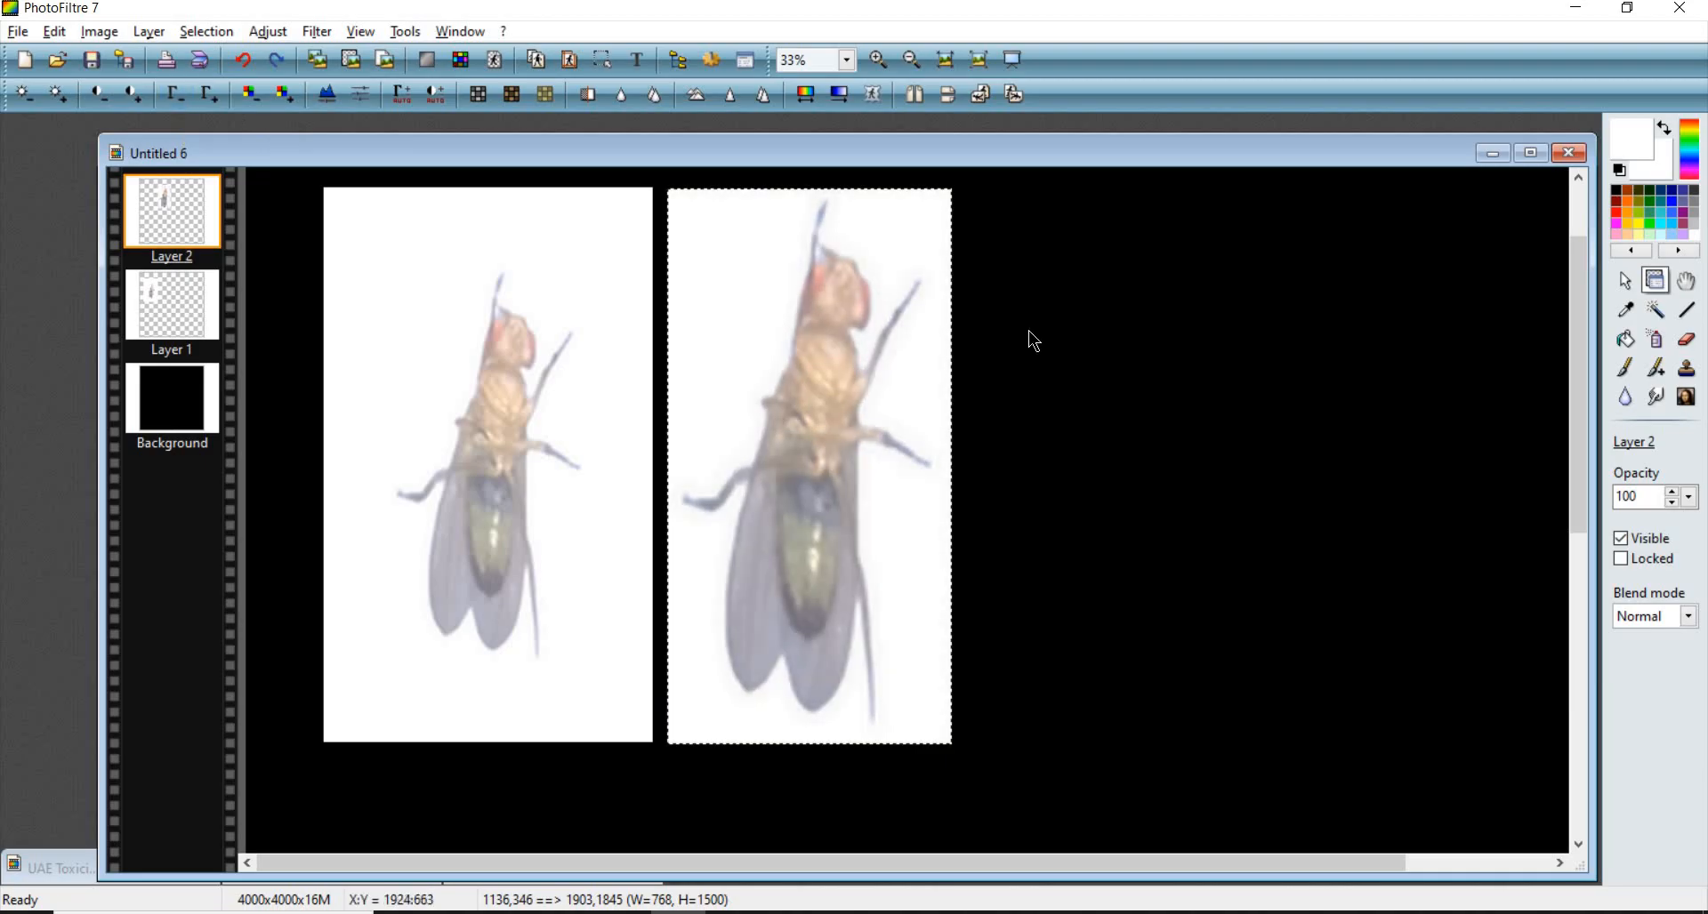
pyautogui.hotkey('ctrl', 'y')
pyautogui.hotkey('ctrl', 'y')
pyautogui.hotkey('ctrl', 'y')
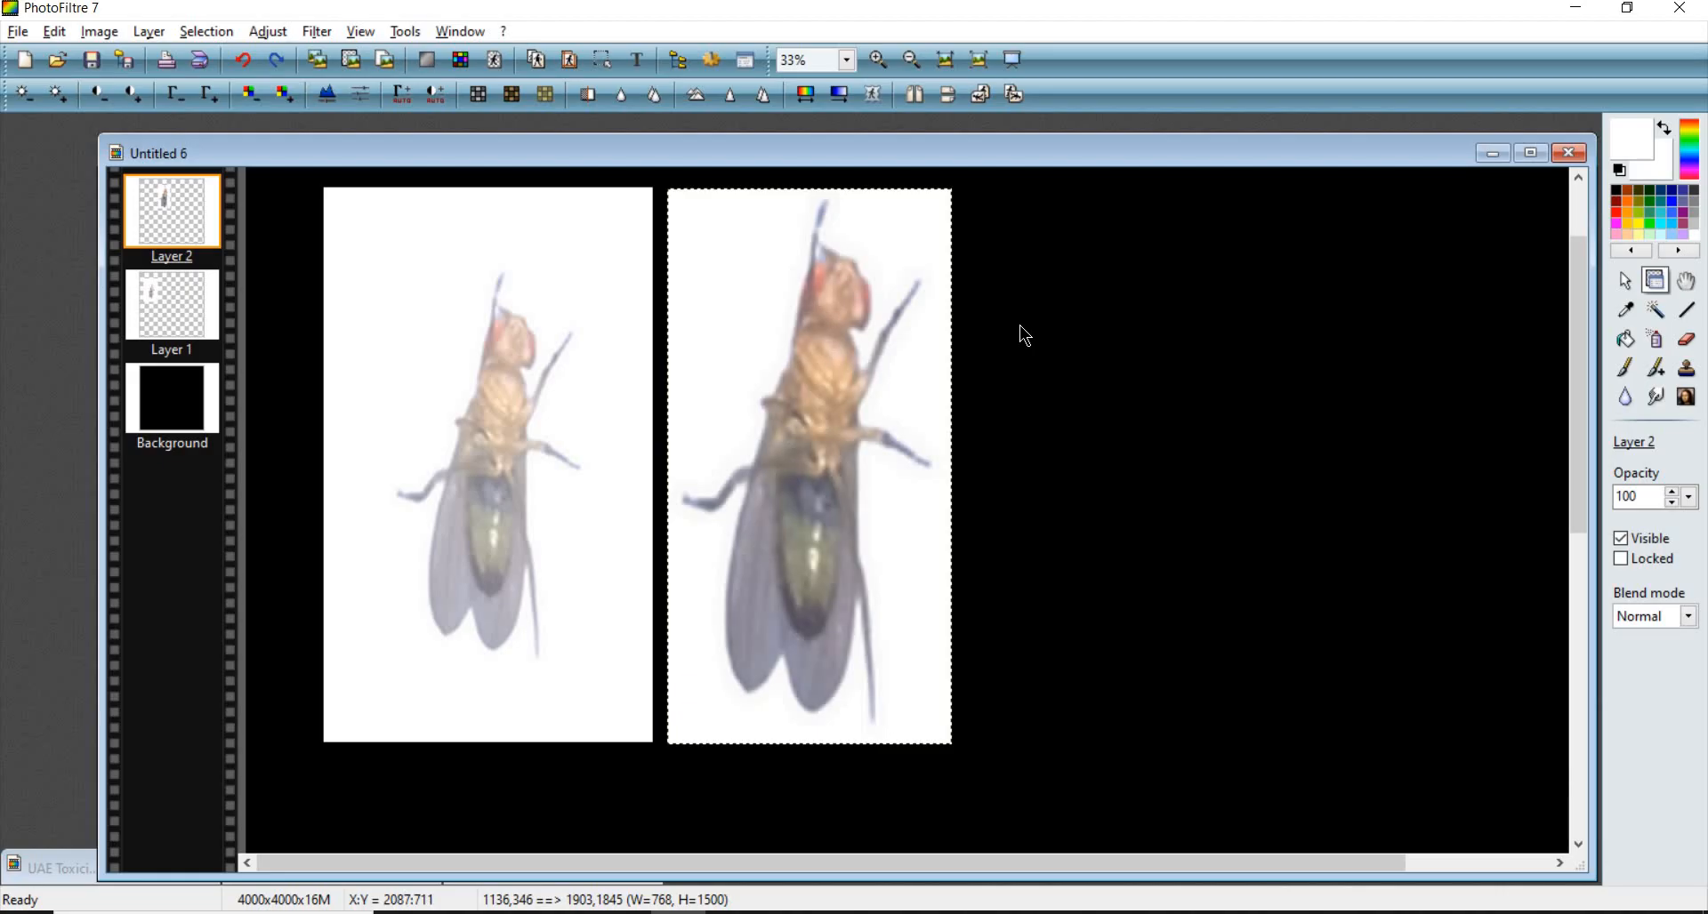
pyautogui.hotkey('ctrl', 'z')
pyautogui.hotkey('ctrl', 'z')
pyautogui.hotkey('ctrl', 'z')
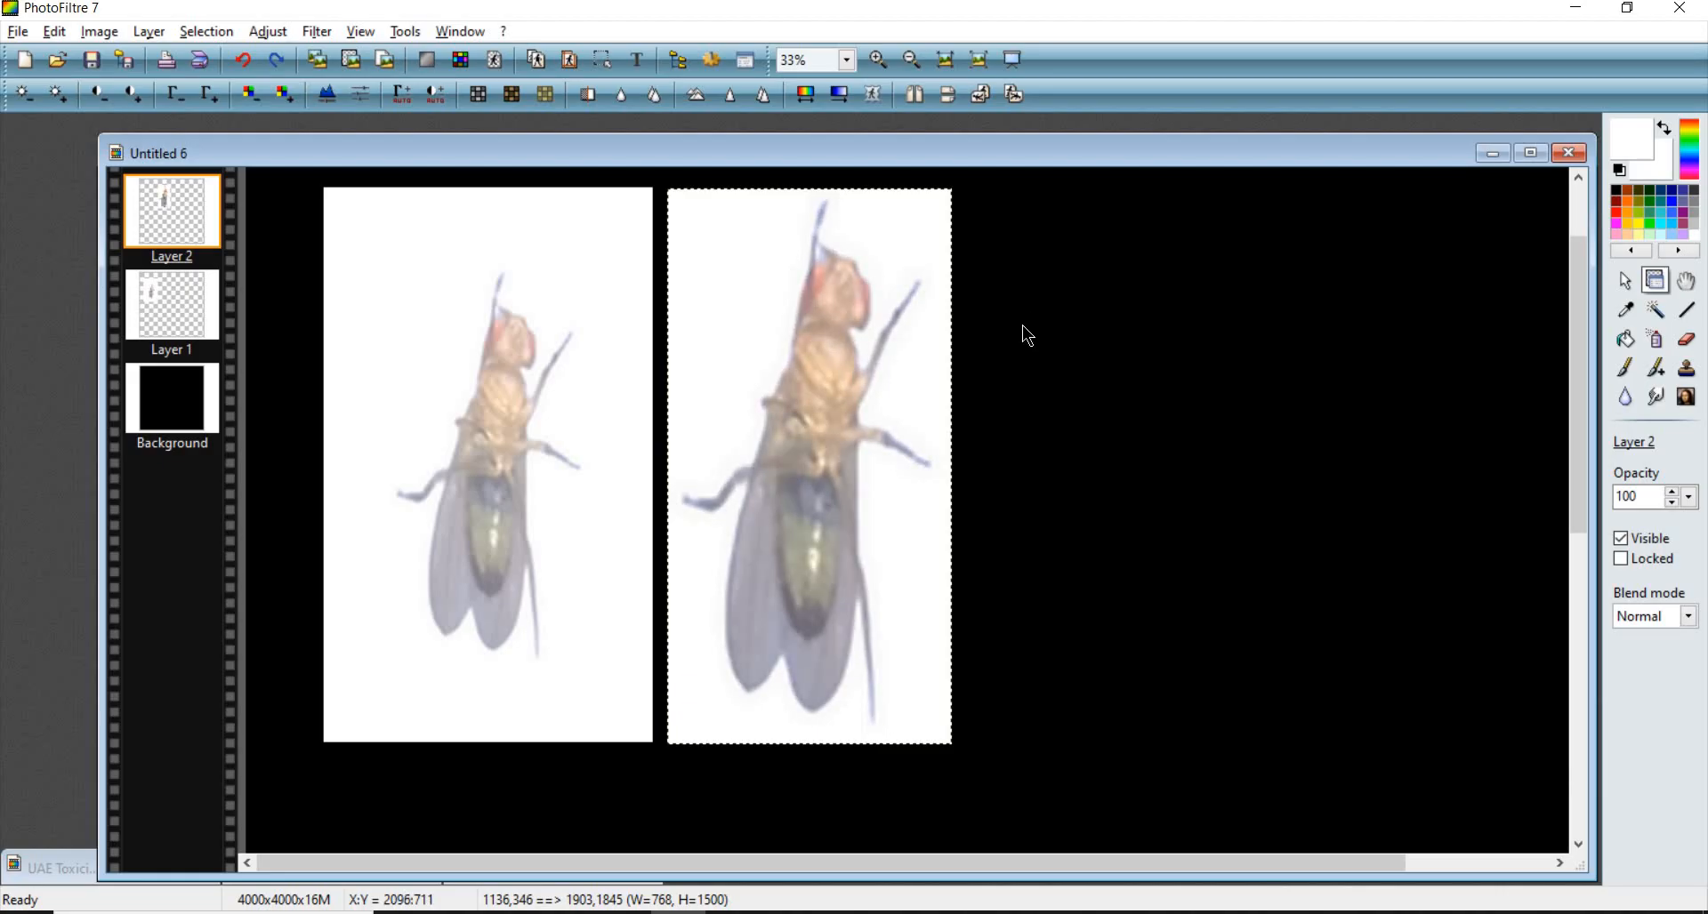
pyautogui.hotkey('ctrl', 'z')
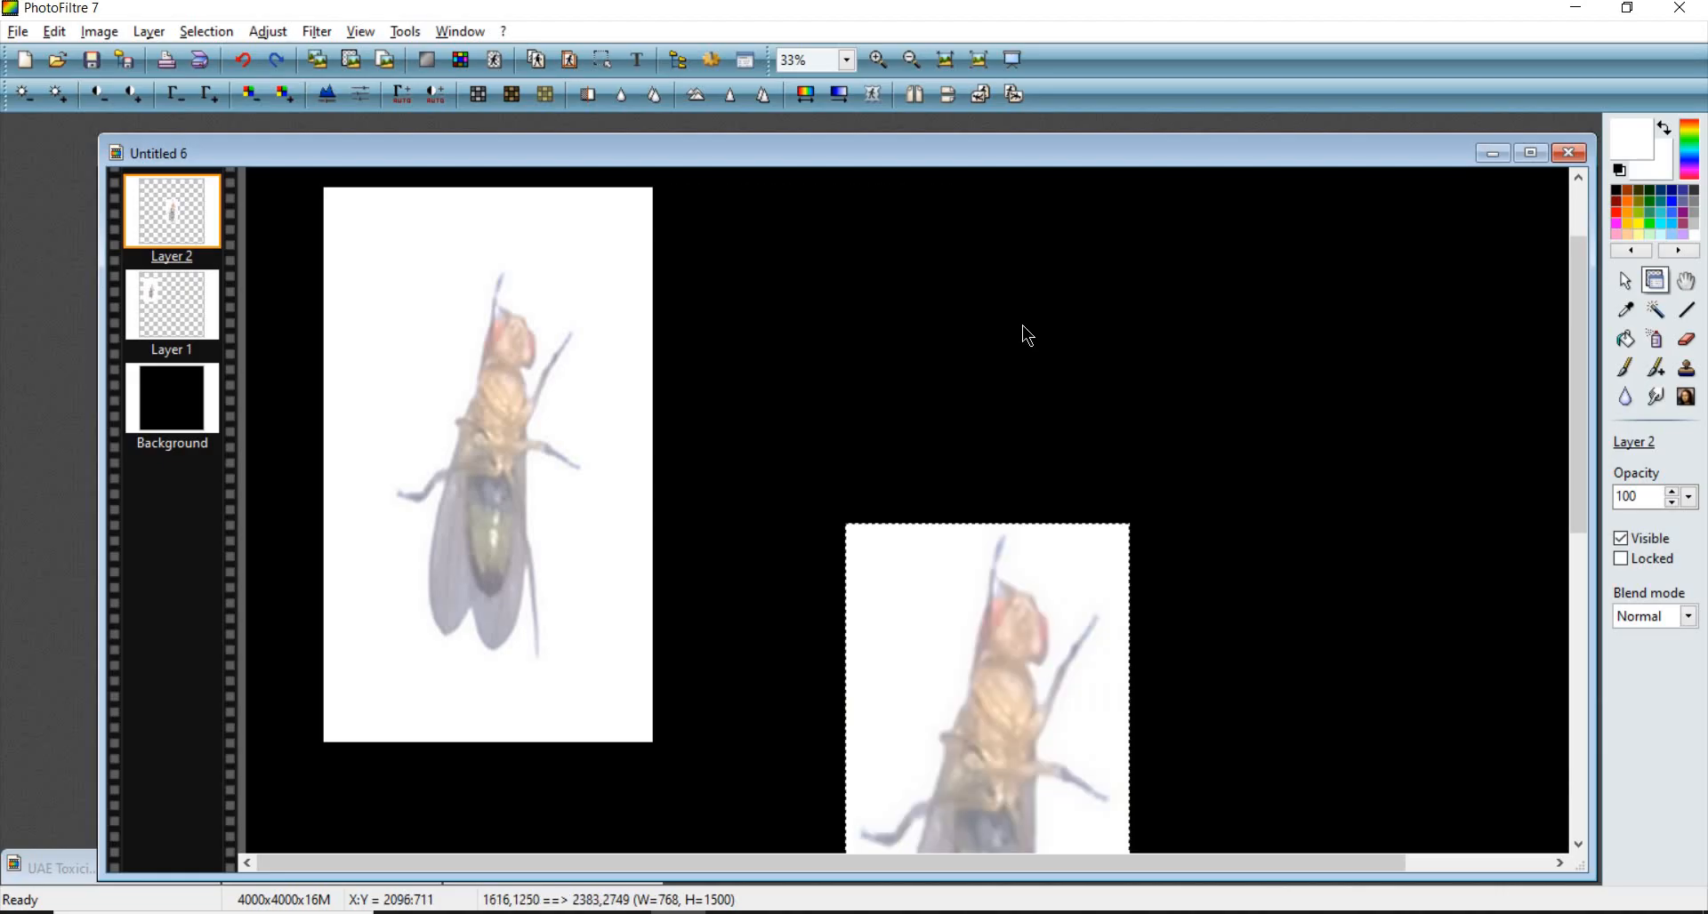
pyautogui.hotkey('ctrl', 'y')
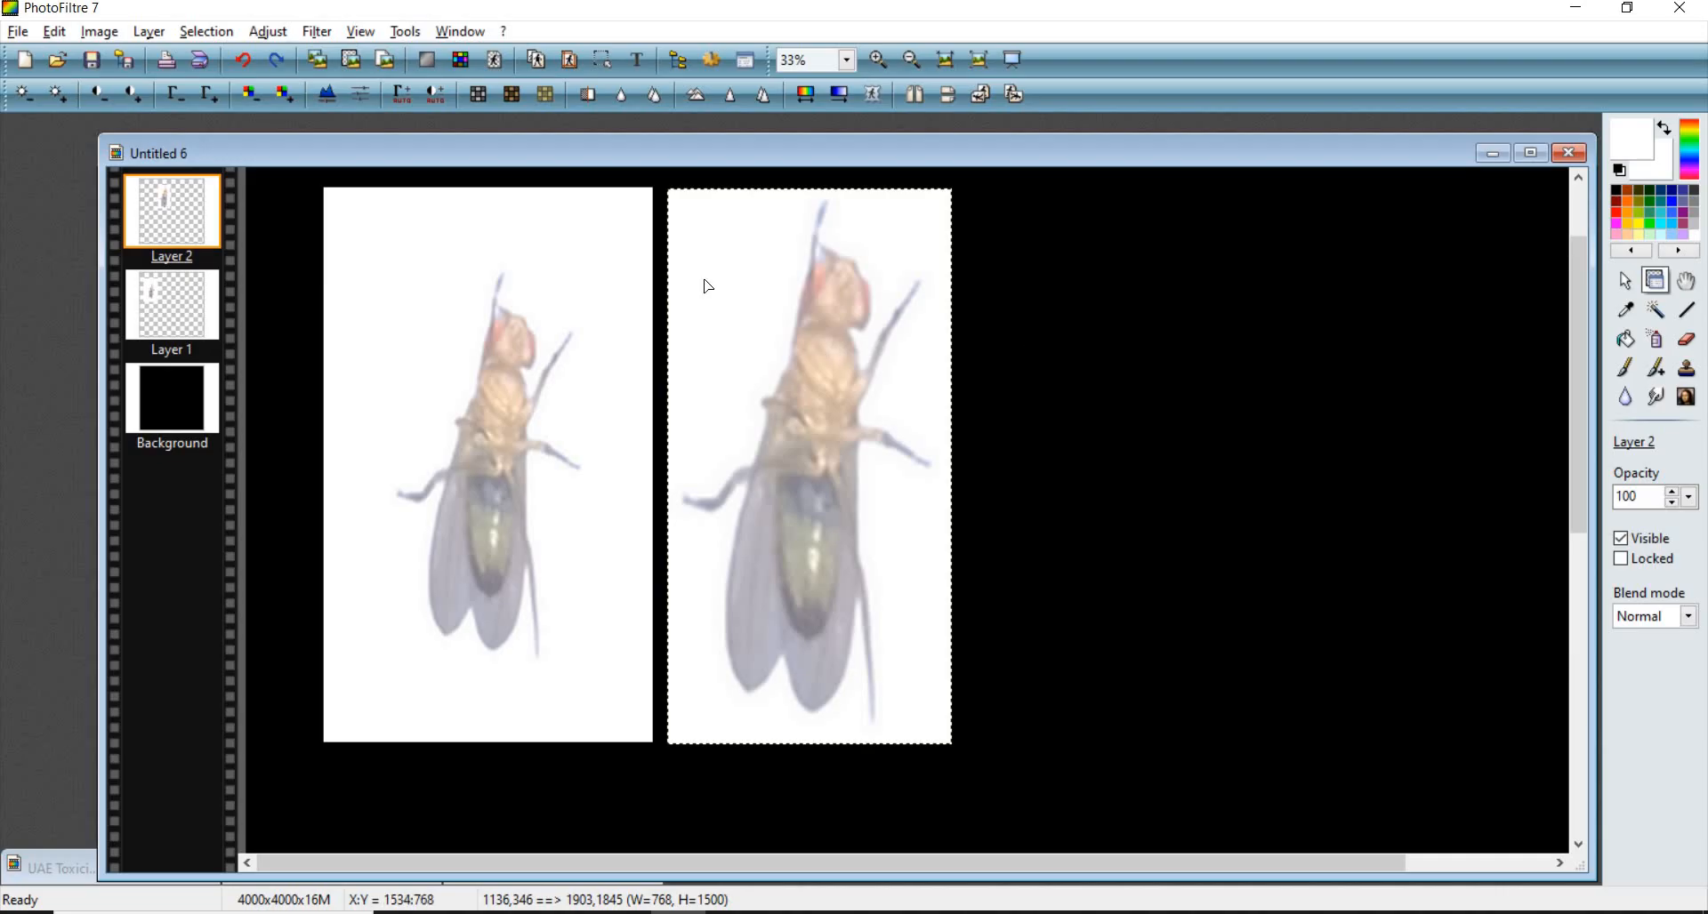
# - Lower the gamma of the second fly layer three times and increase its contrast
pyautogui.click(182, 98)
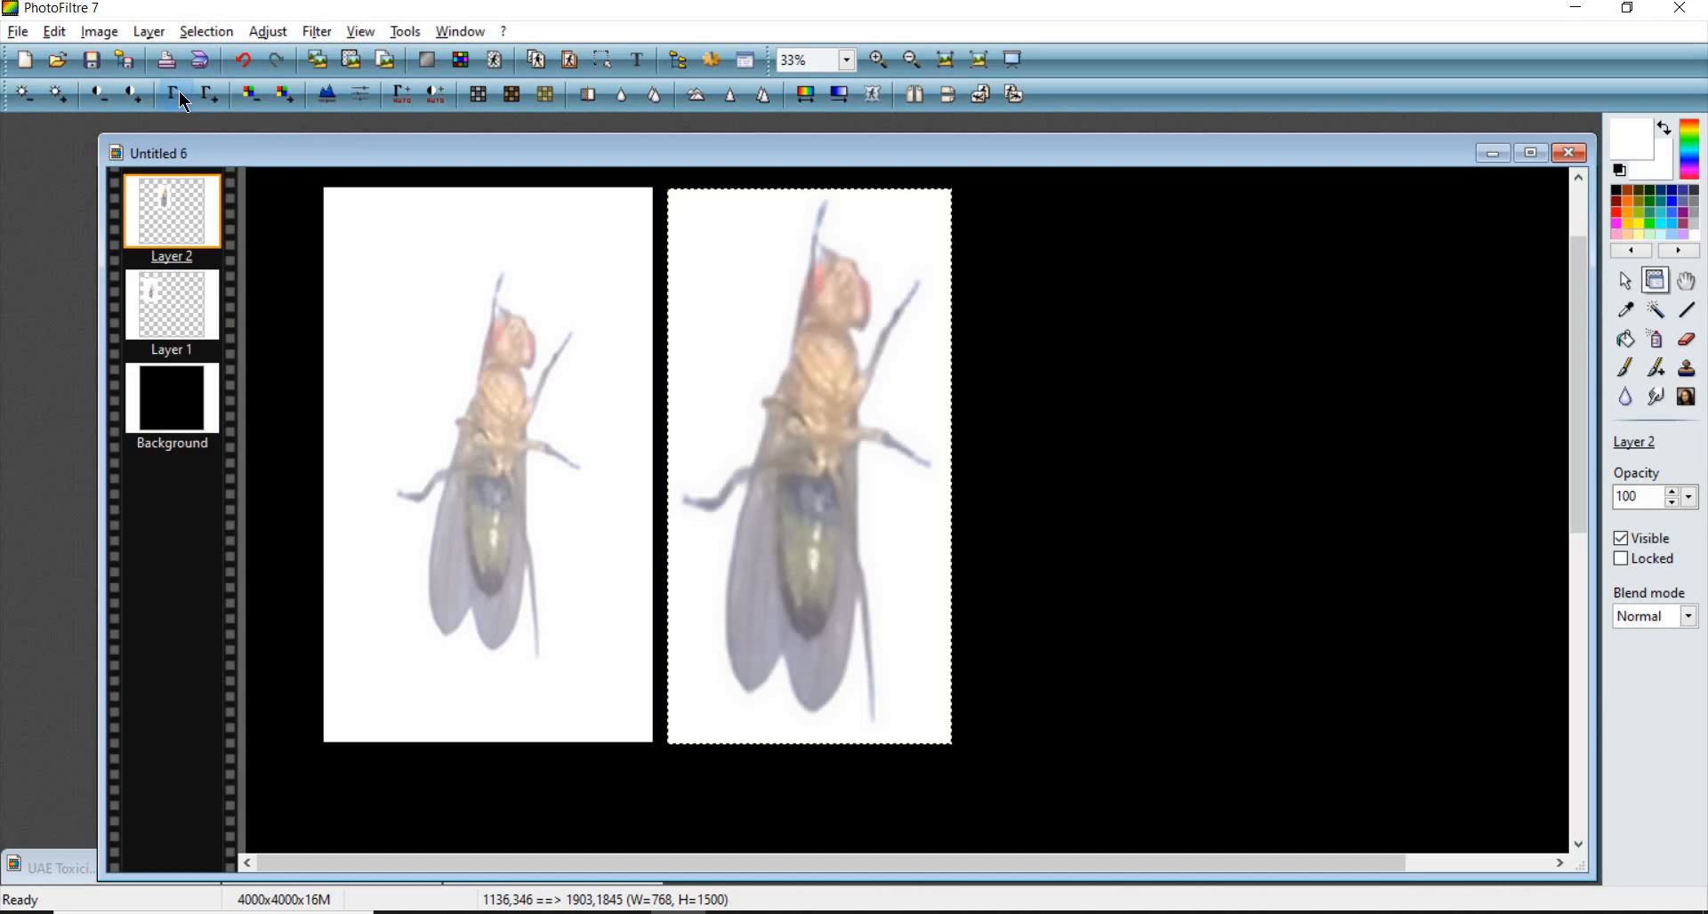
pyautogui.click(183, 98)
pyautogui.click(182, 98)
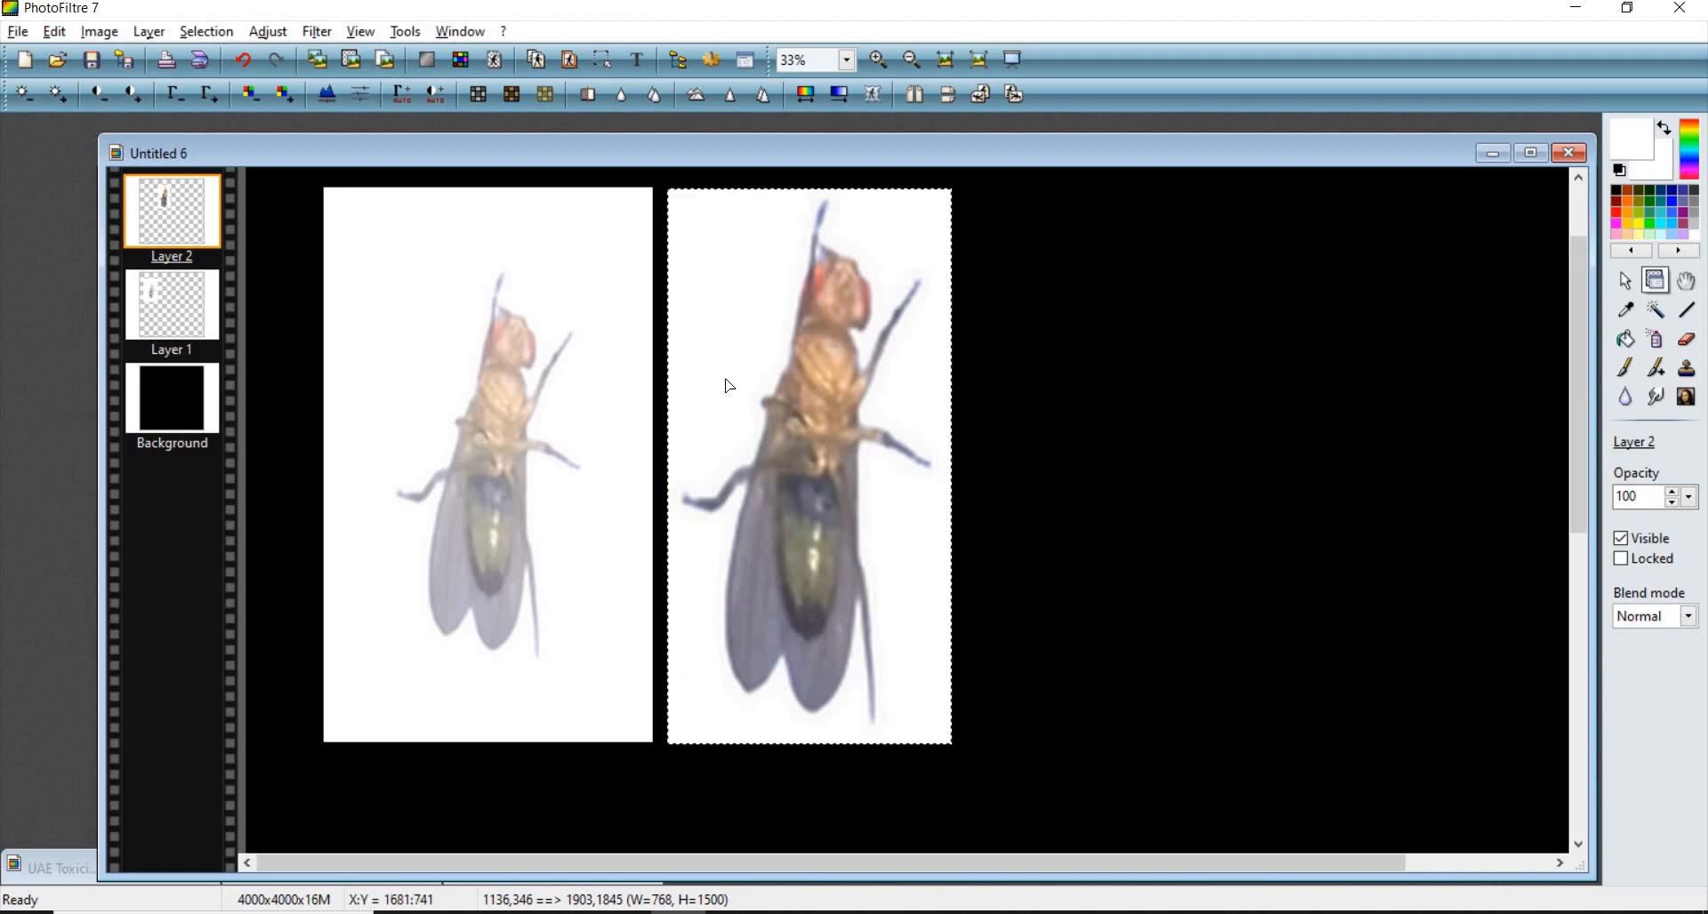
pyautogui.click(135, 95)
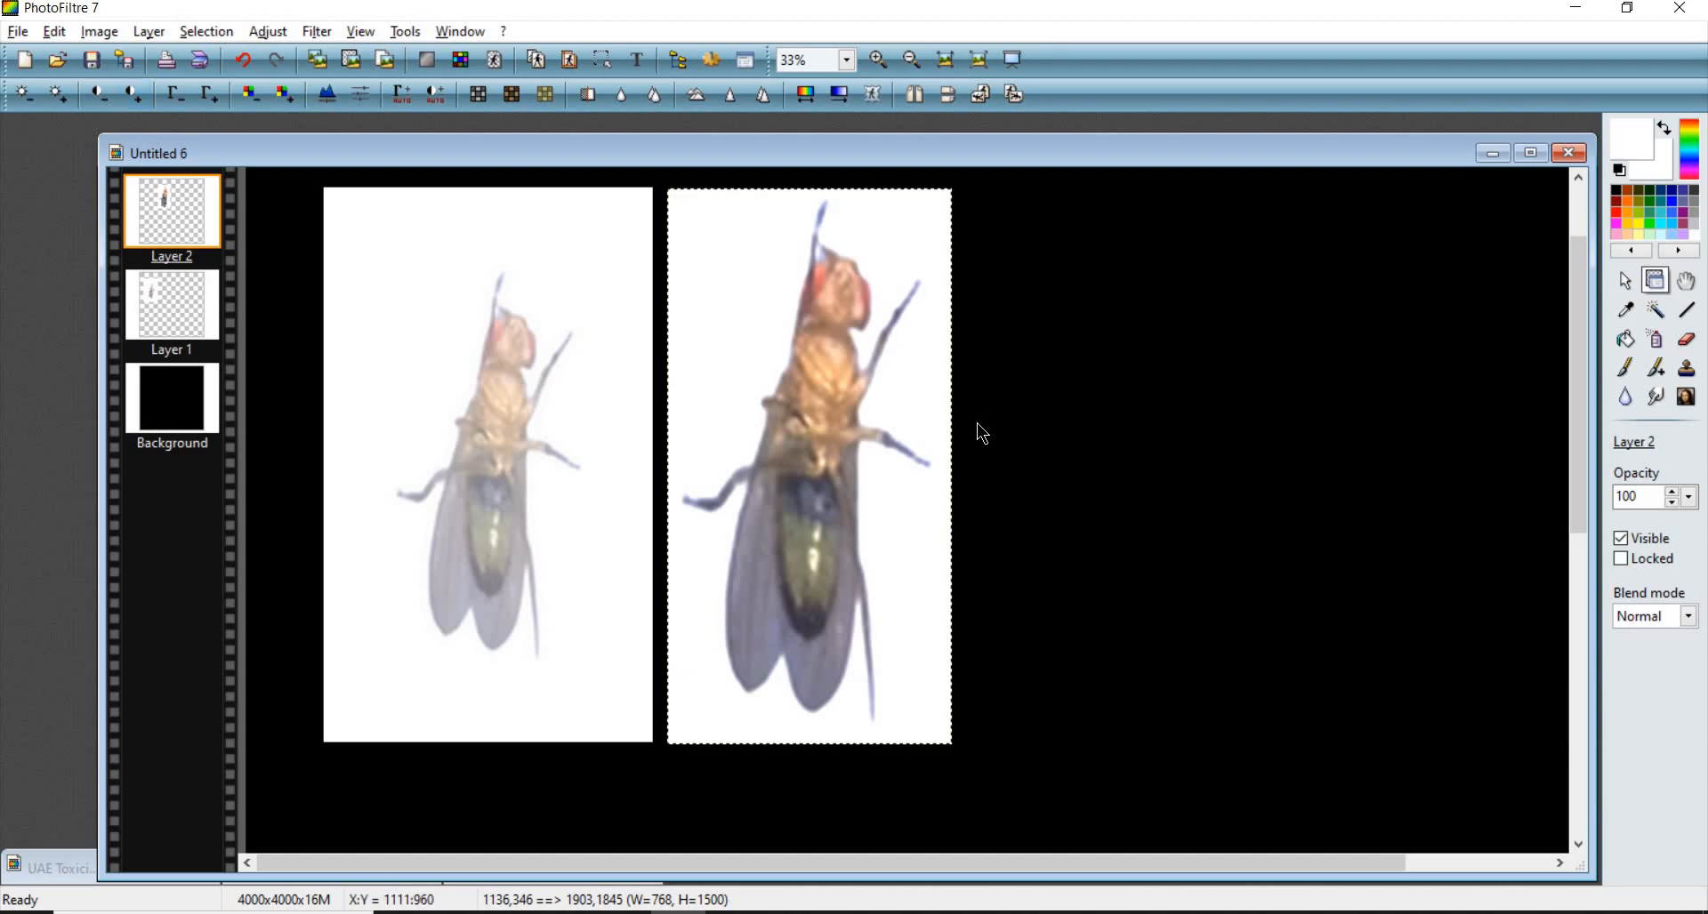
# - Sharpen the second fly layer and compare it by undoing and redoing the last two adjustments
pyautogui.click(732, 99)
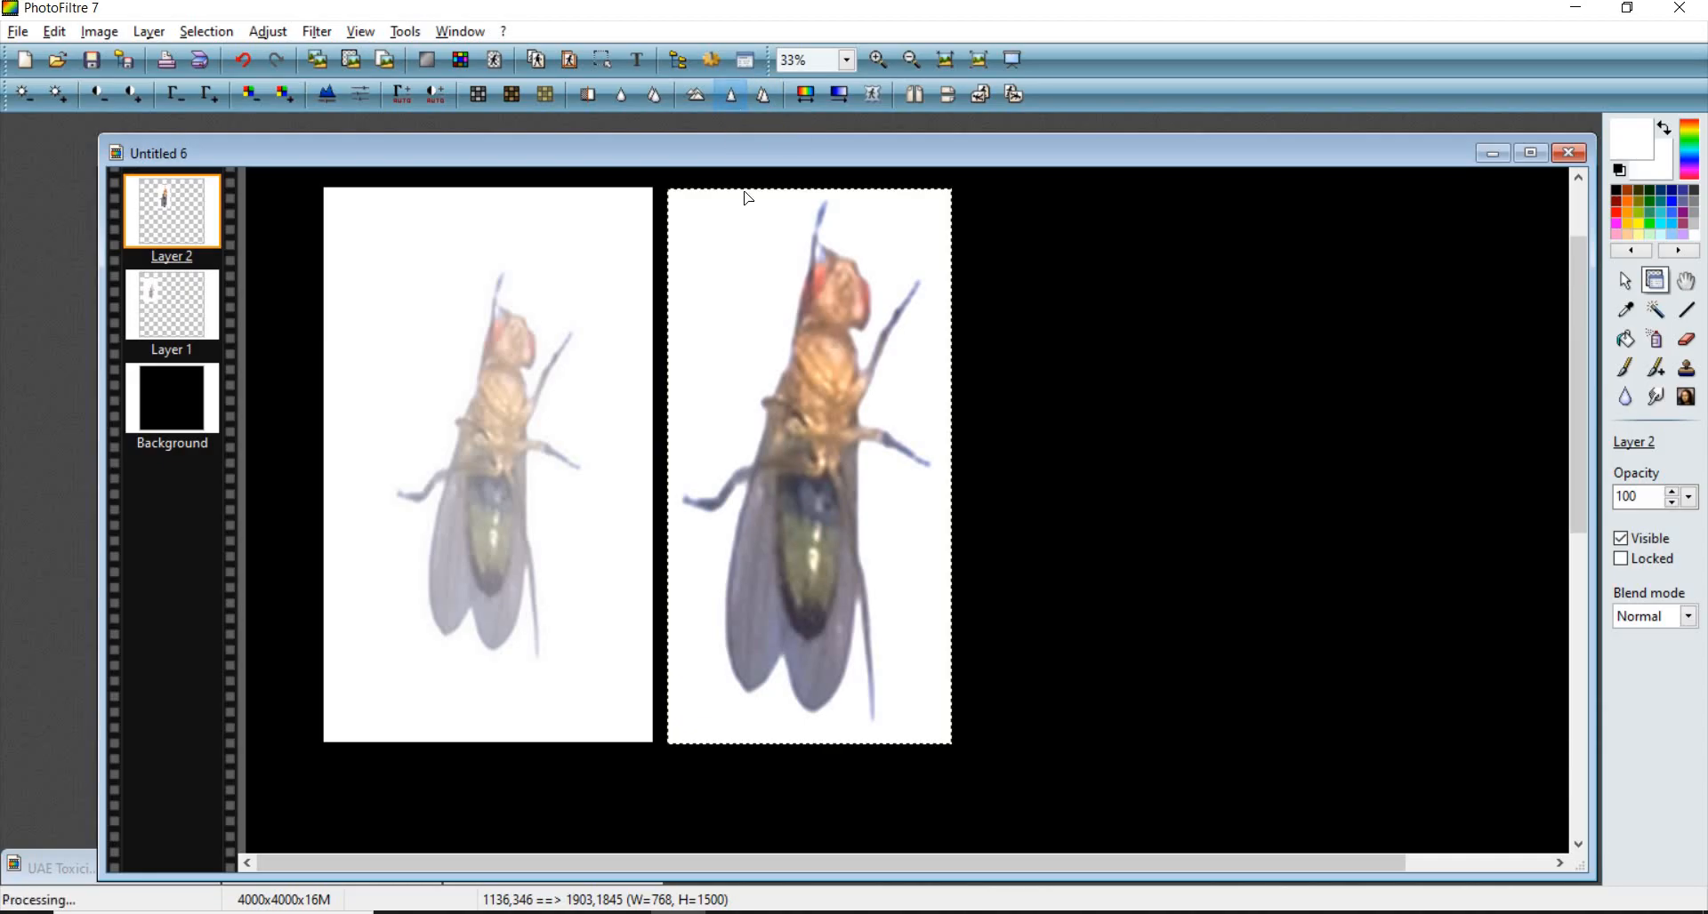
pyautogui.scroll(1, 865, 472)
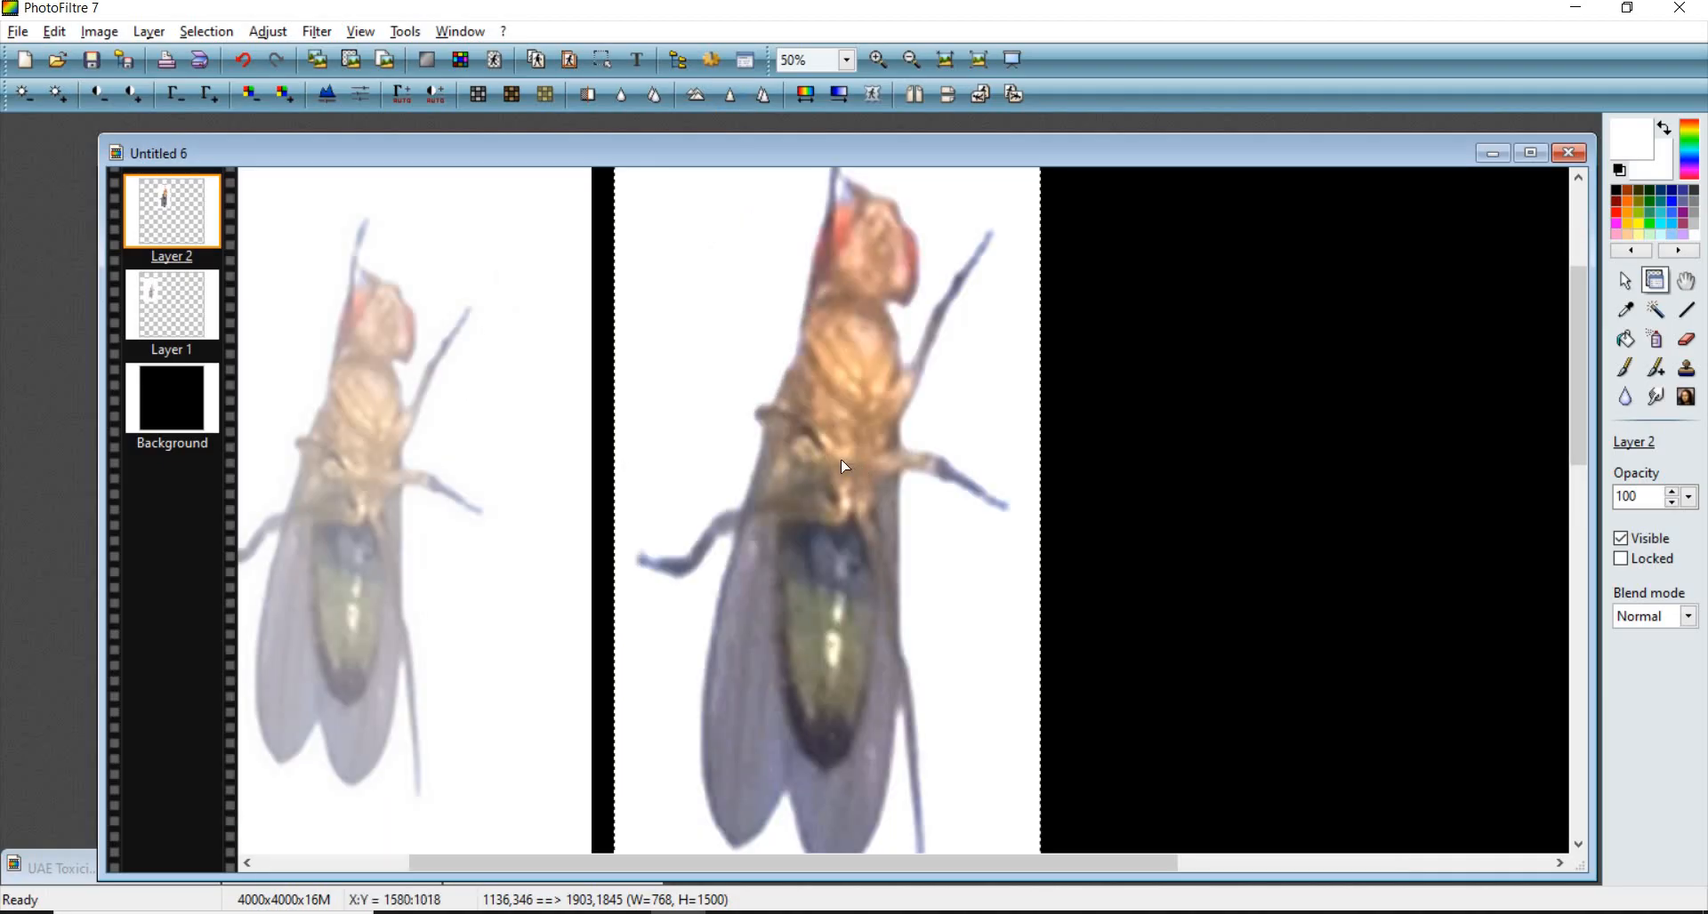
pyautogui.scroll(-1, 846, 467)
pyautogui.click(1000, 493)
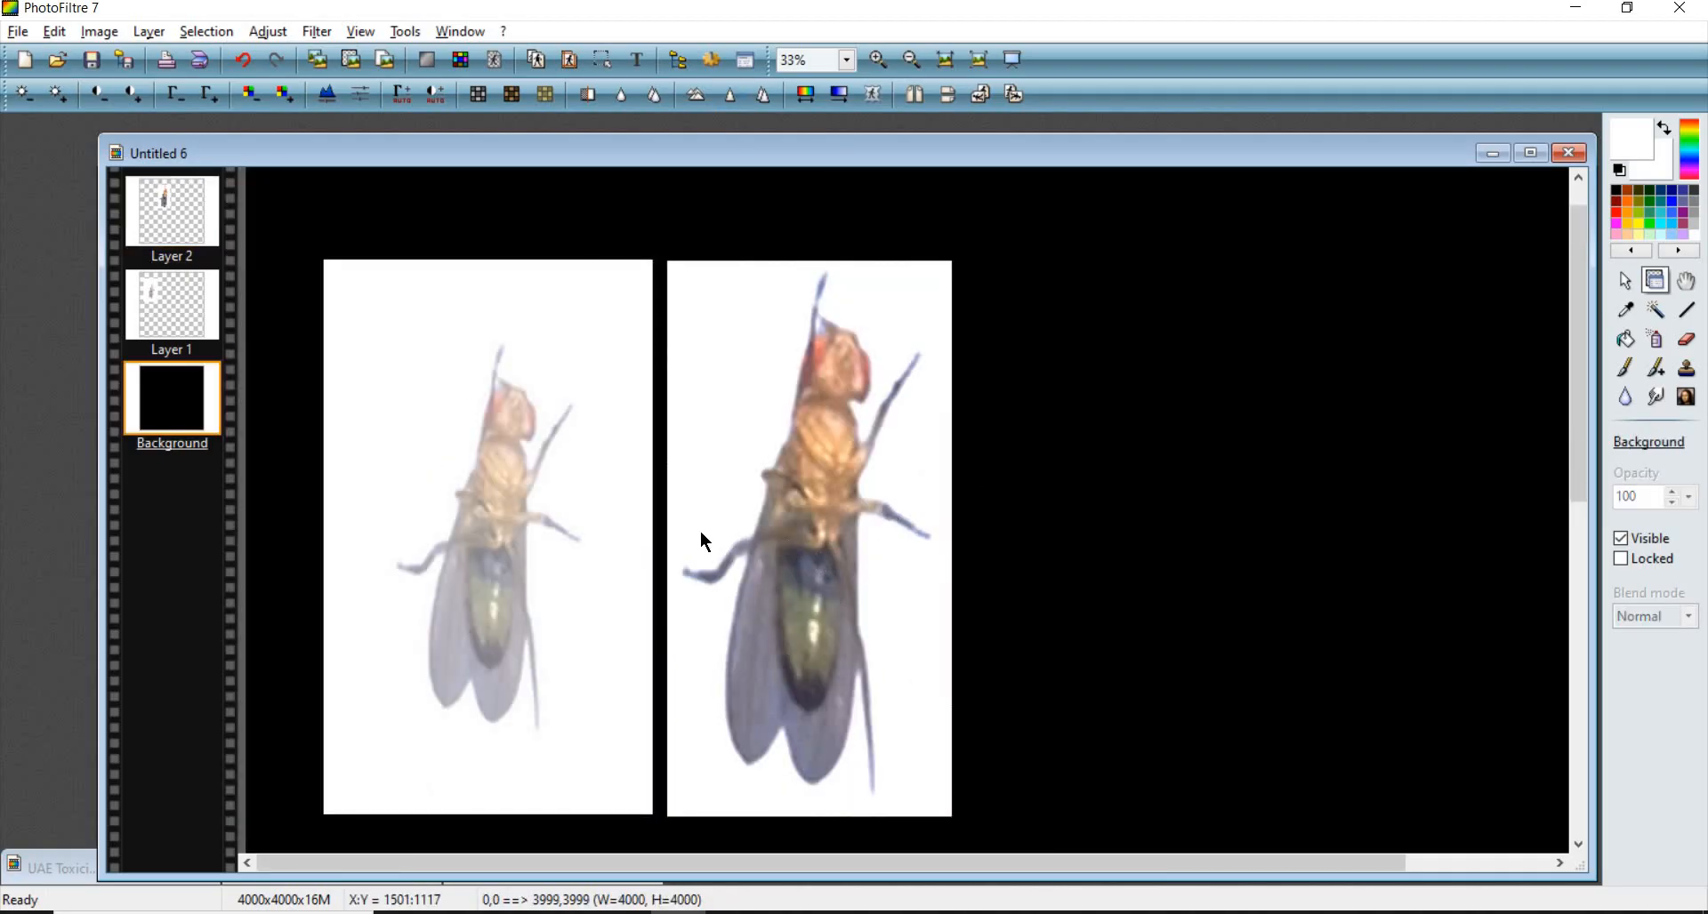
pyautogui.scroll(-1, 797, 477)
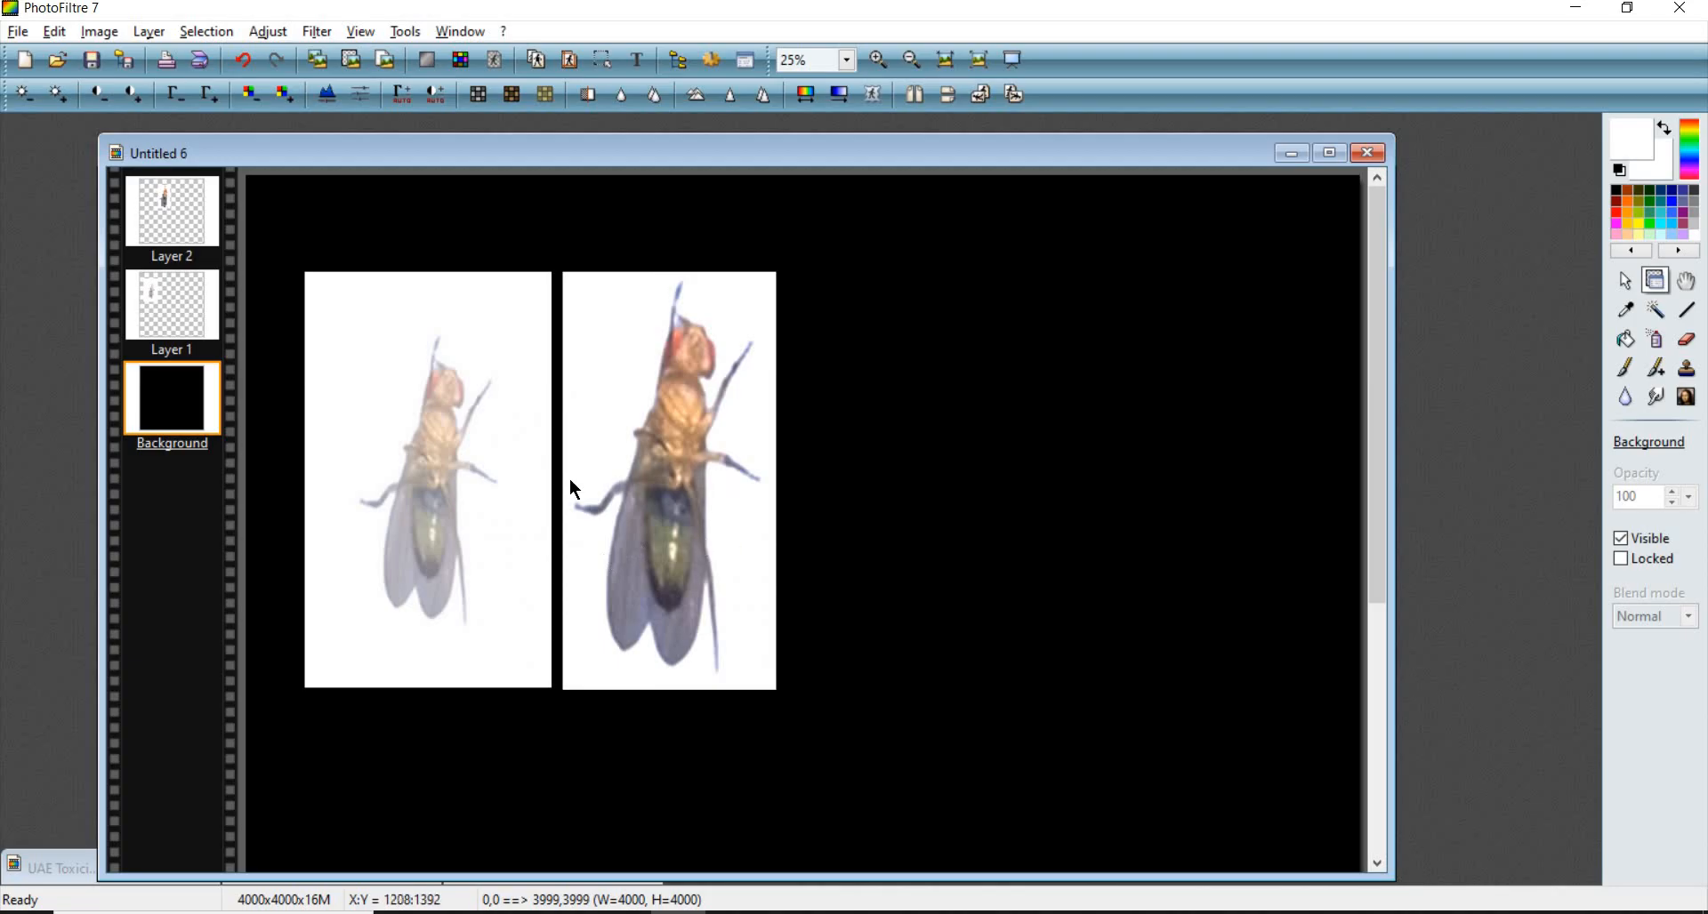
pyautogui.scroll(1, 570, 498)
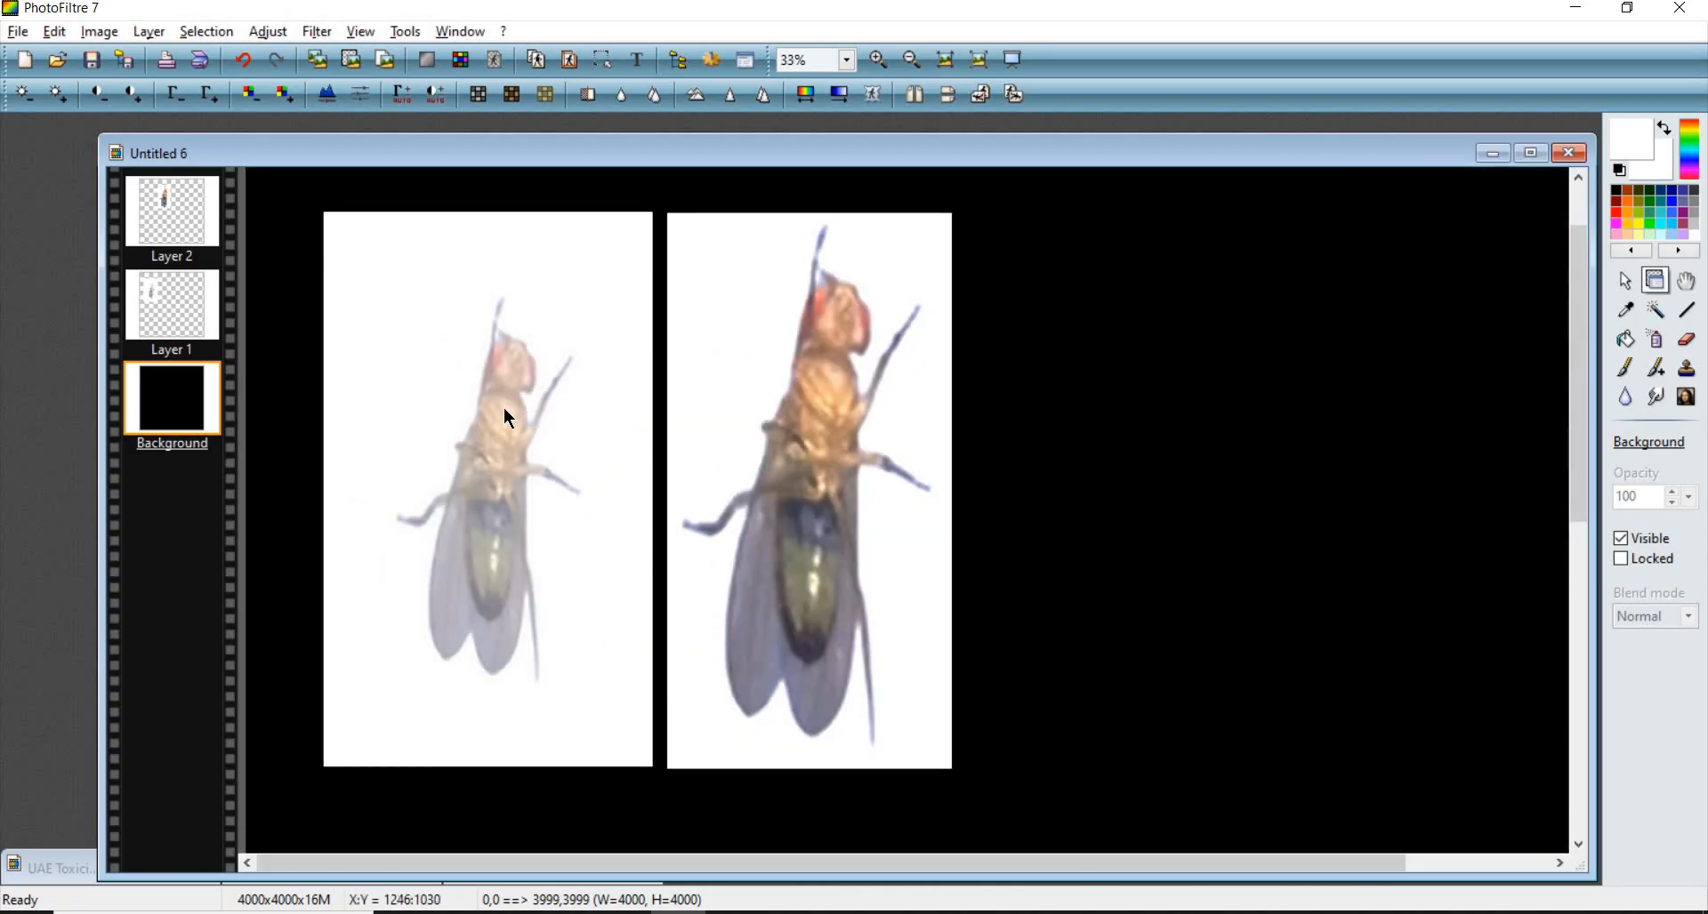
pyautogui.click(800, 388)
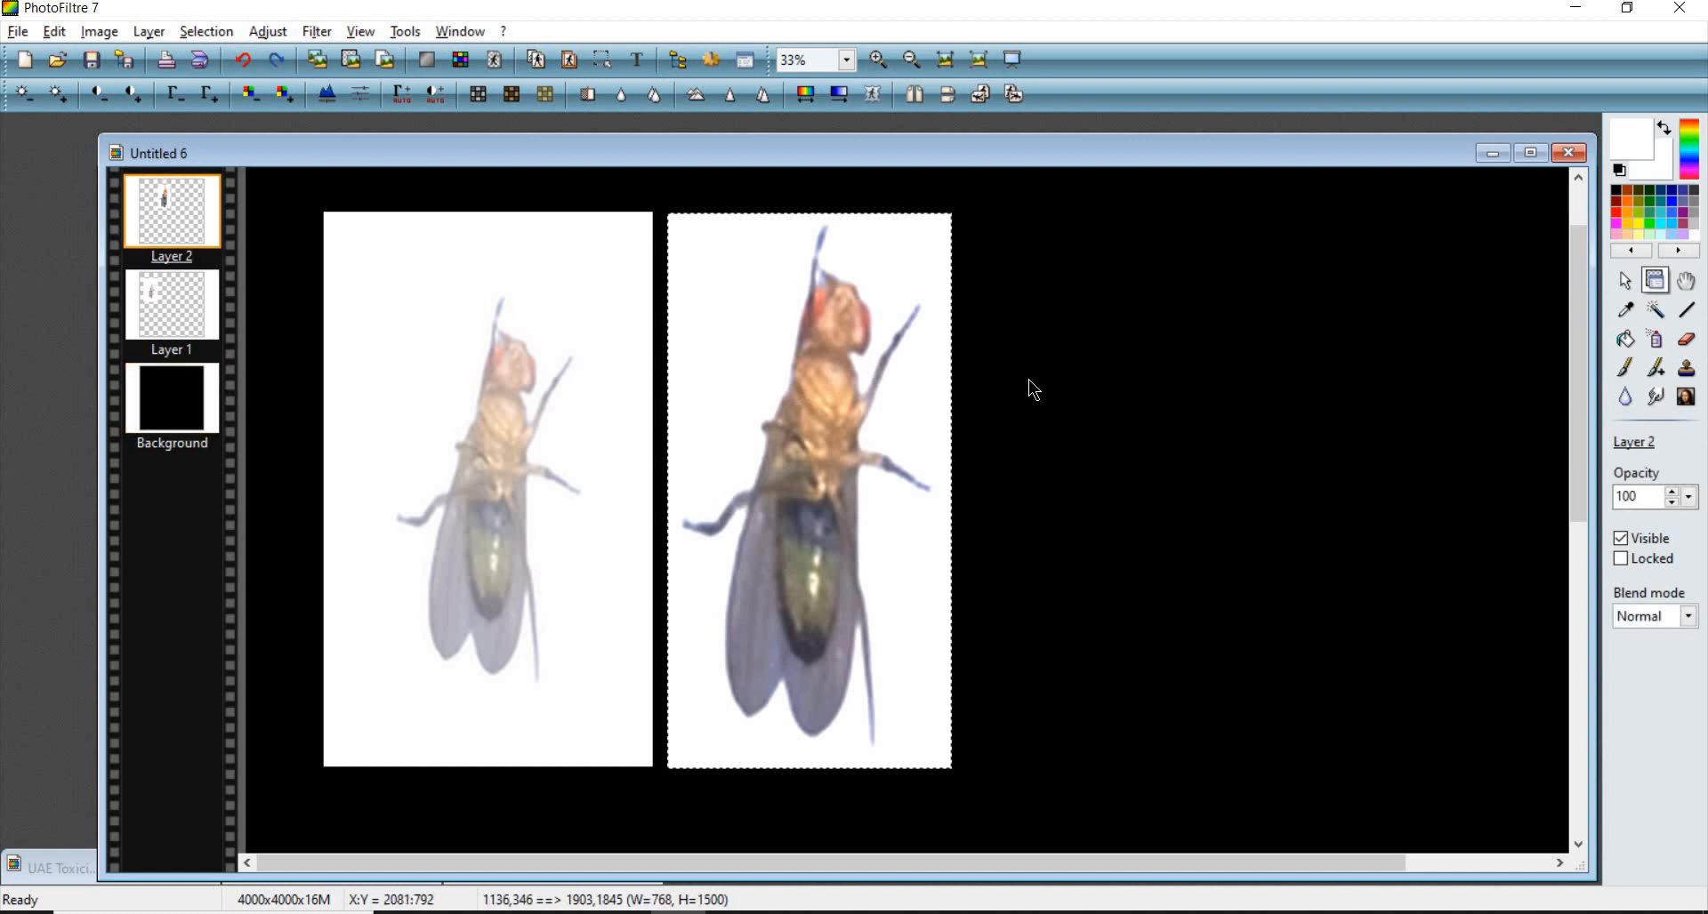
pyautogui.hotkey('ctrl', 'z')
pyautogui.hotkey('ctrl', 'z')
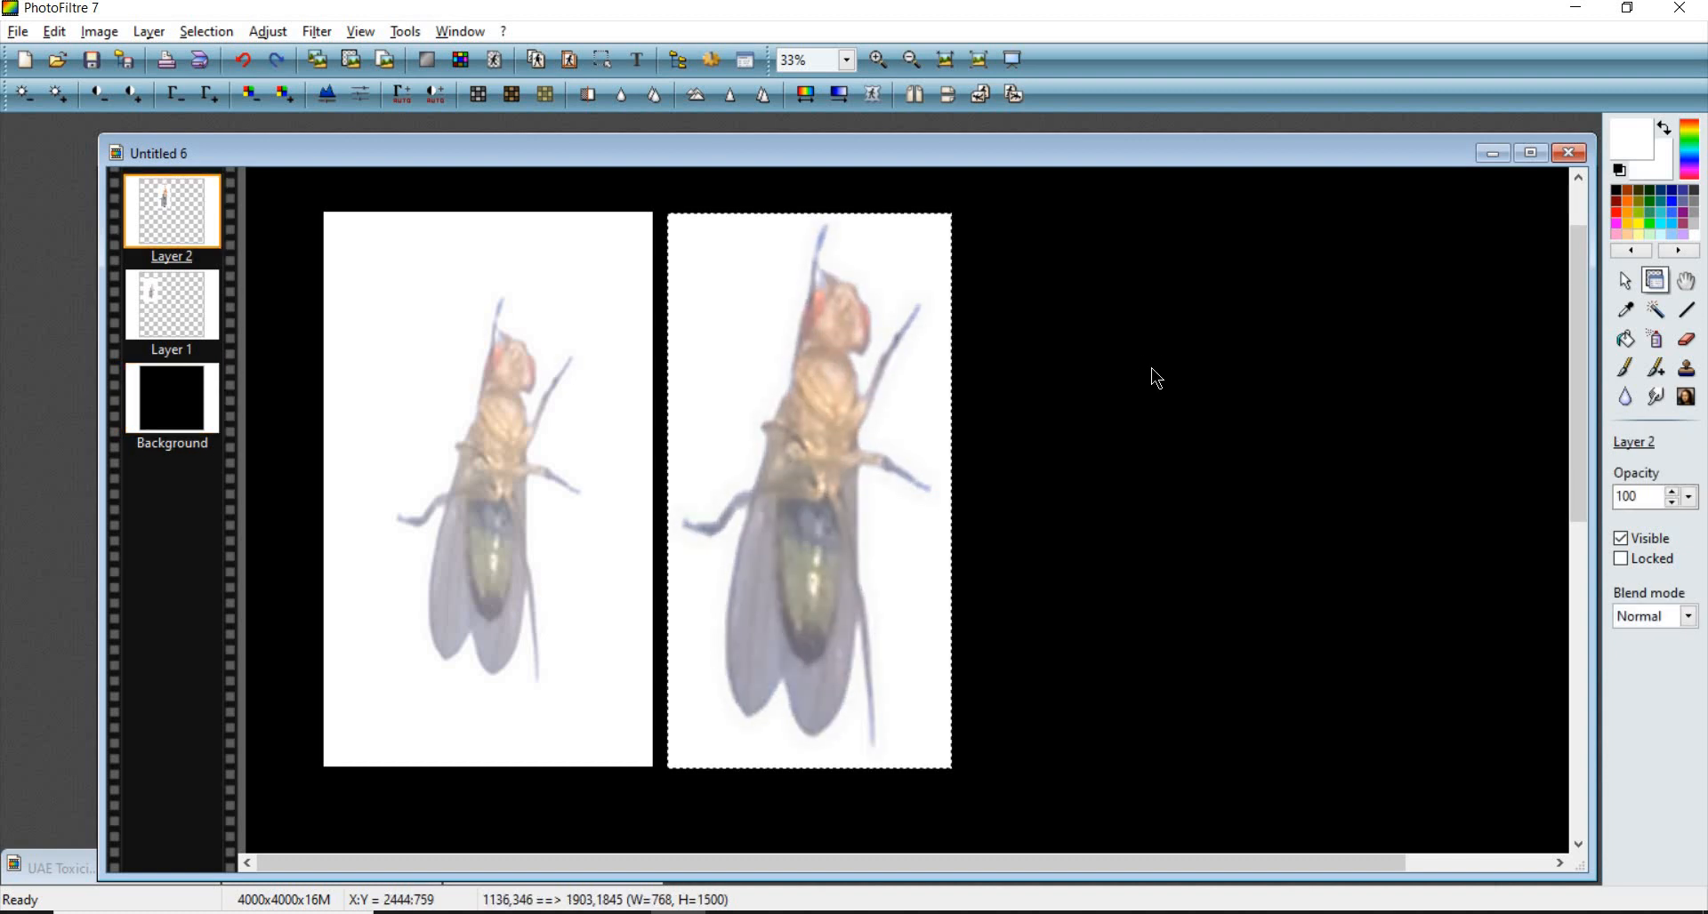
pyautogui.hotkey('ctrl', 'y')
pyautogui.hotkey('ctrl', 'y')
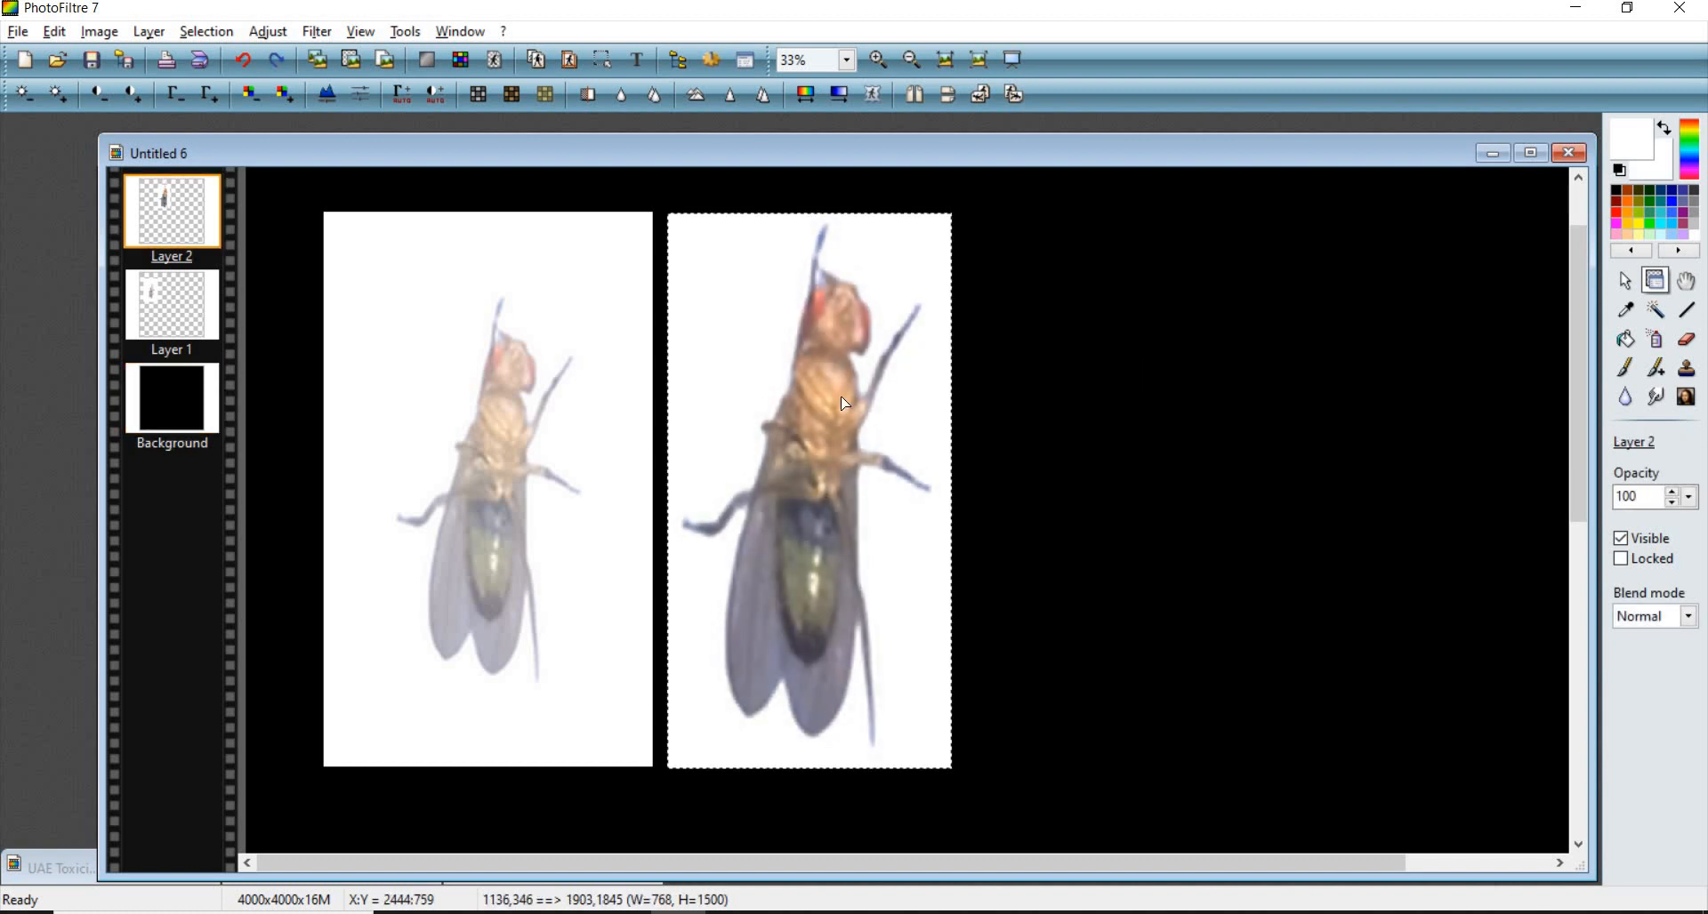
# - Raise the second fly layer's saturation in small steps and deselect the layer to view both panels
pyautogui.click(255, 101)
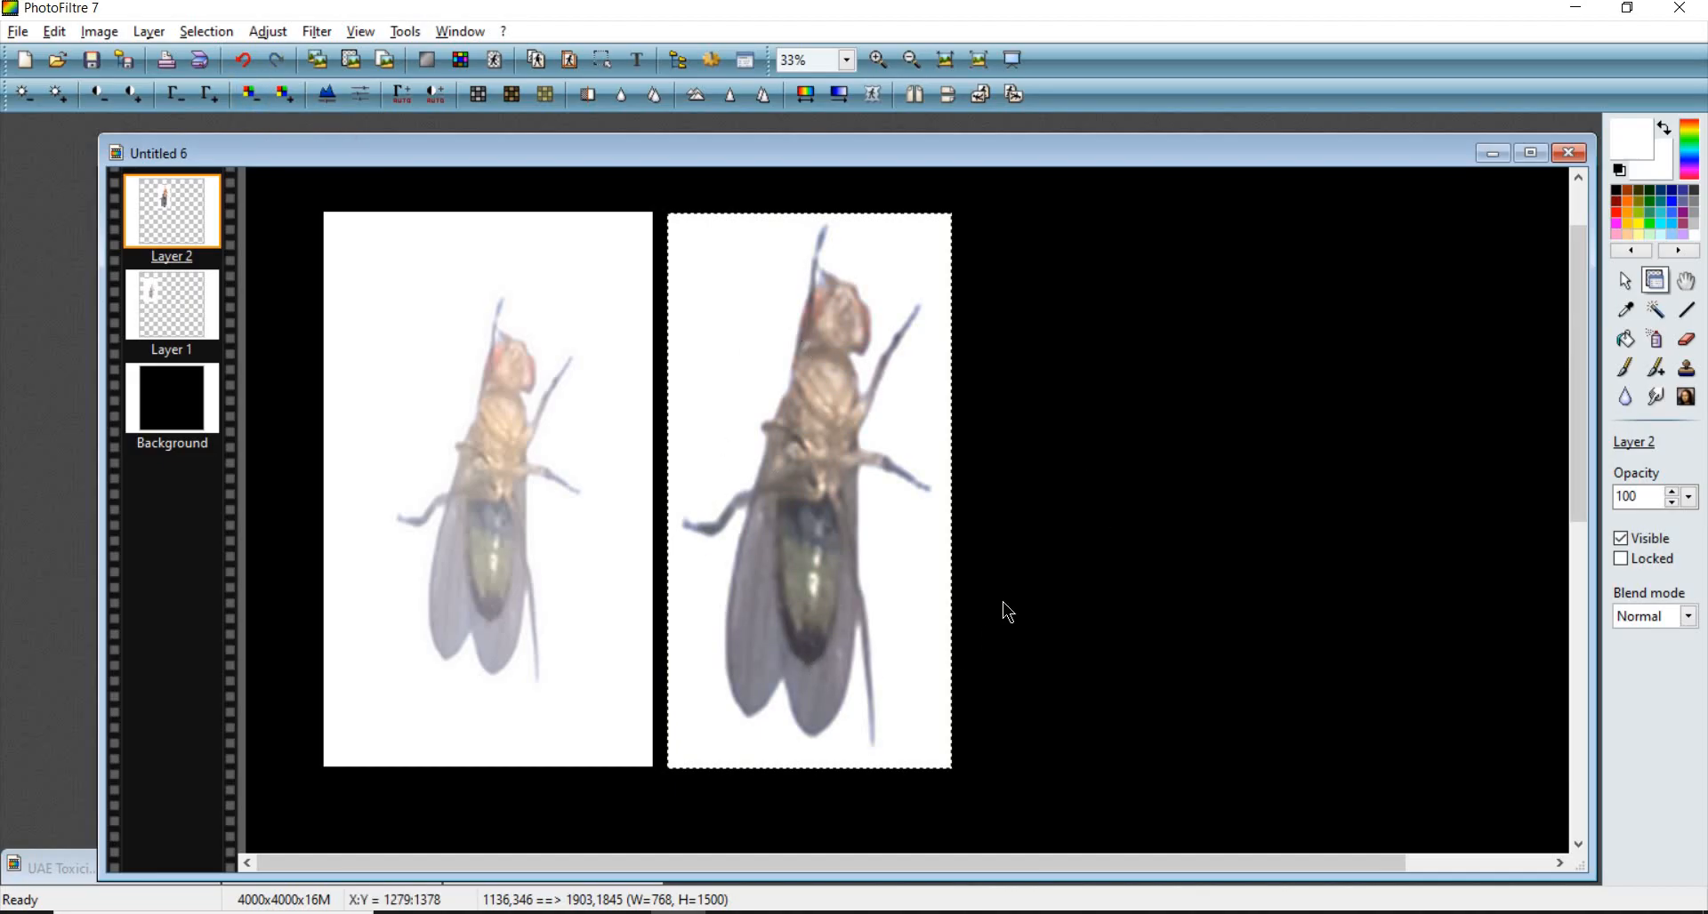
pyautogui.click(291, 94)
pyautogui.click(290, 95)
pyautogui.click(290, 94)
pyautogui.click(250, 91)
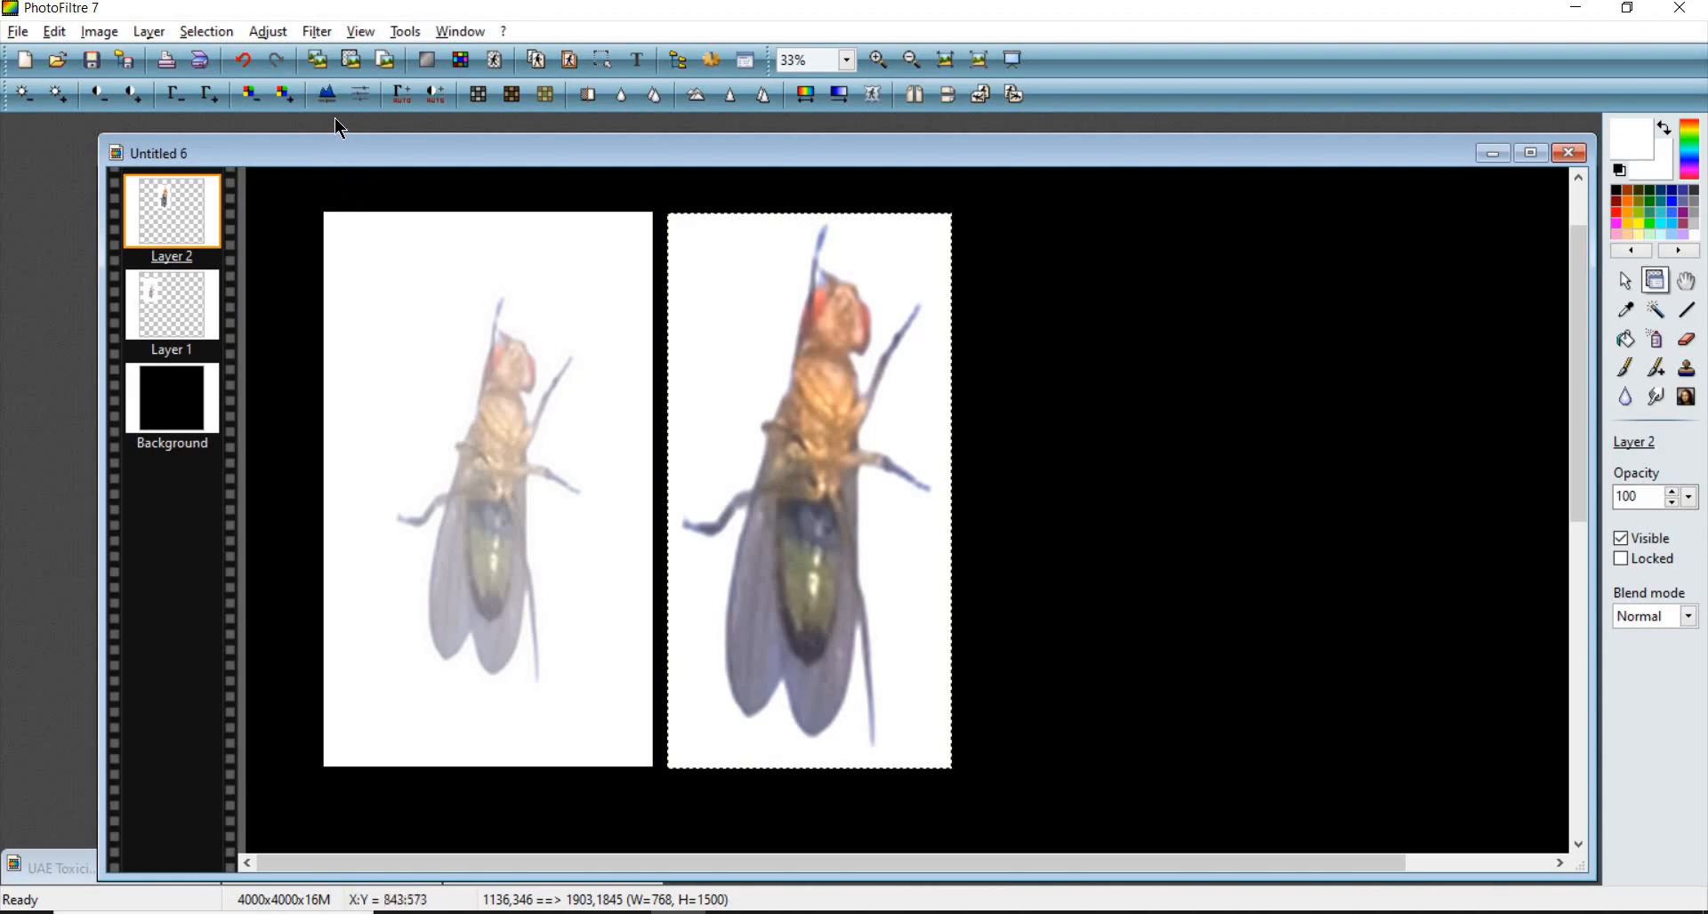
pyautogui.click(284, 94)
pyautogui.scroll(1, 825, 522)
pyautogui.scroll(-1, 1152, 489)
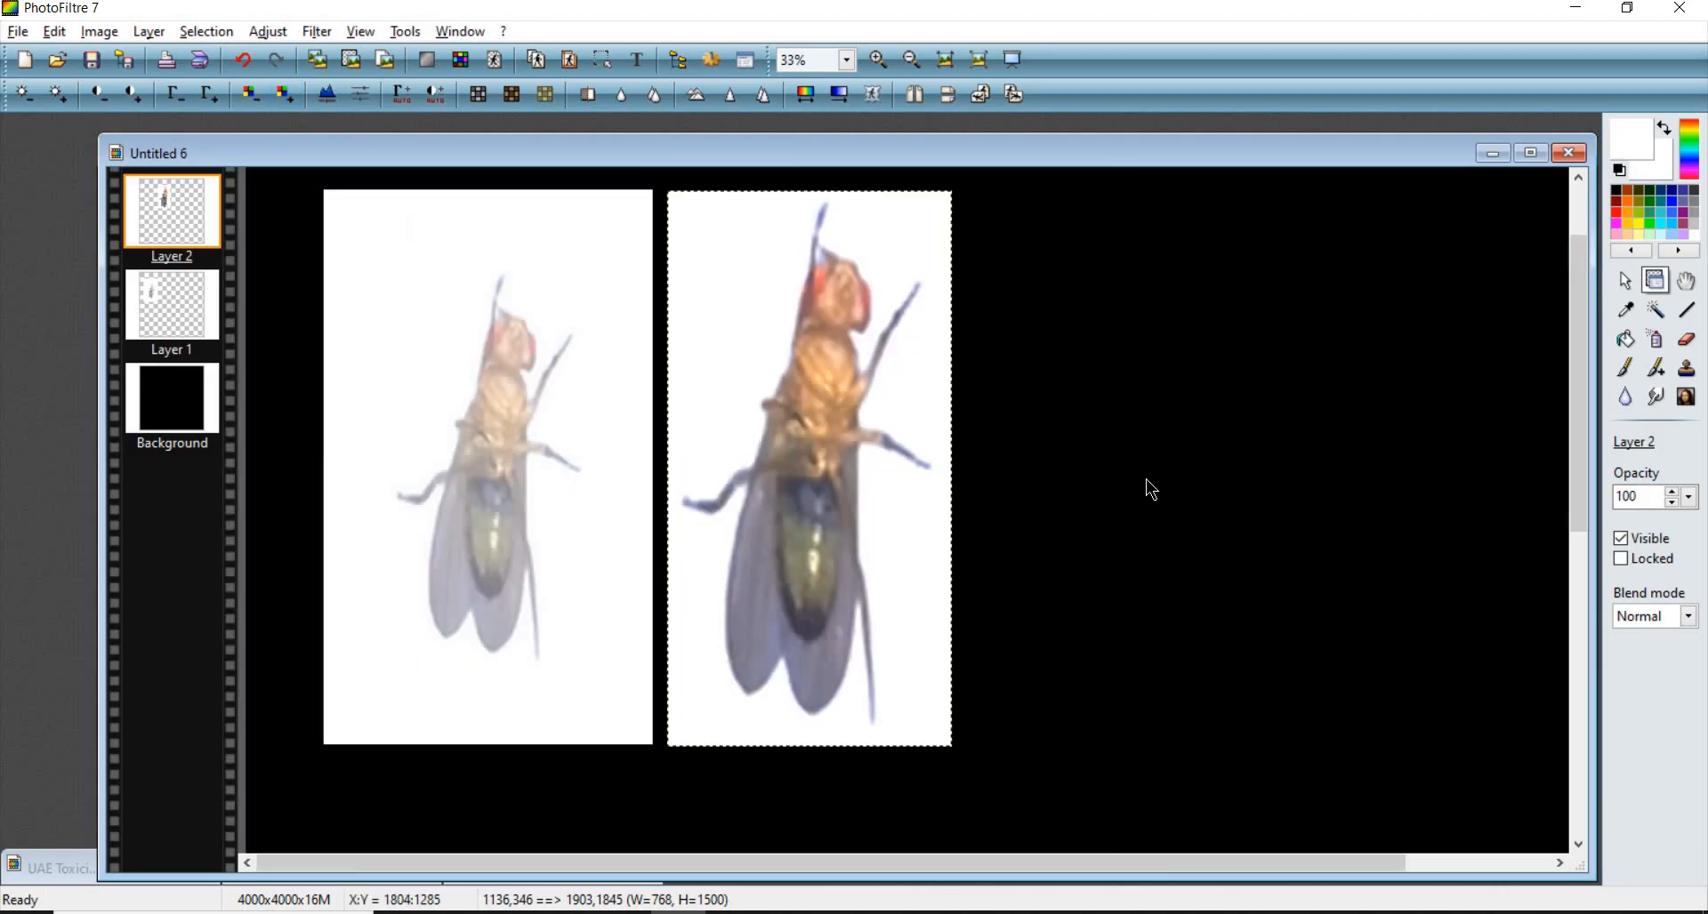
pyautogui.click(991, 470)
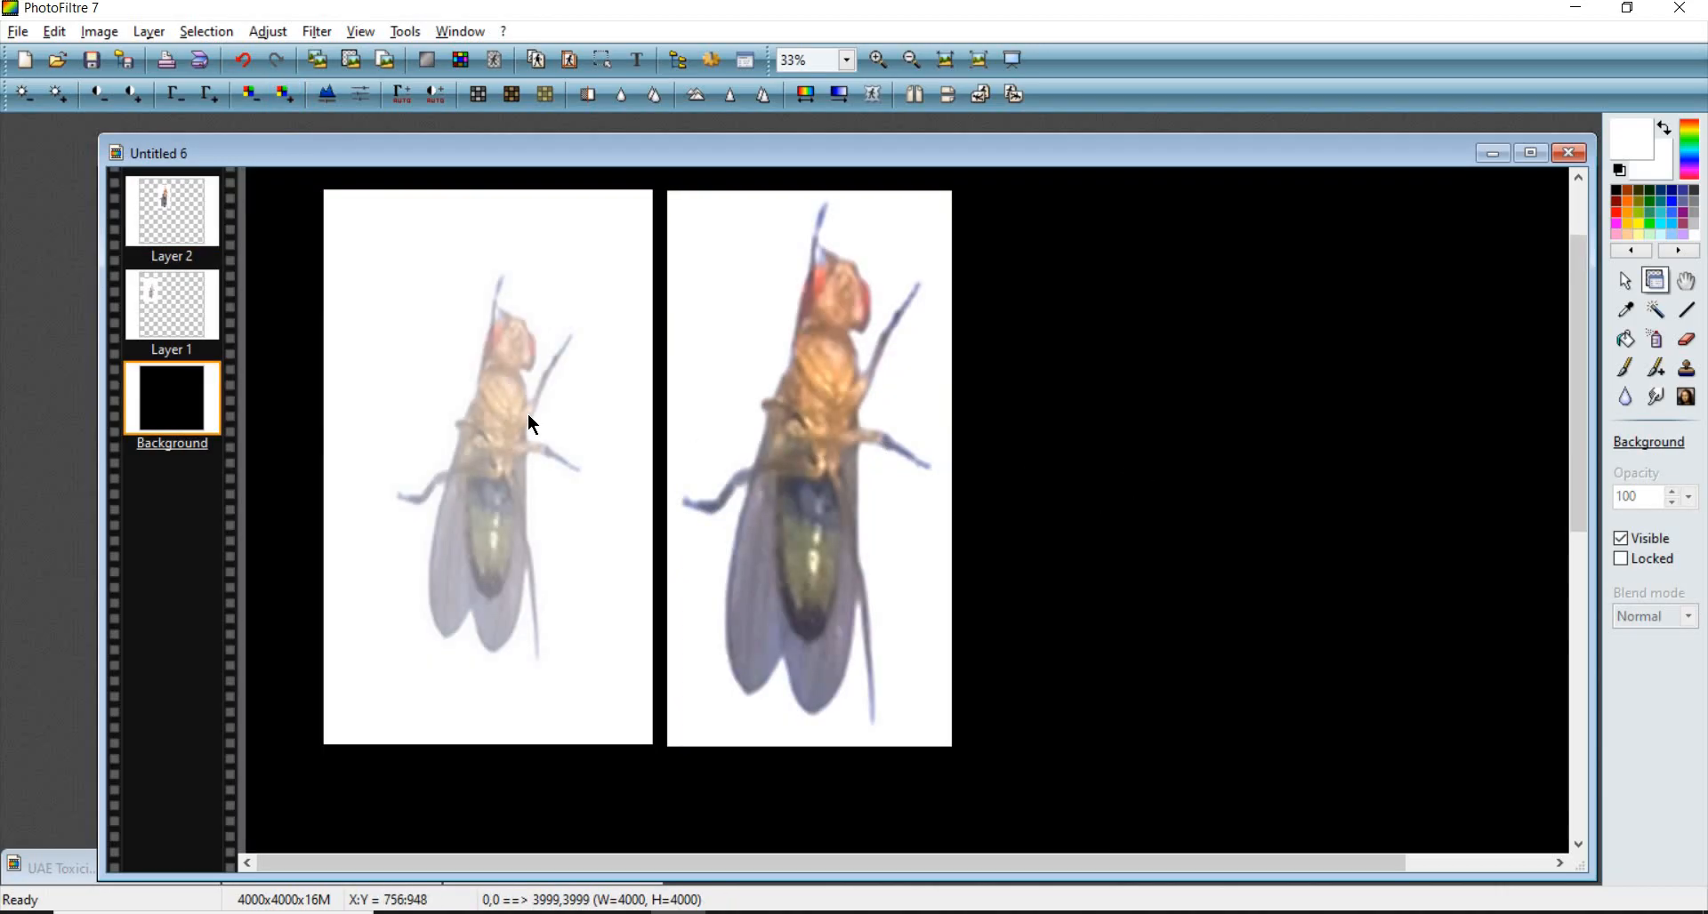
pyautogui.scroll(-1, 687, 480)
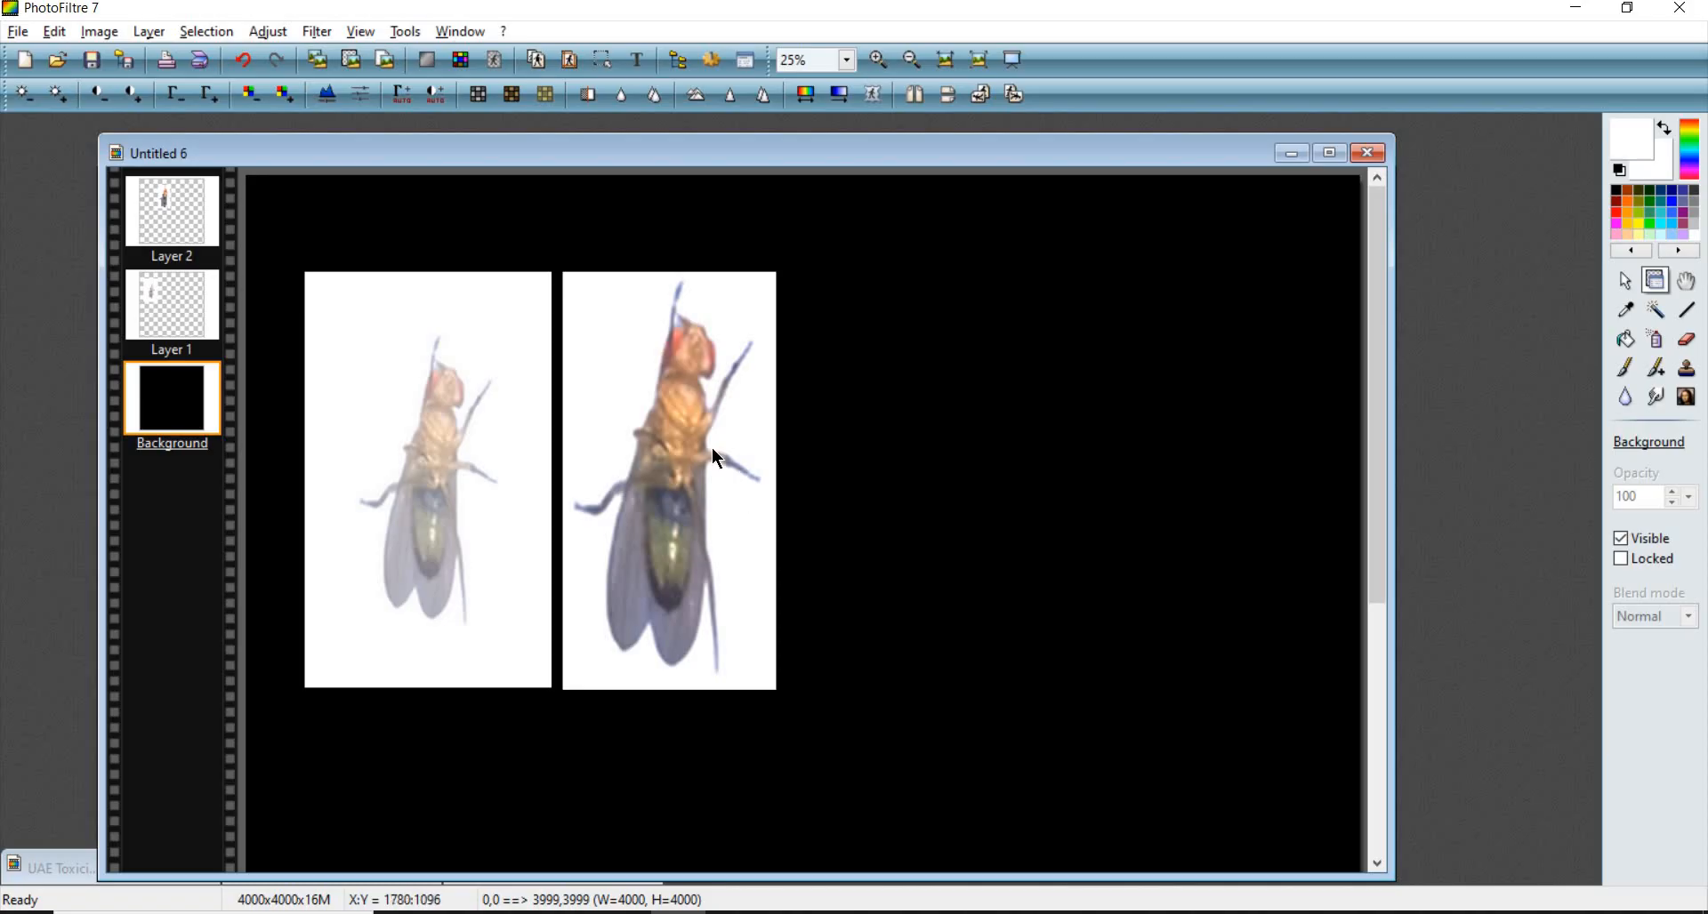
pyautogui.scroll(1, 758, 495)
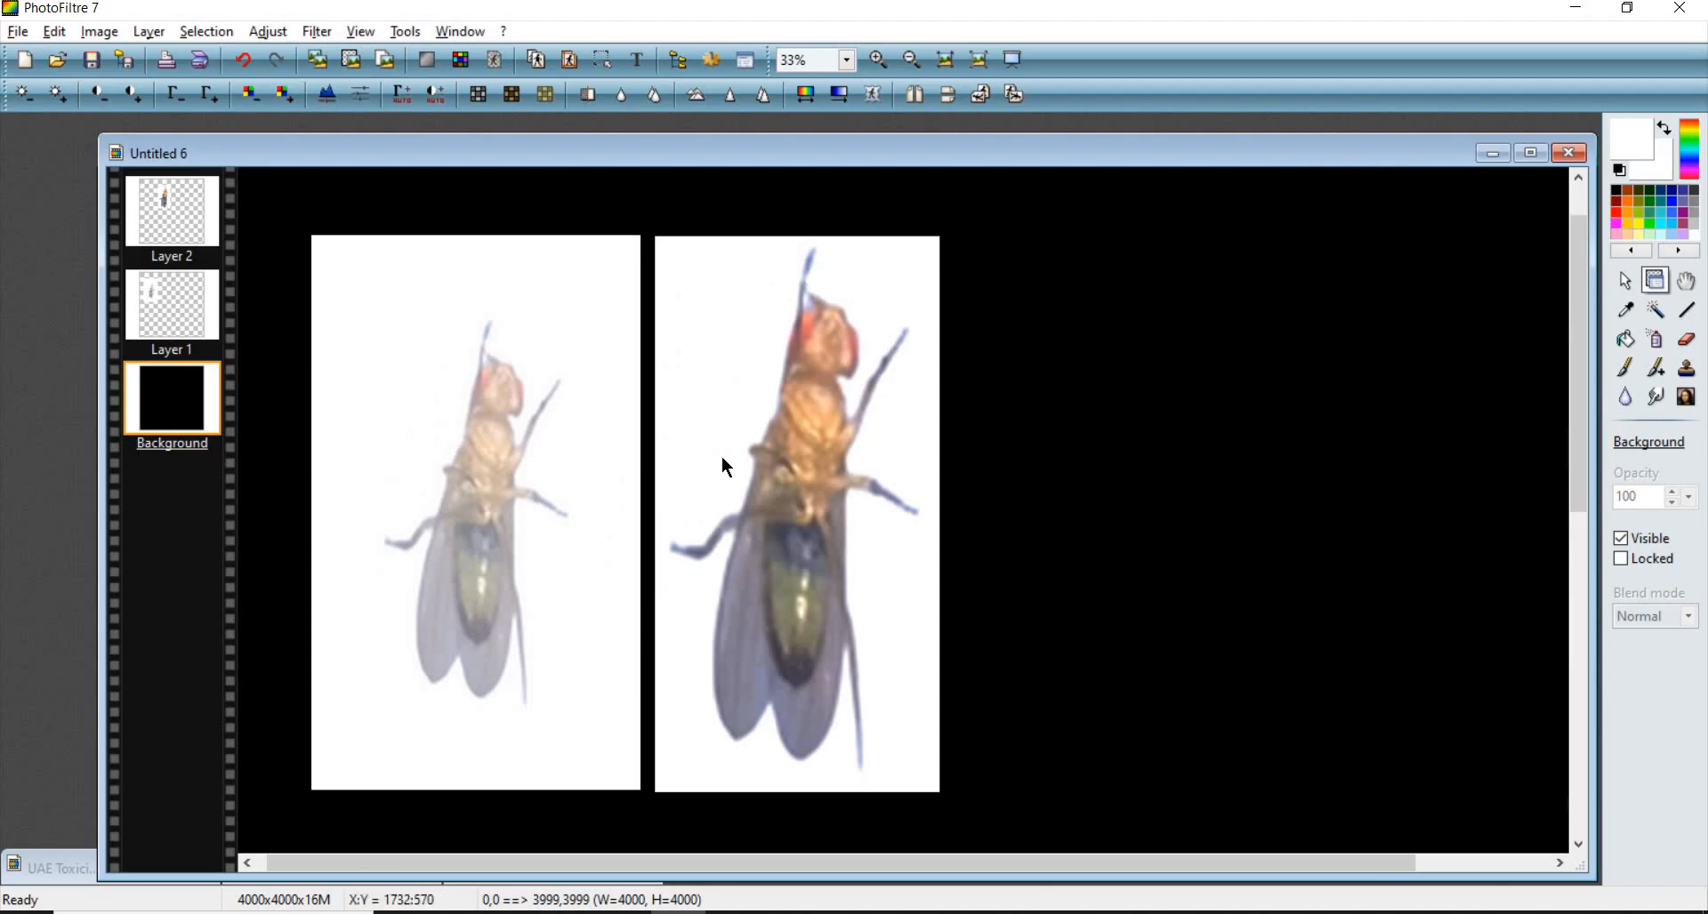
# - Zoom in and out to inspect the two fly panels on the black canvas
pyautogui.scroll(-1, 748, 504)
pyautogui.scroll(1, 752, 512)
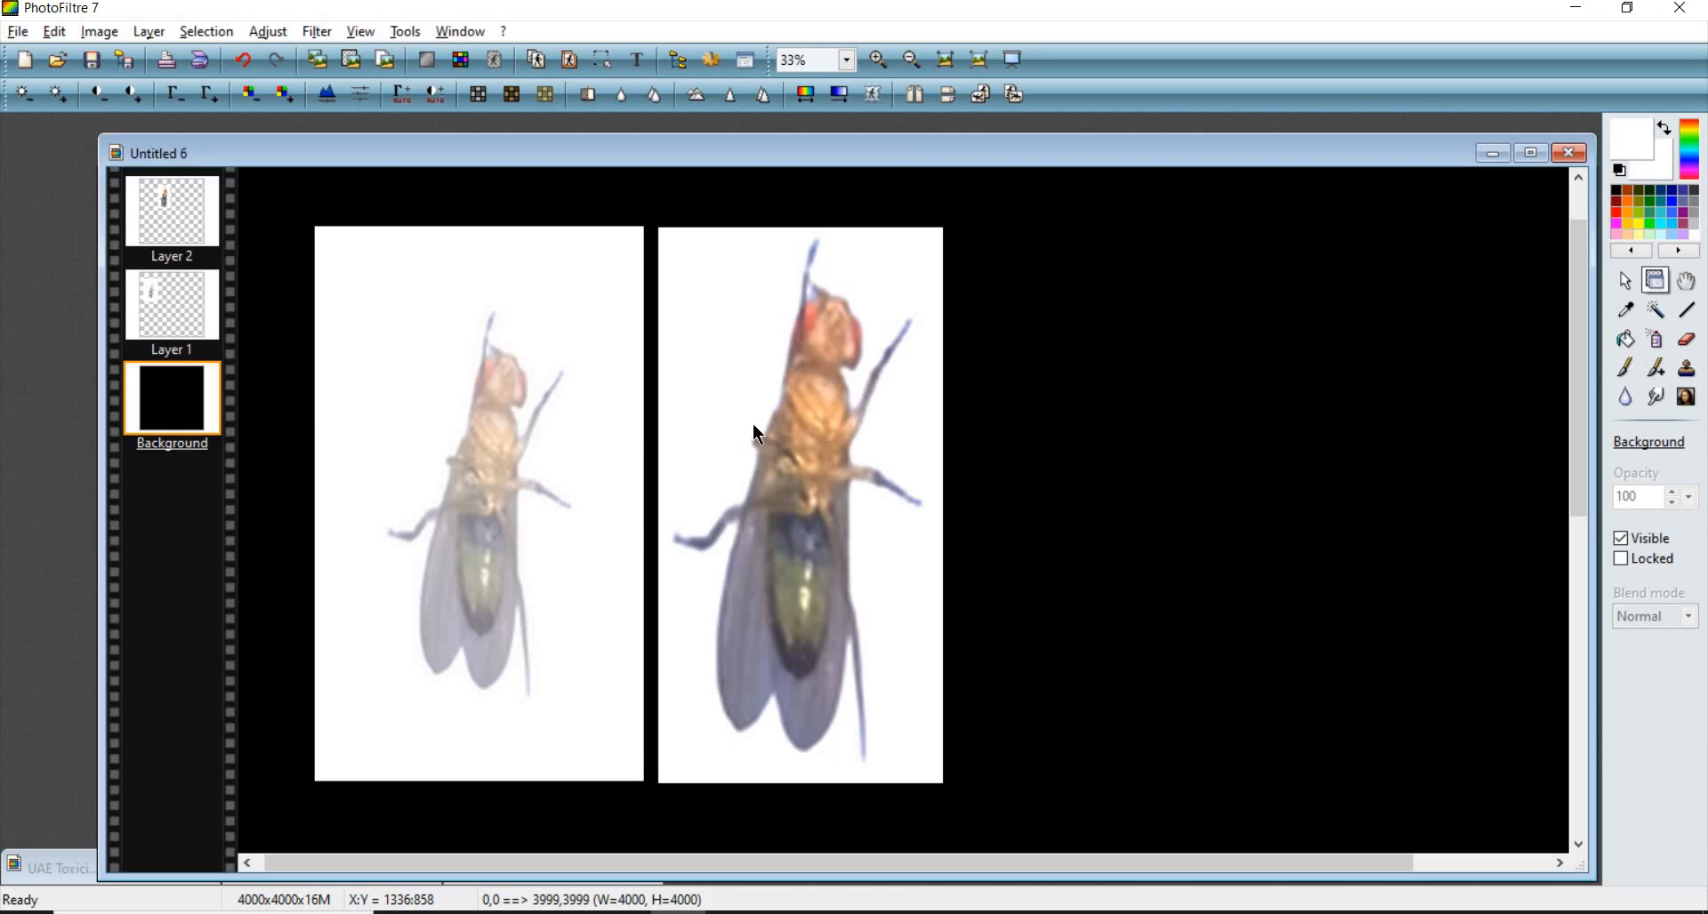
pyautogui.scroll(-4, 770, 430)
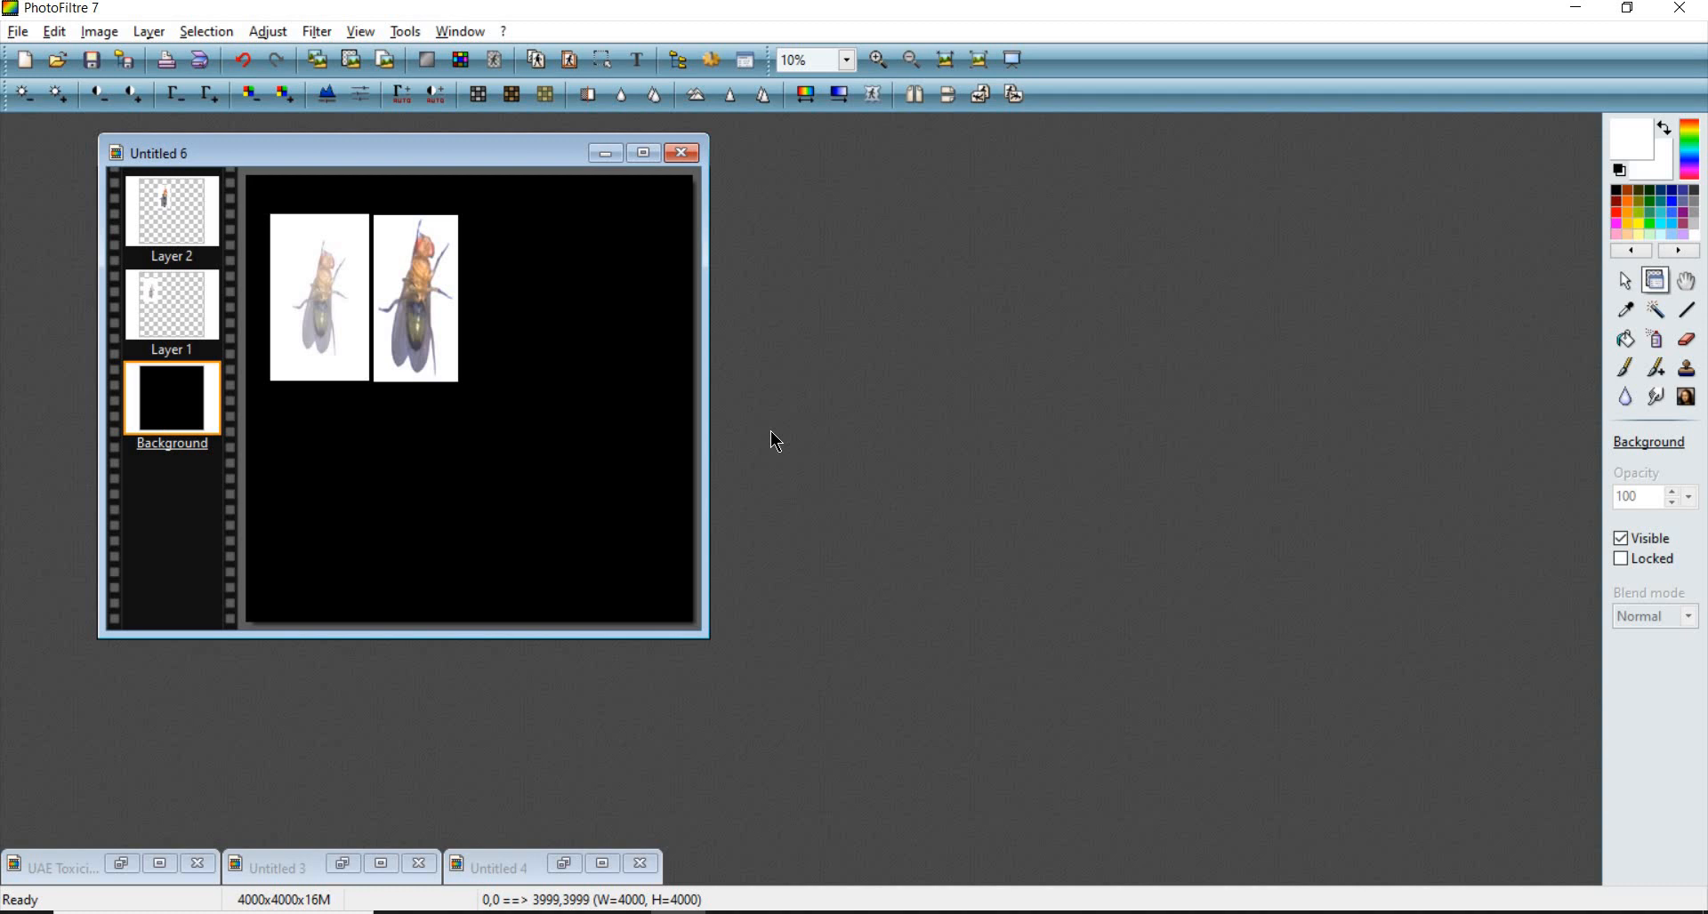
pyautogui.scroll(3, 589, 387)
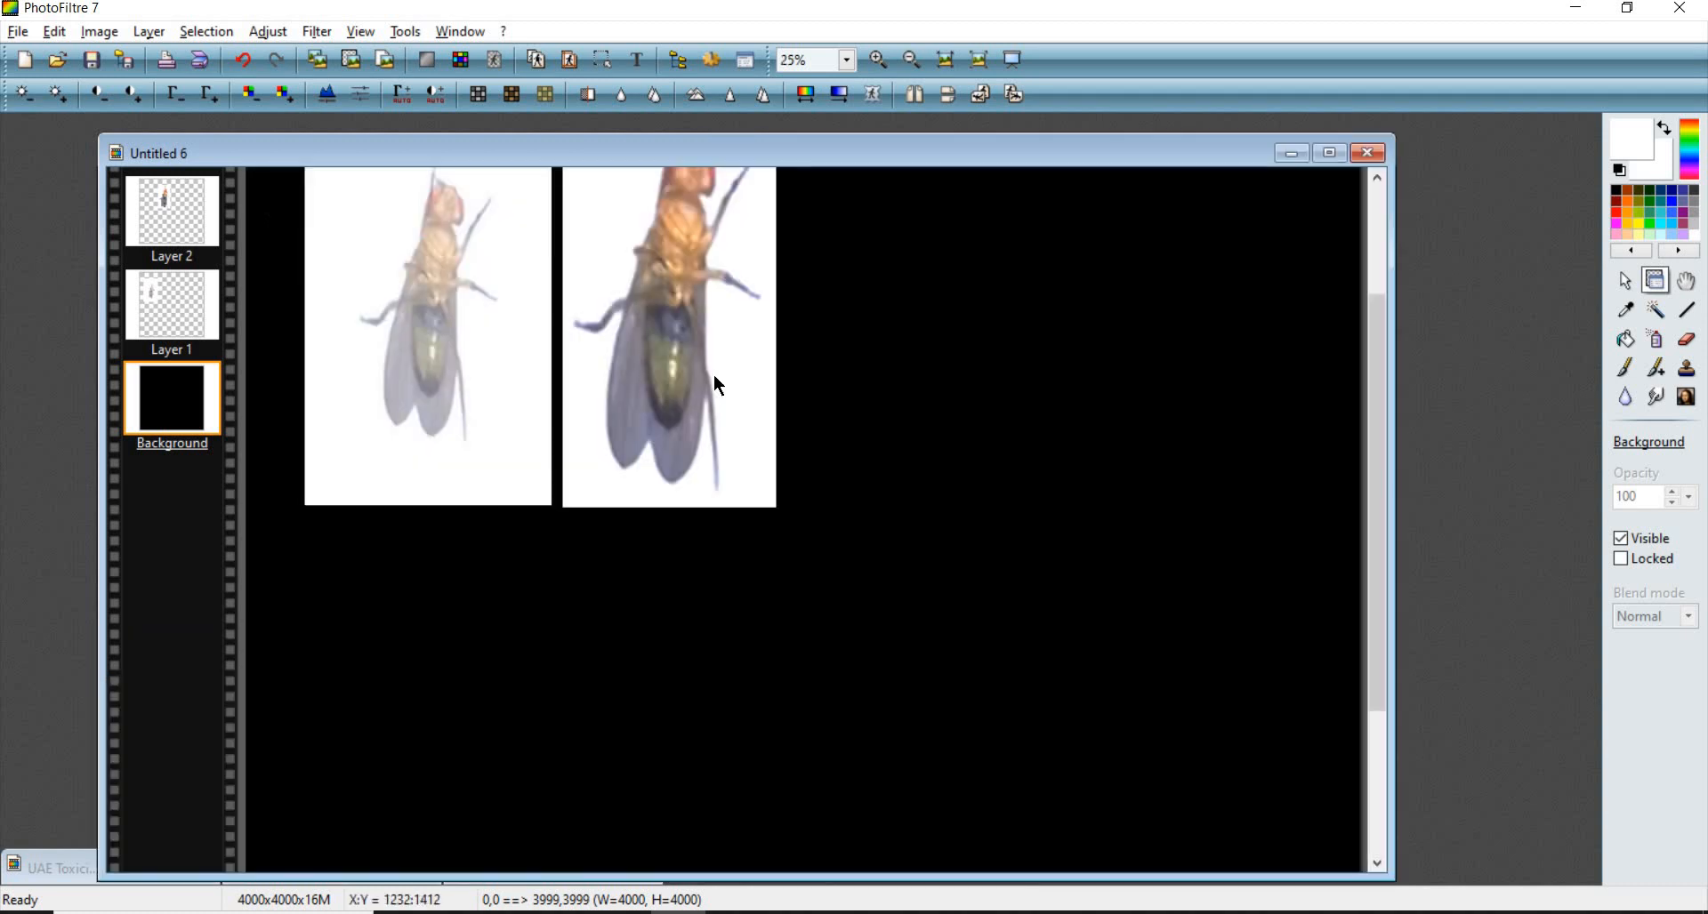
pyautogui.scroll(-3, 743, 376)
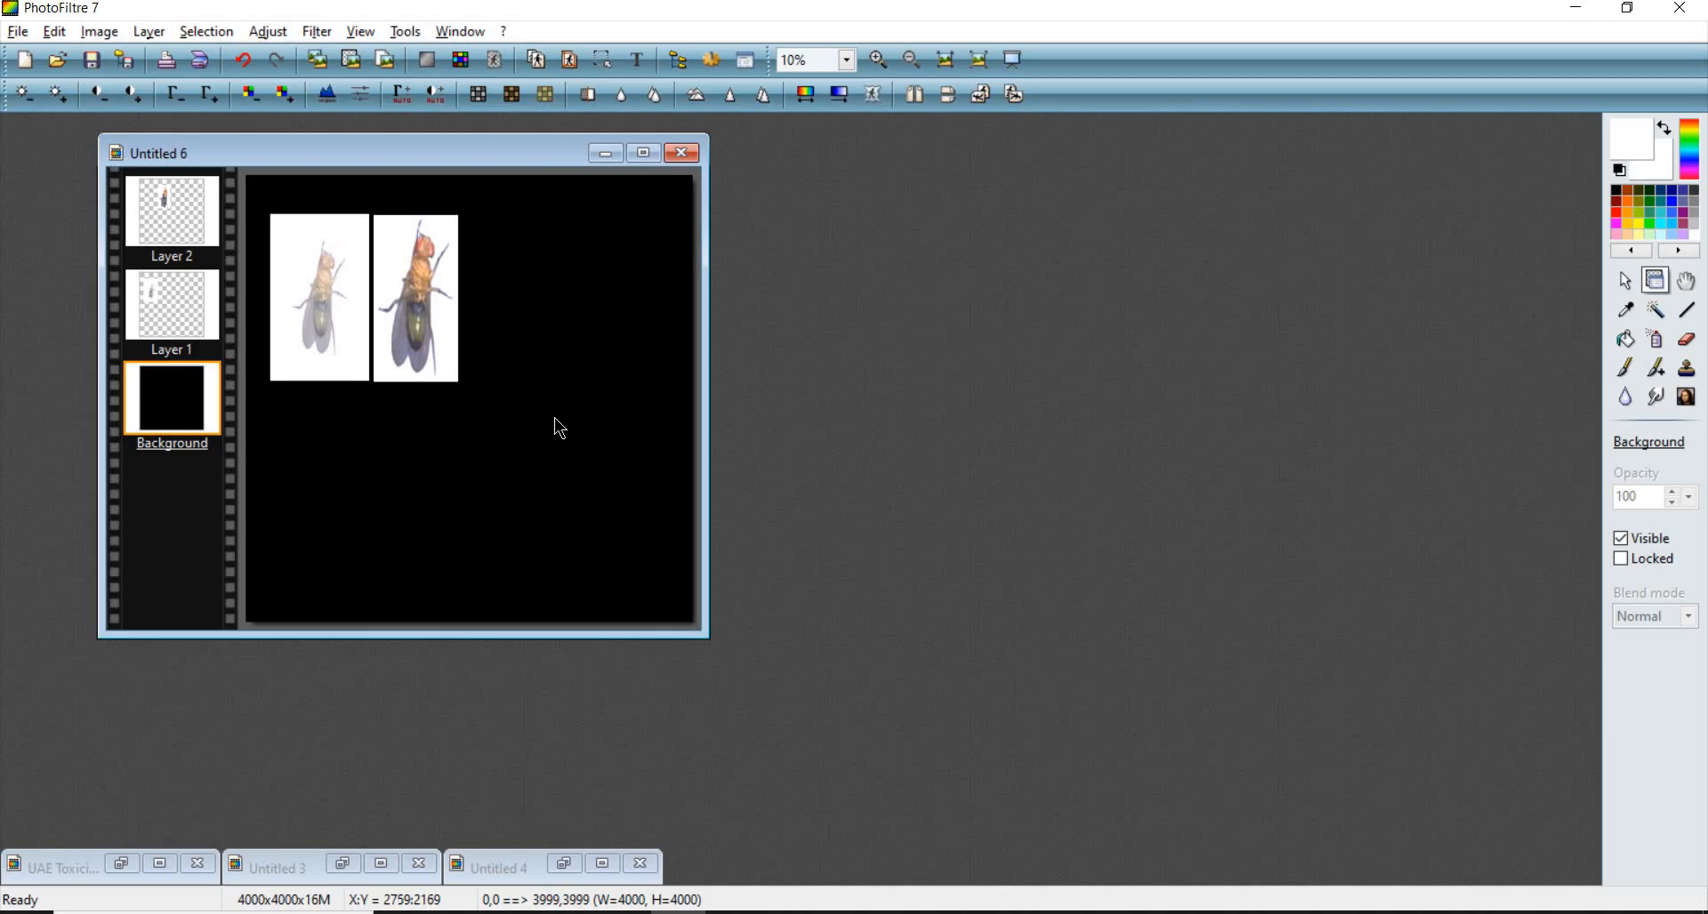
pyautogui.scroll(3, 559, 429)
pyautogui.scroll(-3, 752, 342)
pyautogui.scroll(3, 755, 355)
pyautogui.scroll(1, 797, 432)
pyautogui.scroll(-1, 797, 432)
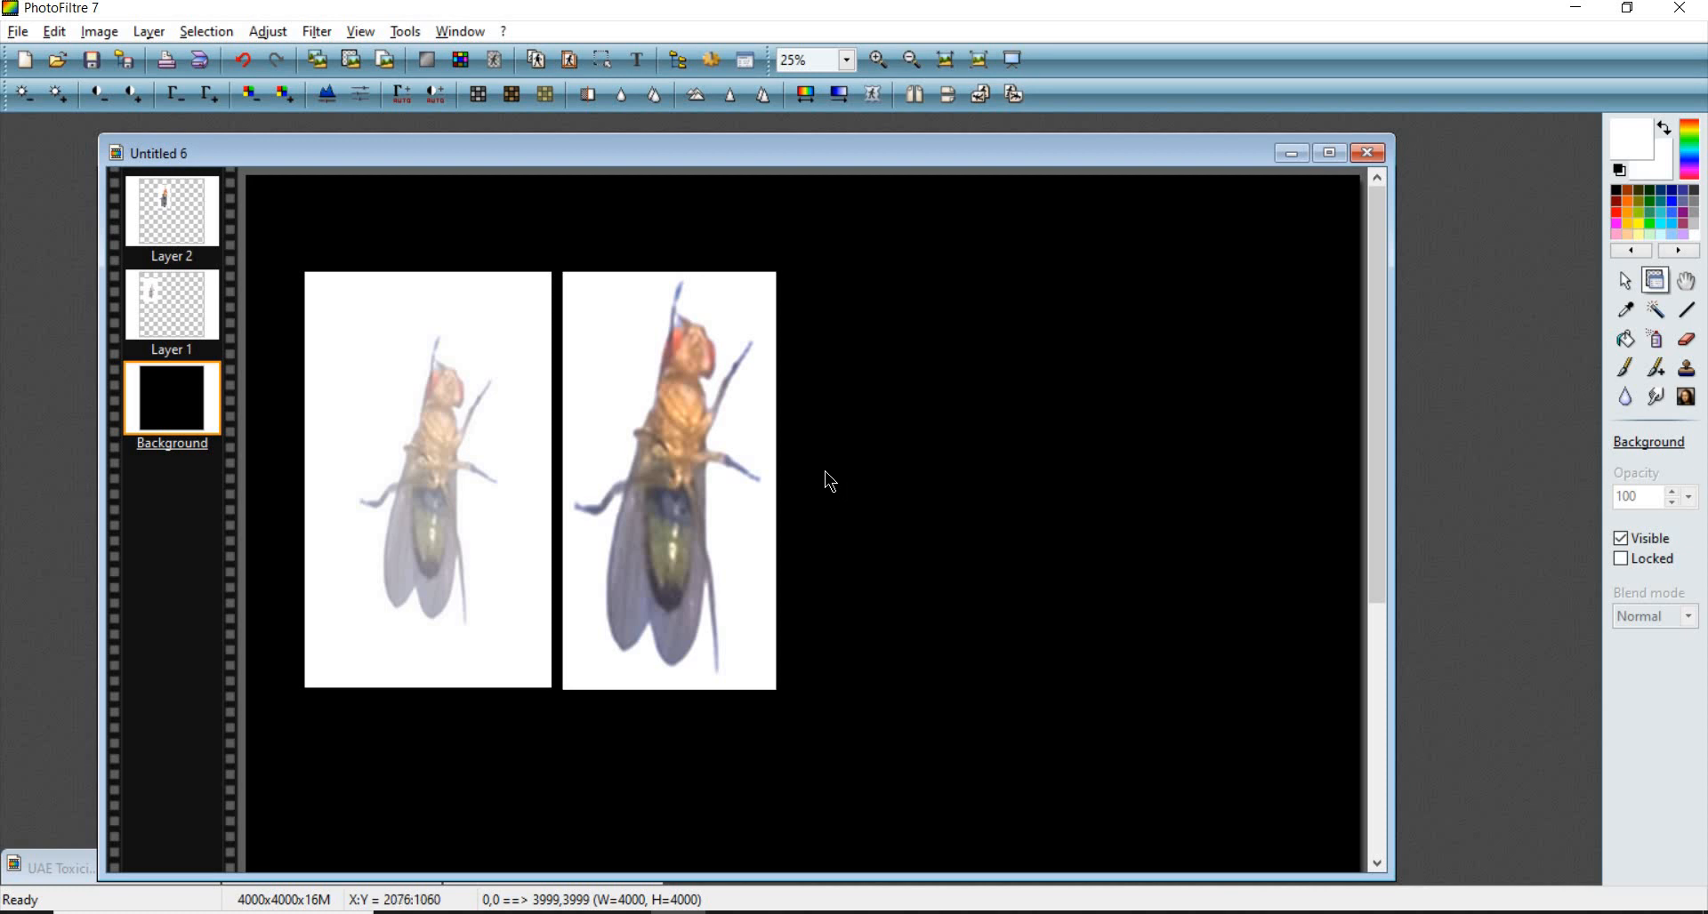
pyautogui.scroll(-1, 669, 409)
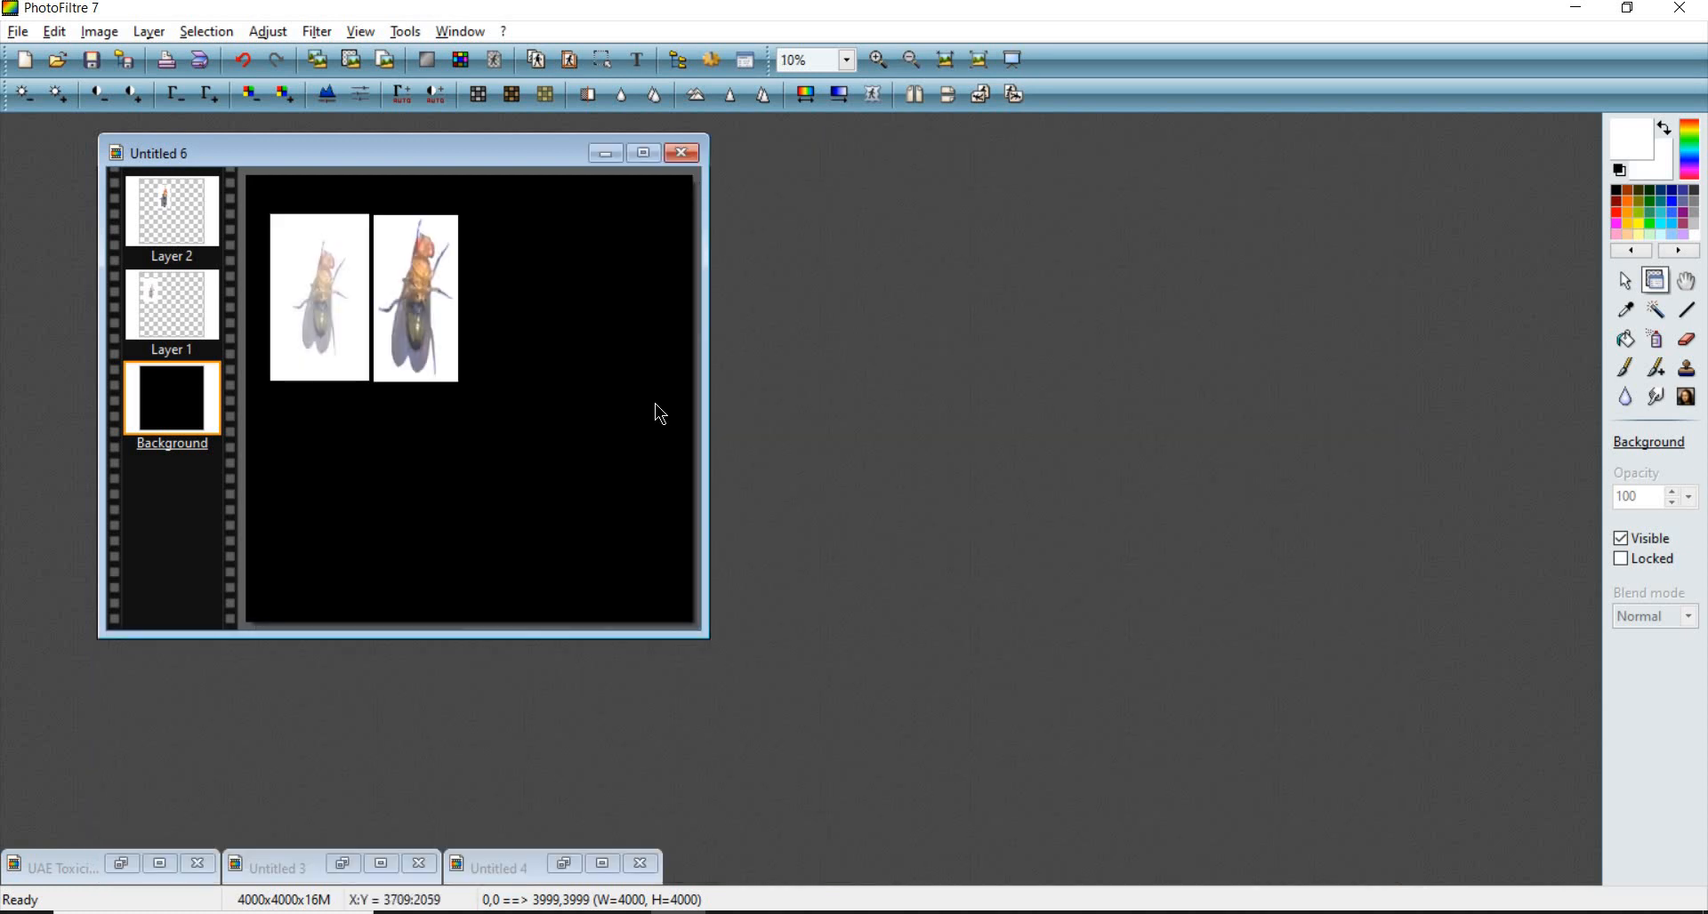
pyautogui.scroll(1, 654, 403)
pyautogui.scroll(-1, 548, 307)
pyautogui.scroll(1, 523, 307)
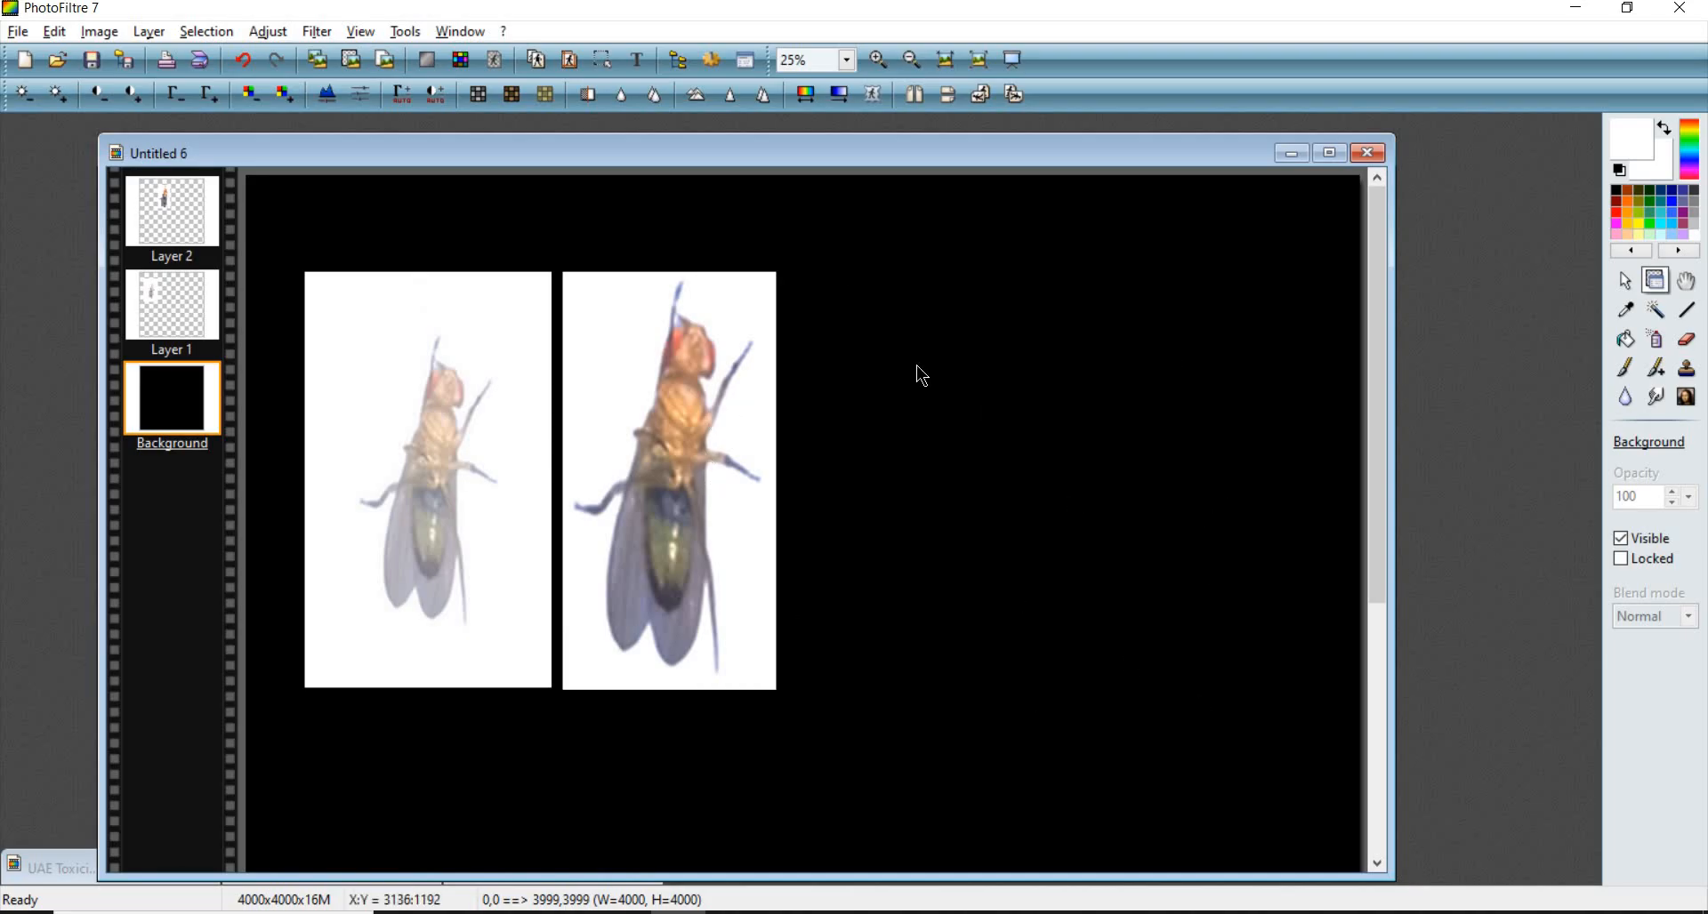
pyautogui.scroll(-1, 626, 476)
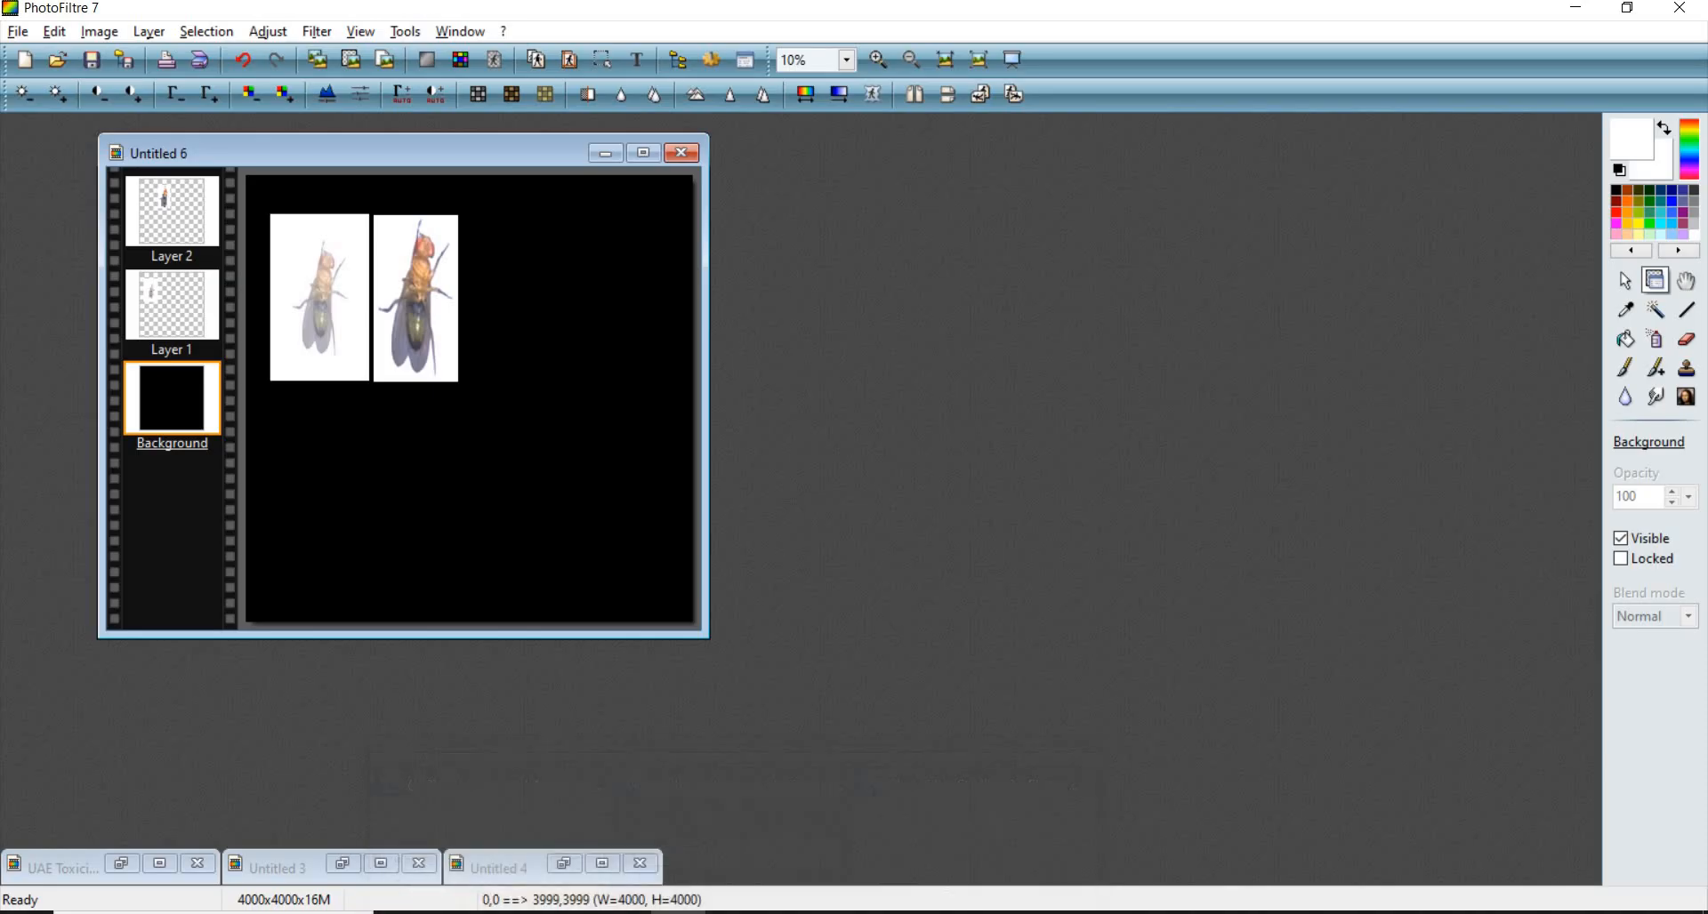
# - Switch to the Excel workbook, select the L6 cells MTT Assay chart, and return to the image editor
pyautogui.moveTo(733, 913)
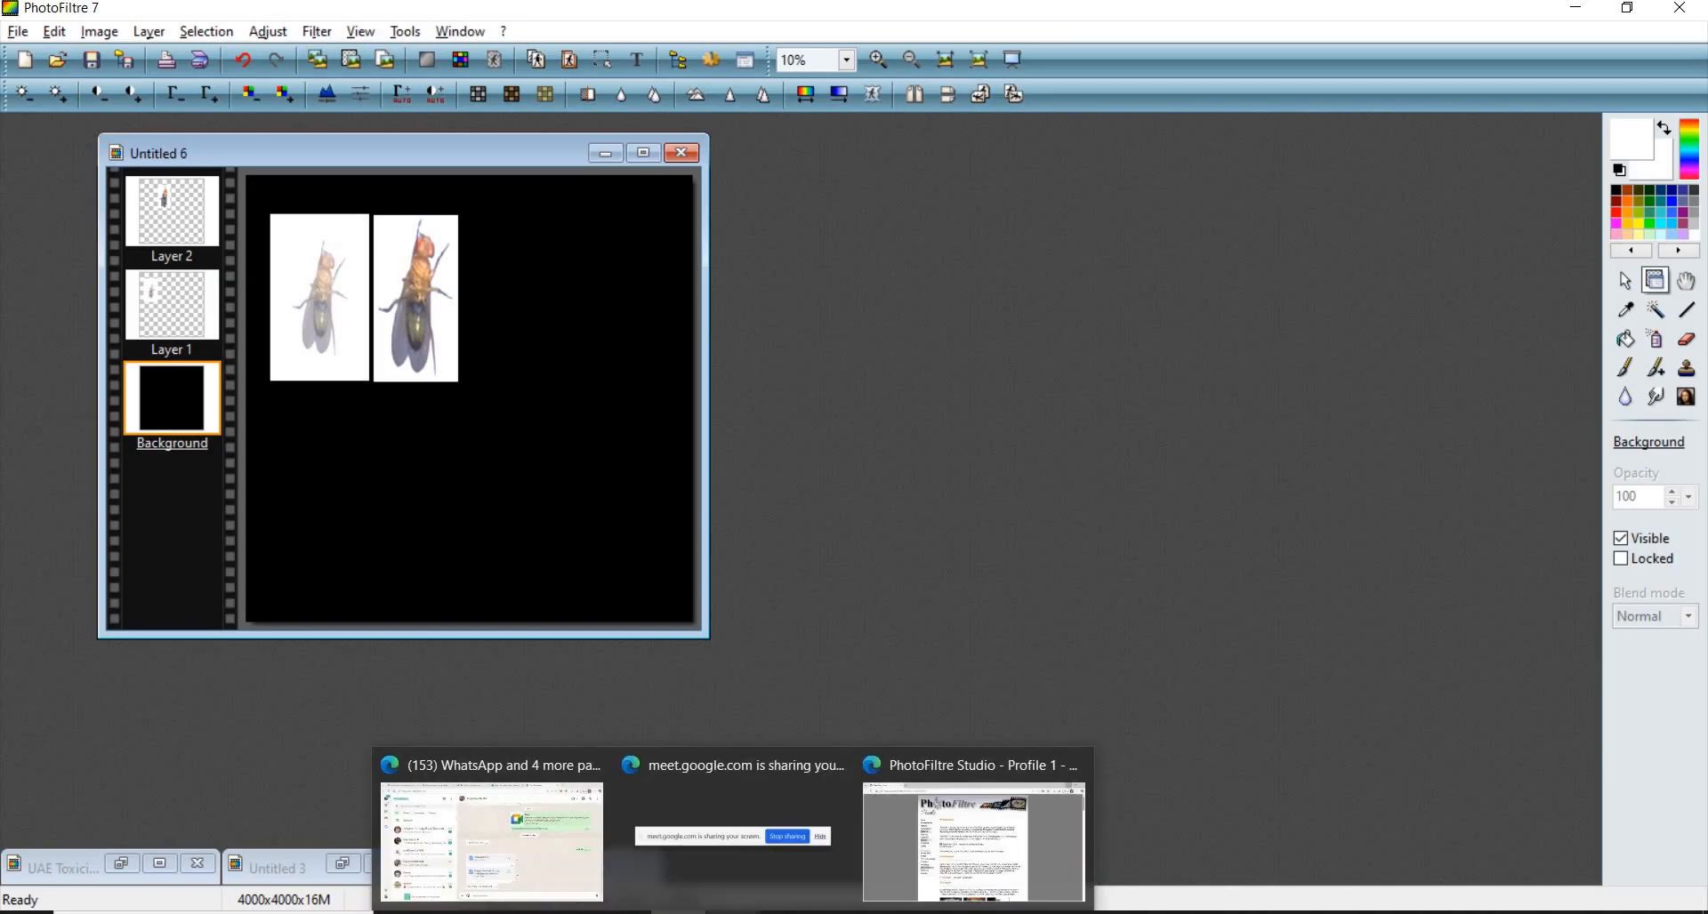
pyautogui.click(844, 913)
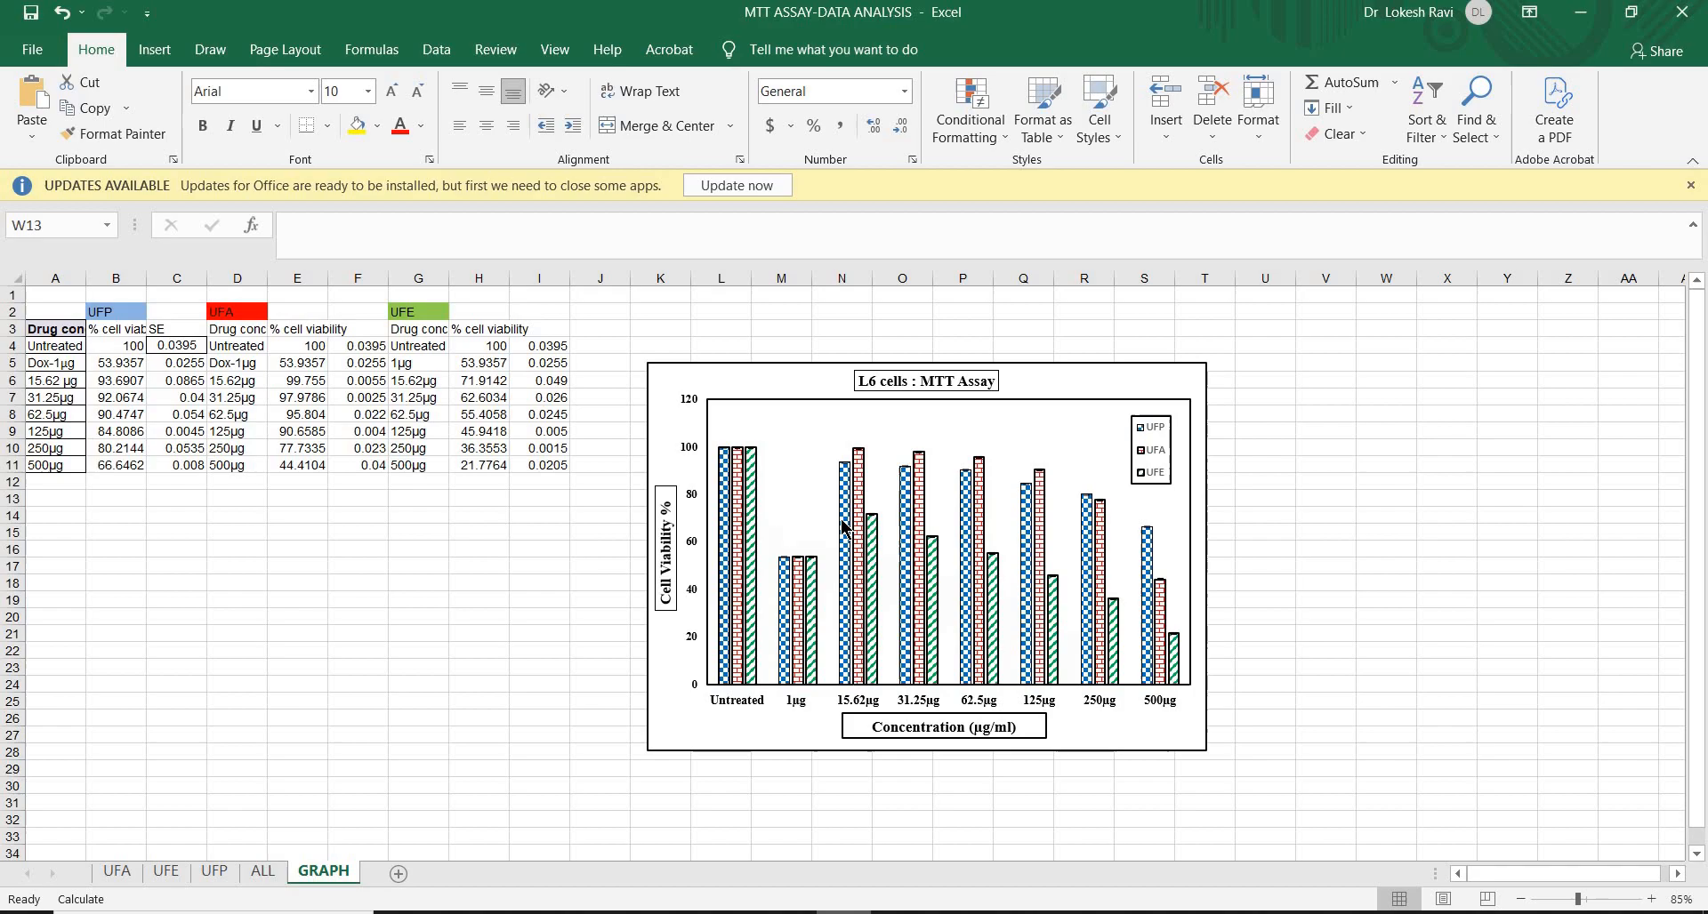
pyautogui.click(1123, 385)
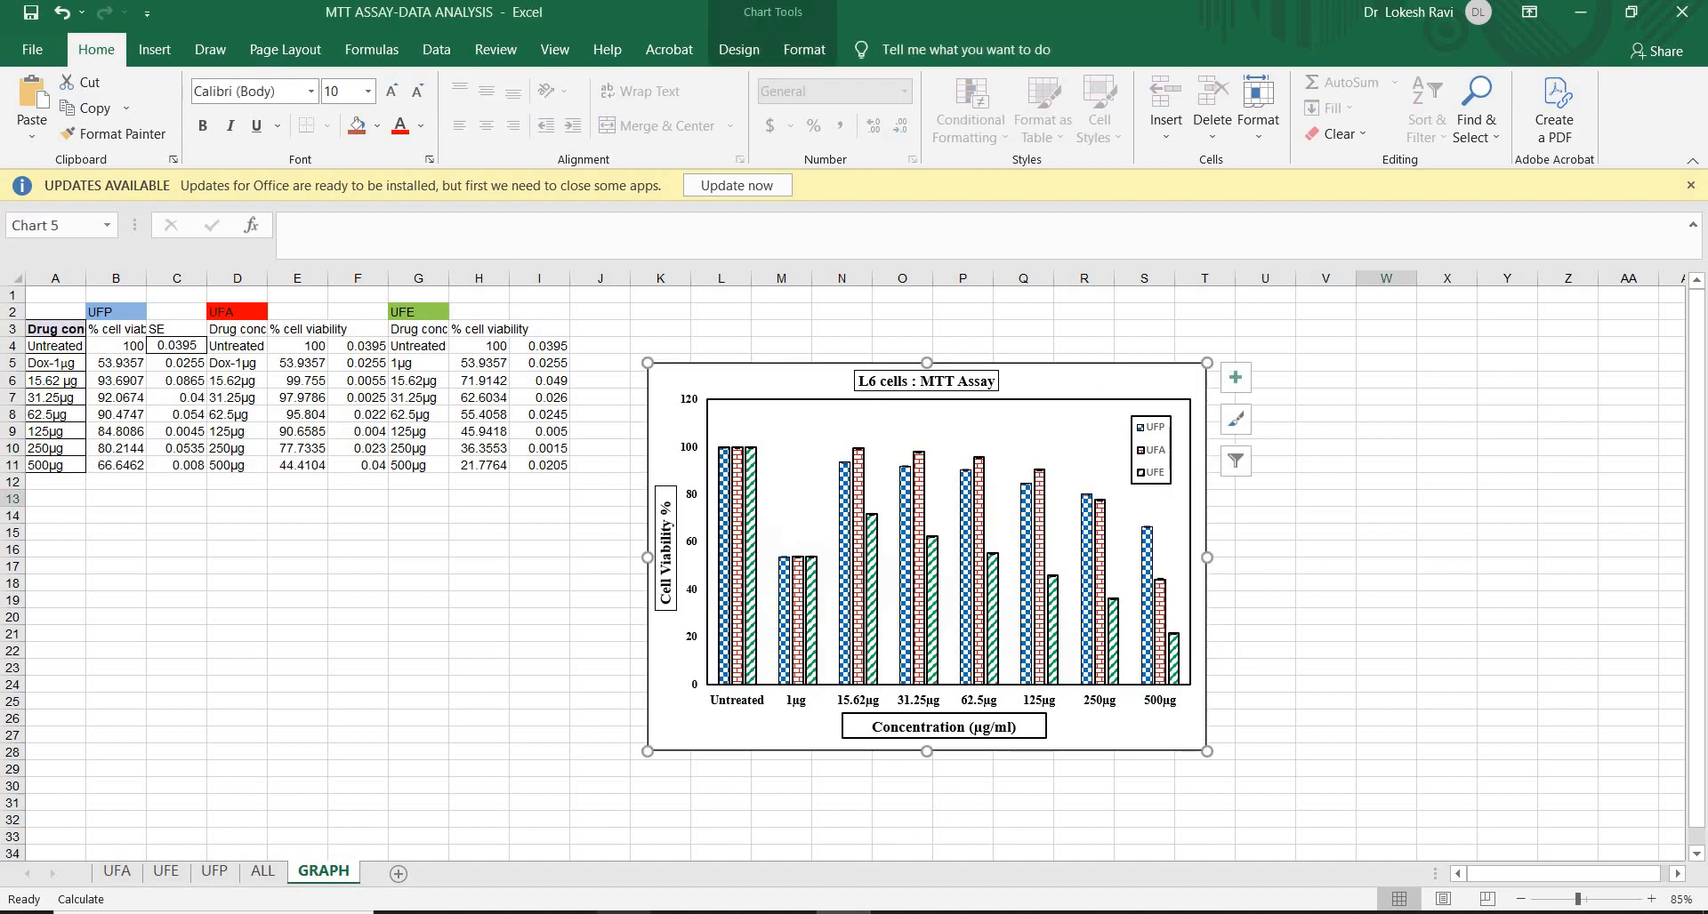
pyautogui.hotkey('alt', 'Tab')
# - Paste the chart onto the fly canvas as a layer and undo the paste
pyautogui.hotkey('ctrl', 'v')
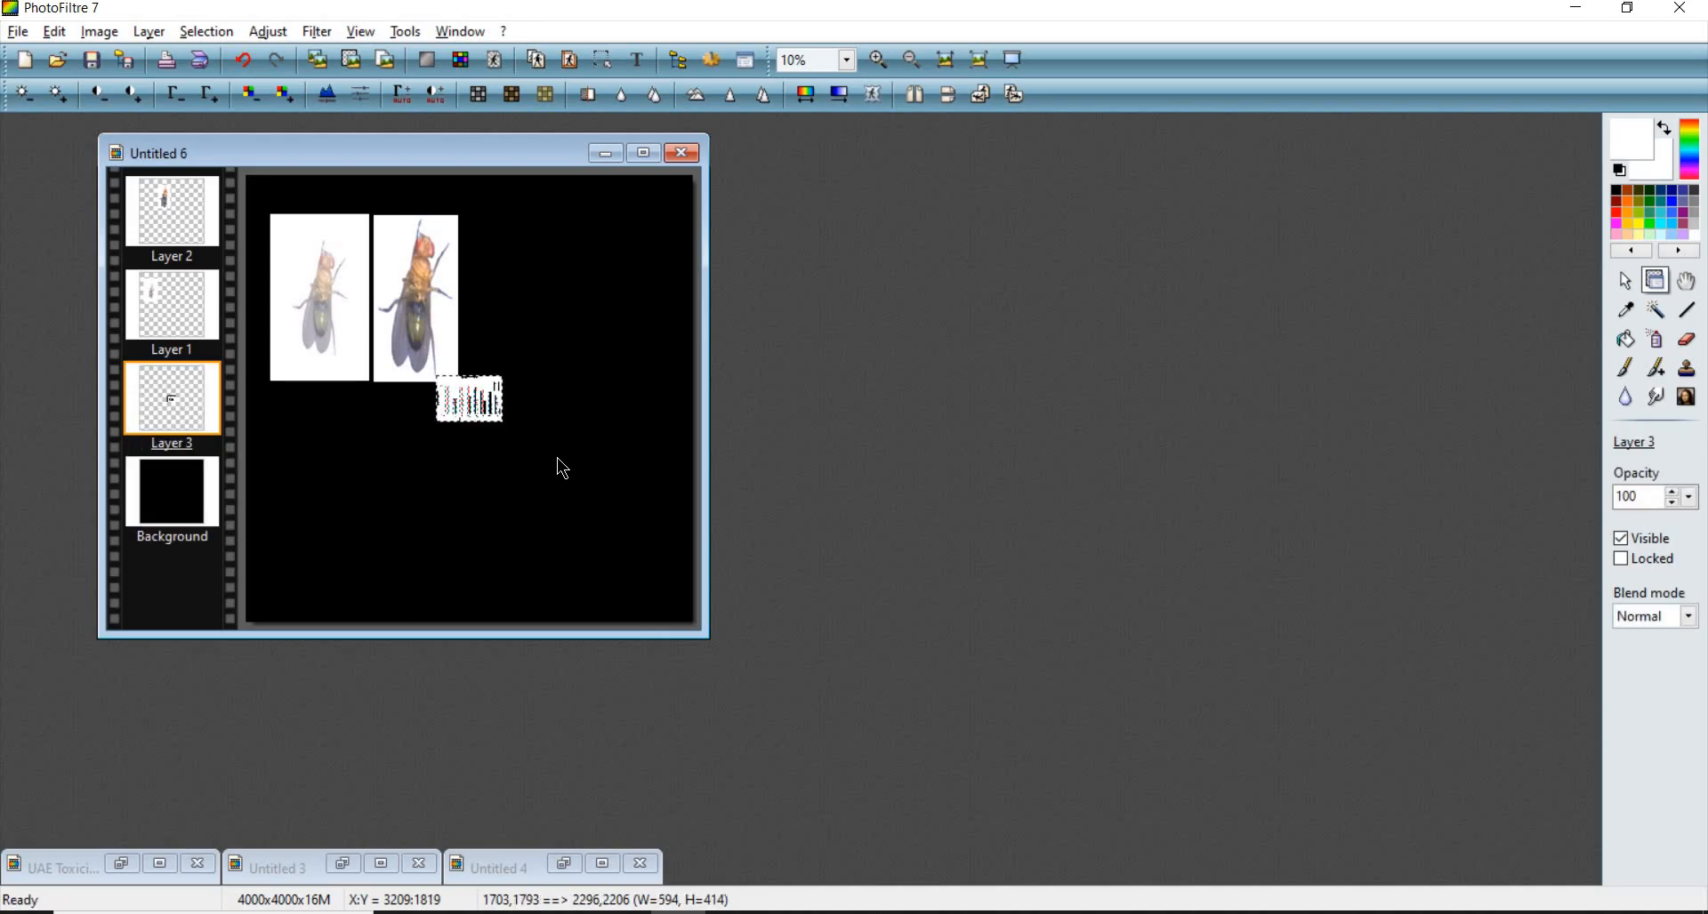
pyautogui.hotkey('ctrl', 'z')
# - Paste the copied chart as a new image and bring its window forward
pyautogui.rightClick(992, 289)
pyautogui.click(1075, 355)
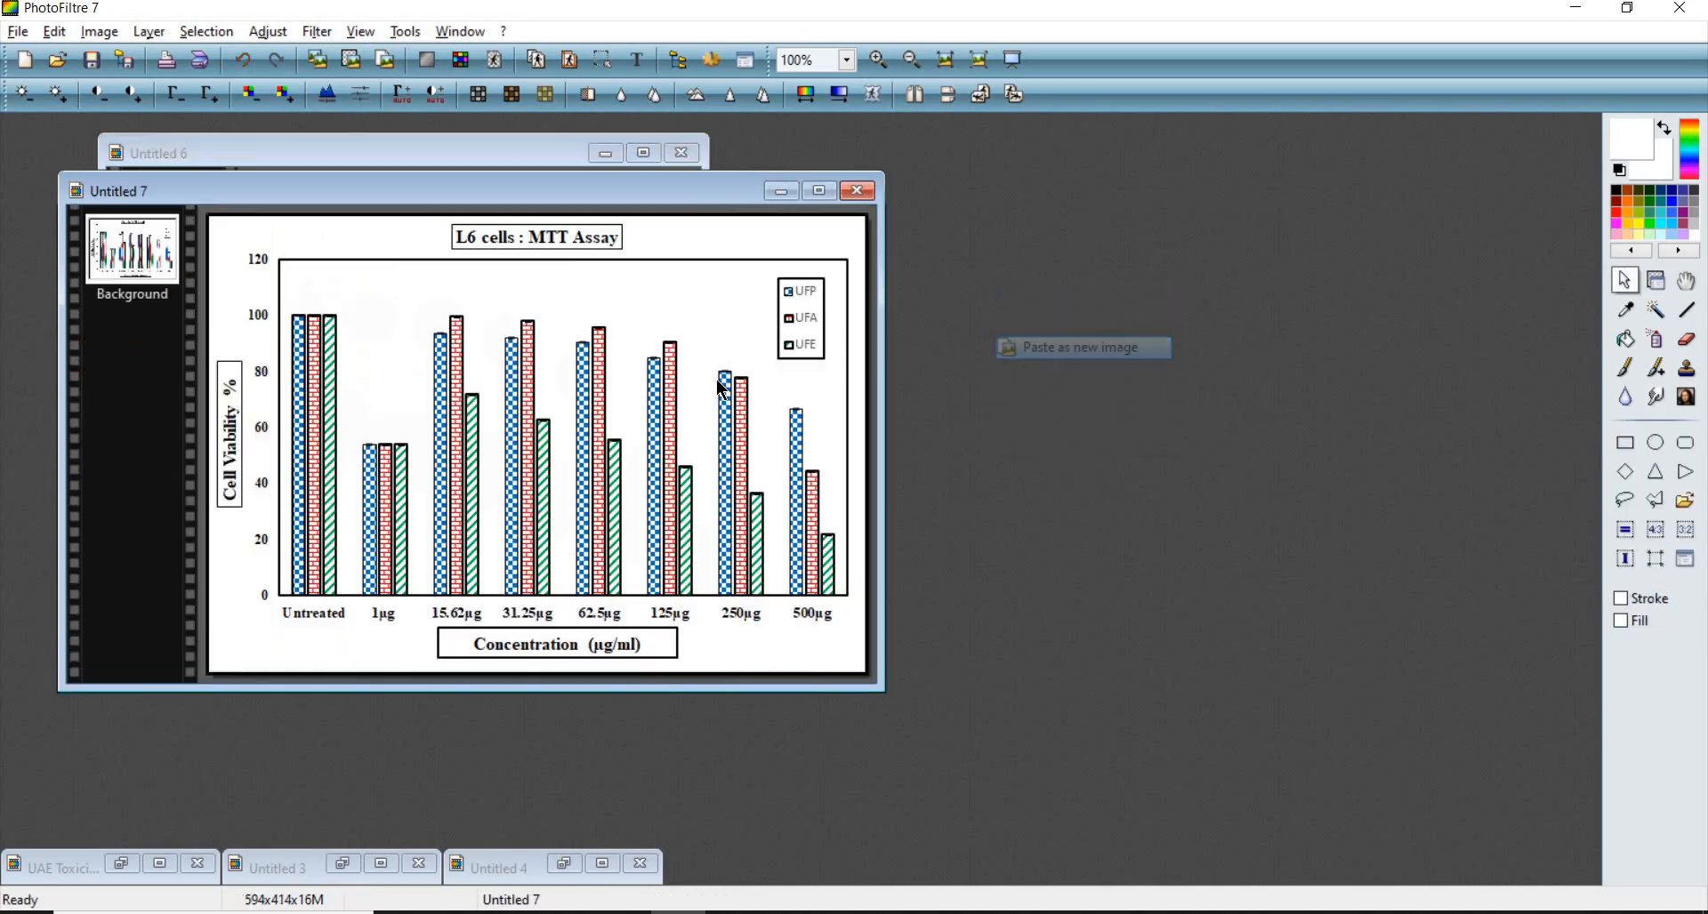
pyautogui.scroll(3, 717, 382)
pyautogui.scroll(-2, 717, 392)
pyautogui.scroll(-2, 717, 391)
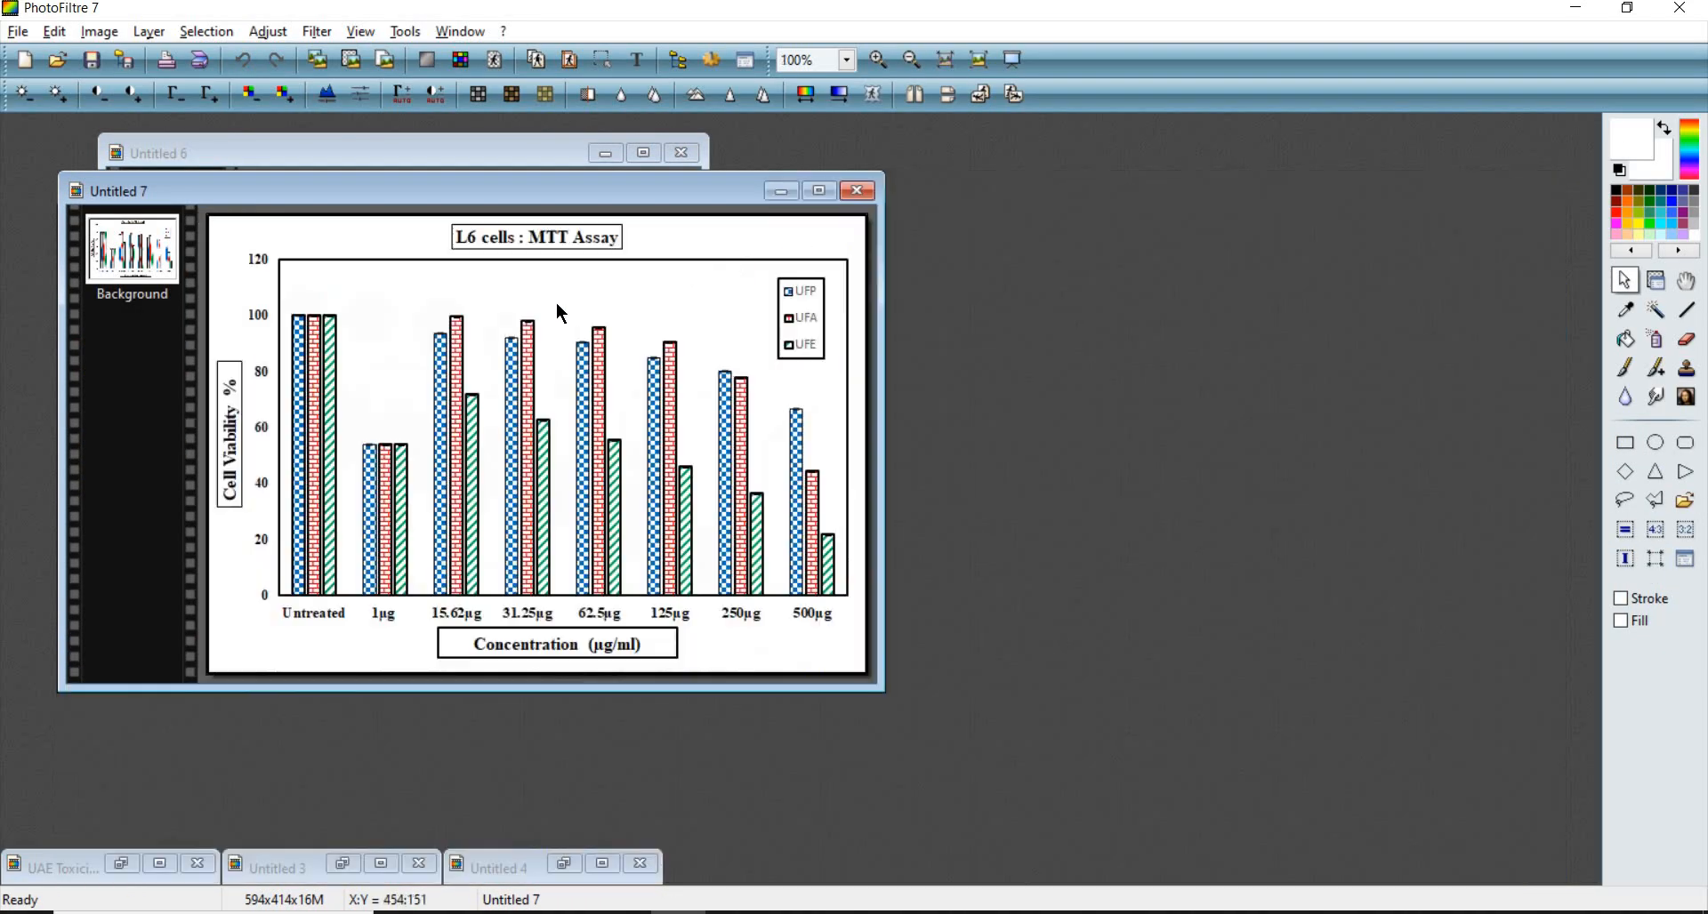
pyautogui.scroll(4, 1190, 391)
pyautogui.scroll(3, 1190, 391)
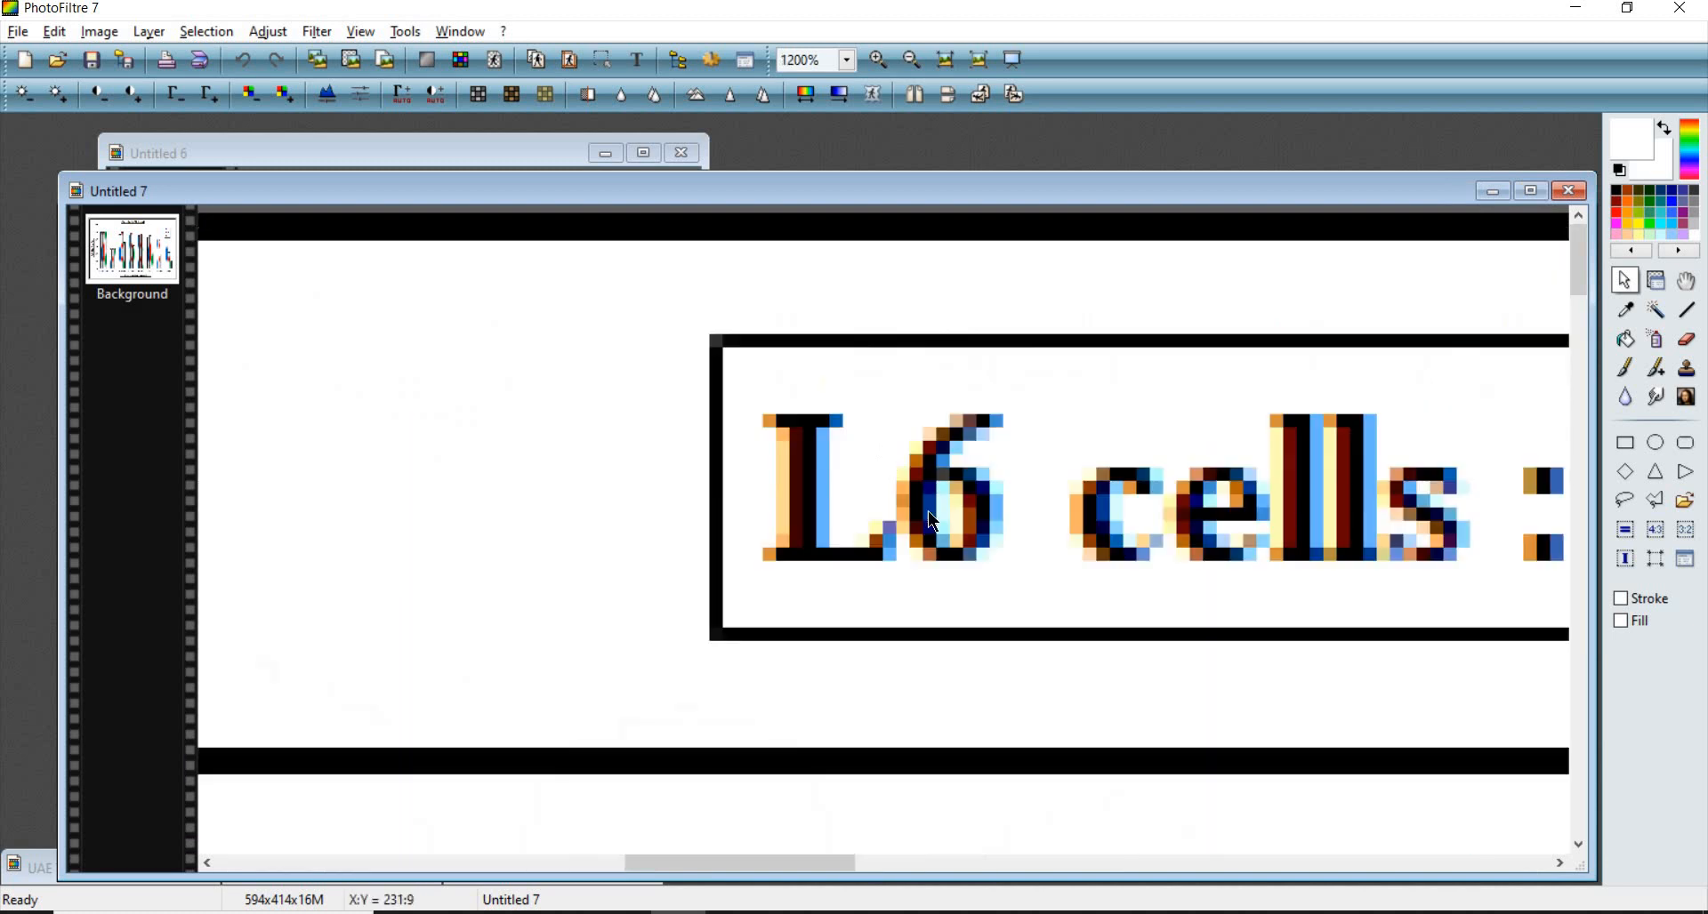
pyautogui.scroll(-3, 948, 530)
pyautogui.scroll(-5, 489, 321)
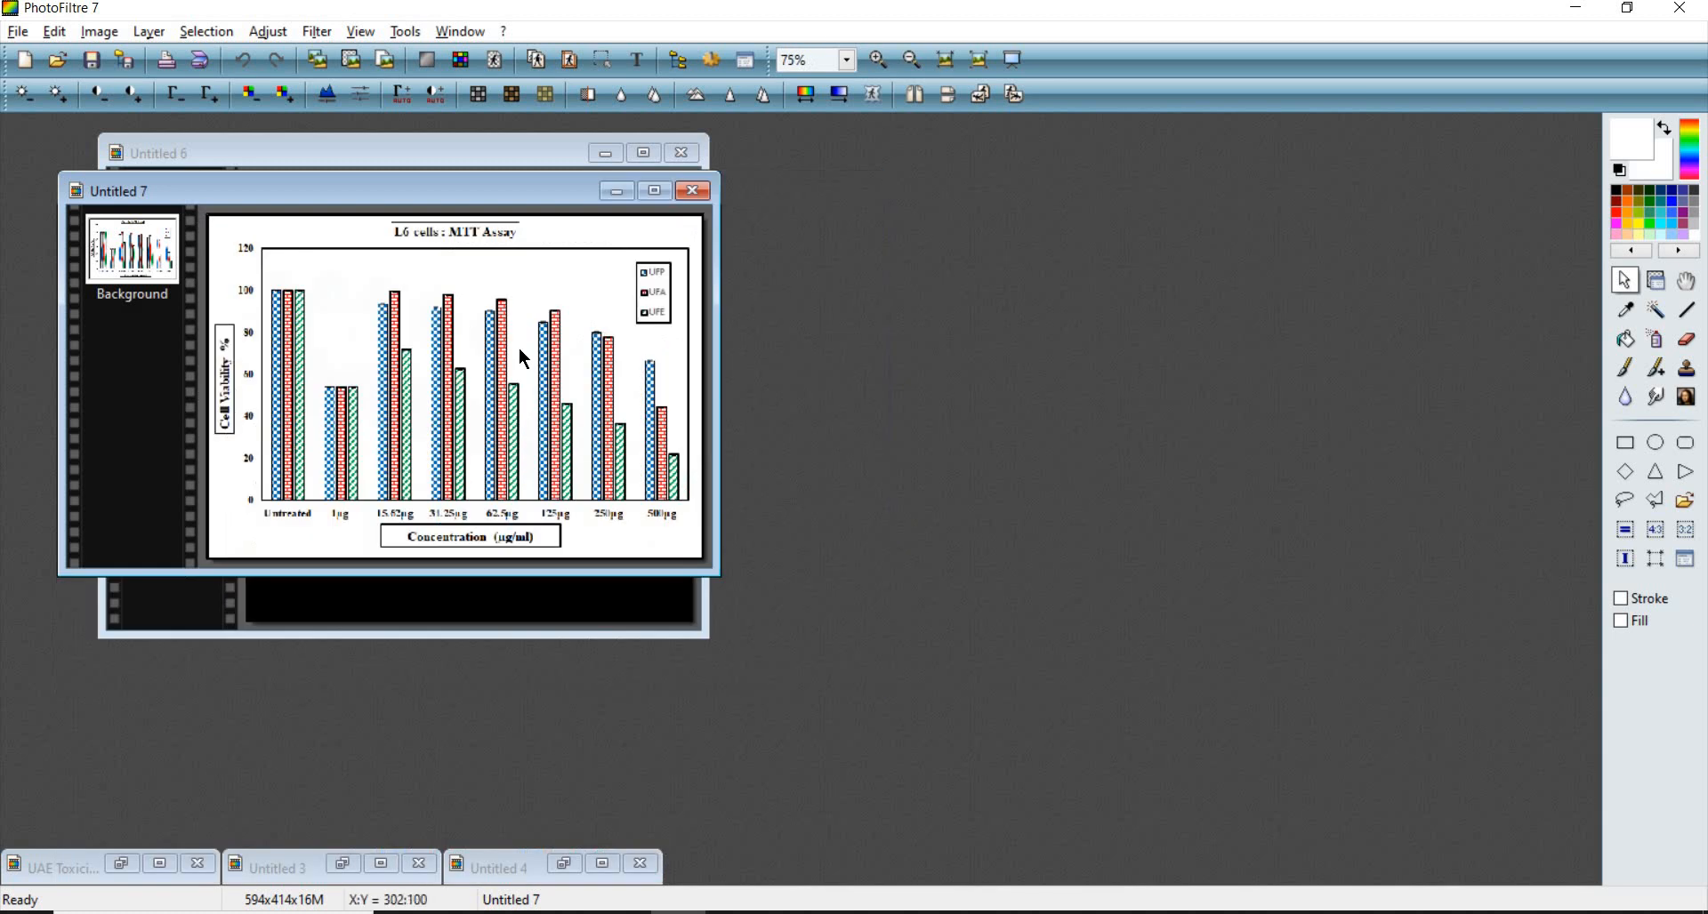
pyautogui.scroll(3, 551, 356)
pyautogui.scroll(-2, 590, 368)
pyautogui.moveTo(603, 185); pyautogui.dragTo(980, 157)
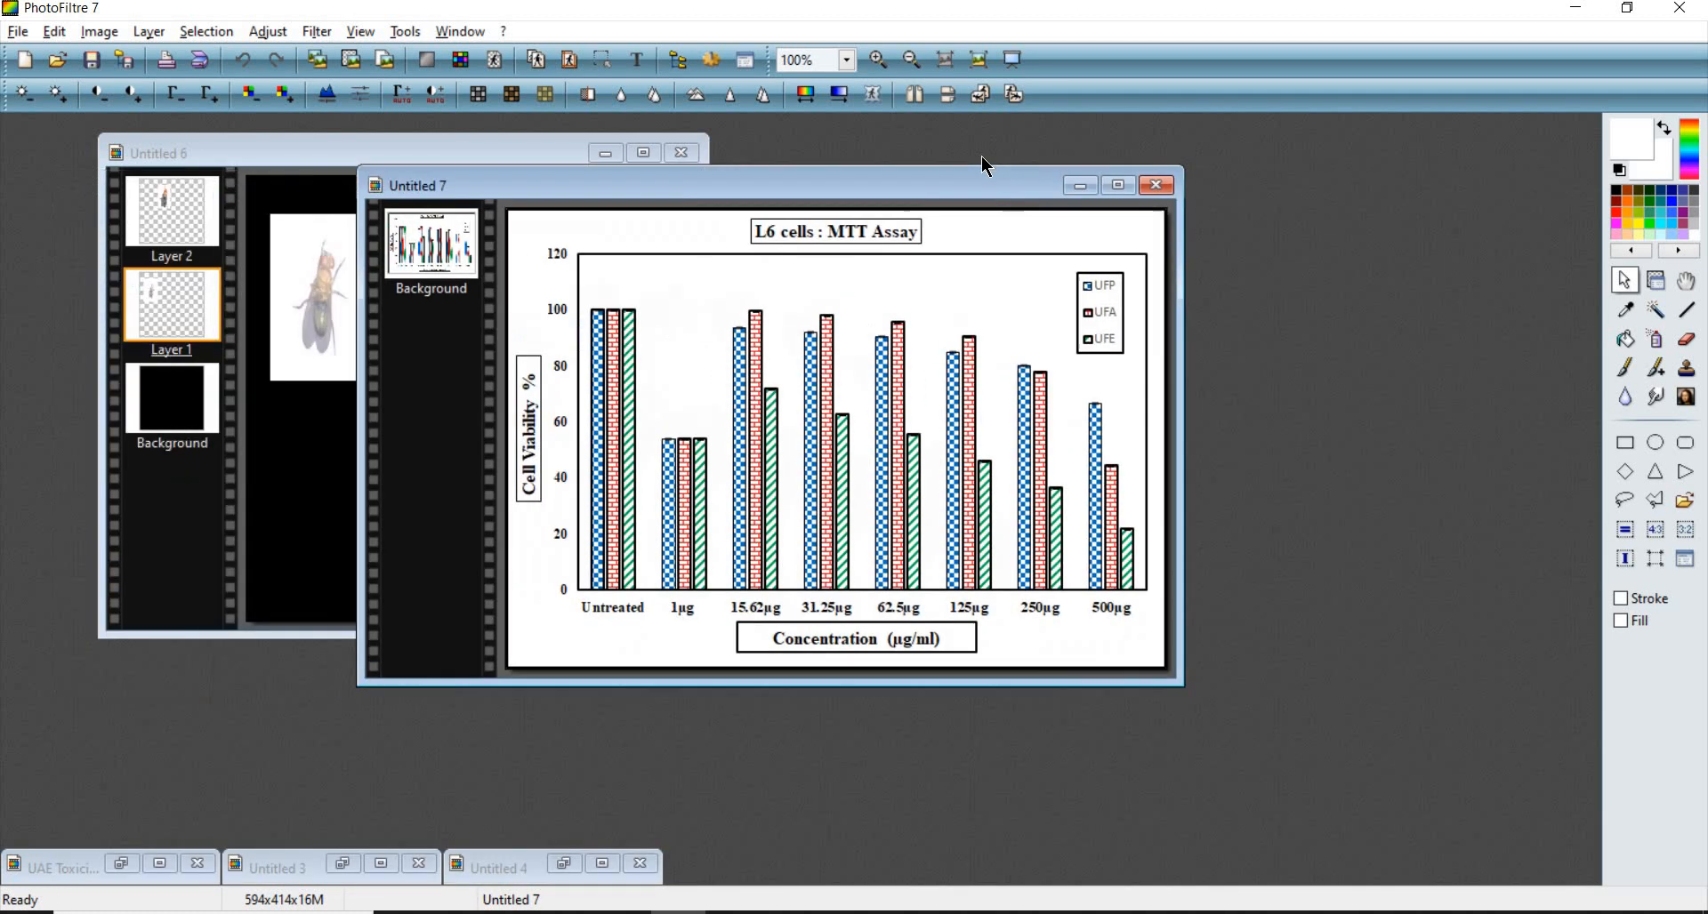
pyautogui.moveTo(338, 146); pyautogui.dragTo(282, 199)
pyautogui.moveTo(716, 164); pyautogui.dragTo(784, 158)
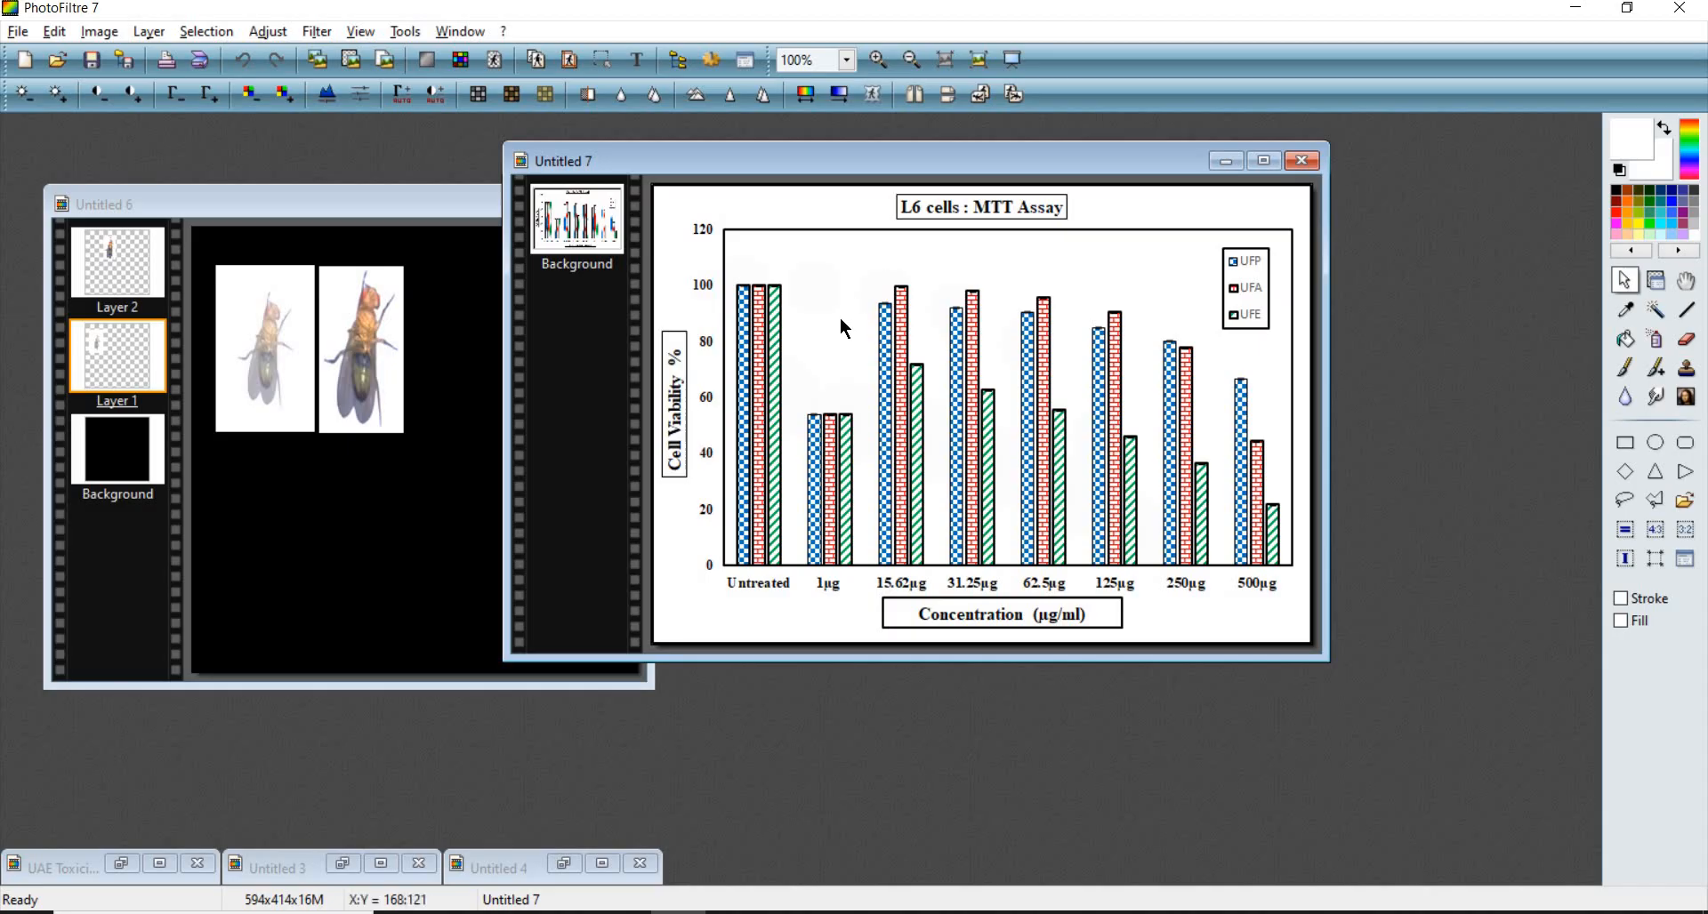
pyautogui.click(412, 509)
pyautogui.moveTo(385, 525); pyautogui.dragTo(395, 533)
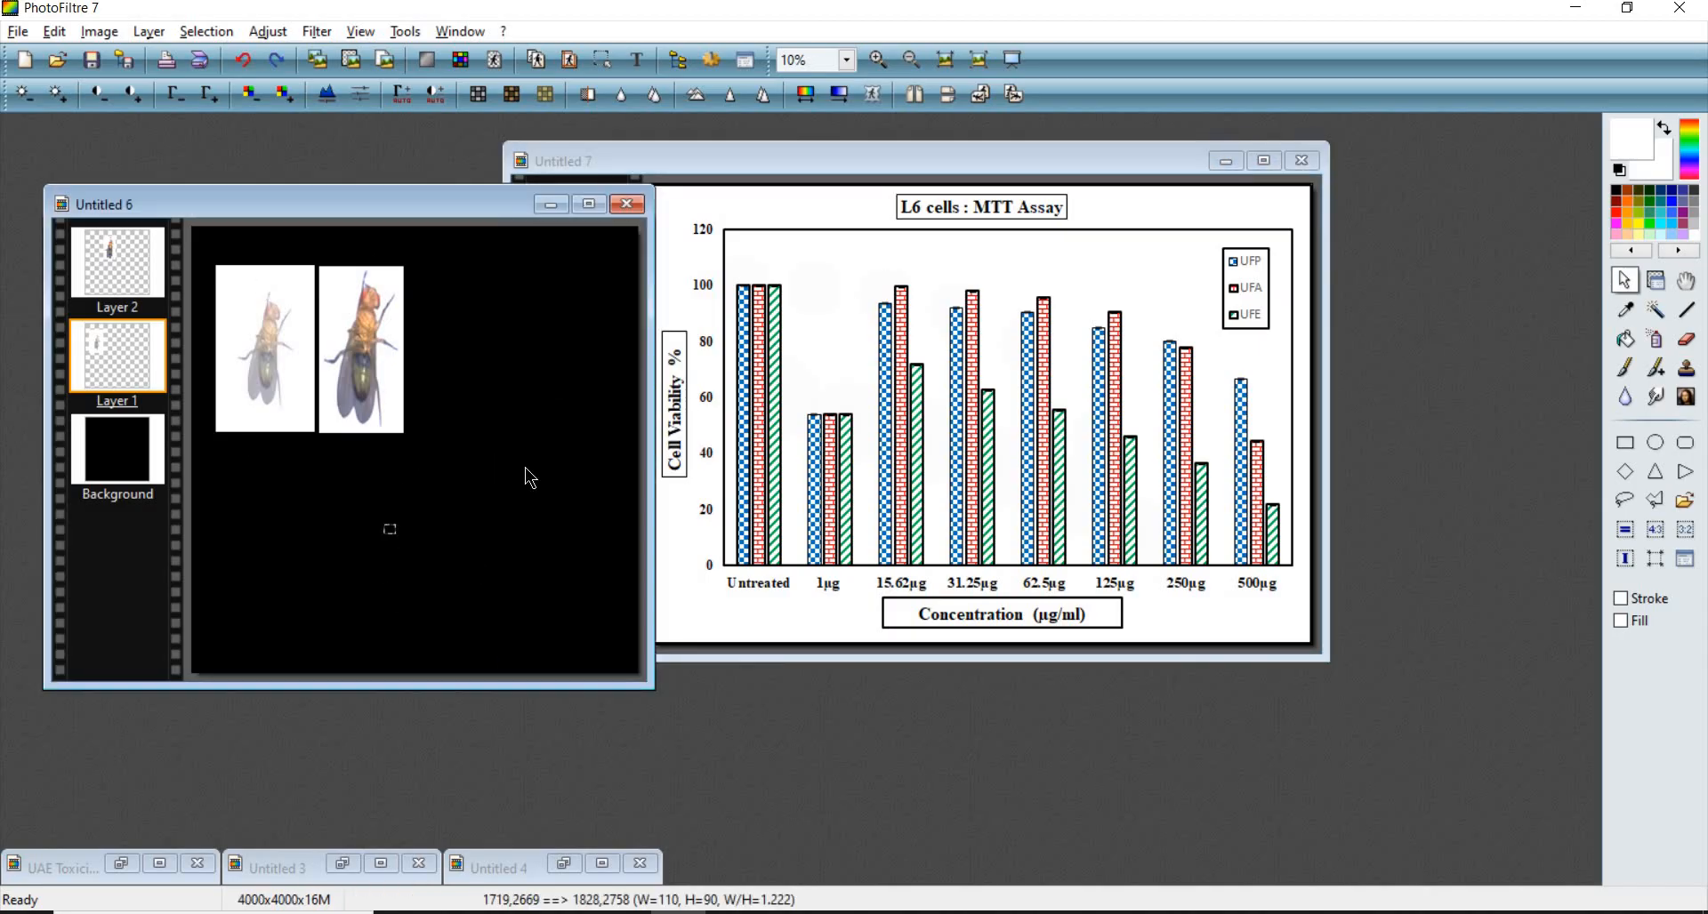
pyautogui.click(1049, 369)
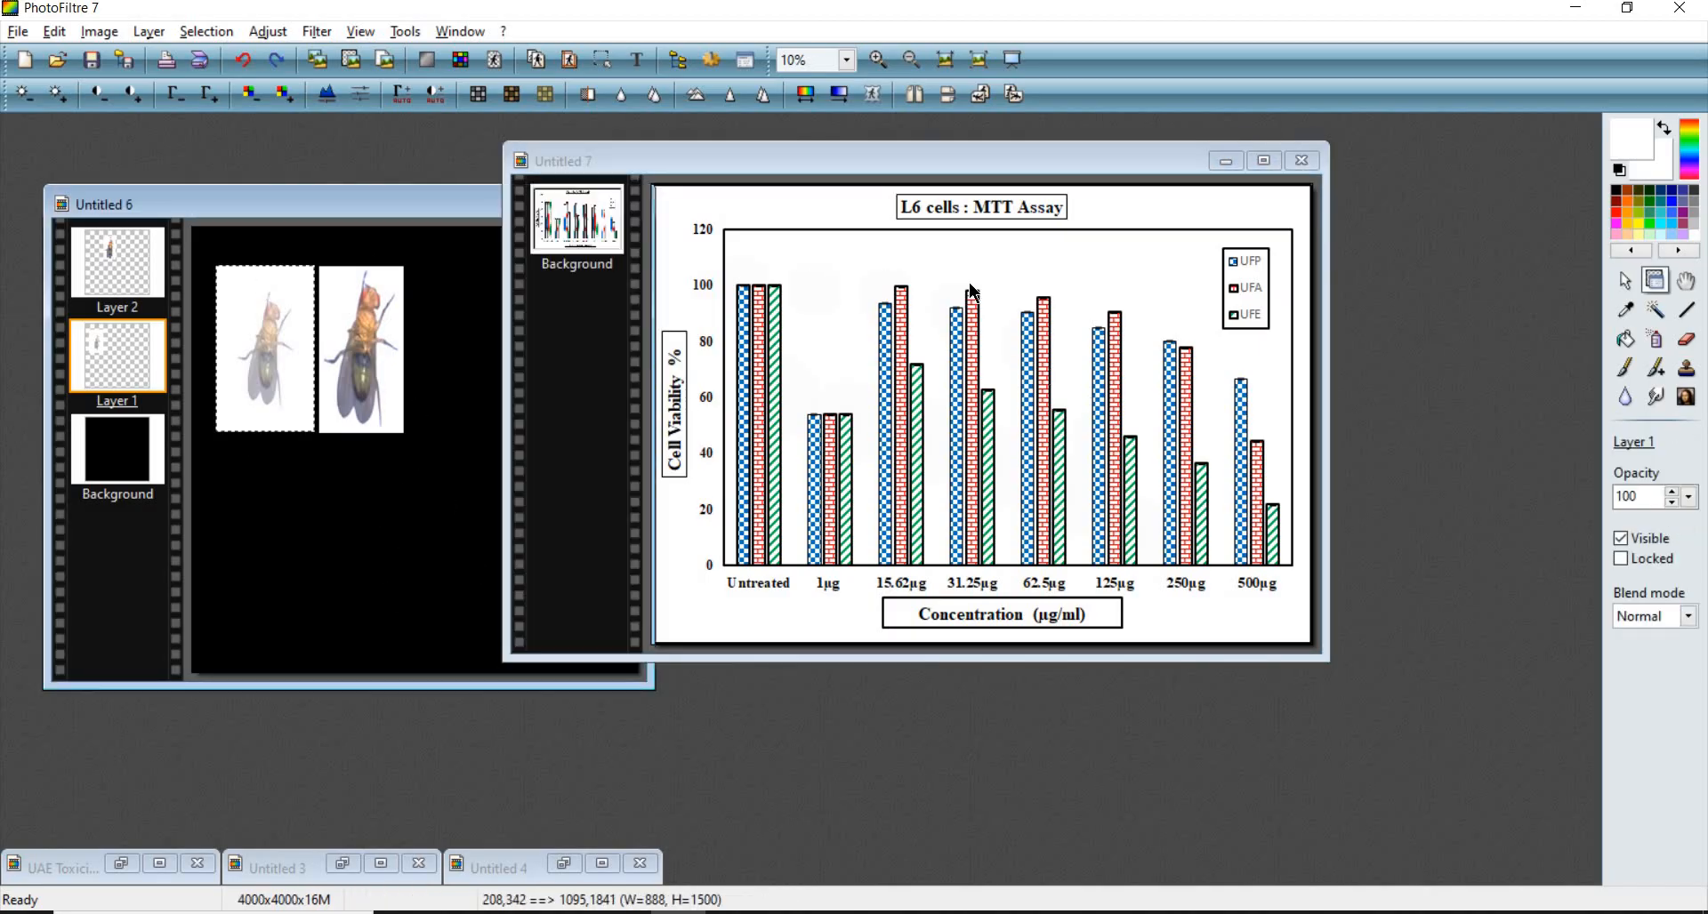
pyautogui.moveTo(929, 169); pyautogui.dragTo(727, 162)
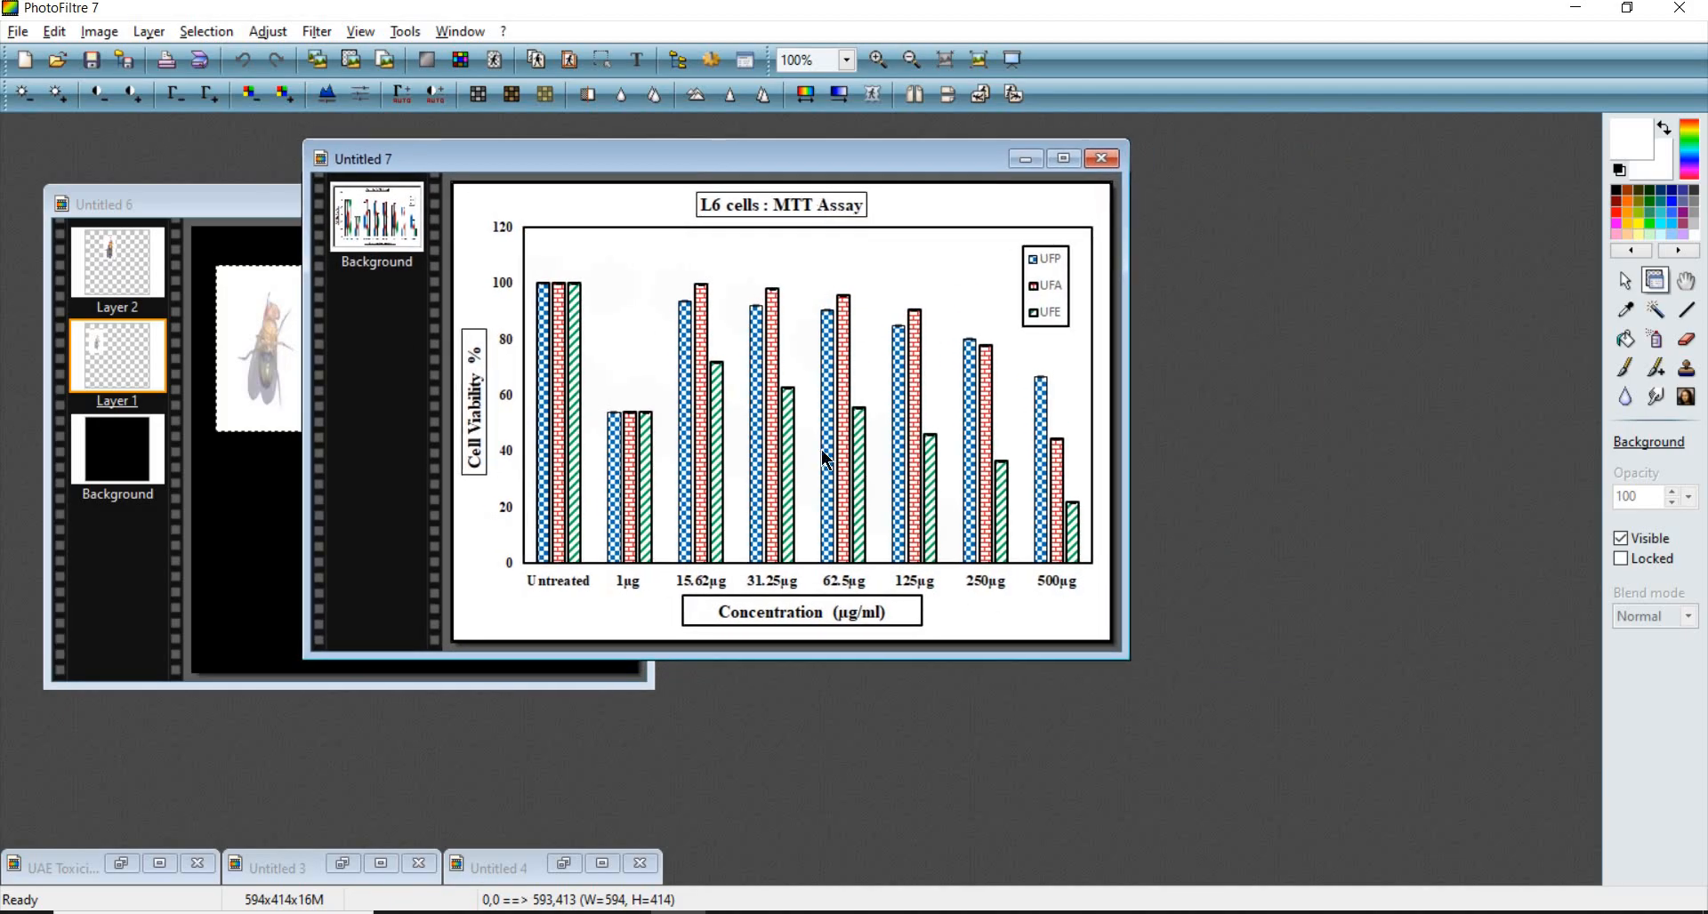
pyautogui.rightClick(788, 262)
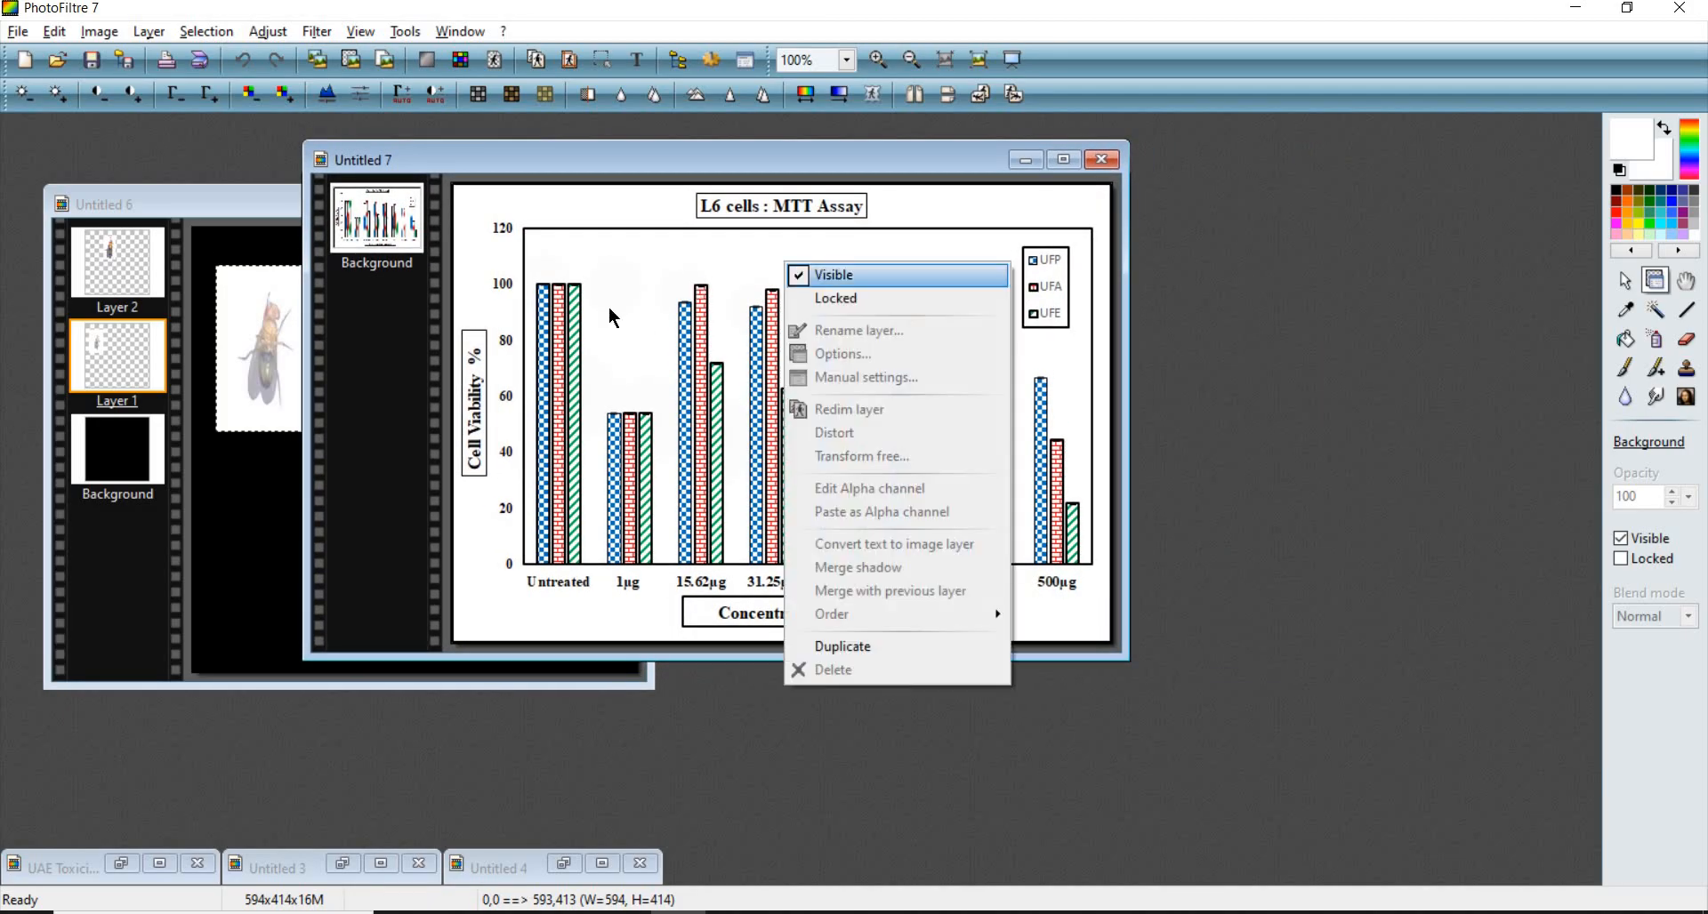
pyautogui.click(609, 308)
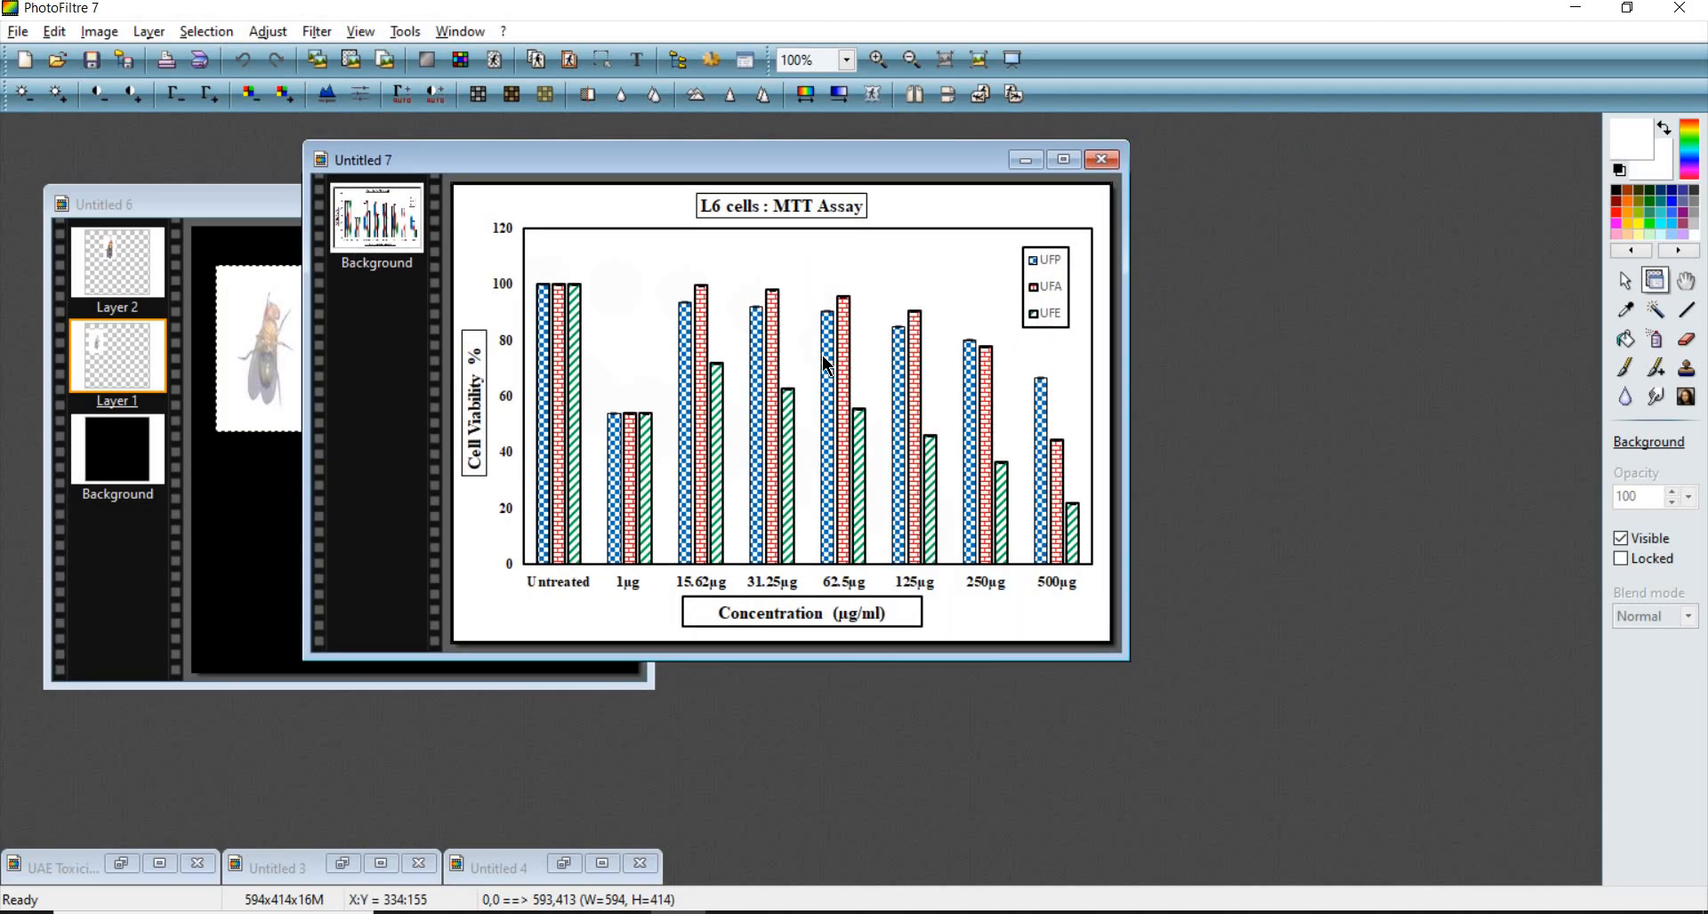
pyautogui.click(823, 356)
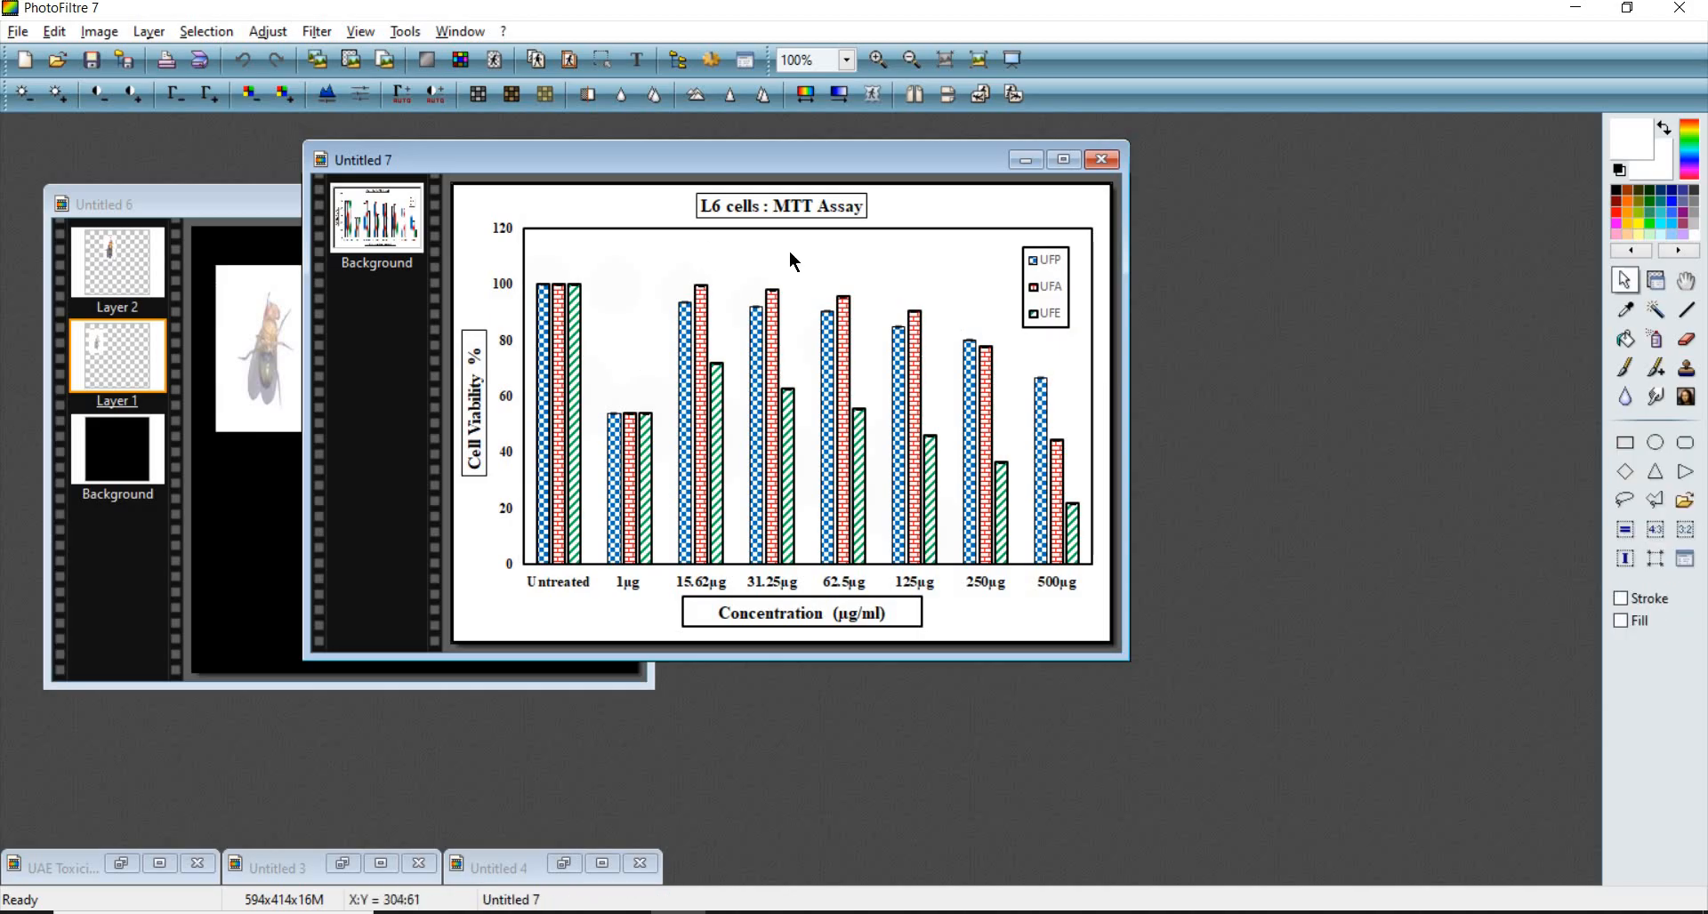
# - Resize the chart image to a height of 2000 pixels with aspect ratio preserved
pyautogui.rightClick(651, 237)
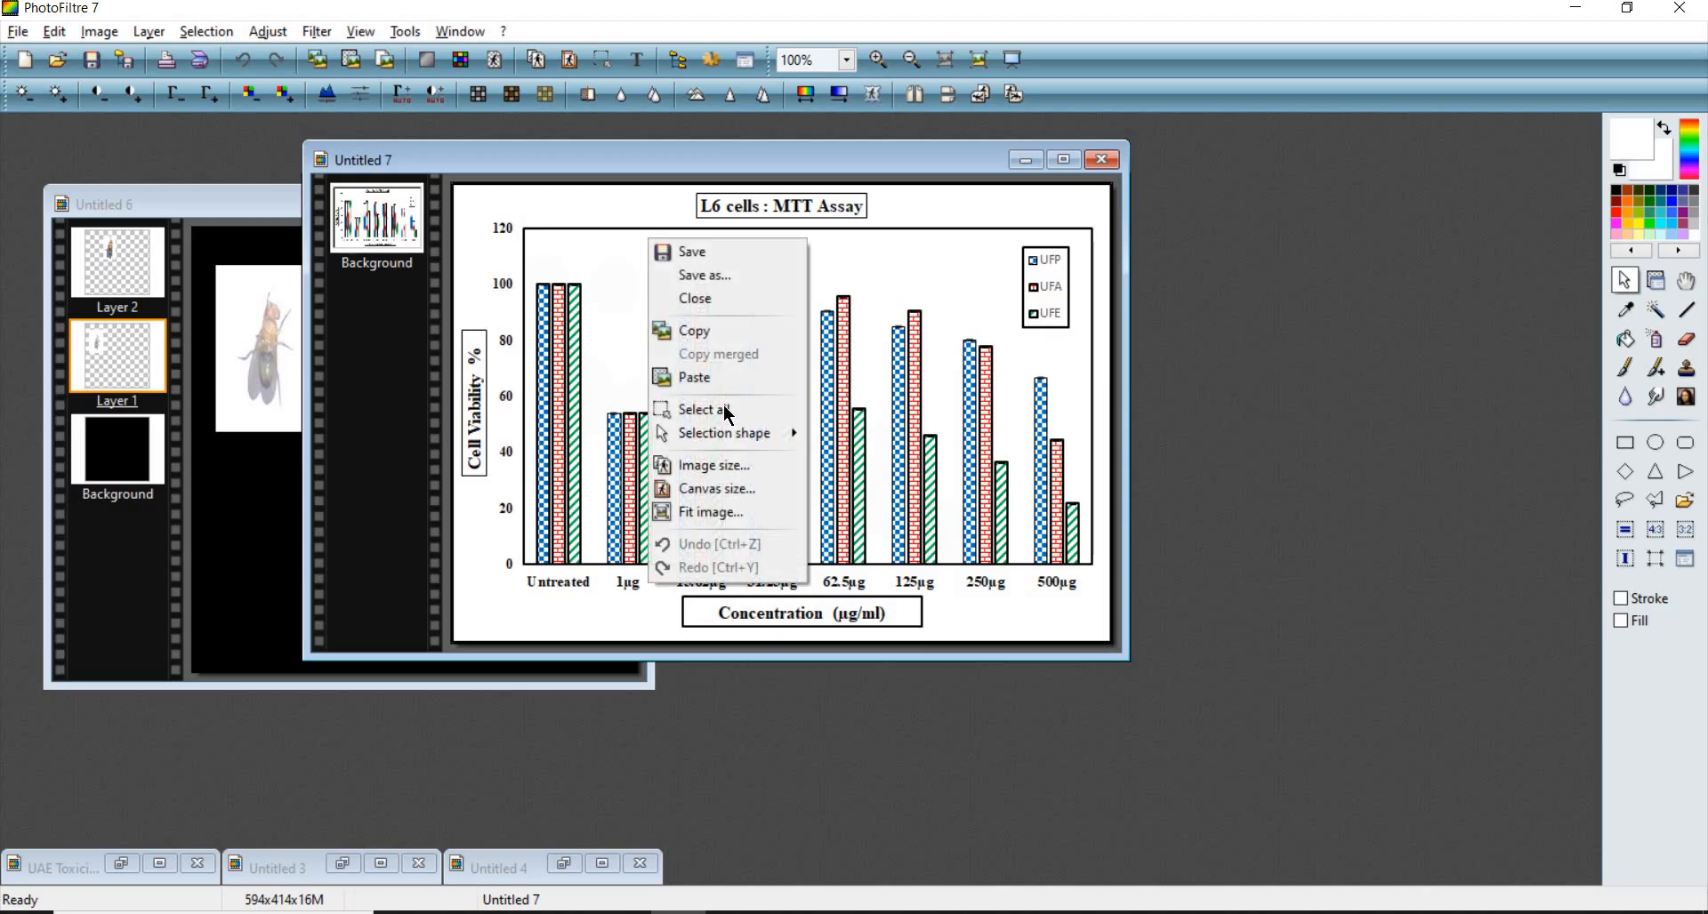
pyautogui.click(717, 473)
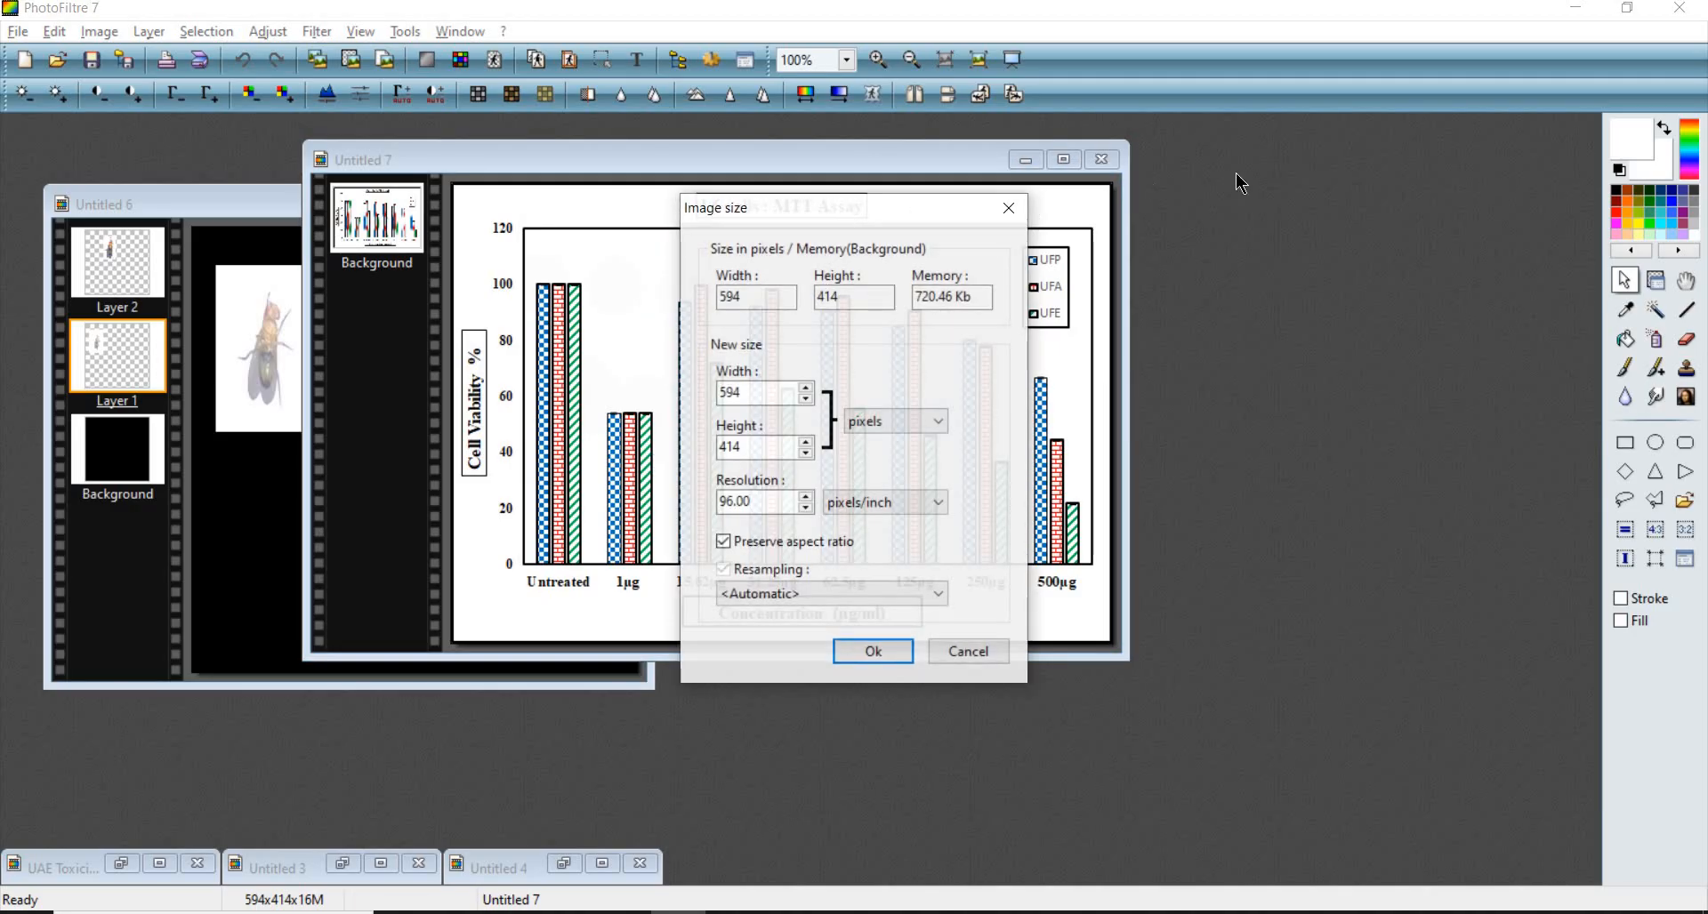
pyautogui.moveTo(1242, 185); pyautogui.dragTo(1377, 169)
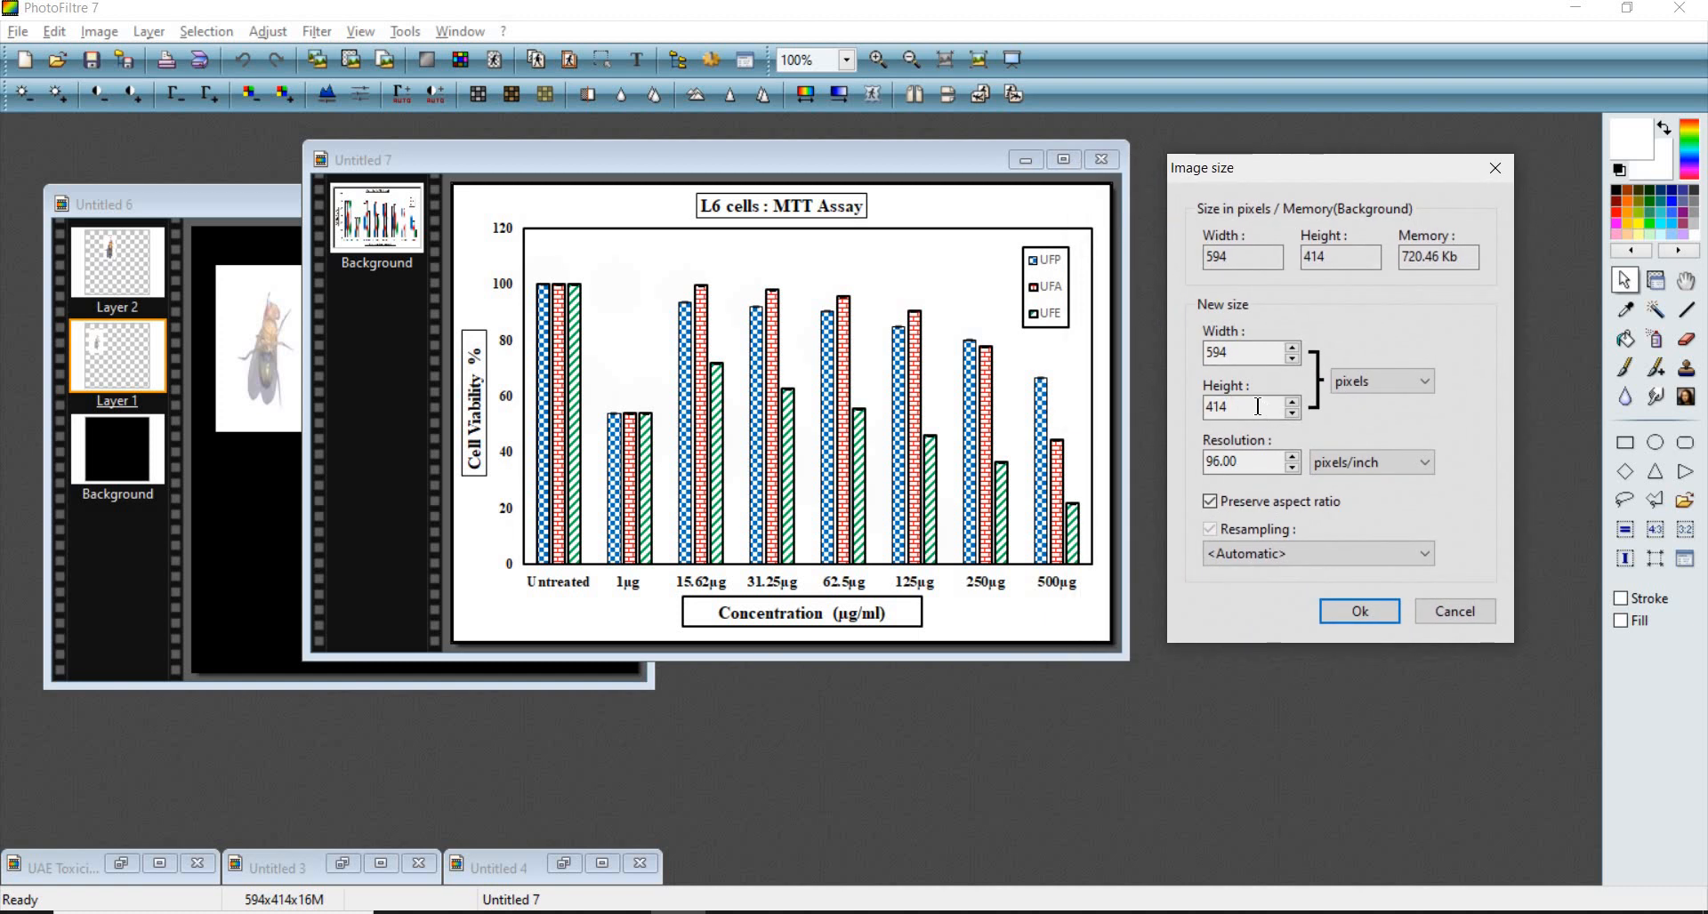
pyautogui.moveTo(1261, 409); pyautogui.dragTo(1162, 403)
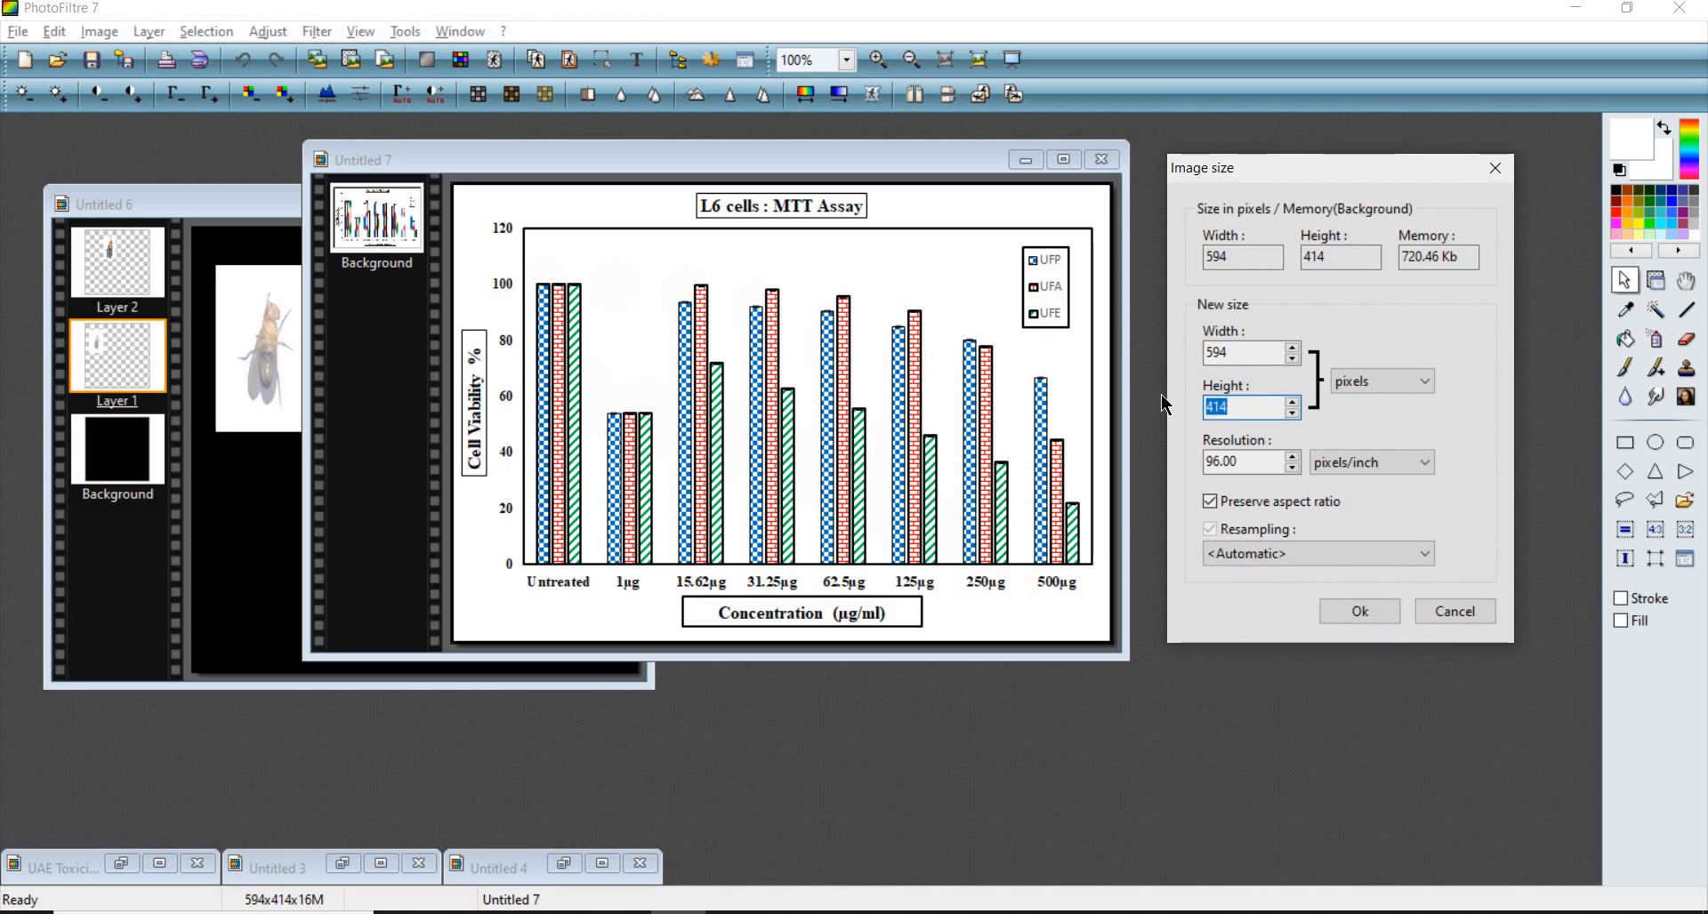
pyautogui.write('200')
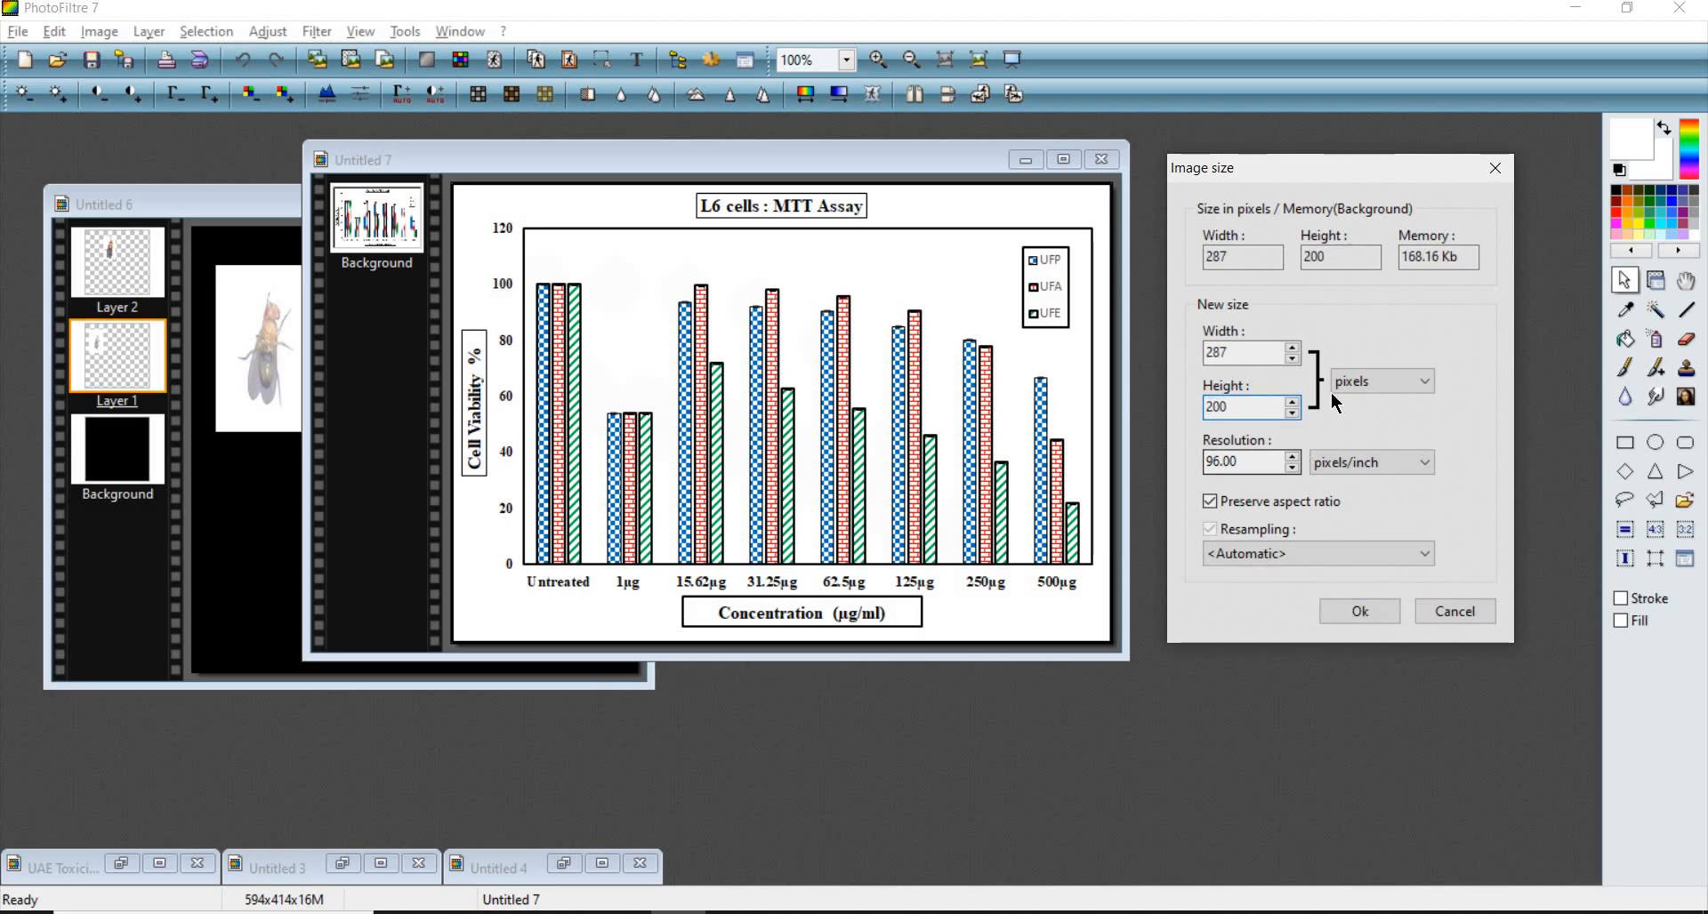
pyautogui.write('0')
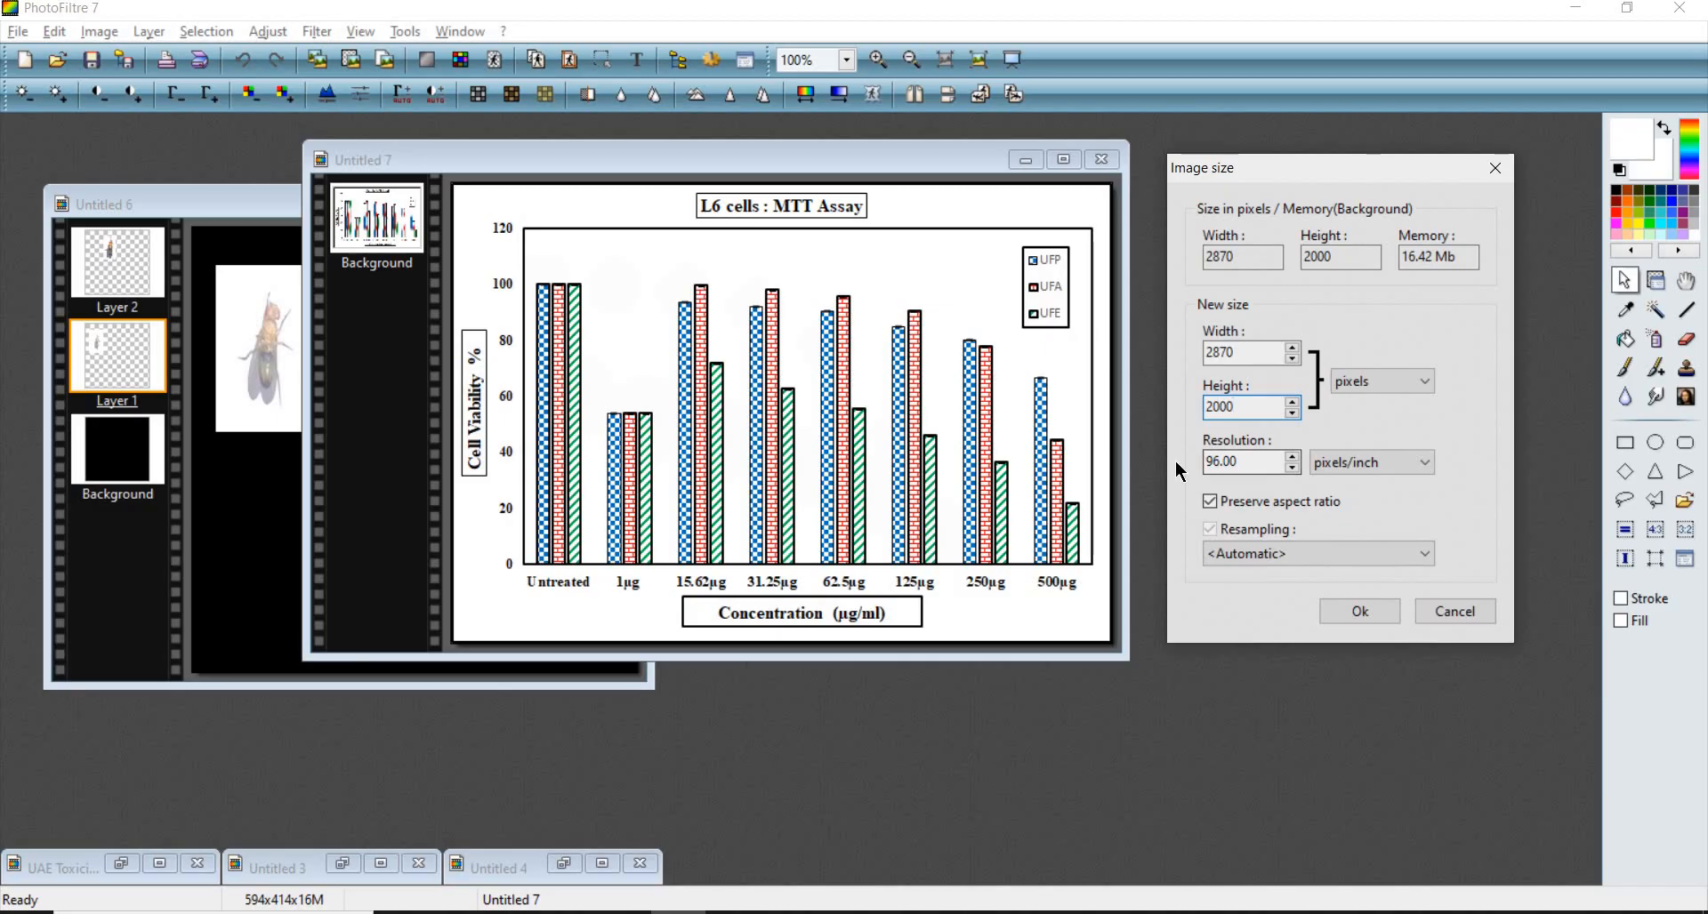
pyautogui.doubleClick(1220, 460)
pyautogui.click(1360, 613)
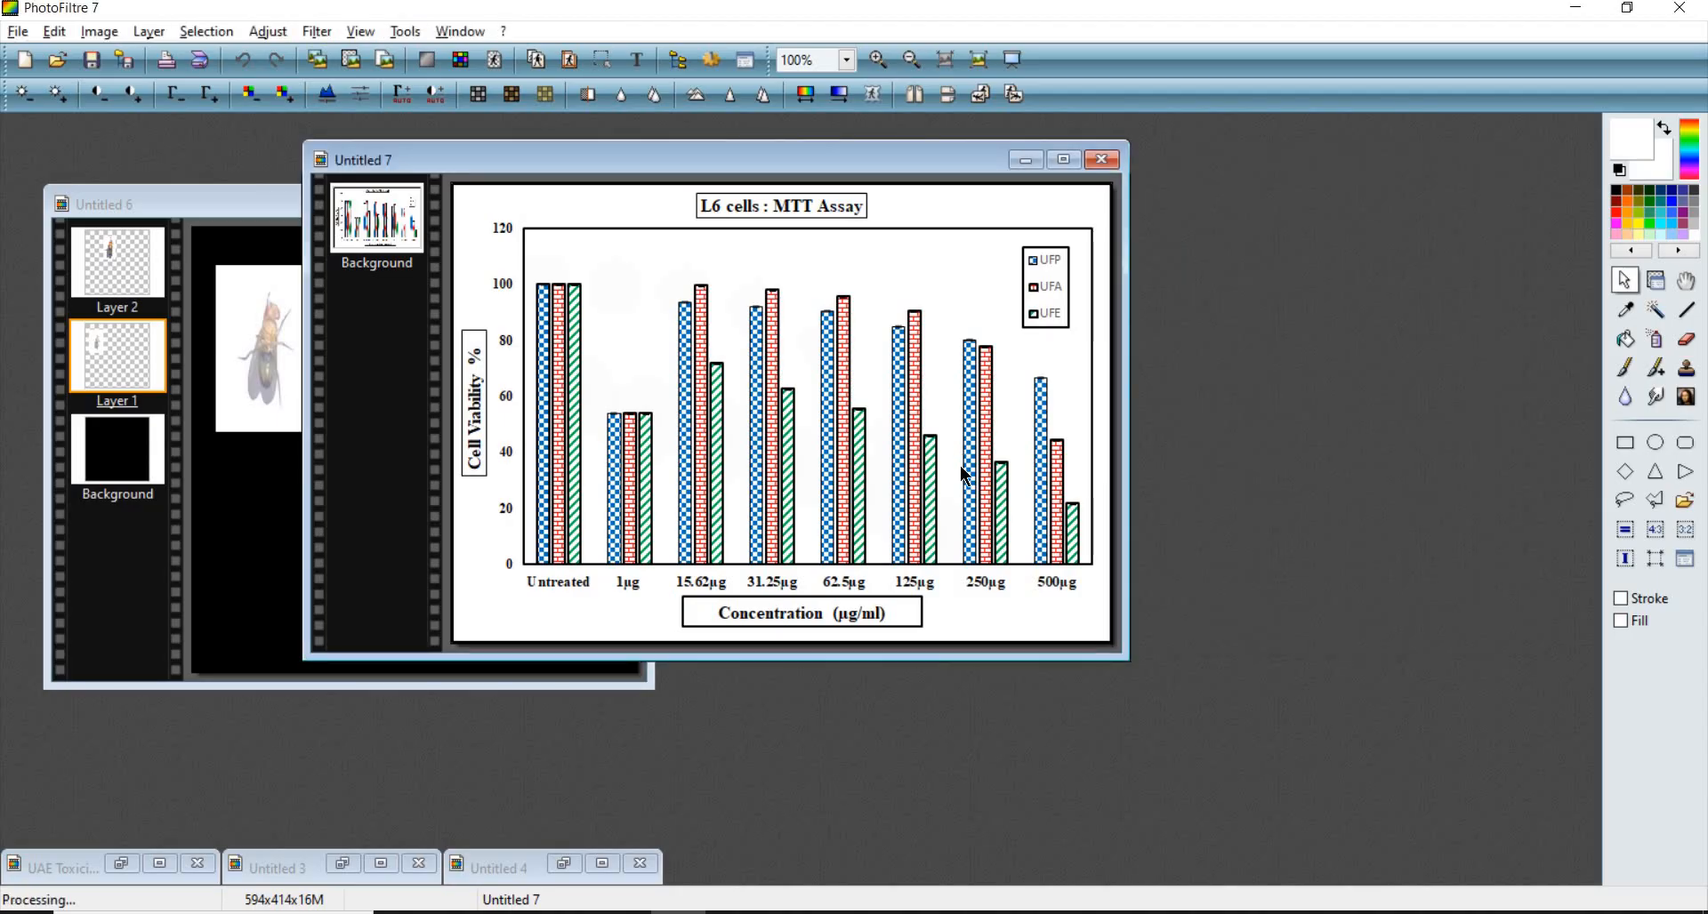
pyautogui.scroll(-3, 974, 461)
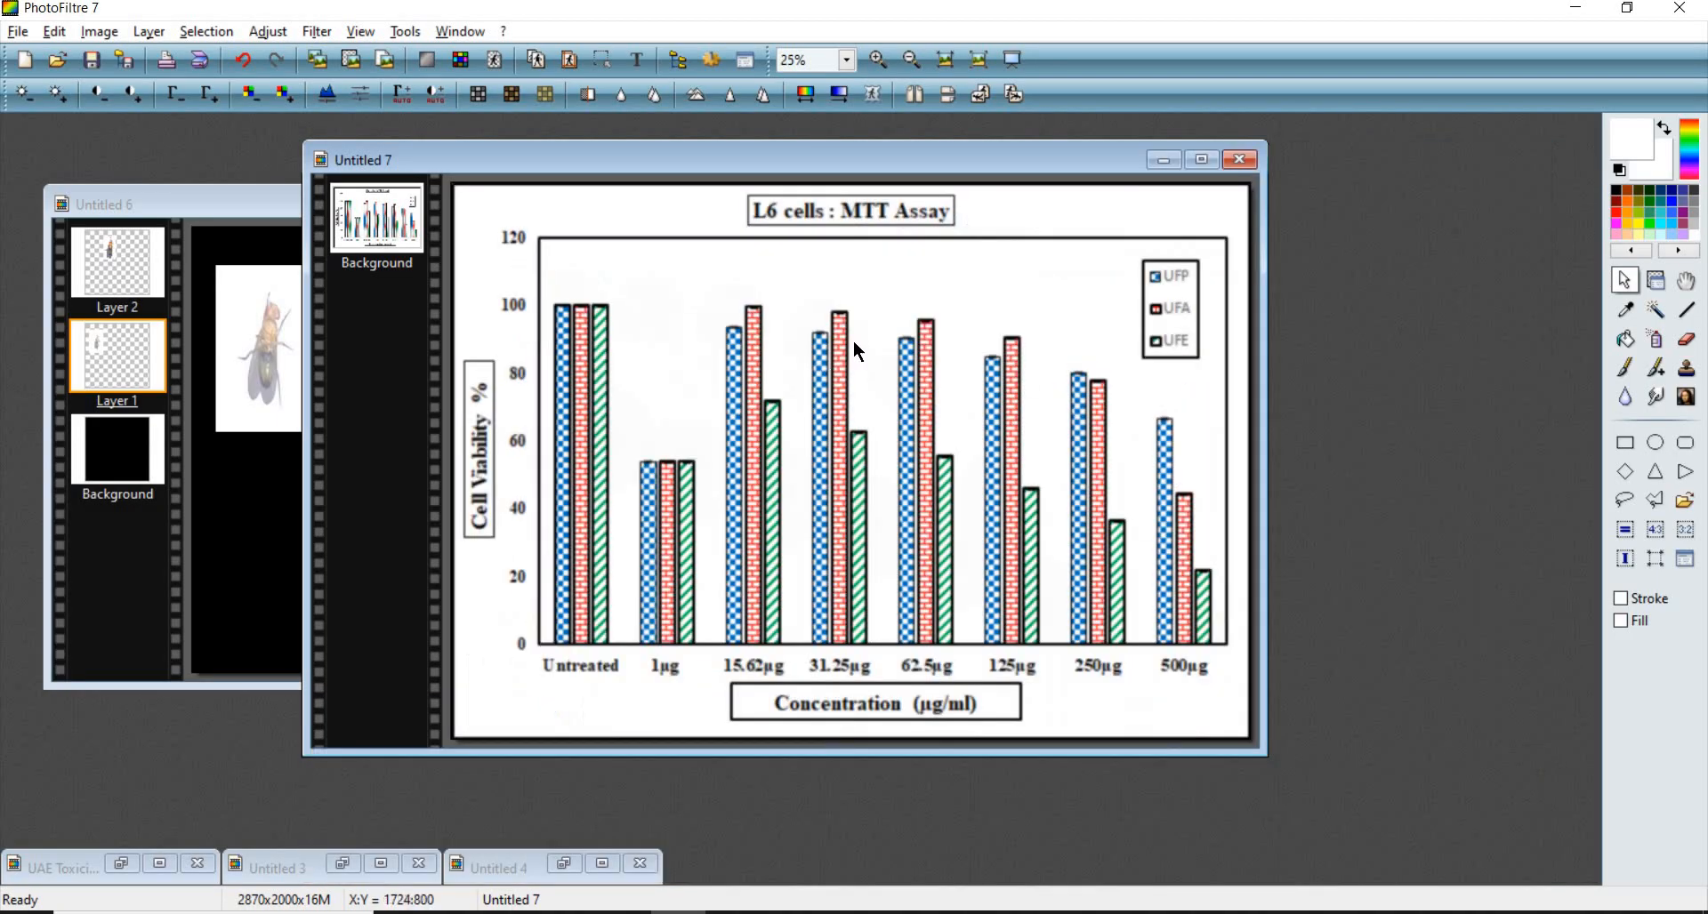
pyautogui.scroll(3, 854, 354)
pyautogui.scroll(4, 923, 356)
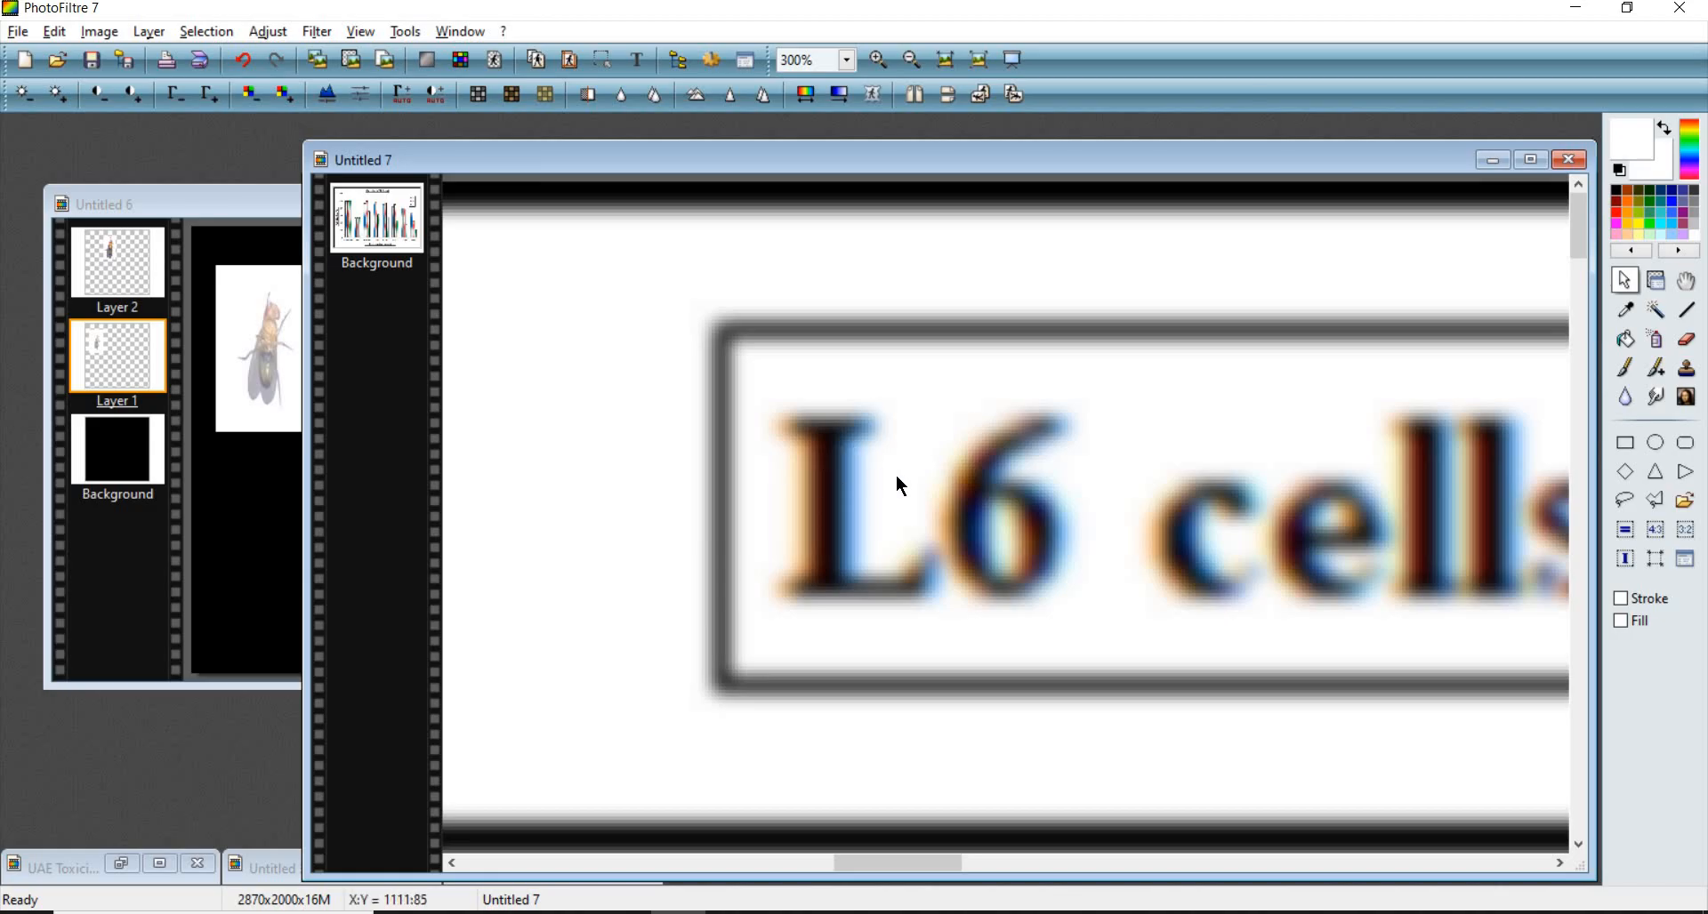
pyautogui.scroll(-2, 916, 501)
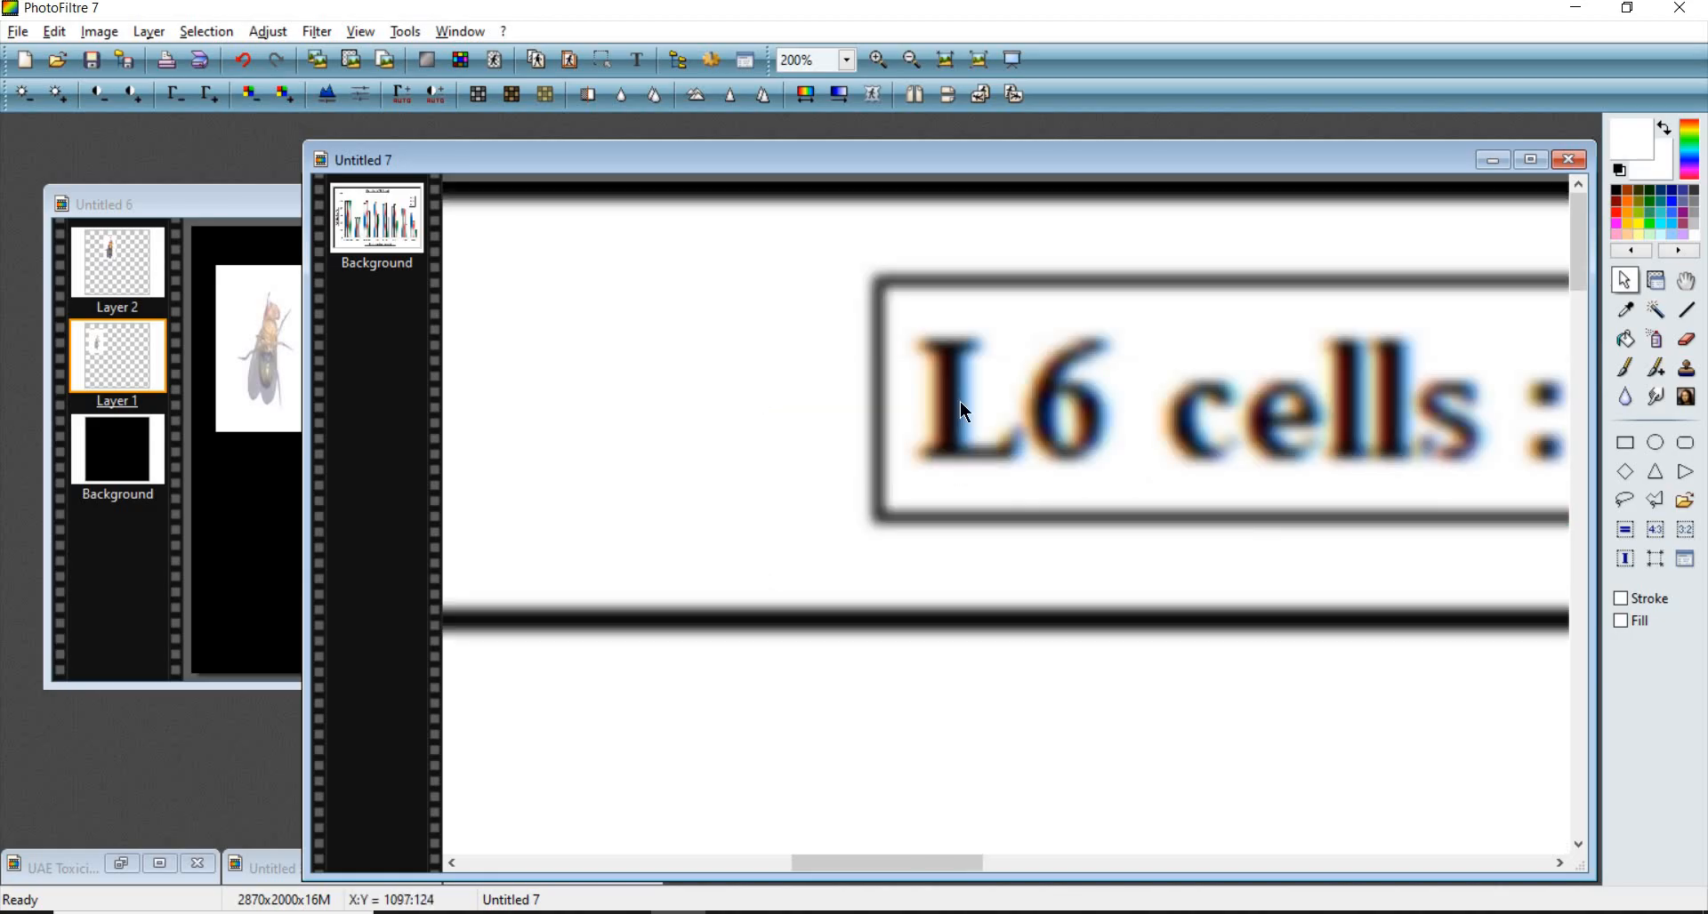
pyautogui.scroll(2, 1032, 481)
pyautogui.scroll(-1, 1032, 481)
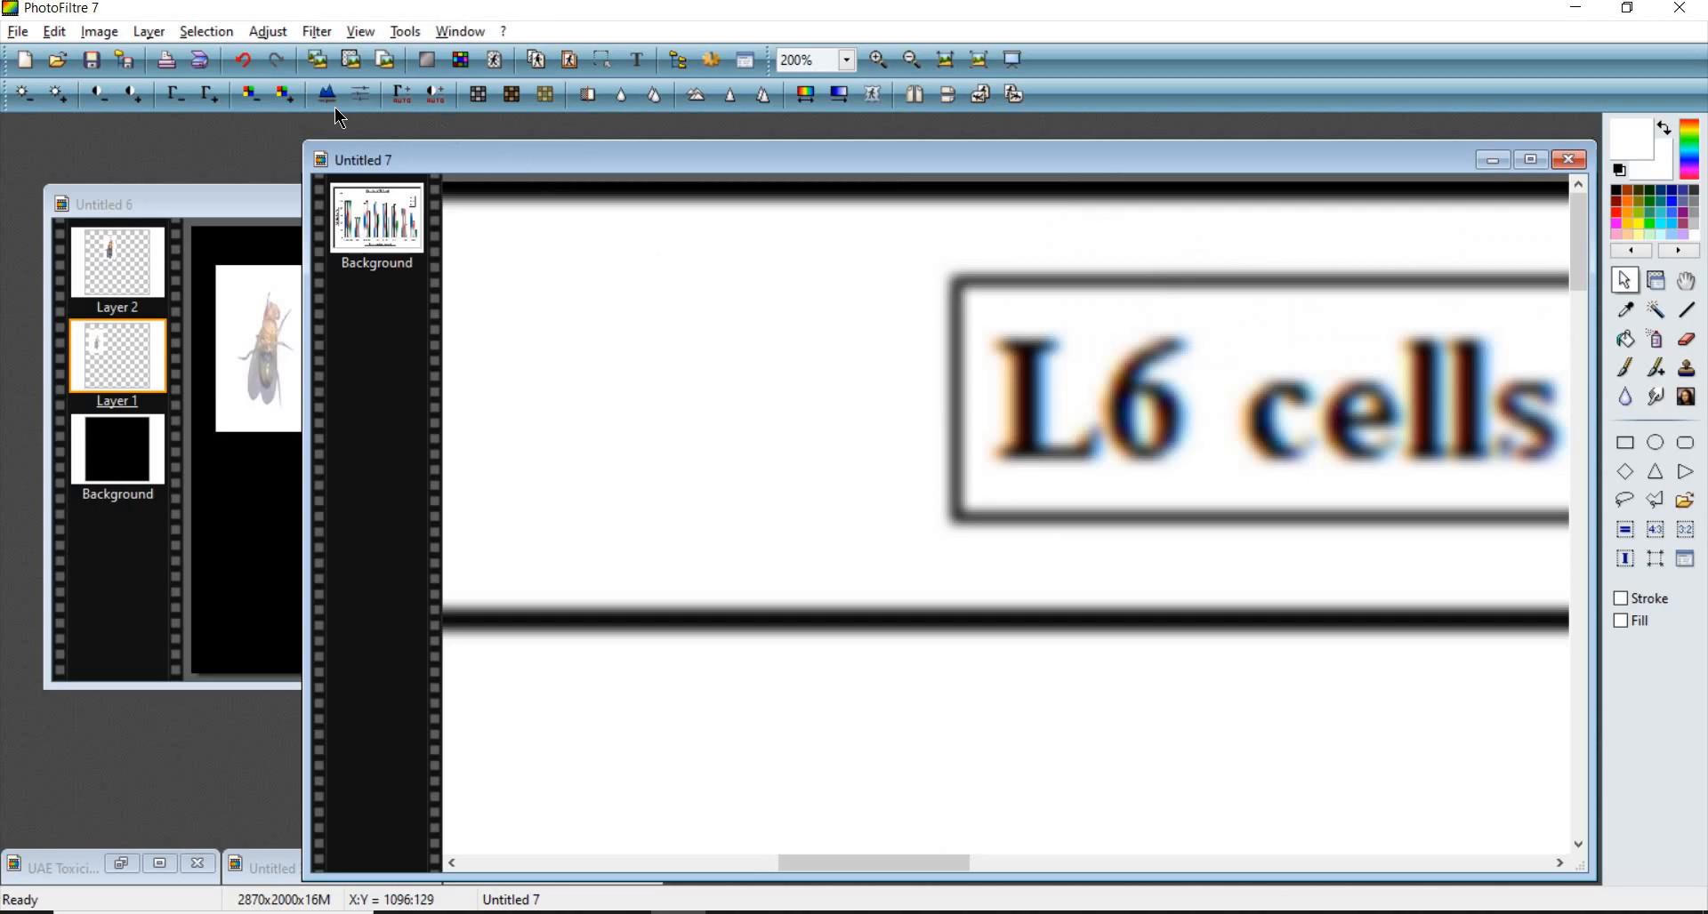
# - Apply quick contrast and gamma corrections to the chart image to sharpen its tones
pyautogui.click(184, 98)
pyautogui.click(183, 99)
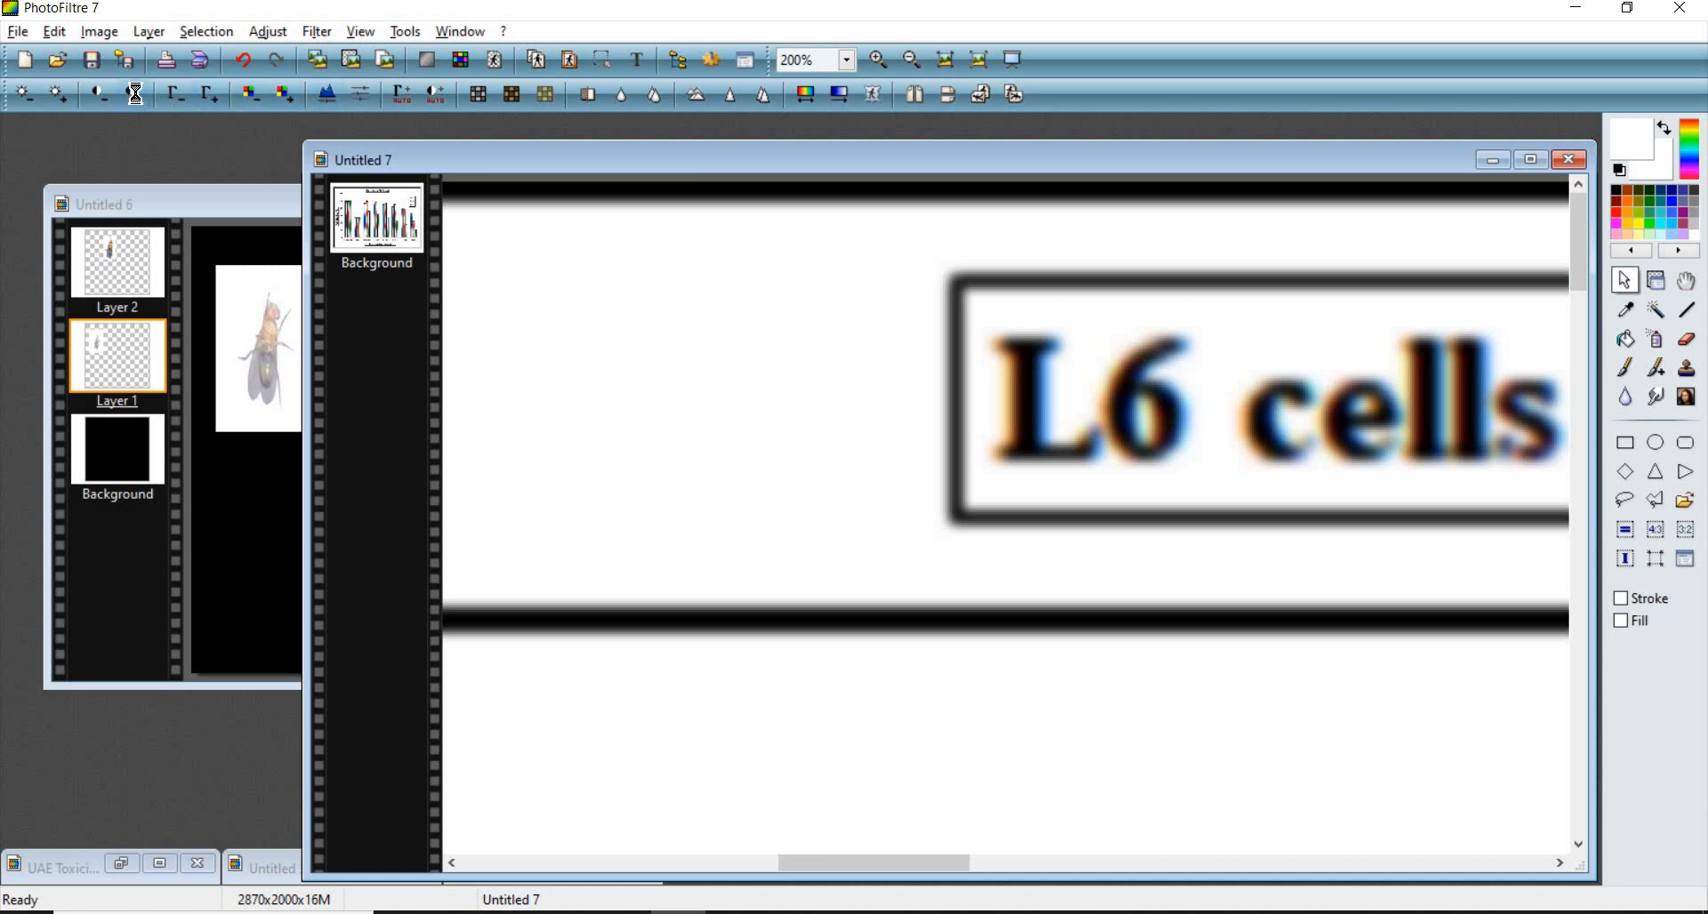
pyautogui.click(100, 95)
pyautogui.click(100, 96)
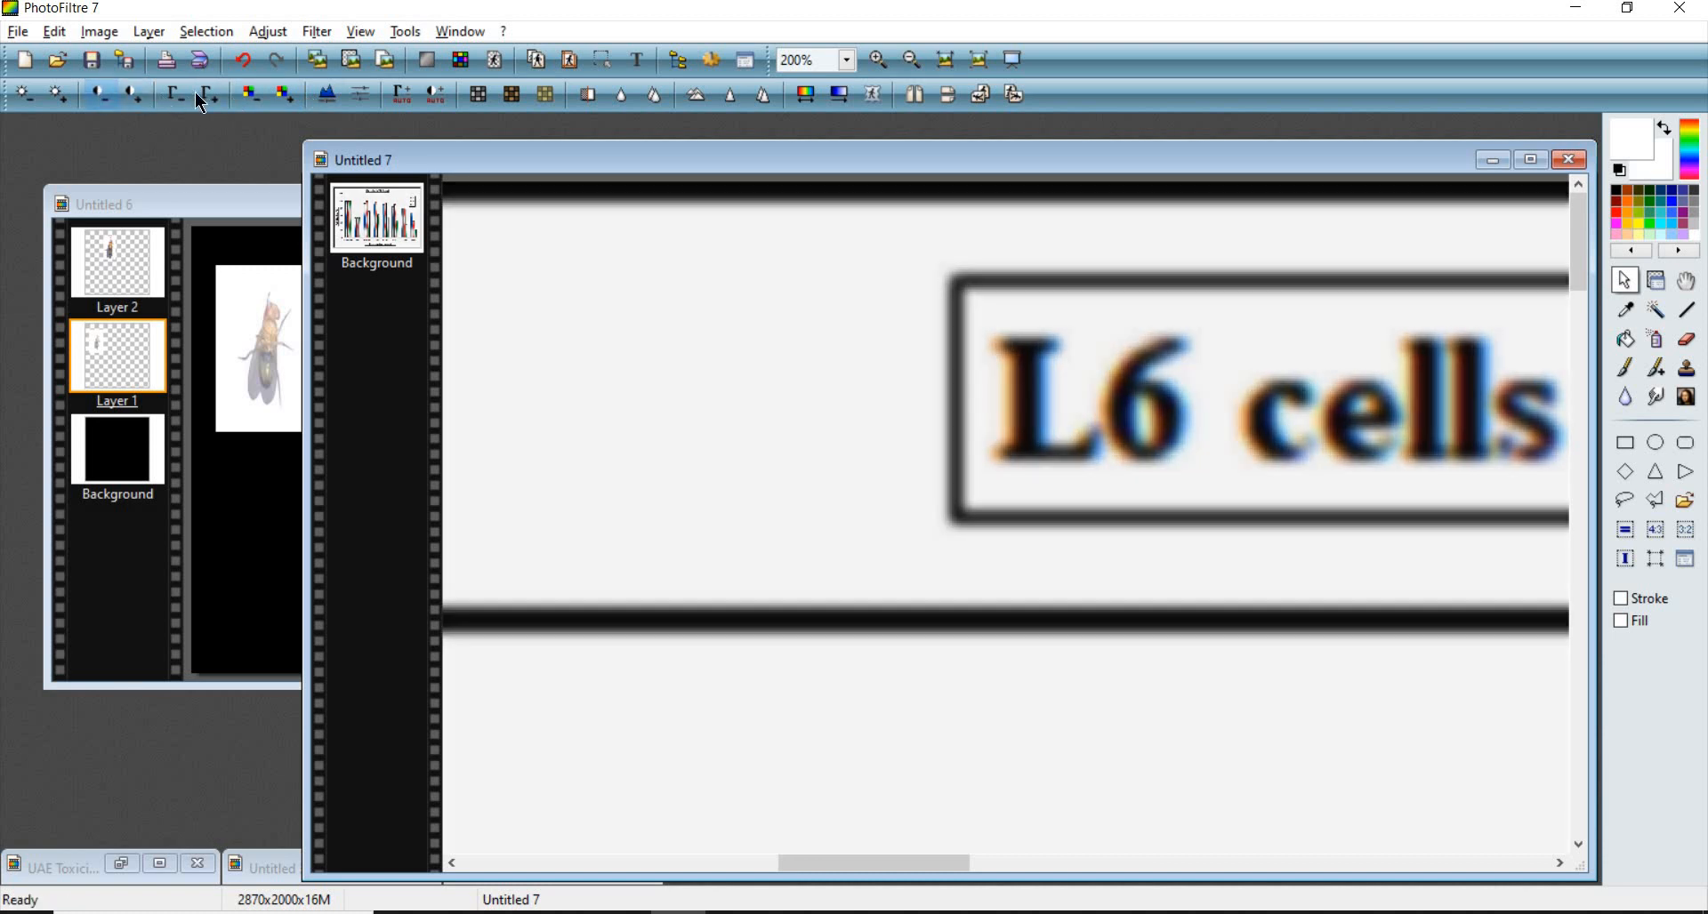
pyautogui.click(135, 94)
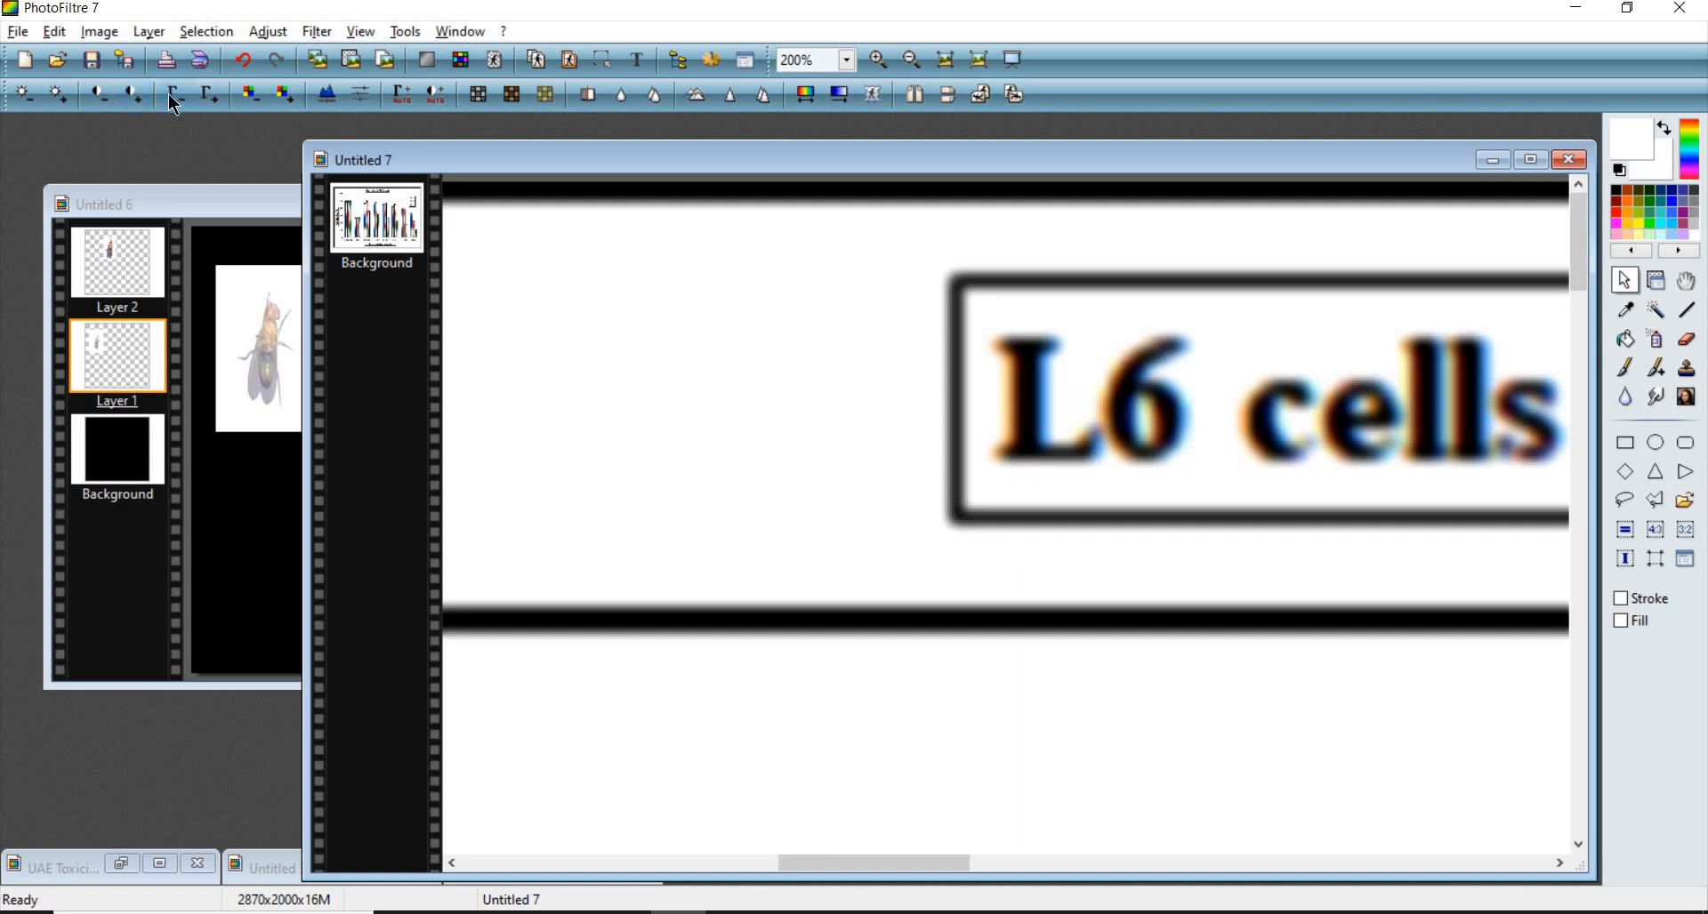
pyautogui.click(175, 94)
pyautogui.click(218, 93)
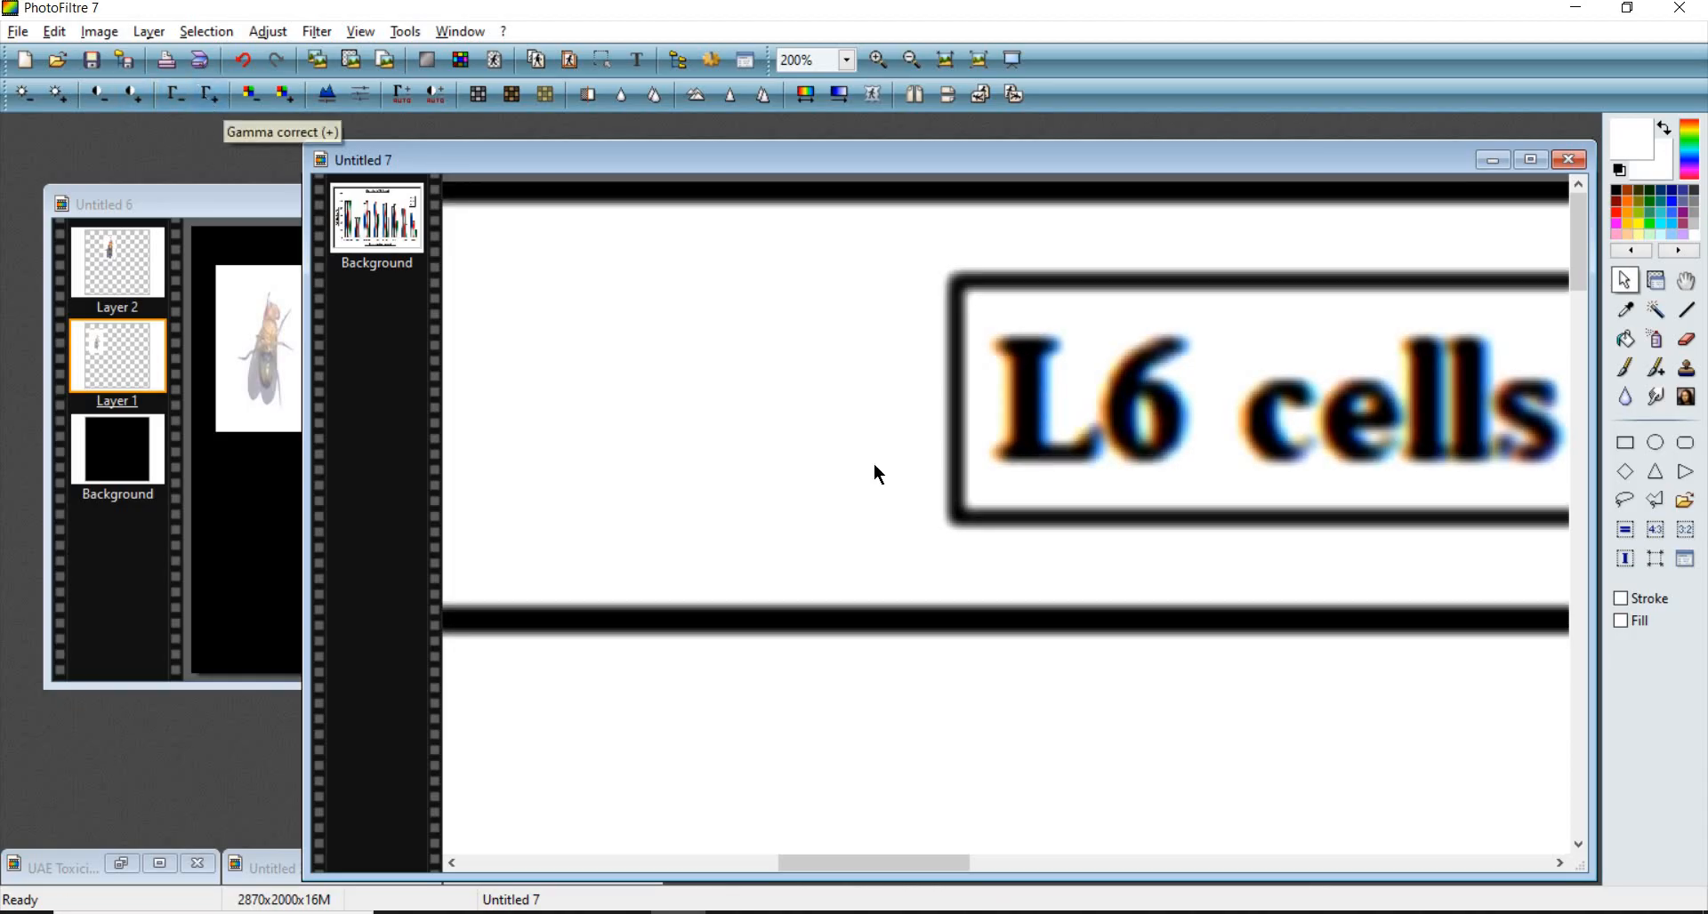
pyautogui.scroll(-2, 952, 498)
pyautogui.scroll(-1, 1037, 424)
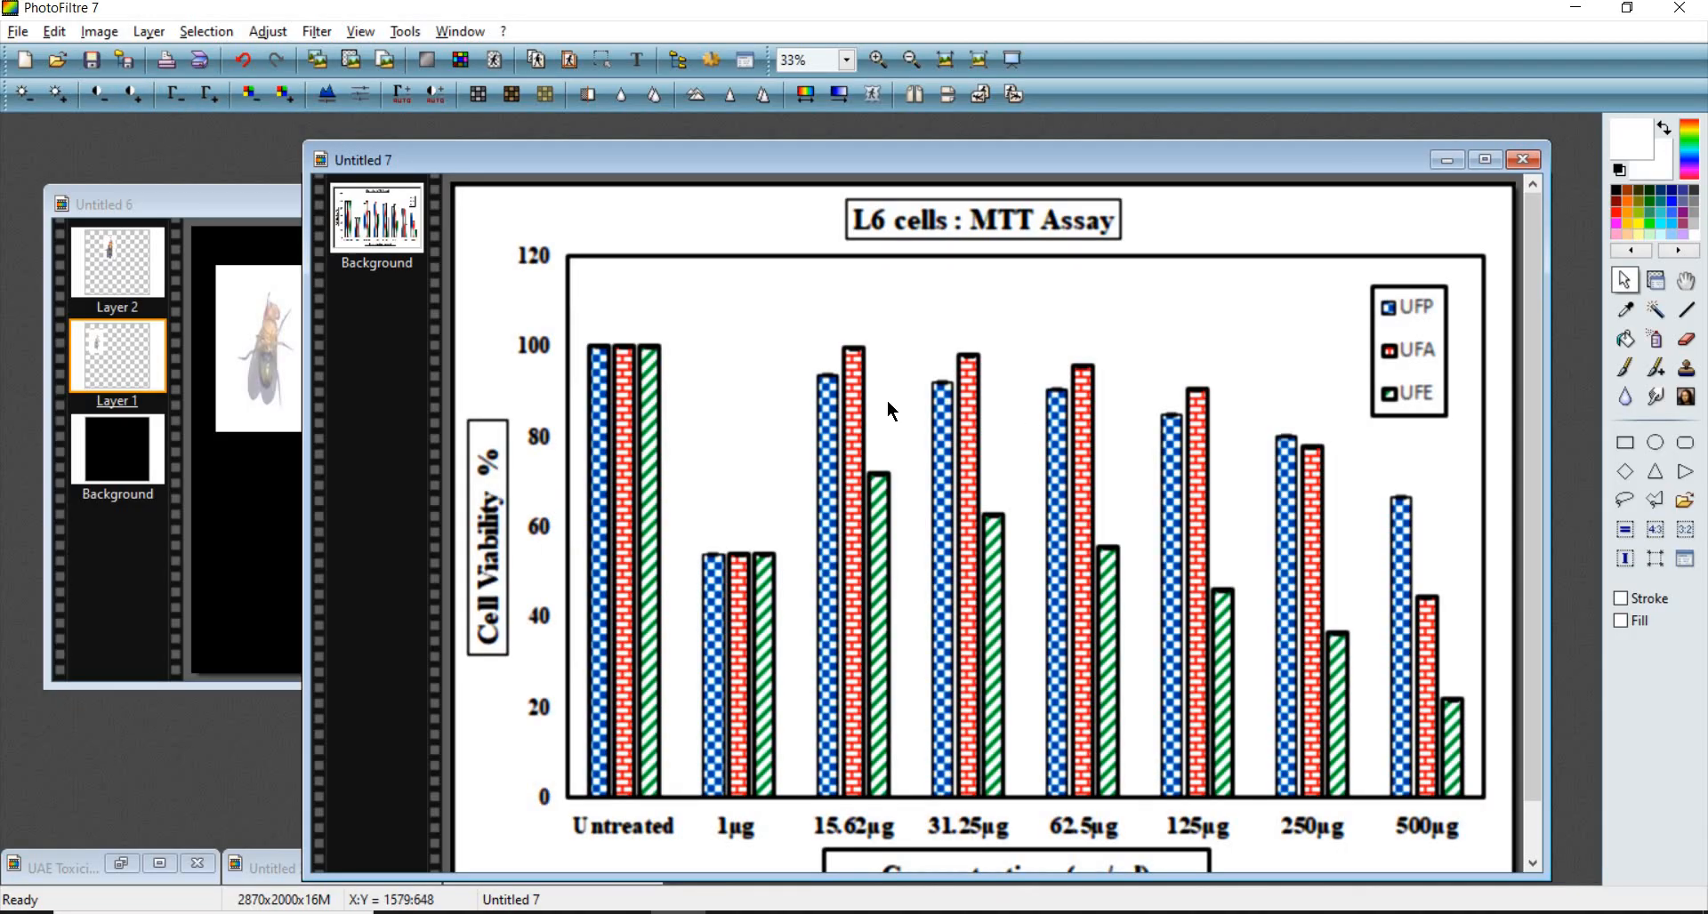
pyautogui.scroll(1, 891, 428)
pyautogui.scroll(1, 872, 371)
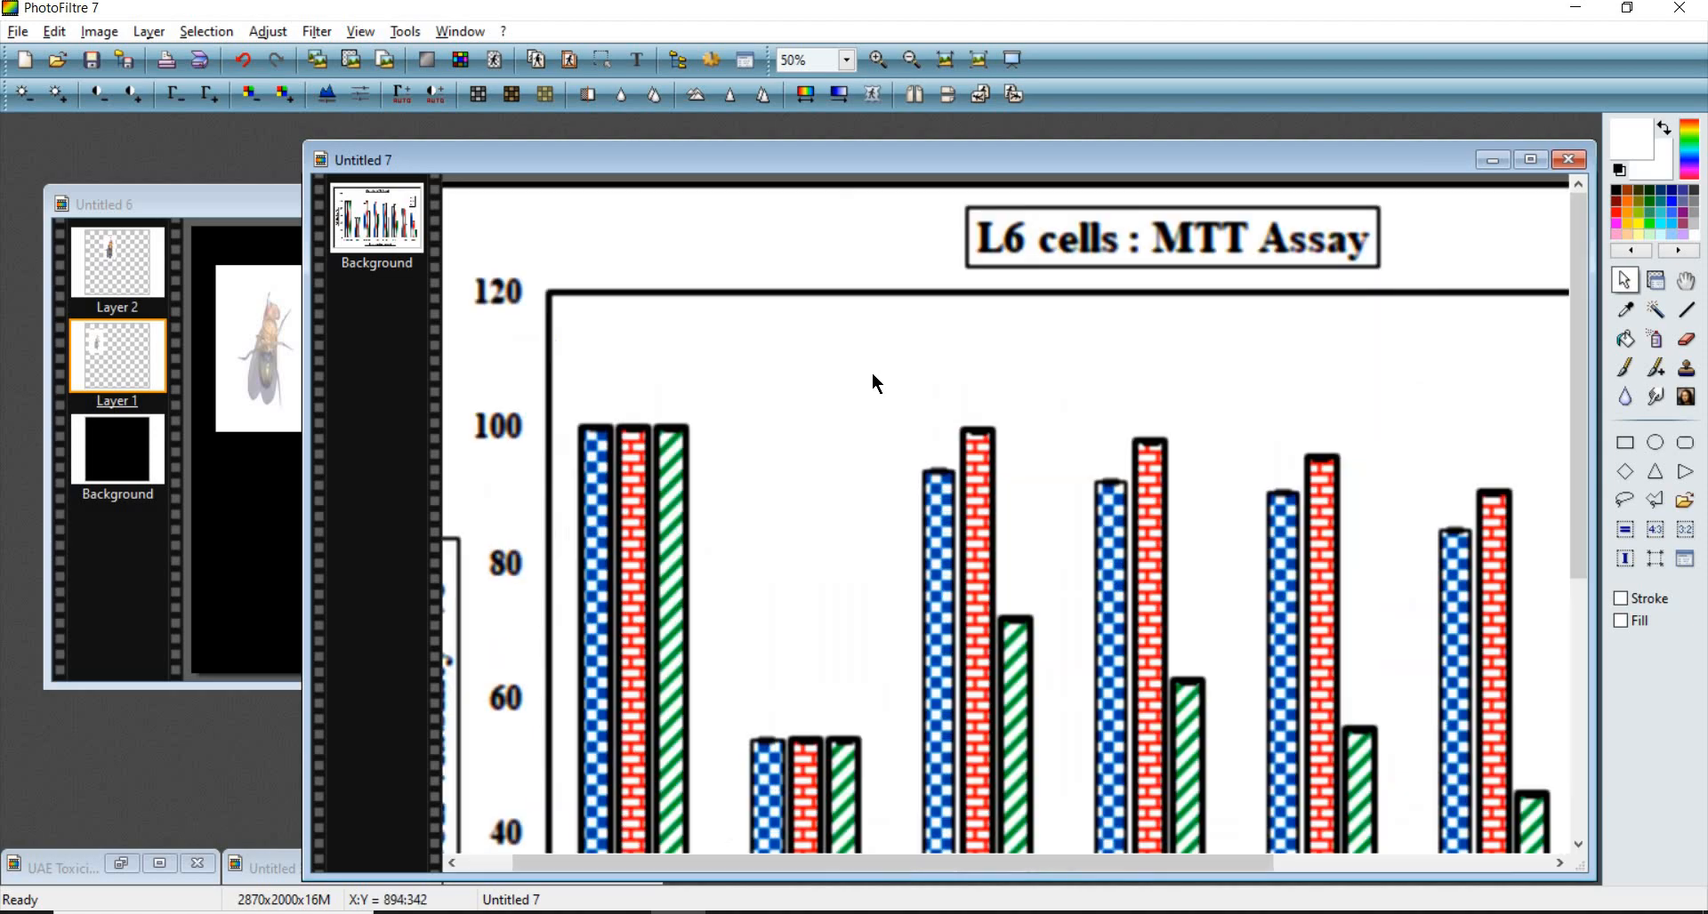
pyautogui.scroll(-1, 872, 371)
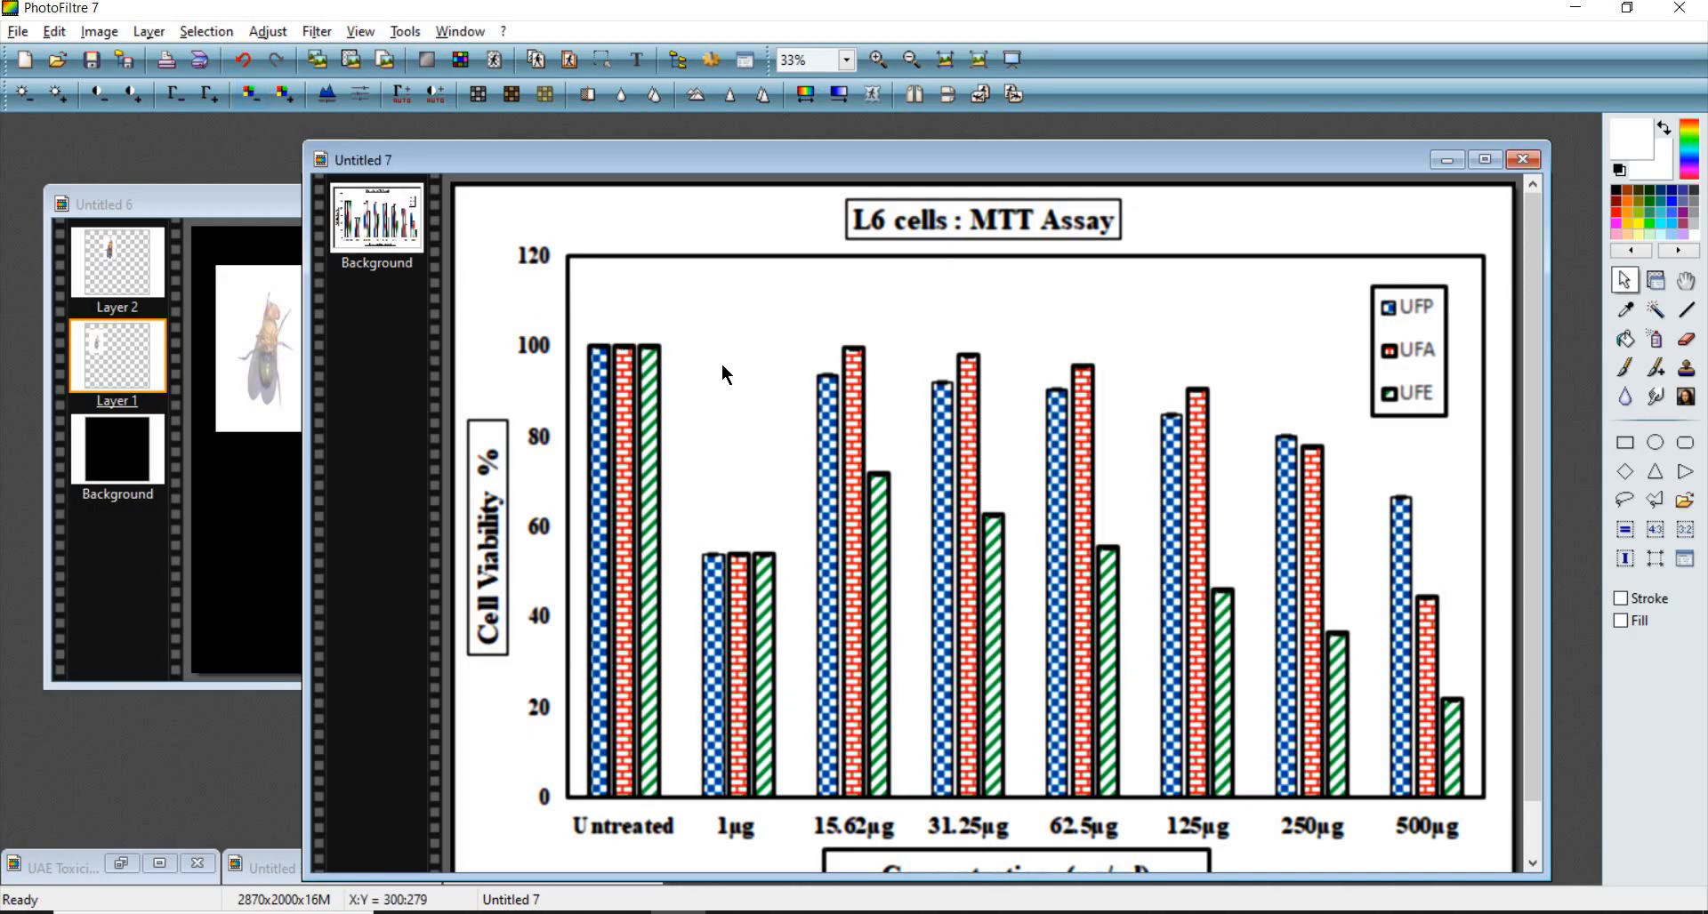
# - Inspect the chart image's title text at higher zoom
pyautogui.scroll(6, 931, 274)
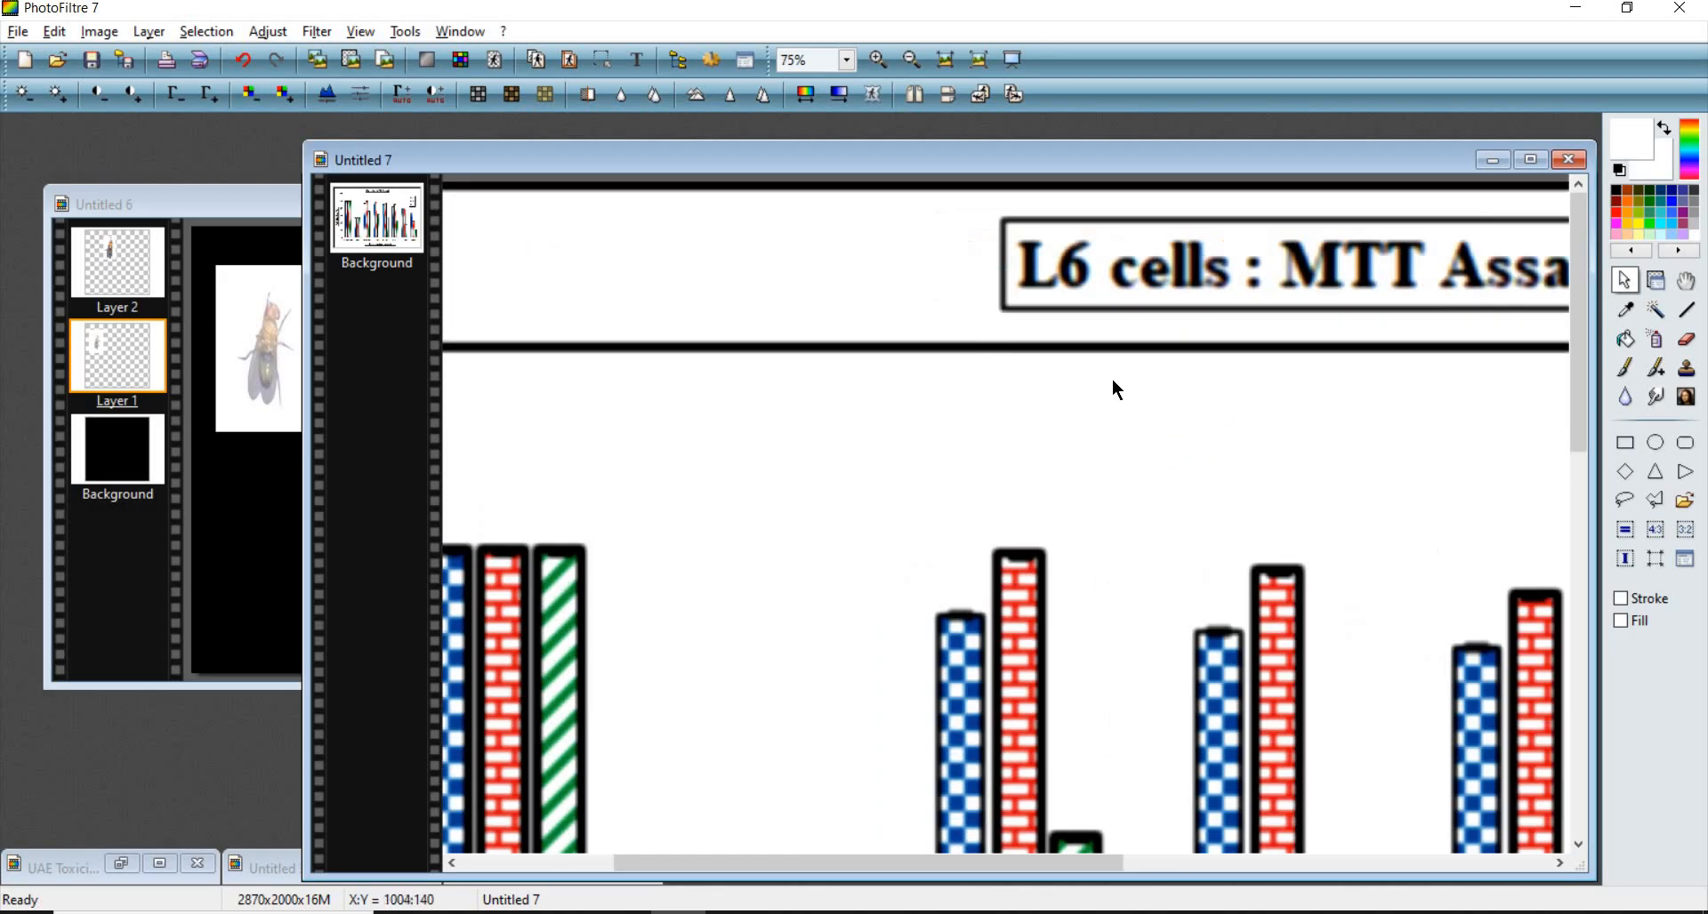
pyautogui.scroll(-5, 1003, 313)
pyautogui.scroll(1, 950, 297)
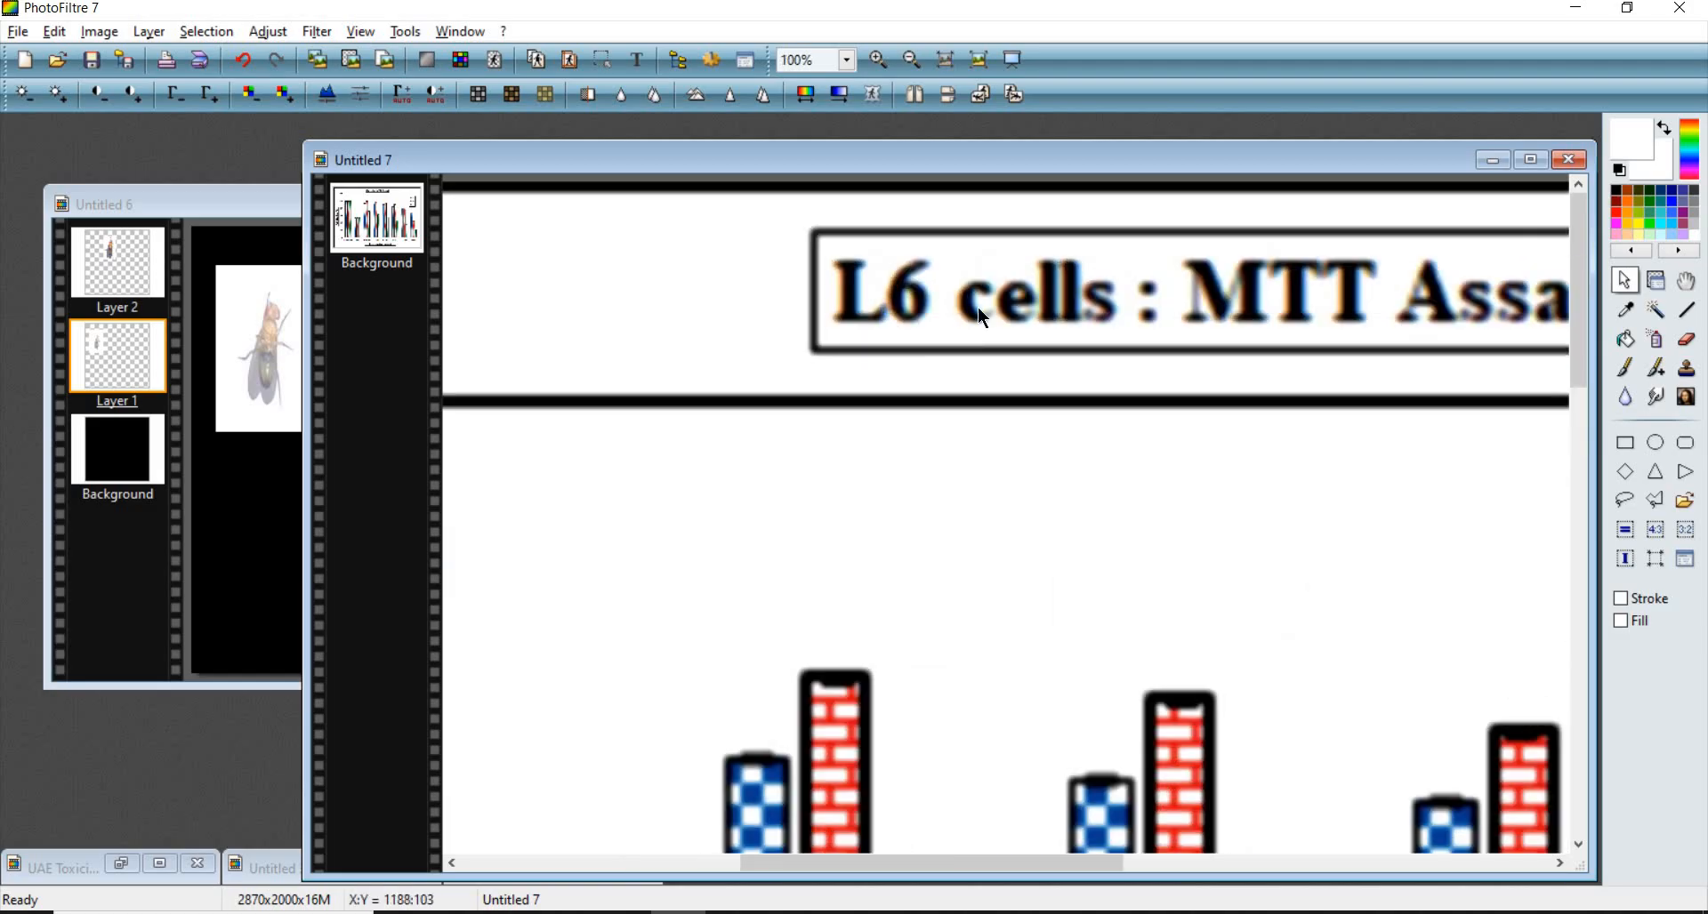
pyautogui.scroll(-1, 978, 307)
pyautogui.scroll(1, 1043, 318)
pyautogui.scroll(-1, 1046, 326)
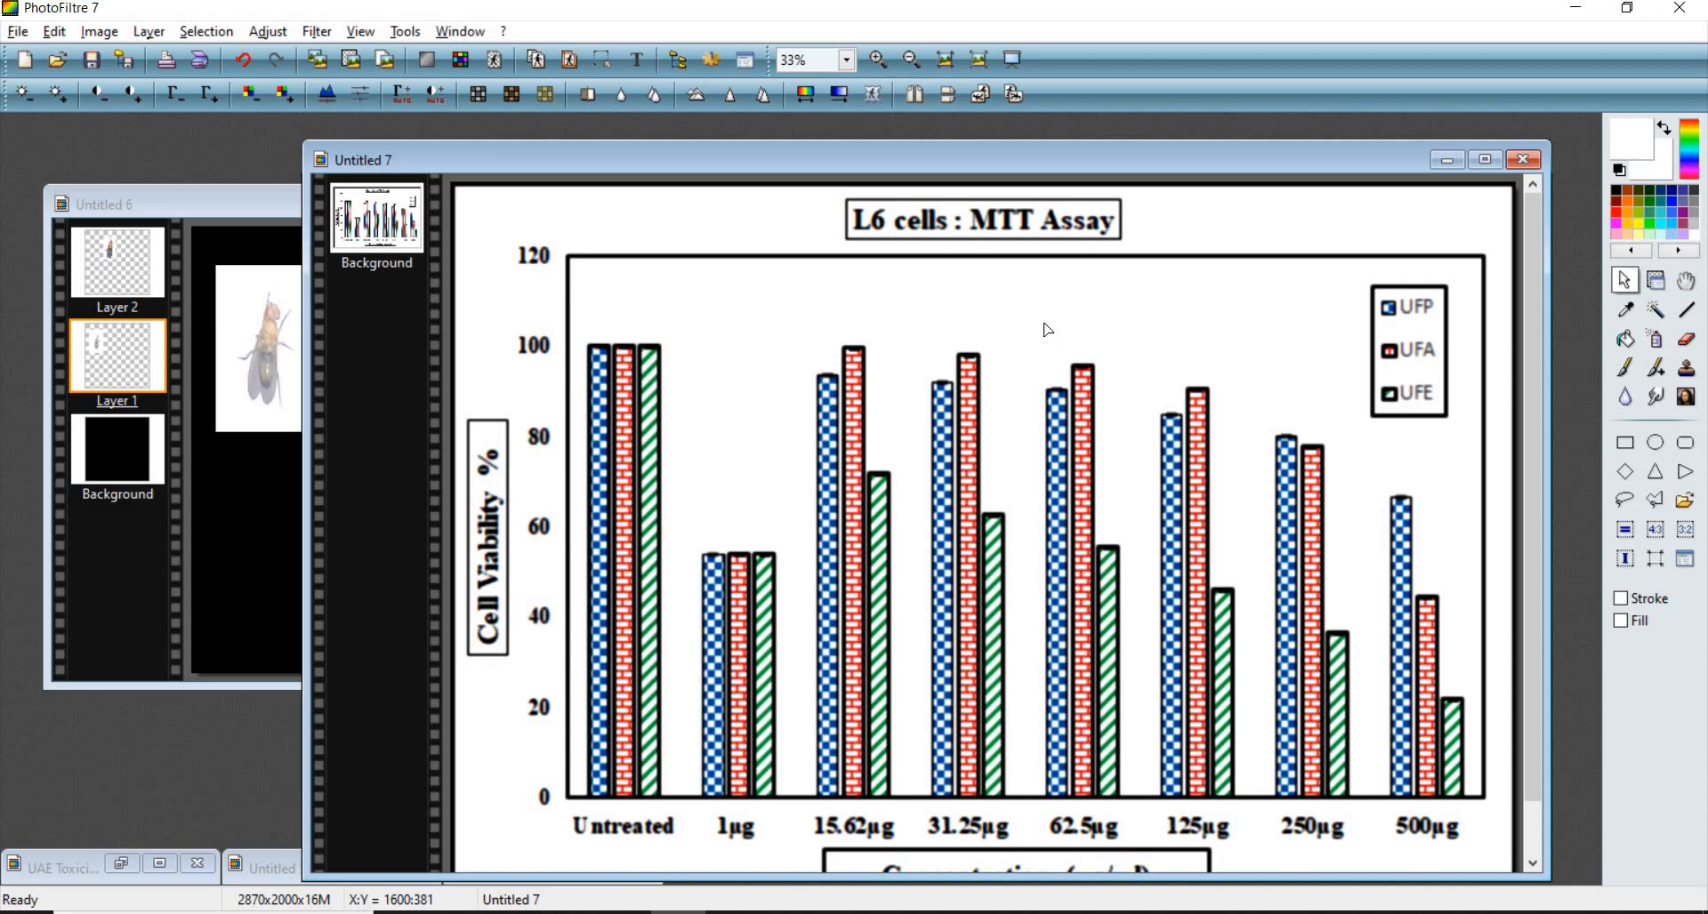
# - Select the whole chart image and apply the Sharpen filter
pyautogui.hotkey('ctrl', 'a')
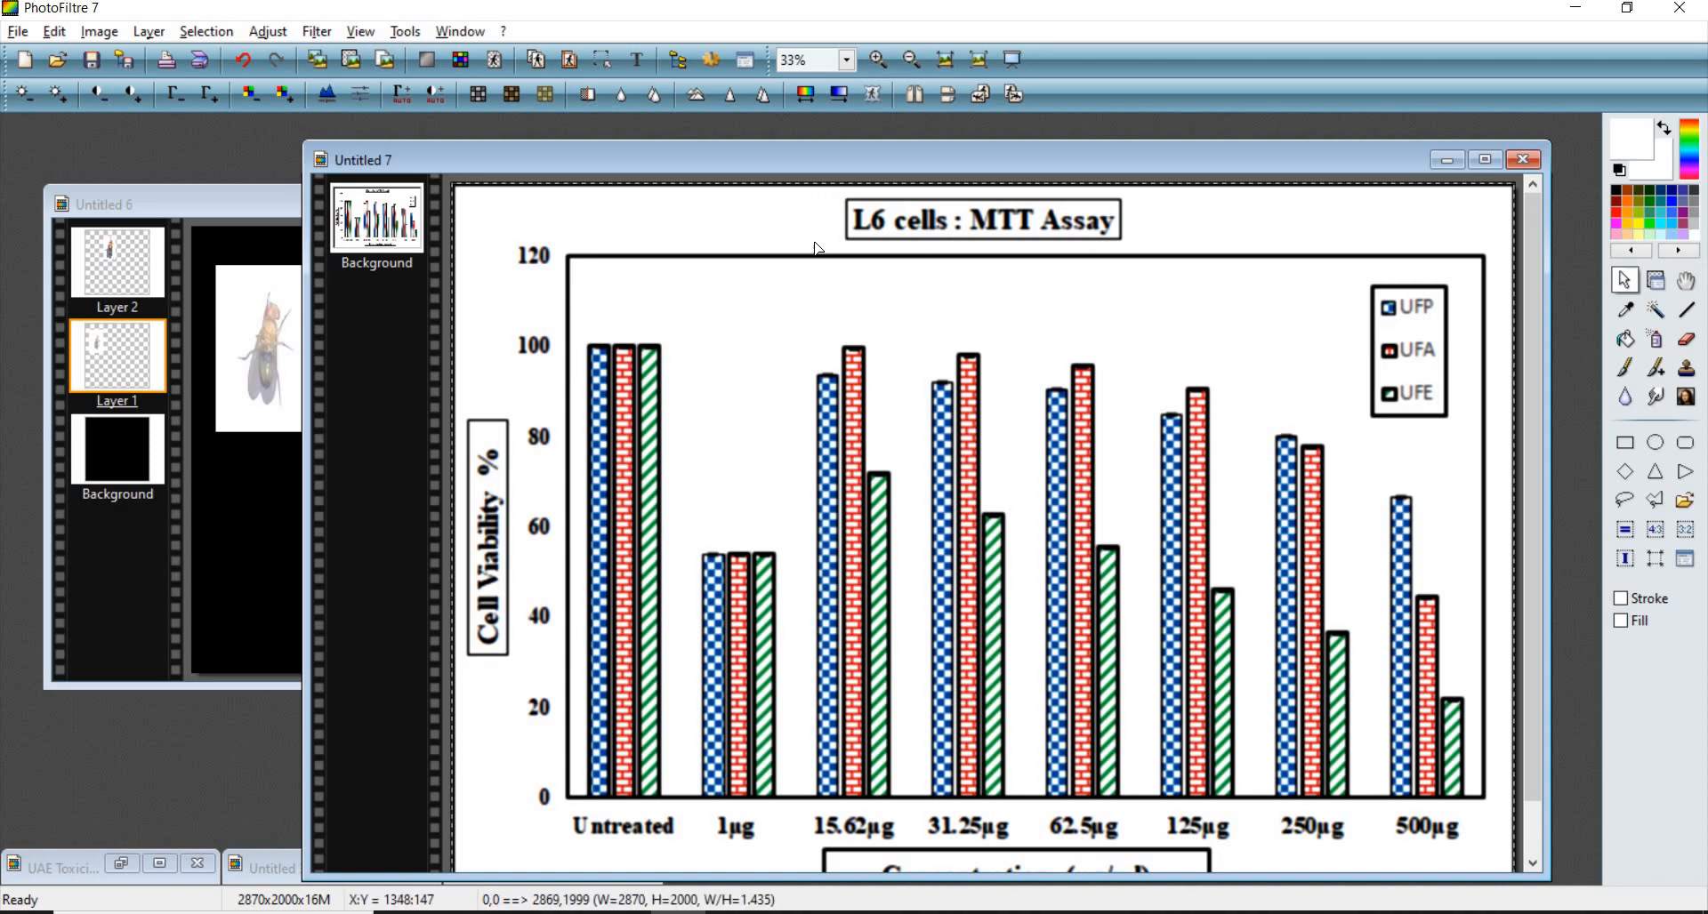
pyautogui.scroll(1, 894, 293)
pyautogui.scroll(5, 888, 285)
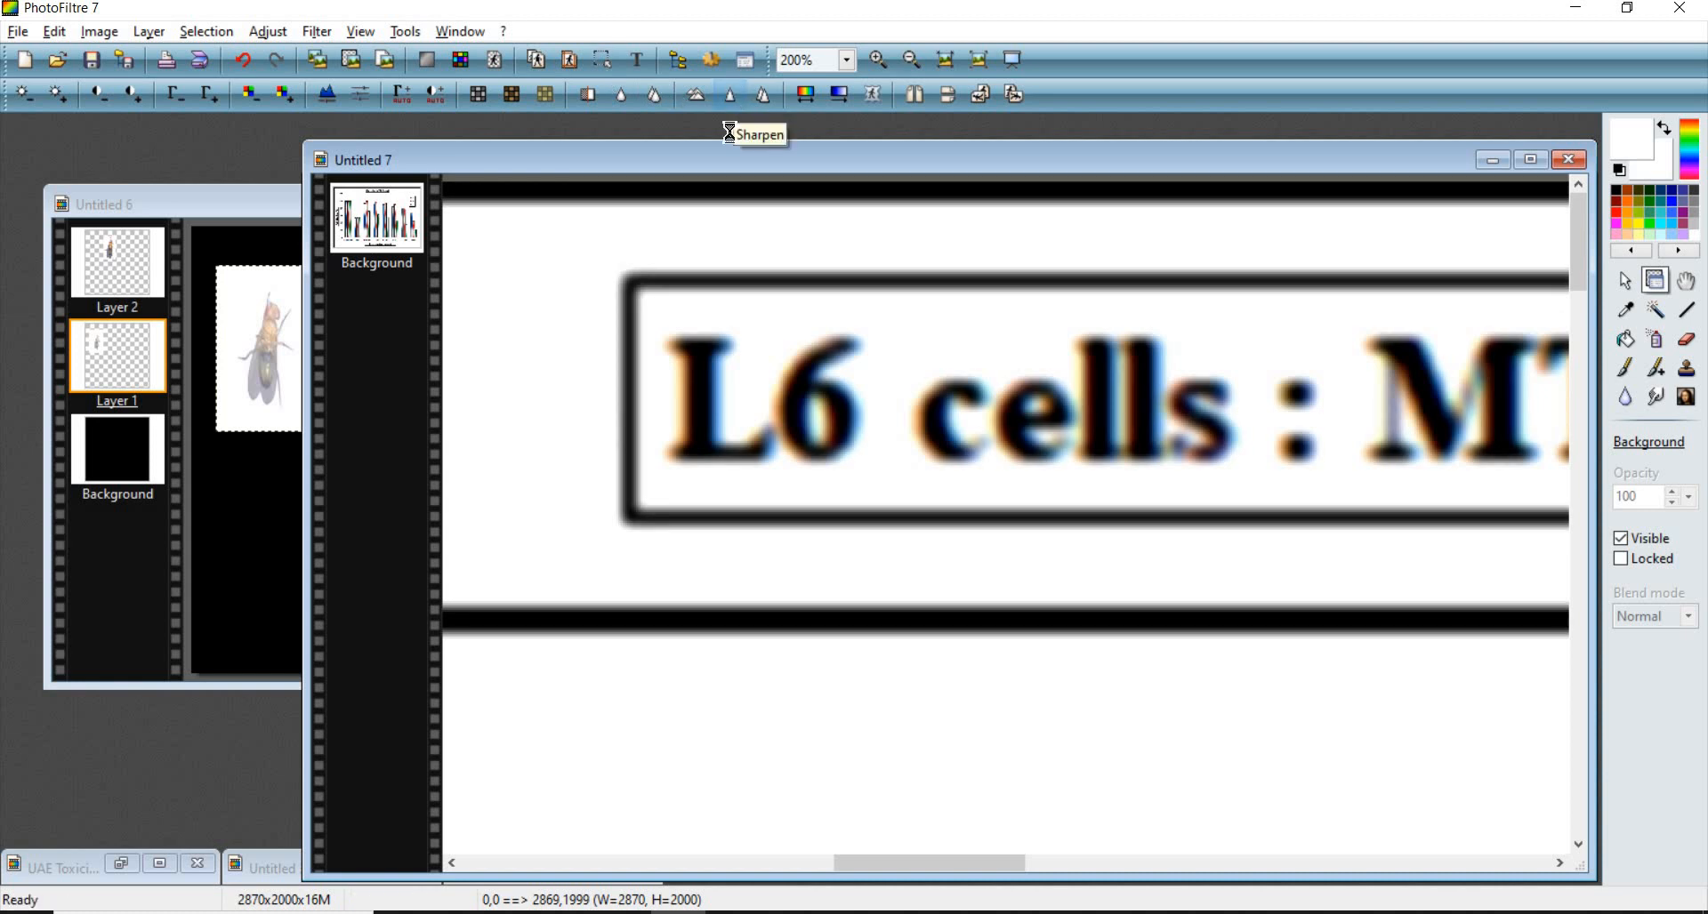
pyautogui.click(732, 94)
pyautogui.scroll(-6, 776, 430)
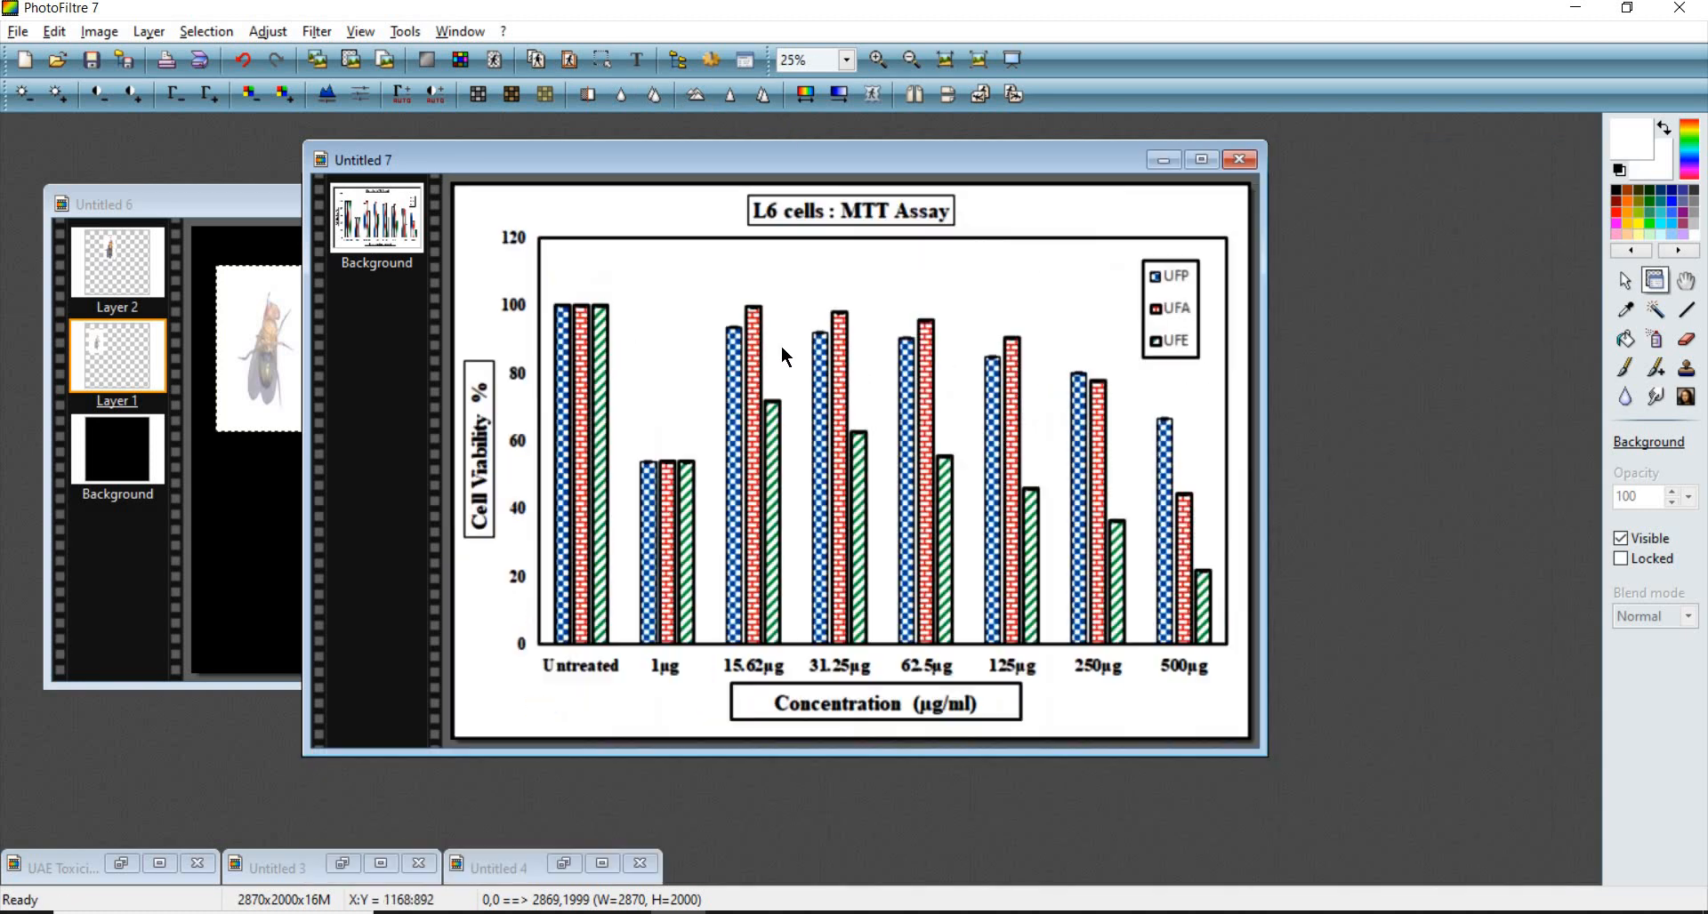
# - Copy the whole chart and paste it onto the fly canvas as a new layer
pyautogui.hotkey('ctrl', 'a')
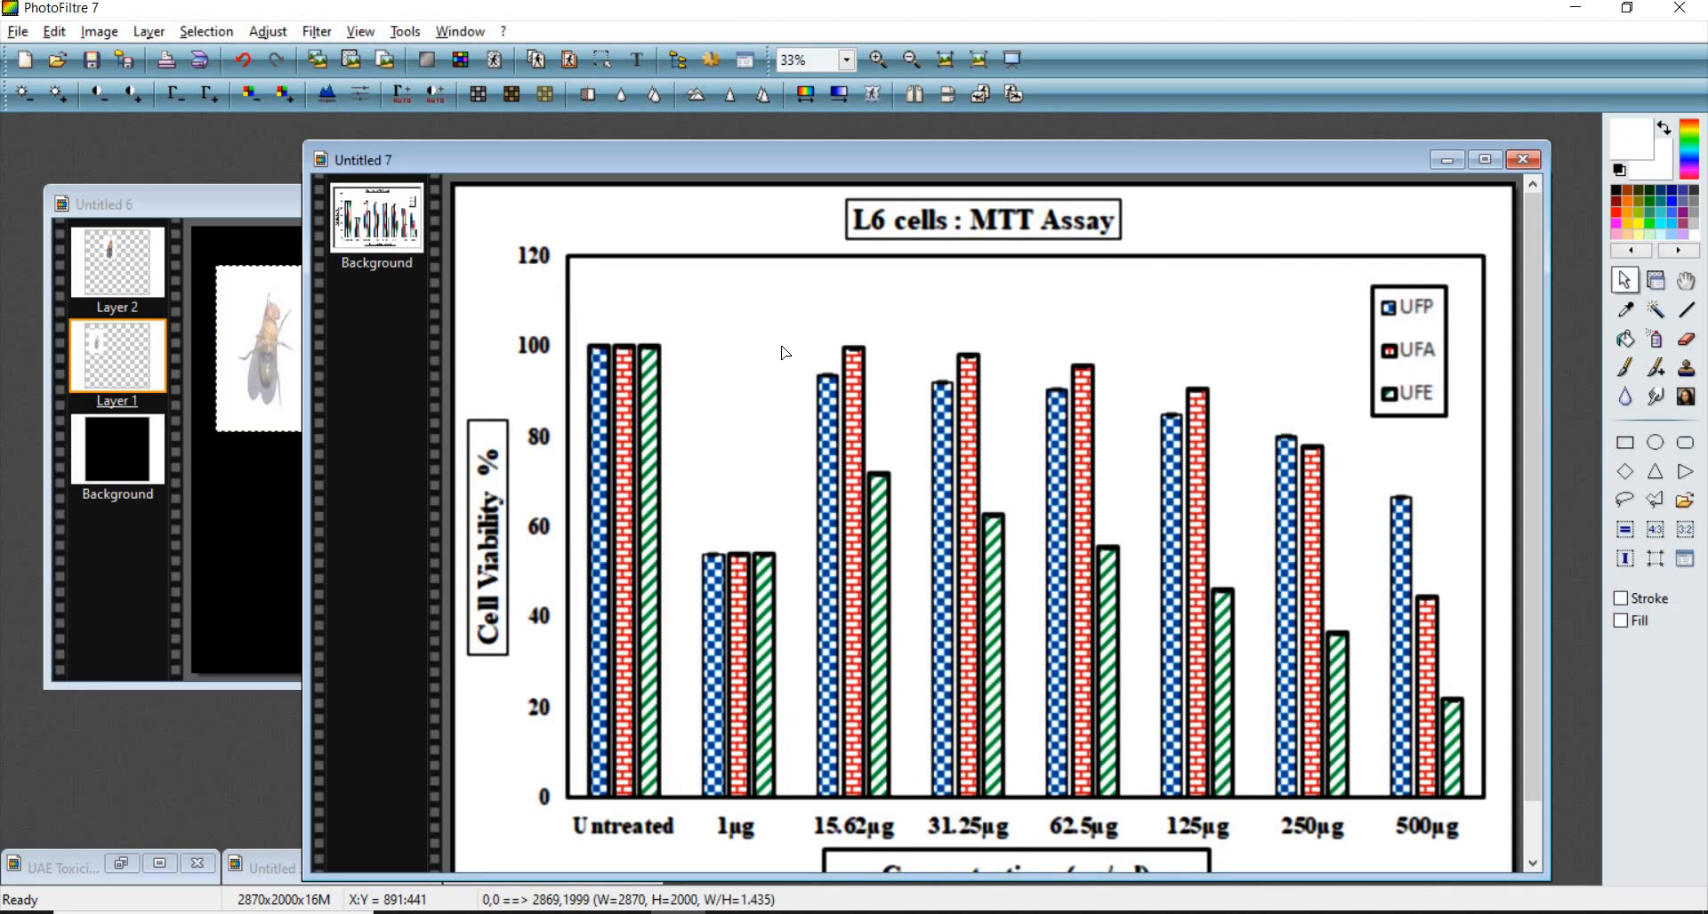
pyautogui.hotkey('ctrl', 'c')
pyautogui.click(259, 355)
pyautogui.scroll(2, 510, 437)
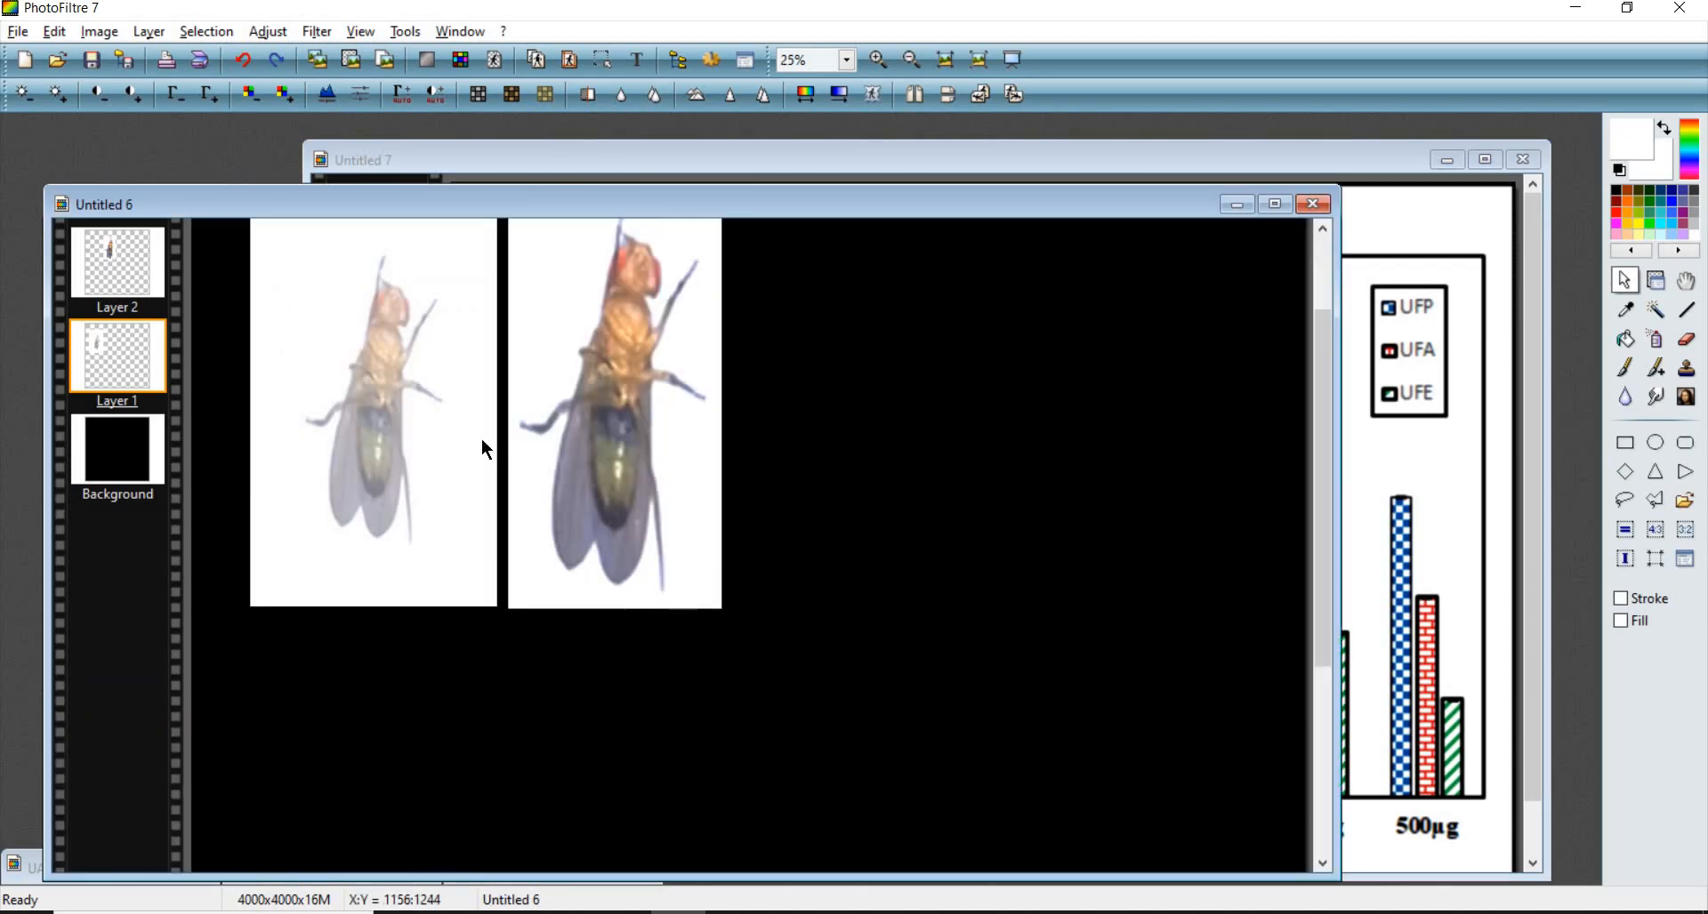
pyautogui.scroll(-2, 482, 440)
pyautogui.hotkey('ctrl', 'v')
pyautogui.moveTo(476, 465); pyautogui.dragTo(497, 445)
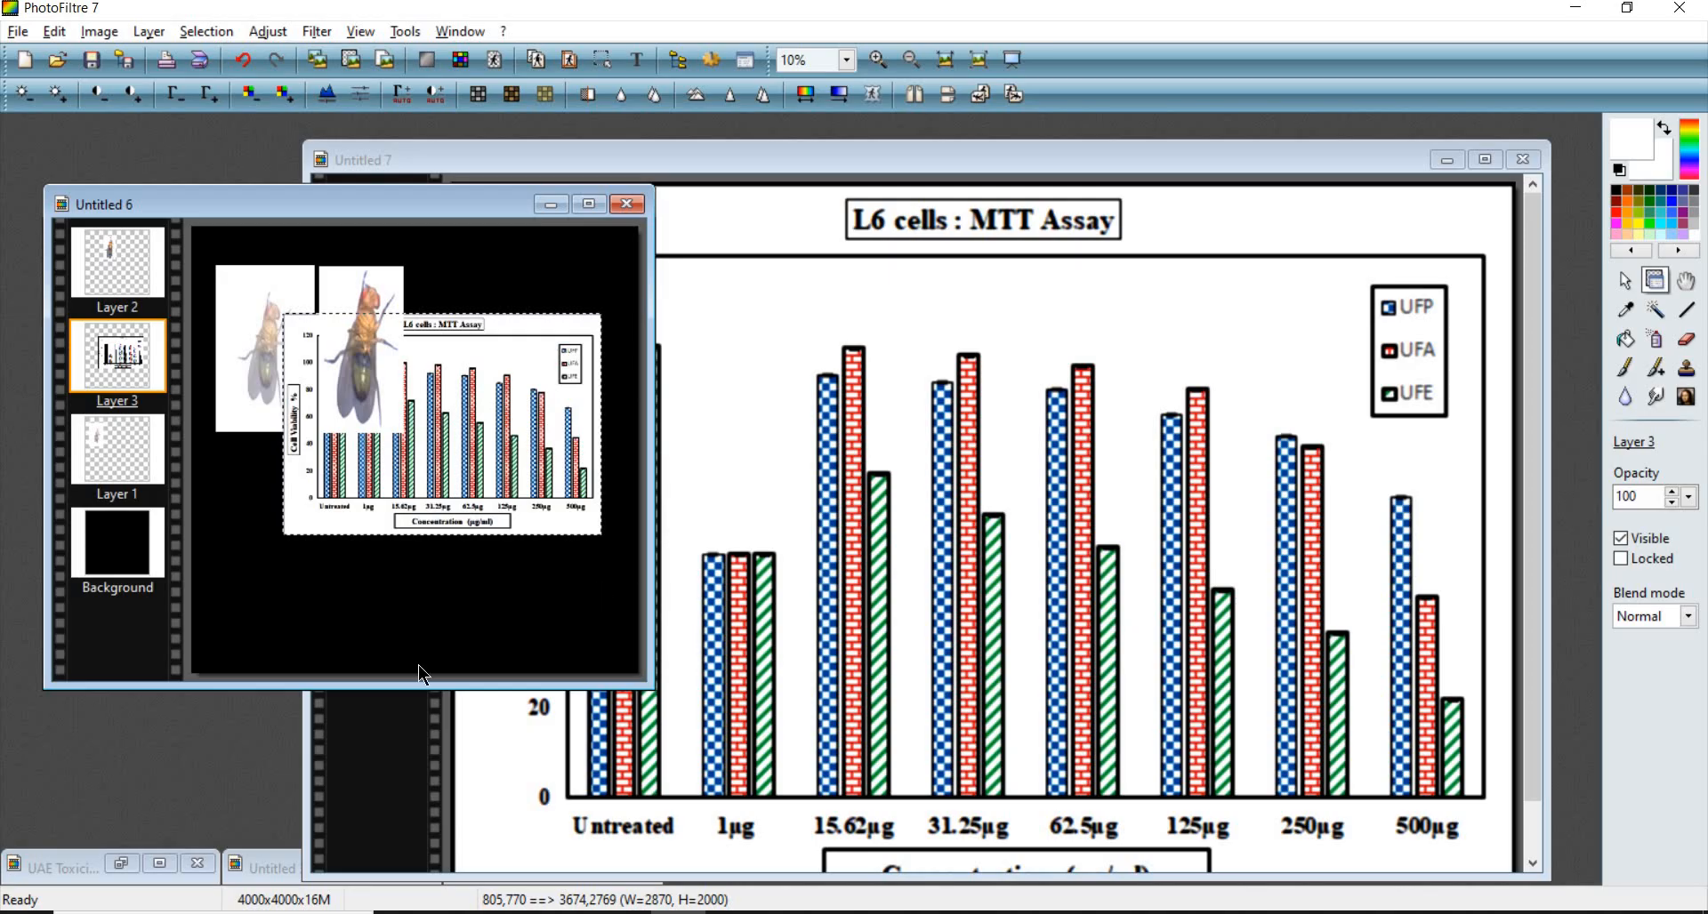
# - Move the pasted chart layer over the right side of the fly photos
pyautogui.scroll(2, 562, 360)
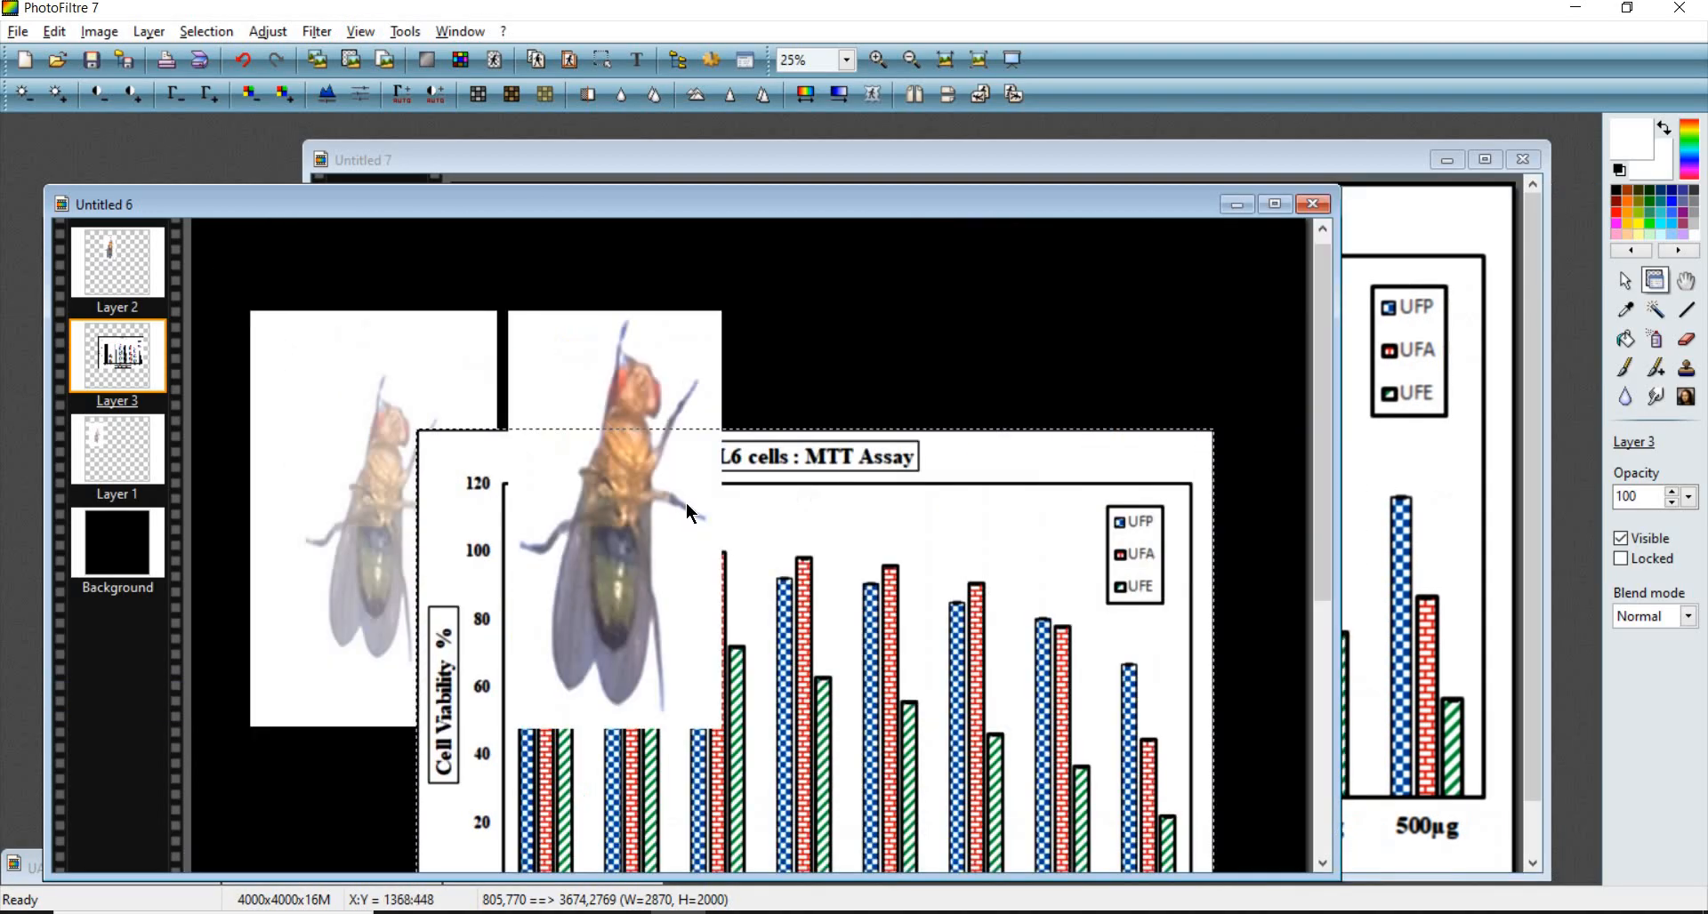
pyautogui.scroll(-2, 686, 504)
pyautogui.moveTo(539, 431)
pyautogui.mouseDown()
pyautogui.moveTo(569, 400)
pyautogui.moveTo(543, 455)
pyautogui.mouseUp()
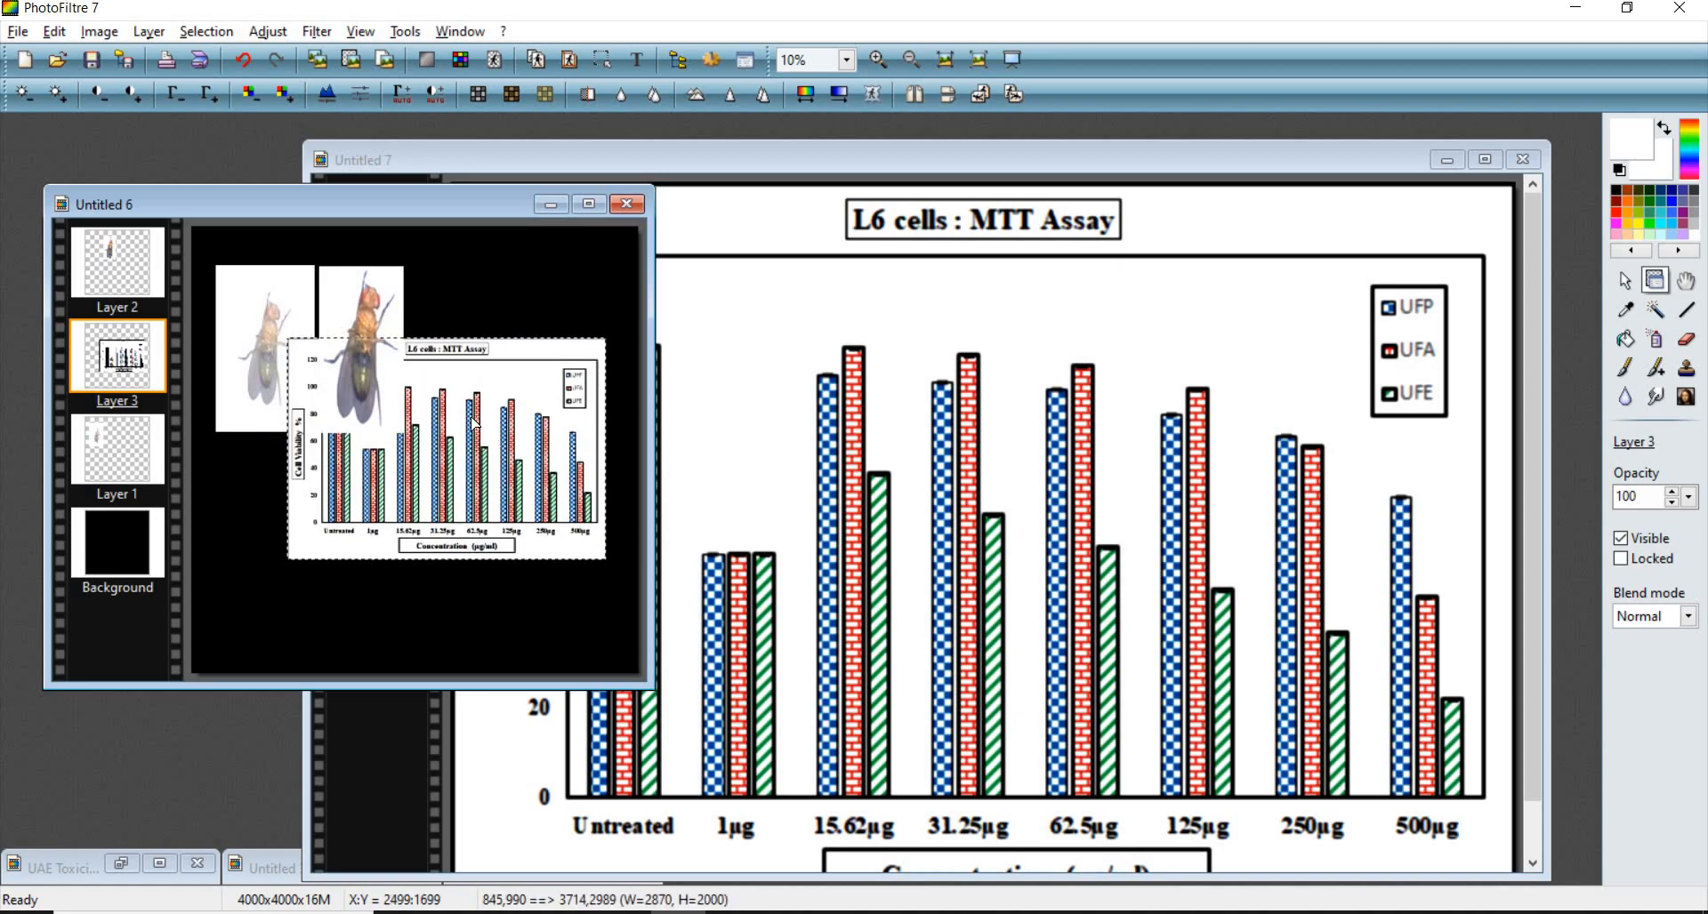
pyautogui.moveTo(501, 416); pyautogui.dragTo(476, 419)
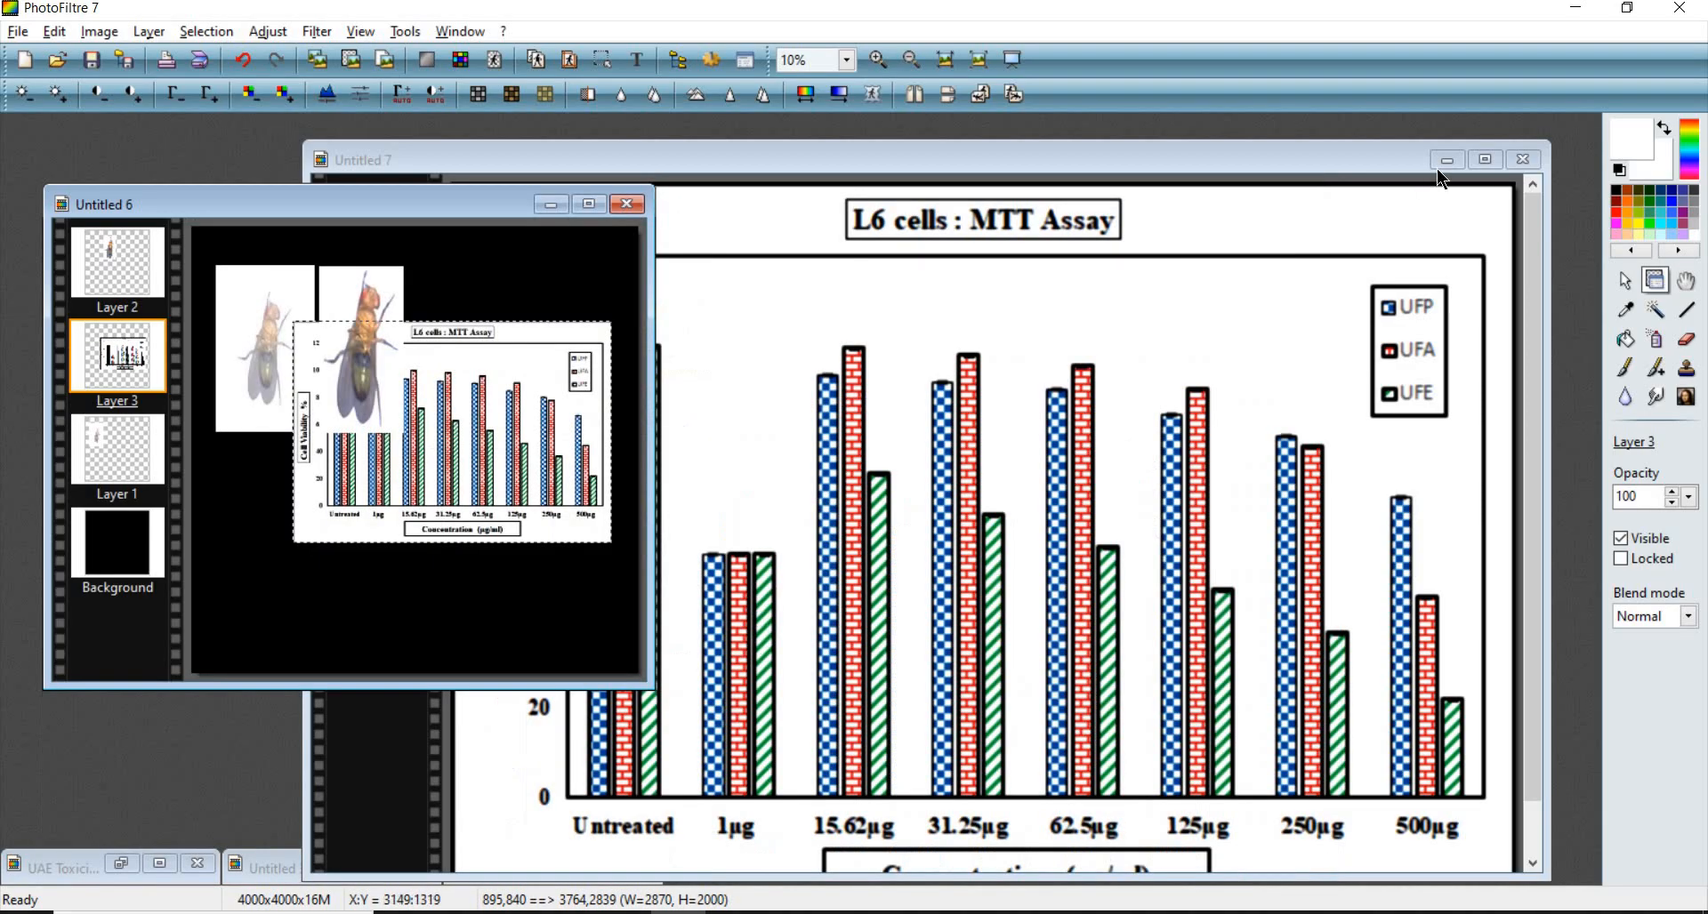
# - Minimize the chart image window, move the canvas window, and shift the chart layer slightly
pyautogui.click(1448, 160)
pyautogui.moveTo(303, 214); pyautogui.dragTo(411, 159)
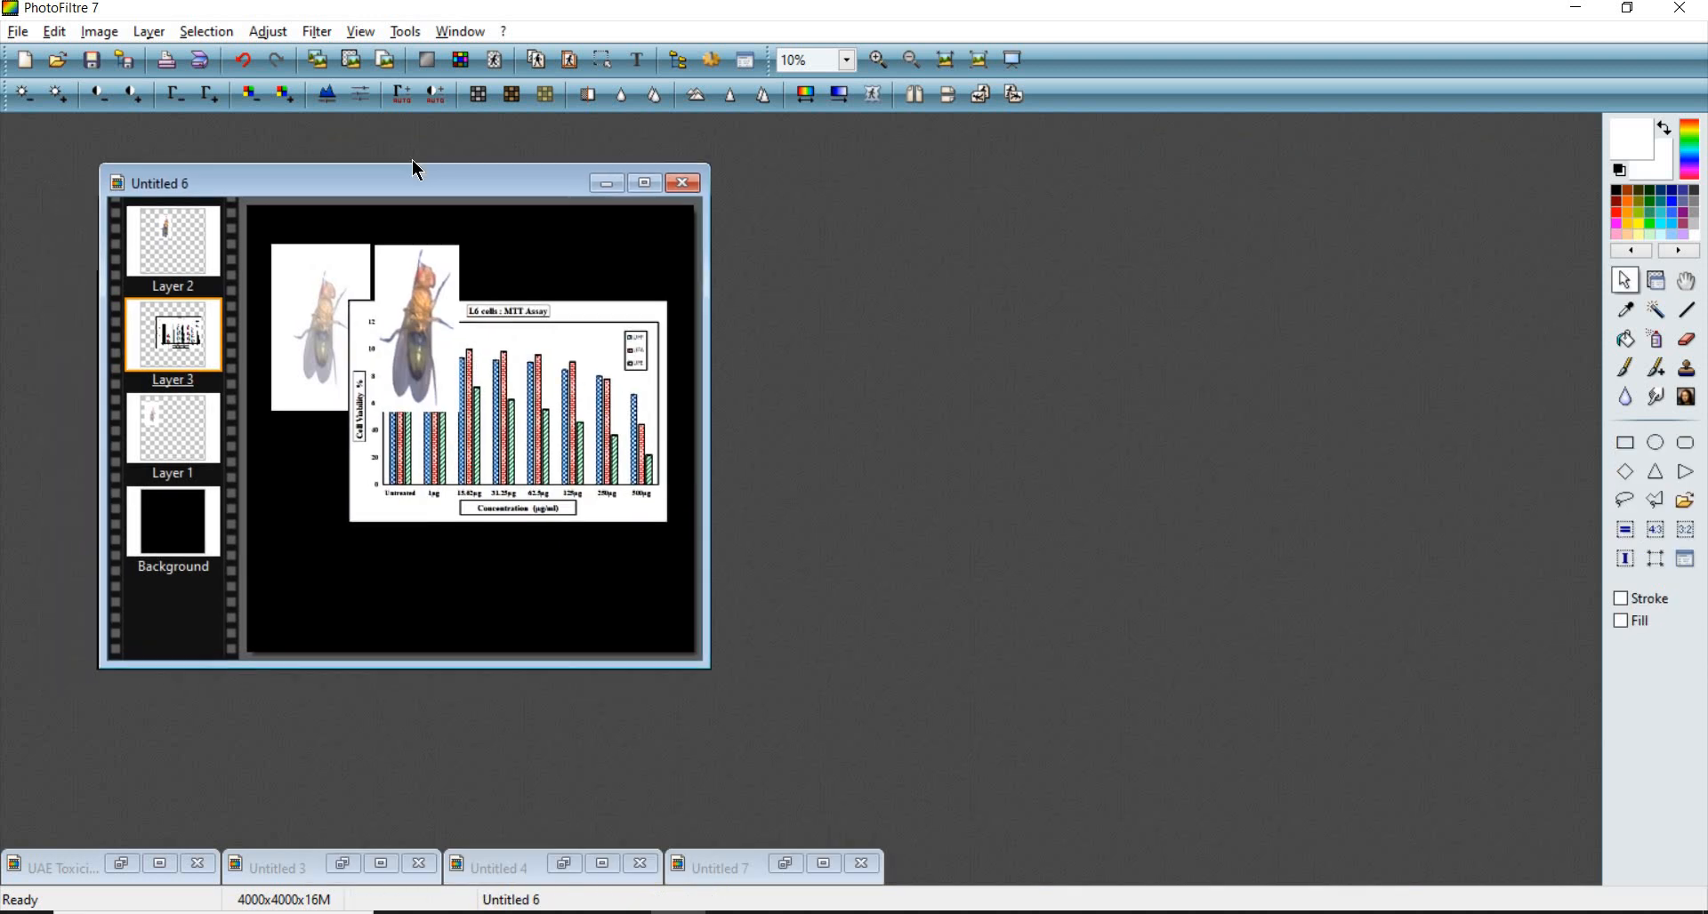
pyautogui.moveTo(583, 356); pyautogui.dragTo(620, 368)
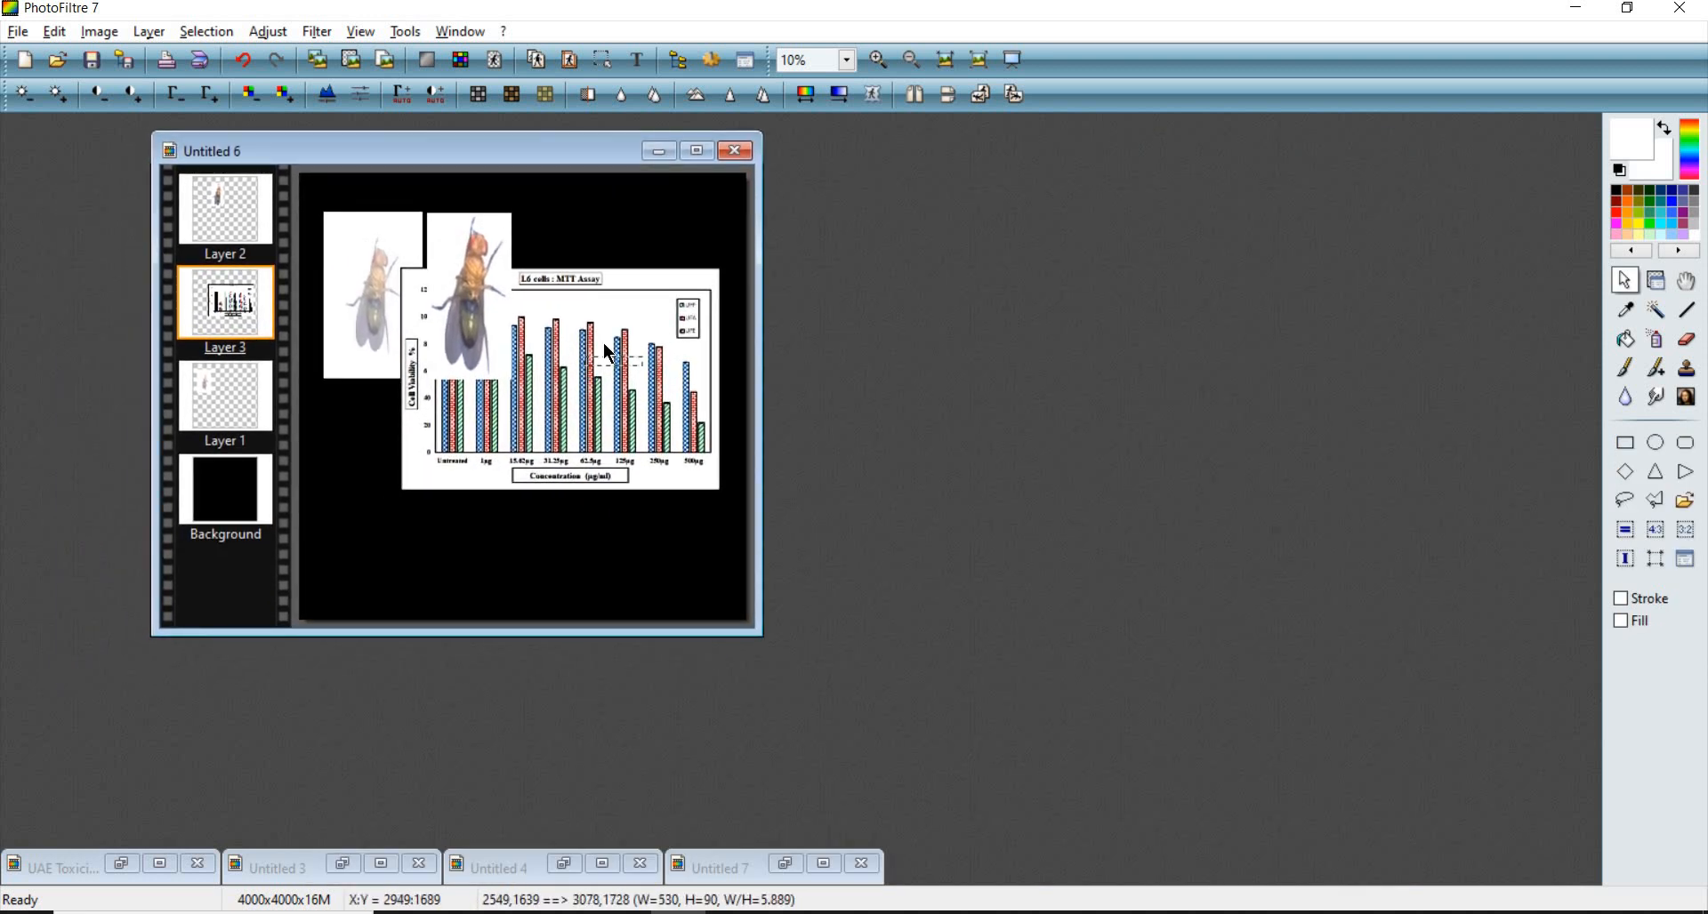
# - Select the faded fly copy layer, Layer 1, and delete it
pyautogui.doubleClick(603, 343)
pyautogui.moveTo(639, 308); pyautogui.dragTo(367, 296)
pyautogui.moveTo(414, 228); pyautogui.dragTo(416, 220)
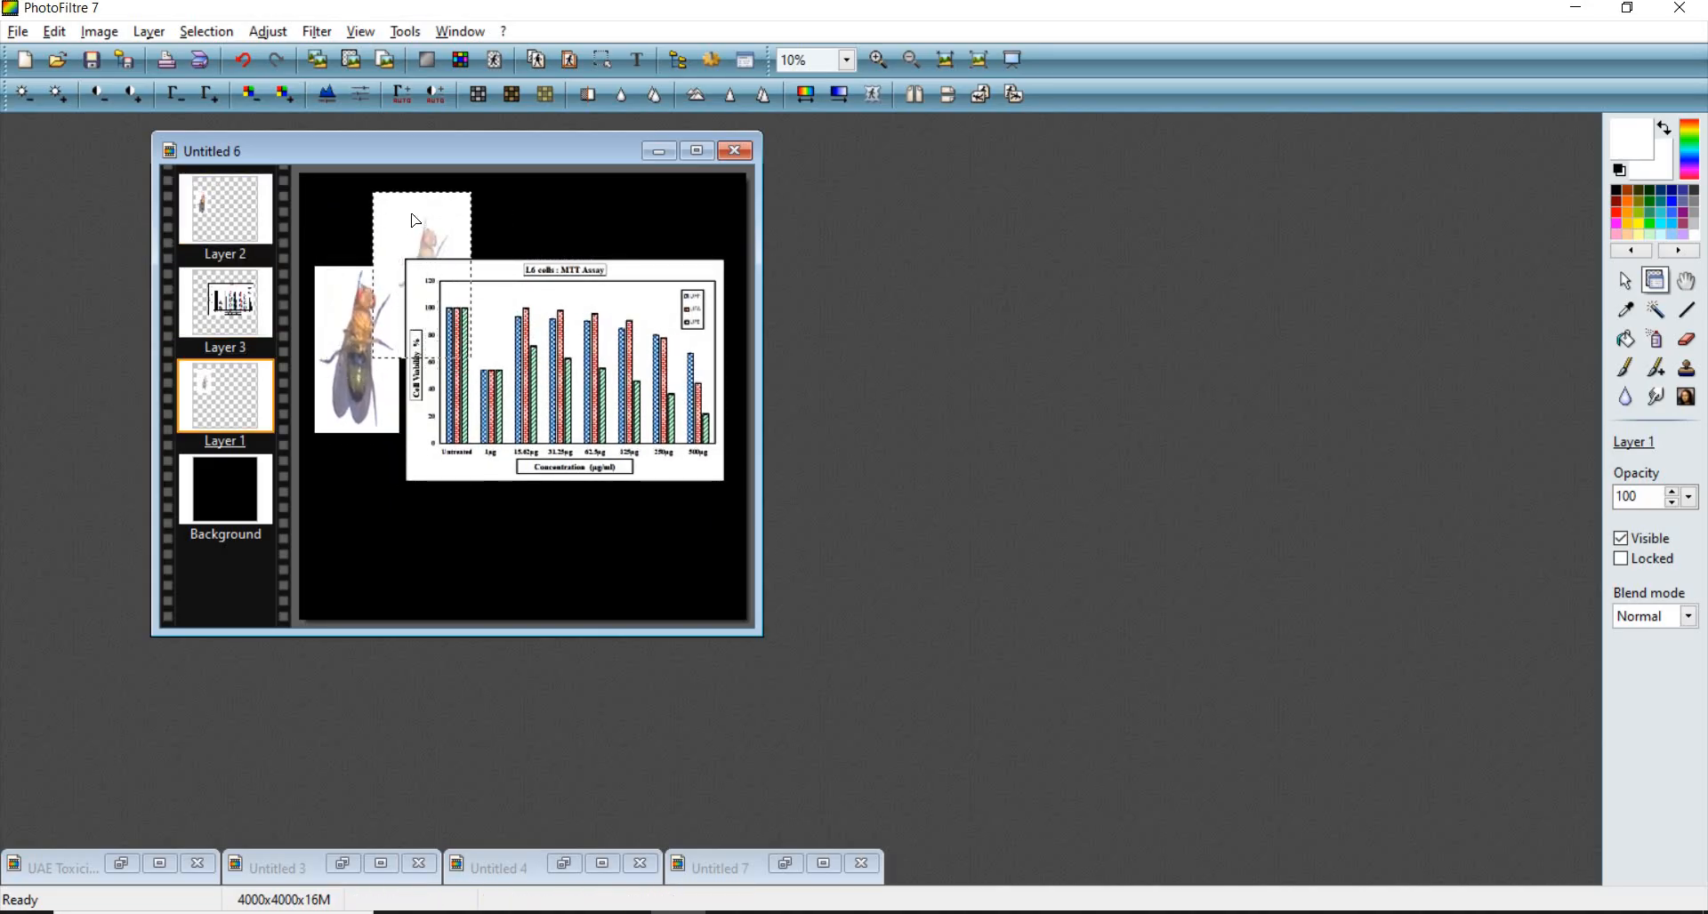
pyautogui.rightClick(472, 443)
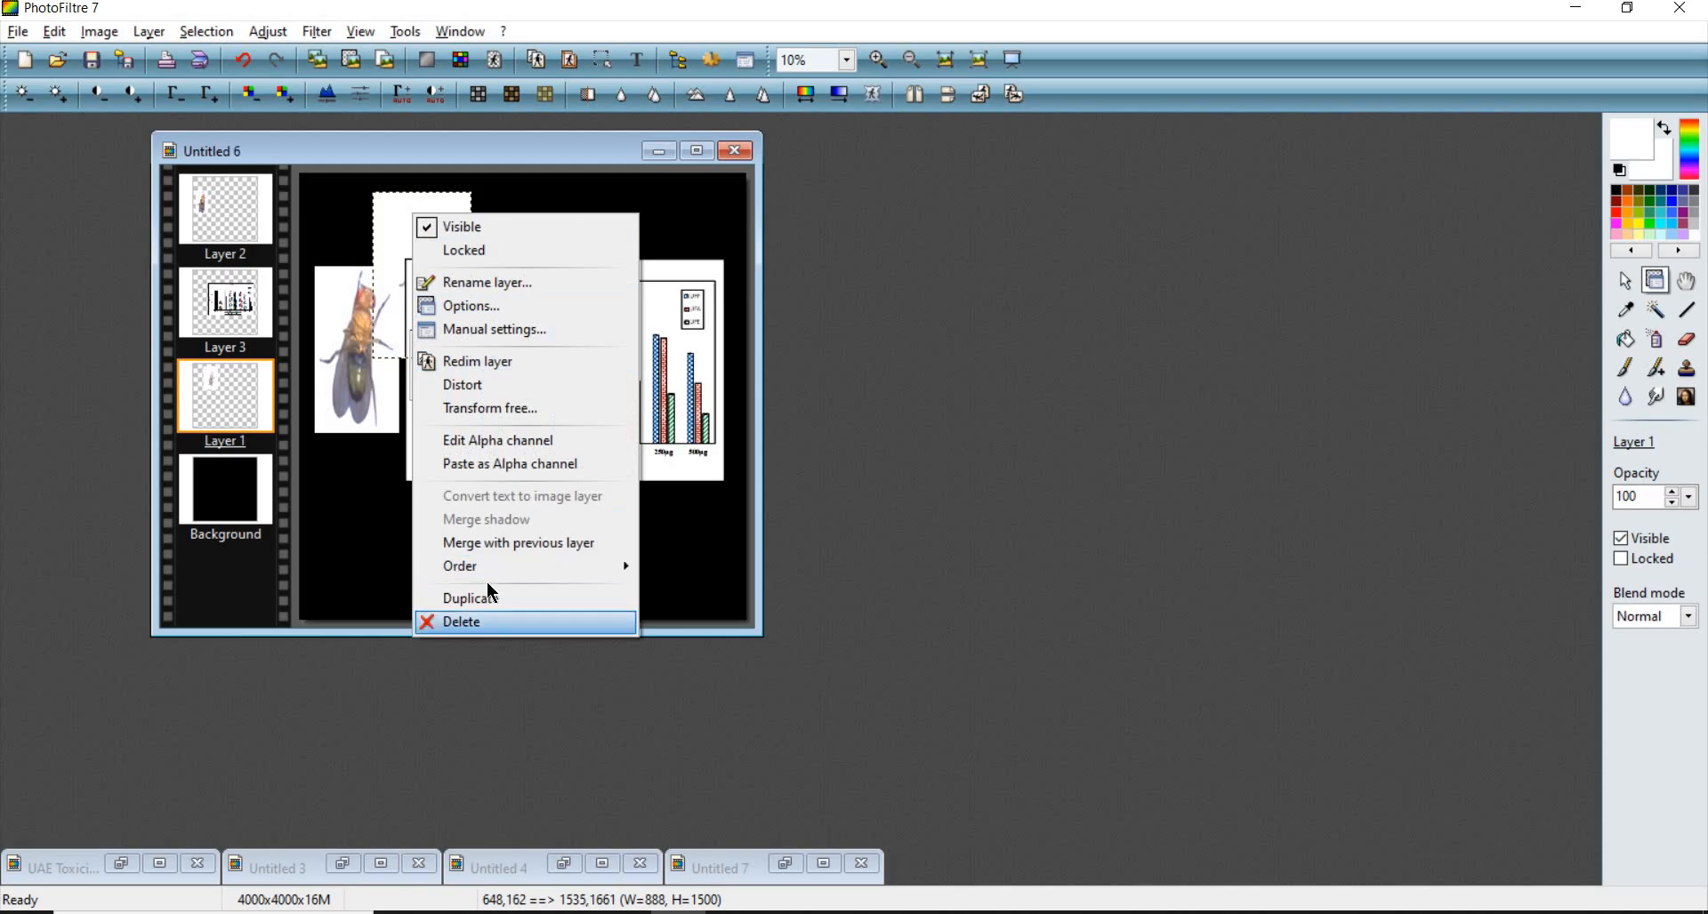
pyautogui.click(481, 620)
# - Arrange the fly photo and chart layers side by side near the canvas's top-left
pyautogui.click(375, 326)
pyautogui.moveTo(375, 325); pyautogui.dragTo(372, 261)
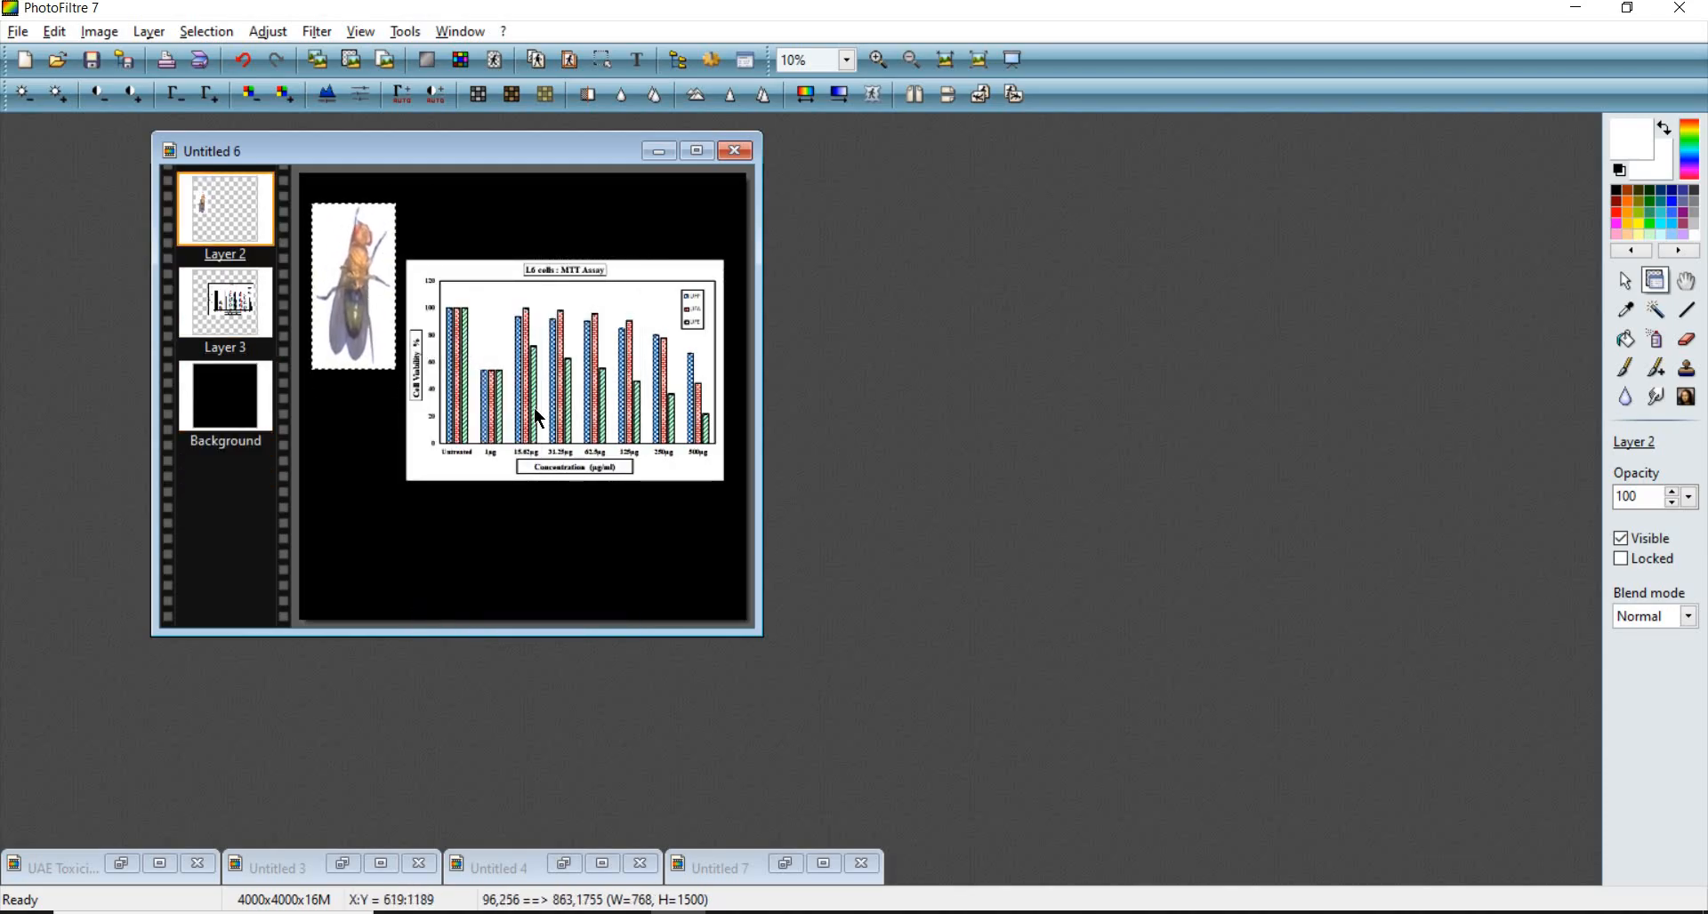
pyautogui.moveTo(542, 400); pyautogui.dragTo(540, 343)
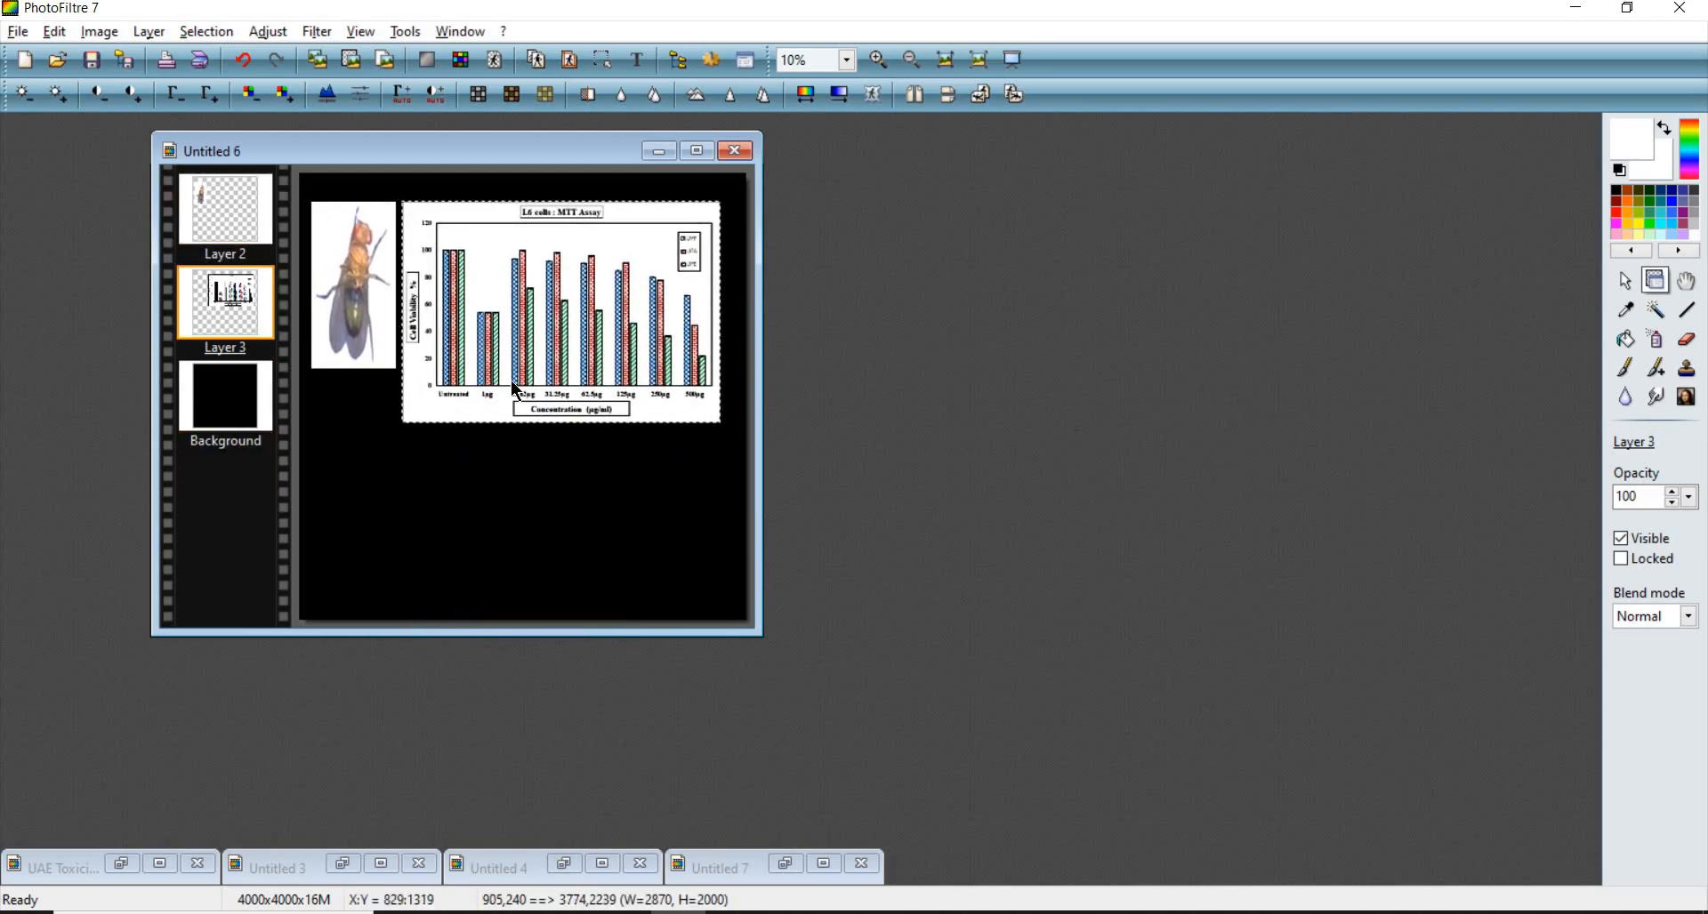
pyautogui.scroll(4, 517, 390)
pyautogui.scroll(-1, 732, 456)
pyautogui.moveTo(775, 439); pyautogui.dragTo(817, 421)
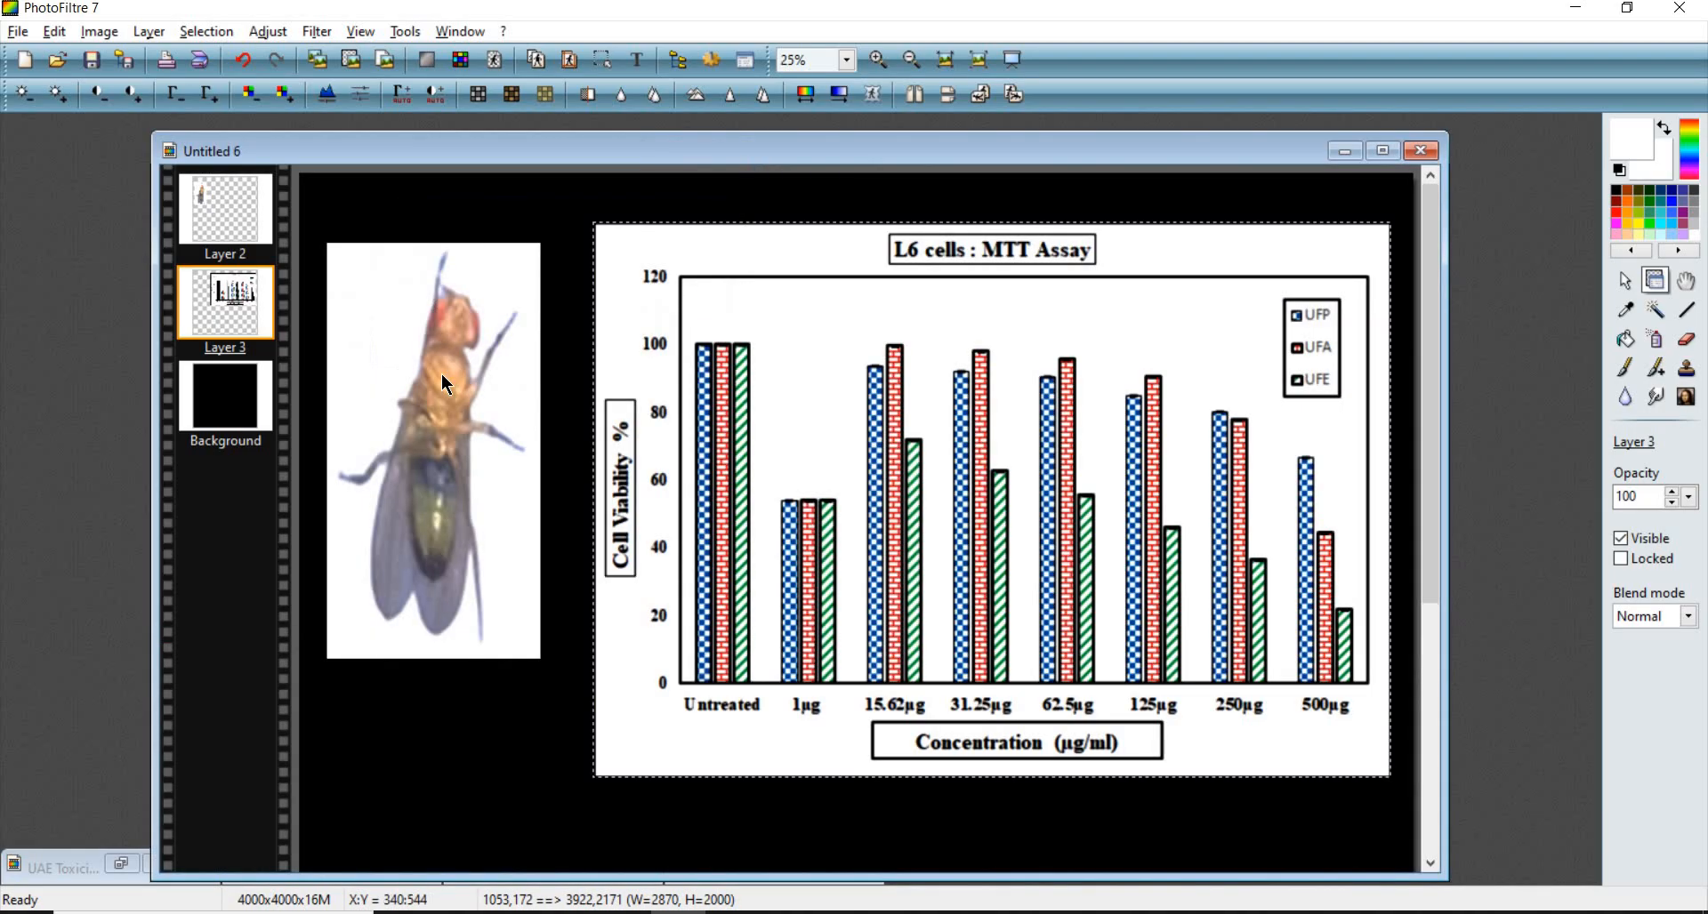
pyautogui.moveTo(445, 385); pyautogui.dragTo(480, 310)
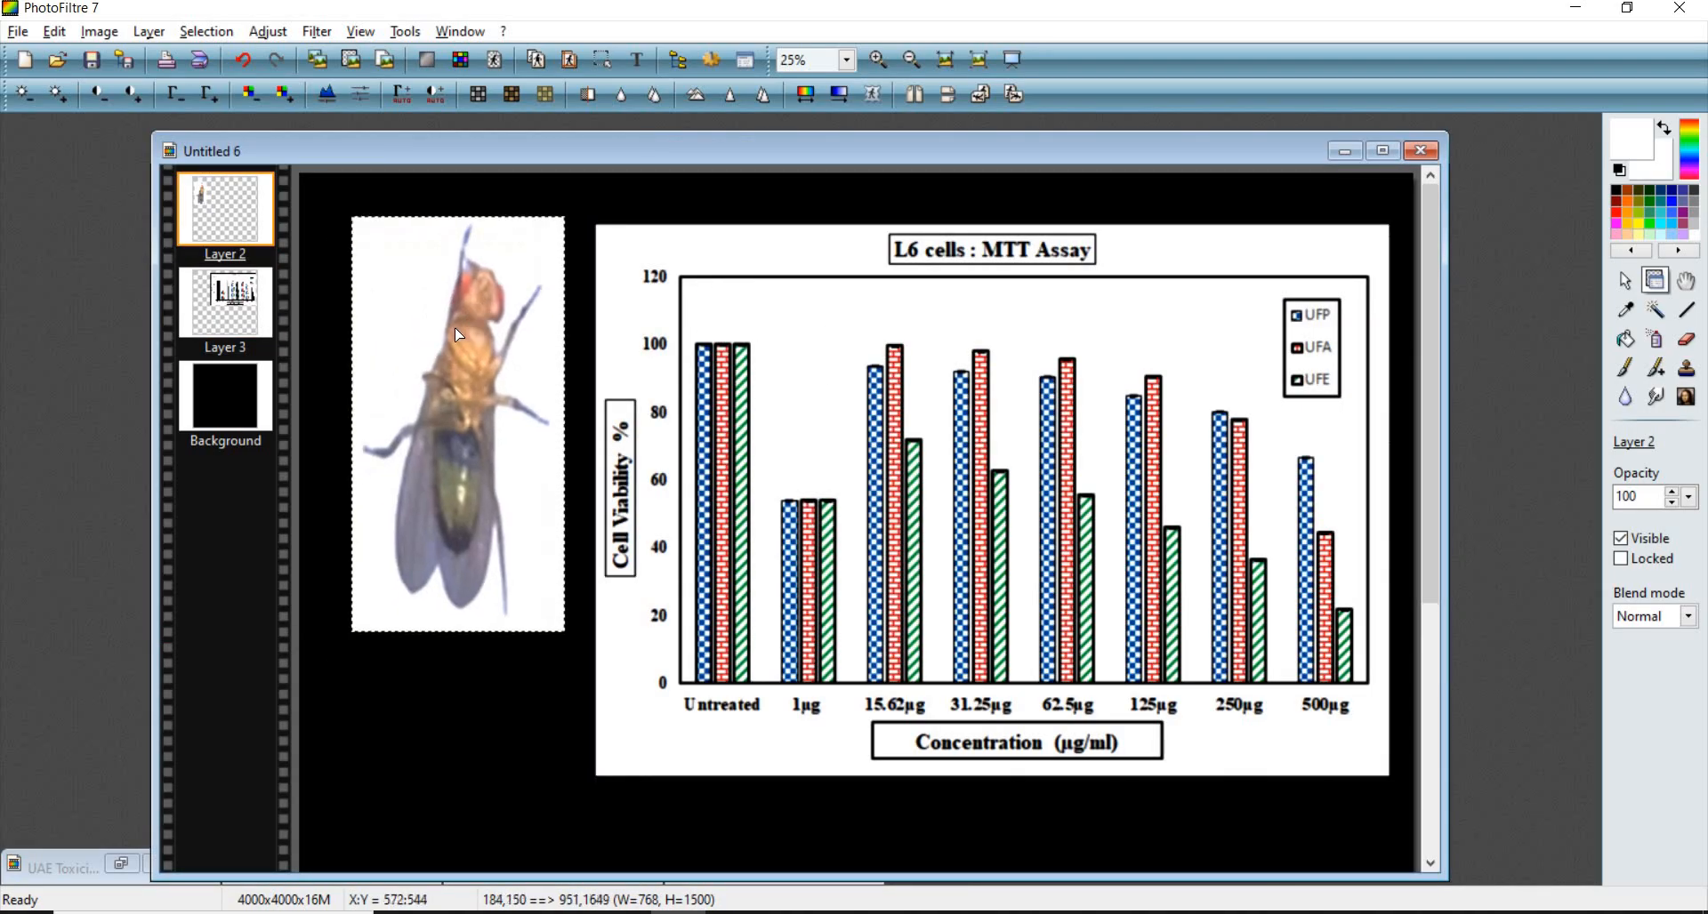
# - Resize the chart layer to a height of 1500 pixels with aspect ratio preserved
pyautogui.rightClick(679, 312)
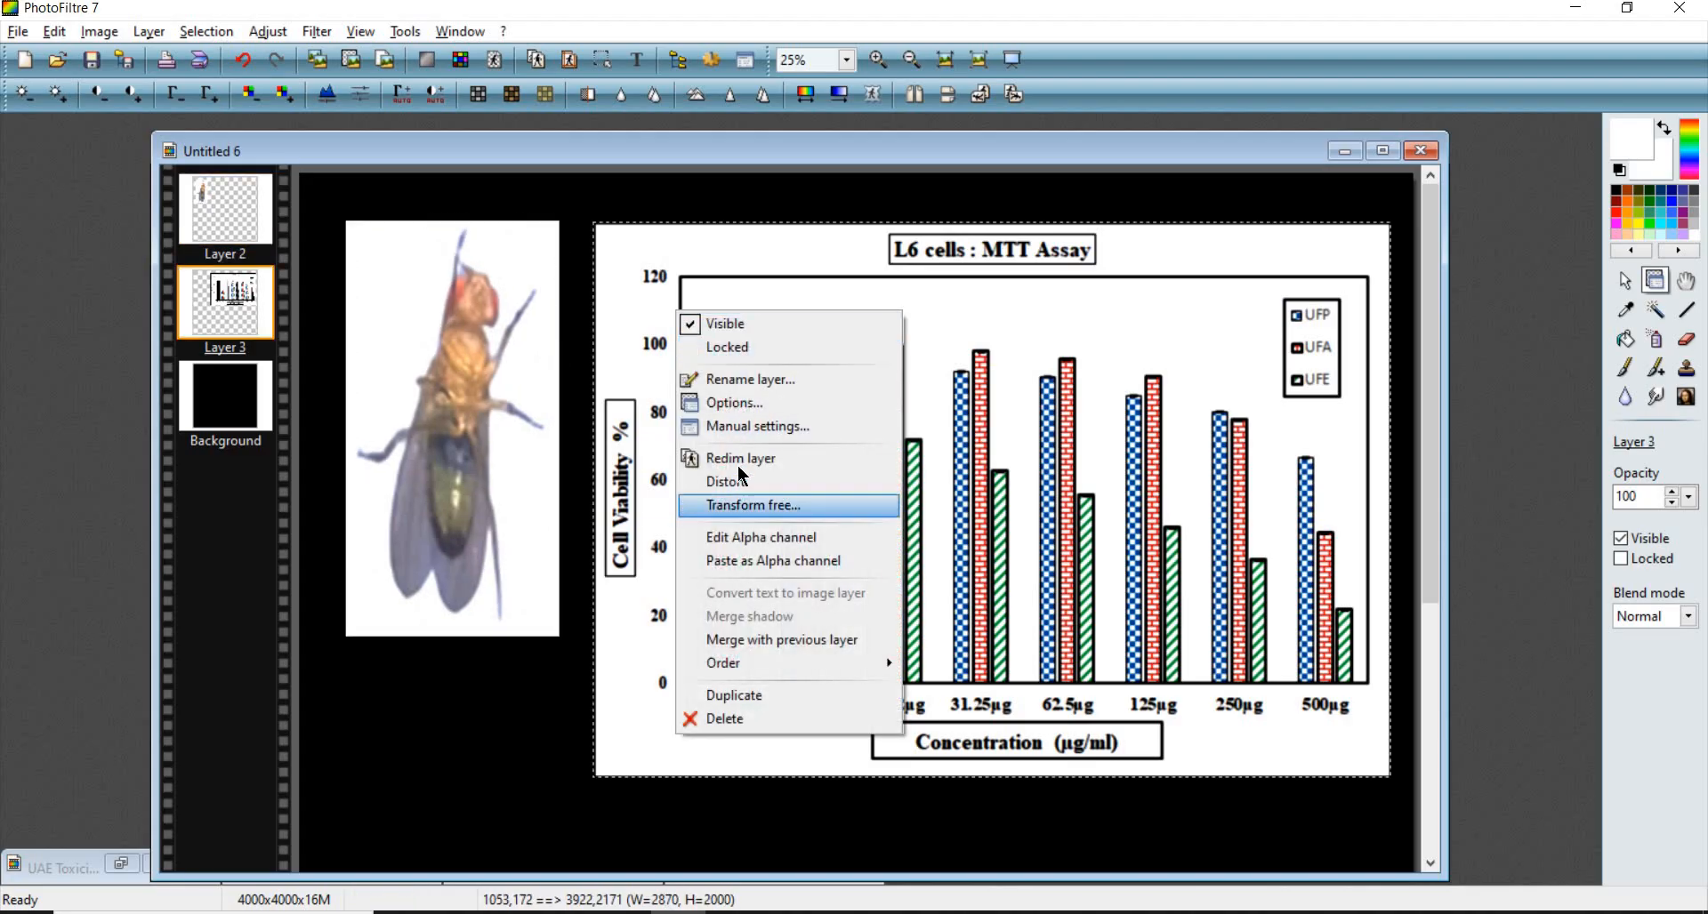
pyautogui.click(865, 428)
pyautogui.doubleClick(909, 458)
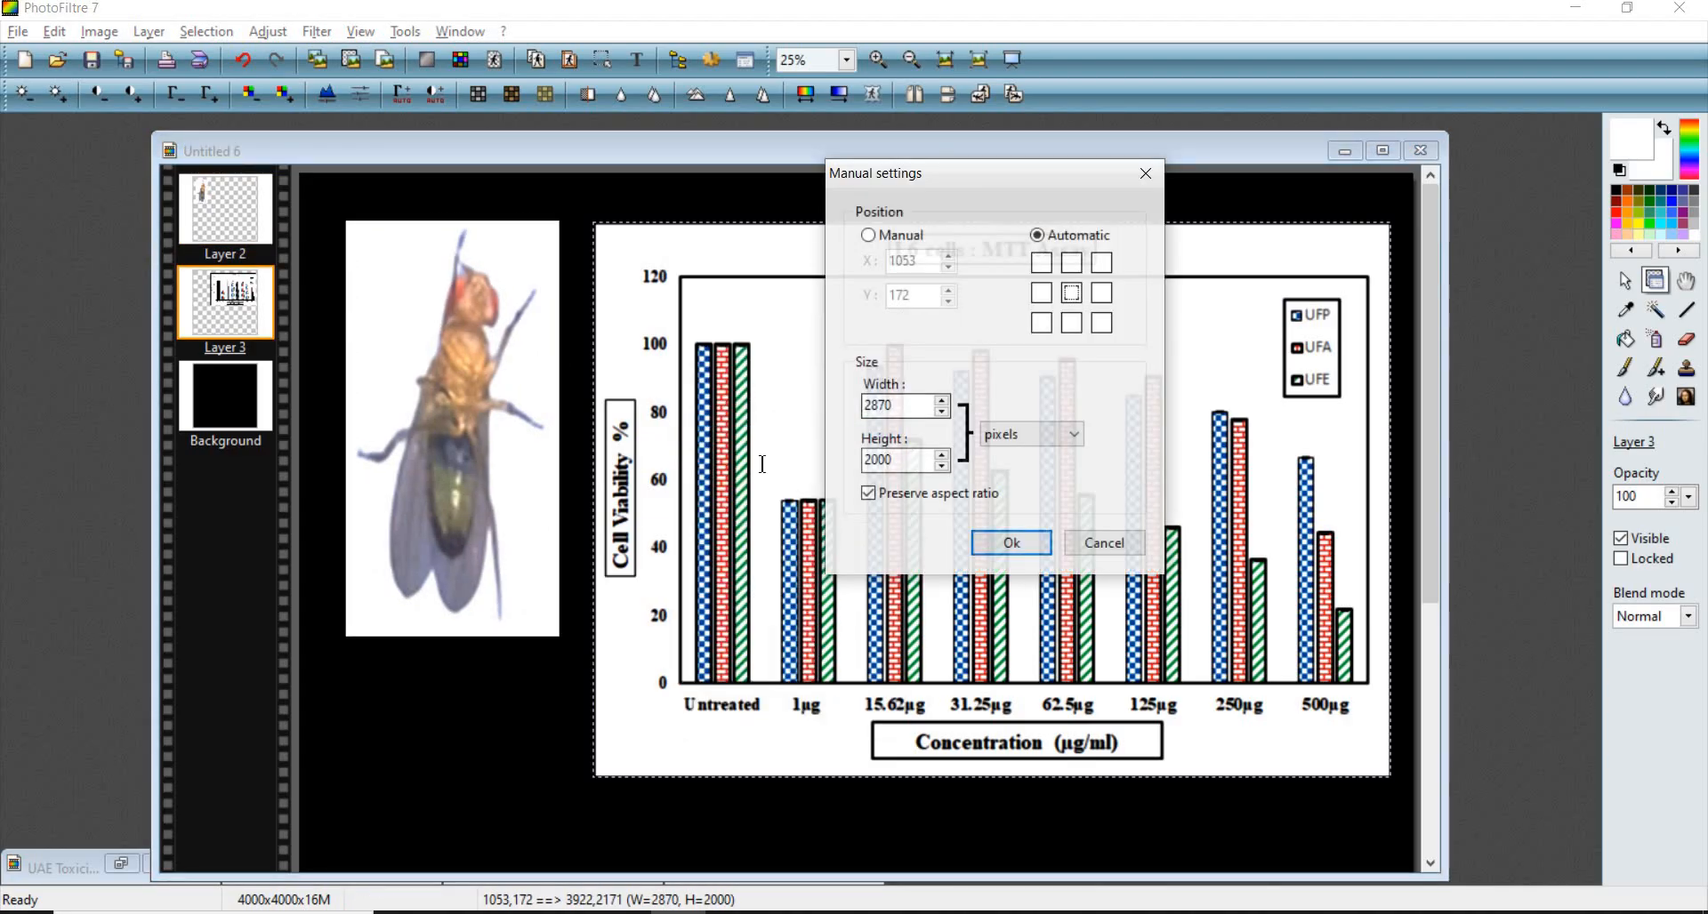
pyautogui.write('15')
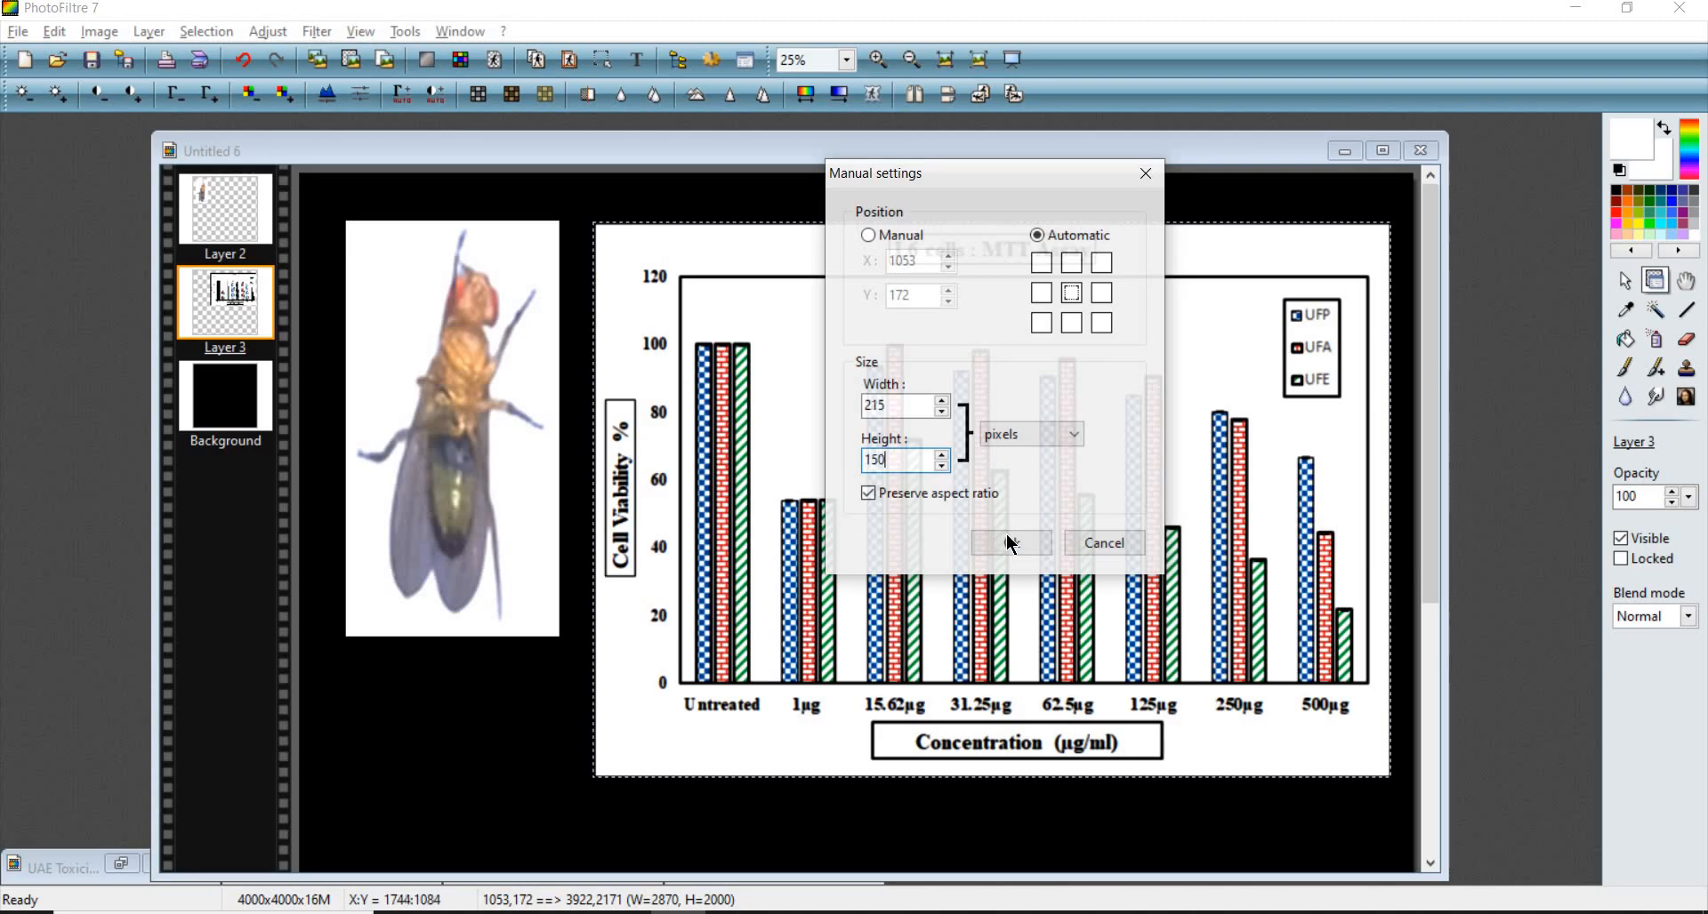
pyautogui.click(1014, 545)
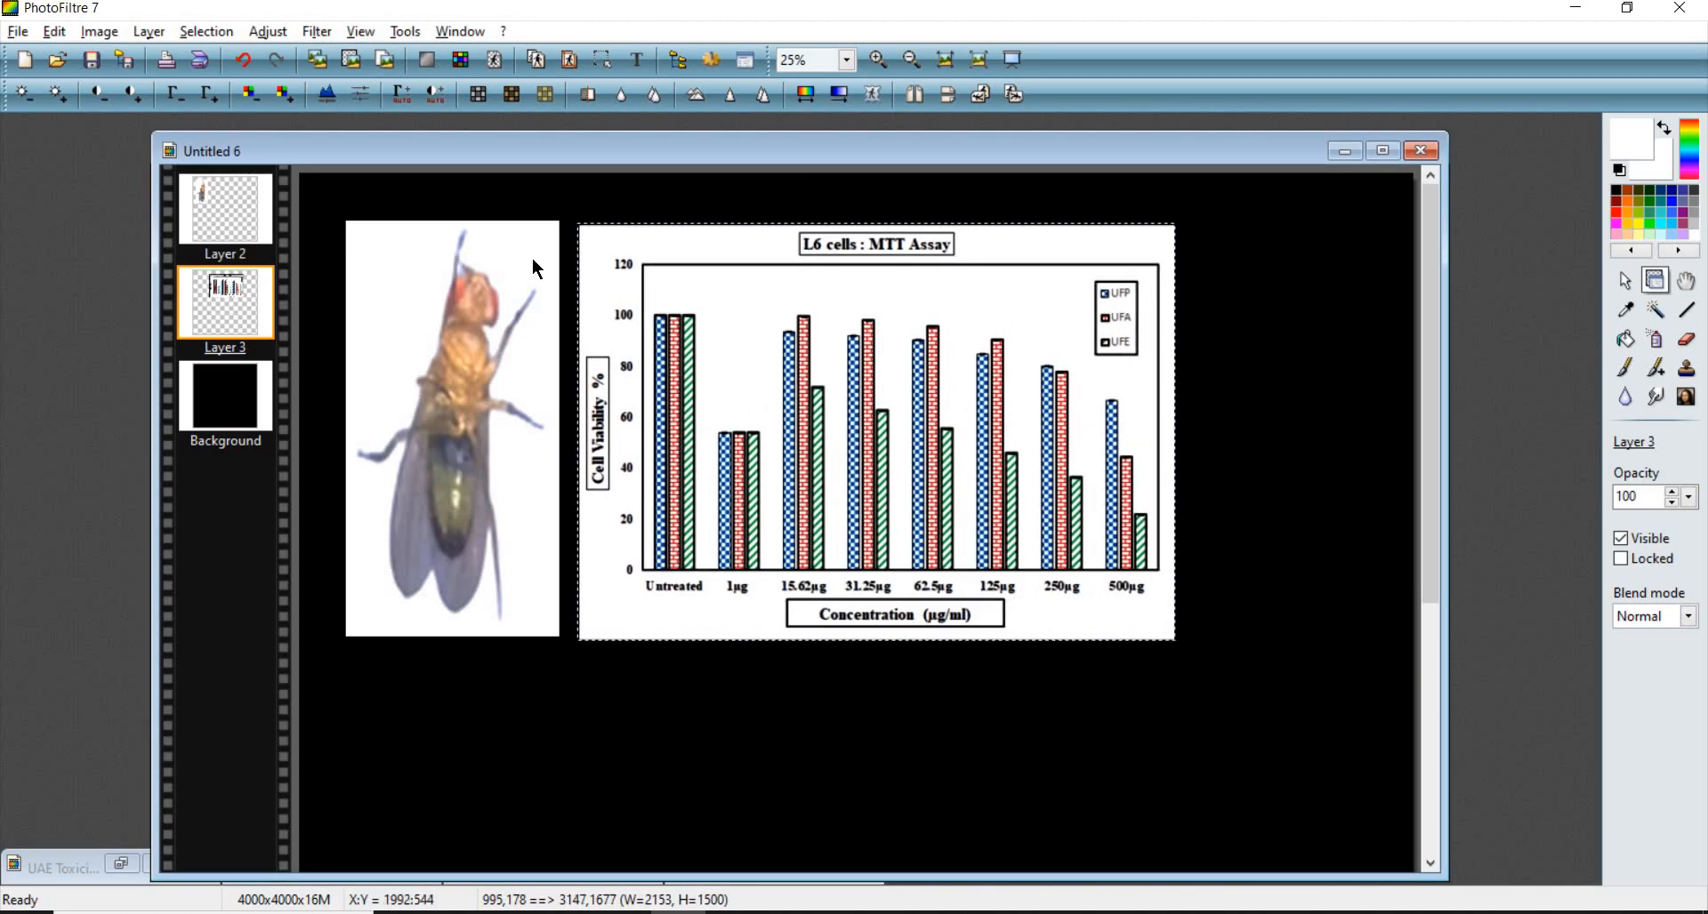
# - Move the fly photo layer flush into the canvas's top-left corner
pyautogui.scroll(2, 532, 261)
pyautogui.moveTo(489, 393); pyautogui.dragTo(401, 299)
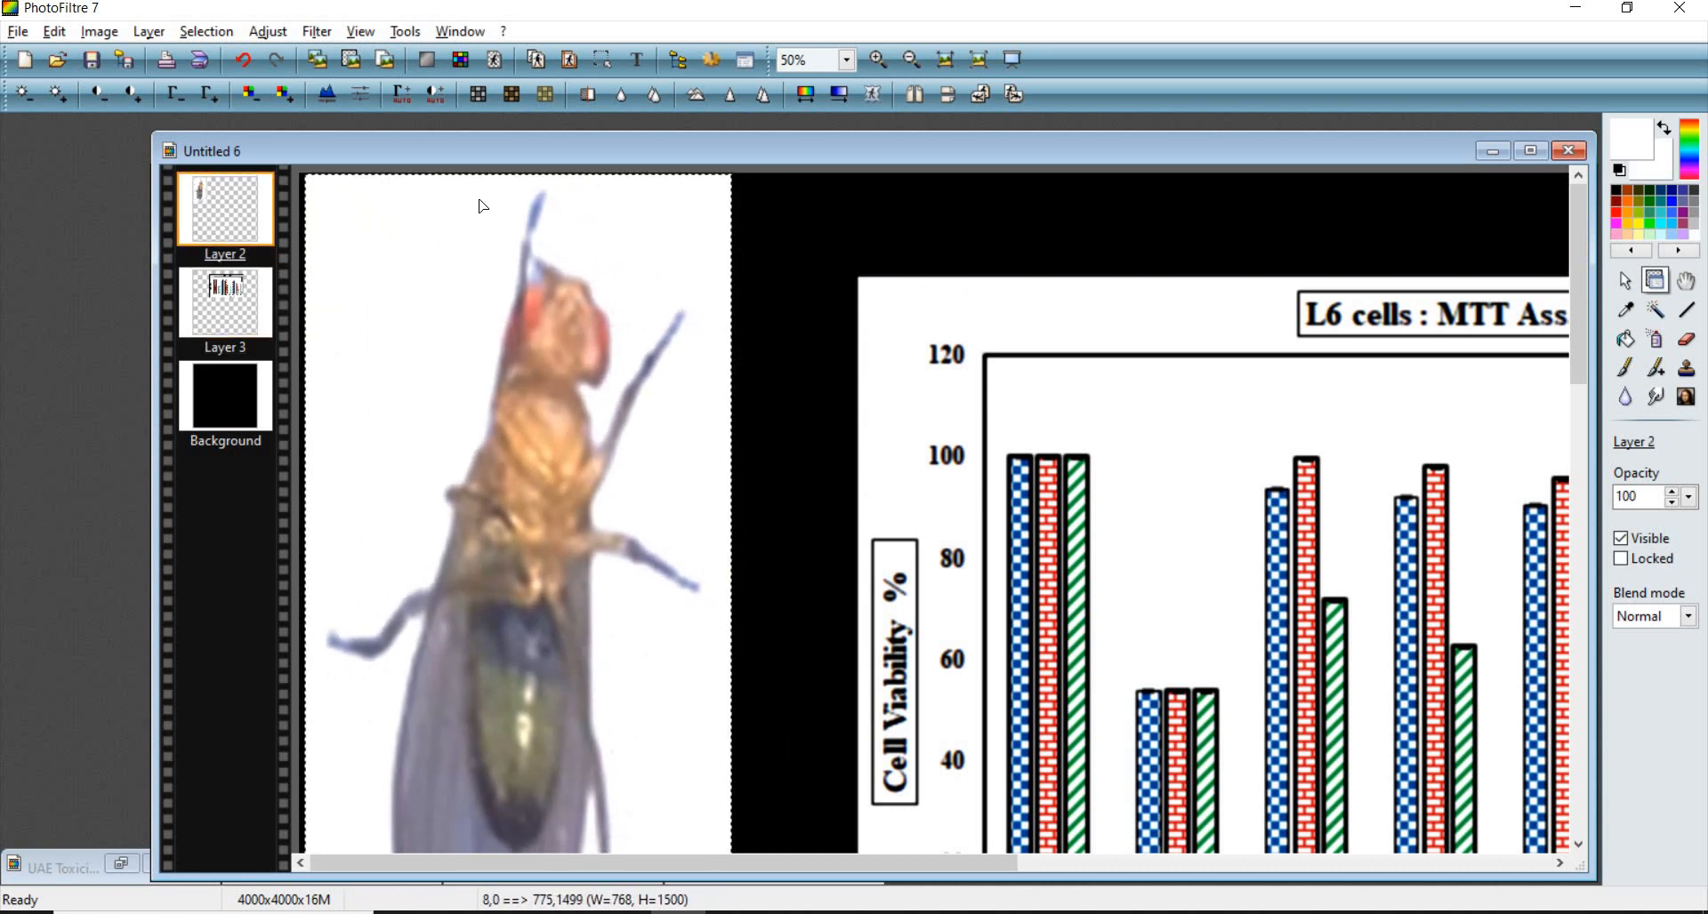
pyautogui.scroll(8, 482, 206)
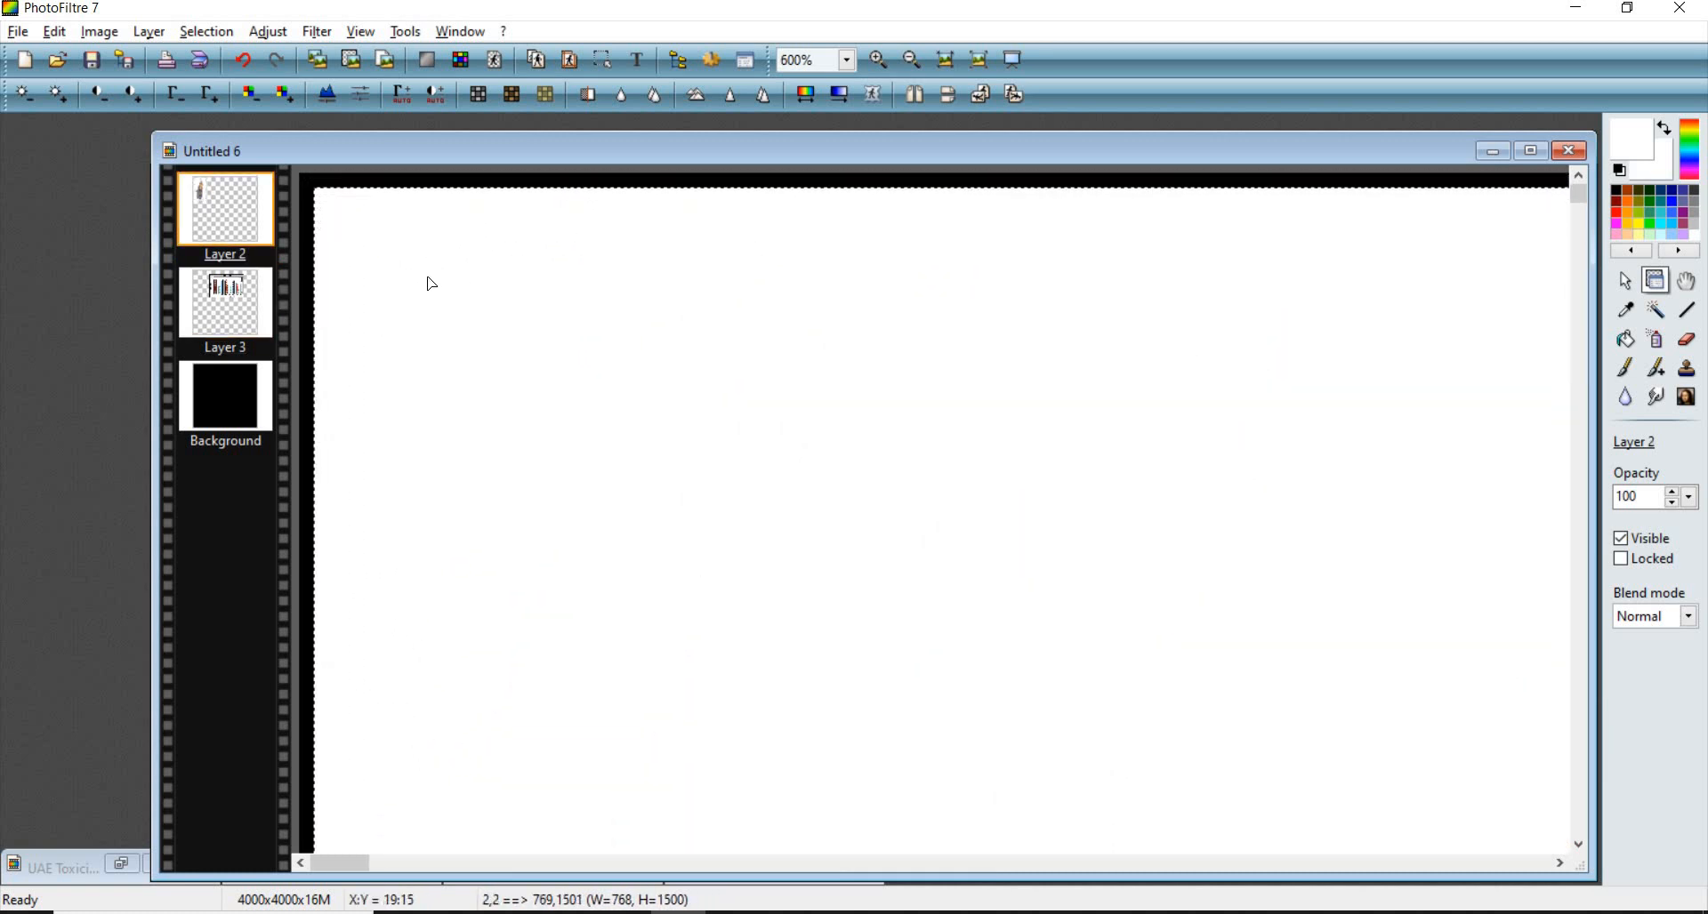
pyautogui.scroll(-10, 452, 270)
pyautogui.moveTo(678, 240); pyautogui.dragTo(613, 212)
pyautogui.scroll(7, 614, 219)
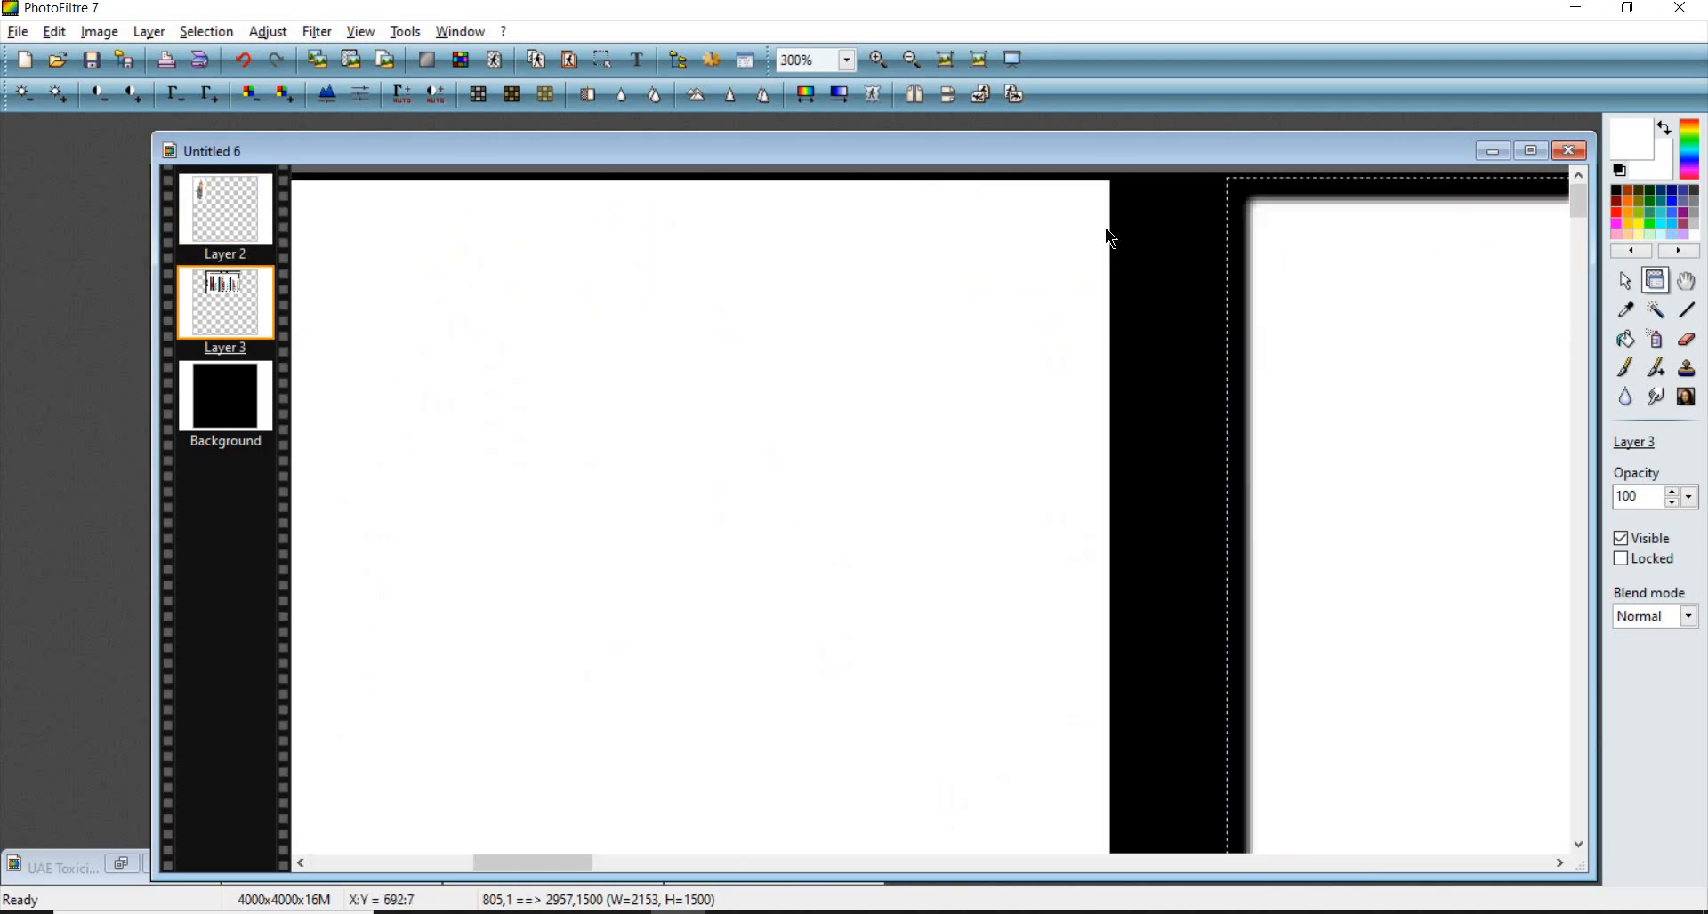
# - Move the chart layer left against the fly photo's right edge
pyautogui.hscroll(4, 1114, 229)
pyautogui.moveTo(1108, 230); pyautogui.dragTo(968, 232)
pyautogui.scroll(-3, 399, 210)
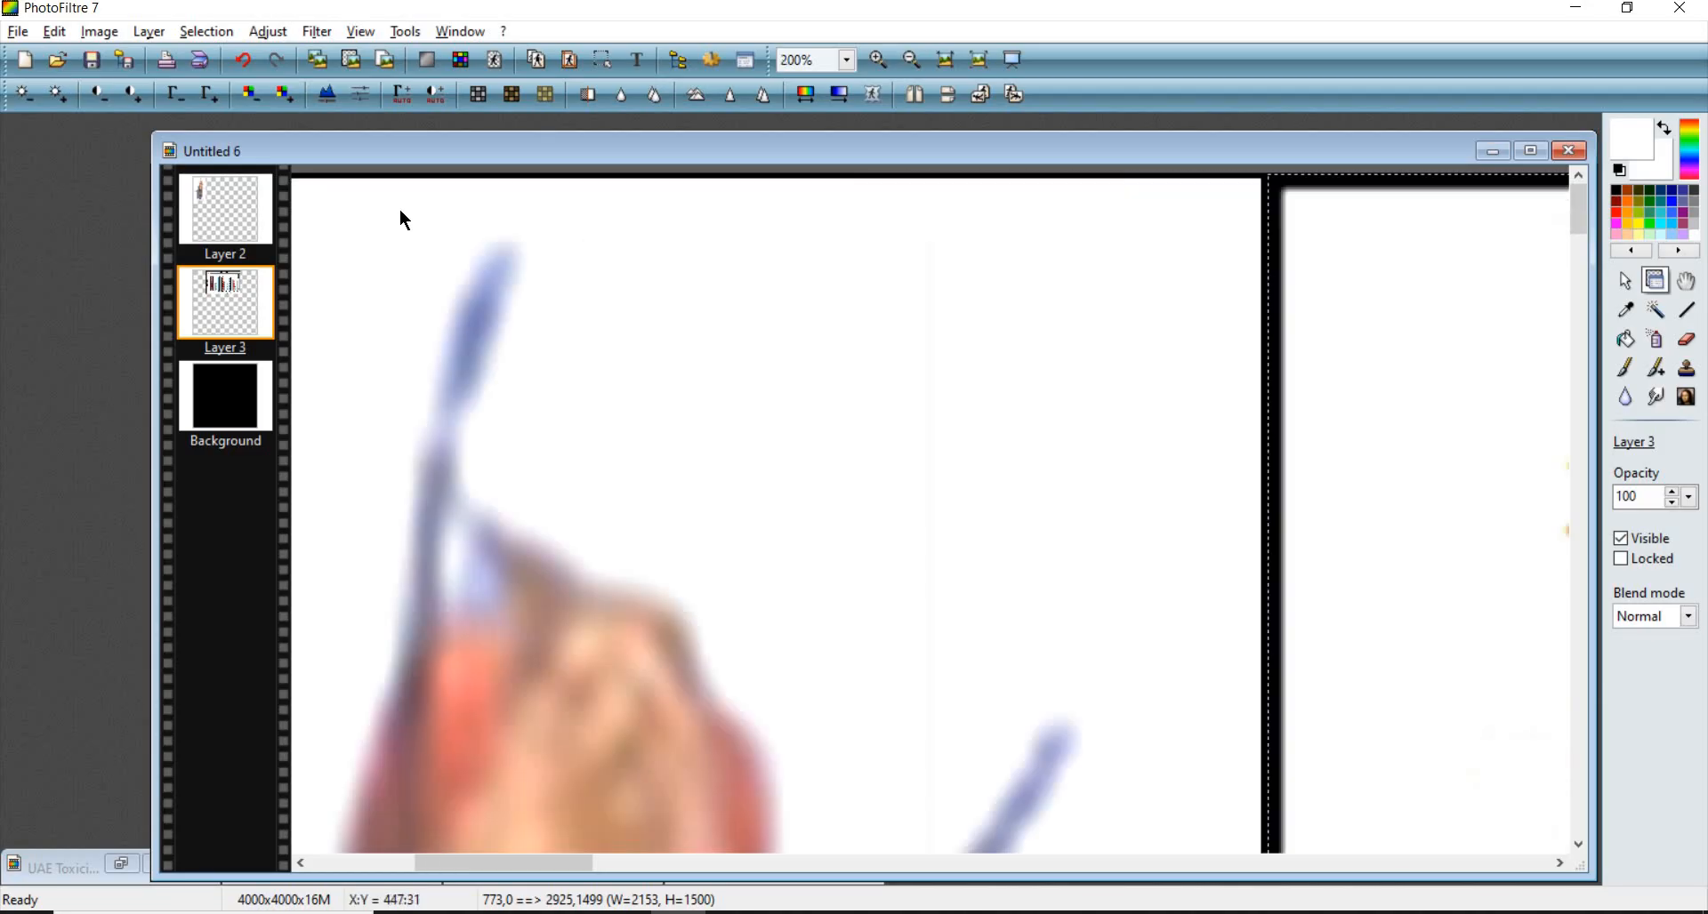
# - Examine the edges between the fly photo and chart at high zoom
pyautogui.scroll(2, 378, 211)
pyautogui.scroll(-1, 361, 212)
pyautogui.scroll(3, 366, 222)
pyautogui.click(381, 243)
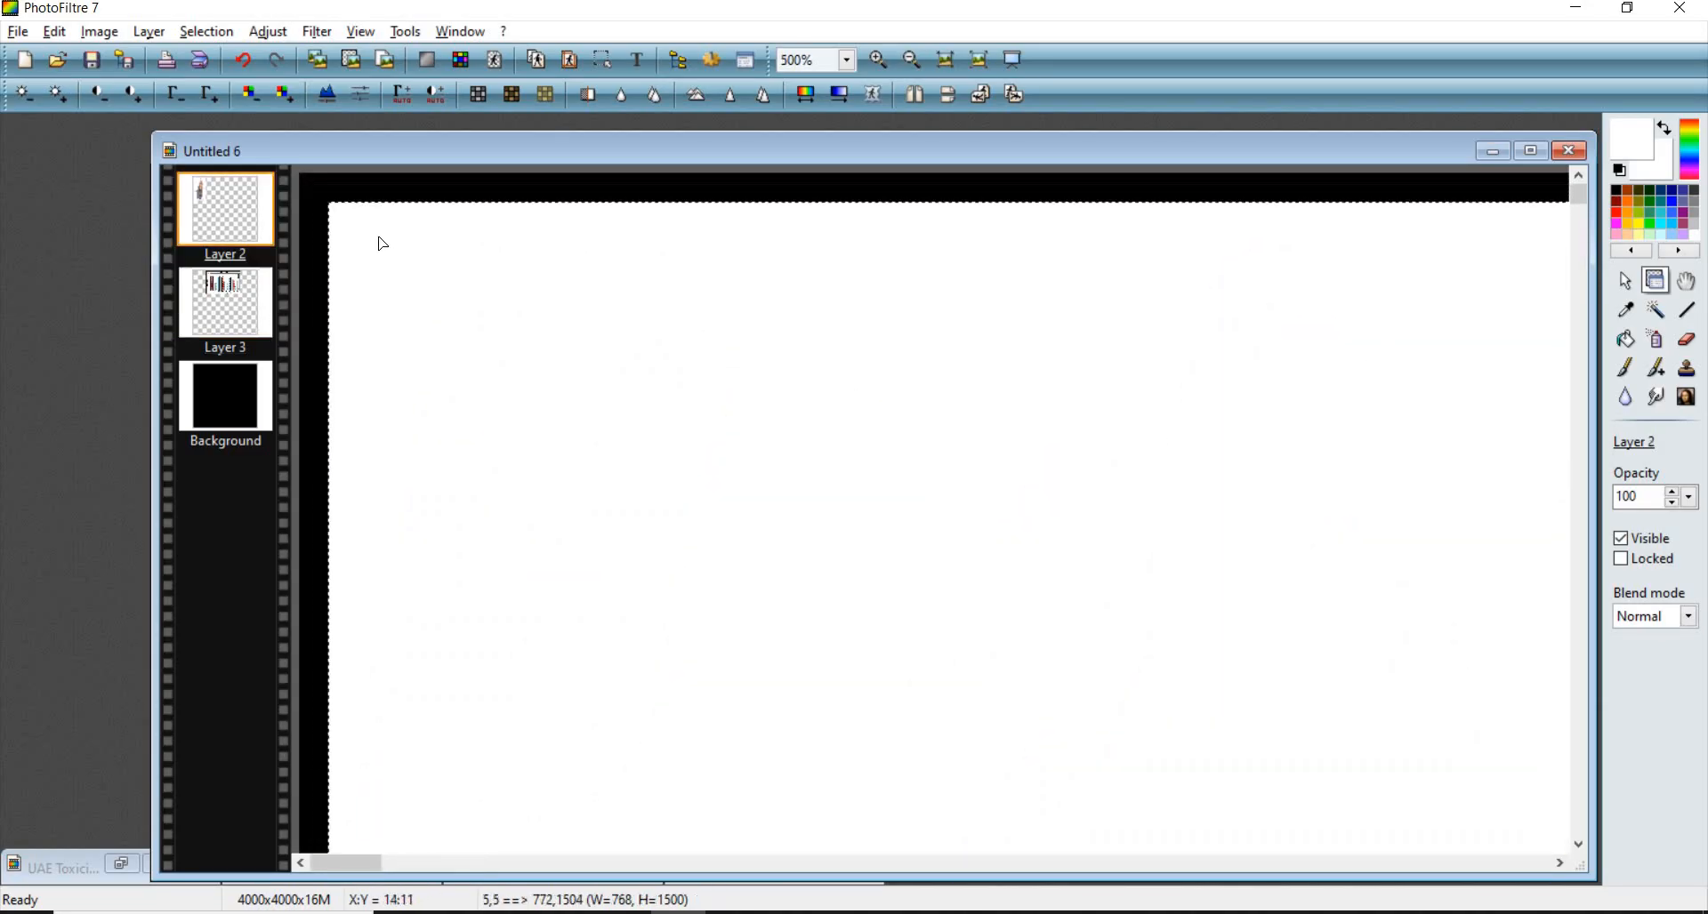
pyautogui.scroll(-5, 487, 241)
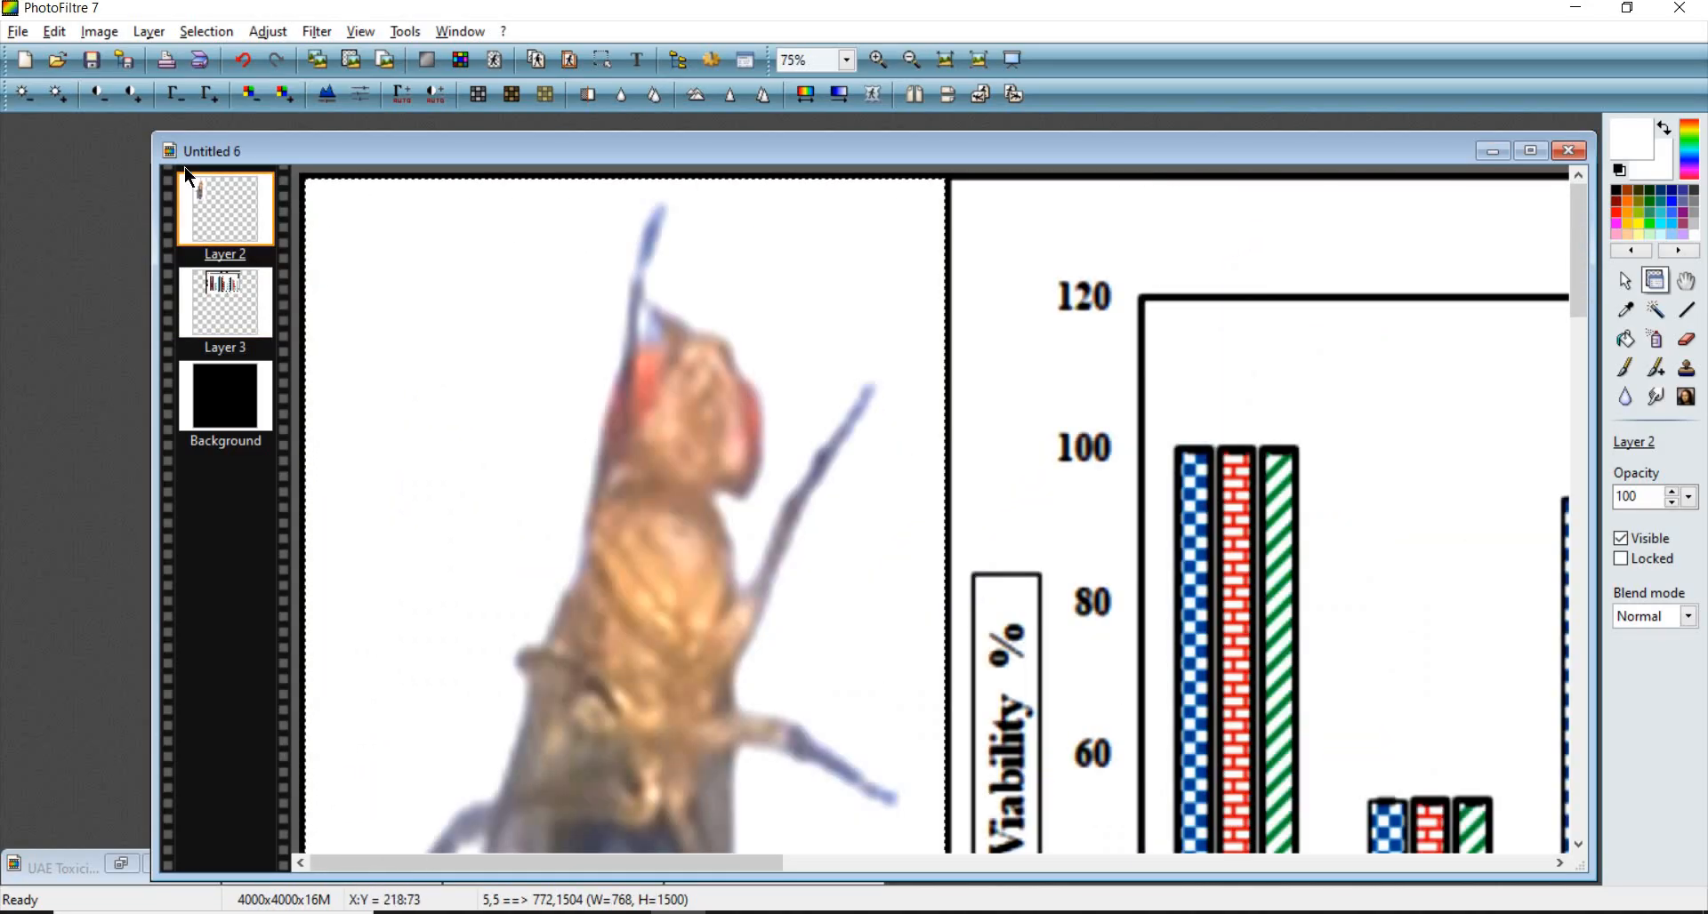
pyautogui.scroll(4, 360, 235)
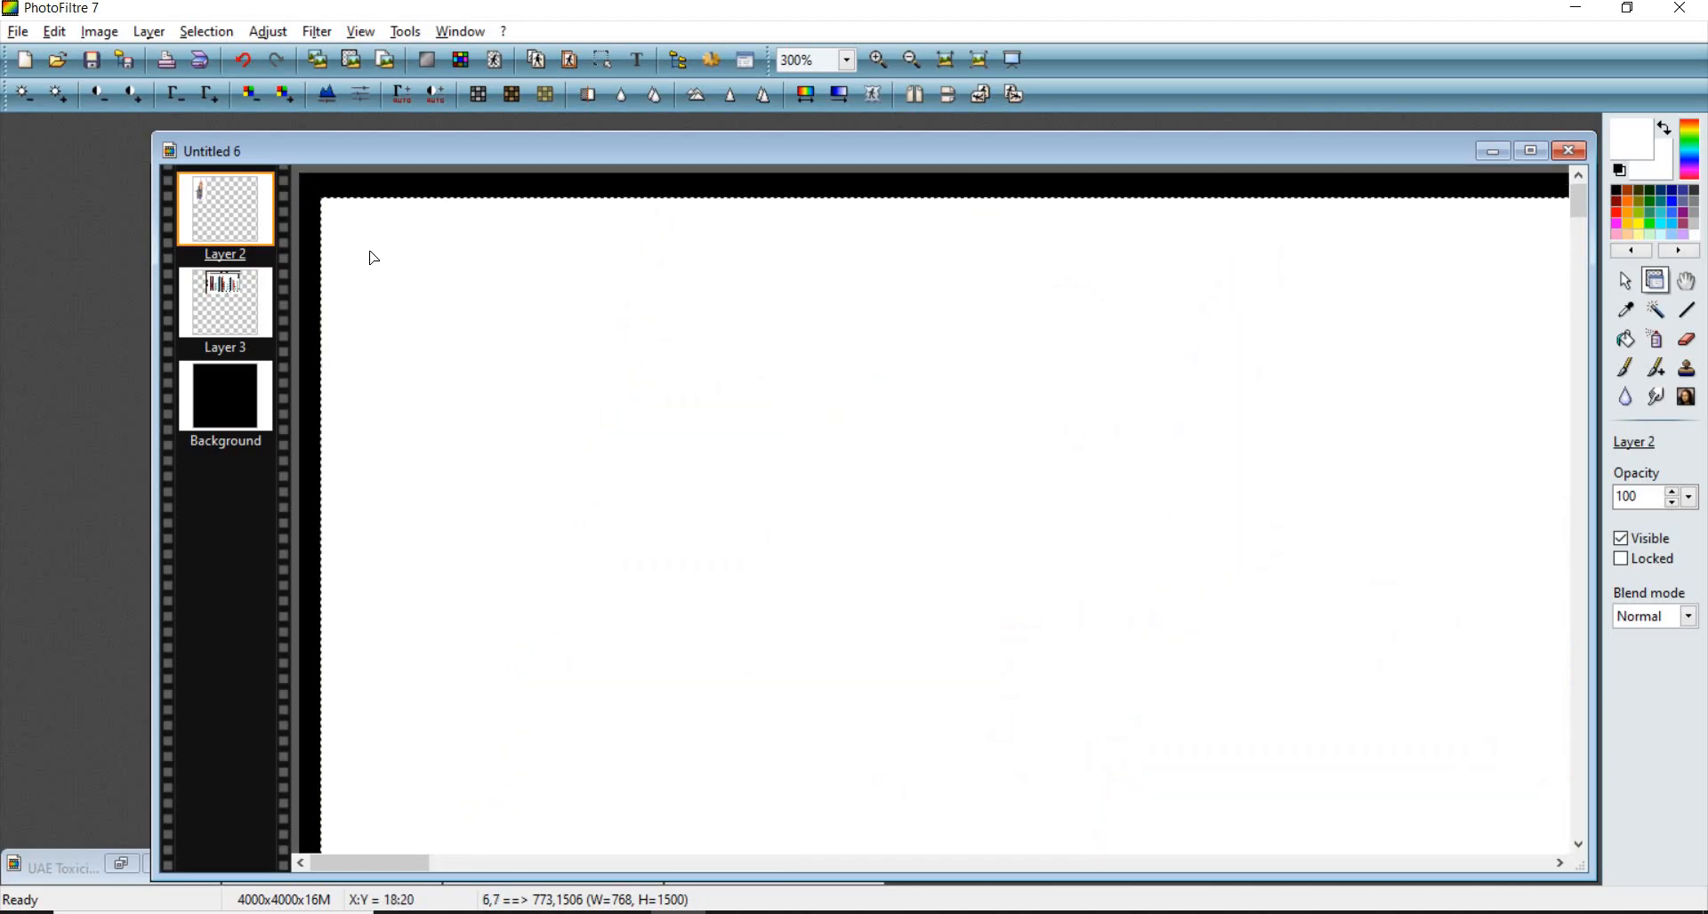
pyautogui.scroll(-6, 372, 257)
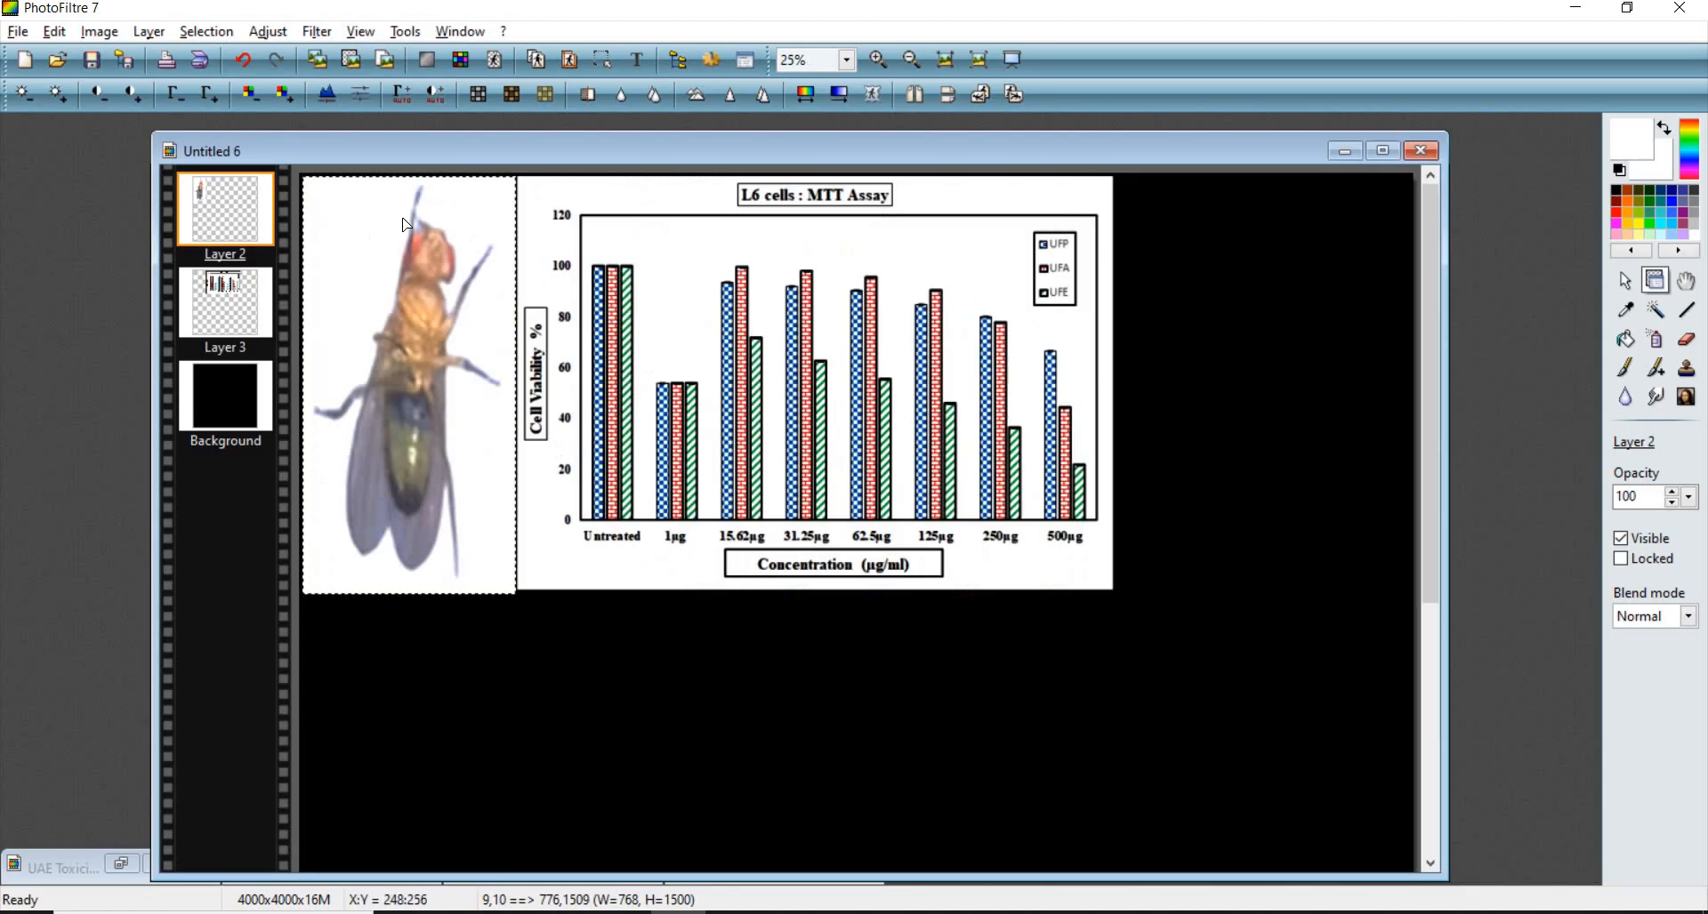
pyautogui.scroll(6, 638, 223)
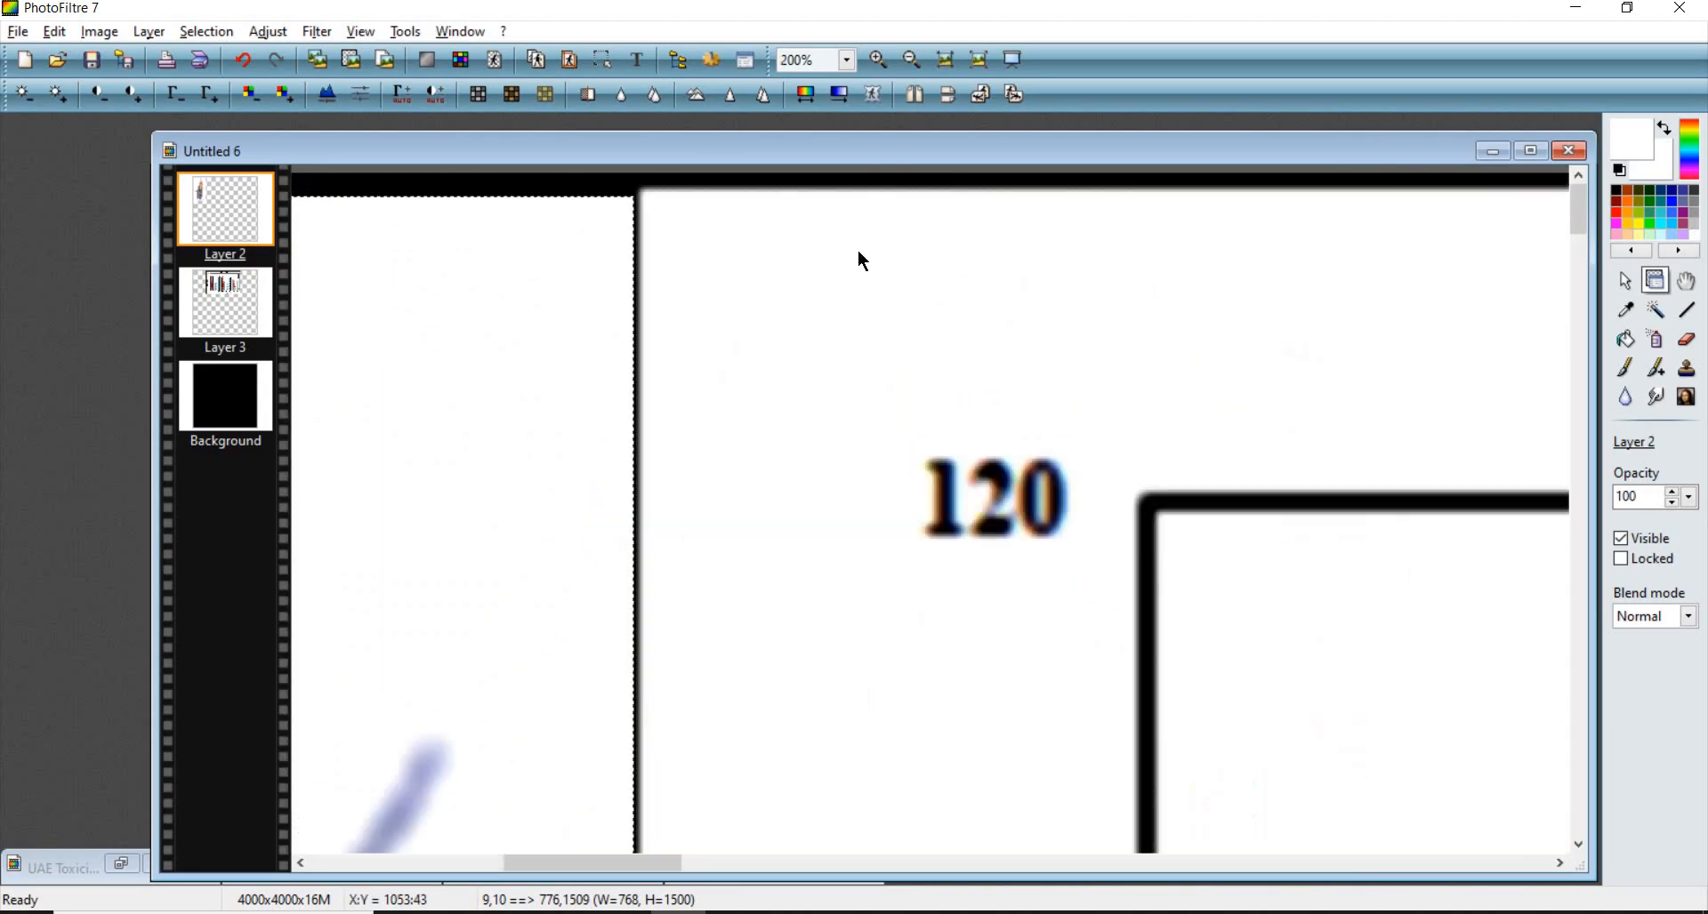
# - Nudge the fly photo layer to close the gap beside the chart
pyautogui.moveTo(502, 257); pyautogui.dragTo(549, 268)
pyautogui.click(551, 251)
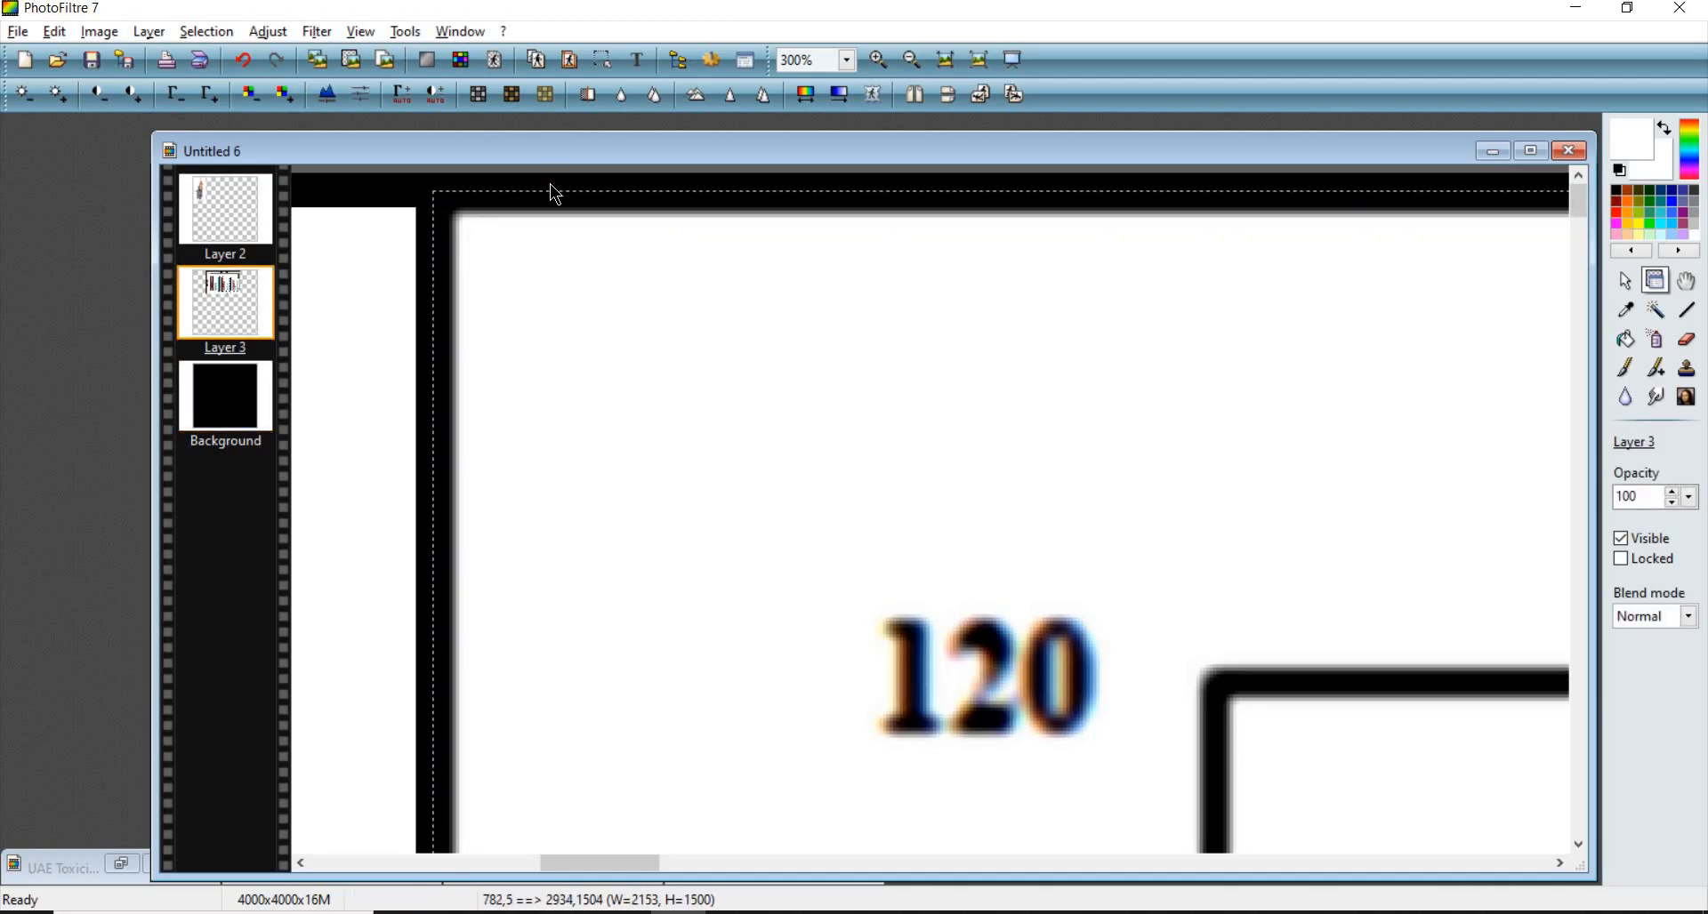
pyautogui.click(550, 184)
pyautogui.scroll(-5, 561, 276)
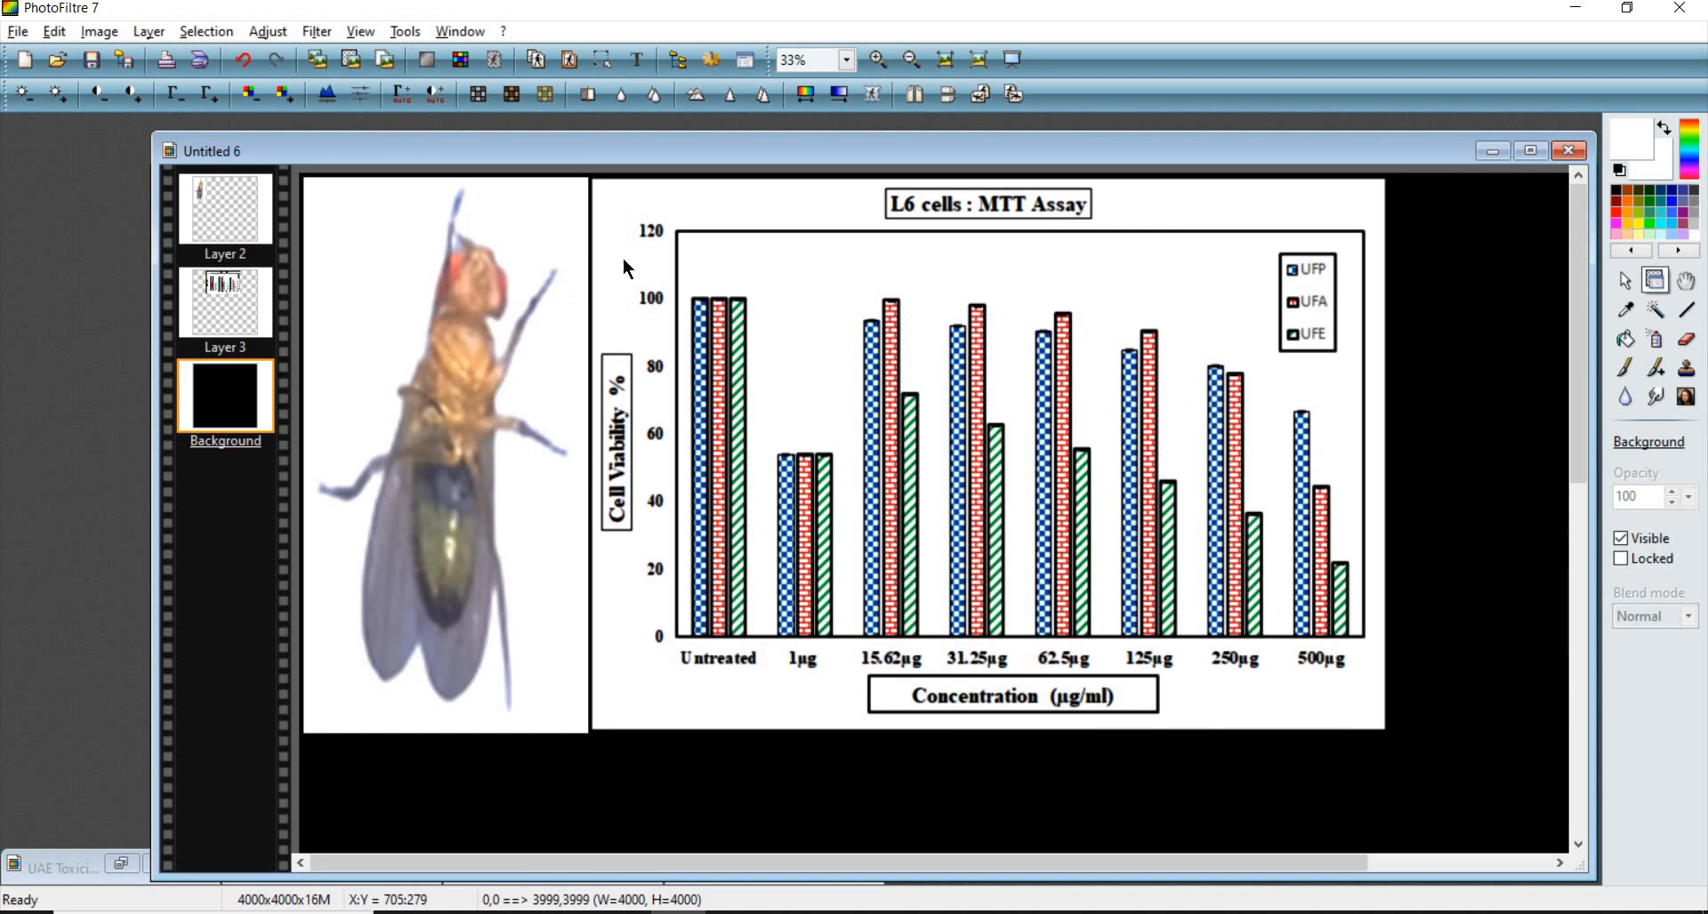
# - Select the chart layer, draw a selection fitted to the chart's edges, and crop the layer to it
pyautogui.scroll(4, 675, 231)
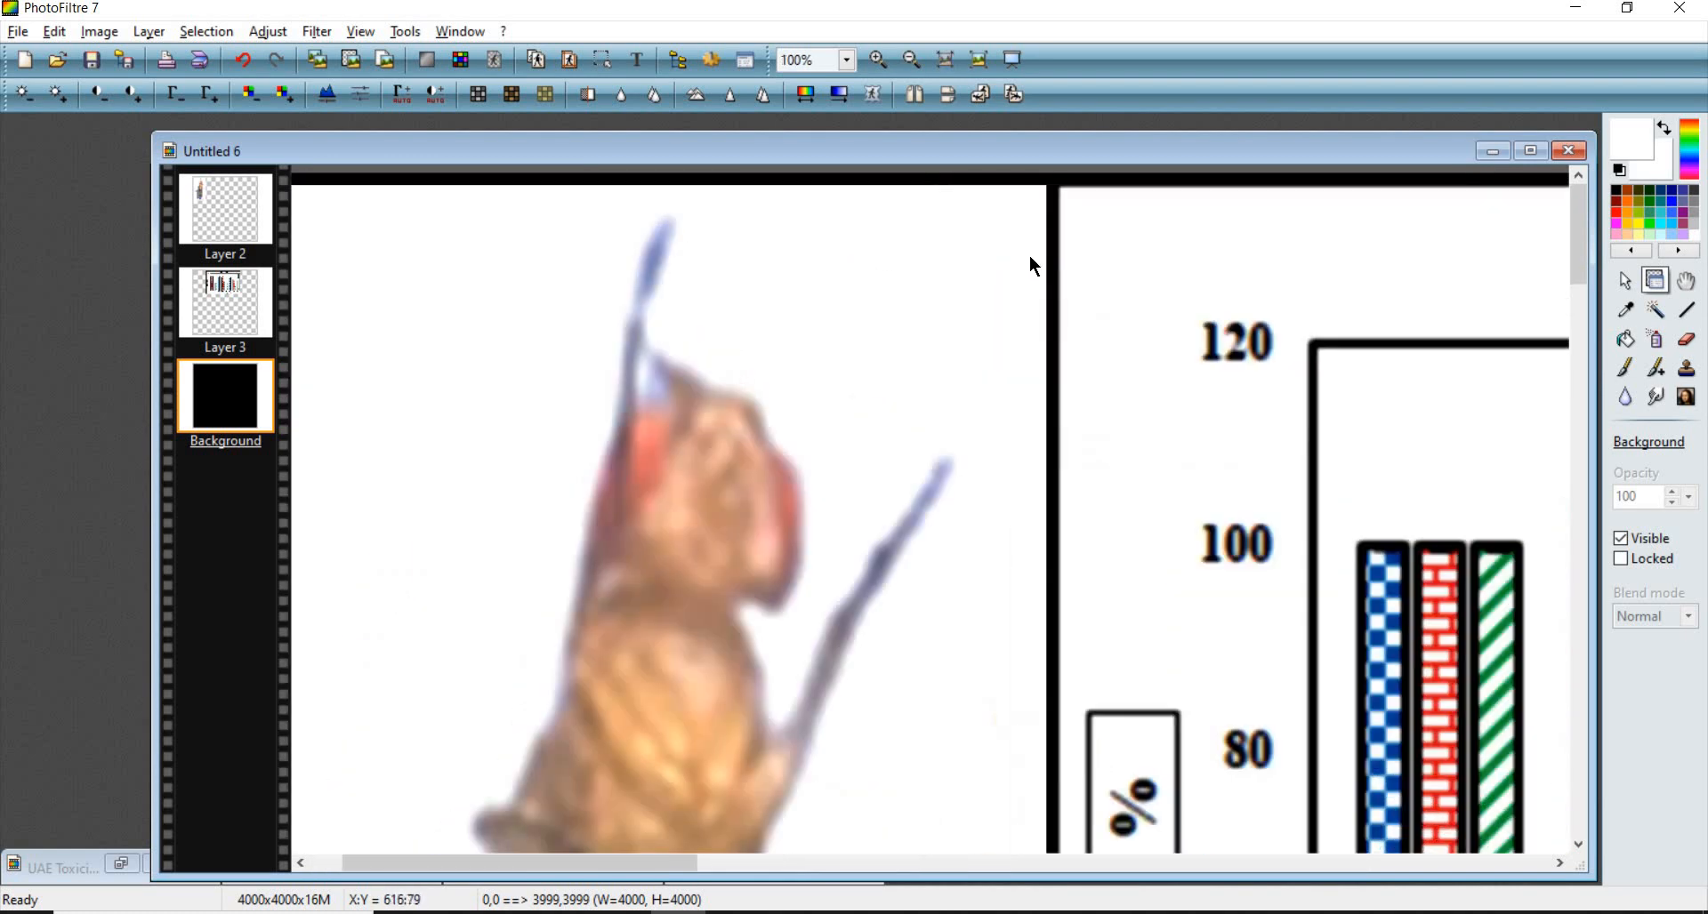
pyautogui.scroll(3, 918, 279)
pyautogui.click(865, 310)
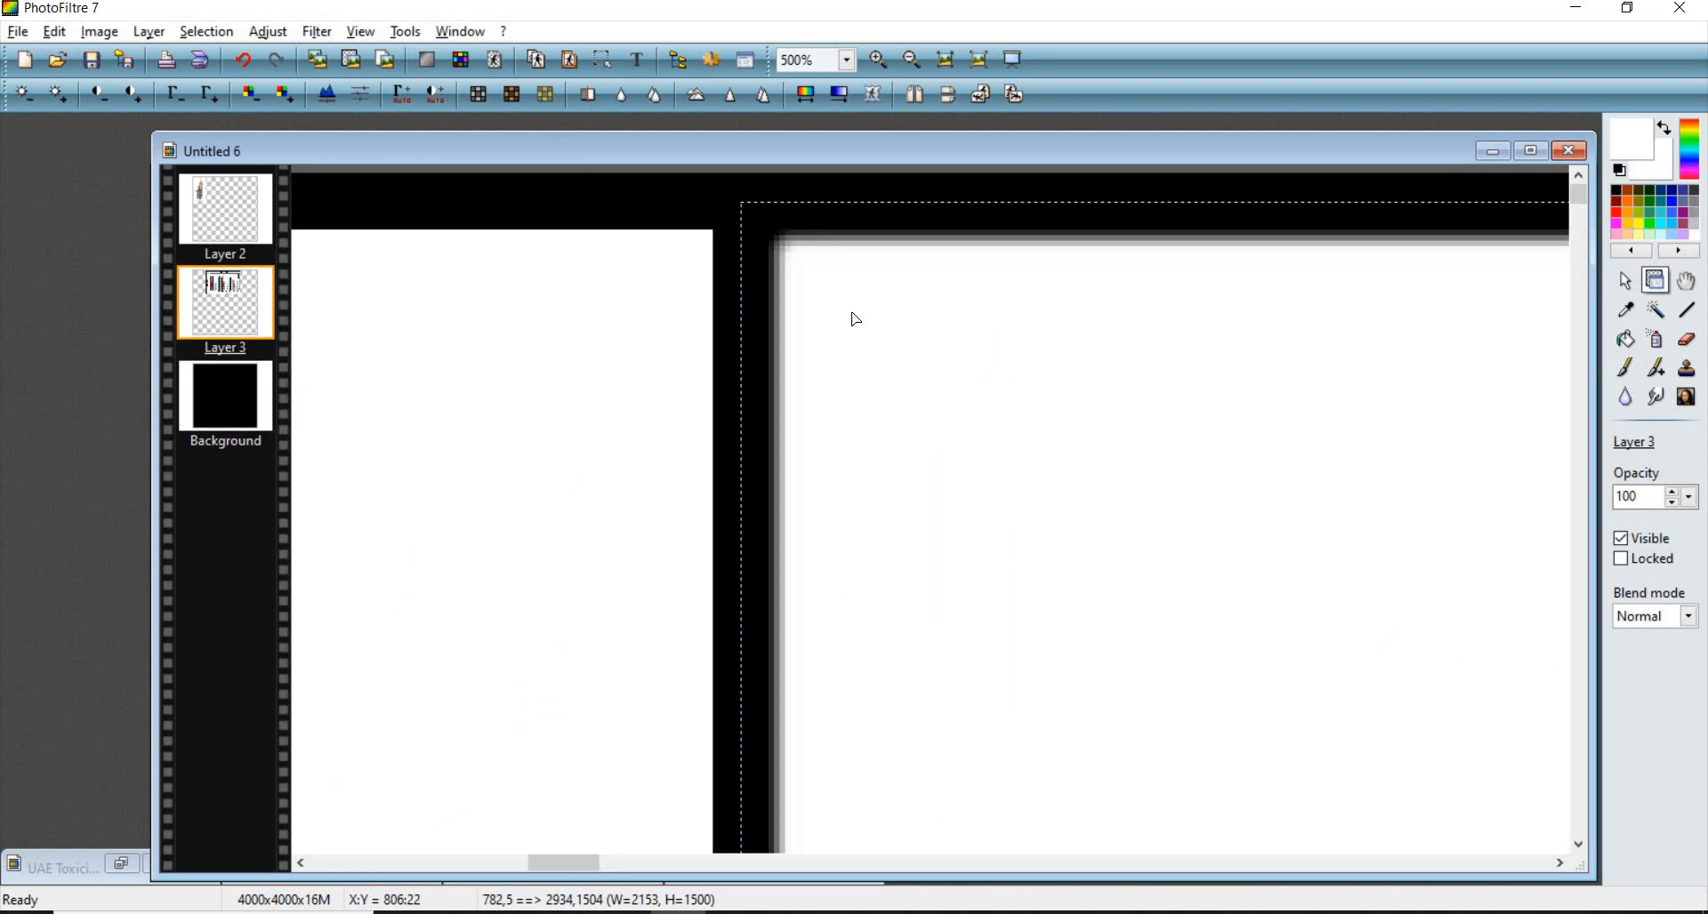
pyautogui.scroll(-6, 853, 304)
pyautogui.scroll(2, 952, 271)
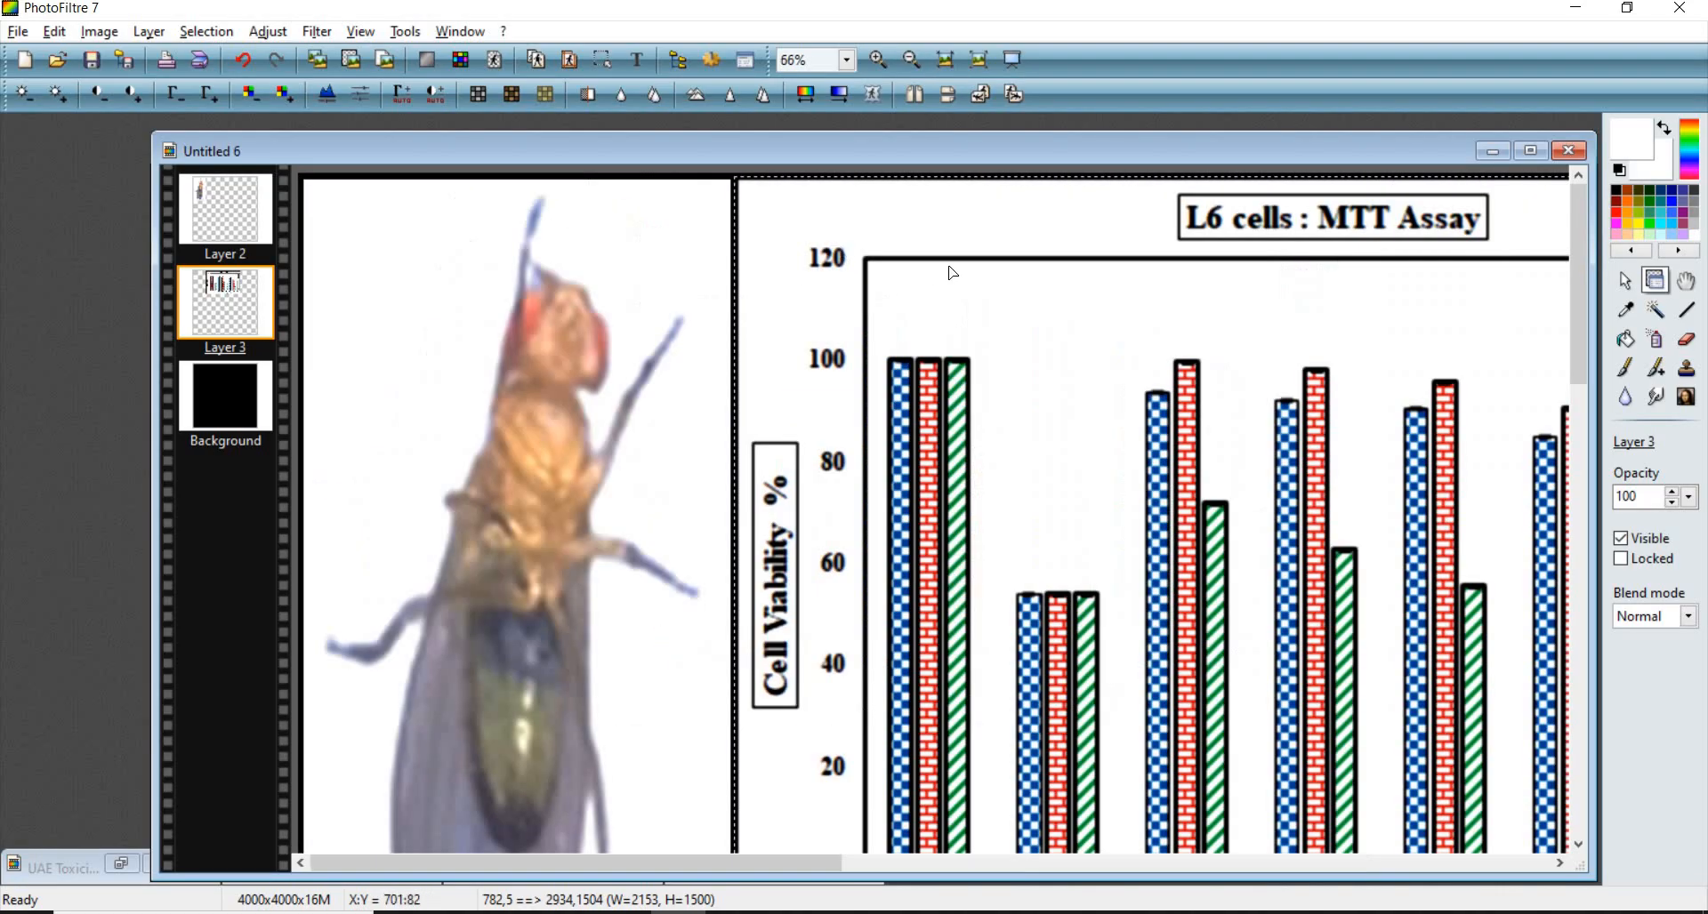
pyautogui.scroll(-2, 952, 274)
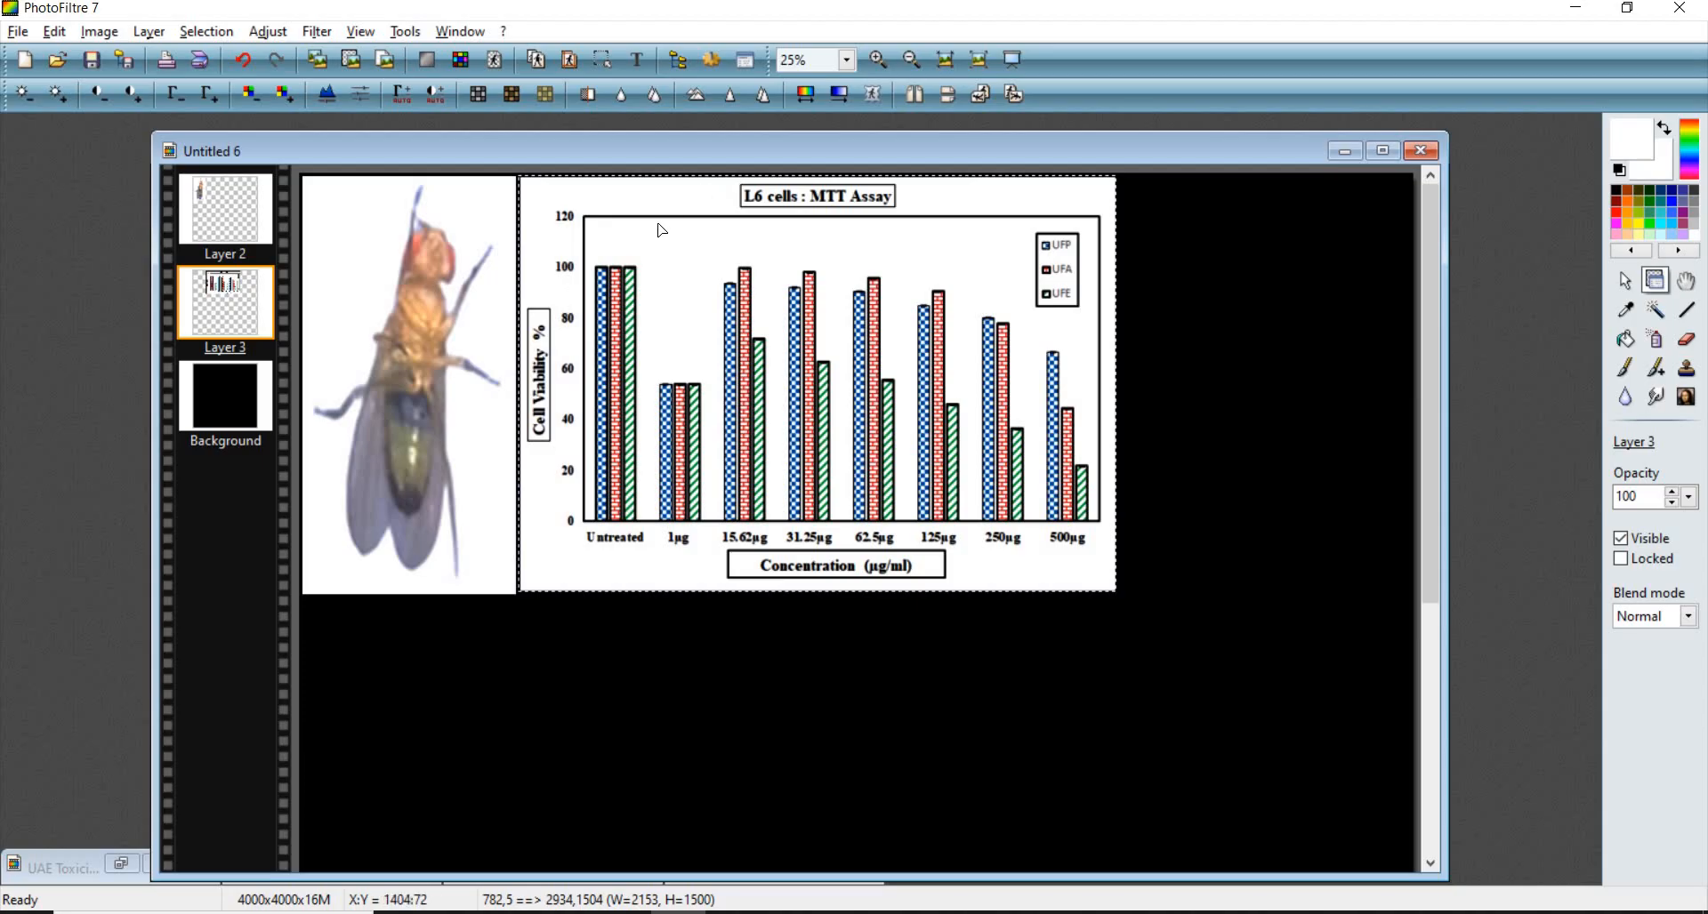
pyautogui.press('s')
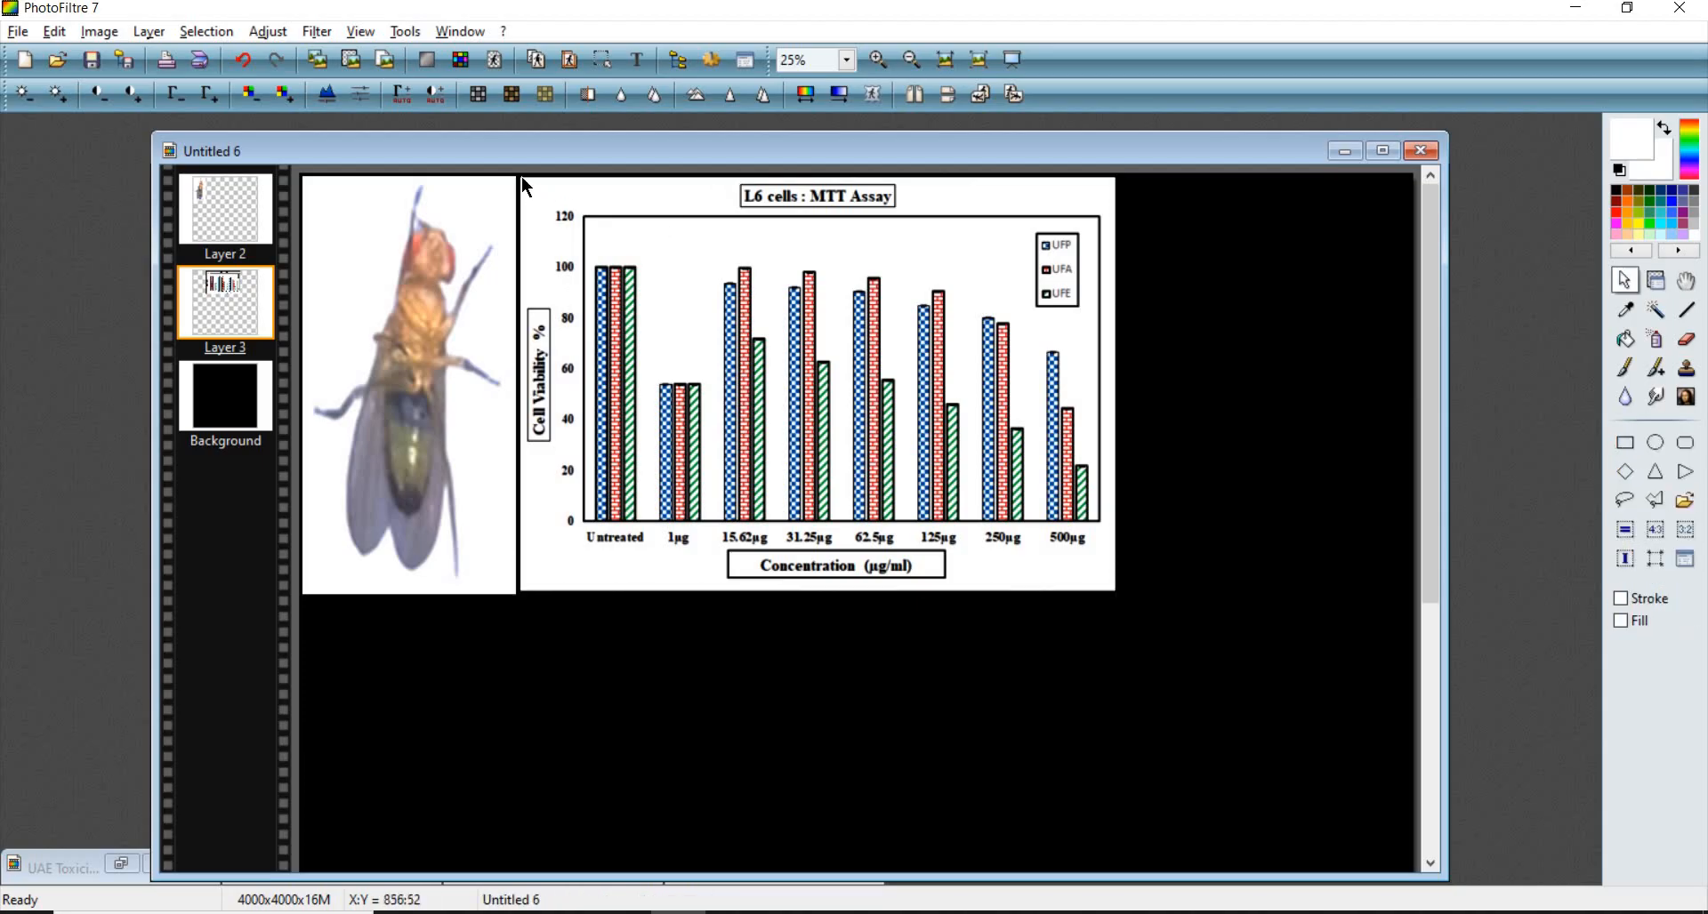
pyautogui.moveTo(521, 177); pyautogui.dragTo(1113, 589)
pyautogui.scroll(3, 926, 252)
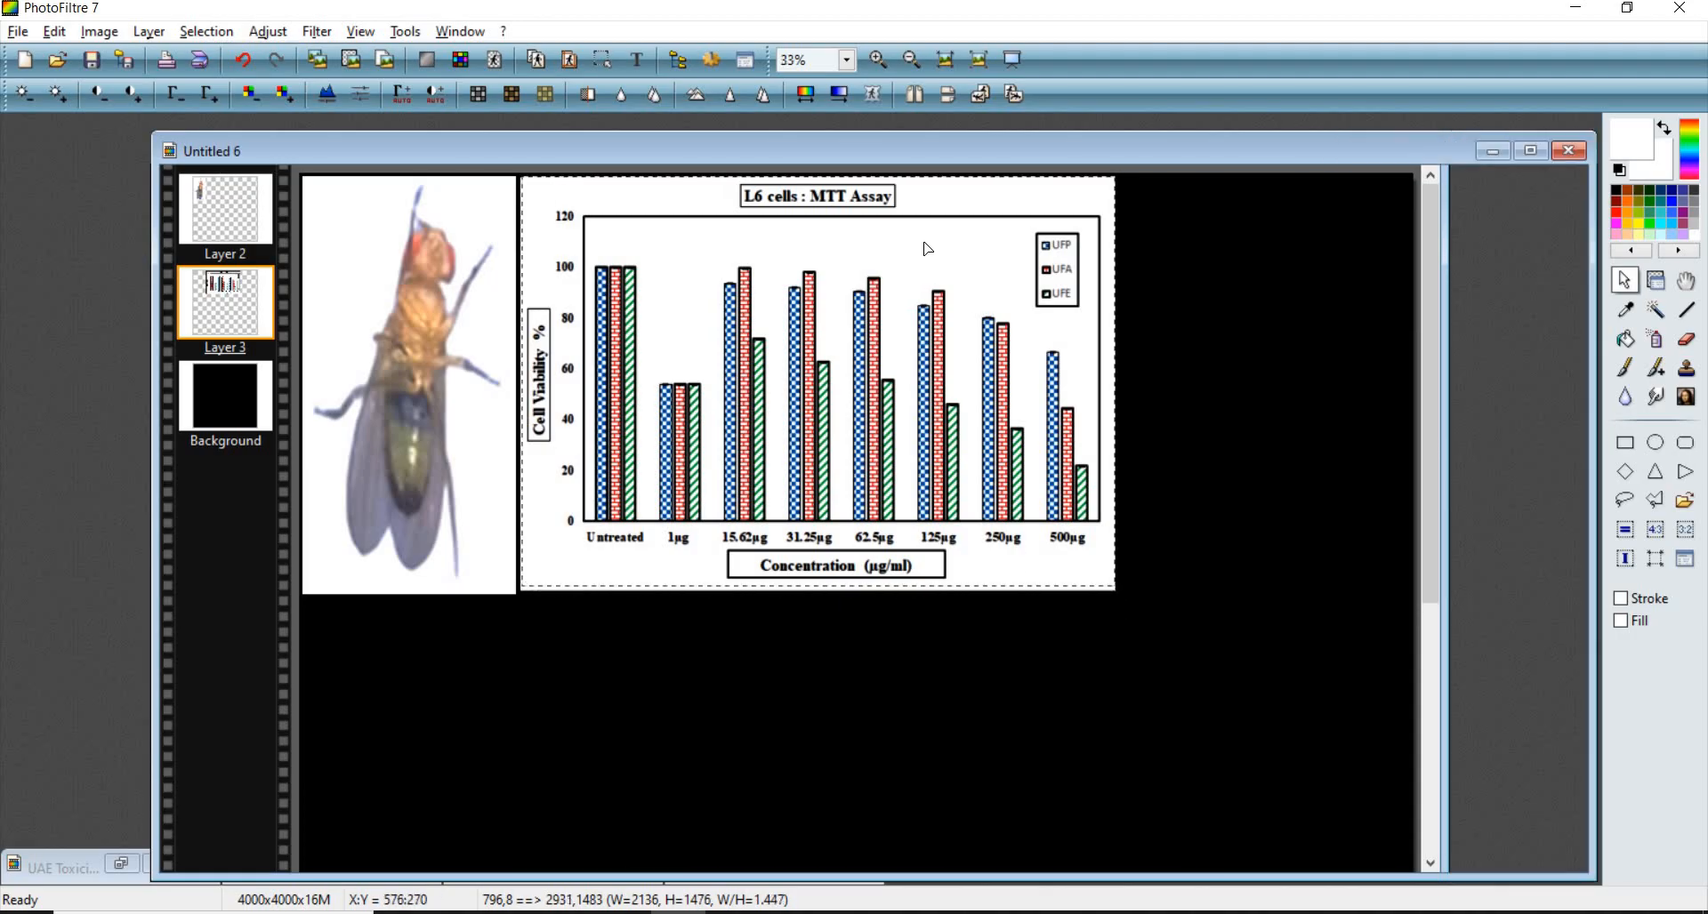
pyautogui.scroll(6, 925, 231)
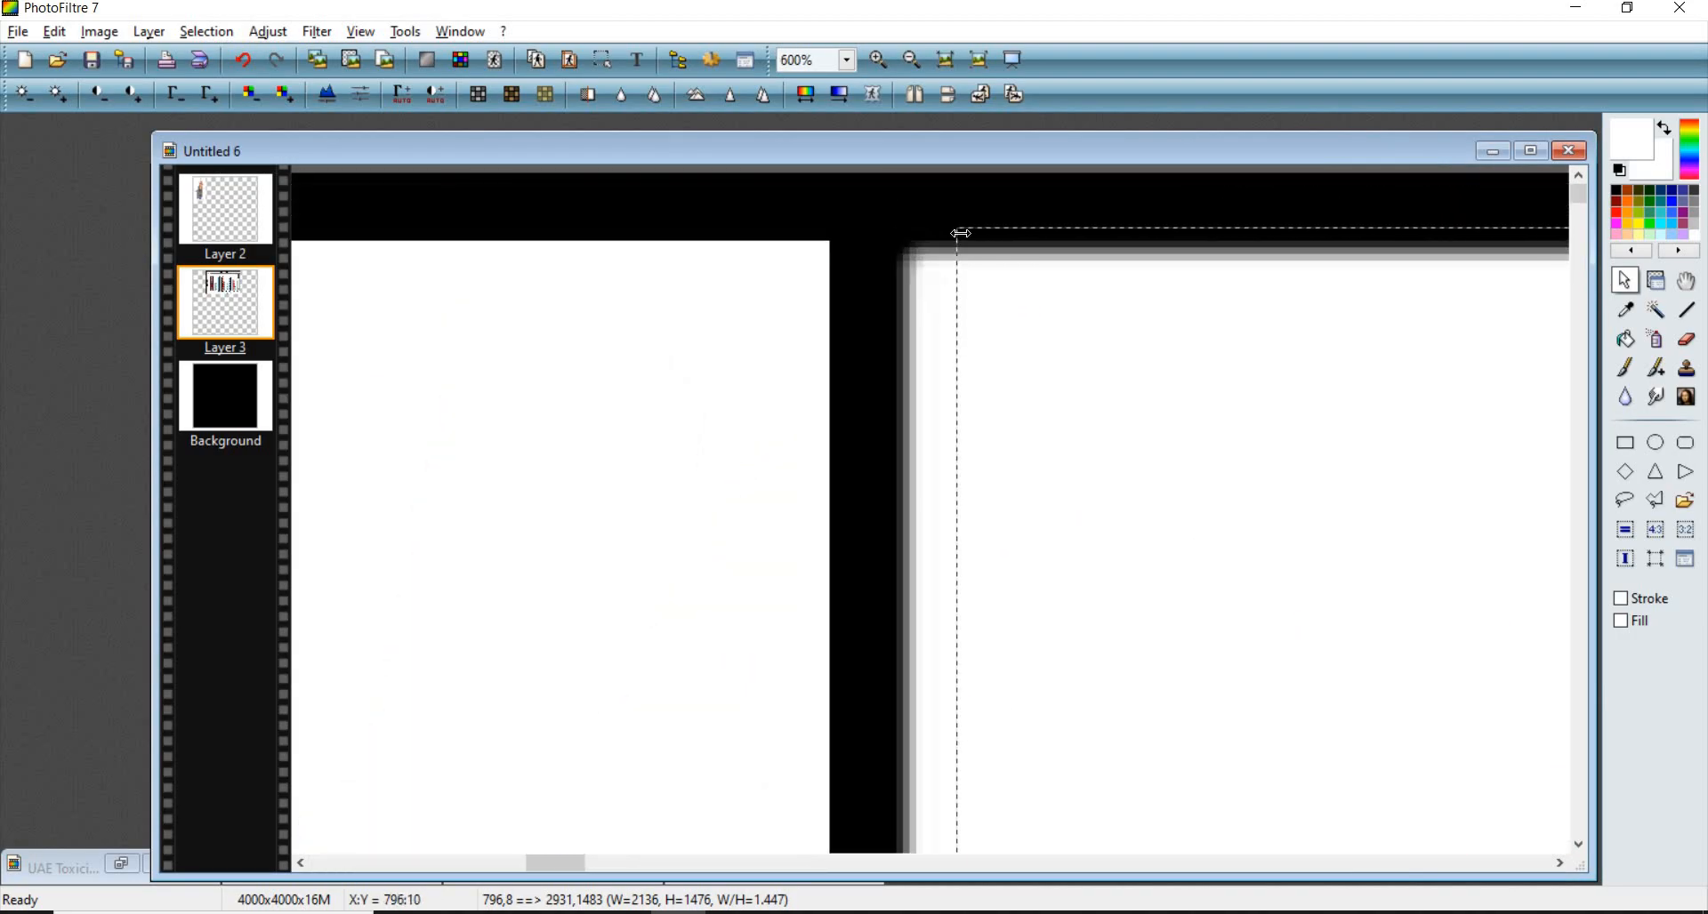
pyautogui.moveTo(958, 229); pyautogui.dragTo(904, 249)
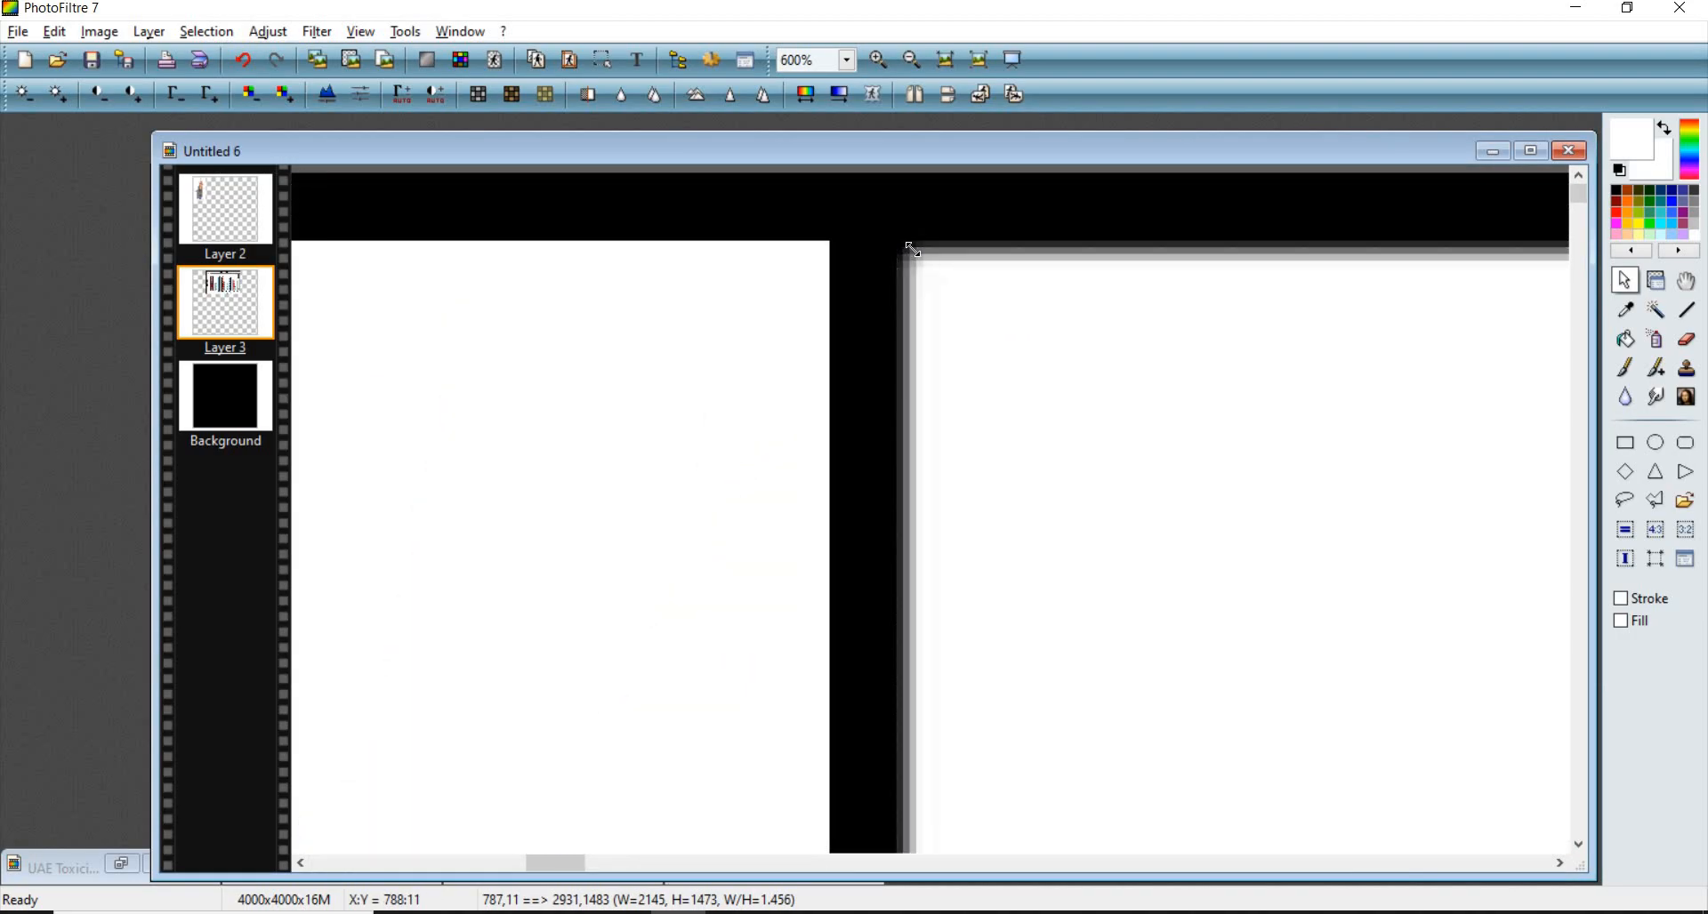
pyautogui.scroll(-8, 762, 412)
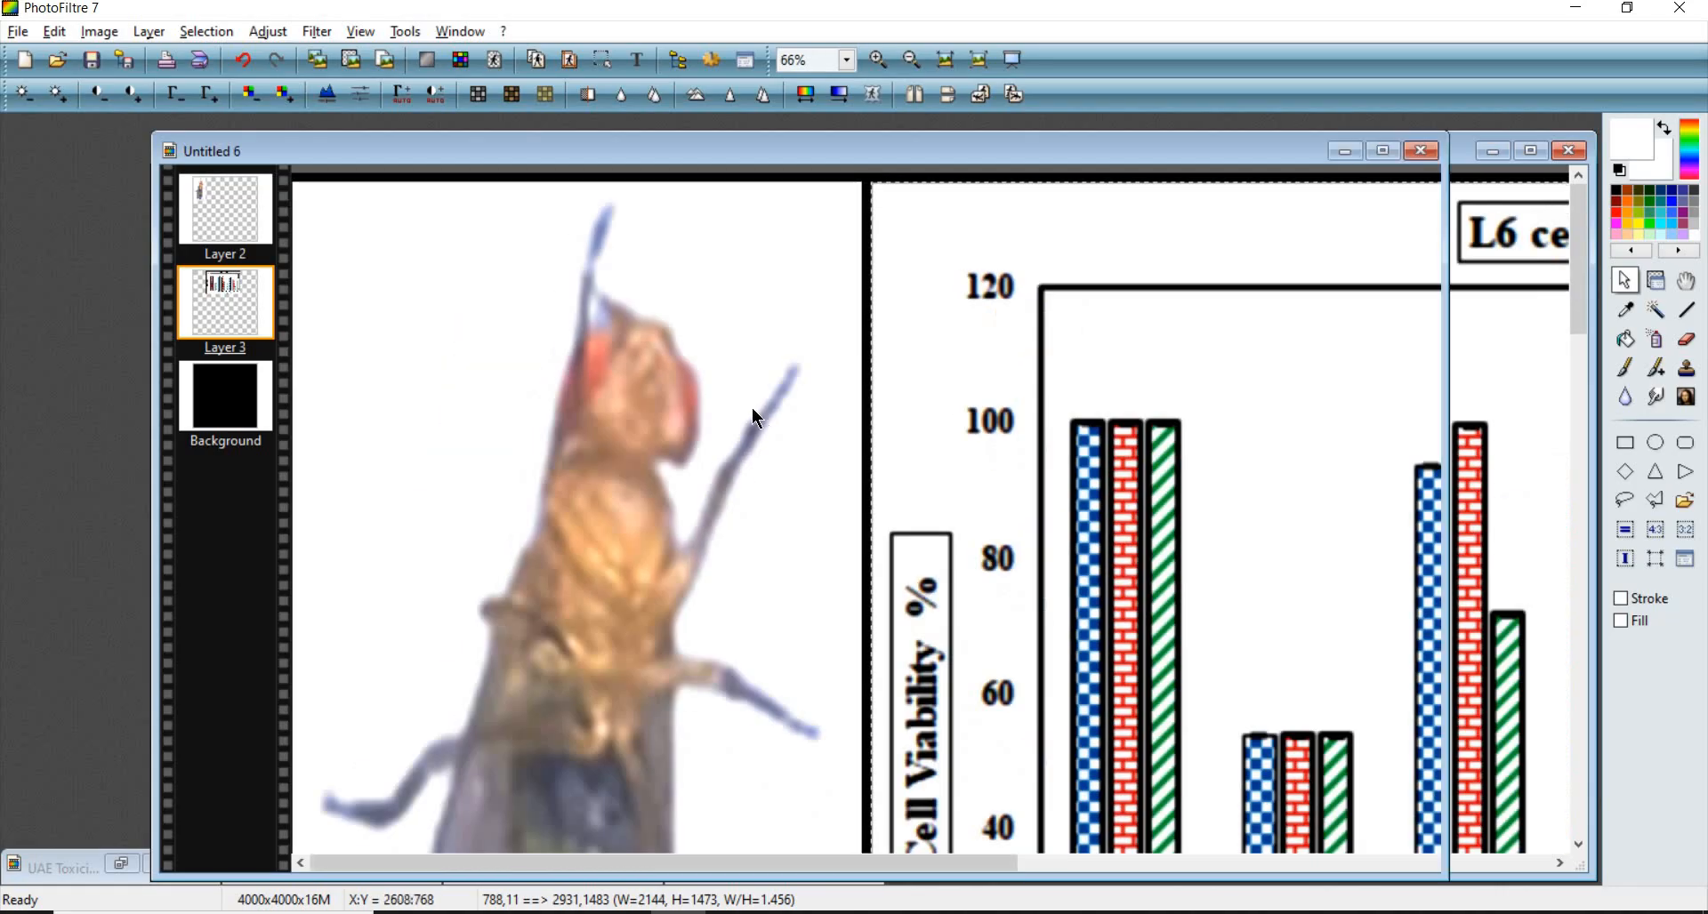
pyautogui.scroll(3, 1412, 485)
pyautogui.scroll(6, 804, 640)
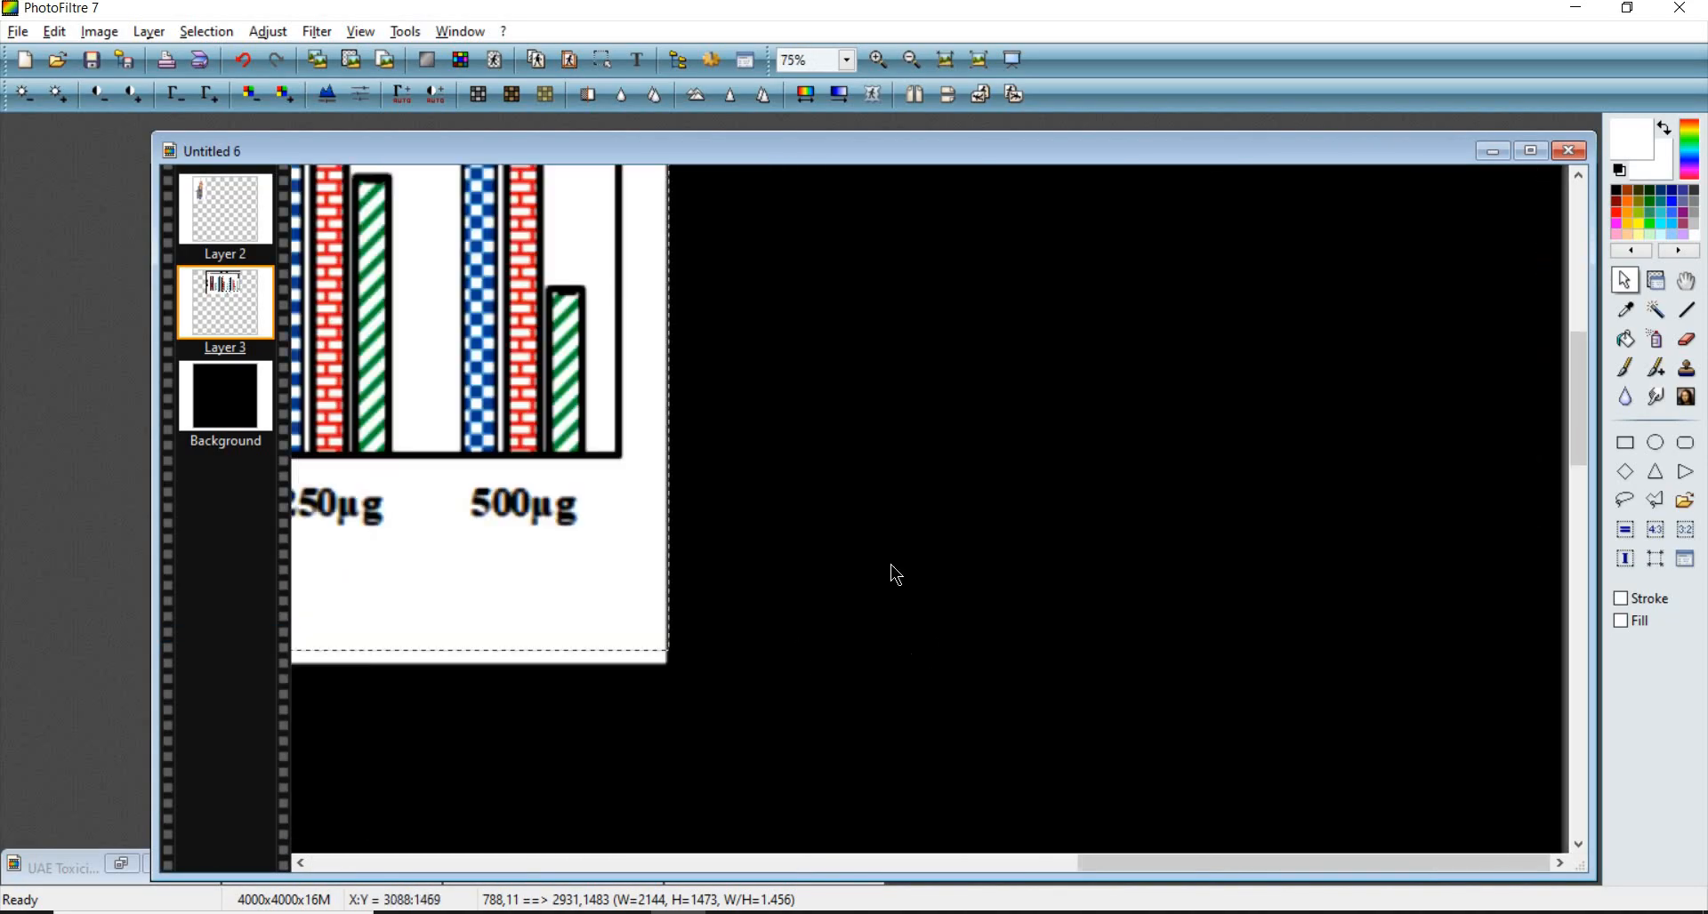
pyautogui.scroll(1, 923, 392)
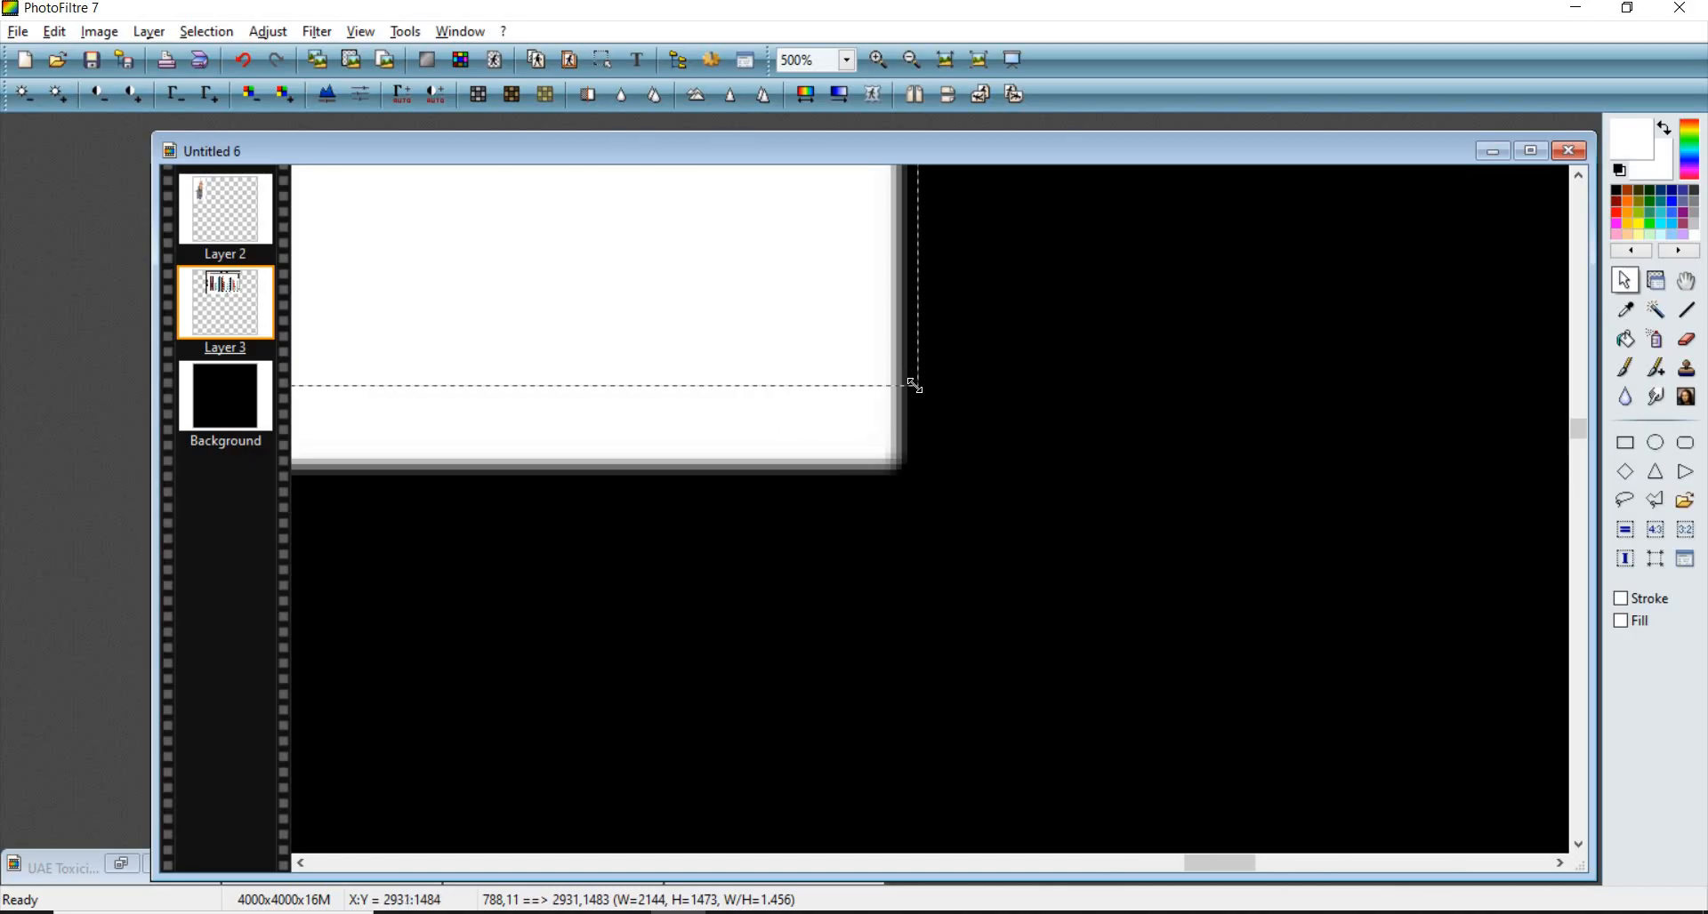
pyautogui.moveTo(920, 388); pyautogui.dragTo(906, 473)
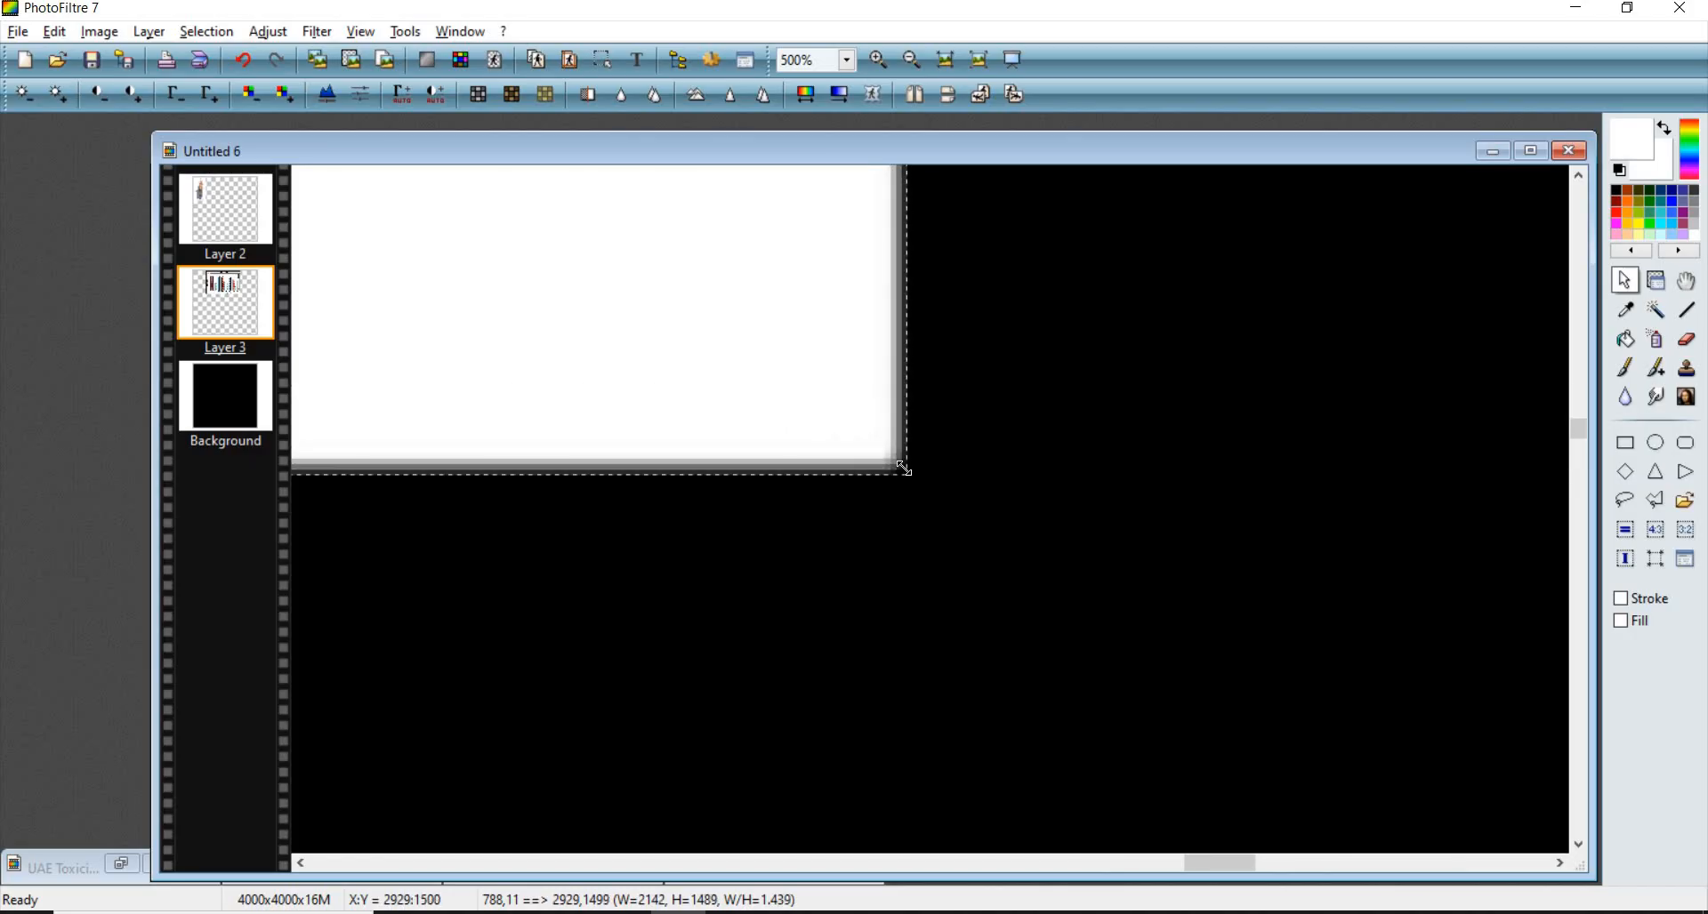
pyautogui.rightClick(820, 365)
pyautogui.click(877, 403)
pyautogui.scroll(-7, 673, 314)
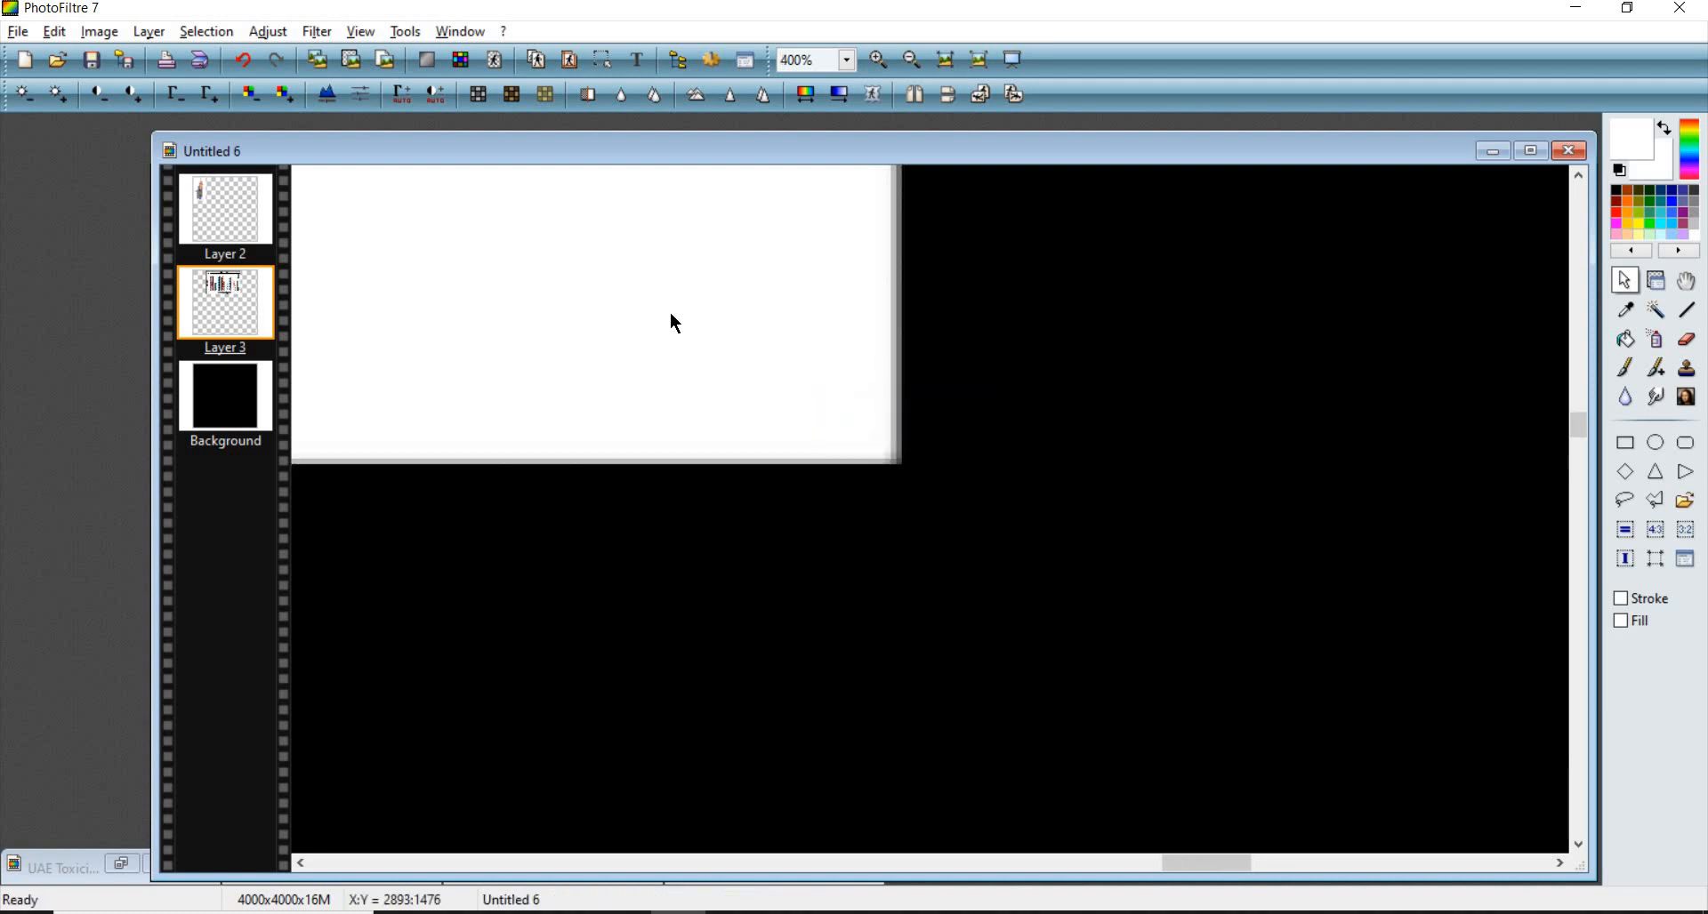
pyautogui.scroll(-4, 953, 312)
pyautogui.scroll(3, 719, 312)
pyautogui.rightClick(719, 311)
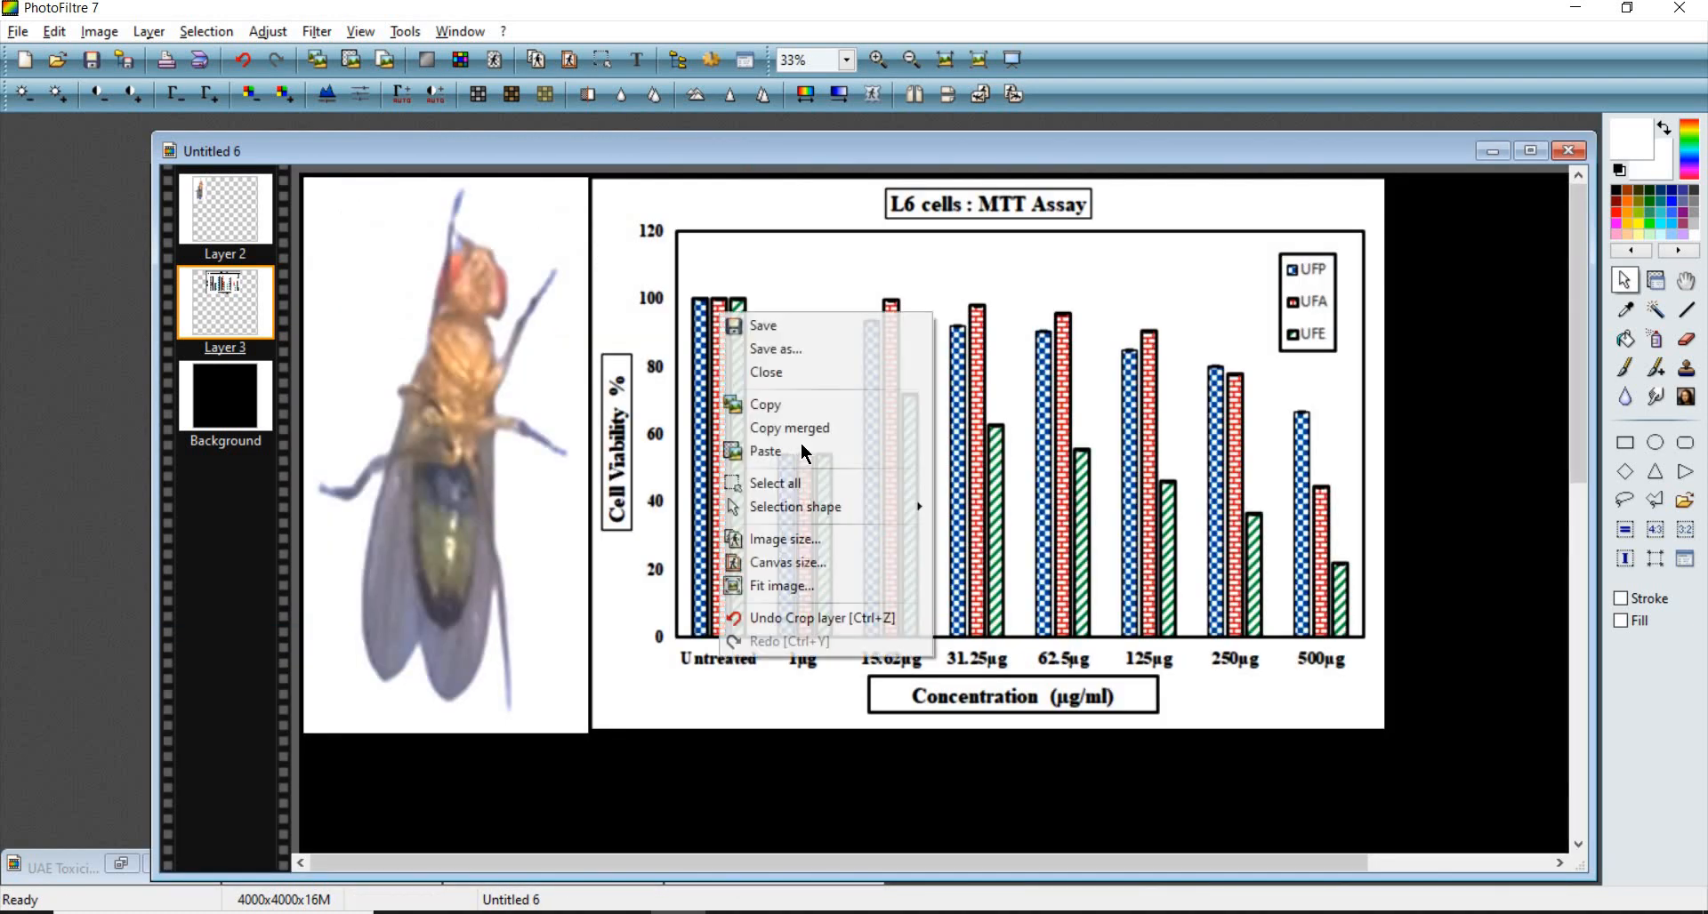
pyautogui.click(836, 538)
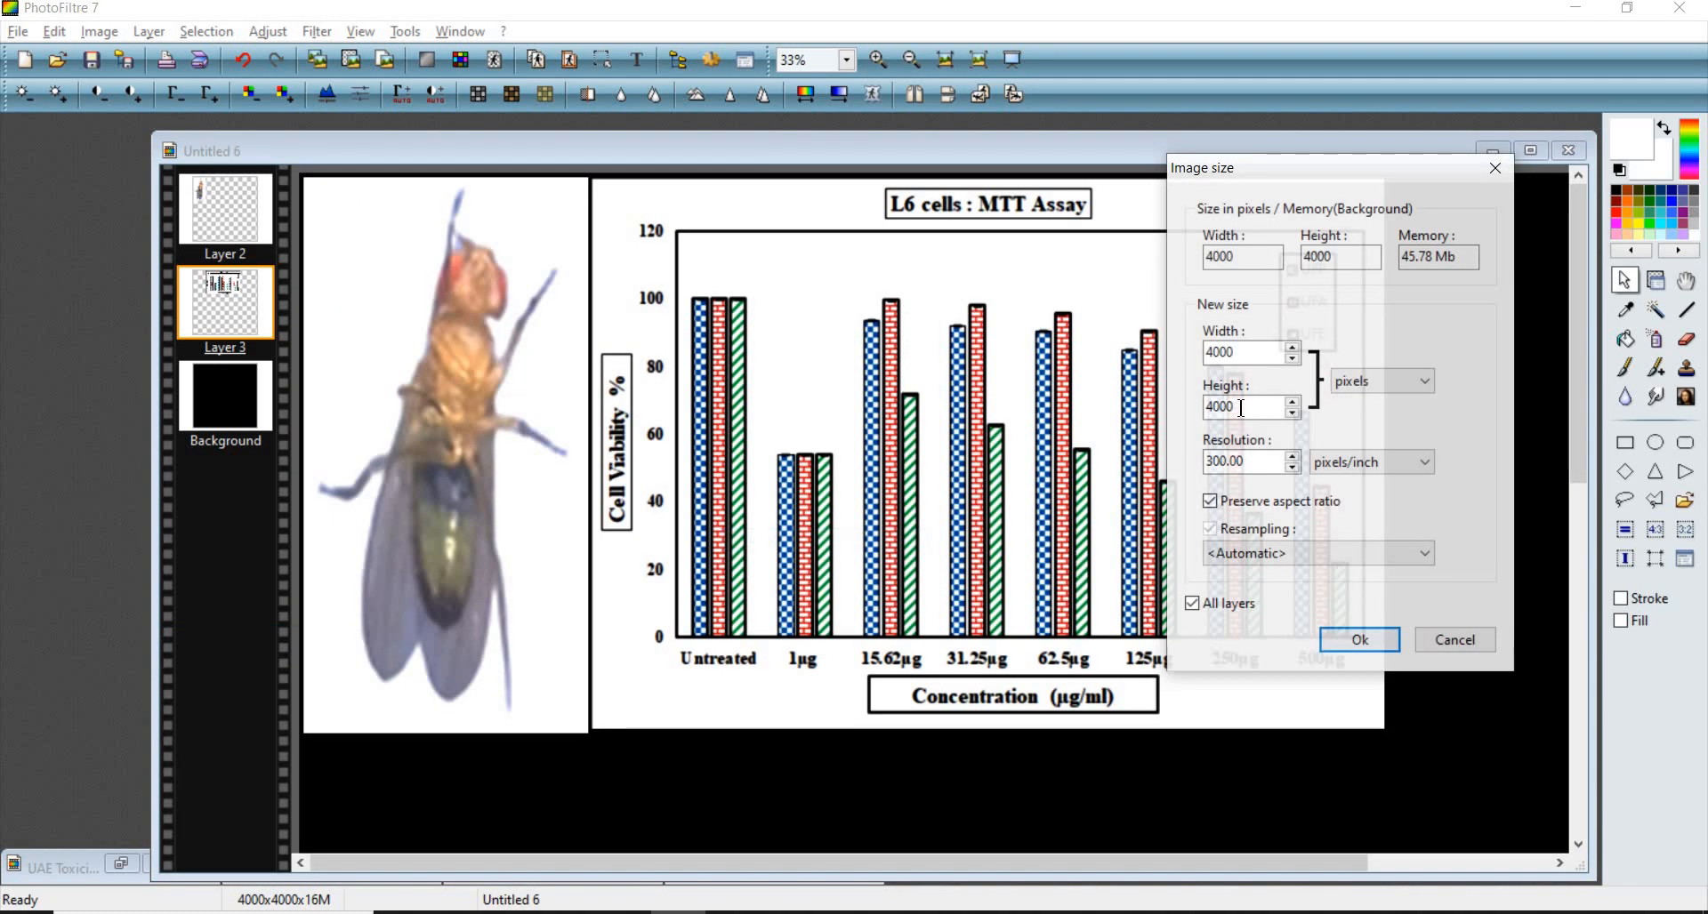
pyautogui.click(1454, 634)
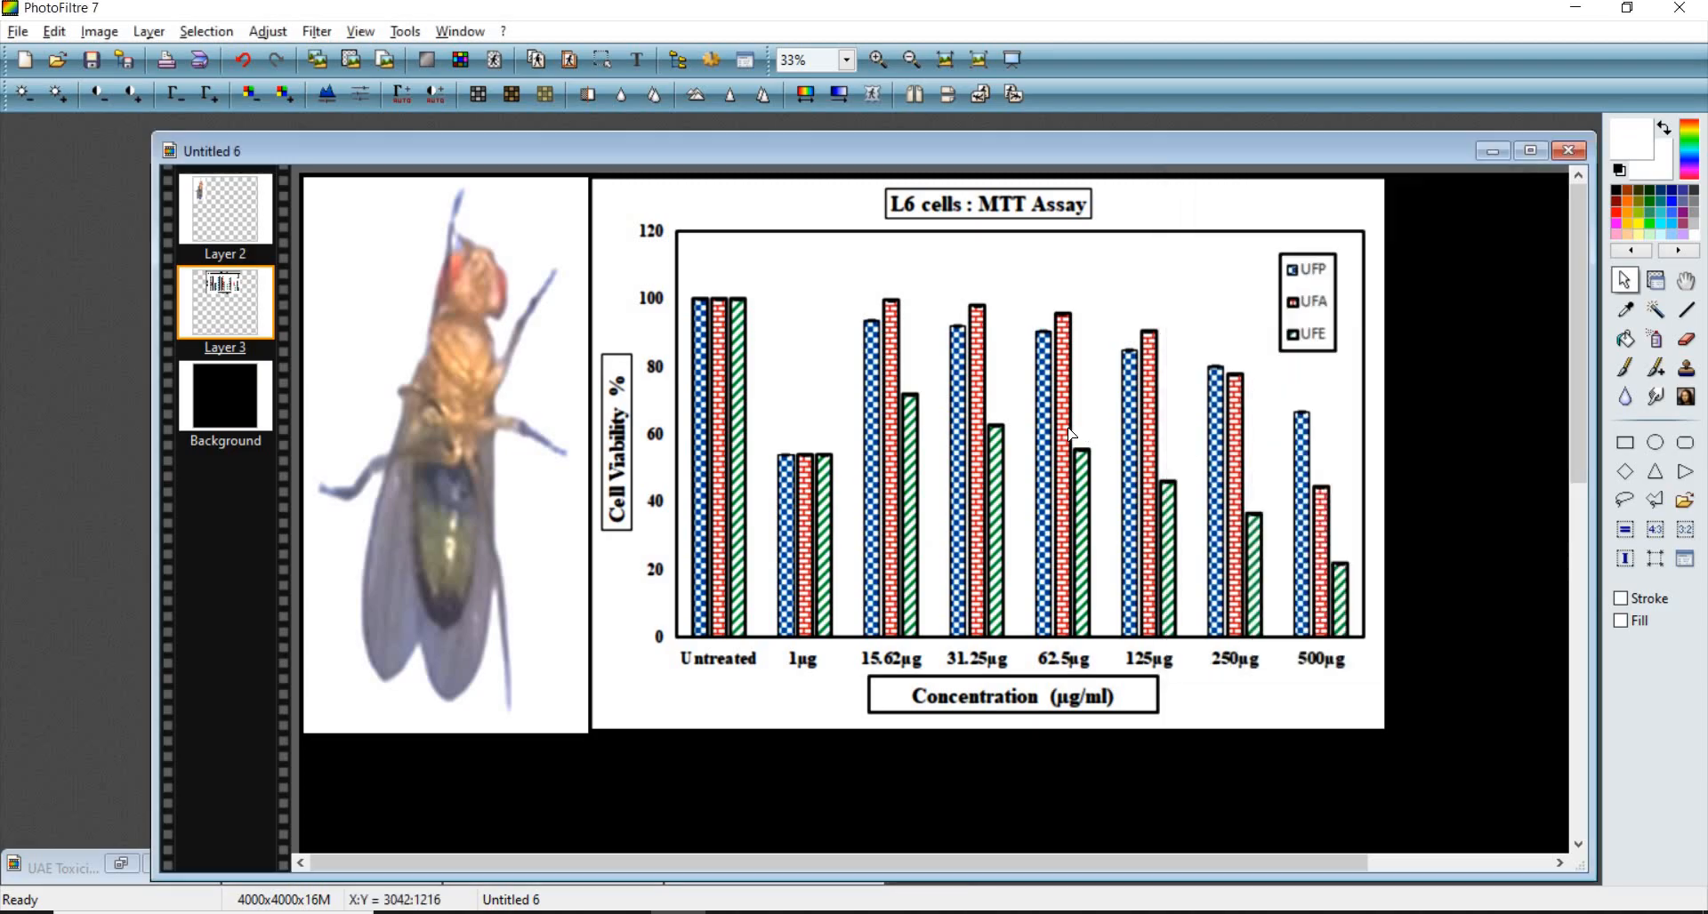
# - Resize the chart layer to 2160 × 1500 pixels with aspect ratio preserved
pyautogui.doubleClick(938, 390)
pyautogui.moveTo(899, 392); pyautogui.dragTo(933, 379)
pyautogui.rightClick(926, 388)
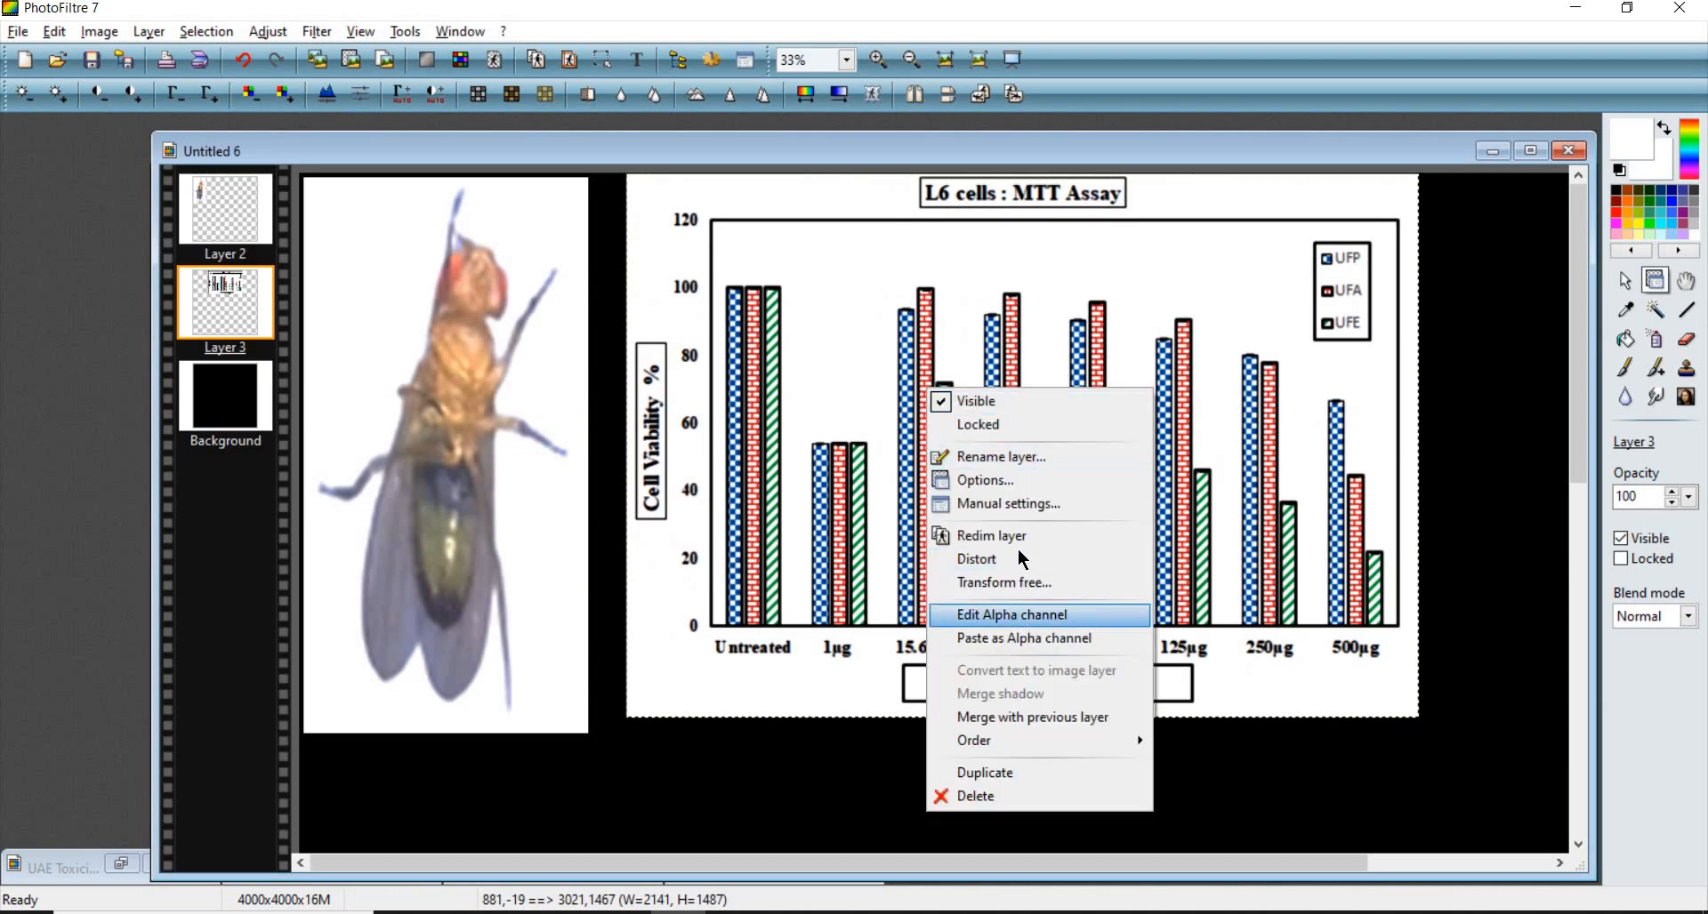
pyautogui.click(1005, 503)
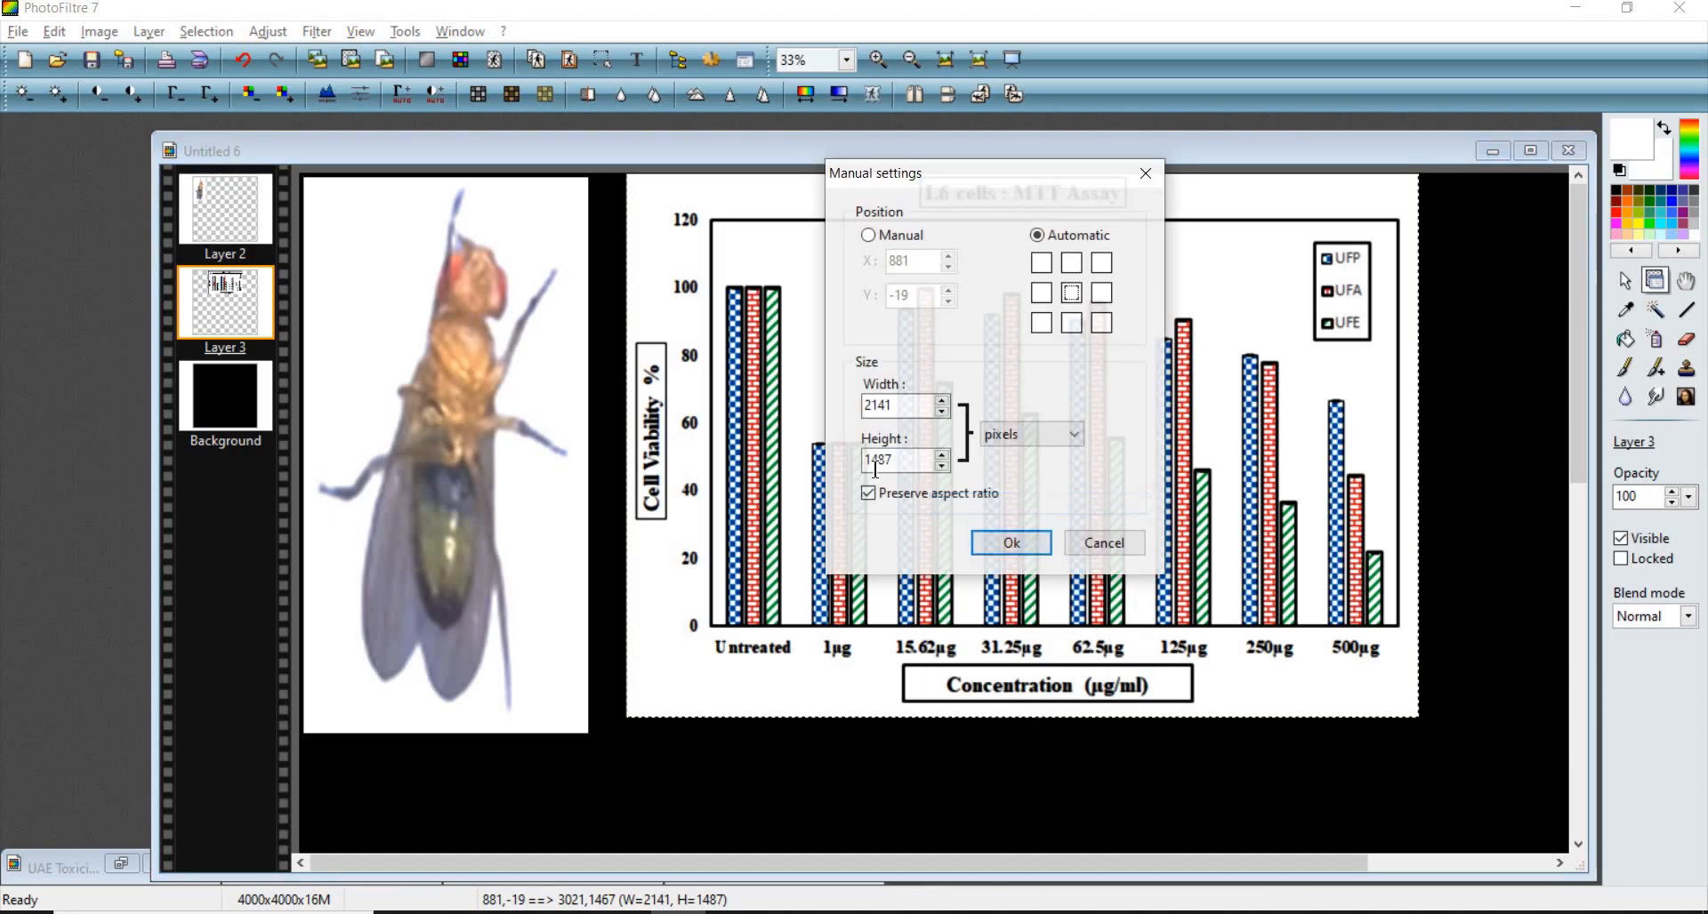
pyautogui.doubleClick(898, 460)
pyautogui.write('15')
pyautogui.click(1013, 544)
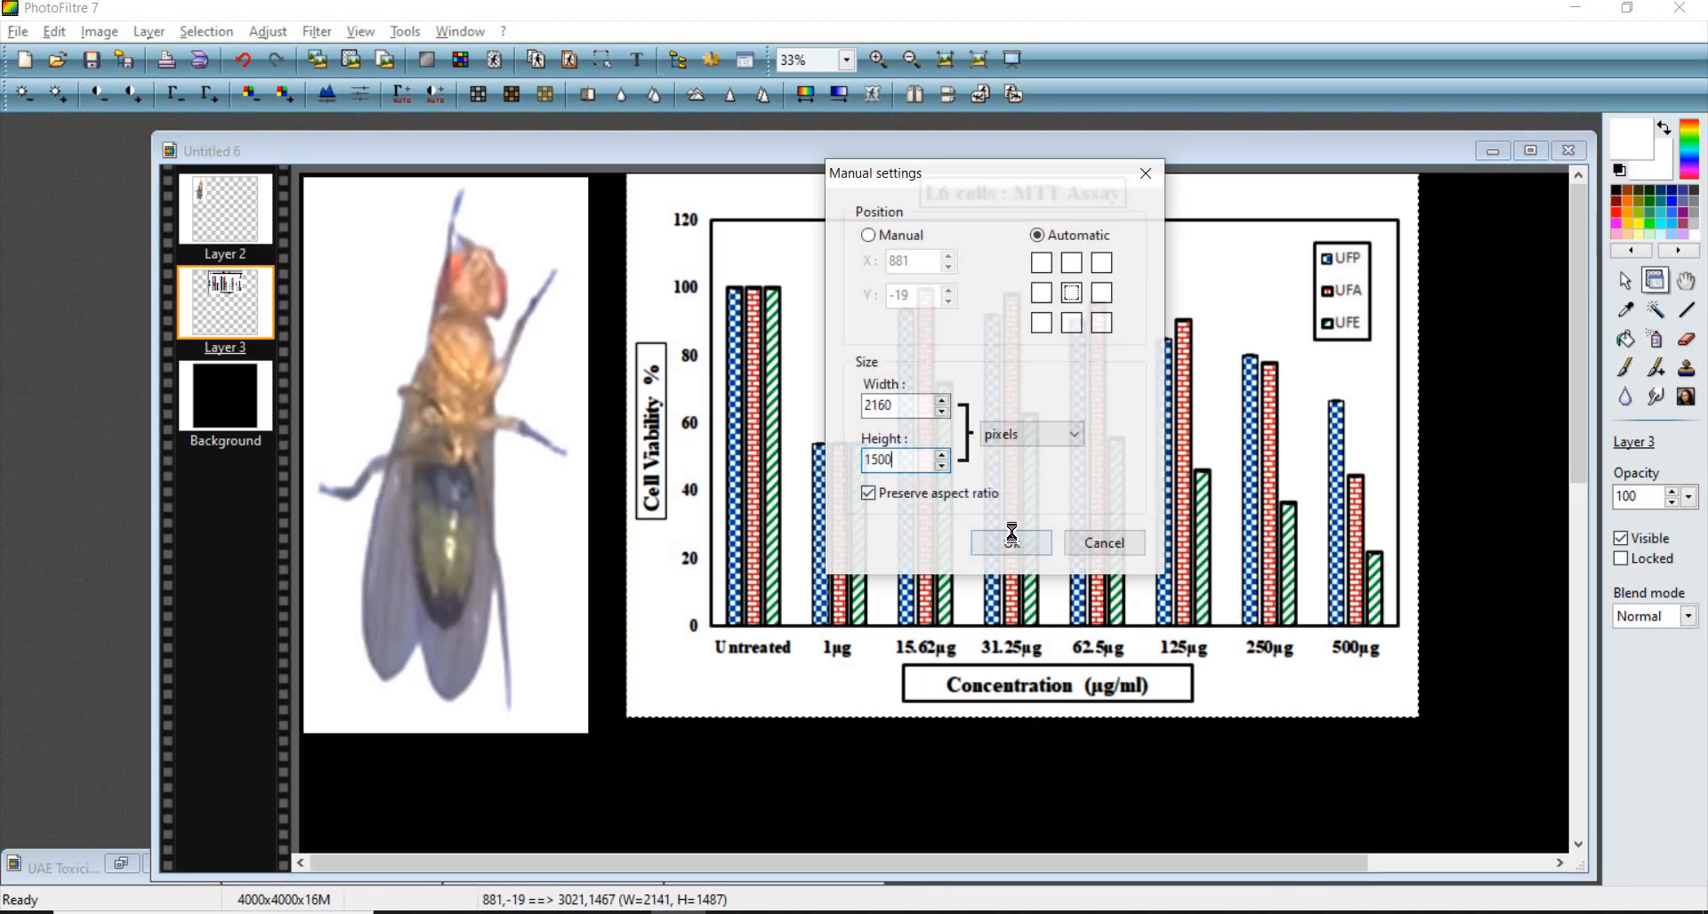
# - Move the resized chart layer up beside the fly photo, aligning it with the photo's top and right edges
pyautogui.scroll(-4, 709, 514)
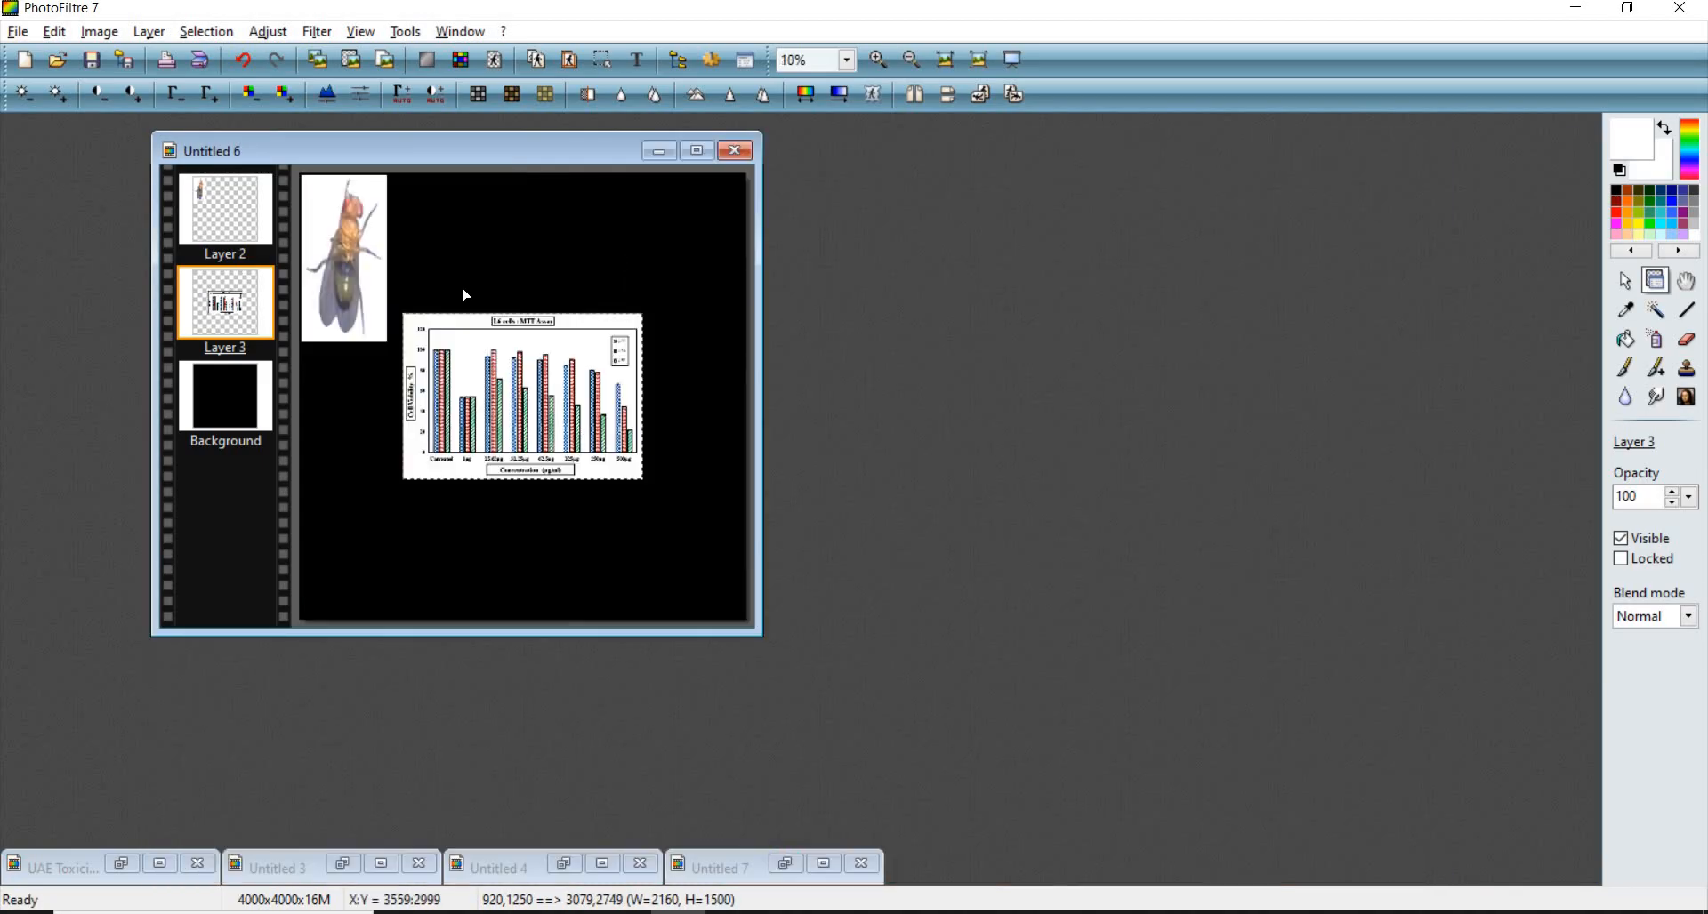
pyautogui.moveTo(500, 391); pyautogui.dragTo(482, 259)
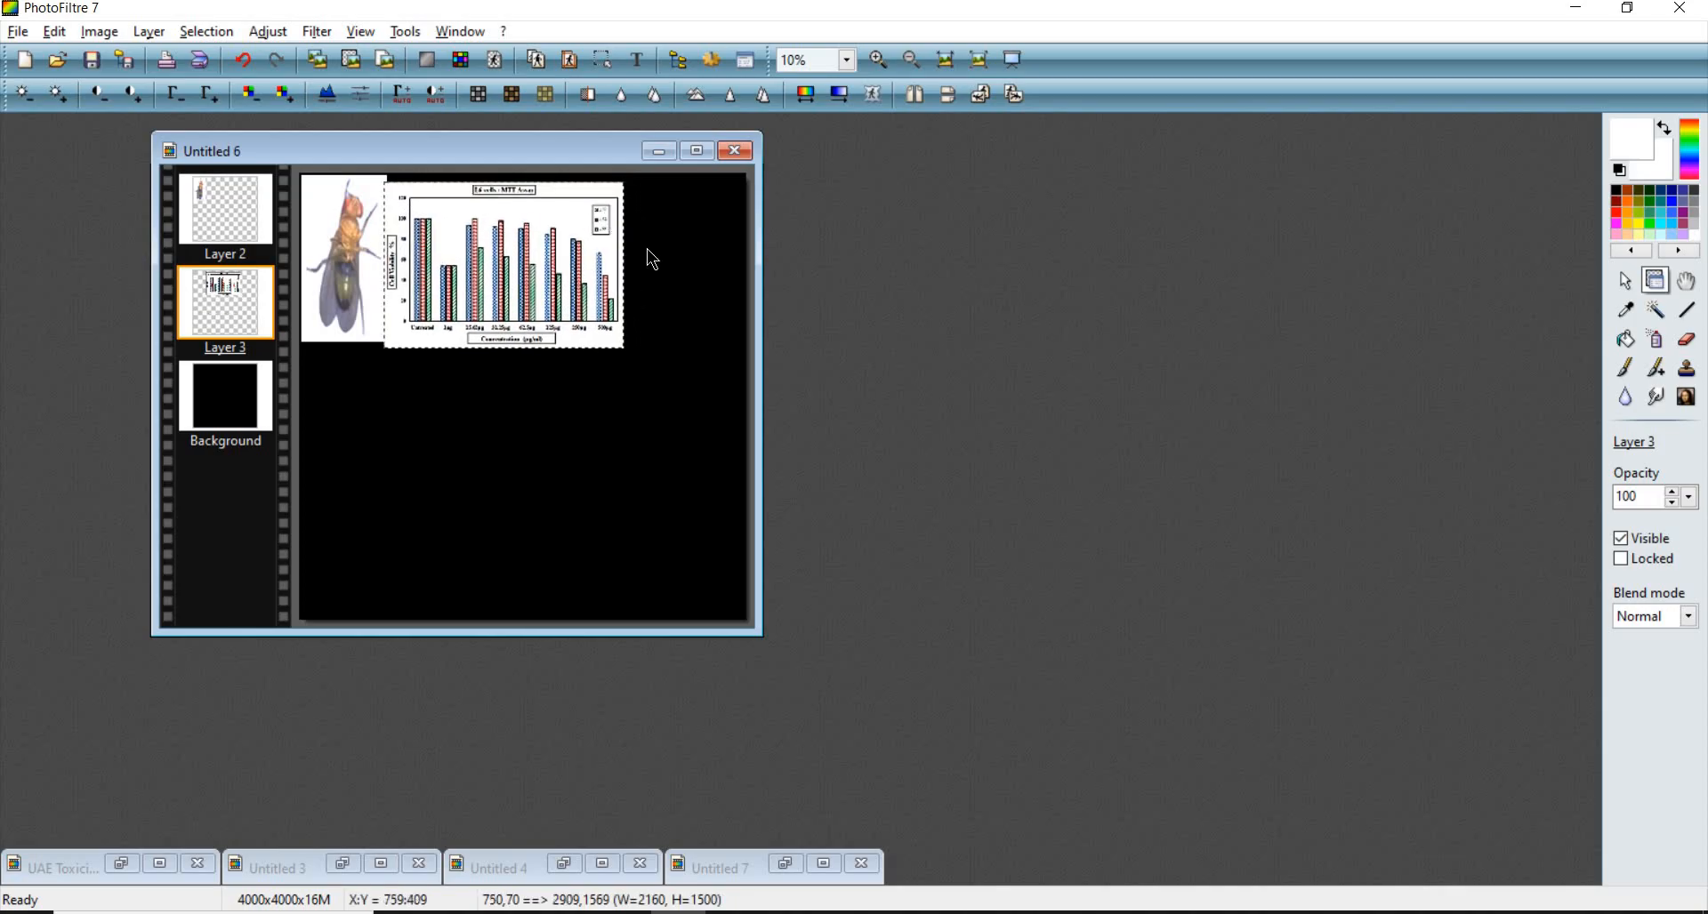
pyautogui.scroll(5, 648, 248)
pyautogui.scroll(2, 934, 329)
pyautogui.moveTo(969, 287); pyautogui.dragTo(1044, 170)
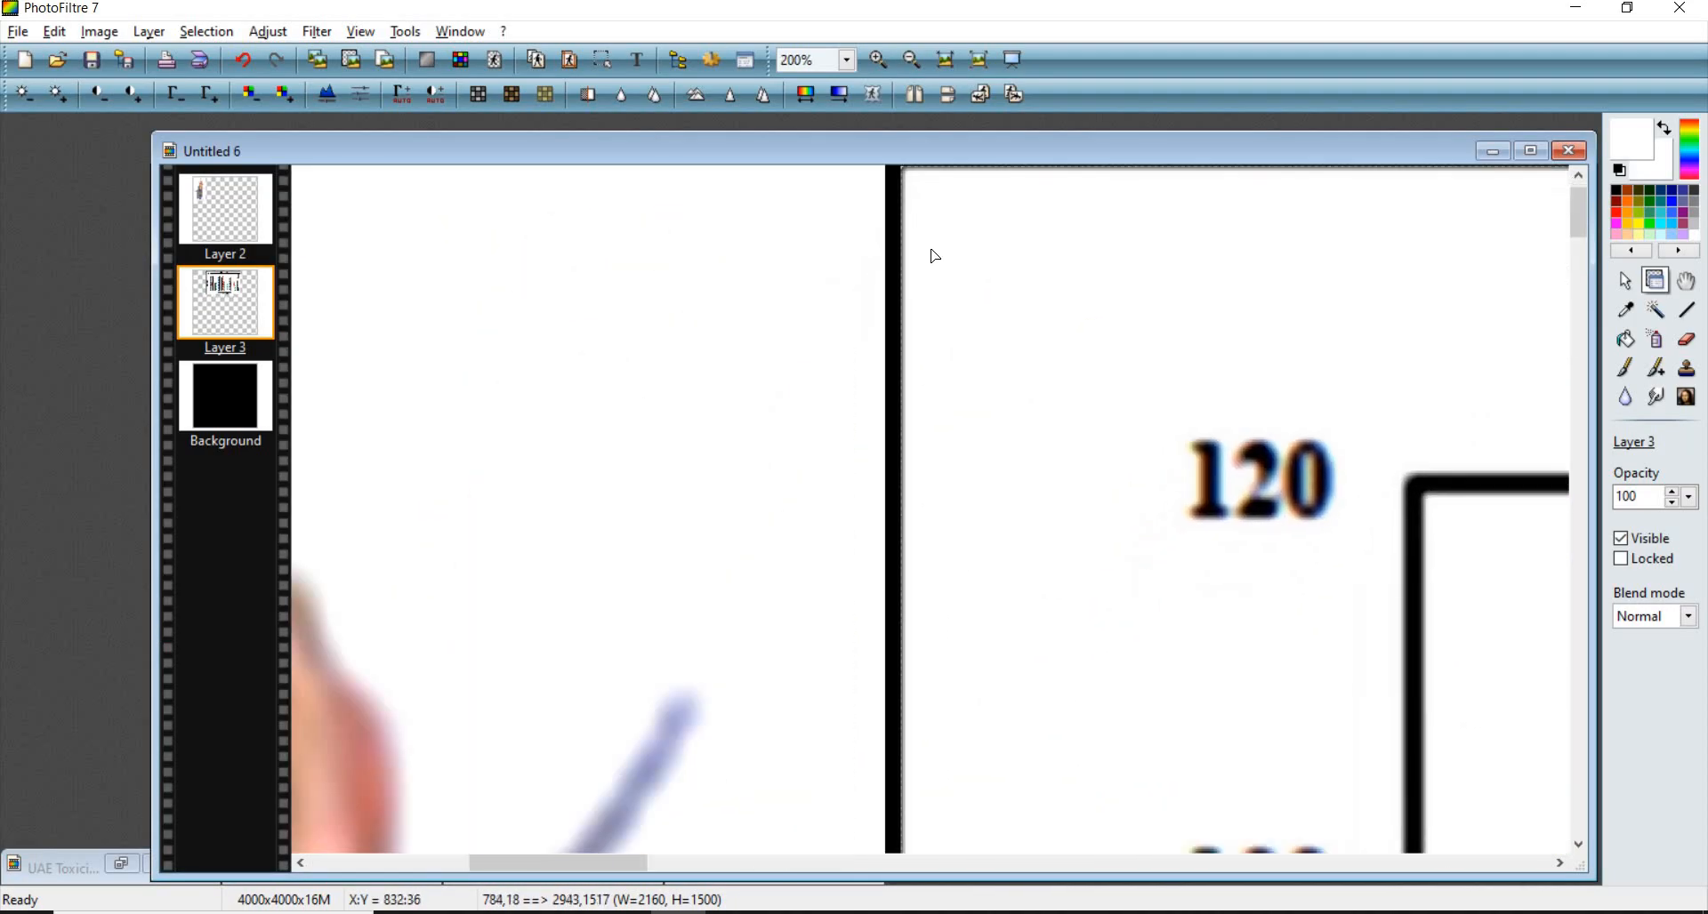
pyautogui.scroll(-1, 965, 285)
pyautogui.scroll(2, 934, 311)
pyautogui.moveTo(929, 326); pyautogui.dragTo(944, 304)
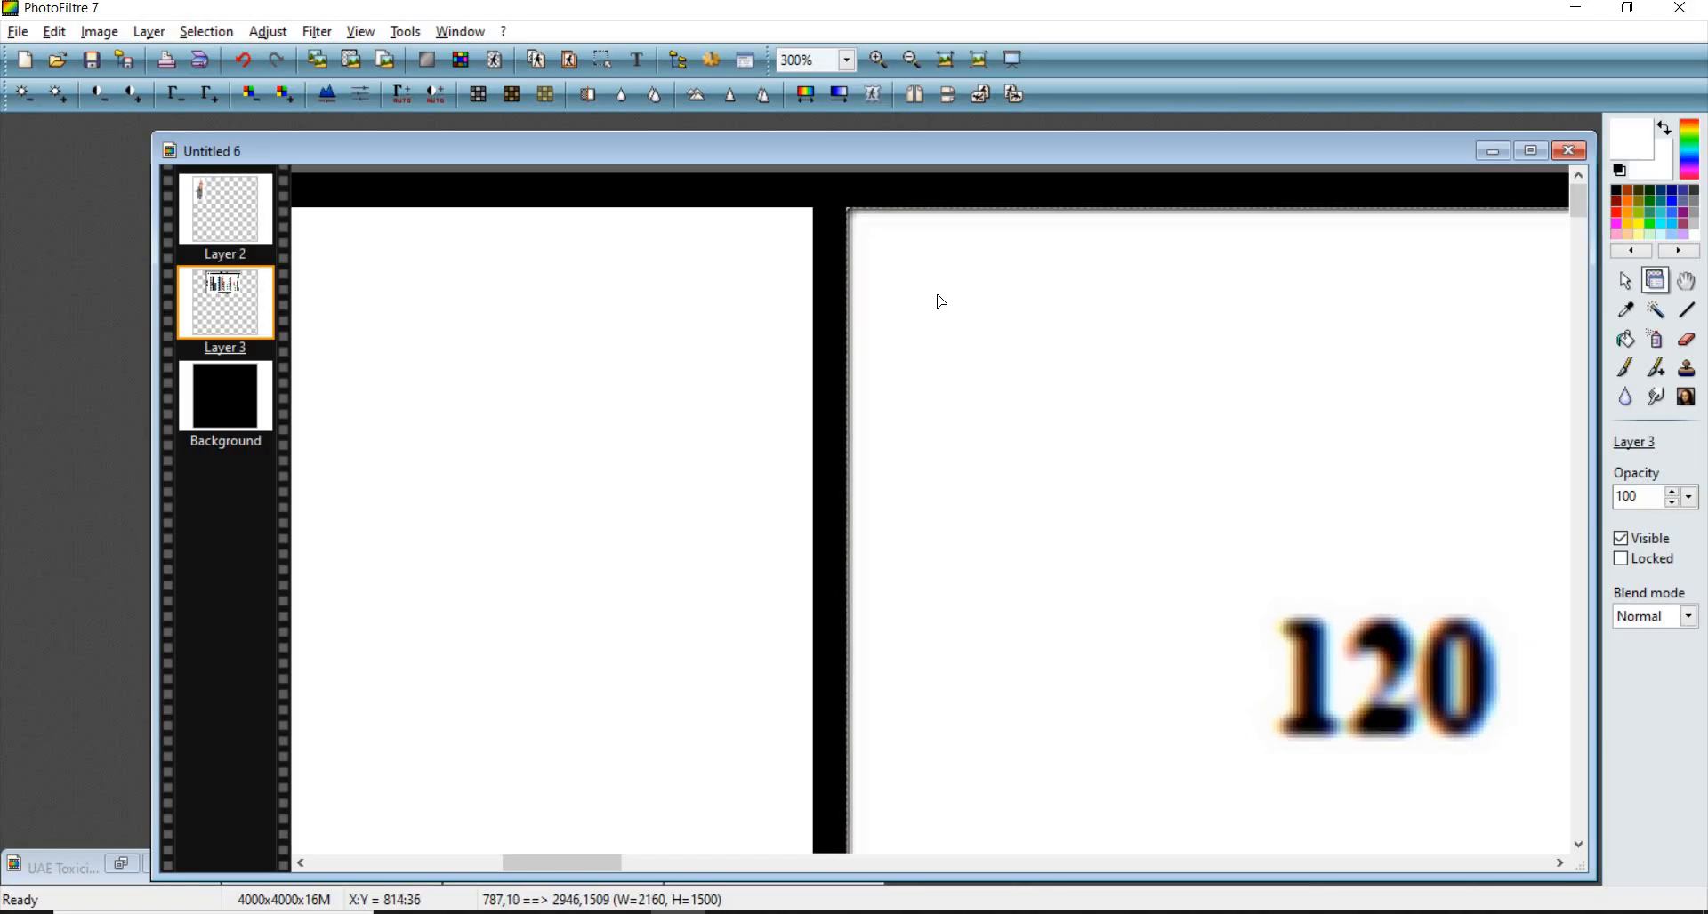
# - Select the whole canvas, shrink the selection to the fly photo and chart edges, and crop the image to it
pyautogui.click(829, 284)
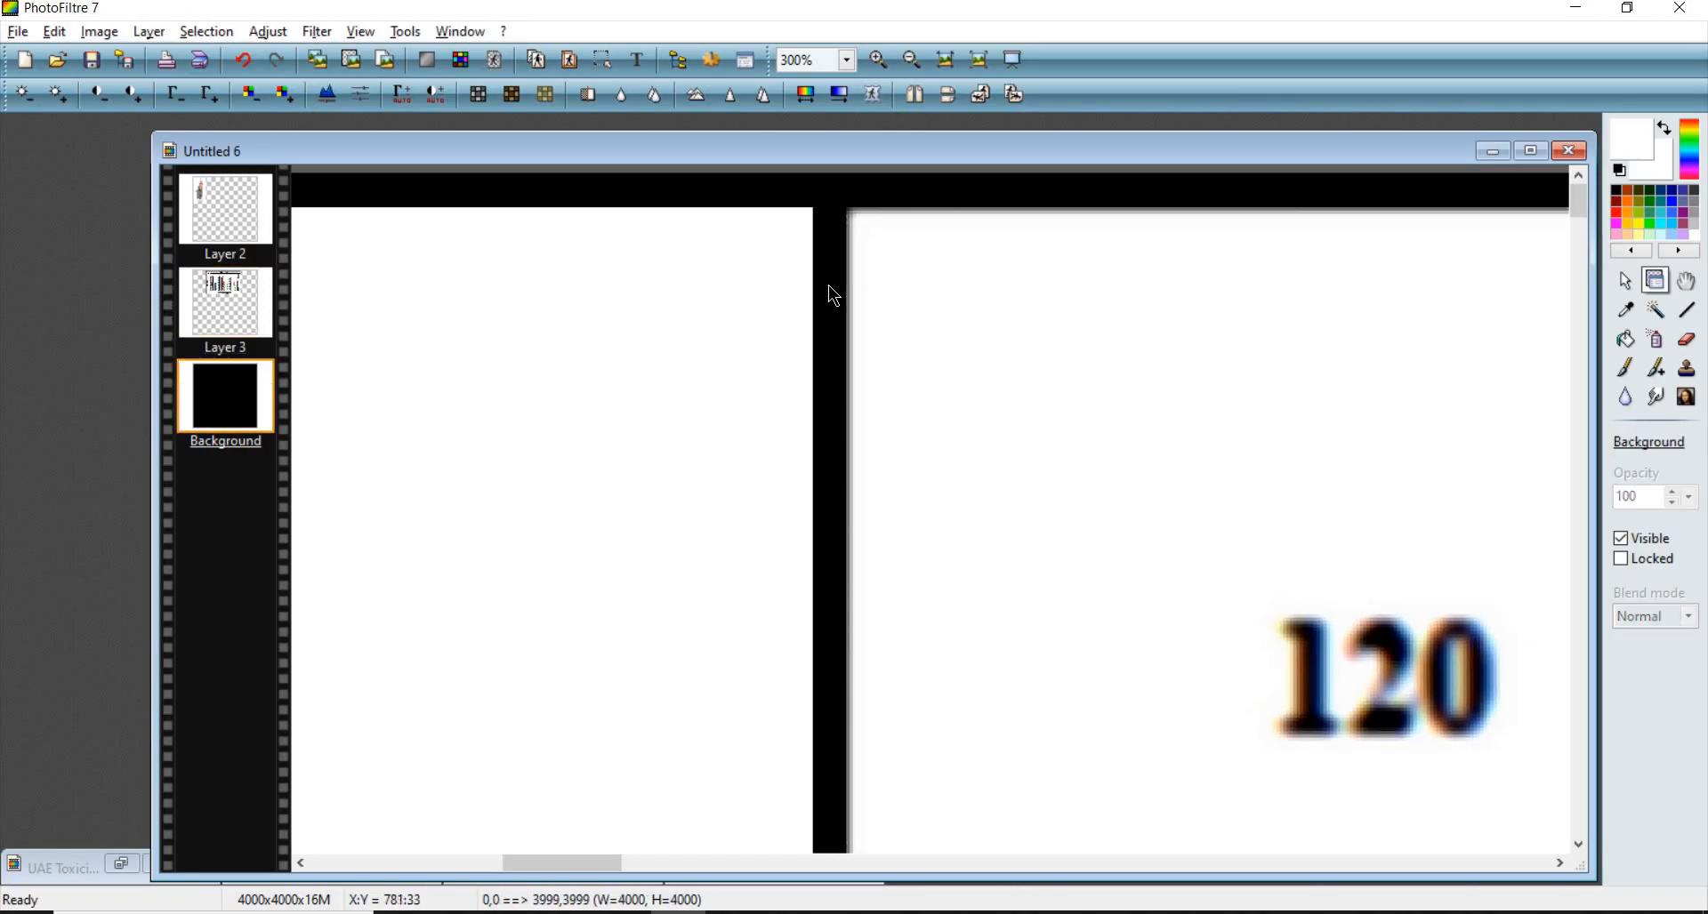
pyautogui.scroll(-5, 829, 285)
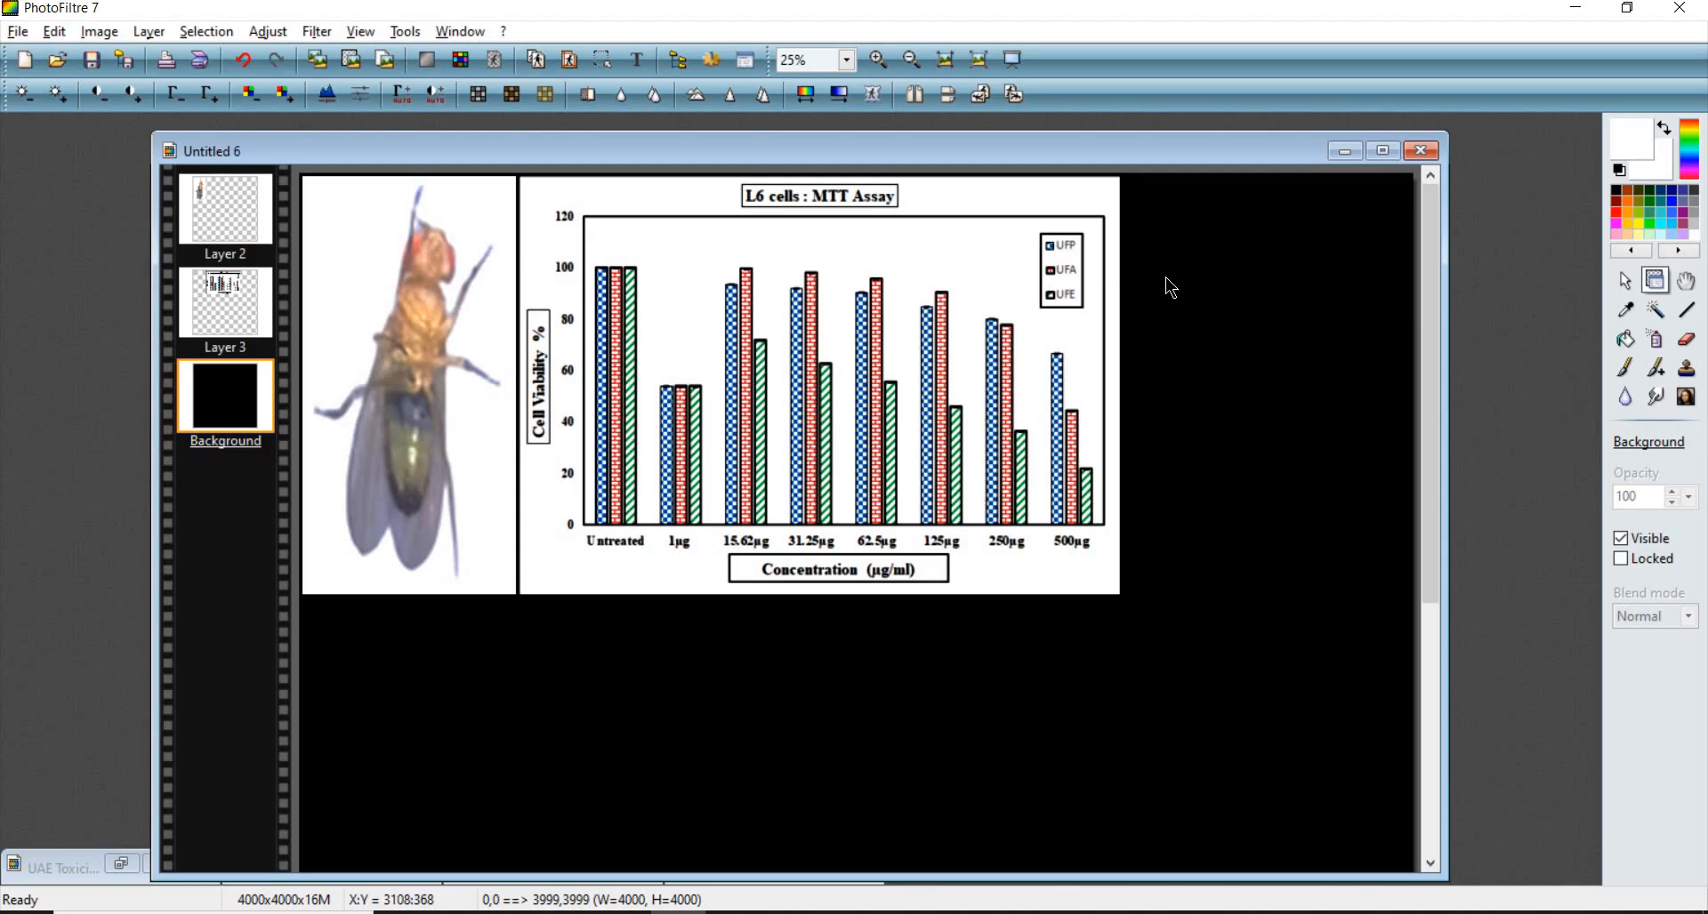
pyautogui.hotkey('ctrl', 'a')
pyautogui.scroll(-1, 679, 370)
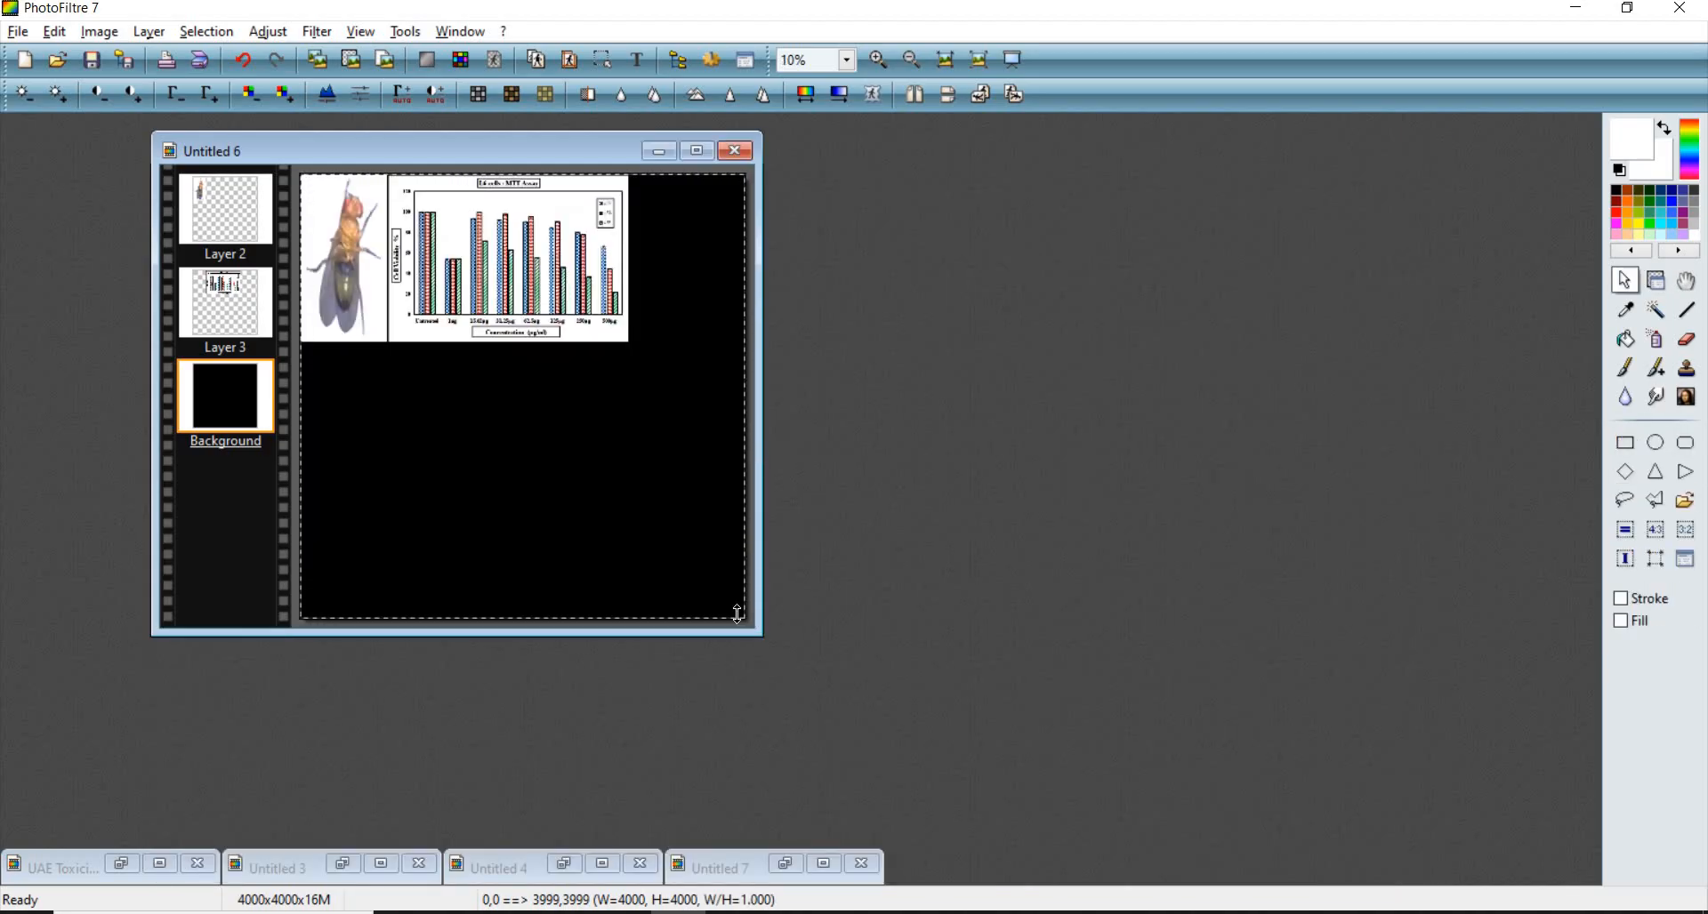
pyautogui.moveTo(738, 614); pyautogui.dragTo(631, 347)
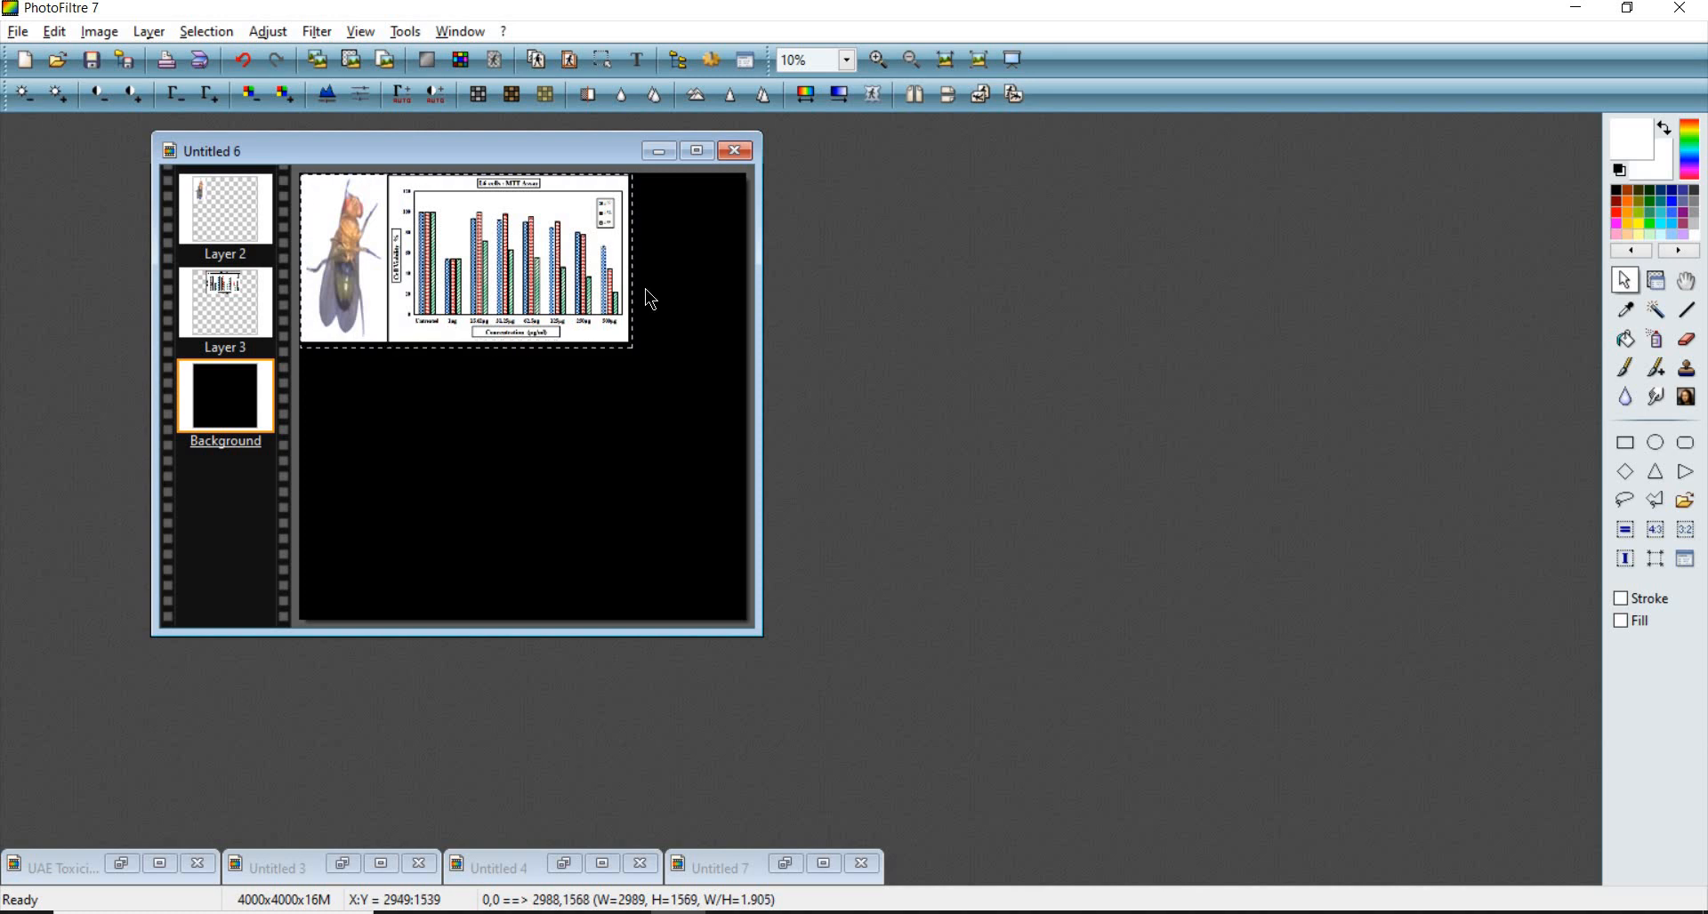
pyautogui.scroll(8, 1258, 213)
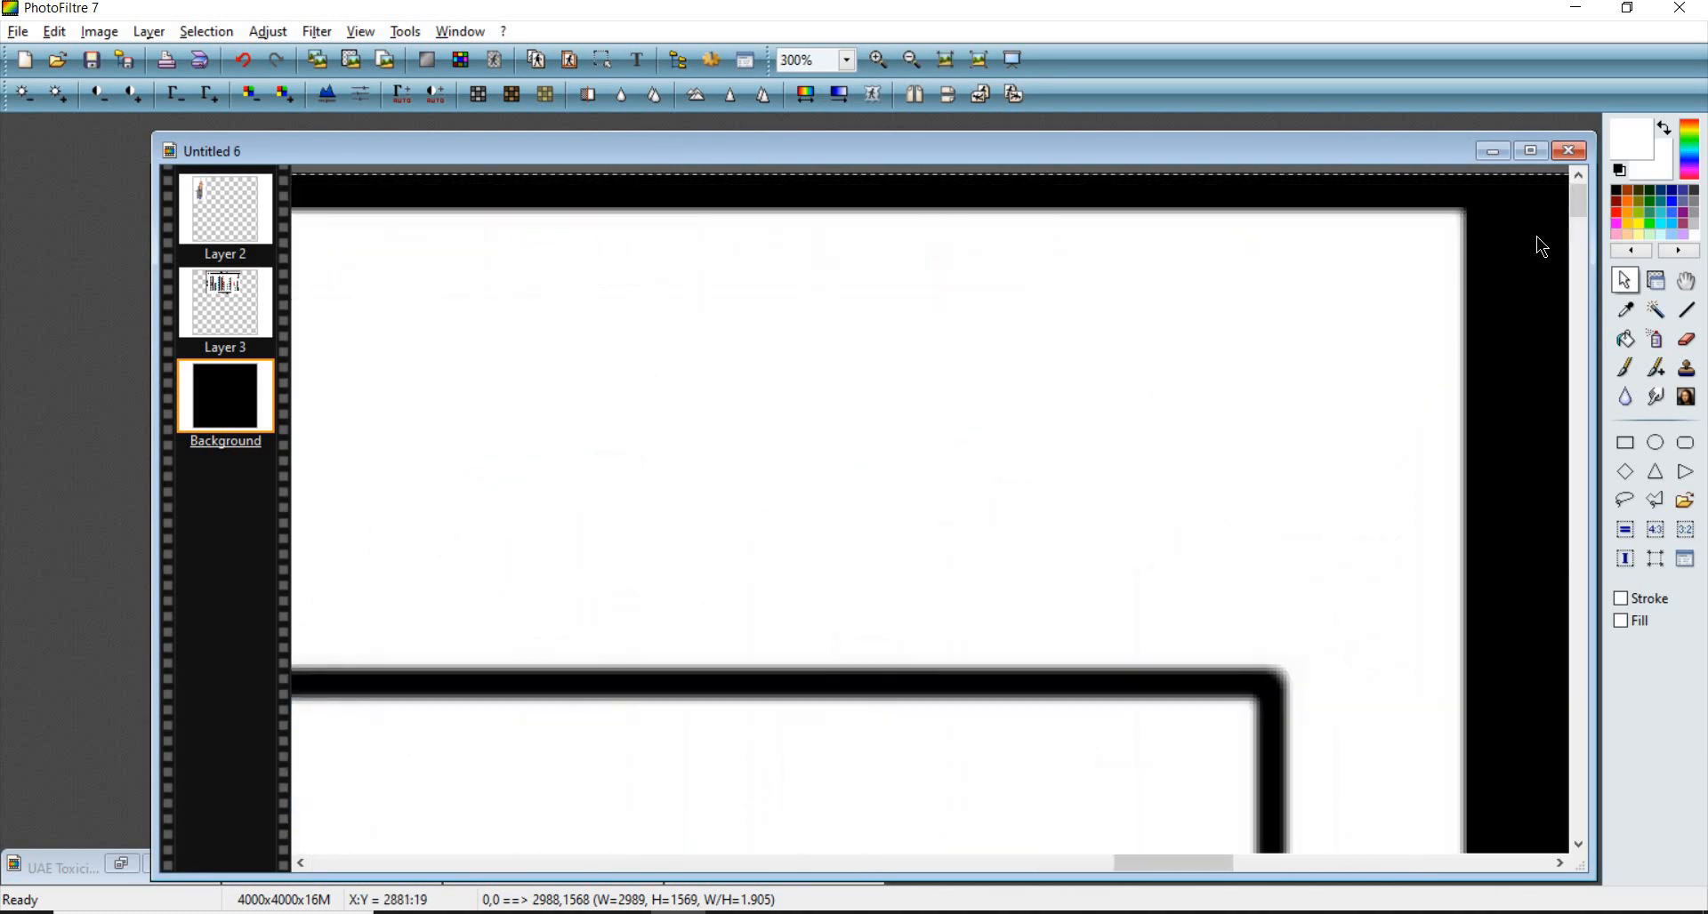
pyautogui.scroll(2, 1543, 246)
pyautogui.moveTo(828, 206); pyautogui.dragTo(663, 207)
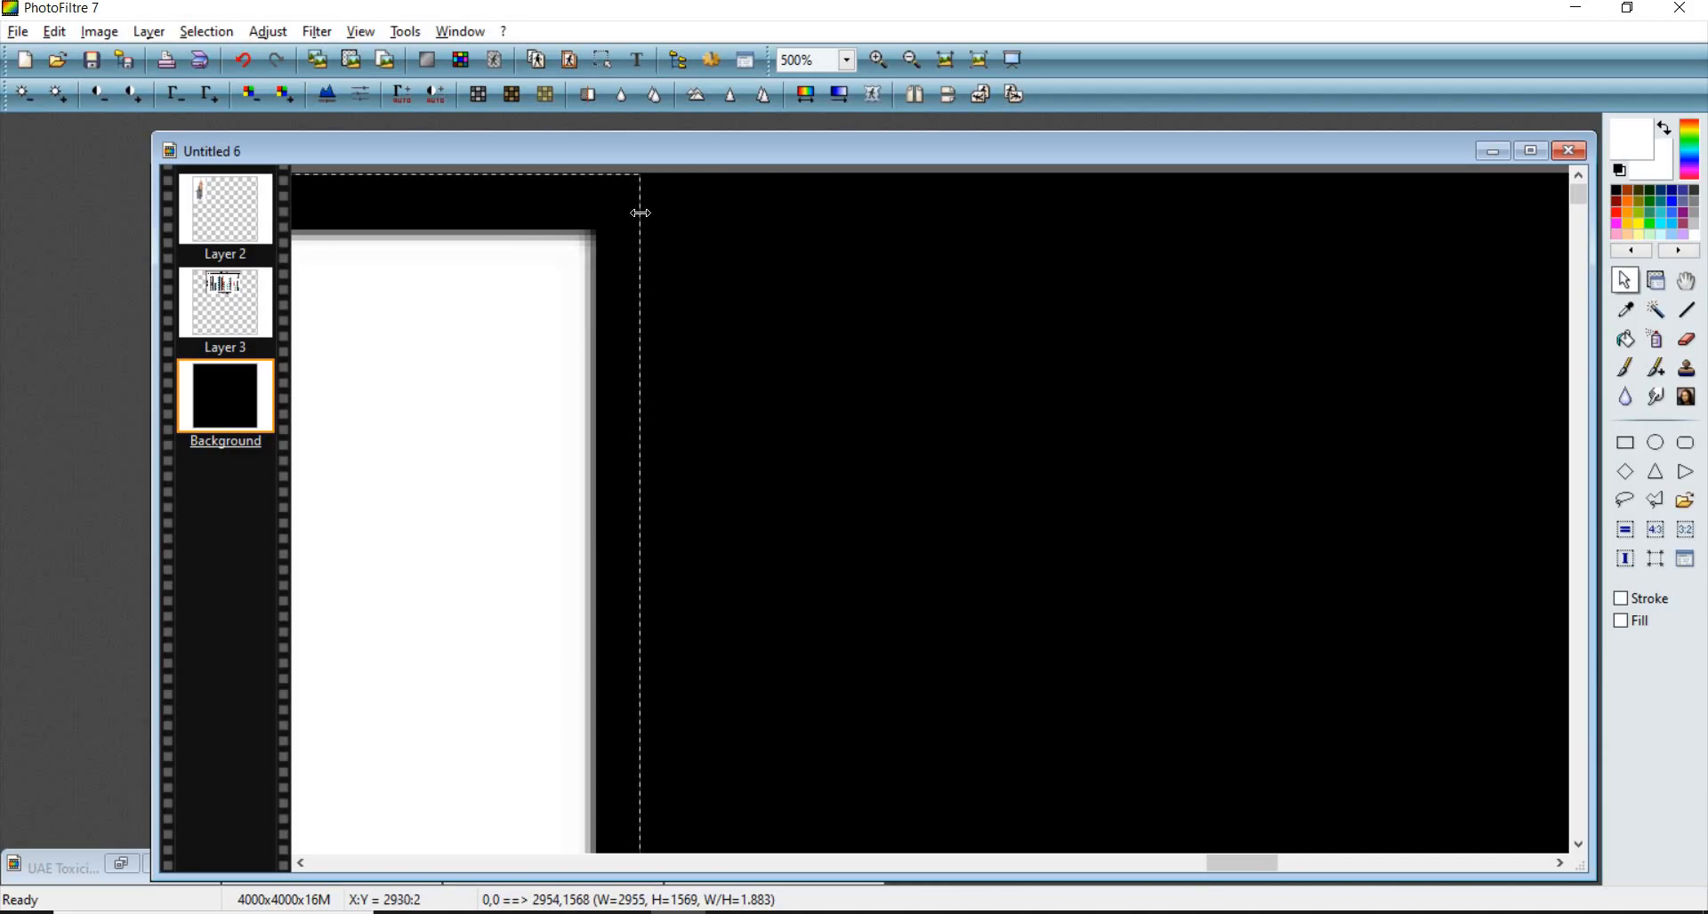
pyautogui.moveTo(645, 214); pyautogui.dragTo(648, 217)
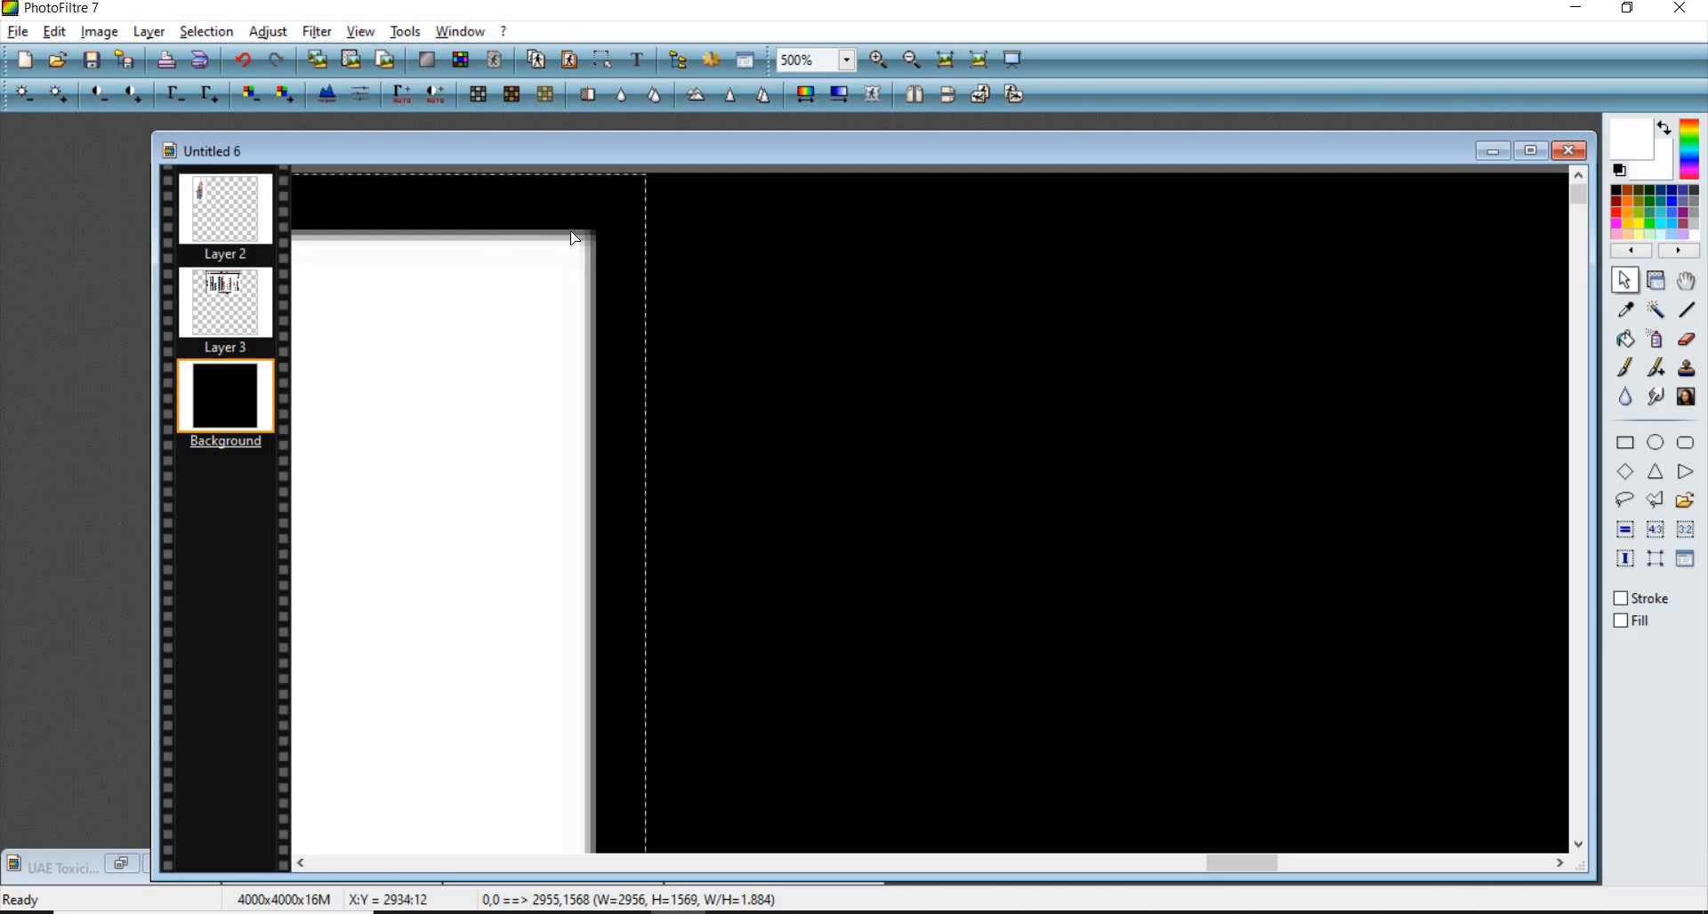
pyautogui.scroll(-6, 539, 515)
pyautogui.scroll(-2, 539, 516)
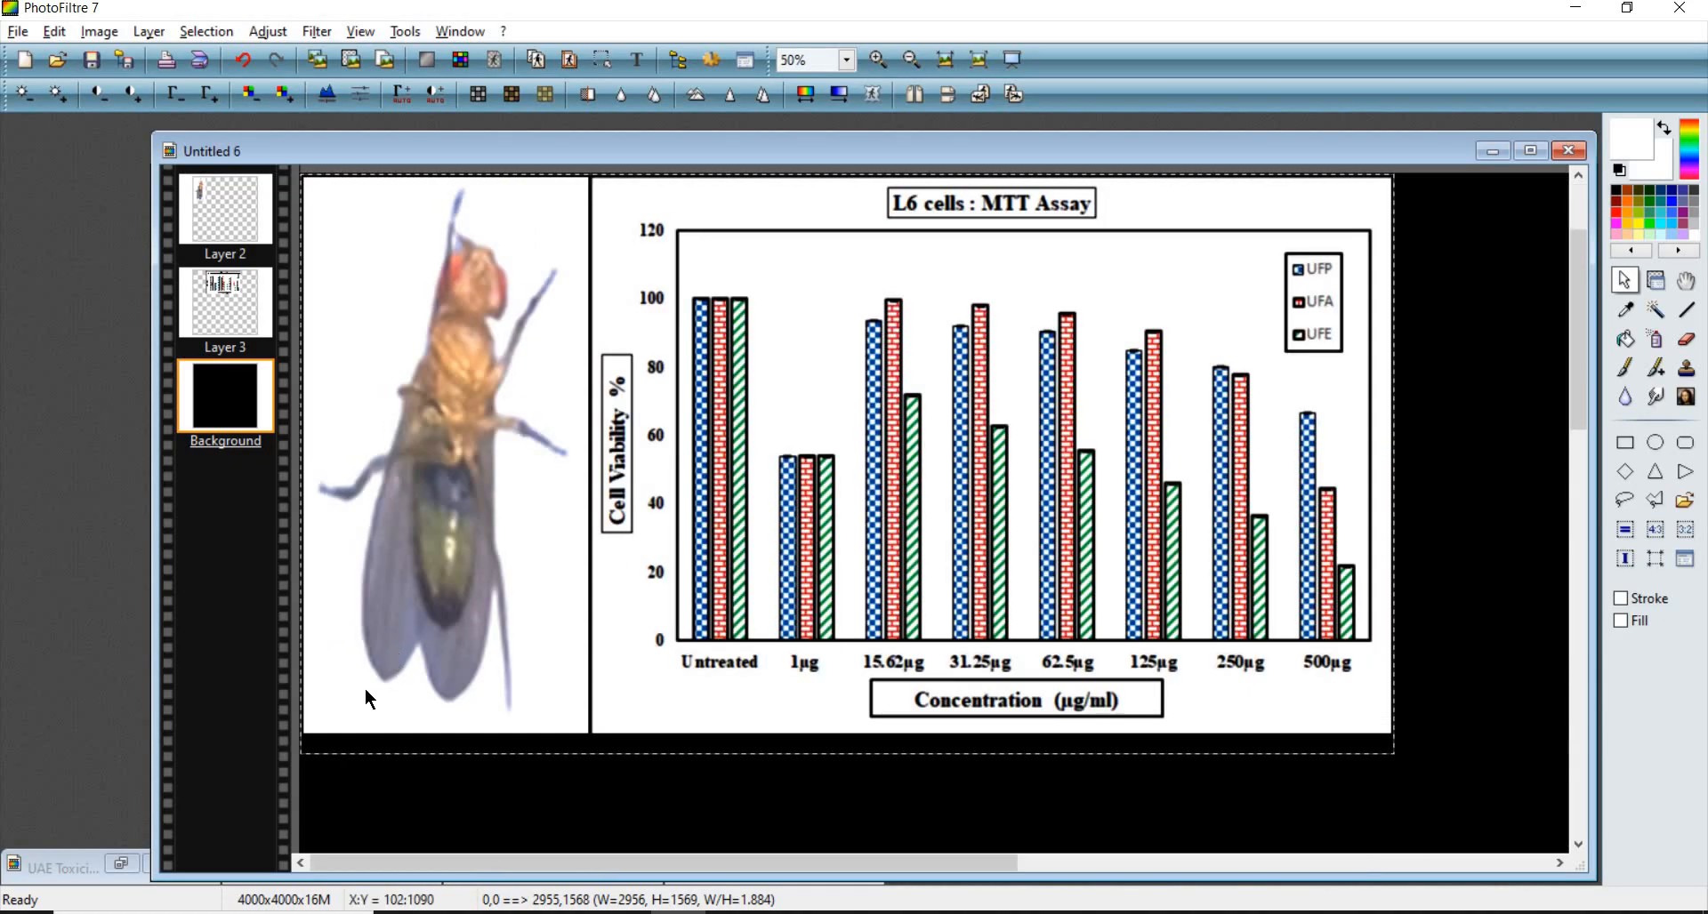
pyautogui.scroll(4, 350, 556)
pyautogui.scroll(3, 412, 540)
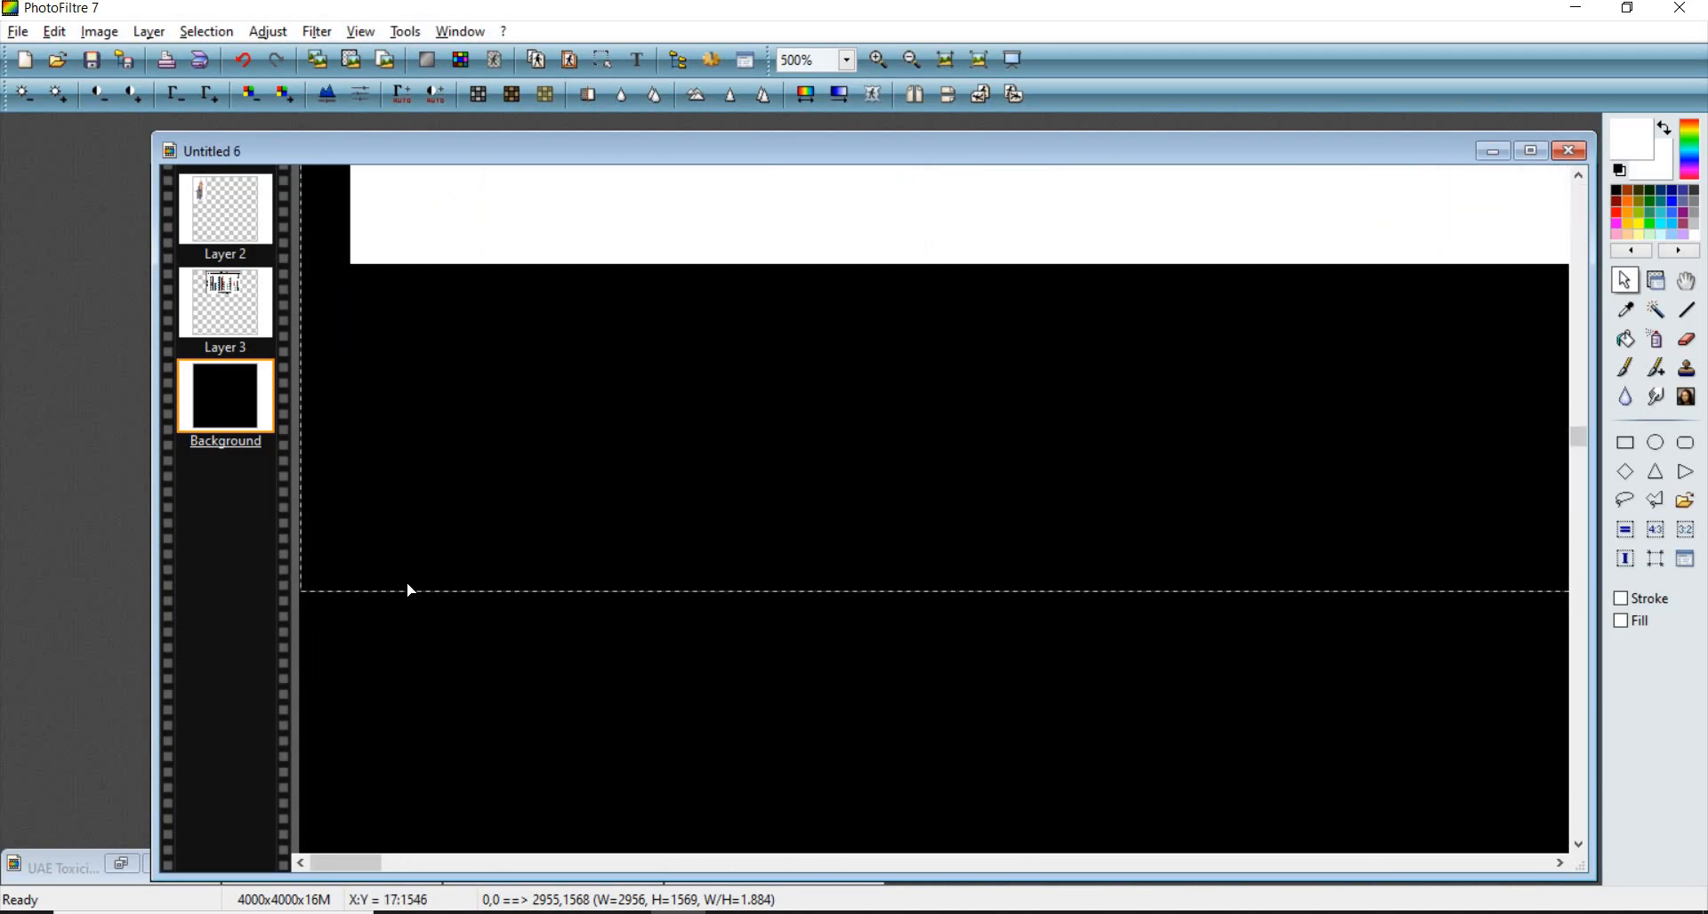
pyautogui.moveTo(410, 585); pyautogui.dragTo(411, 319)
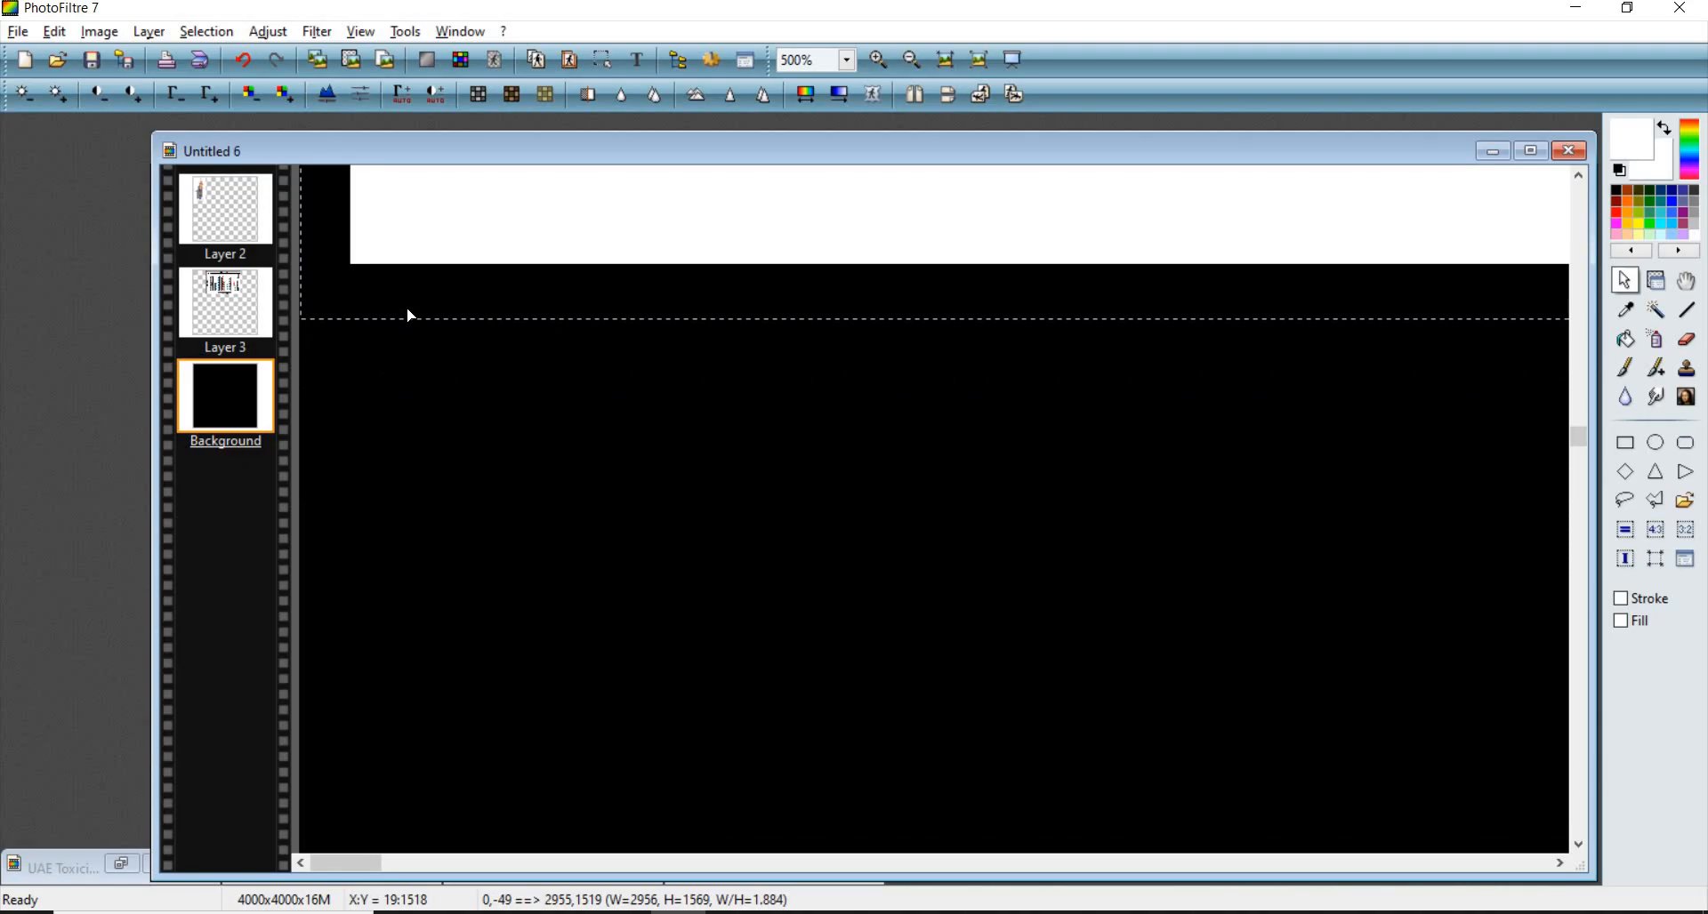
pyautogui.scroll(-10, 425, 290)
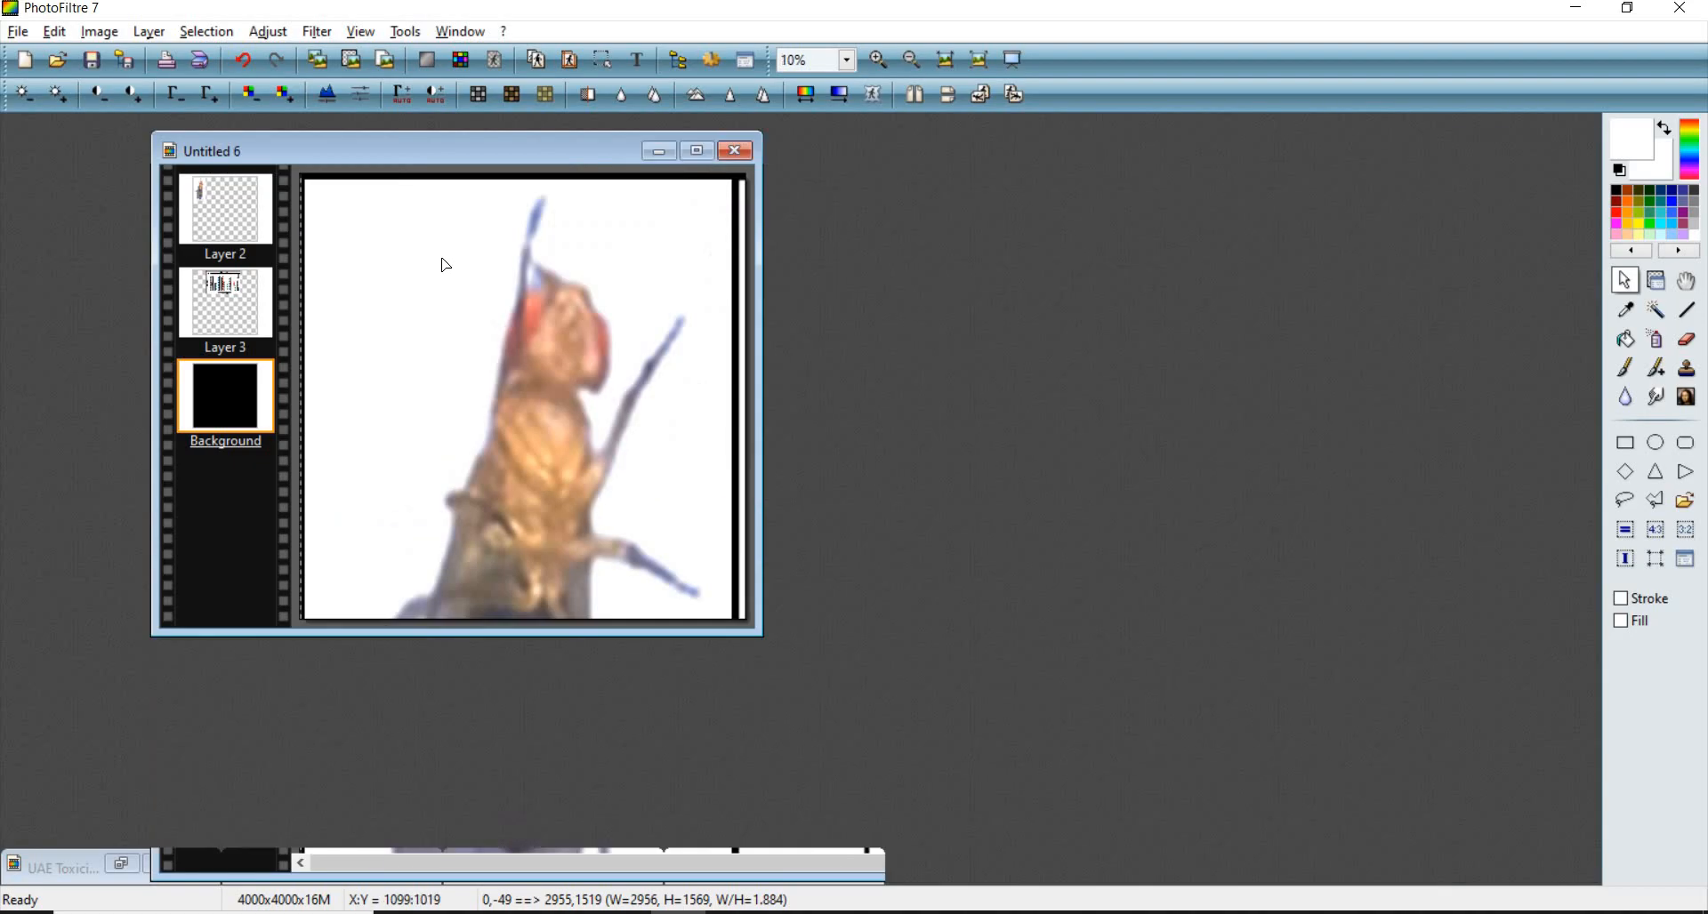
pyautogui.rightClick(480, 276)
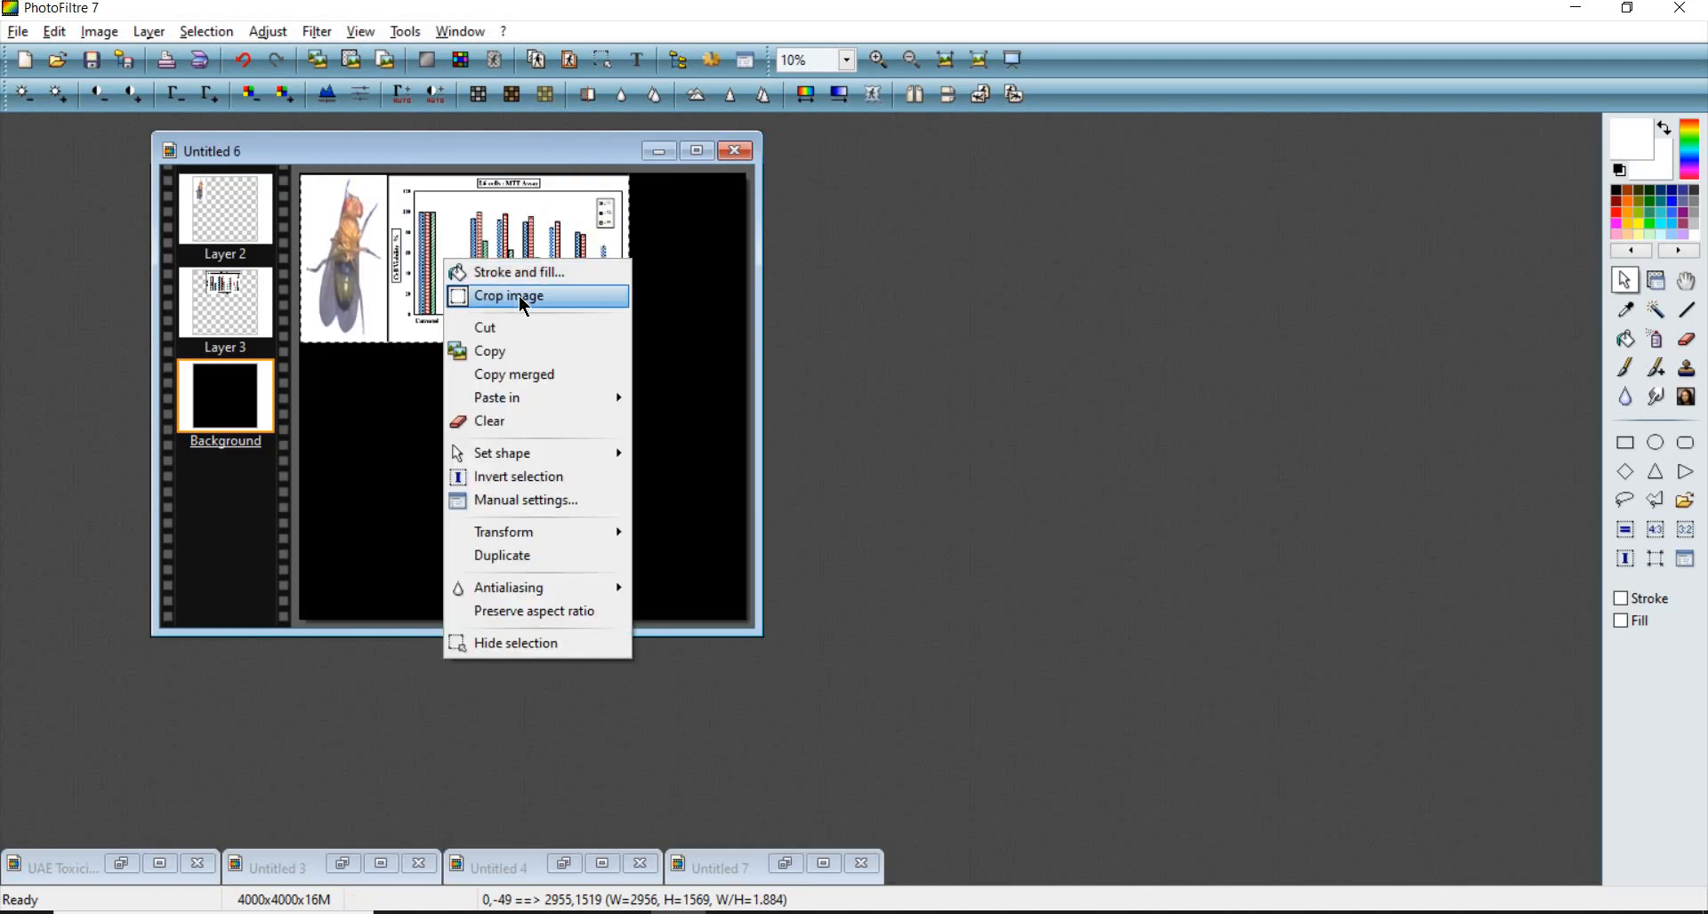
pyautogui.click(525, 303)
# - Add a bold Times New Roman size 150 text label "A", raise its layer to the top, and place it at the fly photo's top-left corner
pyautogui.scroll(3, 605, 338)
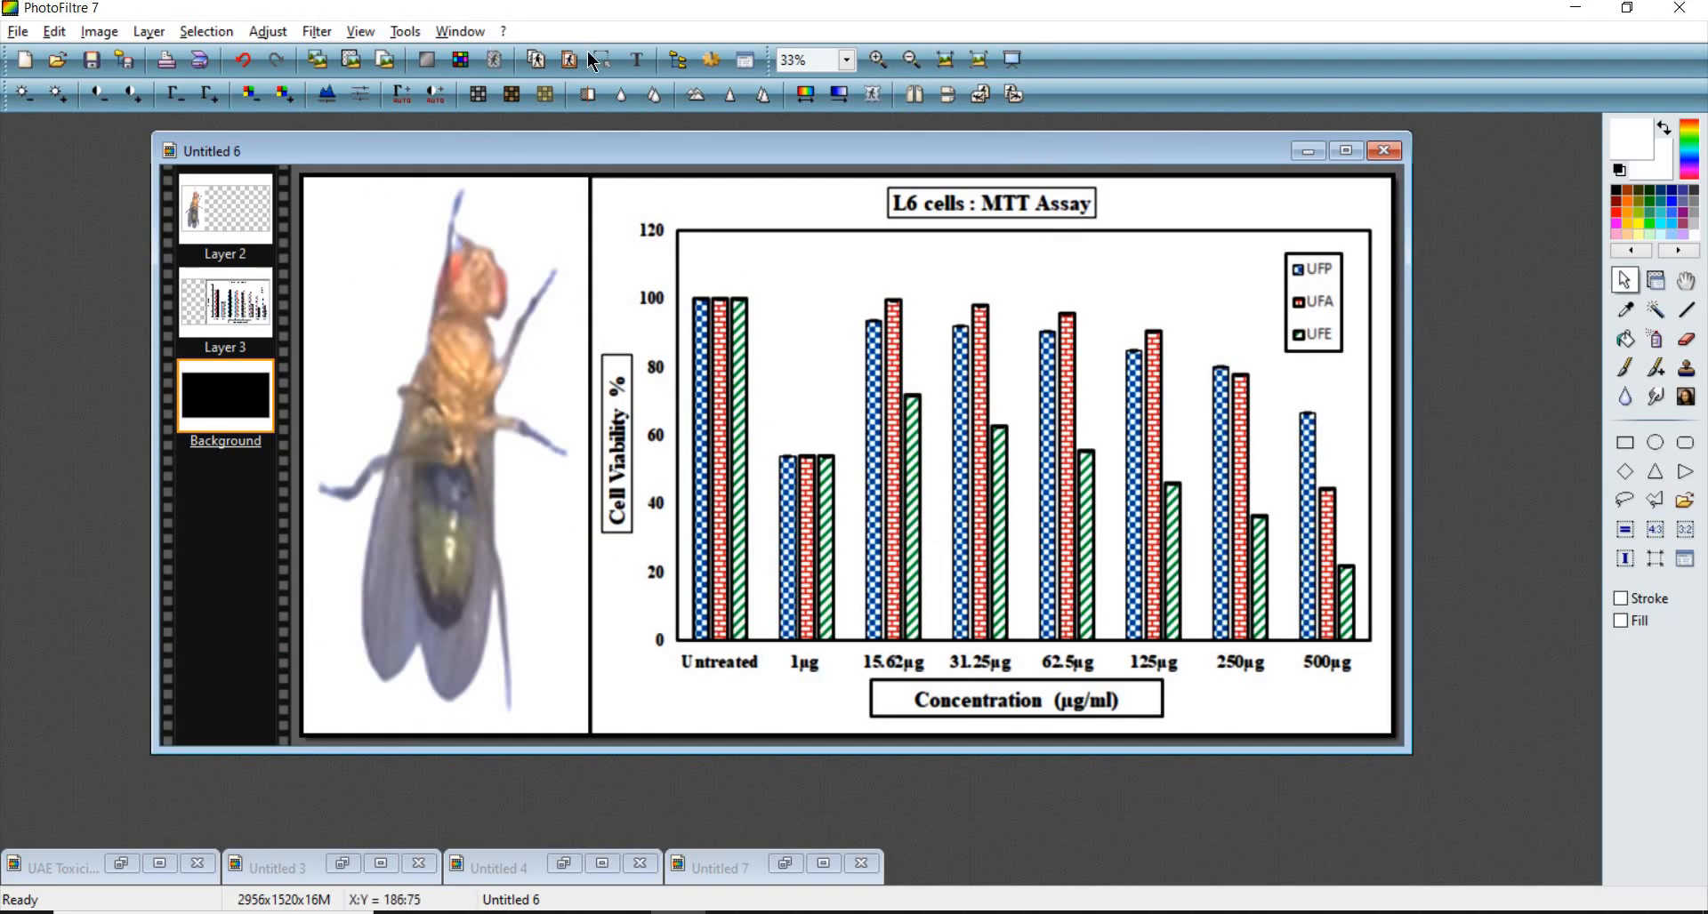
pyautogui.click(634, 56)
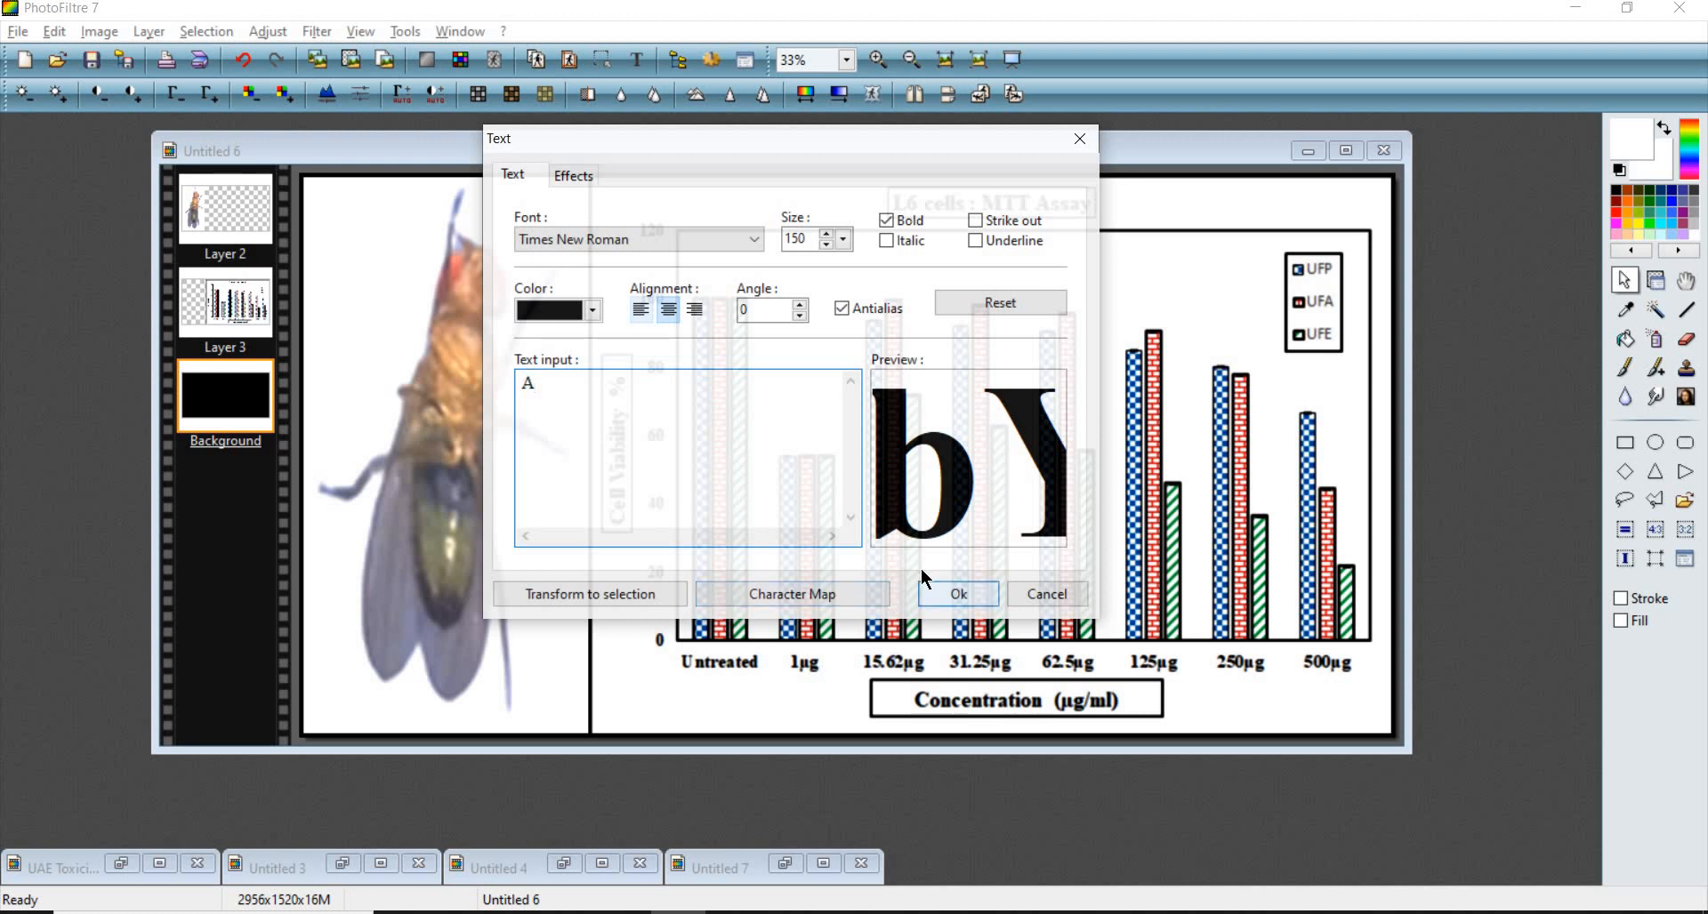
pyautogui.click(945, 594)
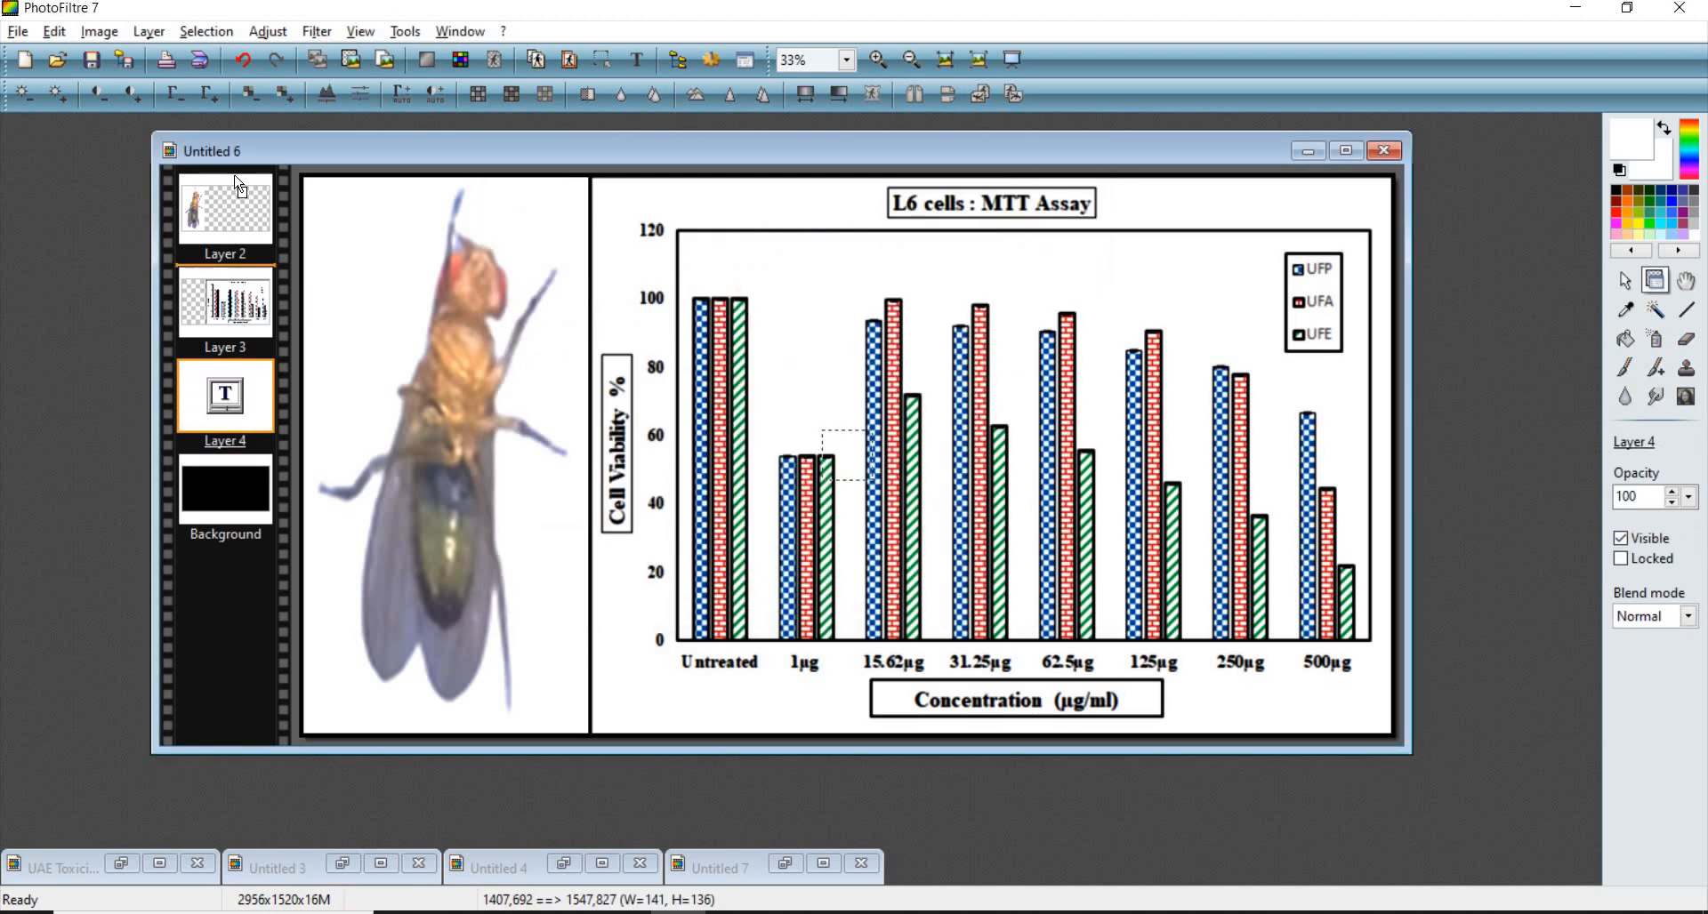
pyautogui.moveTo(239, 185); pyautogui.dragTo(237, 182)
pyautogui.moveTo(863, 466); pyautogui.dragTo(347, 229)
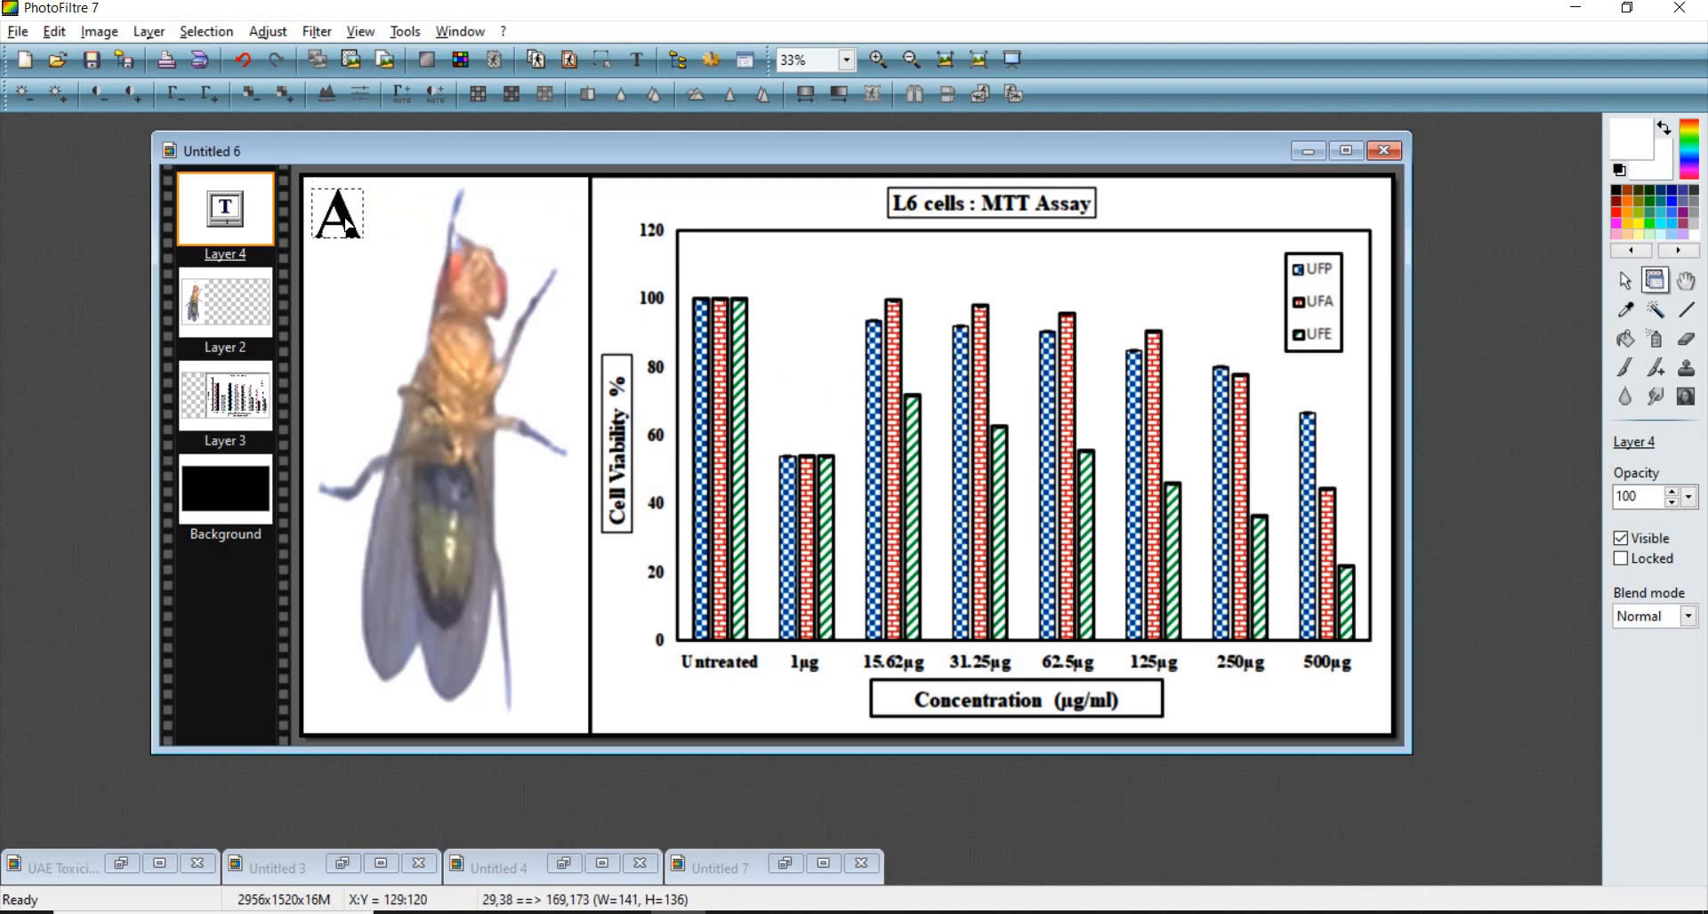
# - Add a second text label "B" and place it at the chart's top-right corner
pyautogui.click(639, 61)
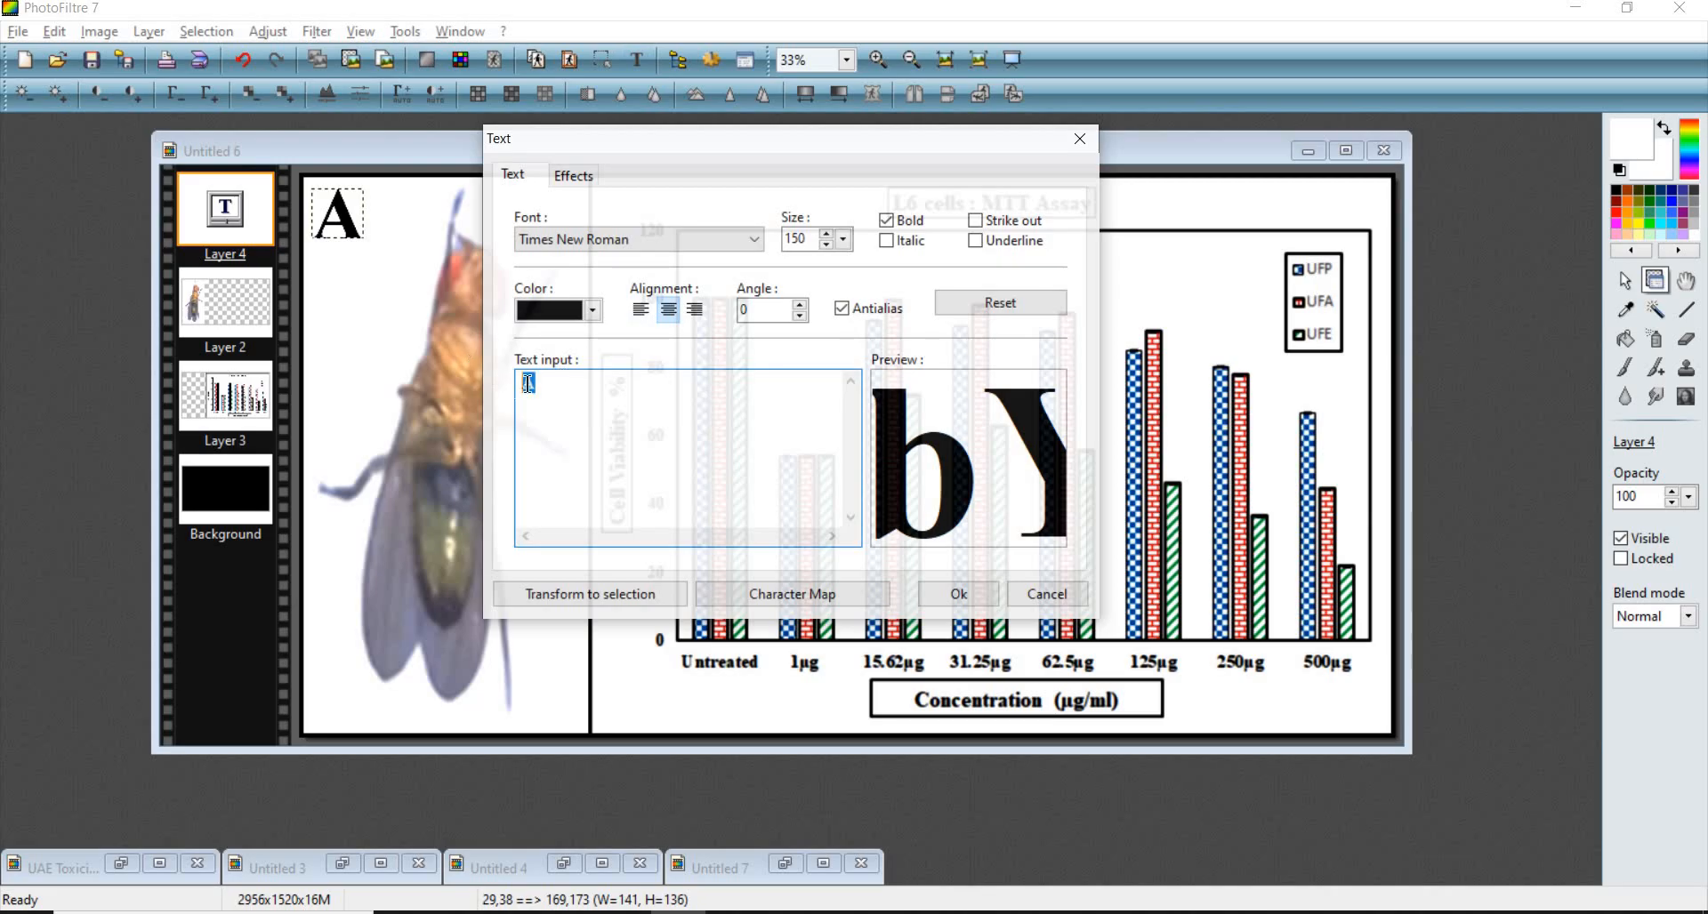
pyautogui.click(964, 592)
pyautogui.moveTo(863, 461); pyautogui.dragTo(1385, 226)
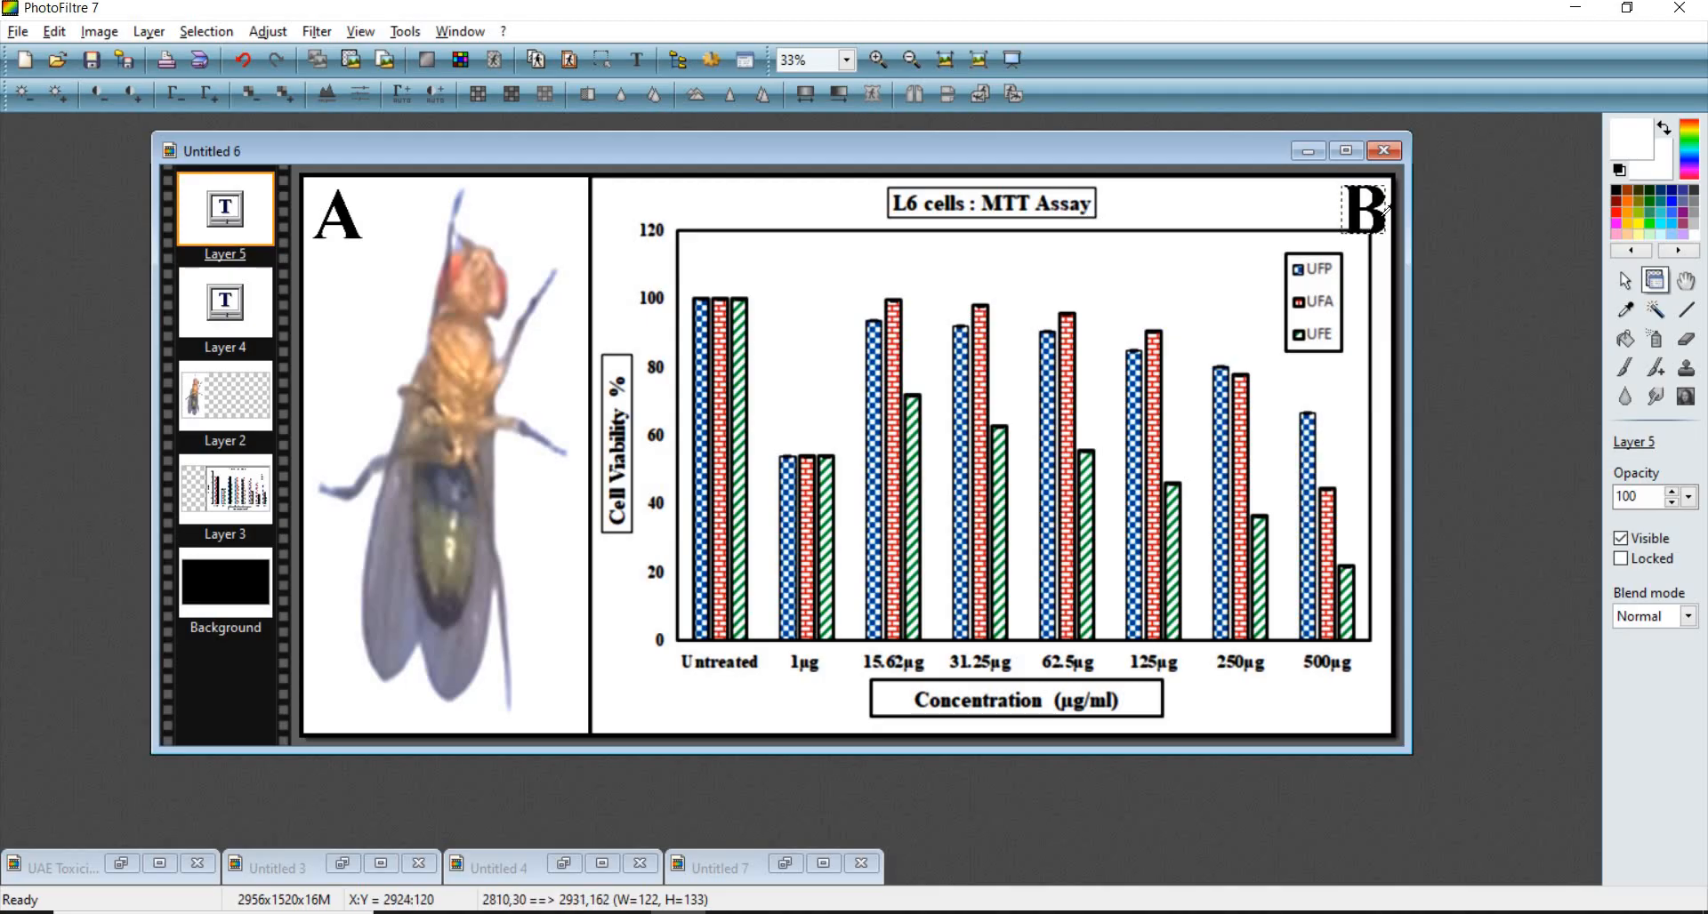
# - Set the B label's font size to 120
pyautogui.doubleClick(1188, 252)
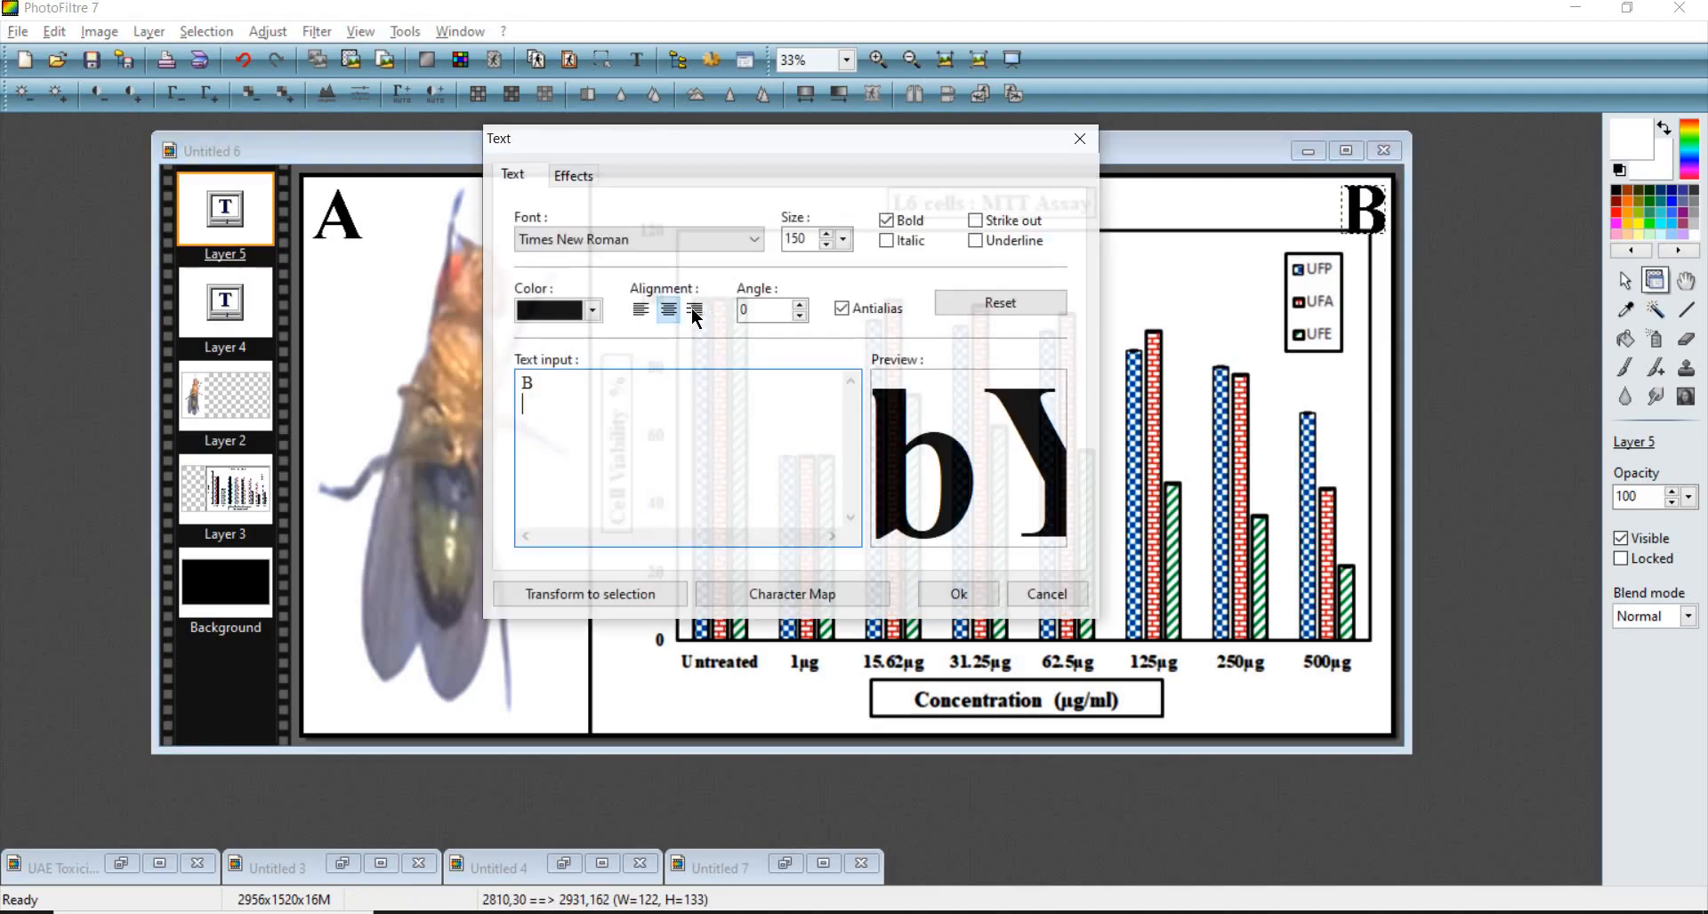
pyautogui.doubleClick(808, 241)
pyautogui.write('120')
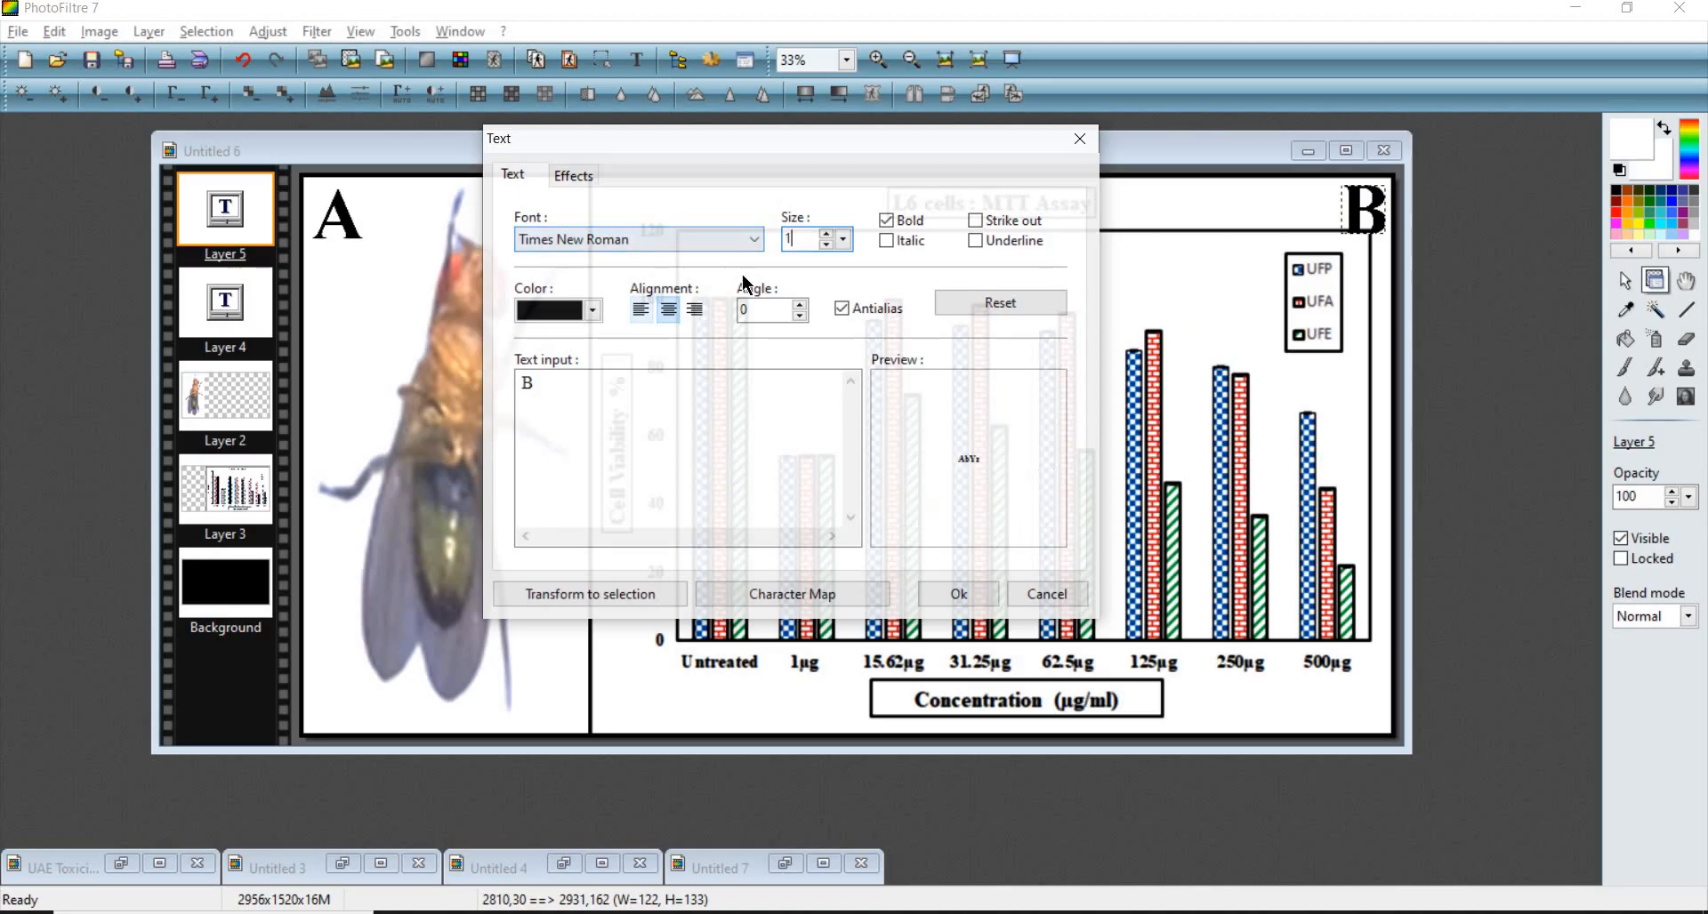
pyautogui.click(984, 589)
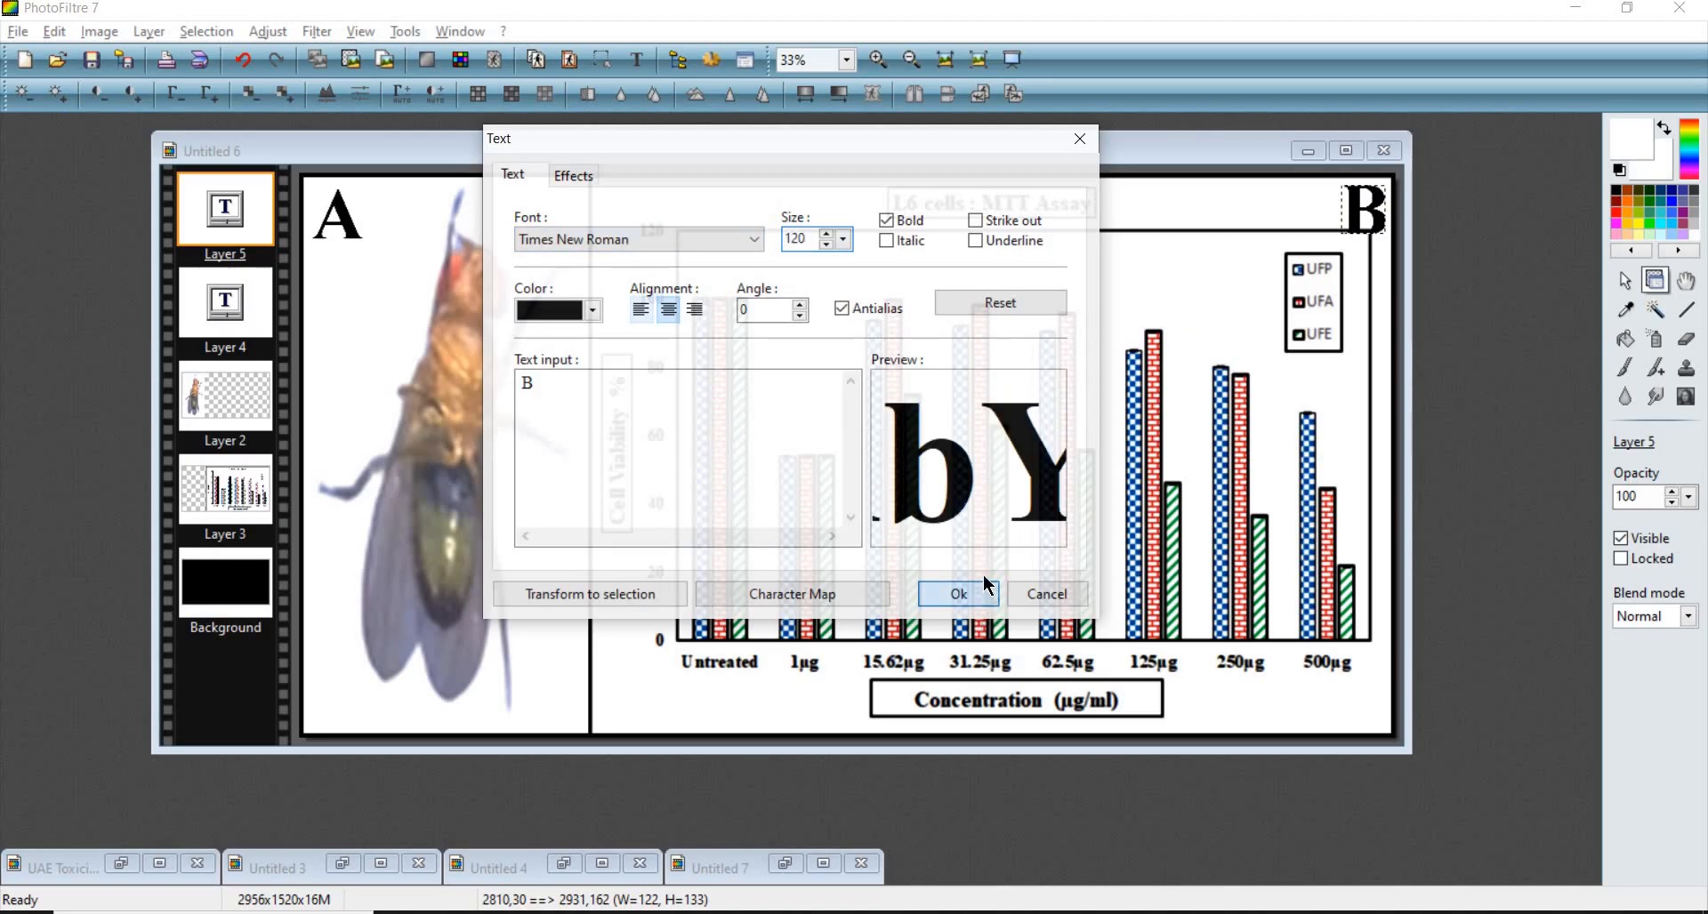
# - Nudge the B label slightly and change its text colour to blue
pyautogui.scroll(3, 1507, 269)
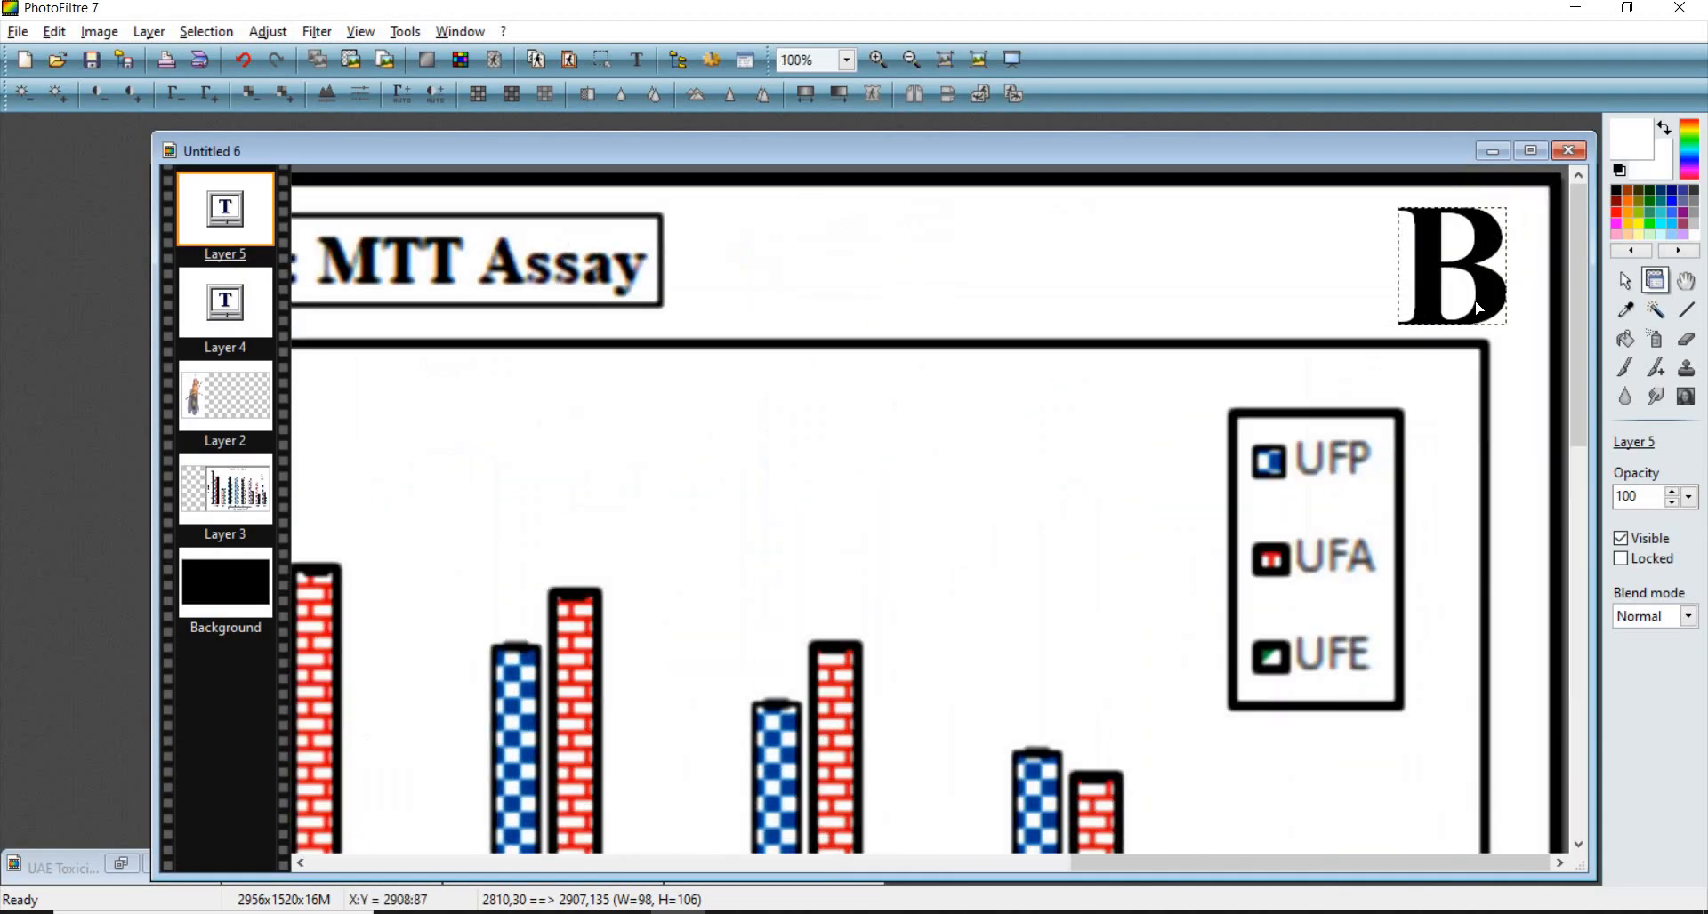
pyautogui.moveTo(1500, 294); pyautogui.dragTo(1507, 291)
pyautogui.doubleClick(1506, 290)
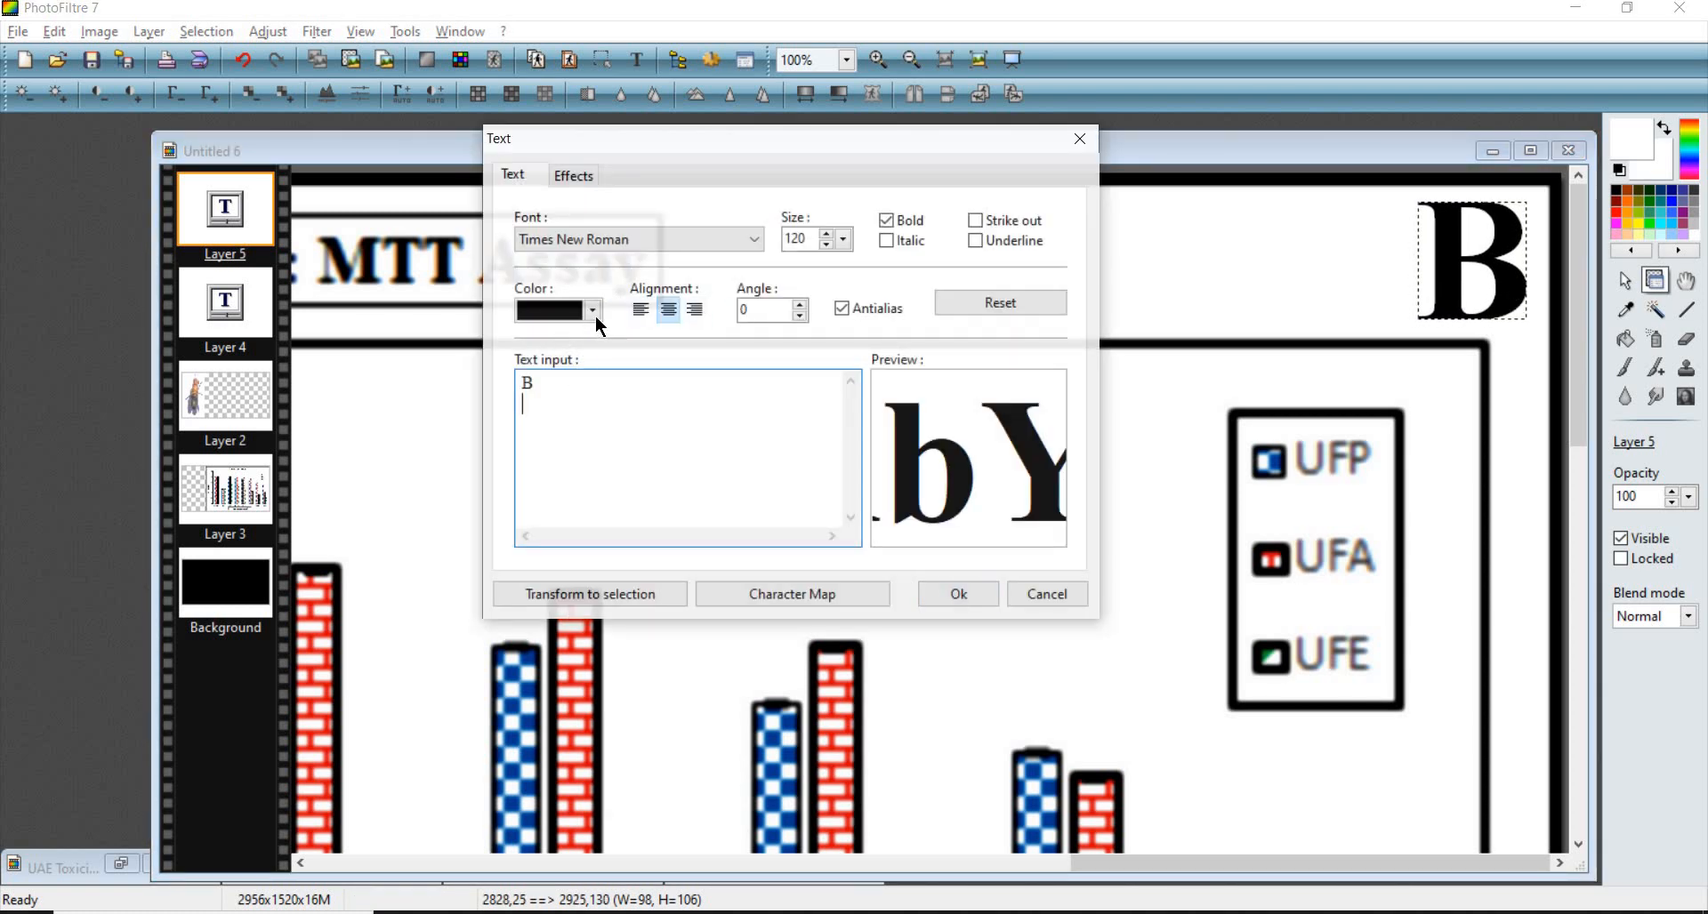
pyautogui.click(595, 315)
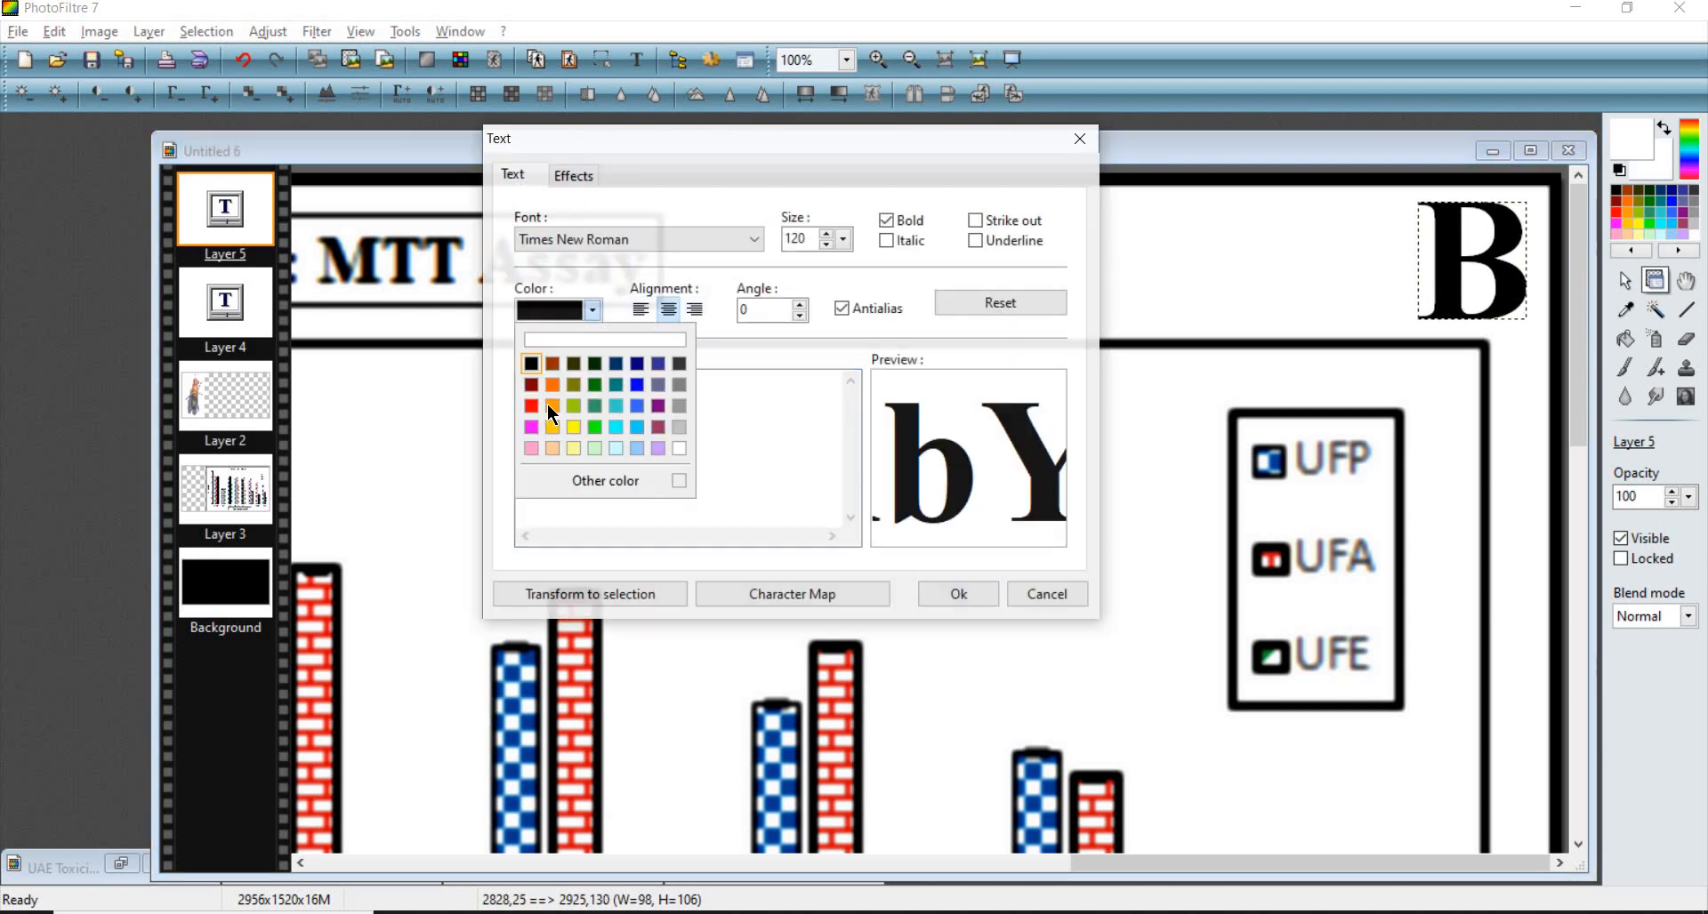
pyautogui.click(636, 386)
pyautogui.scroll(-6, 630, 306)
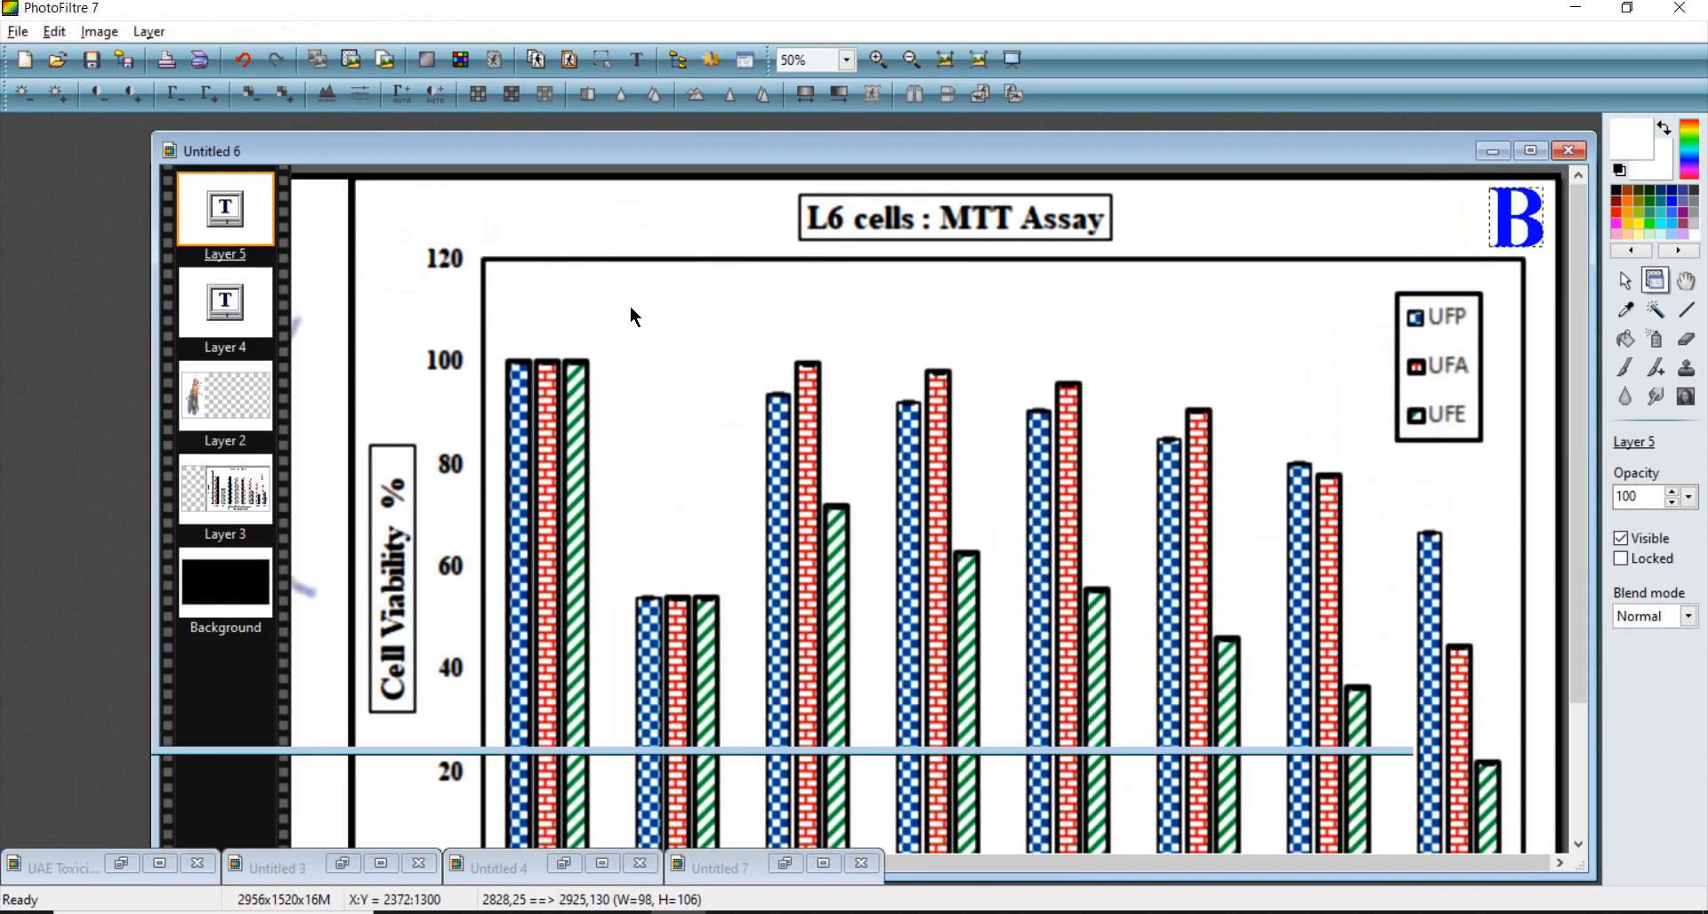
# - Move the A label to the fly photo's top-right corner, beside the chart
pyautogui.scroll(3, 813, 277)
pyautogui.click(713, 207)
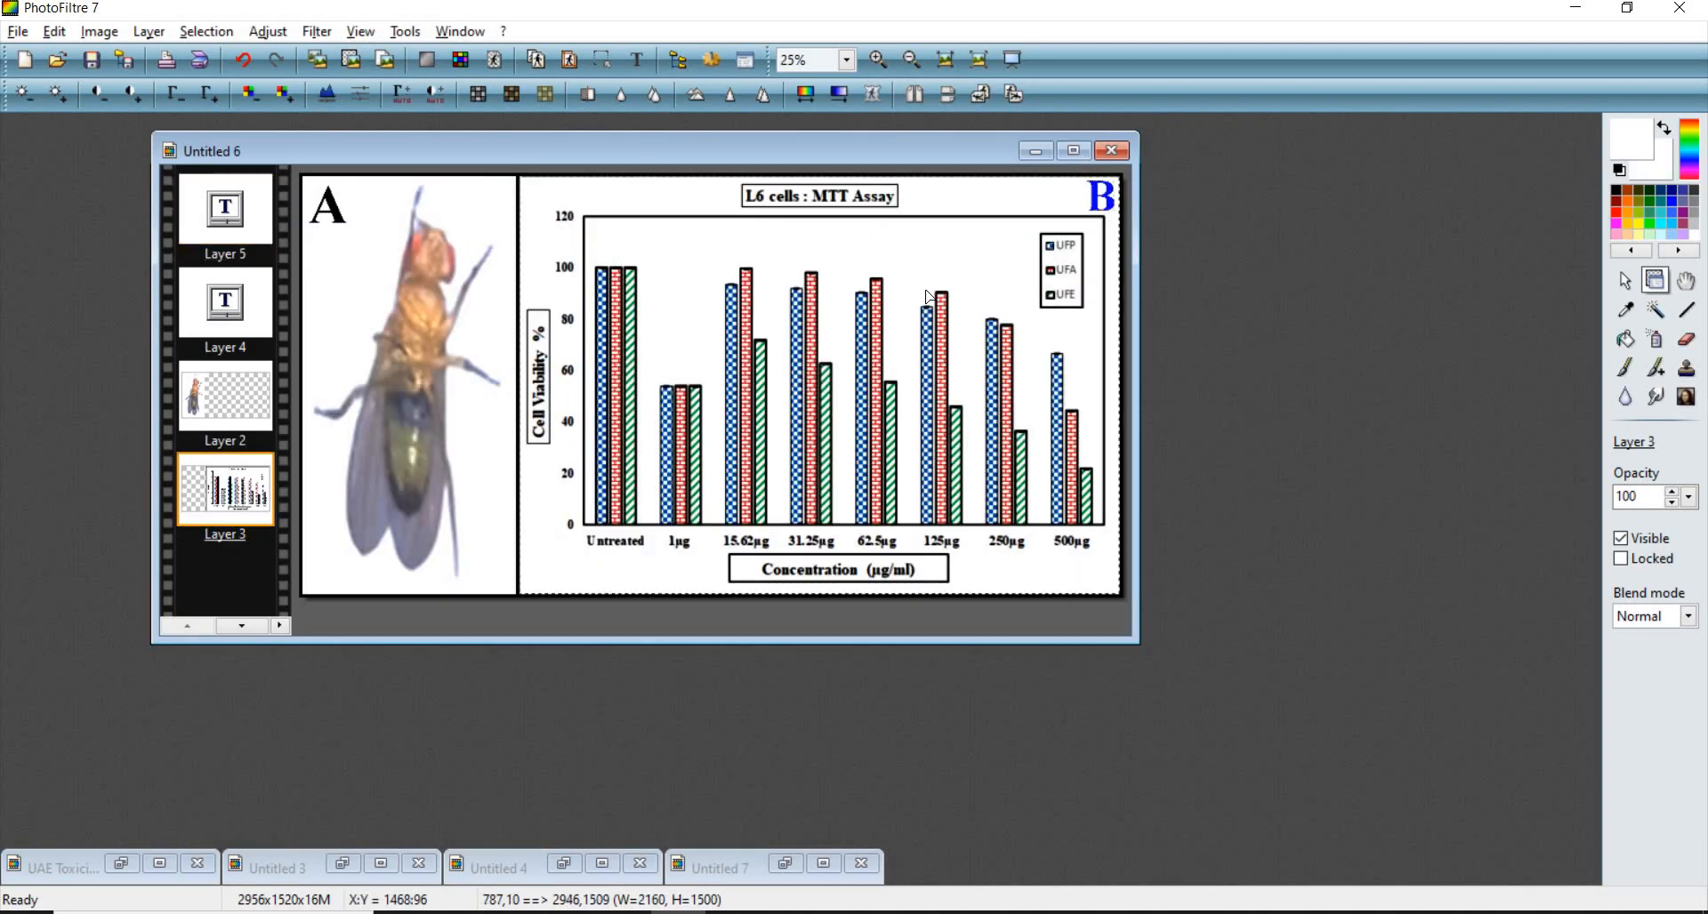
pyautogui.scroll(1, 1009, 311)
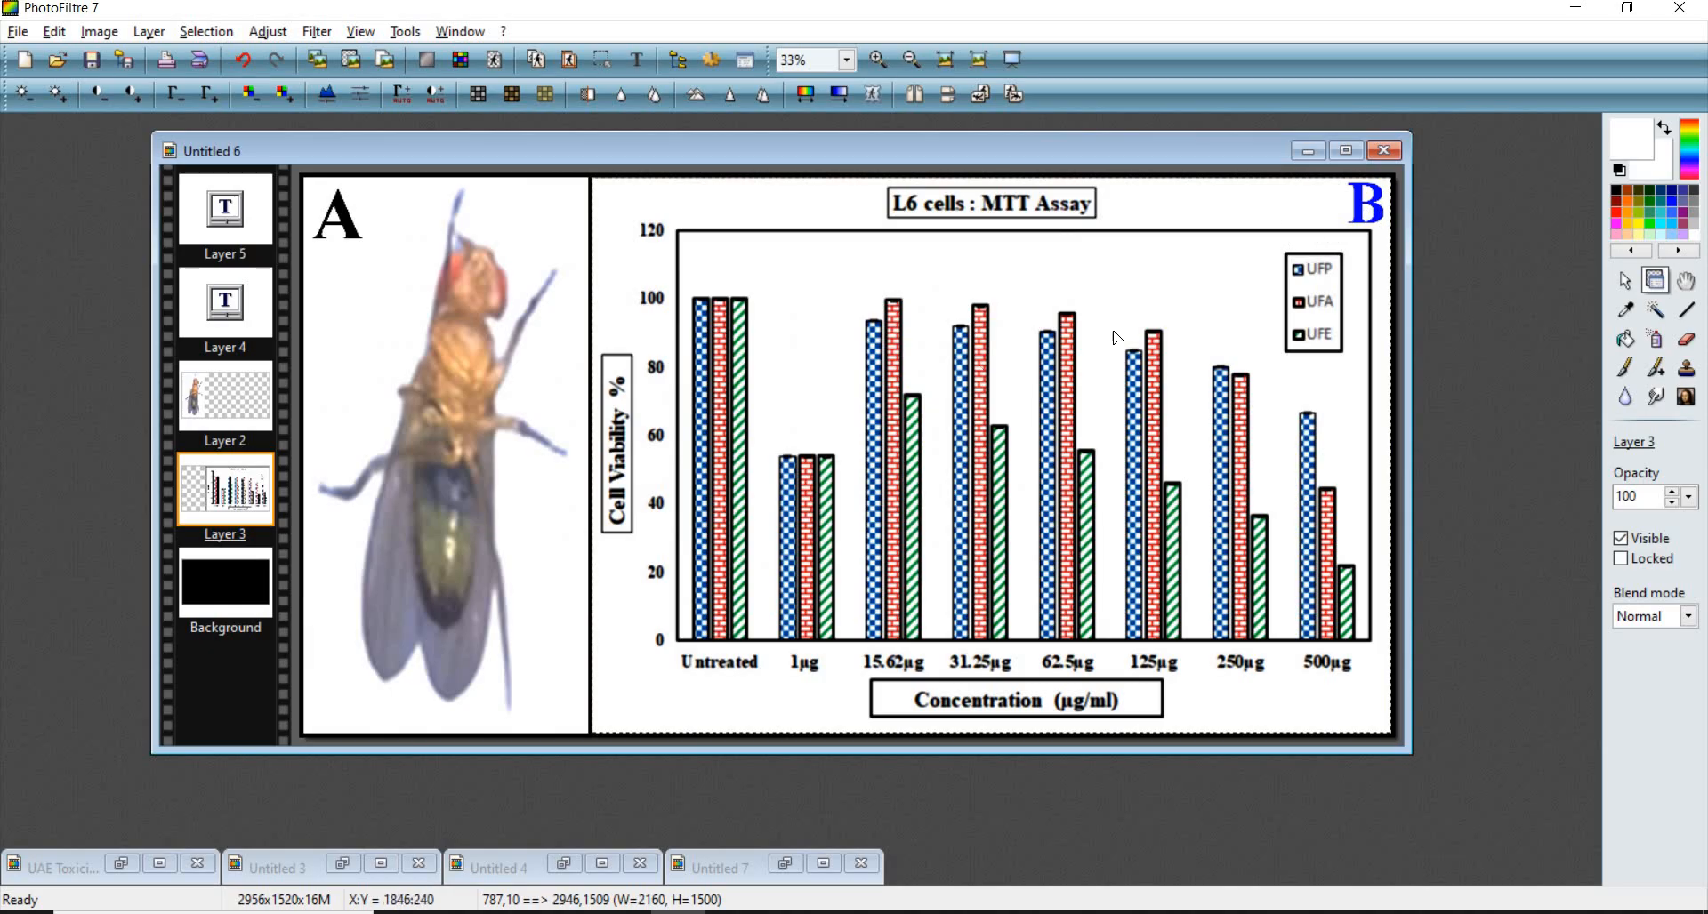
pyautogui.moveTo(350, 230); pyautogui.dragTo(574, 205)
# - Set the A label's font size to 120 and its text colour to blue
pyautogui.doubleClick(574, 205)
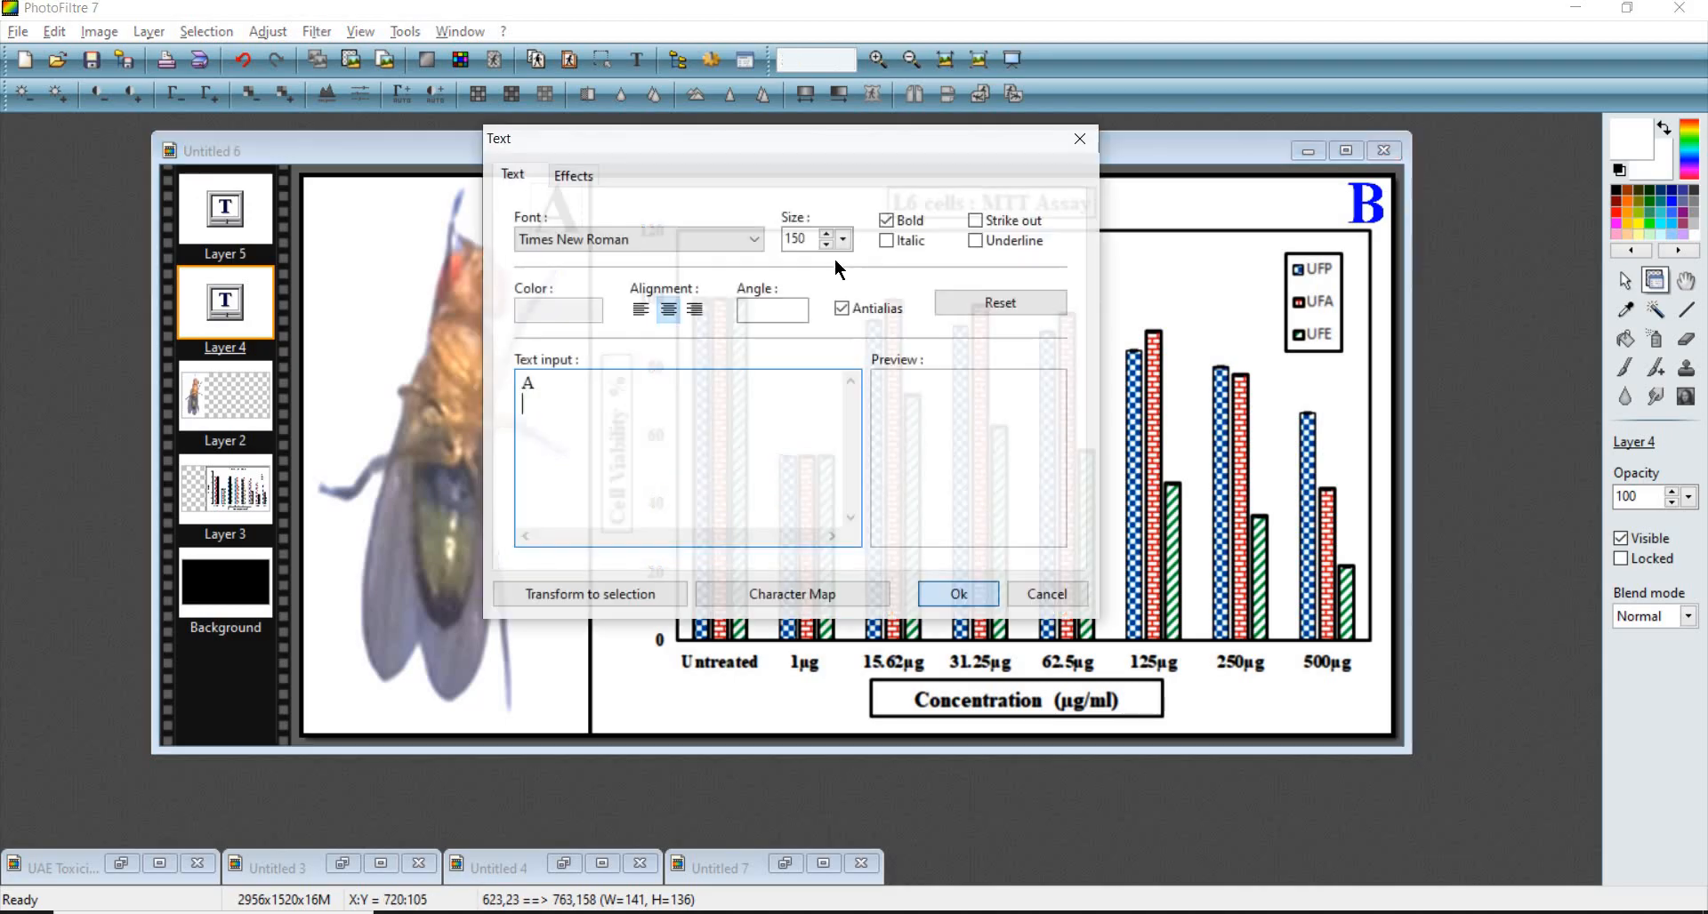
pyautogui.write('120')
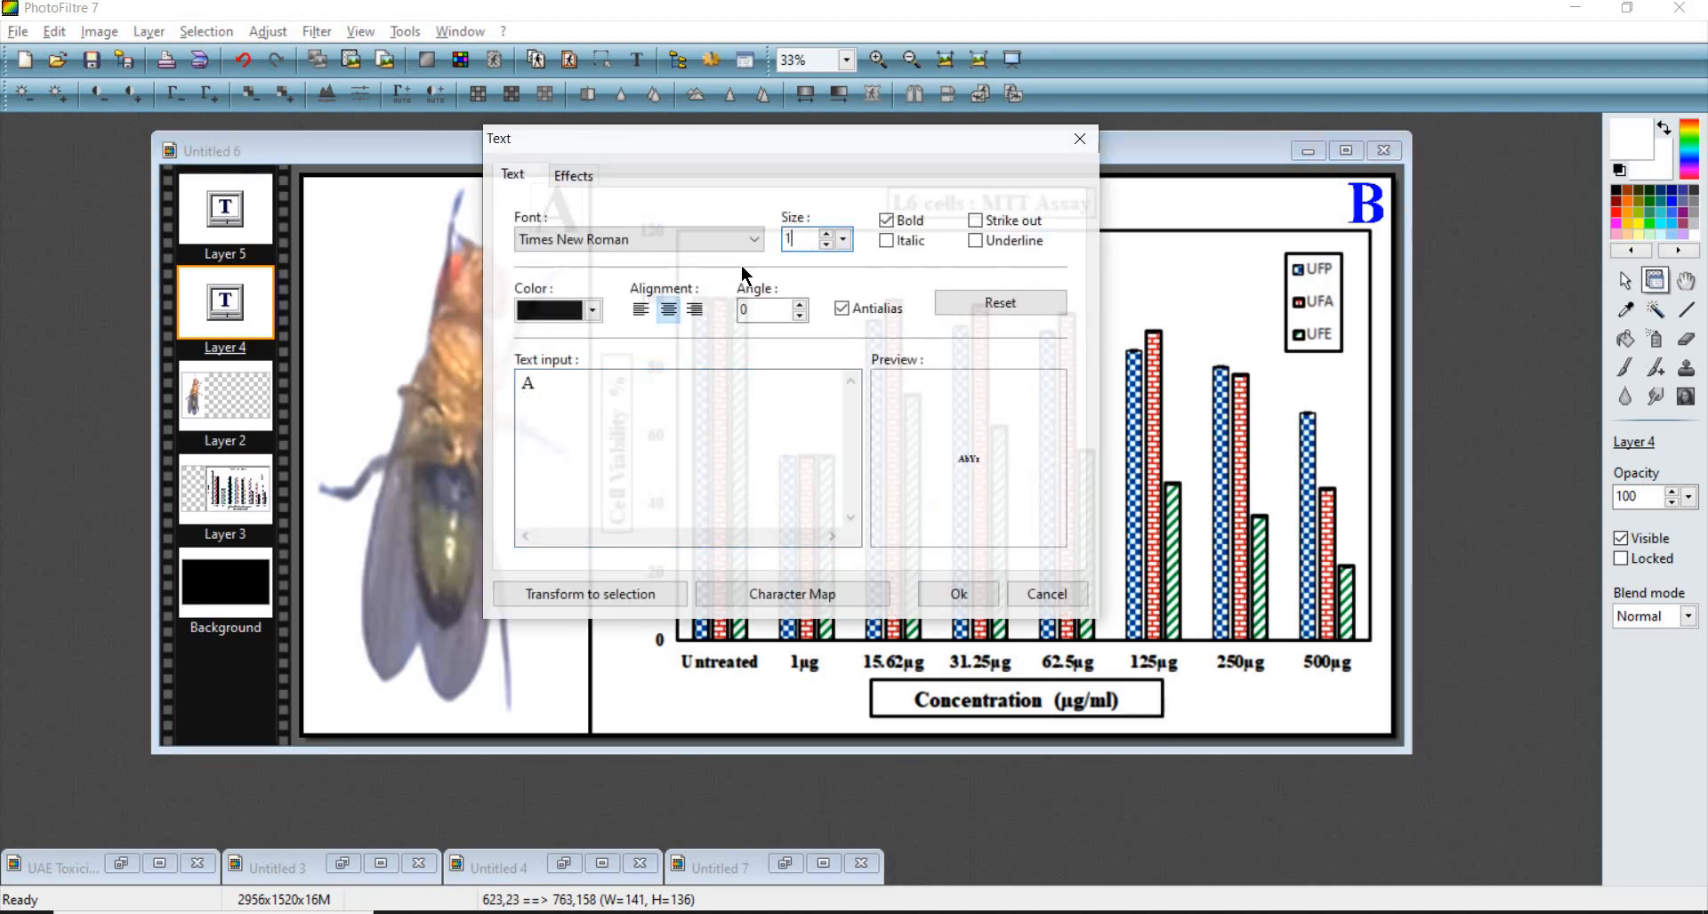
pyautogui.click(594, 313)
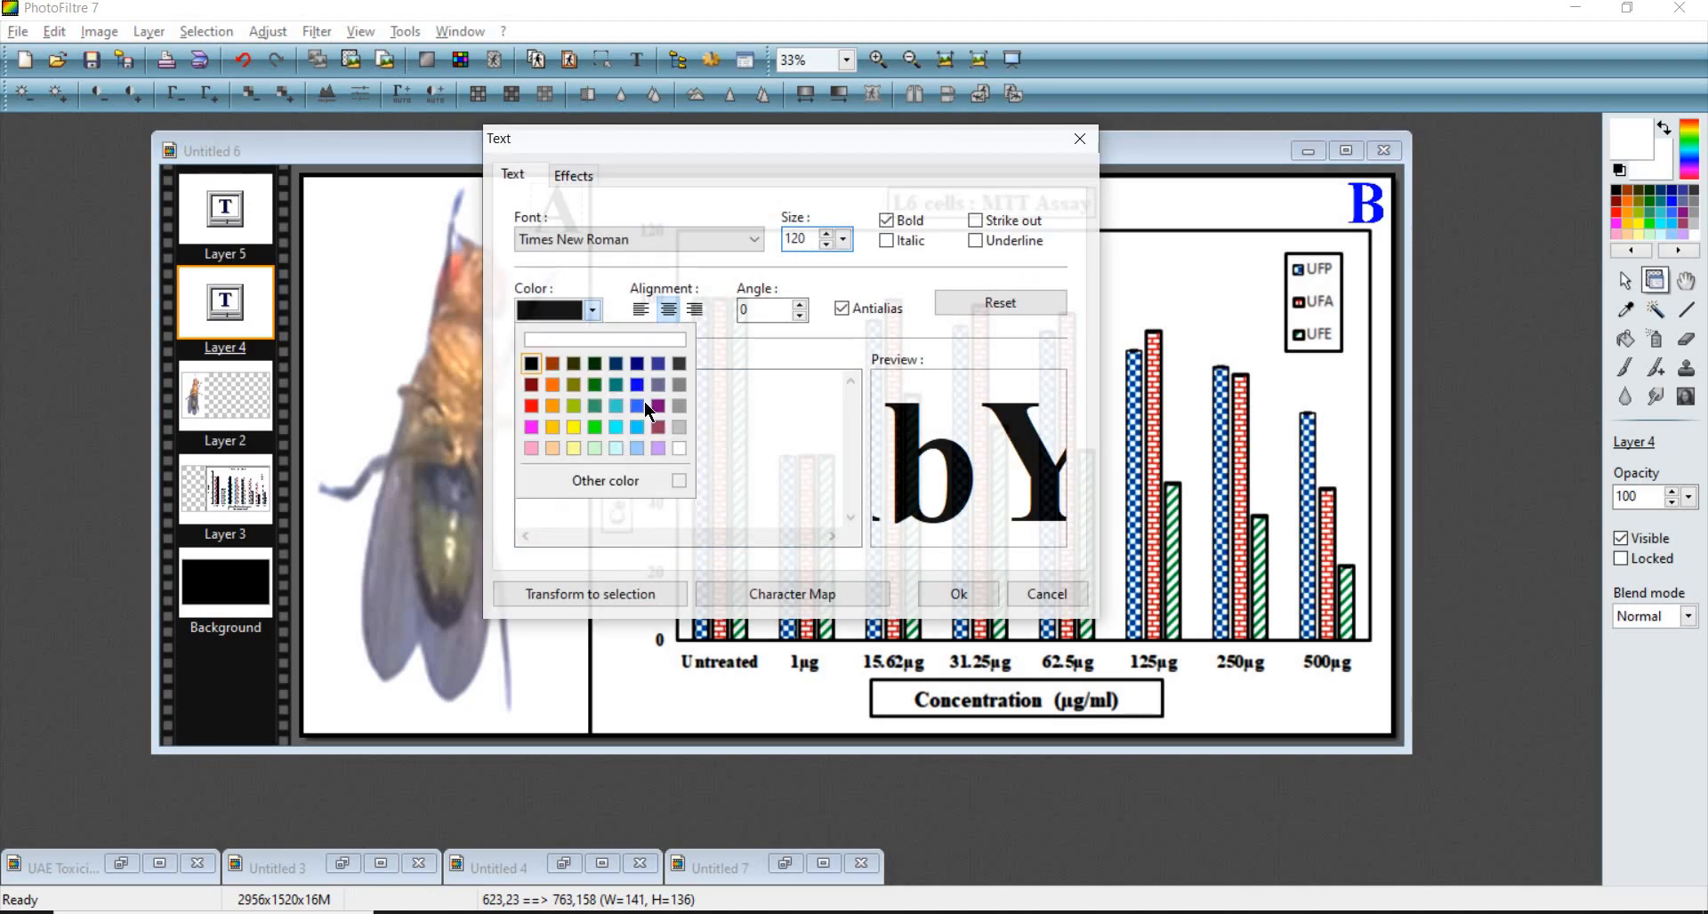
pyautogui.click(638, 386)
pyautogui.click(958, 594)
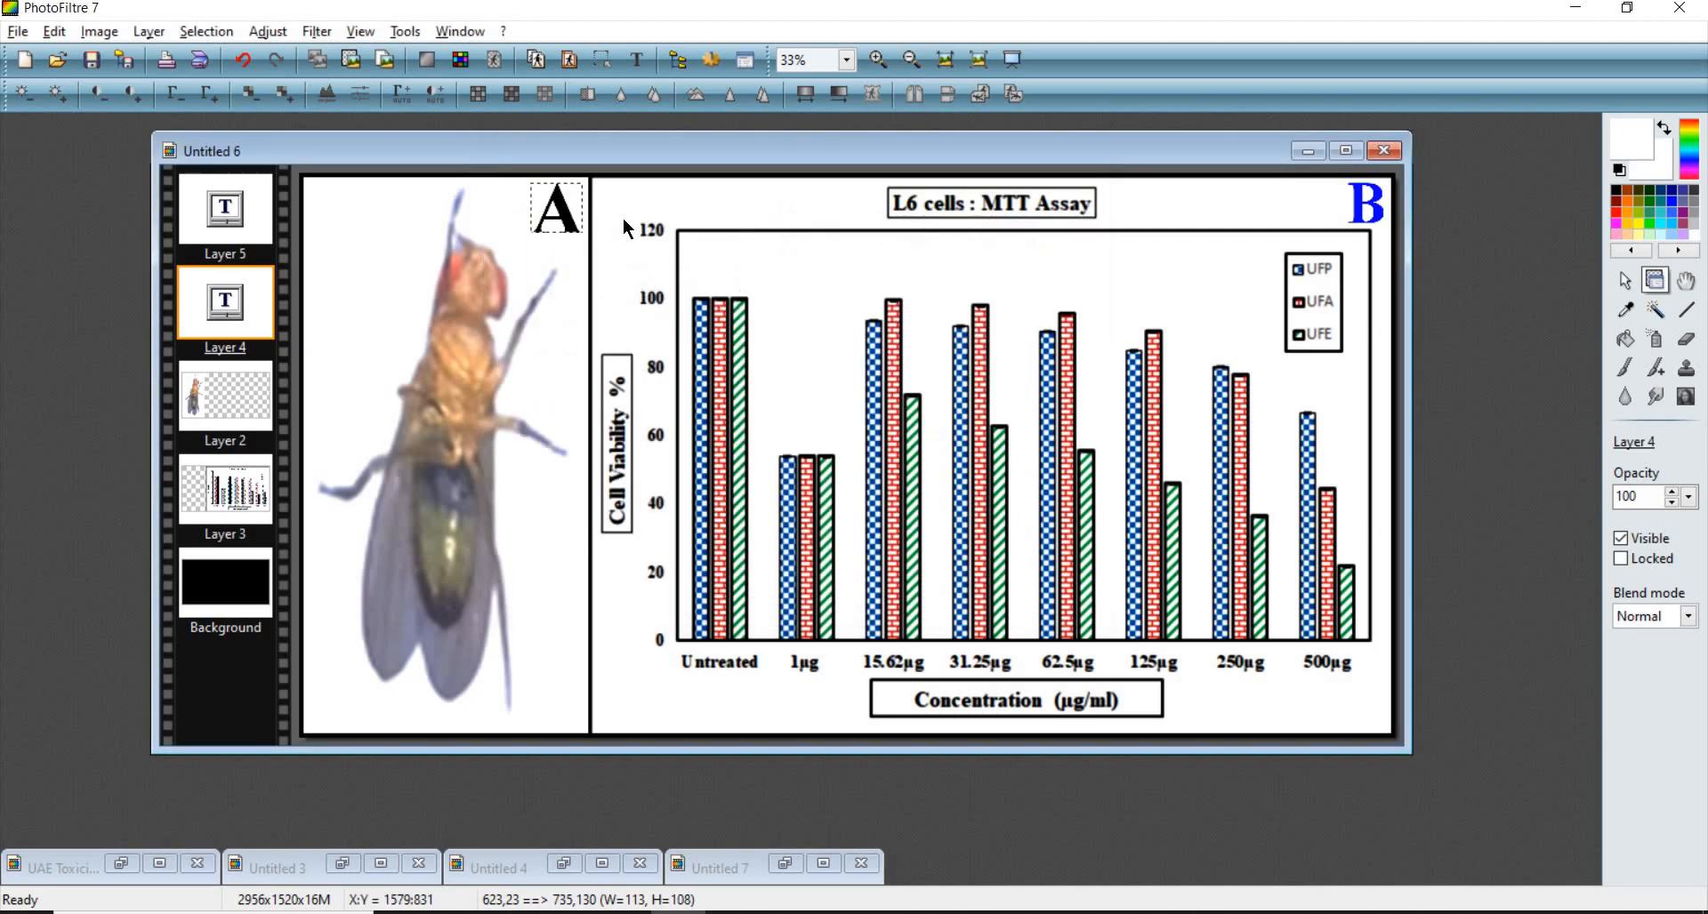
# - Nudge the A label slightly down and right, then select the background layer
pyautogui.scroll(1, 696, 269)
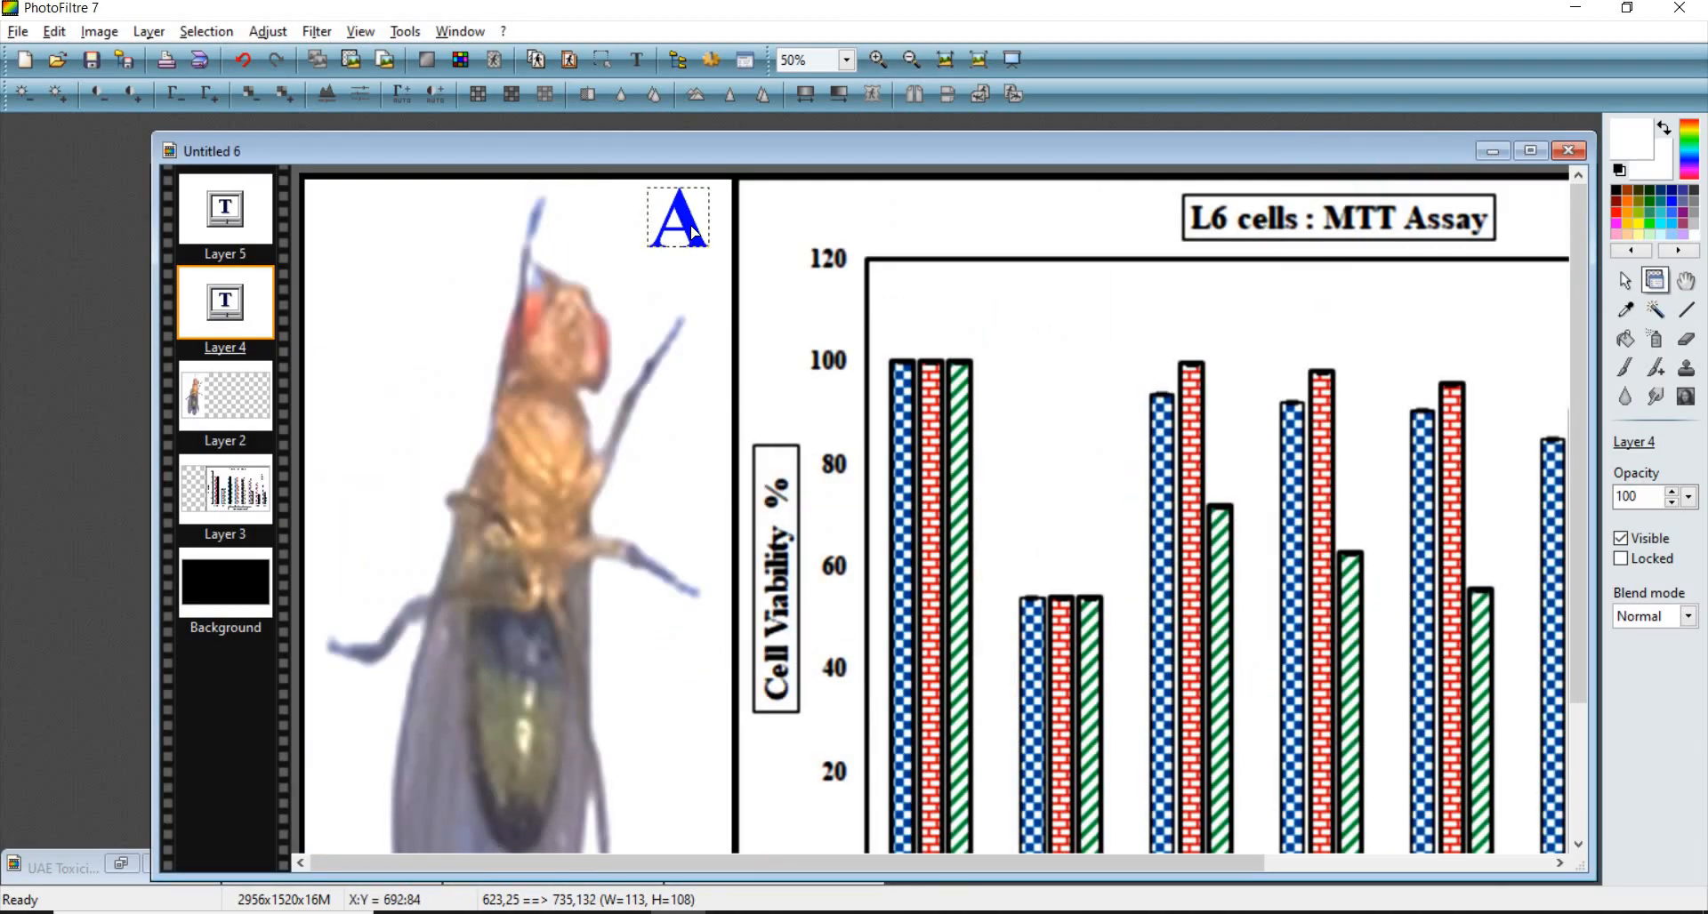
pyautogui.moveTo(691, 227); pyautogui.dragTo(695, 235)
pyautogui.scroll(-2, 604, 197)
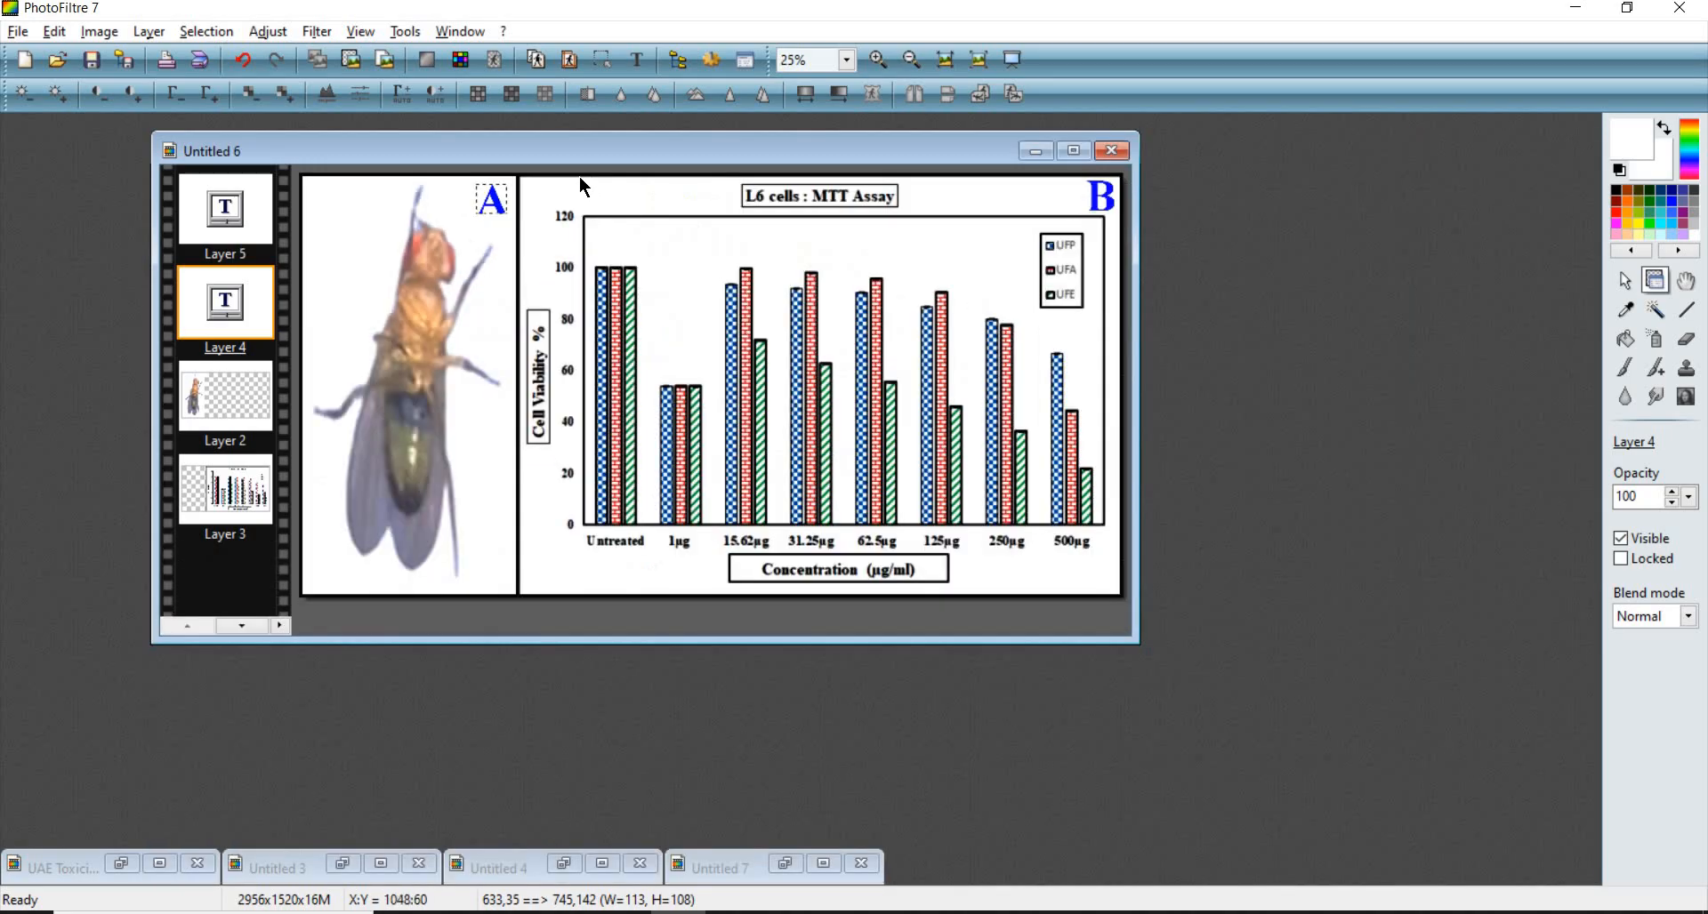
pyautogui.click(561, 197)
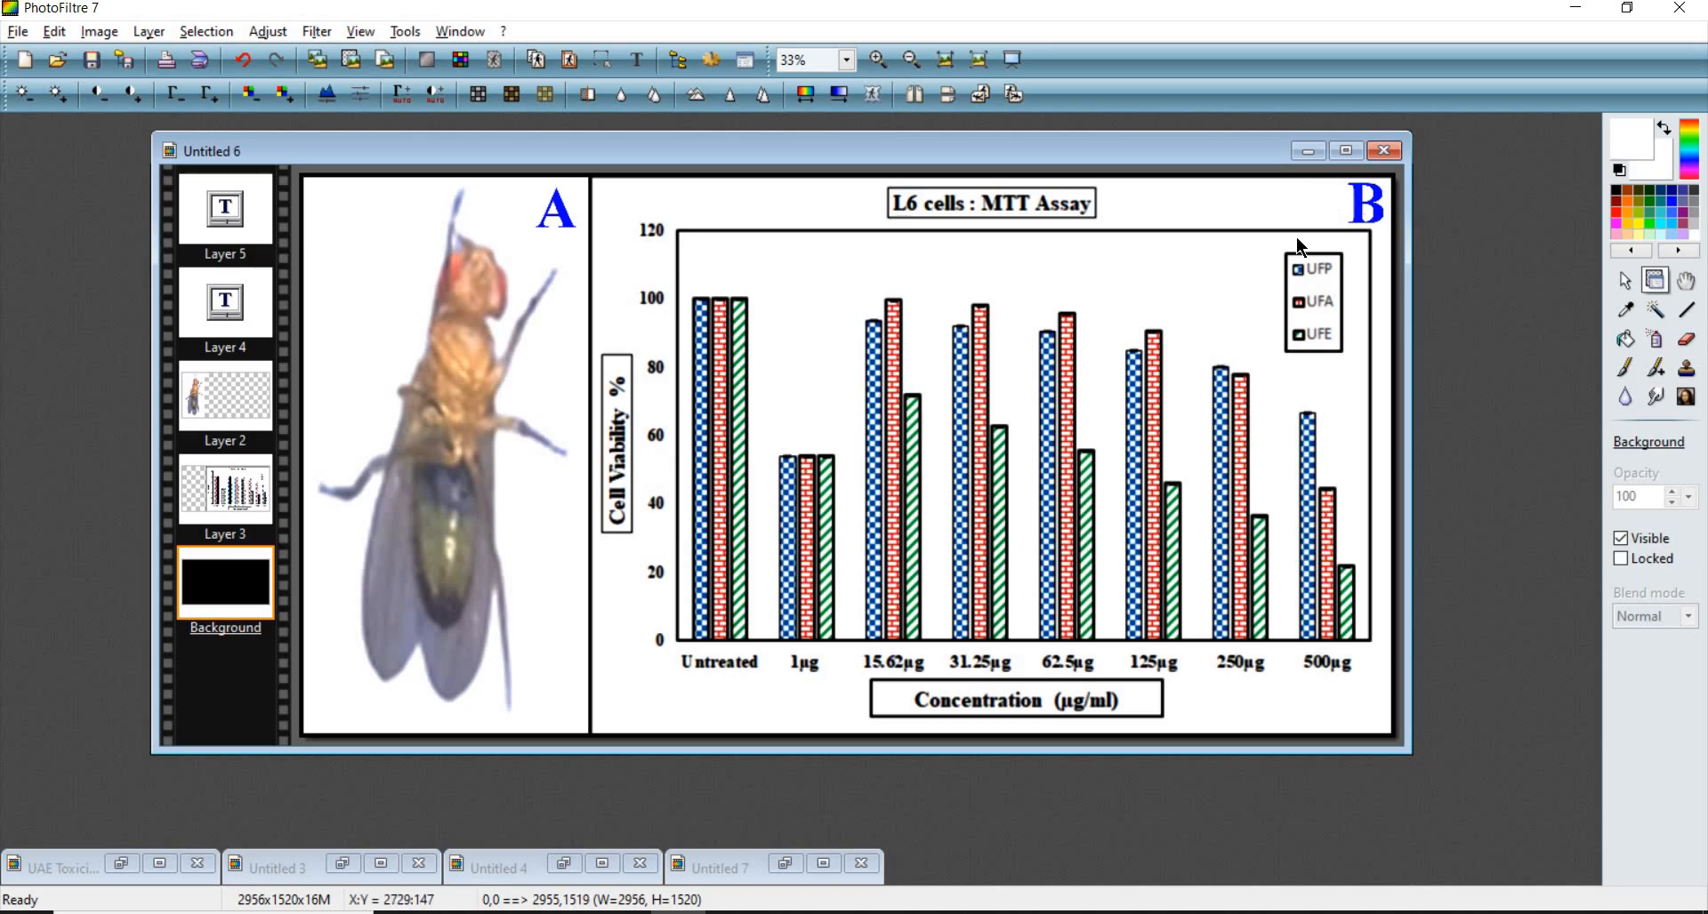
pyautogui.scroll(-1, 787, 285)
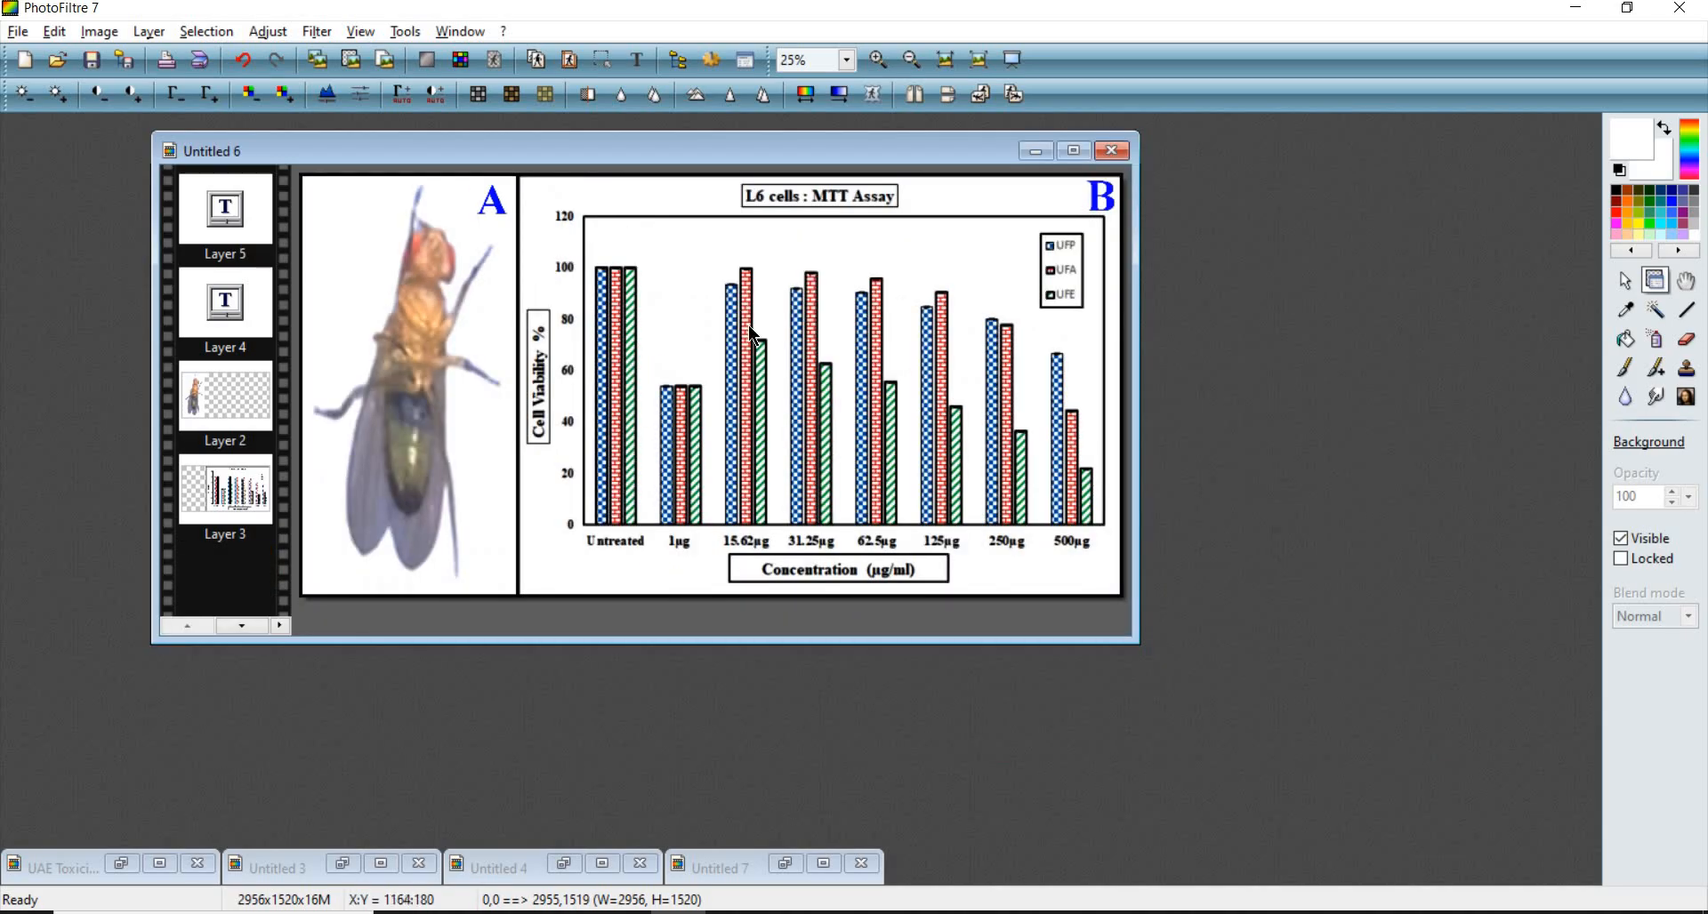